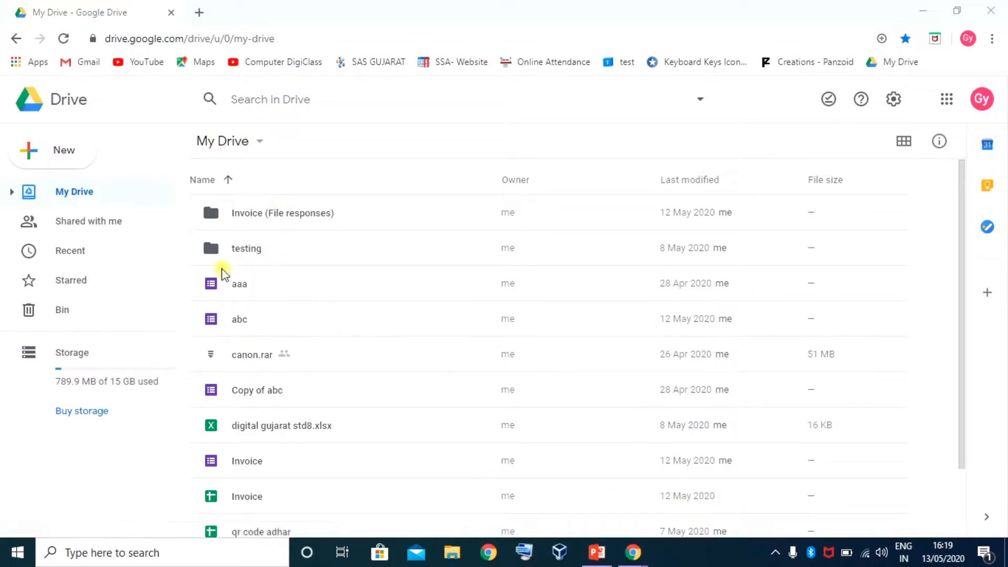
# Create a folder named 'Online Result' in My Drive and open it
pyautogui.click(61, 154)
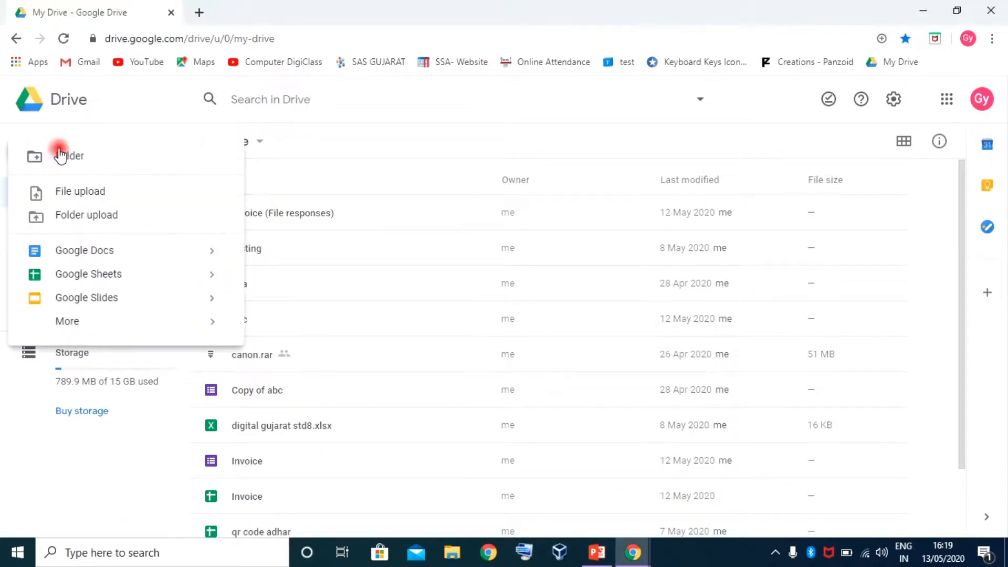
pyautogui.click(63, 155)
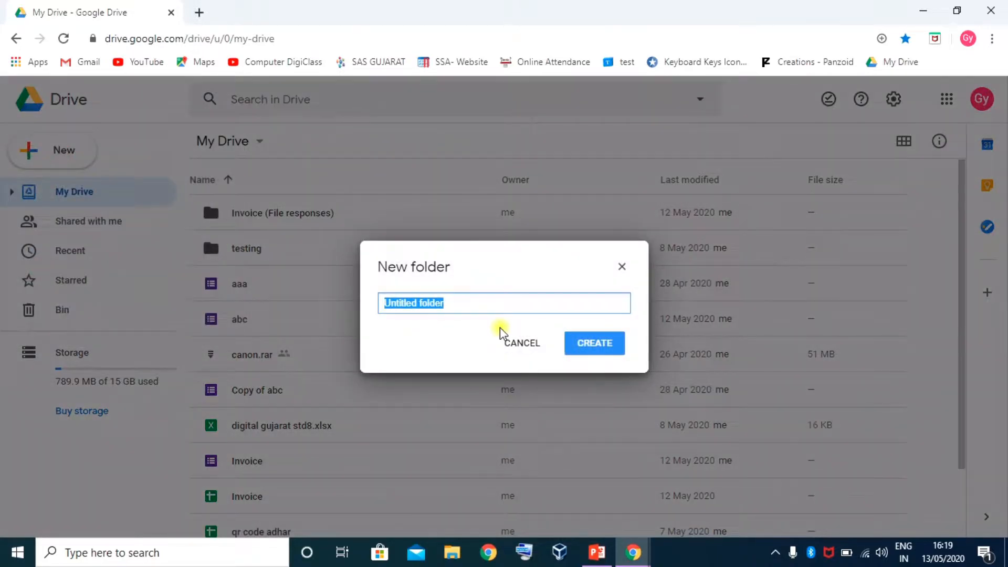
pyautogui.write('Onli')
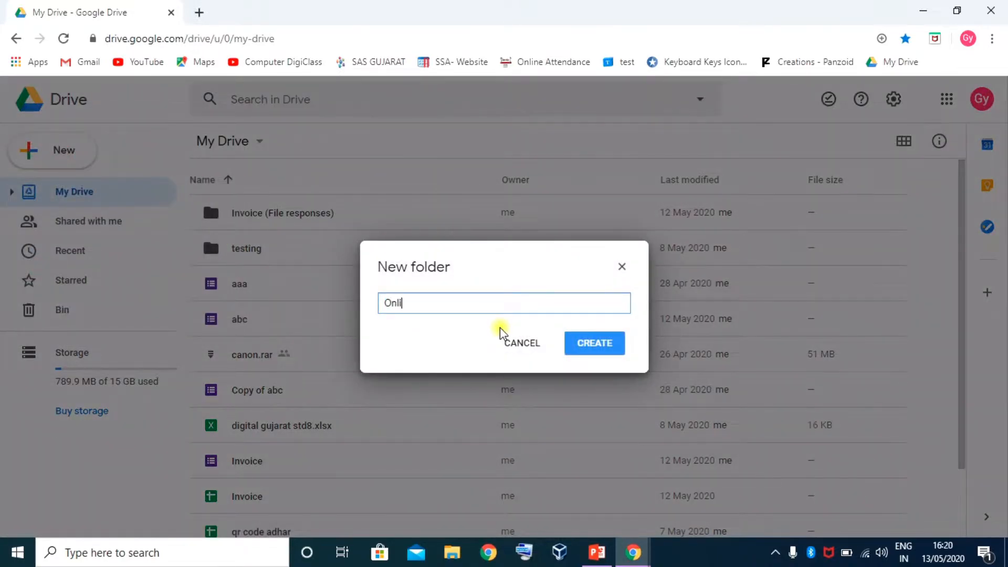
pyautogui.write('ne Result')
pyautogui.press('Return')
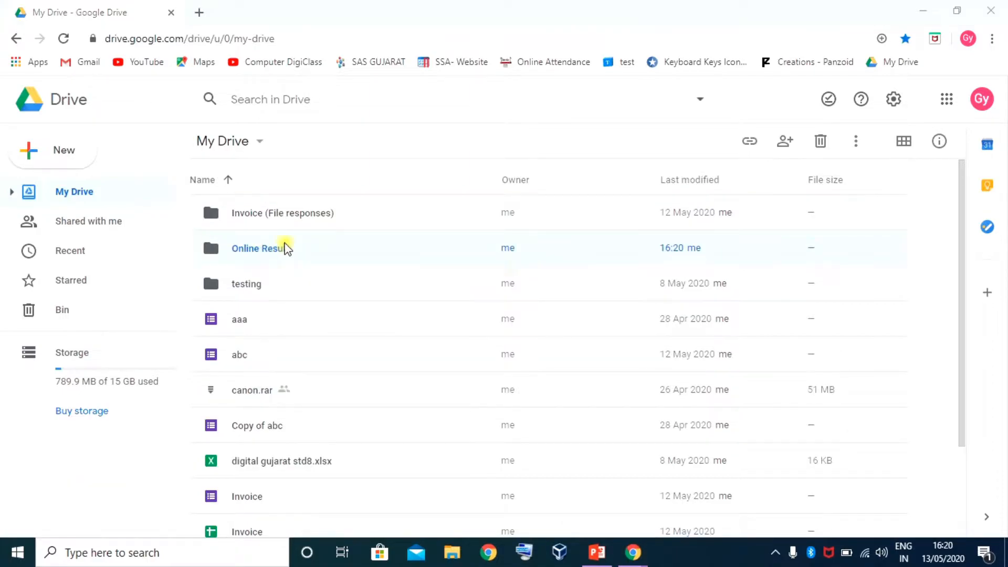
pyautogui.doubleClick(267, 252)
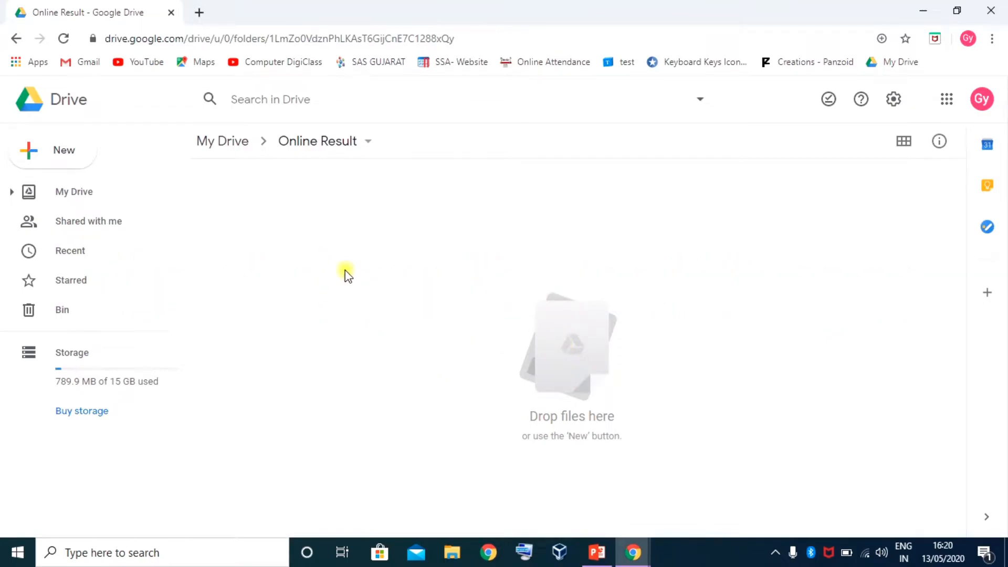
# Create a new blank Google Form inside the Online Result folder
pyautogui.click(58, 152)
pyautogui.moveTo(75, 324)
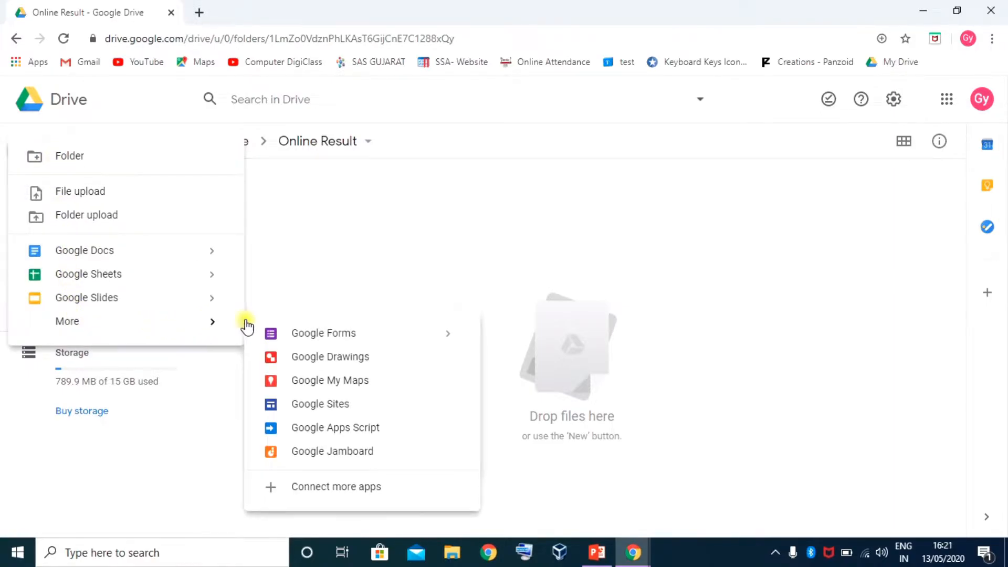
pyautogui.click(336, 334)
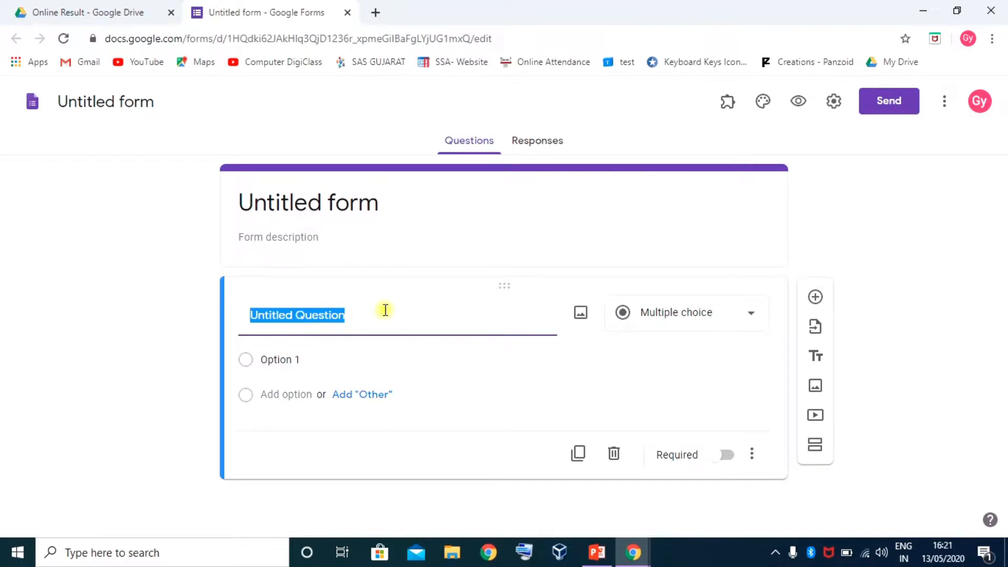
# Rename the untitled form's file and heading to 'Result - 2020'
pyautogui.click(298, 200)
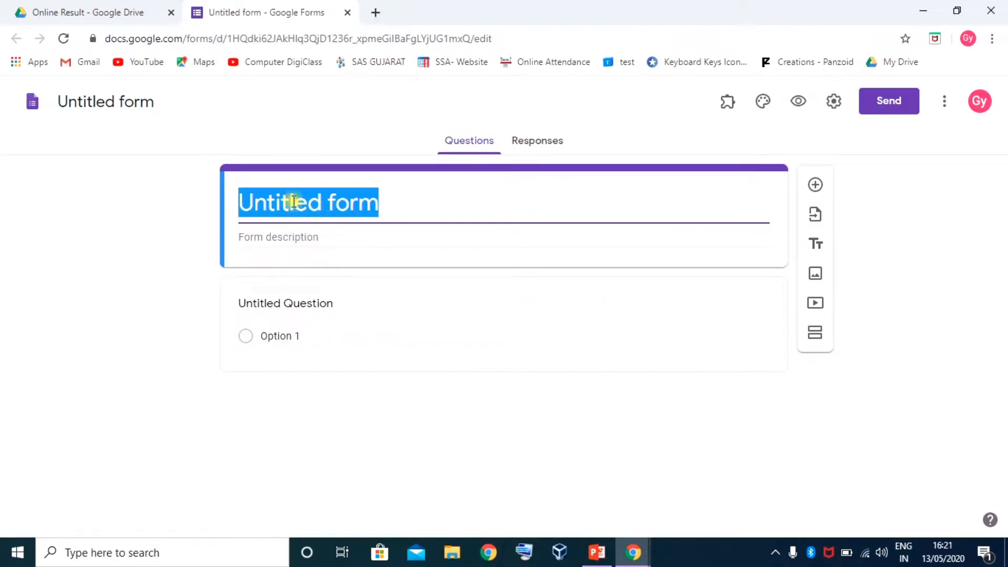
pyautogui.click(125, 104)
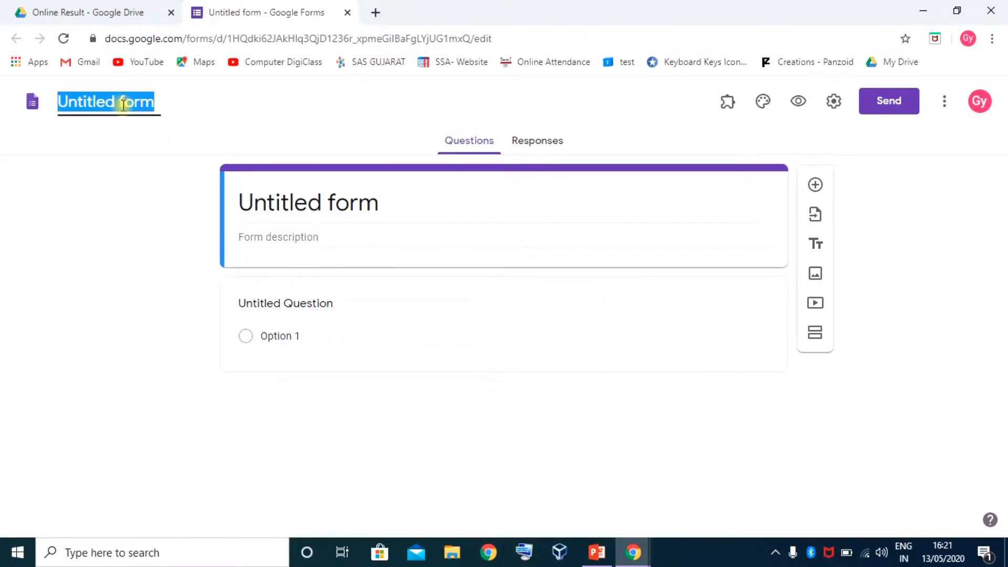
pyautogui.write('reuslt')
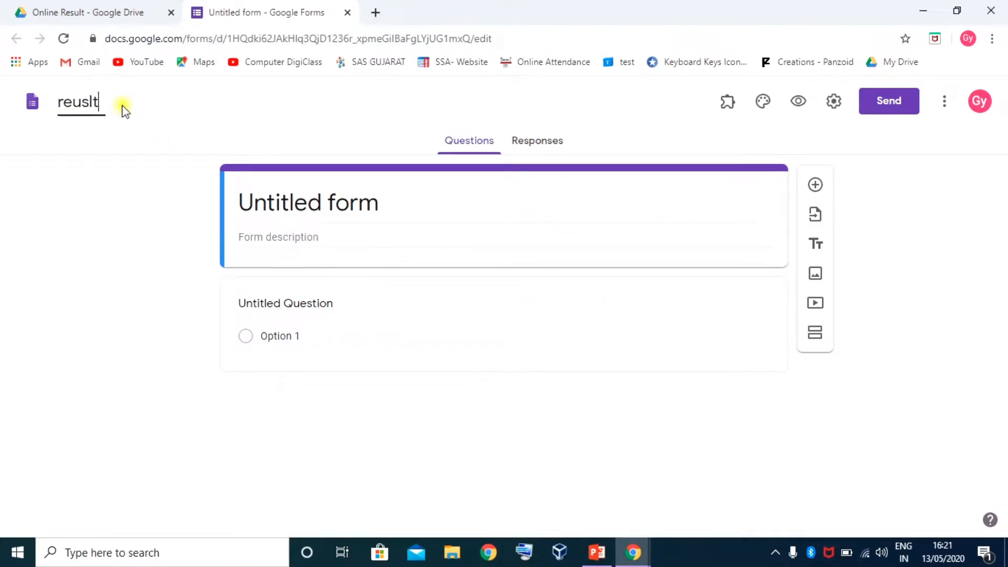
pyautogui.press('BackSpace')
pyautogui.press('BackSpace')
pyautogui.press('BackSpace')
pyautogui.press('BackSpace')
pyautogui.press('BackSpace')
pyautogui.press('BackSpace')
pyautogui.write('U')
pyautogui.press('BackSpace')
pyautogui.write('Result - 2020')
pyautogui.press('Tab')
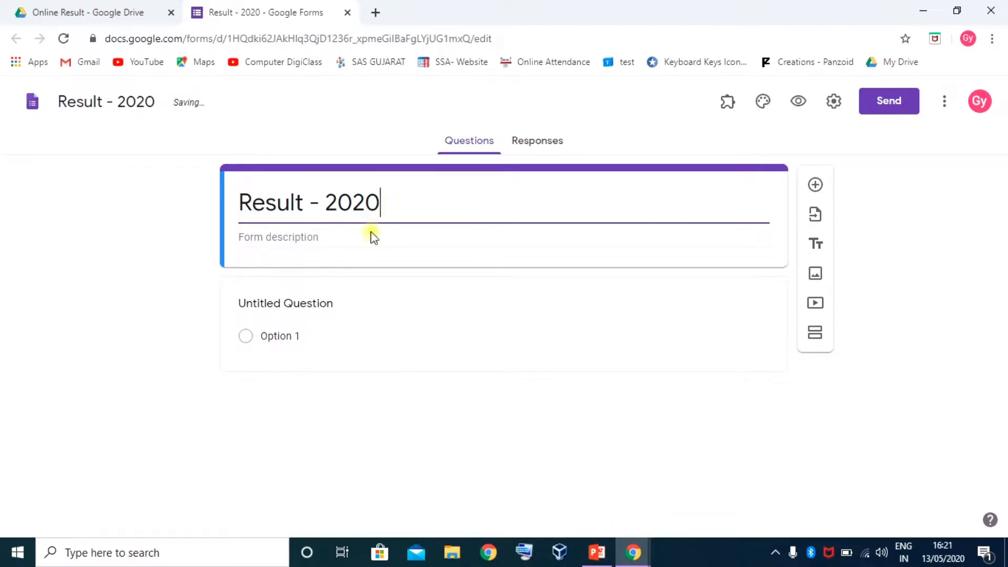
pyautogui.click(303, 237)
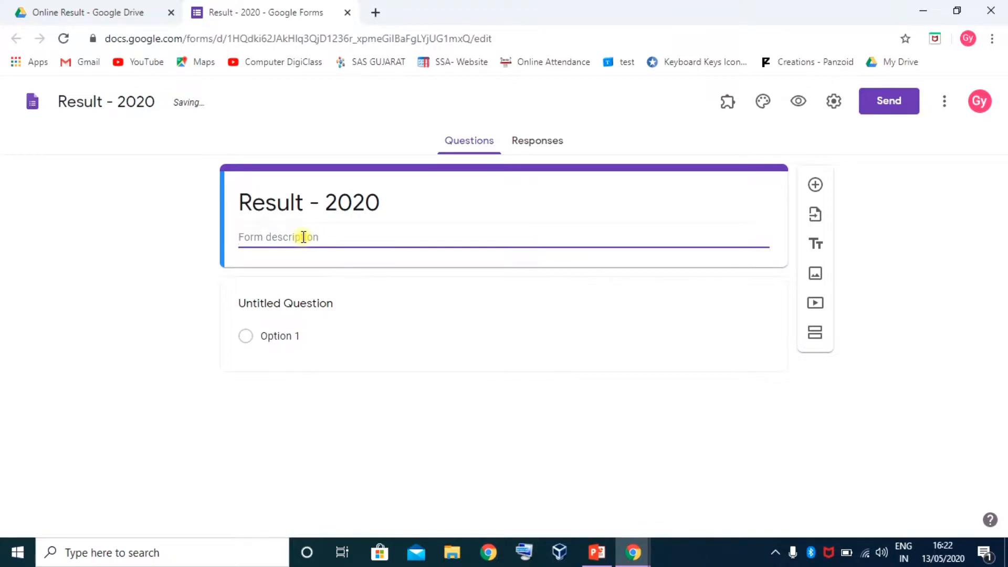
pyautogui.click(339, 306)
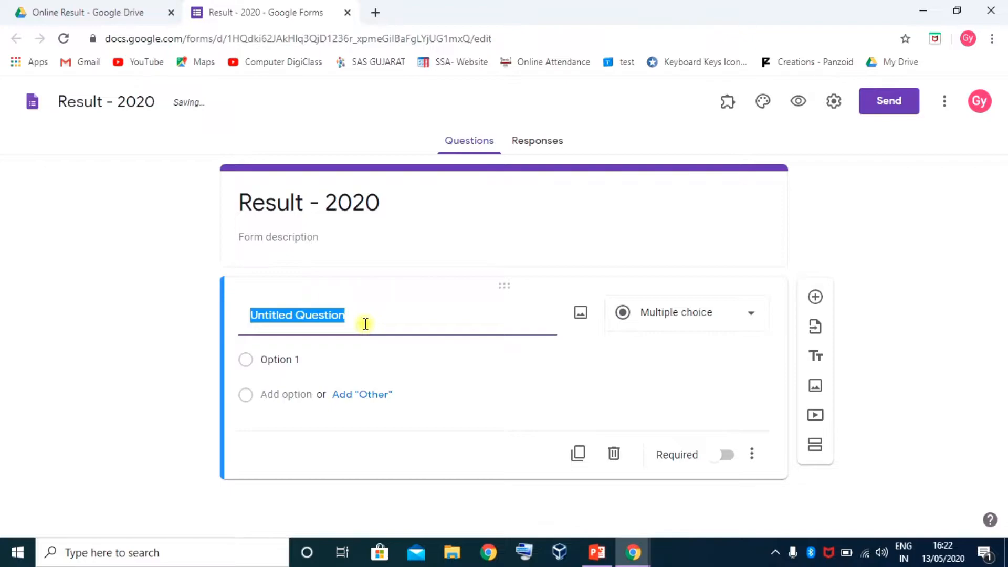
# Title the first question 'STD' and give it answer options 3, 4, 5, 6, 7 and 8
pyautogui.write('STD')
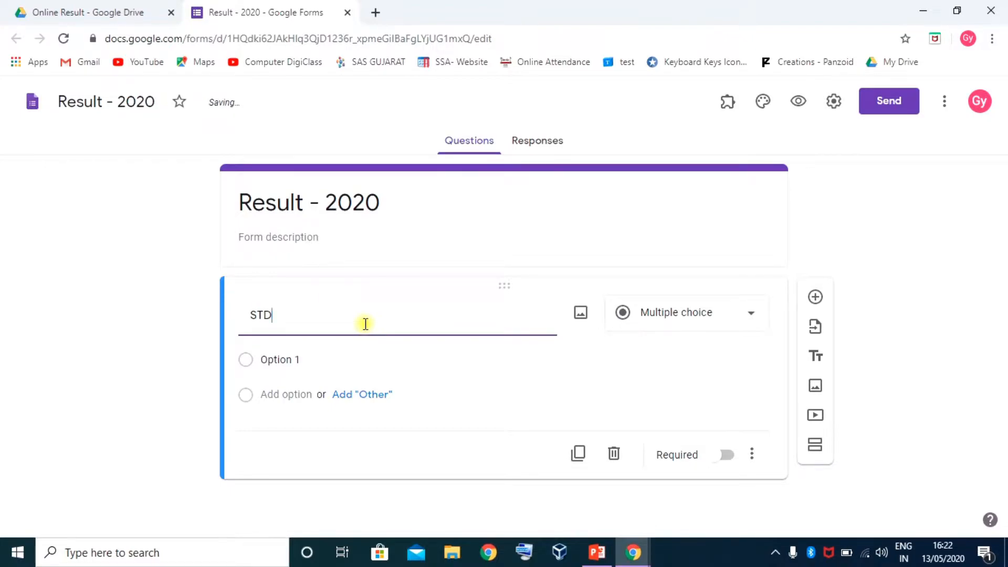
pyautogui.press('Return')
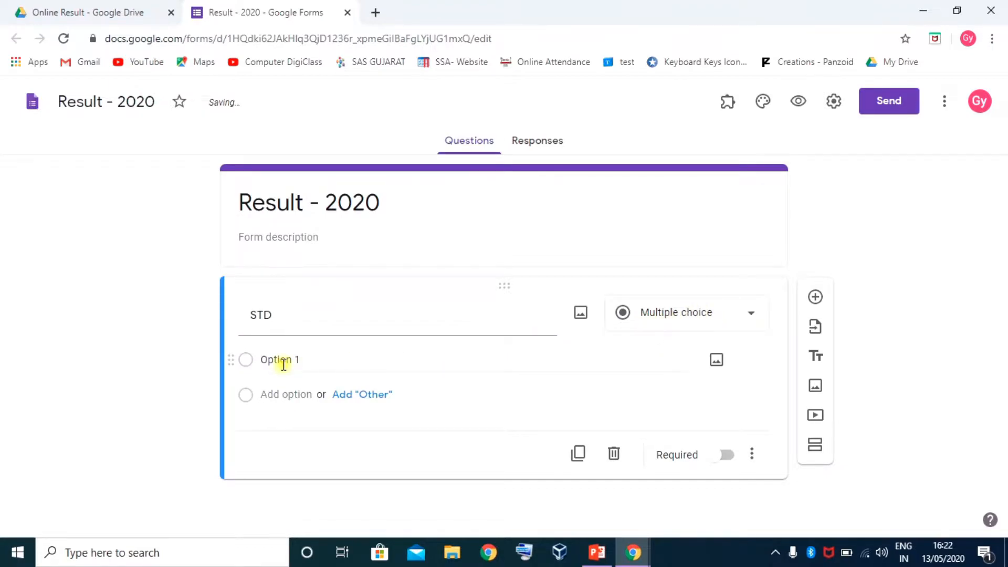
pyautogui.click(313, 359)
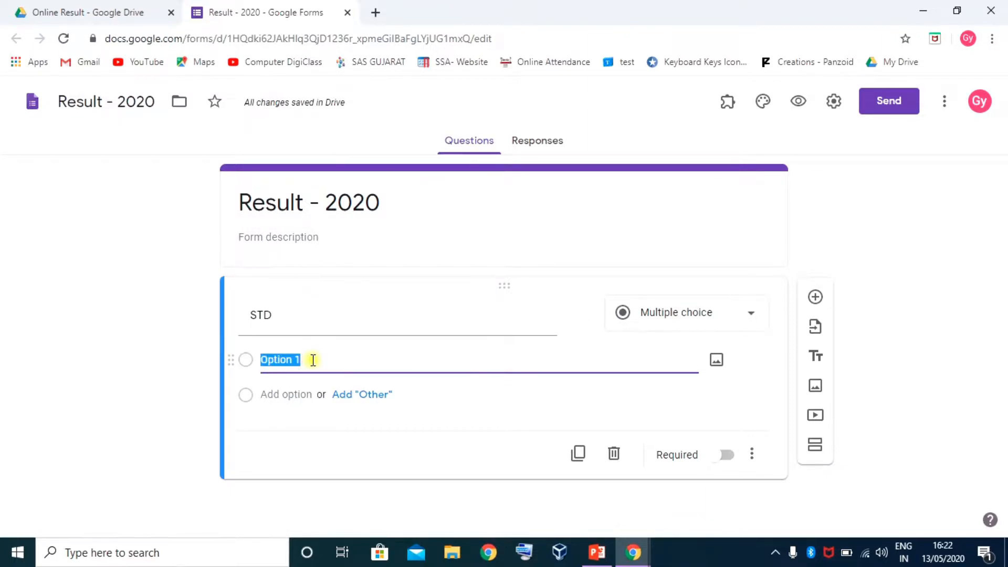
pyautogui.write('2')
pyautogui.press('Return')
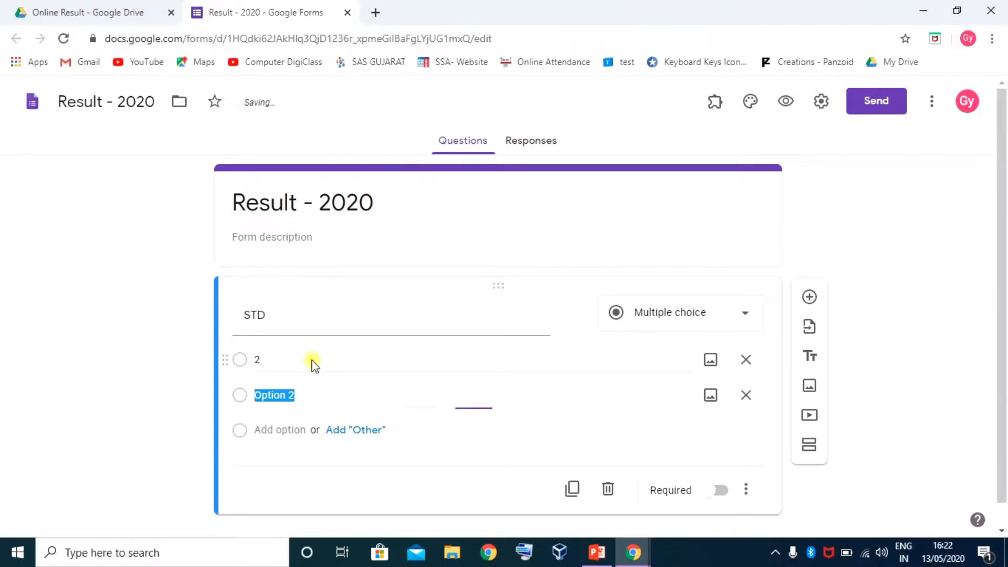
pyautogui.click(313, 360)
pyautogui.write('3')
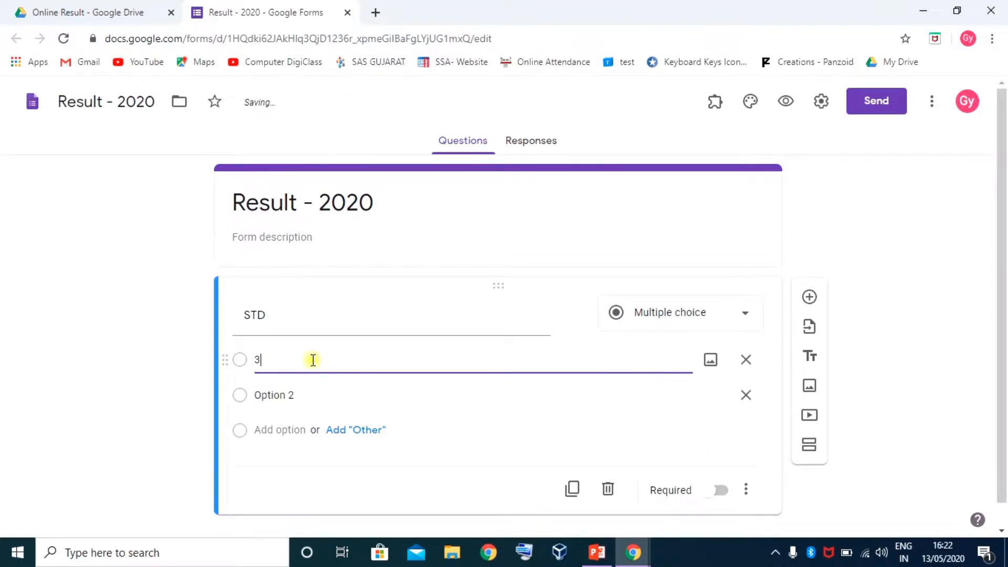
pyautogui.press('Return')
pyautogui.write('4')
pyautogui.press('Return')
pyautogui.write('5')
pyautogui.press('Return')
pyautogui.write('6')
pyautogui.press('Return')
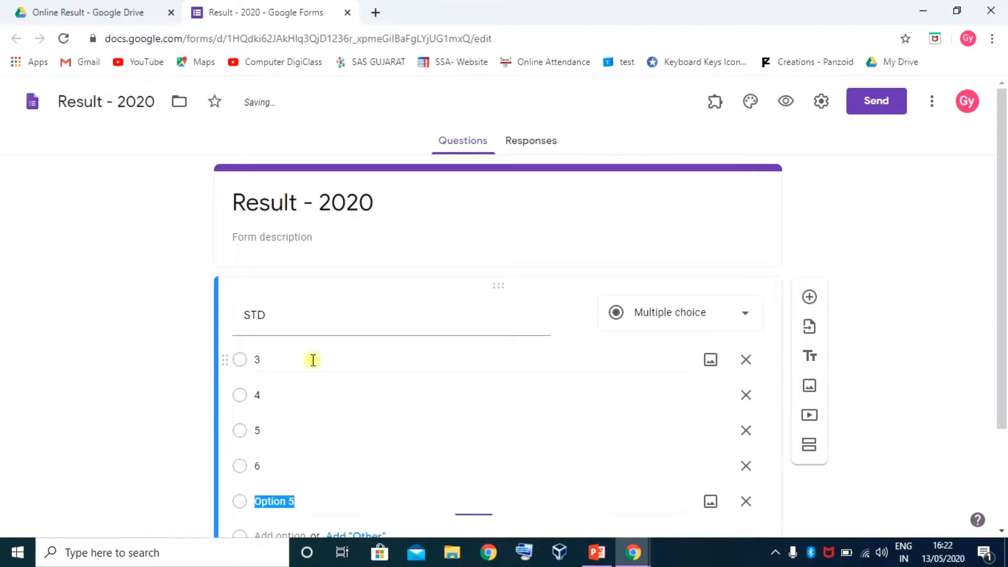
pyautogui.write('7')
pyautogui.press('Return')
pyautogui.write('8')
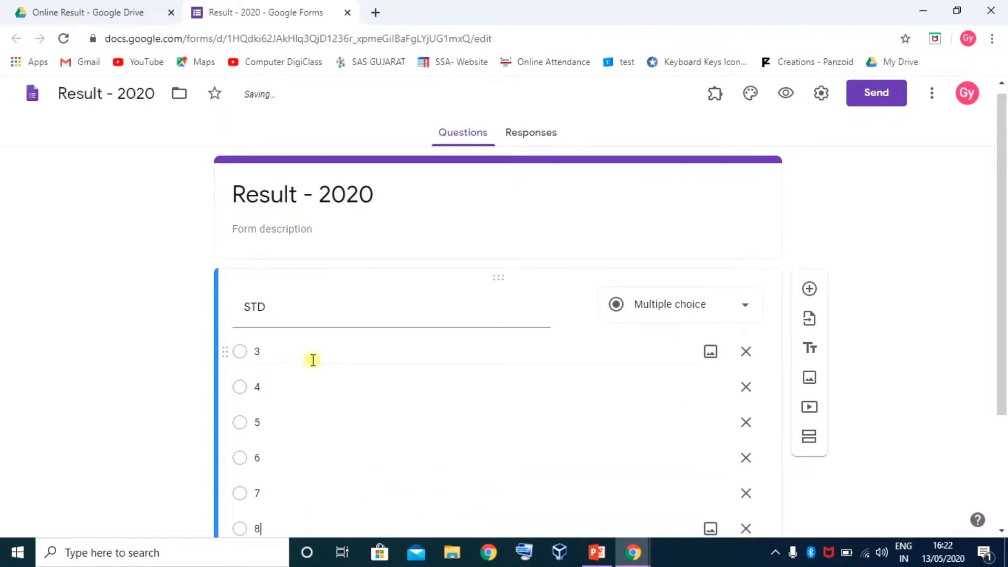
pyautogui.scroll(-3, 336, 362)
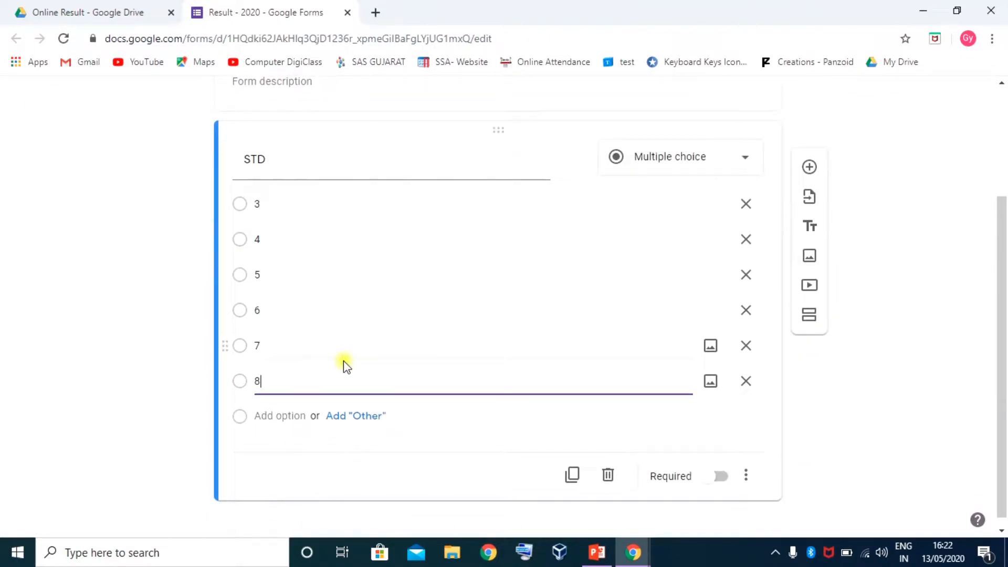
pyautogui.click(627, 414)
# Make the STD question required and duplicate it
pyautogui.click(723, 467)
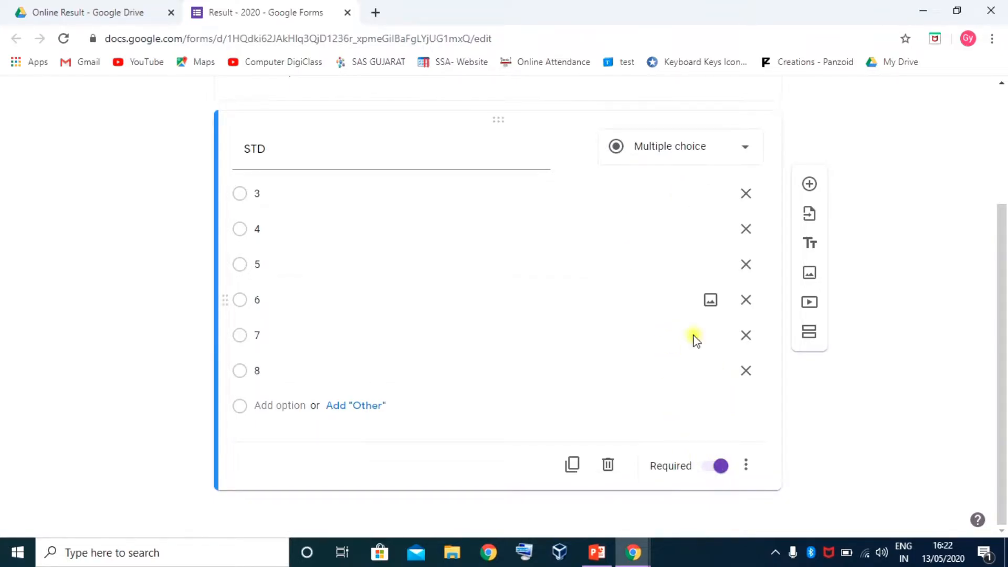
pyautogui.click(745, 465)
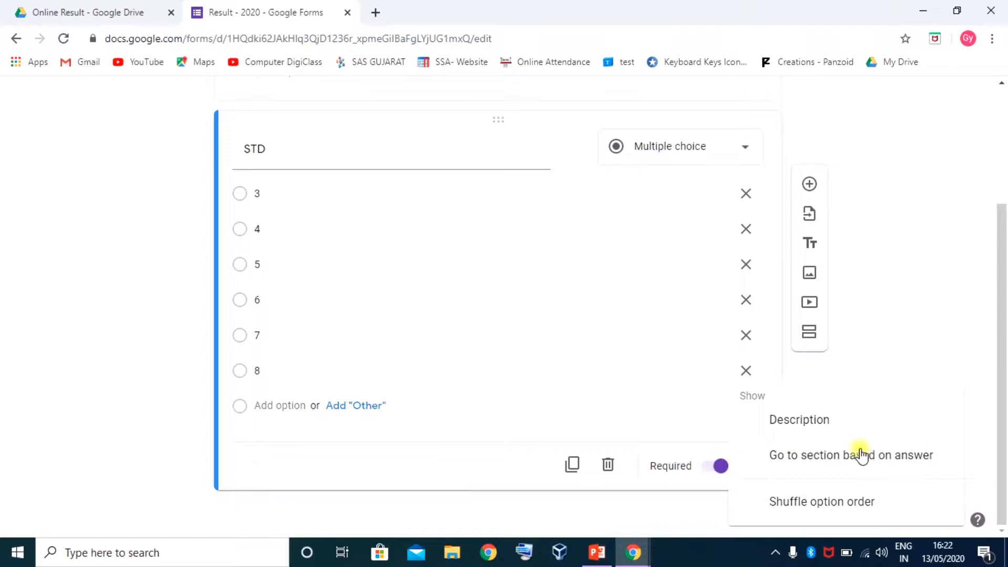
pyautogui.click(405, 465)
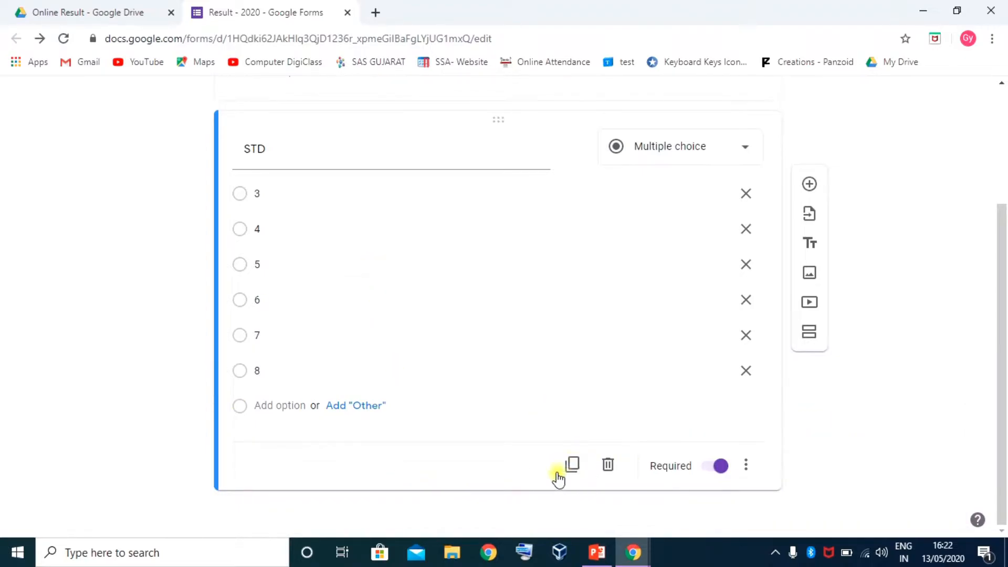
pyautogui.click(572, 466)
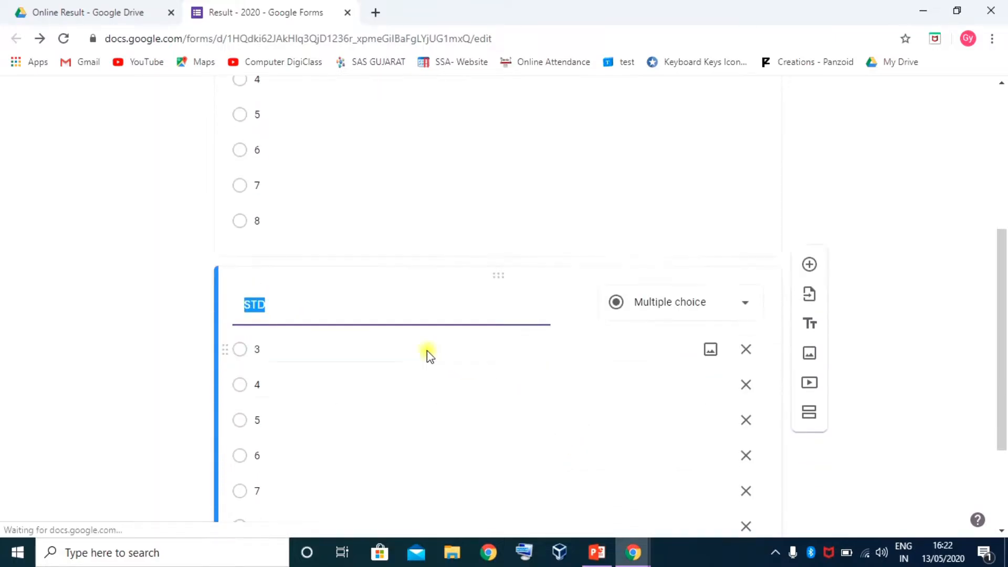
# Retitle the copied question 'Class' and change its first options to A, B and C
pyautogui.scroll(3, 412, 340)
pyautogui.scroll(-5, 294, 336)
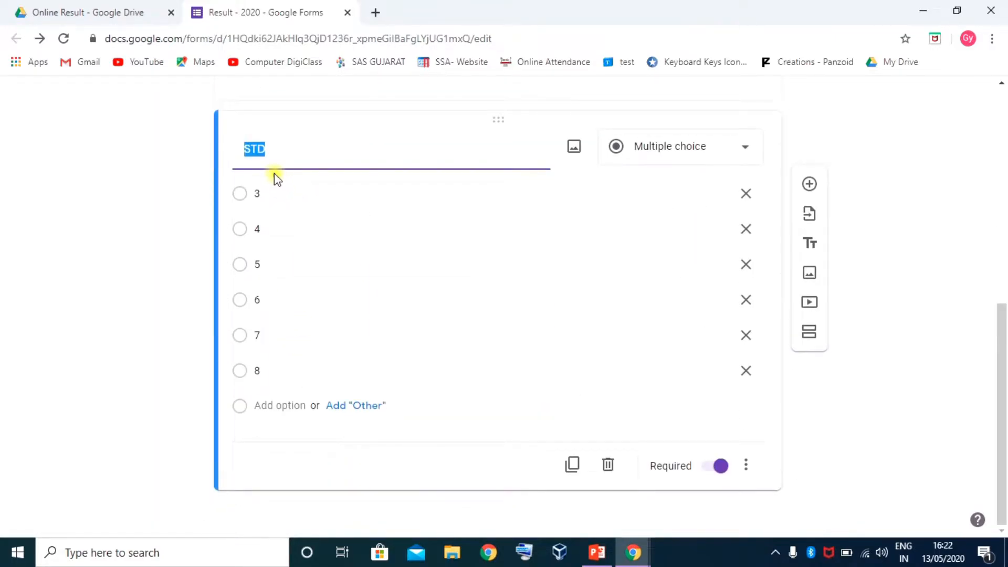
pyautogui.write('Class')
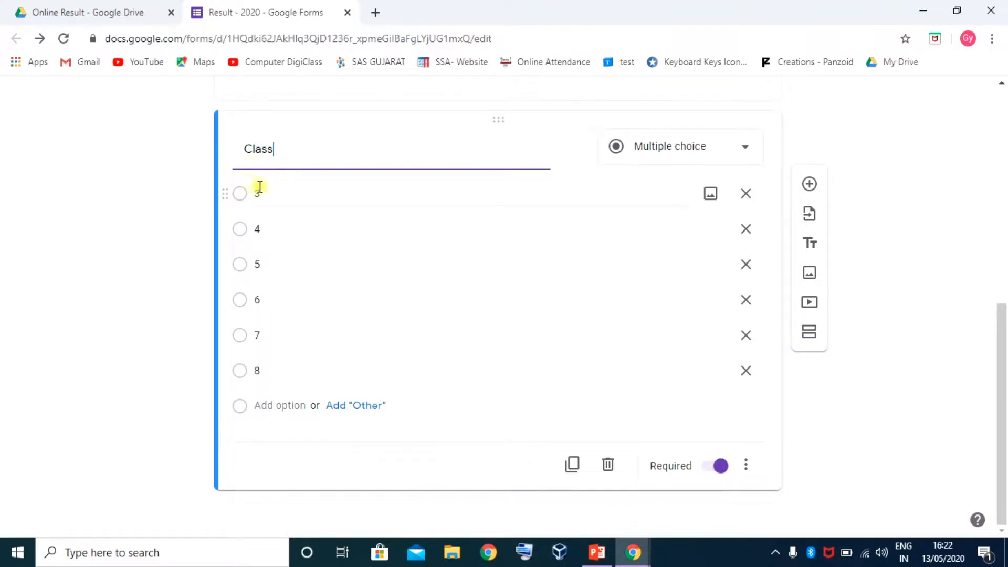
pyautogui.click(262, 192)
pyautogui.press('capslock')
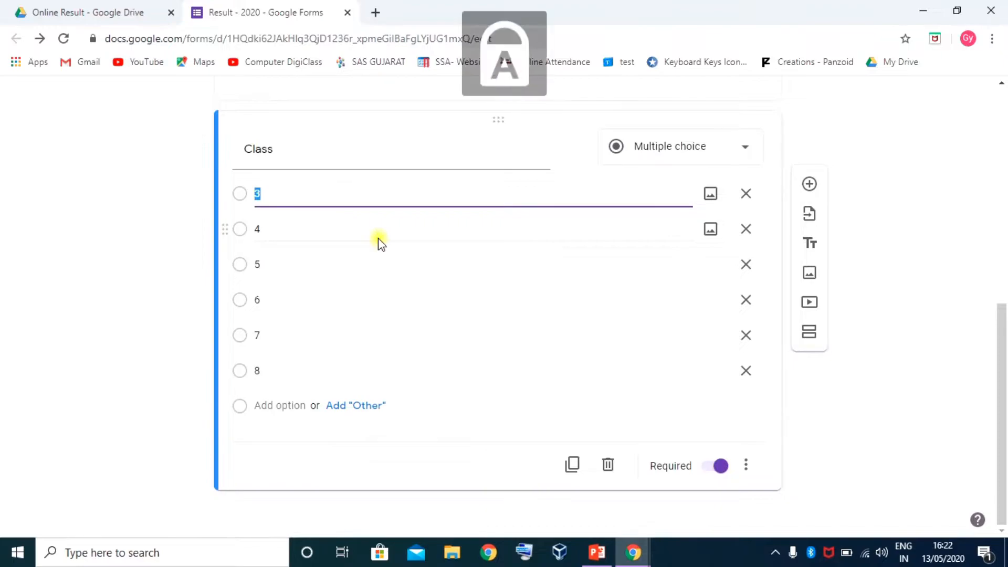
pyautogui.write('A')
pyautogui.press('Return')
pyautogui.write('B')
pyautogui.press('Return')
pyautogui.write('C')
pyautogui.press('Return')
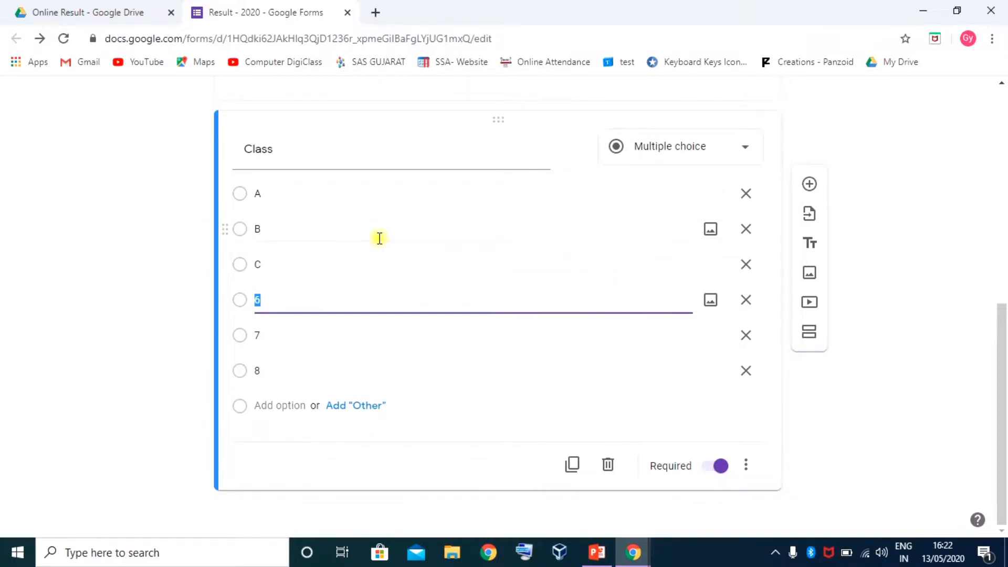
# Delete the leftover options 6, 7 and 8 from Class and add a new question below
pyautogui.click(745, 300)
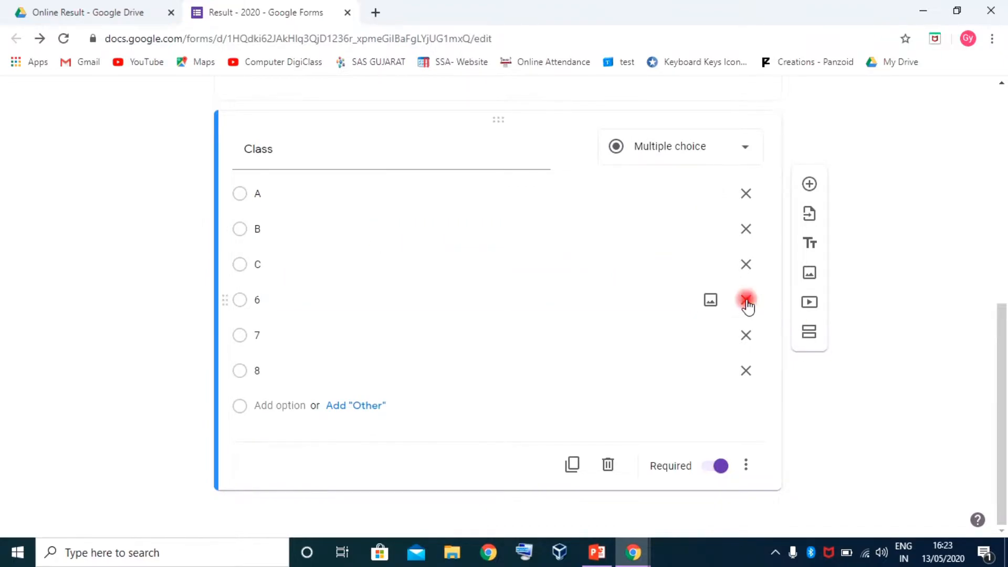
pyautogui.click(746, 335)
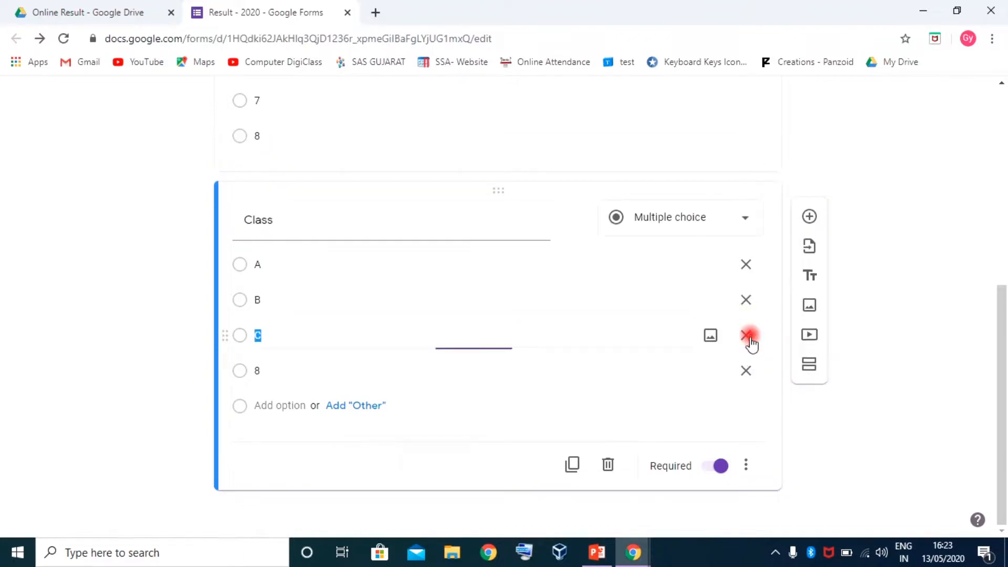
pyautogui.click(746, 370)
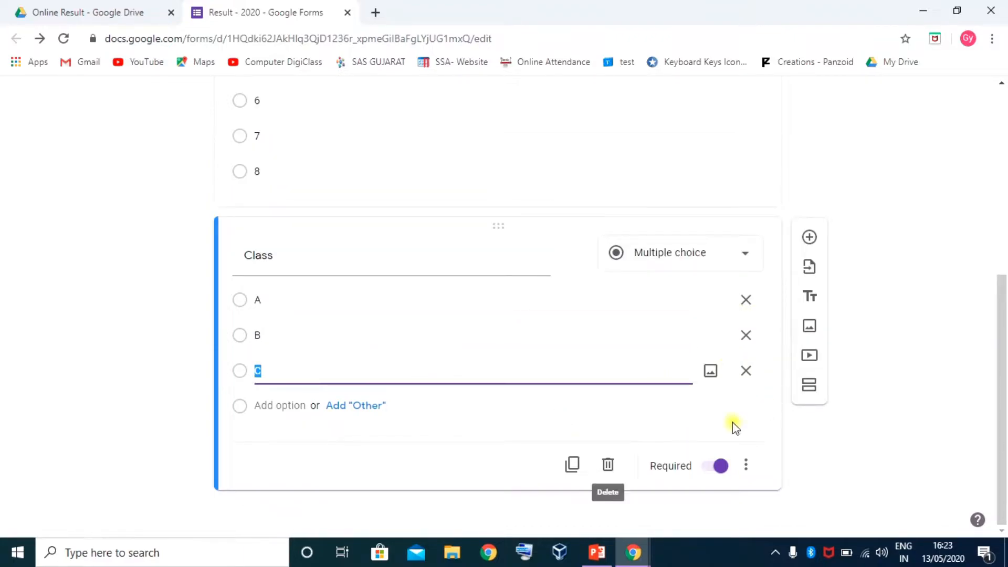
pyautogui.click(382, 437)
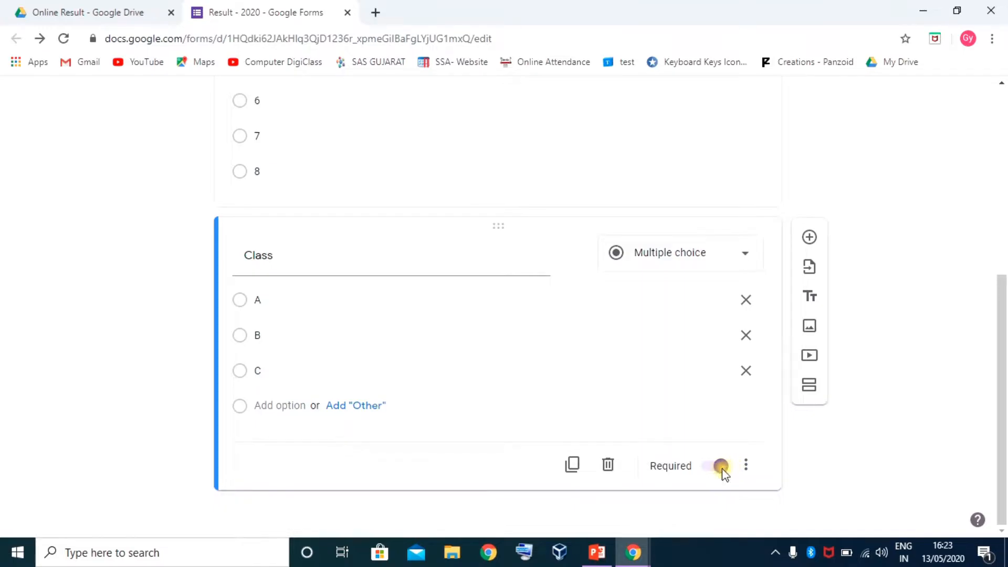
pyautogui.scroll(6, 402, 345)
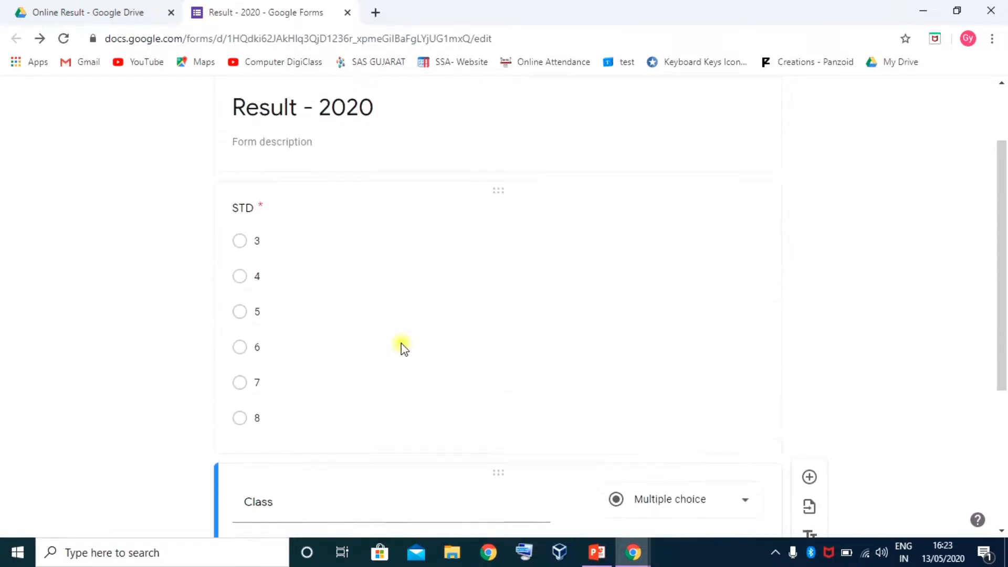
pyautogui.scroll(-5, 401, 345)
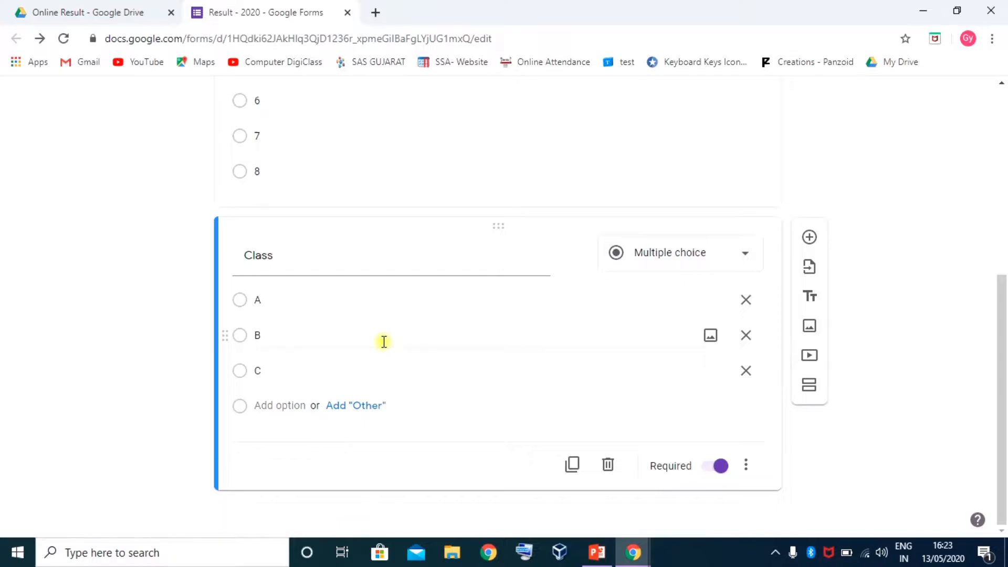
pyautogui.click(502, 493)
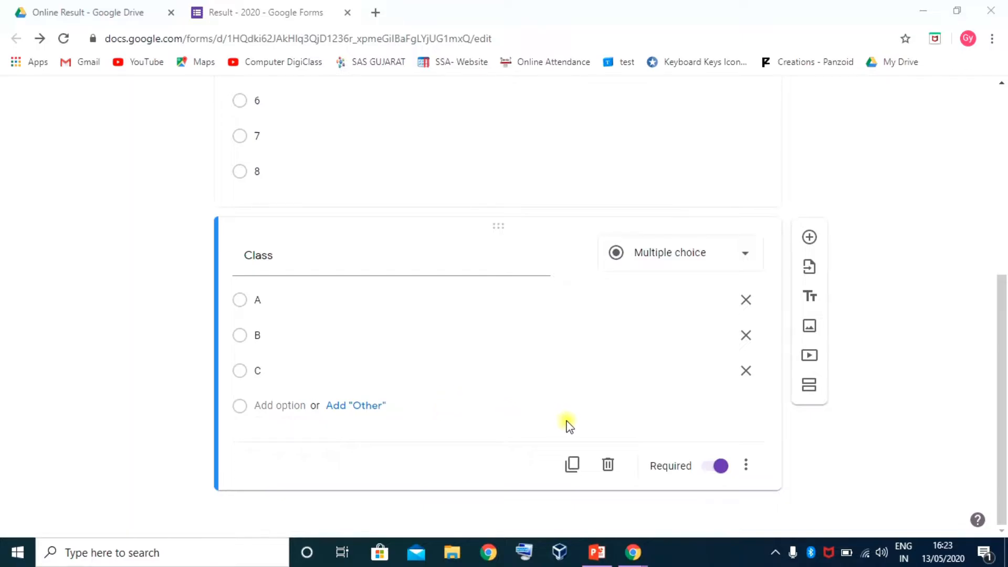
pyautogui.click(809, 236)
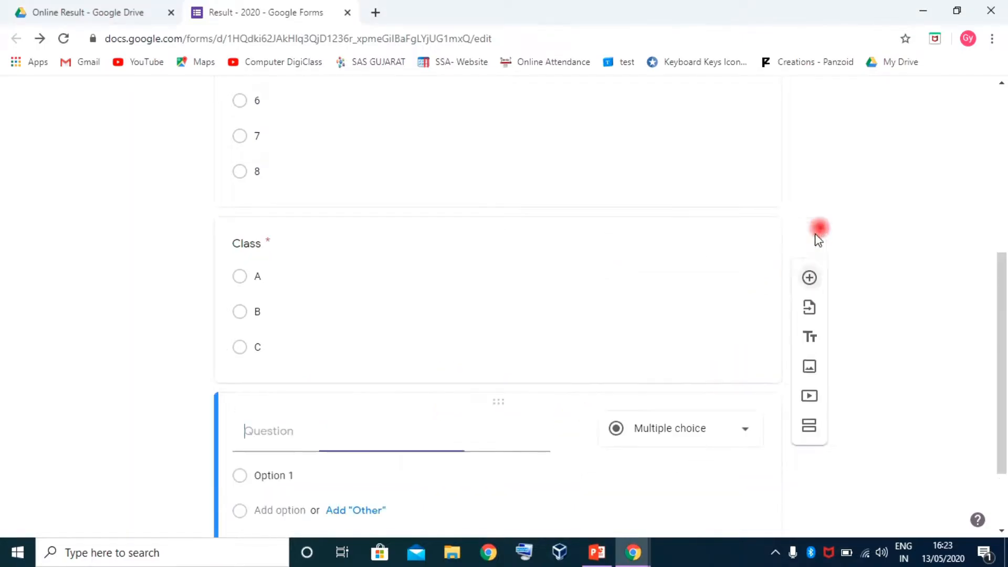
# Title the new short-answer question 'Roll No', make it required, and duplicate it
pyautogui.click(304, 331)
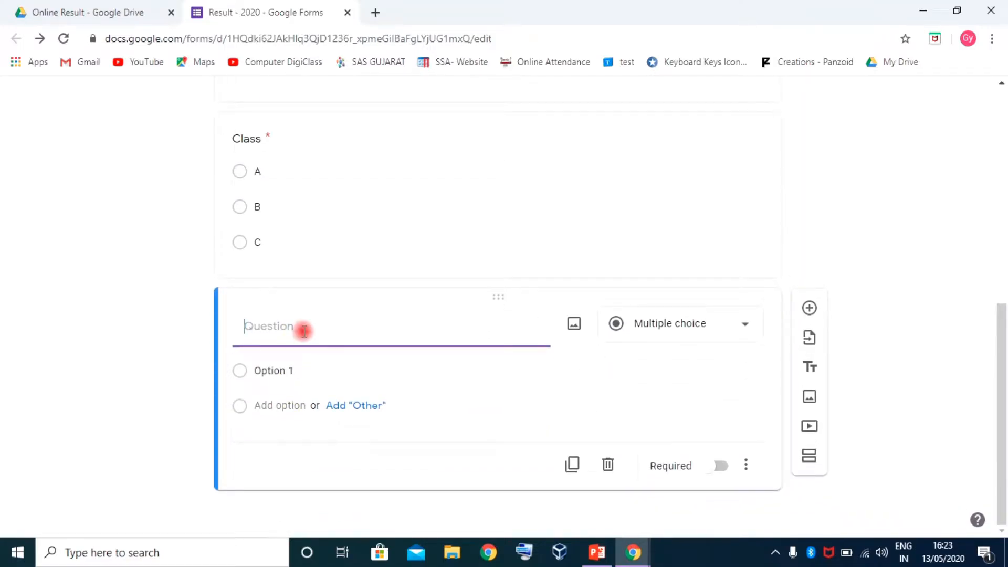
pyautogui.write('rOLL')
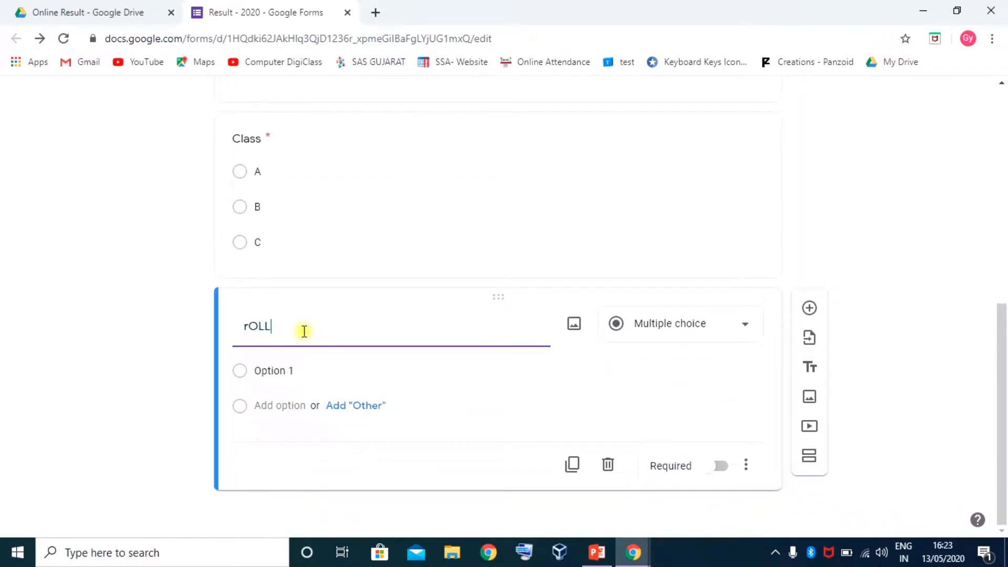
pyautogui.write(' nO.')
pyautogui.press('capslock')
pyautogui.press('BackSpace')
pyautogui.press('BackSpace')
pyautogui.press('BackSpace')
pyautogui.press('BackSpace')
pyautogui.press('BackSpace')
pyautogui.press('BackSpace')
pyautogui.press('BackSpace')
pyautogui.press('BackSpace')
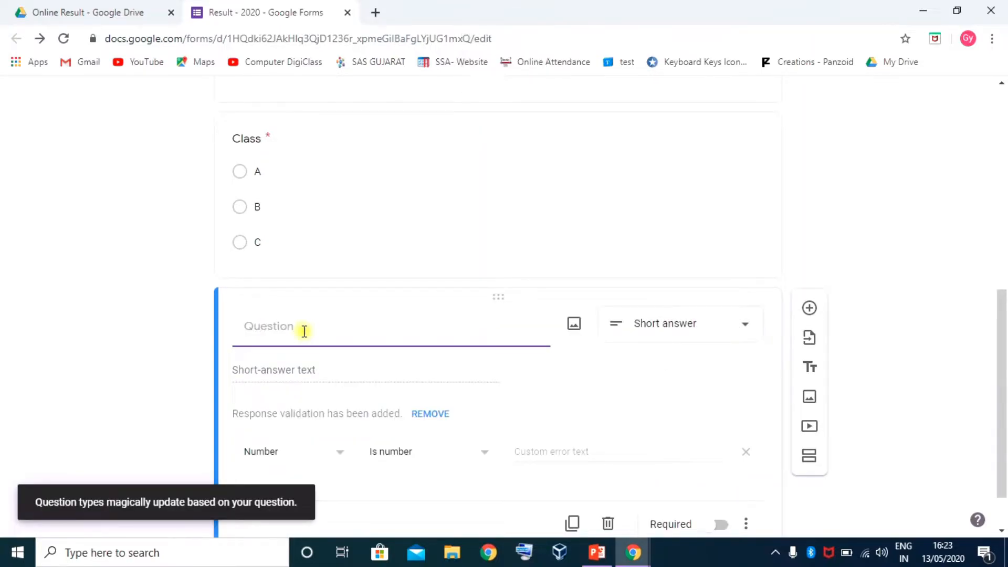
pyautogui.write('Roll No.')
pyautogui.press('Return')
pyautogui.click(305, 372)
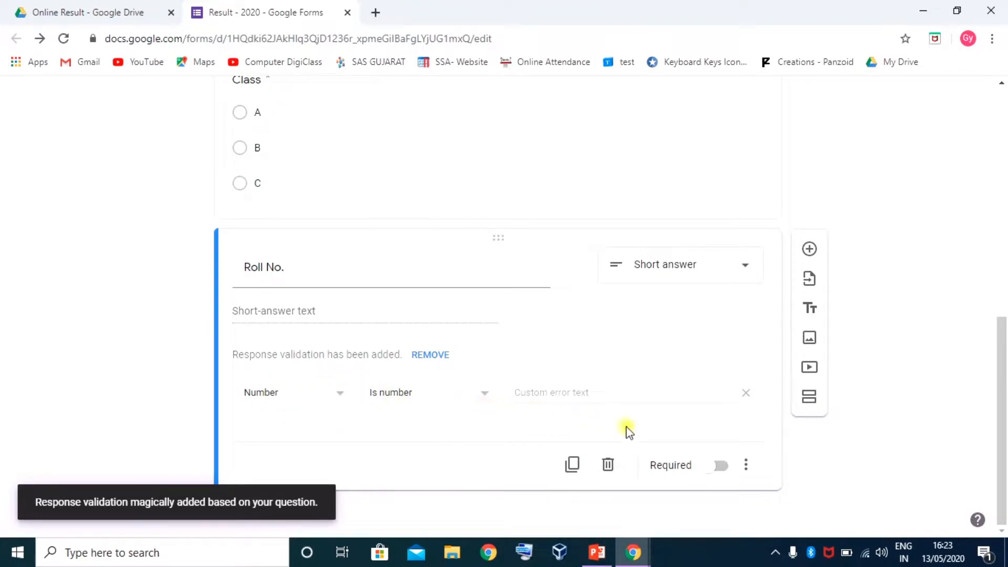
pyautogui.click(717, 469)
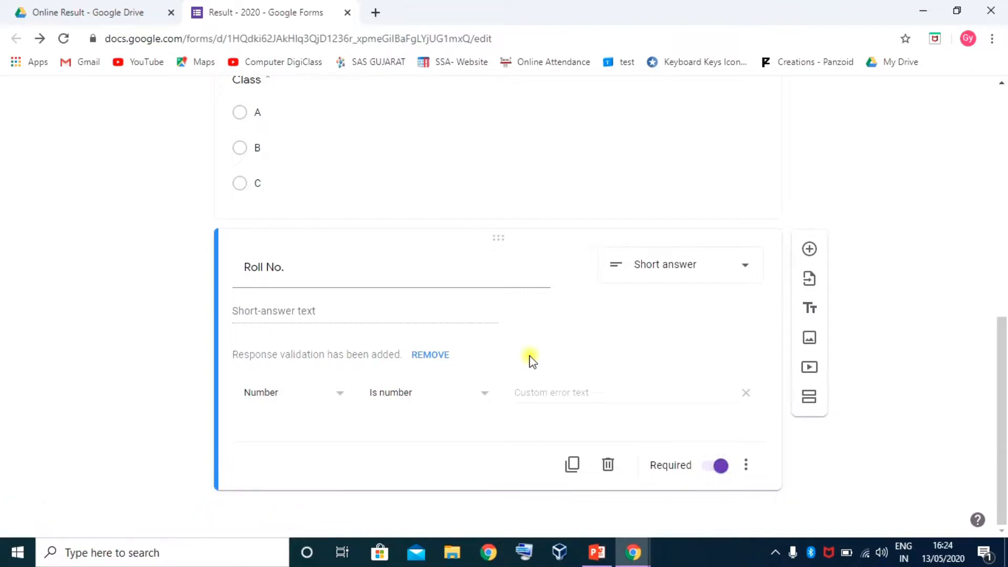
pyautogui.click(574, 465)
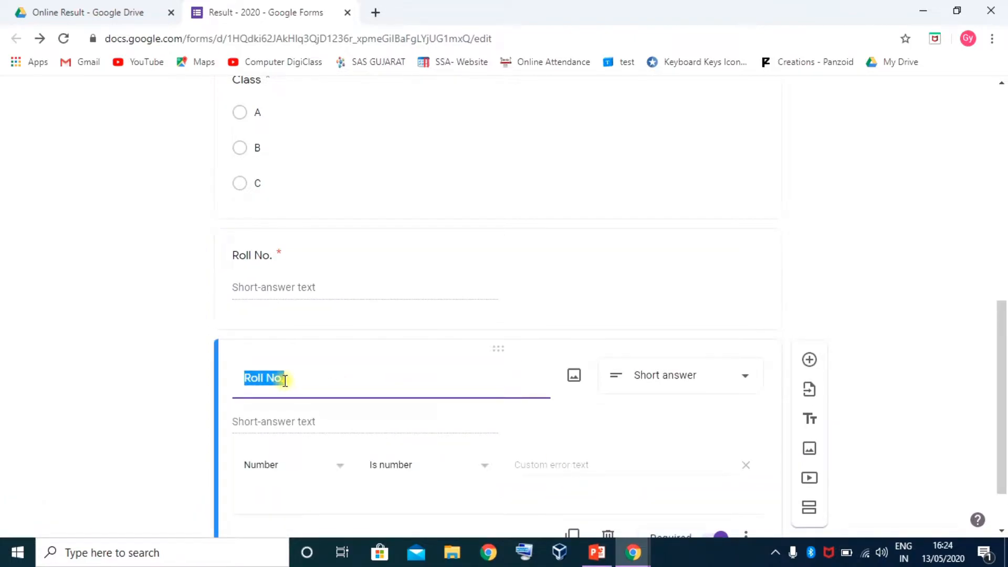
# Retitle the duplicated question 'GRNO' and preview the form
pyautogui.write('GRNO')
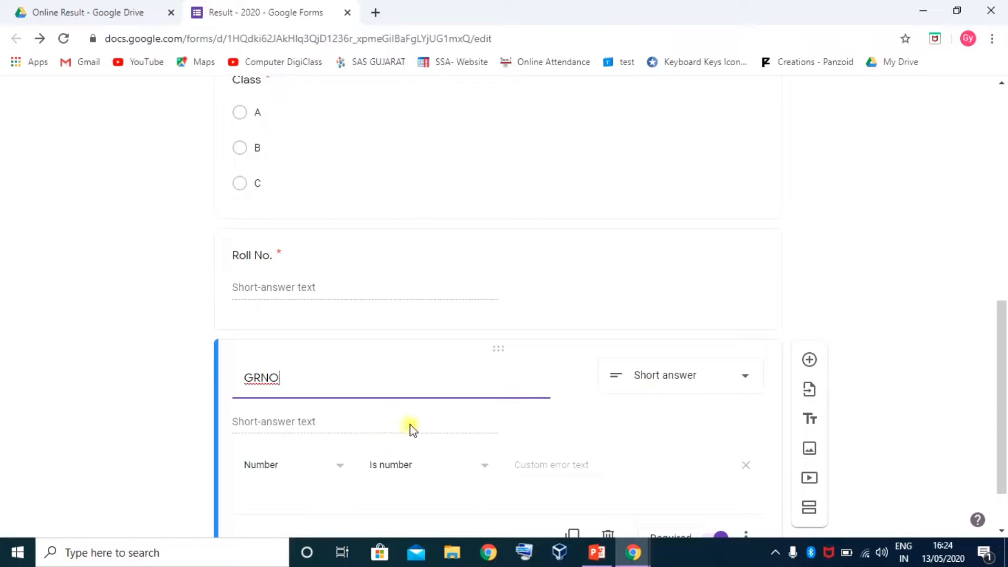
pyautogui.scroll(-2, 469, 430)
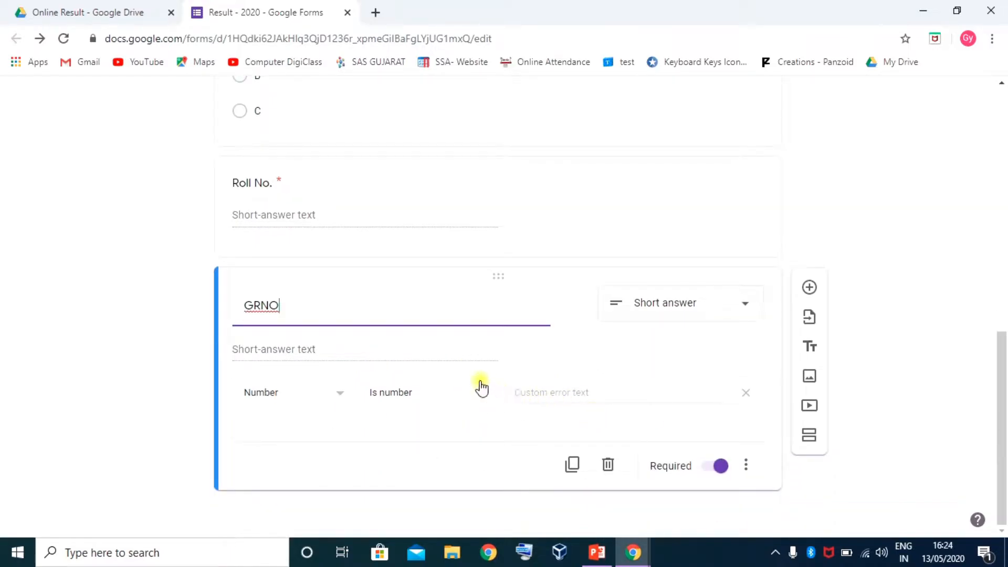
pyautogui.scroll(15, 578, 342)
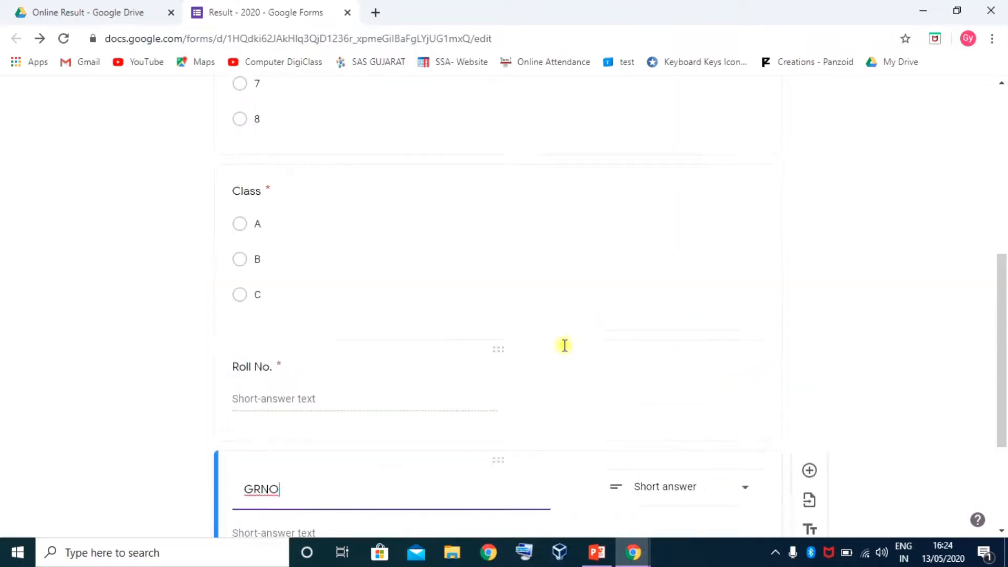
pyautogui.click(786, 101)
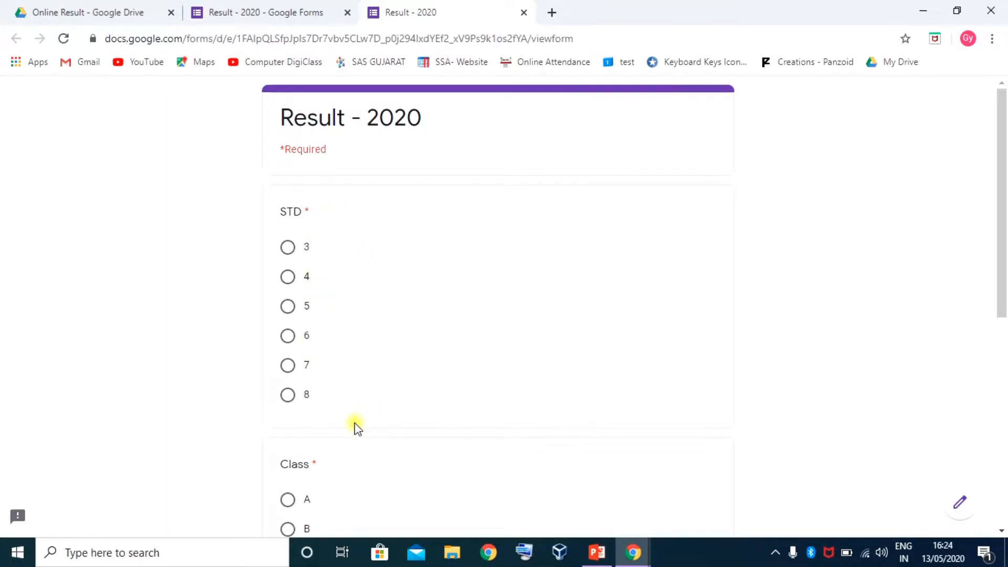
pyautogui.scroll(-1, 353, 427)
pyautogui.scroll(-5, 353, 426)
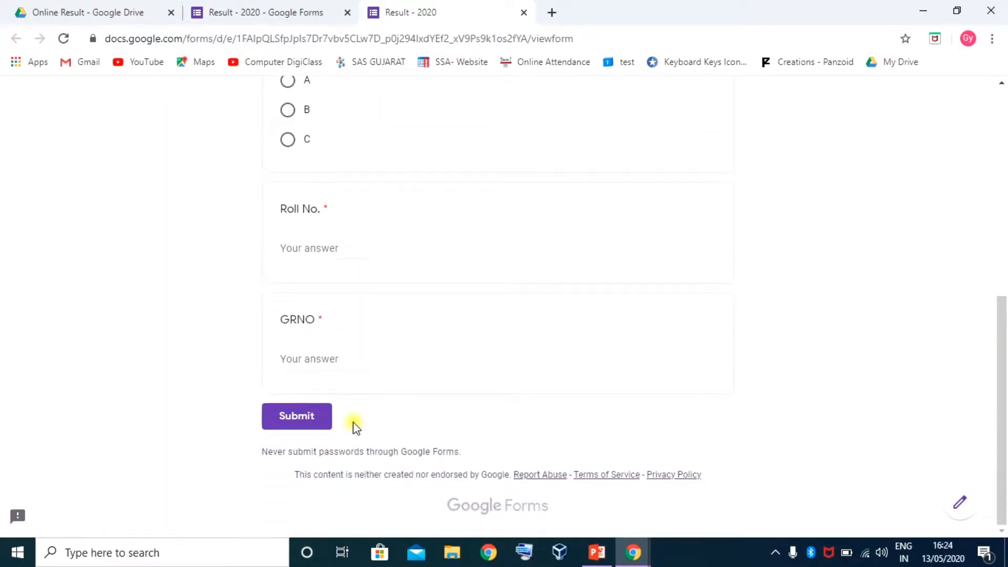
pyautogui.scroll(3, 353, 415)
pyautogui.scroll(5, 352, 407)
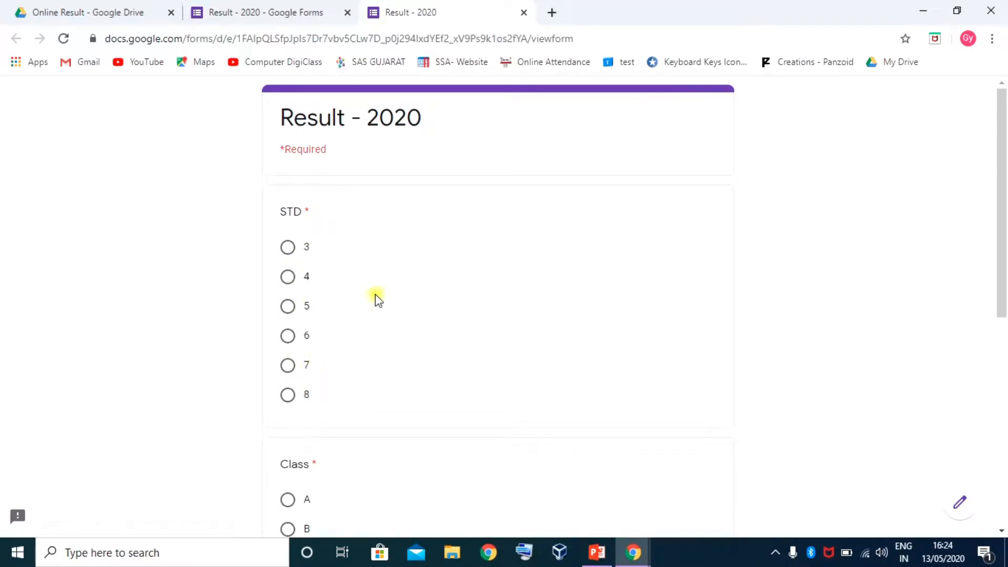
pyautogui.click(523, 12)
pyautogui.scroll(-2, 297, 333)
pyautogui.click(352, 224)
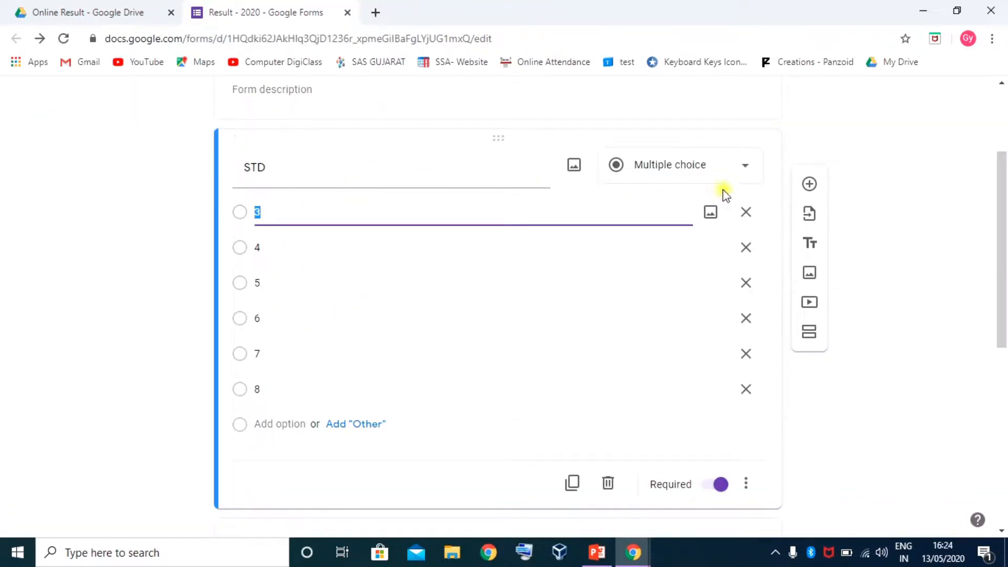
# Switch the STD and Class questions to Drop-down and preview the updated form
pyautogui.click(745, 166)
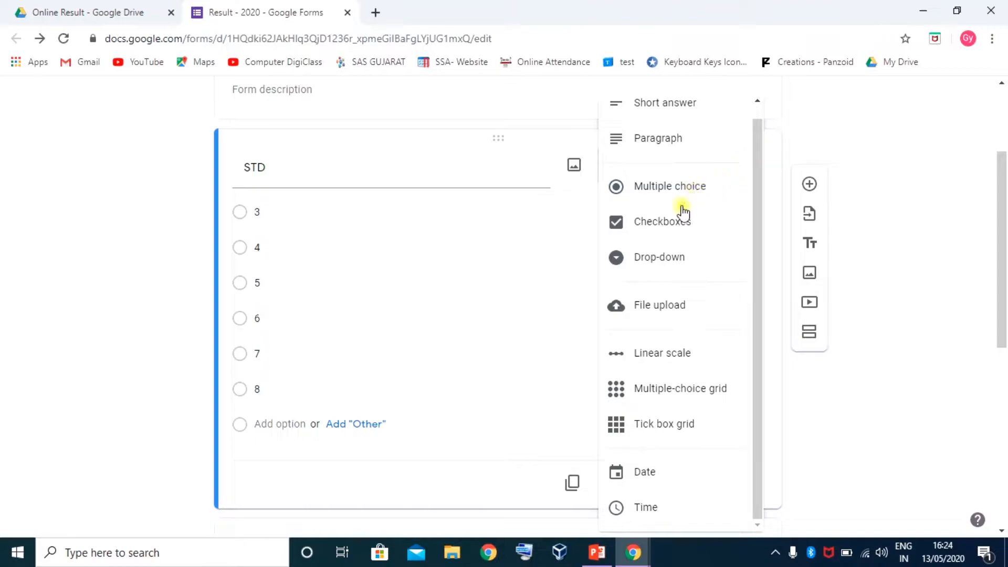
pyautogui.click(658, 258)
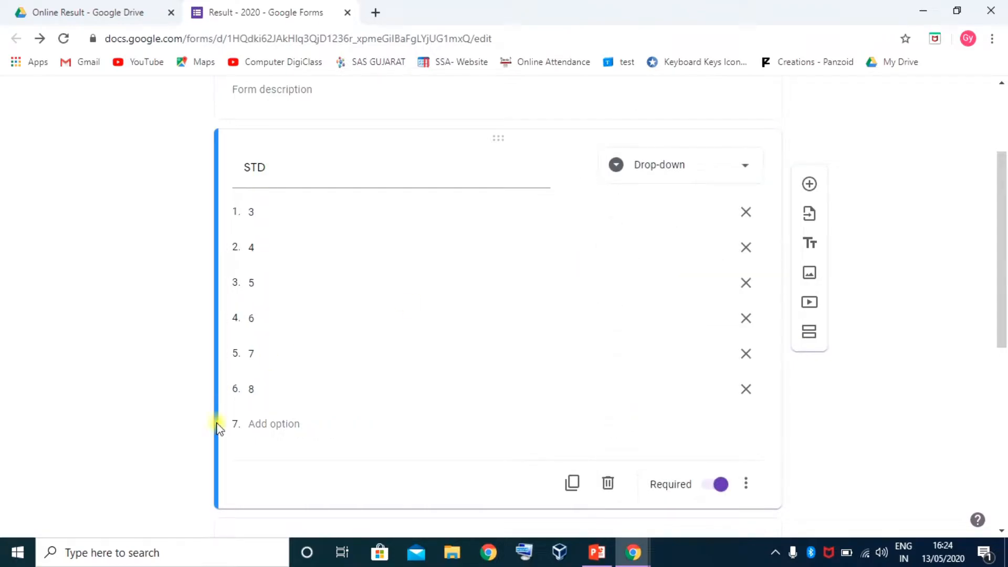
pyautogui.scroll(-7, 247, 472)
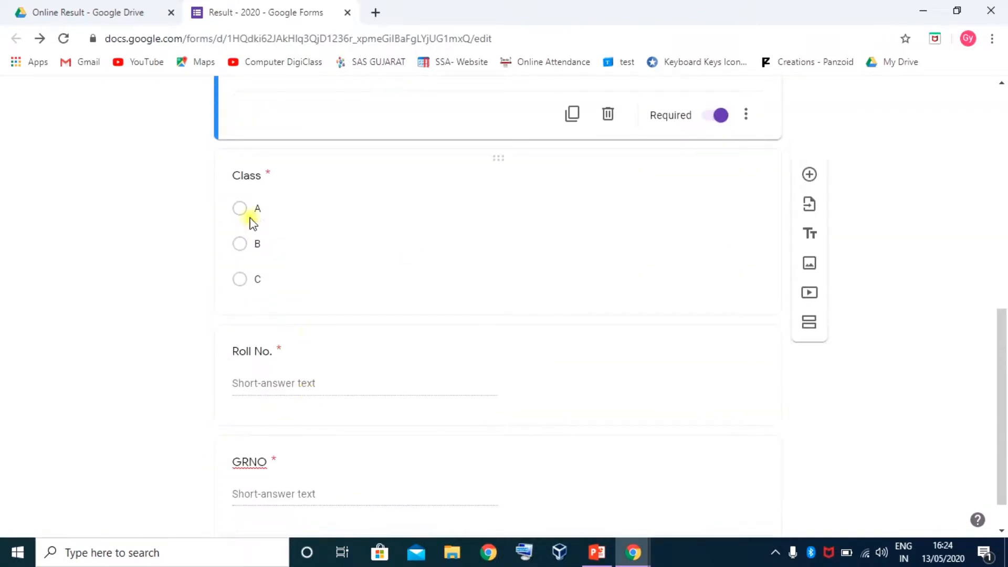
pyautogui.click(224, 170)
pyautogui.scroll(3, 726, 238)
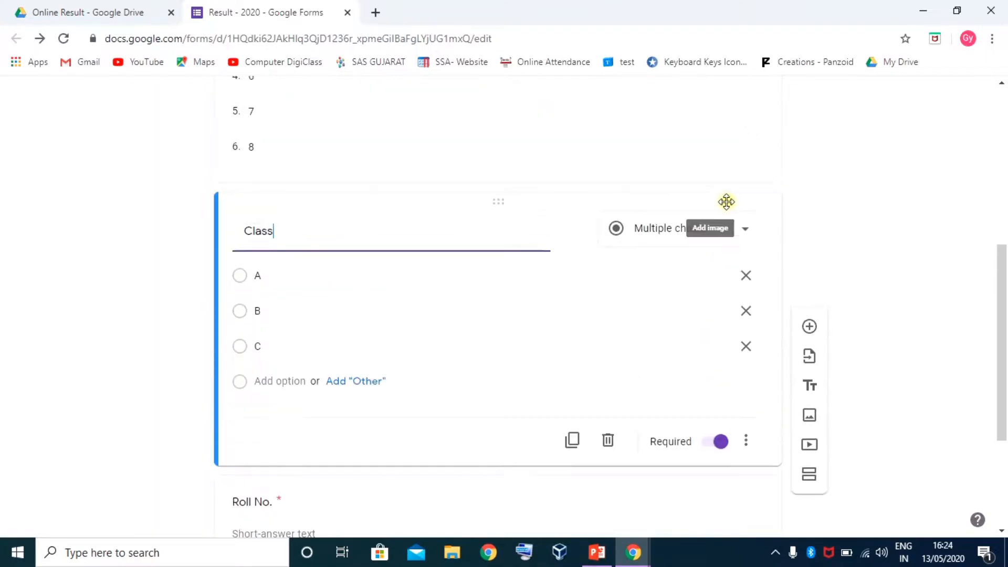
pyautogui.click(754, 227)
pyautogui.click(654, 272)
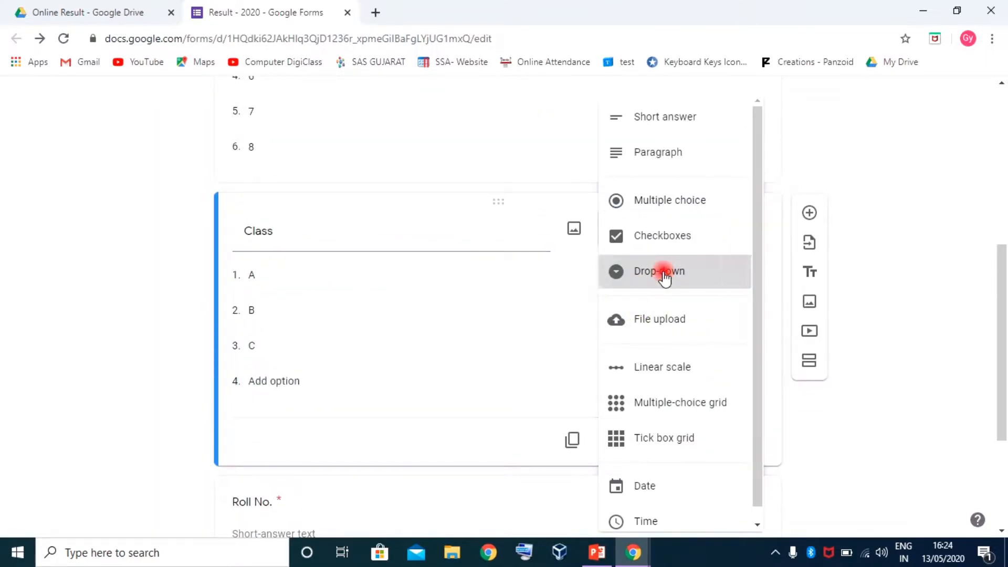
pyautogui.scroll(-3, 514, 352)
pyautogui.scroll(7, 627, 381)
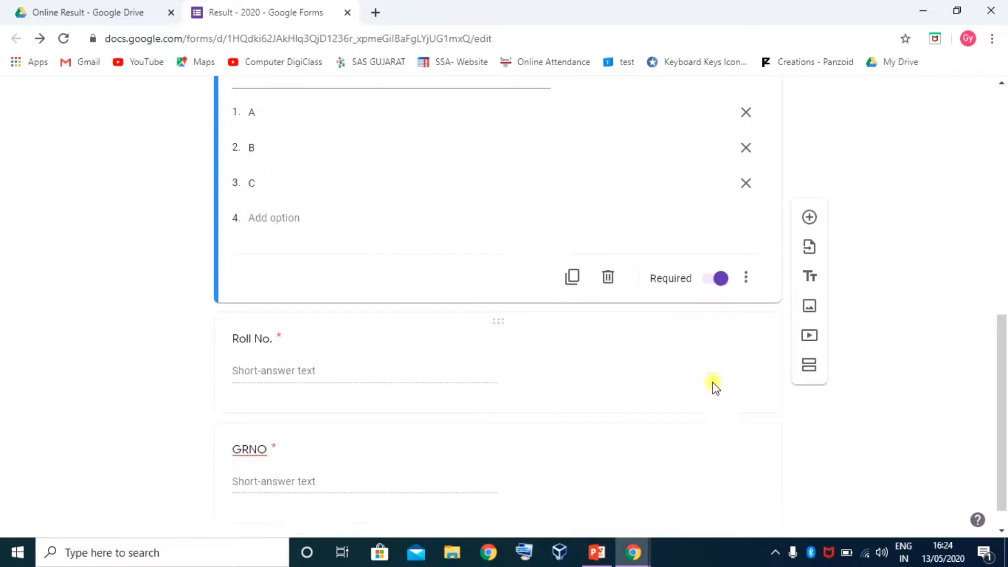
pyautogui.click(788, 102)
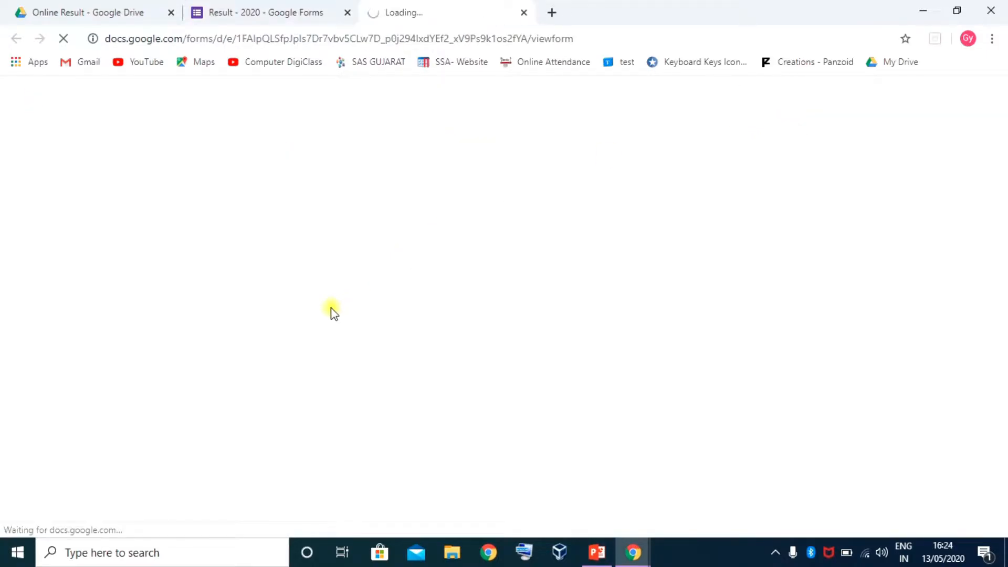
# Test the STD drop-down and the Roll No. and GRNO required warnings, then leave the preview
pyautogui.scroll(-2, 399, 305)
pyautogui.click(394, 183)
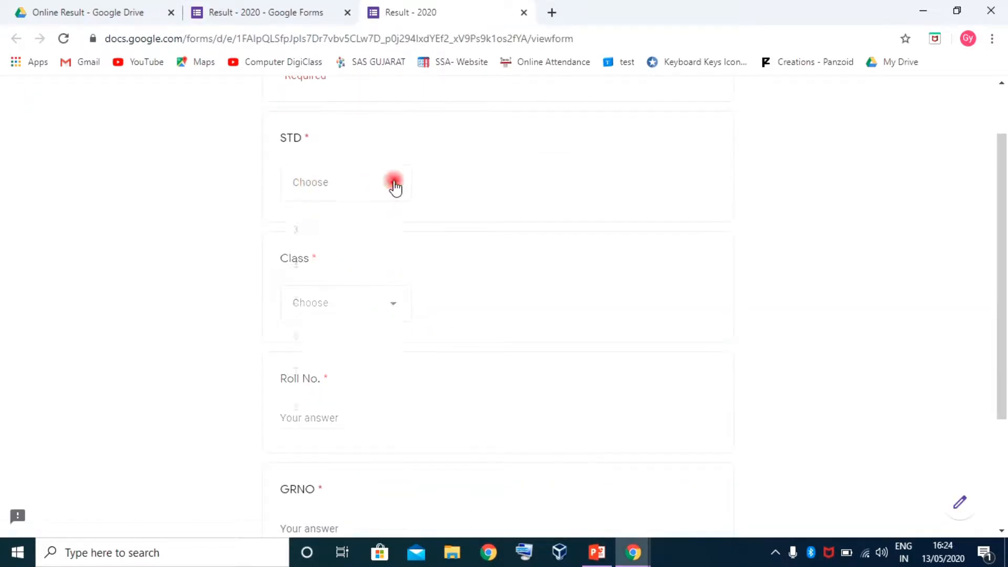
pyautogui.click(472, 177)
pyautogui.scroll(-3, 459, 302)
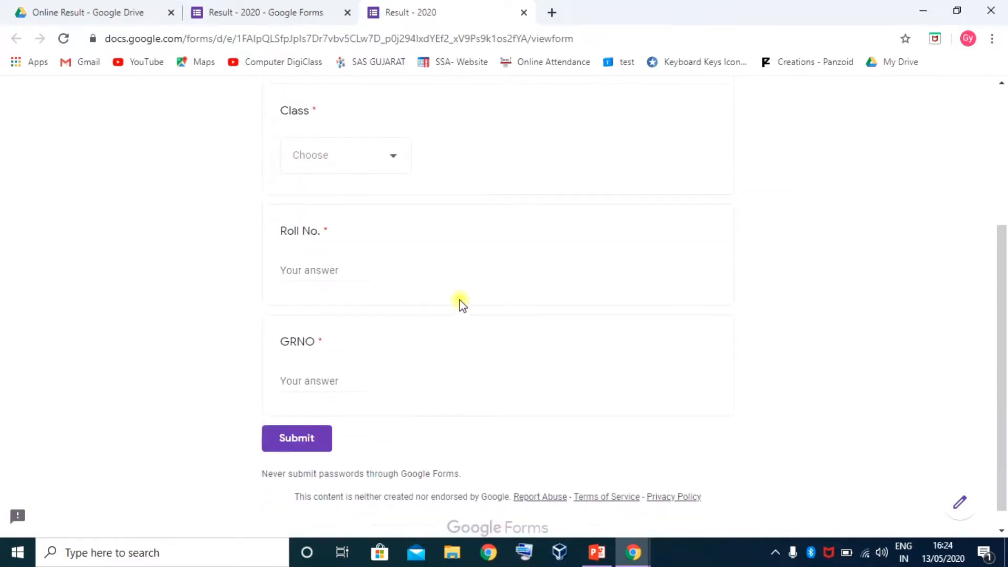
pyautogui.click(326, 269)
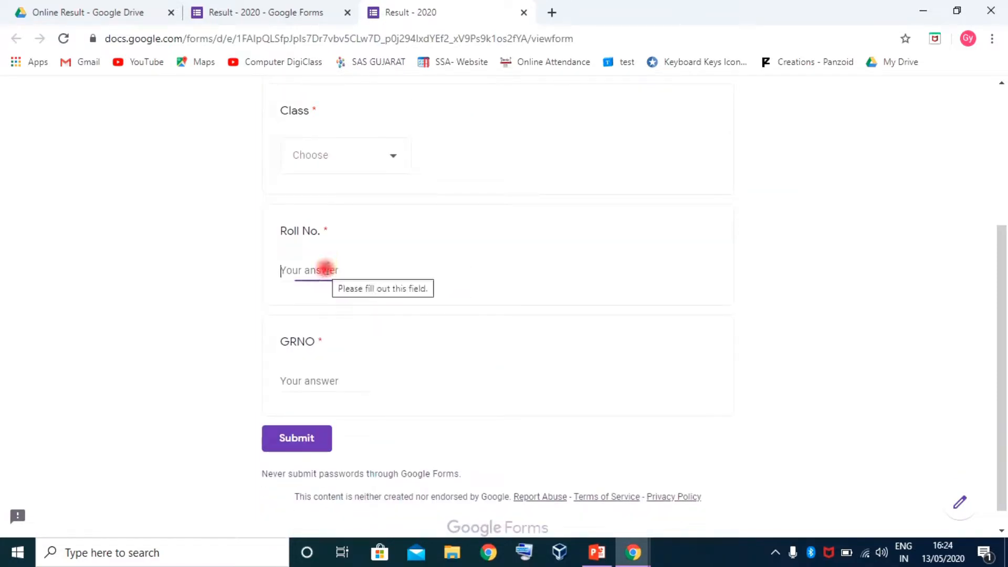
pyautogui.click(307, 386)
pyautogui.click(768, 240)
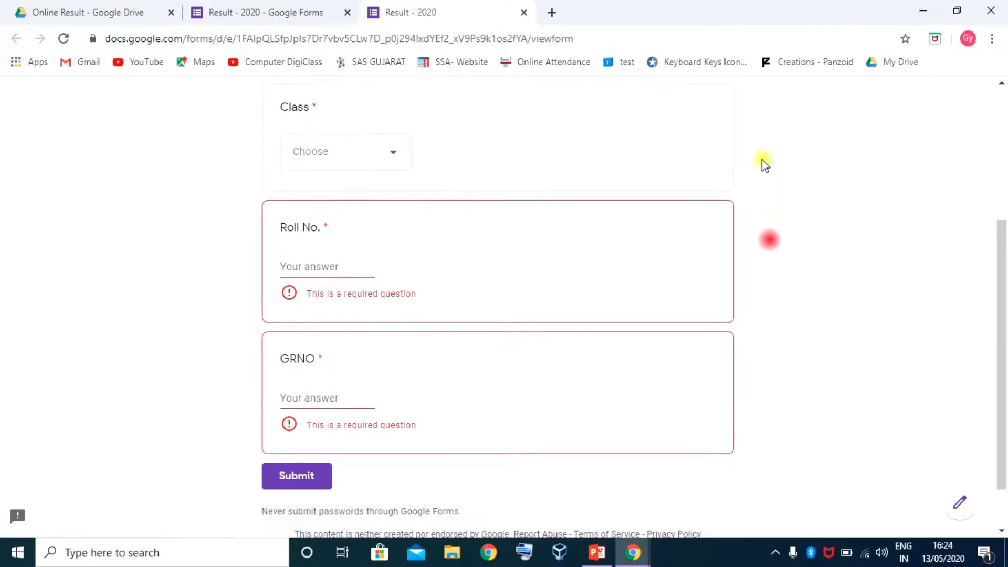
pyautogui.scroll(5, 762, 159)
pyautogui.click(523, 12)
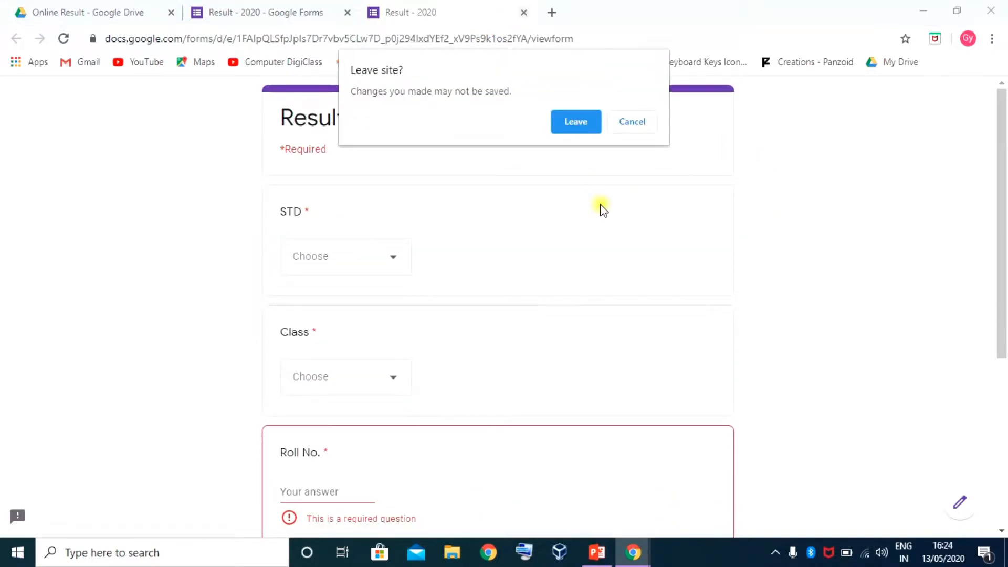
pyautogui.click(597, 123)
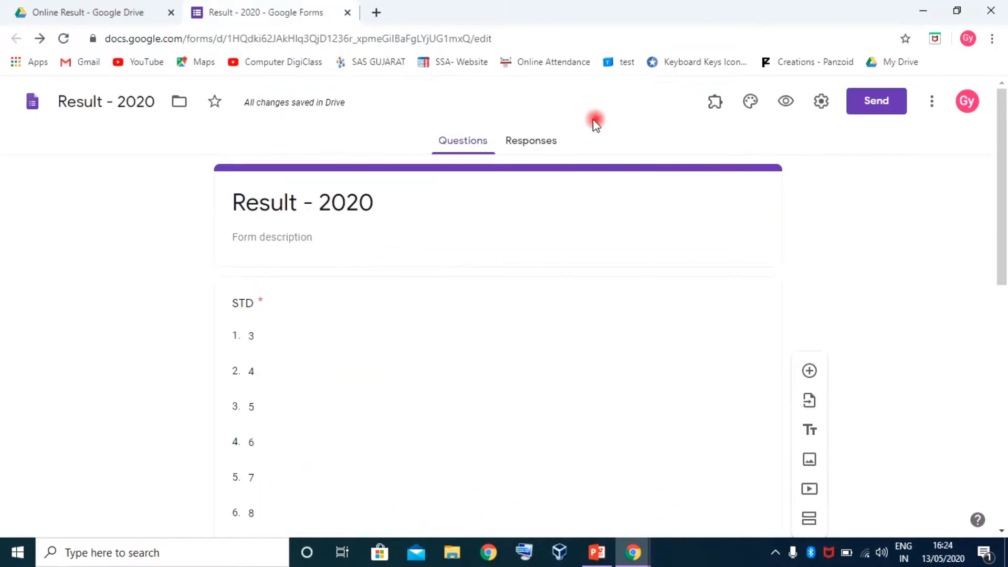
# Enable Collect email addresses and Show progress bar in the form settings and save
pyautogui.click(821, 101)
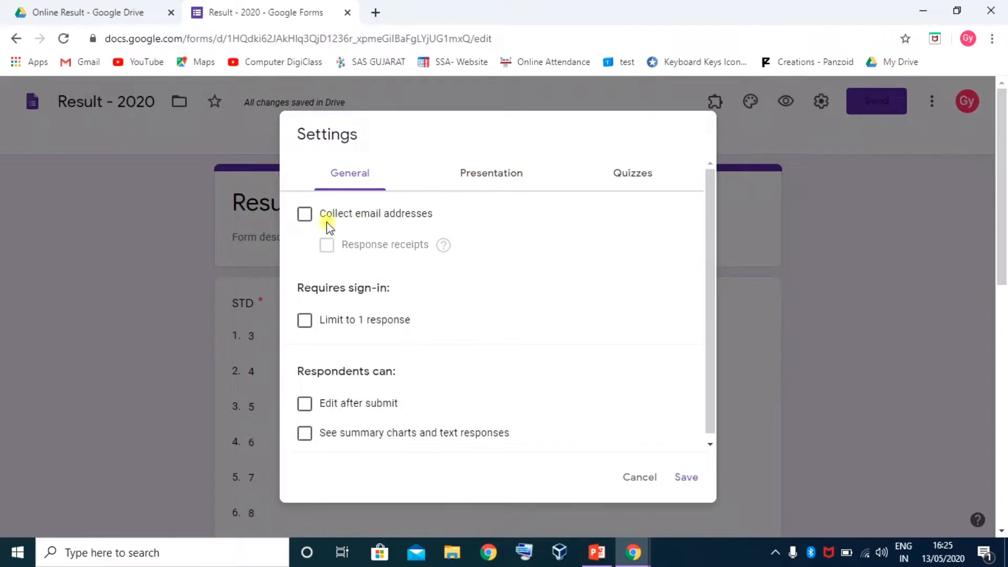
pyautogui.click(305, 215)
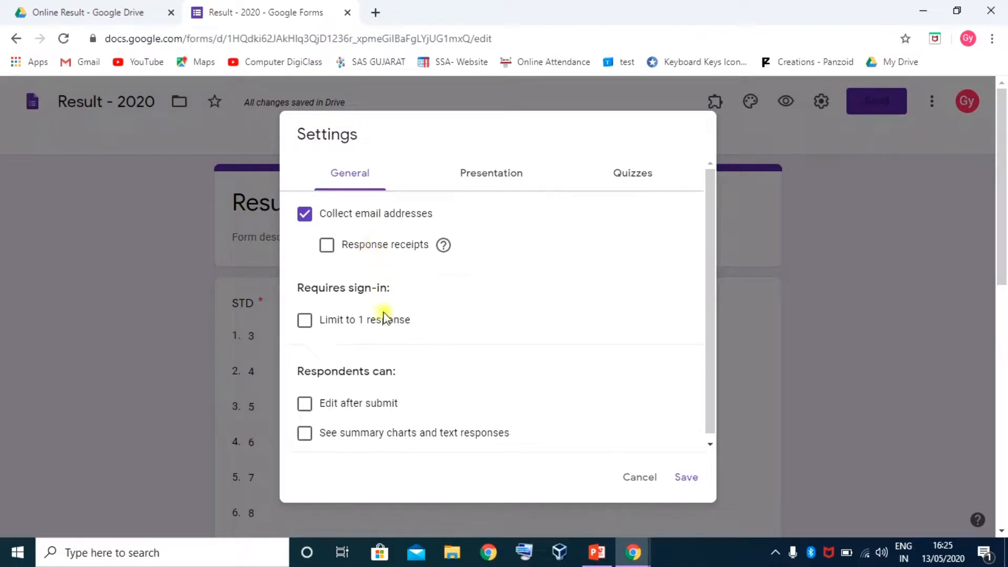
pyautogui.scroll(-1, 376, 355)
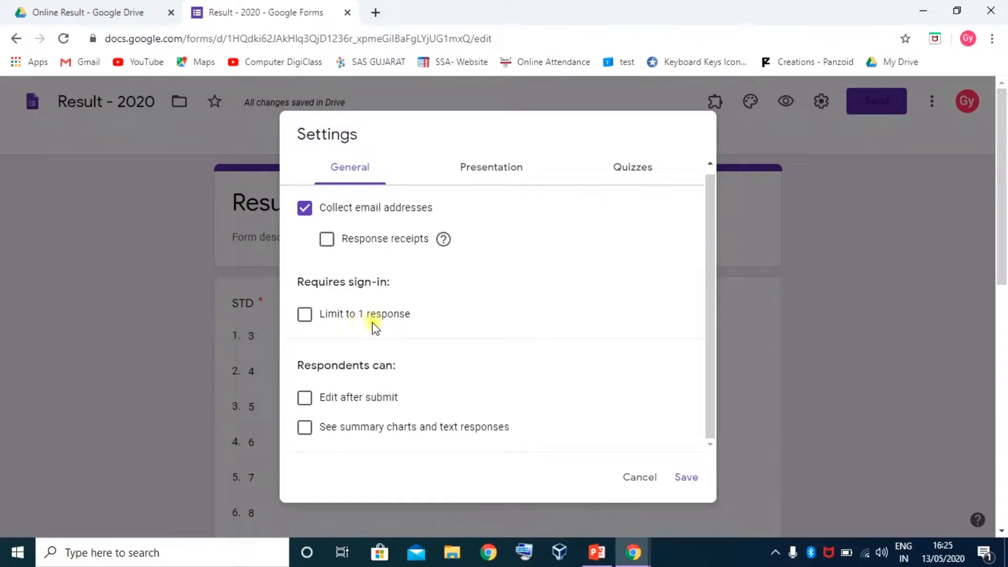
pyautogui.scroll(-4, 399, 370)
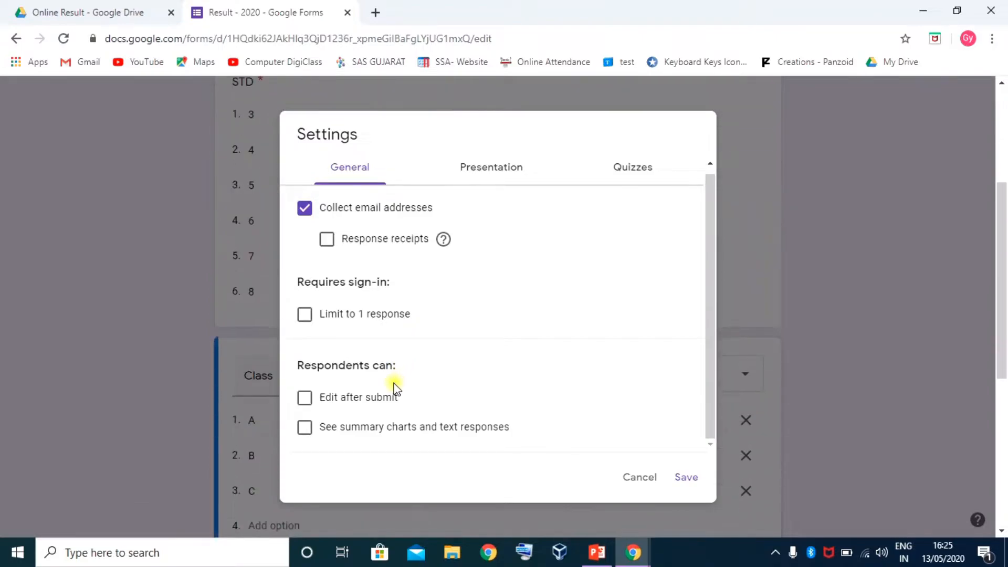
pyautogui.scroll(1, 420, 344)
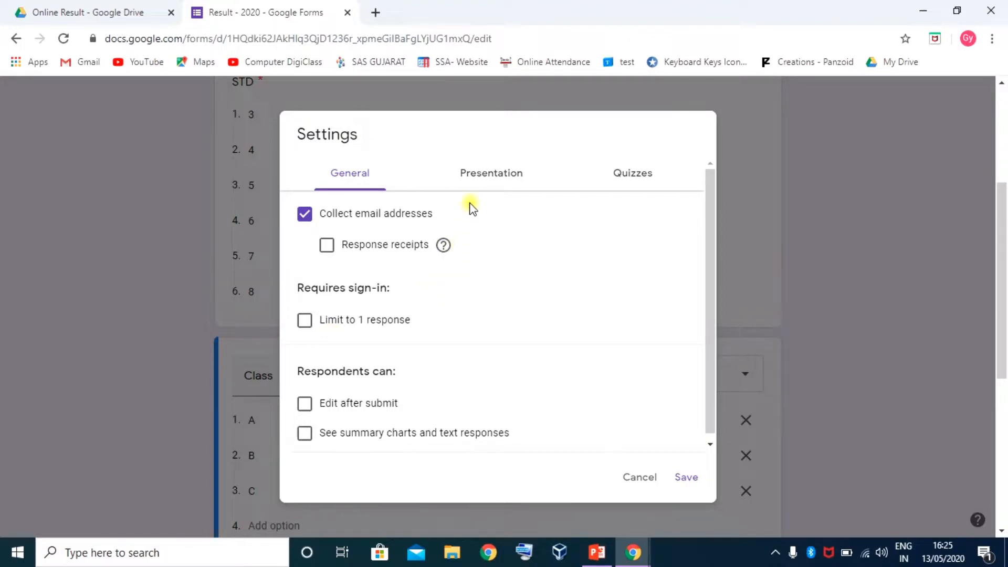
pyautogui.click(487, 176)
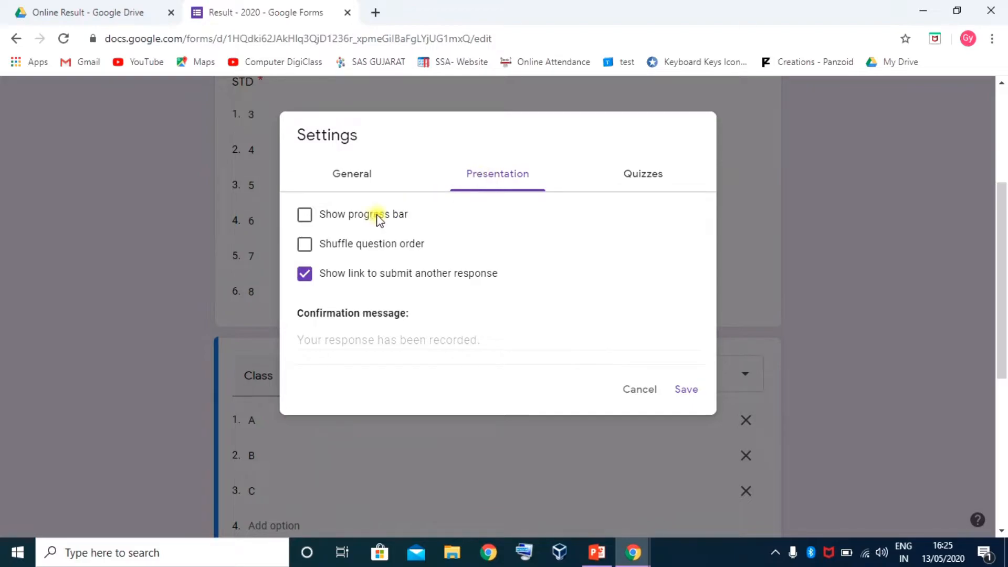
pyautogui.click(305, 215)
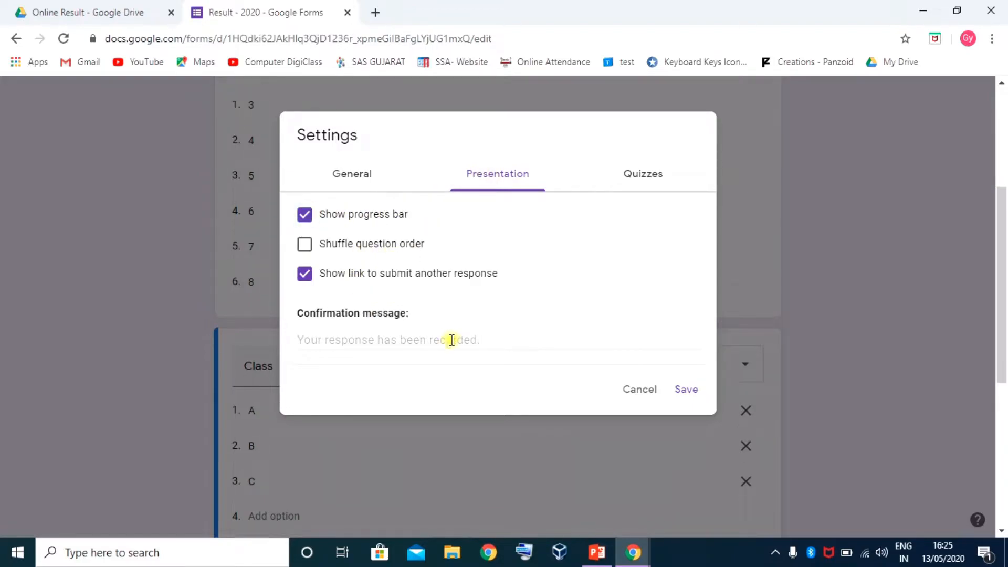
pyautogui.scroll(1, 452, 338)
pyautogui.click(686, 390)
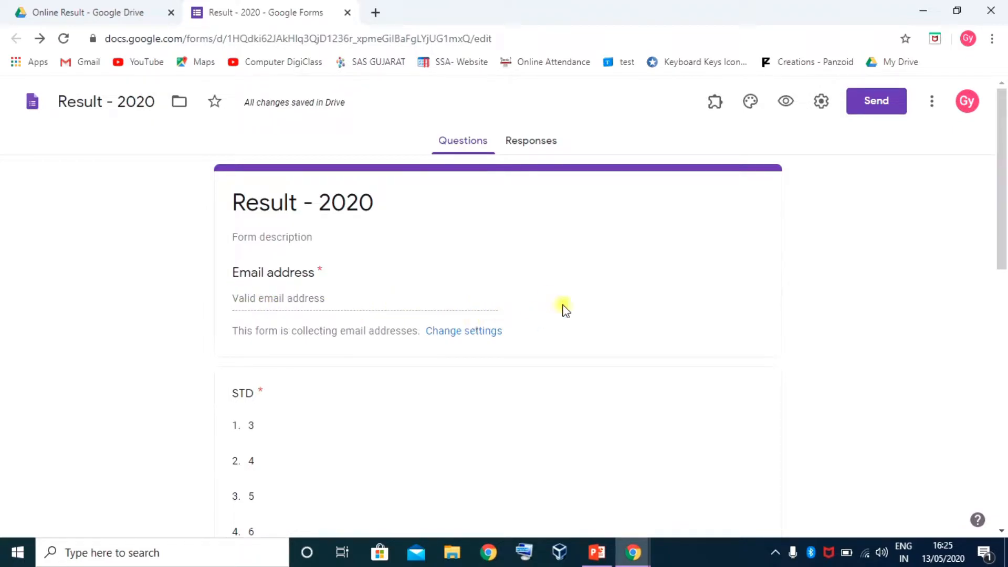
pyautogui.scroll(-7, 571, 301)
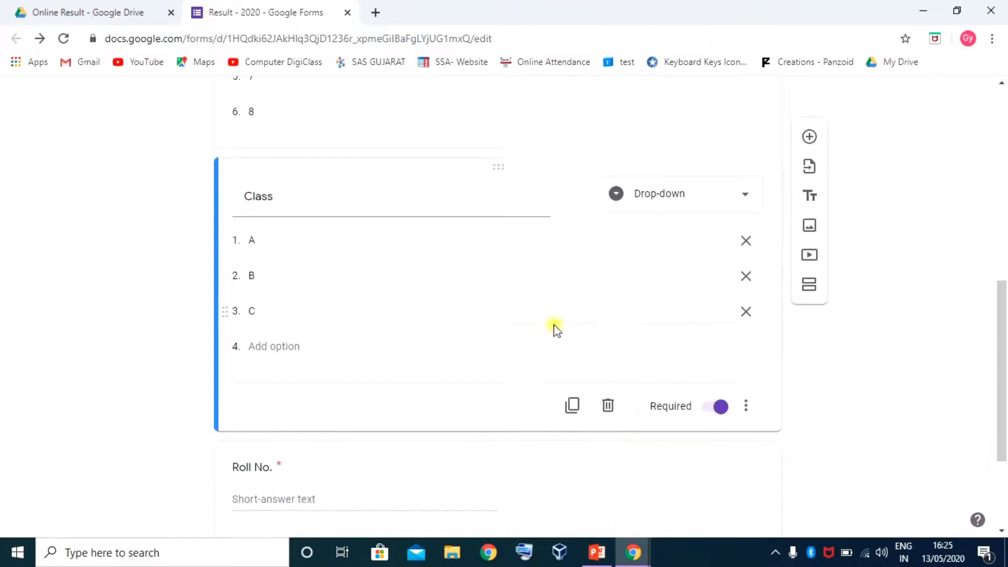
# Apply a green theme colour and a light green page background to the Result - 2020 form
pyautogui.scroll(7, 551, 323)
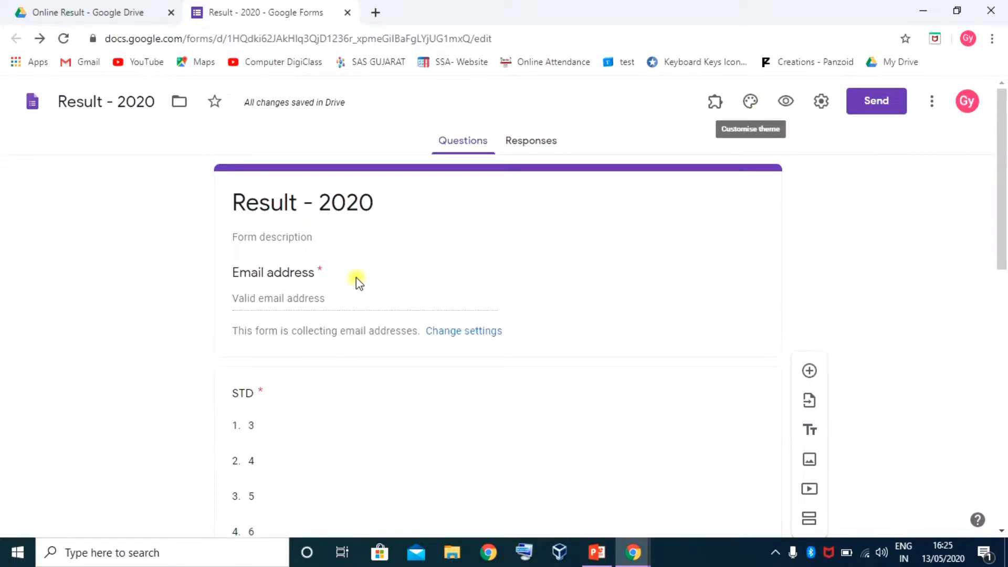
pyautogui.click(751, 103)
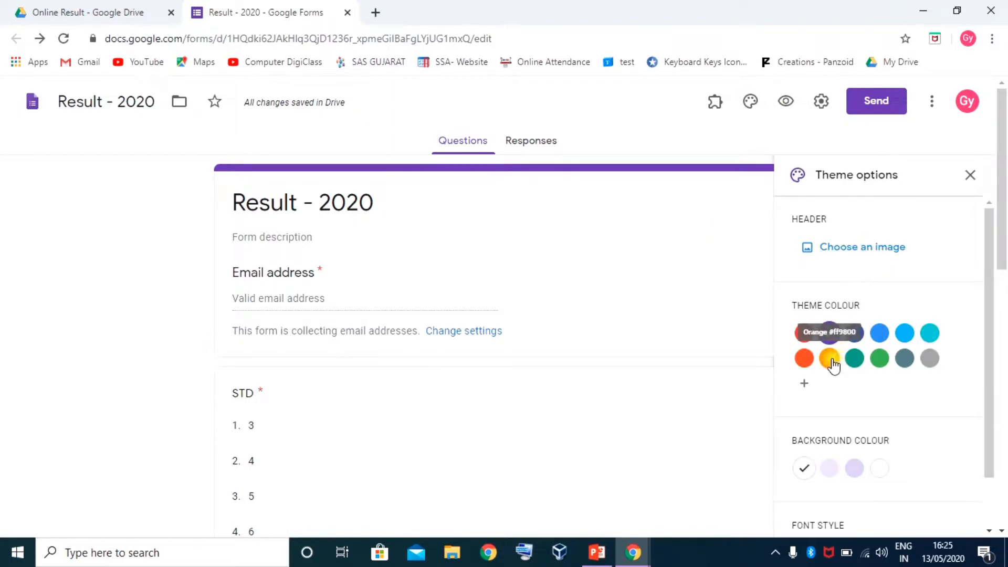
pyautogui.click(879, 358)
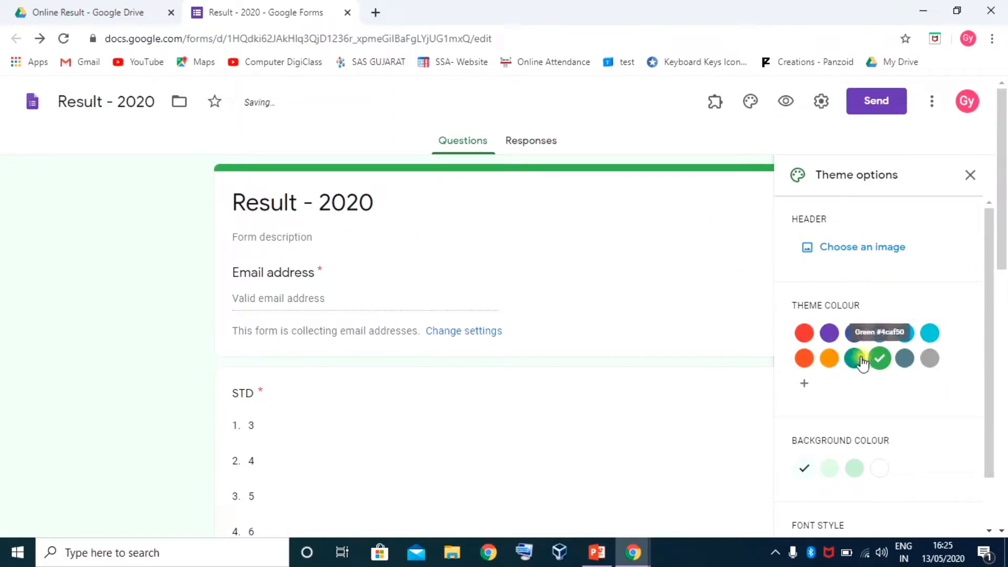
pyautogui.scroll(-1, 850, 420)
pyautogui.click(856, 412)
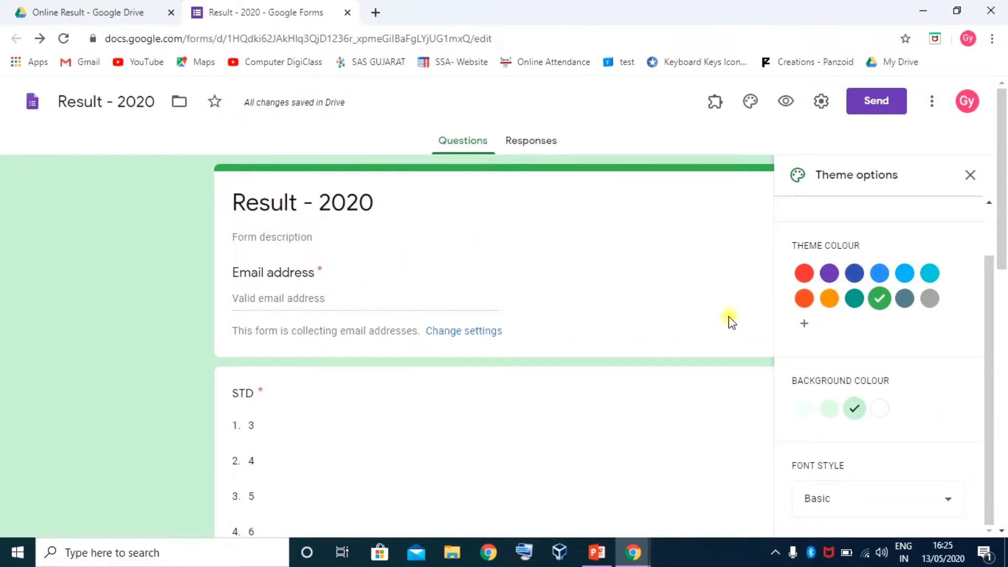
pyautogui.click(969, 175)
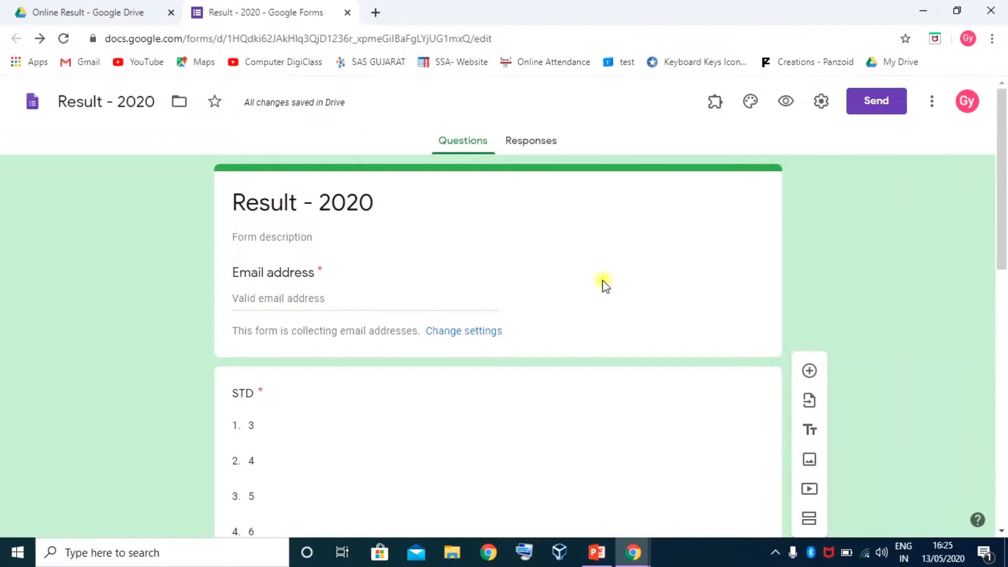
pyautogui.scroll(-8, 653, 331)
pyautogui.scroll(-4, 653, 330)
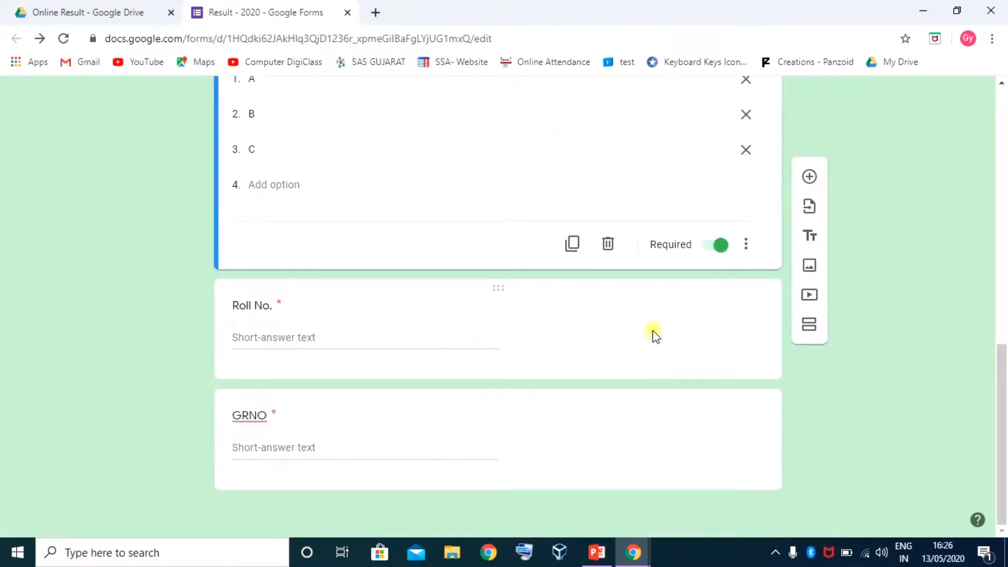
pyautogui.scroll(12, 654, 330)
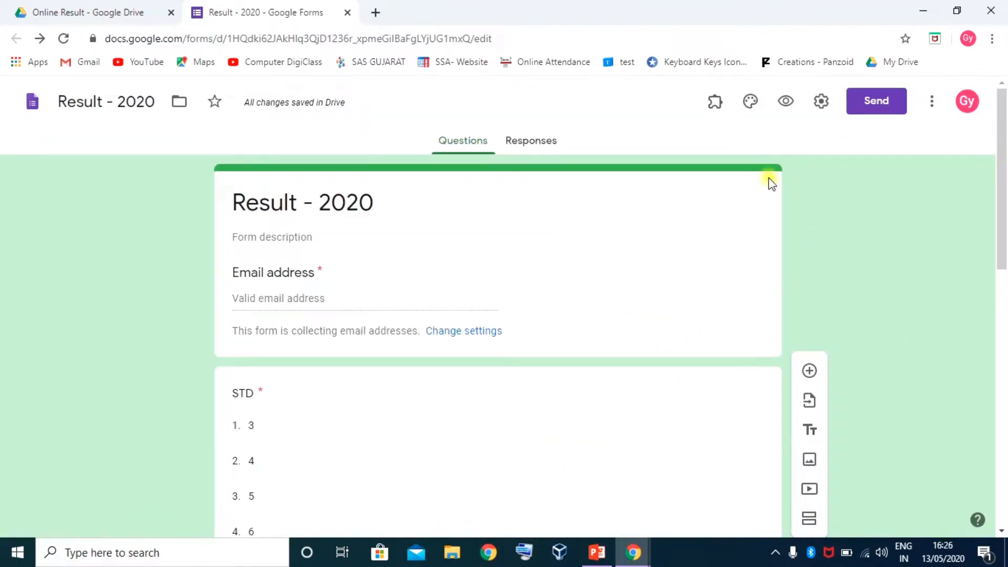
# Preview the form and enter the respondent's email address
pyautogui.click(786, 102)
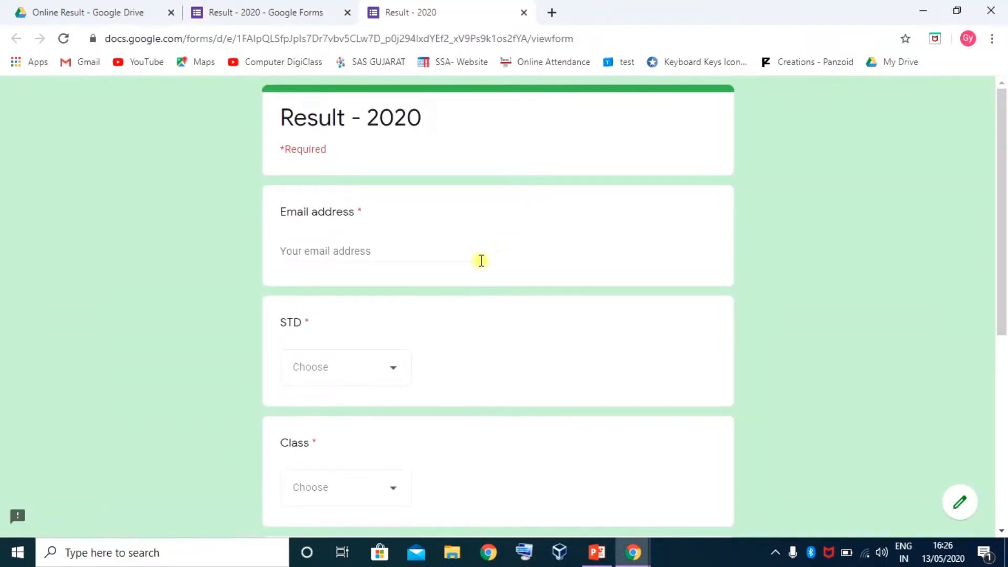
pyautogui.click(364, 250)
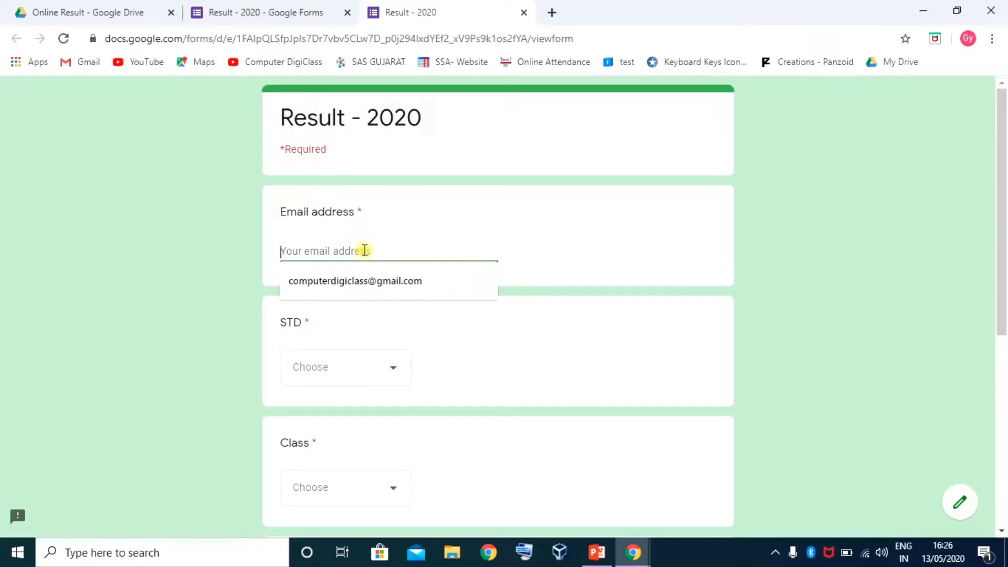
pyautogui.click(503, 503)
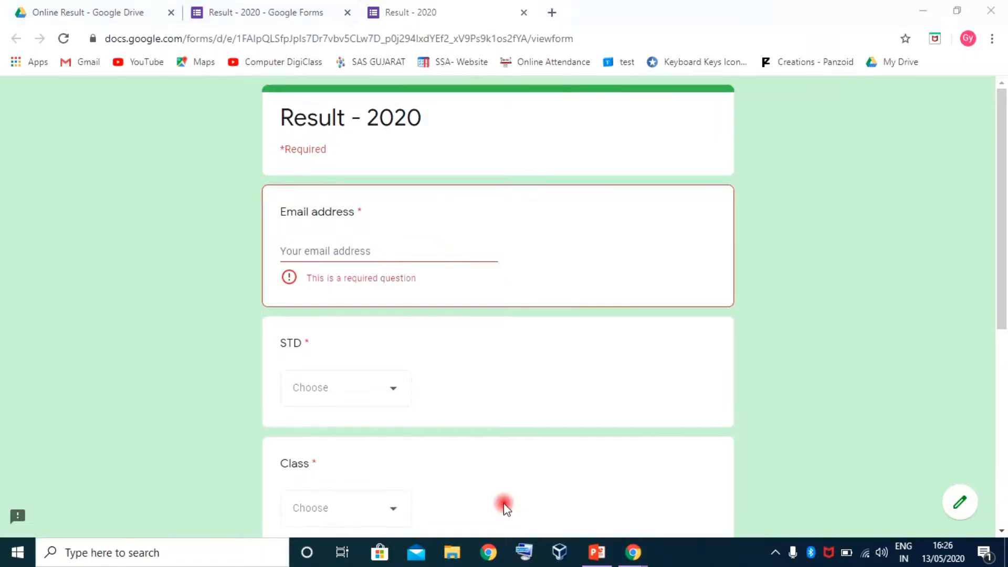
pyautogui.click(407, 255)
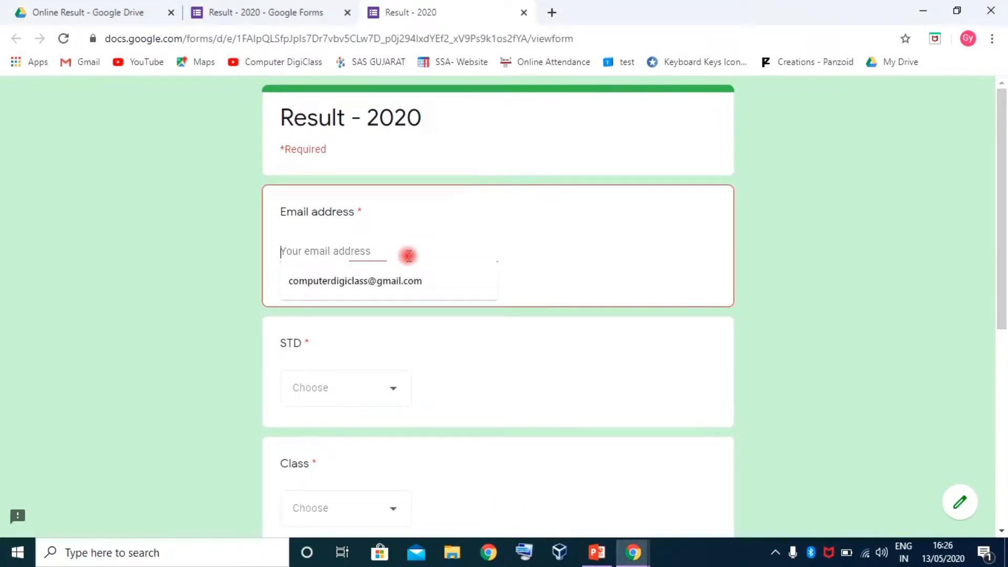
pyautogui.click(361, 279)
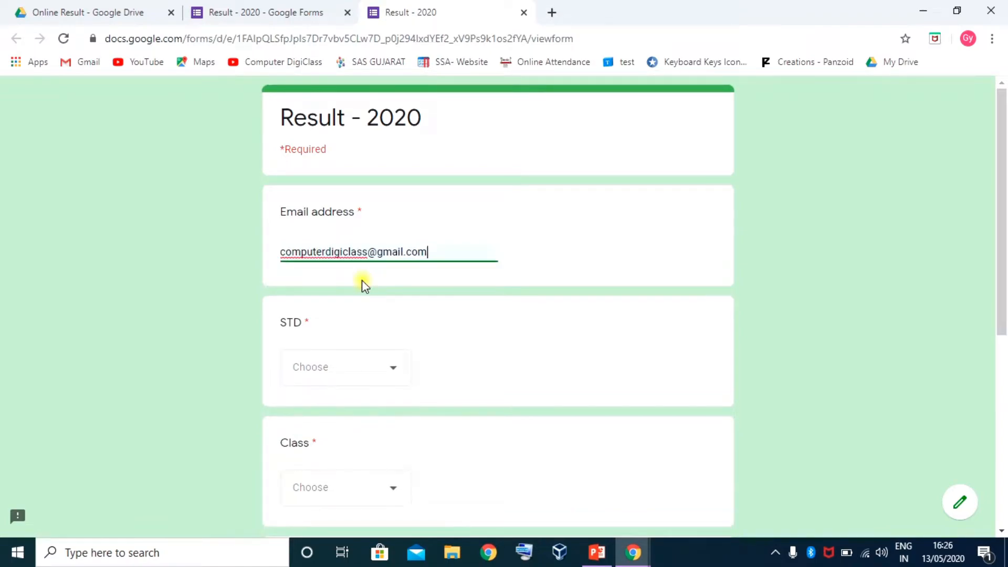
# Answer STD 6, Class A, Roll No. 1 and GRNO 5675, submit, and close the preview
pyautogui.click(383, 367)
pyautogui.click(301, 427)
pyautogui.scroll(-3, 398, 389)
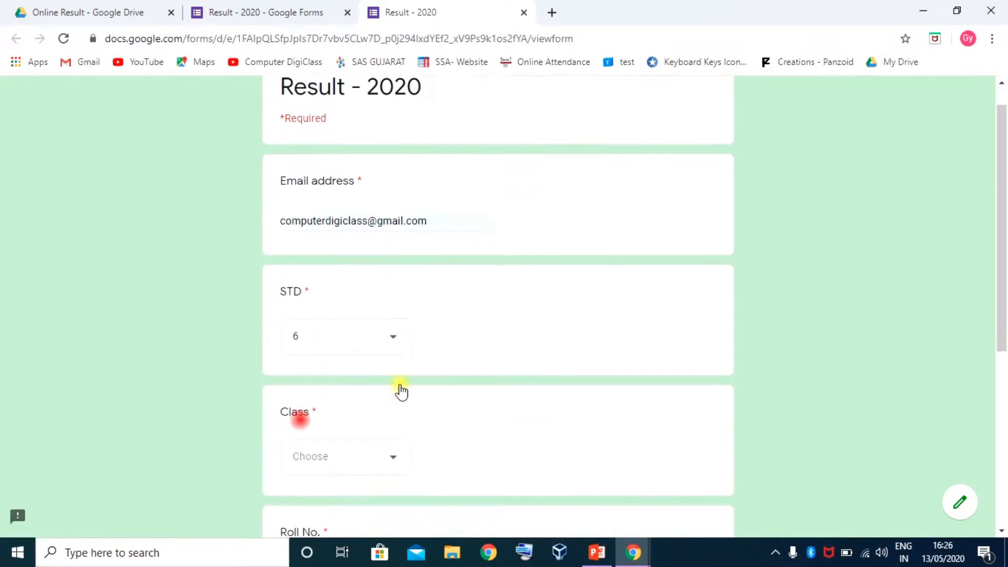
pyautogui.click(402, 339)
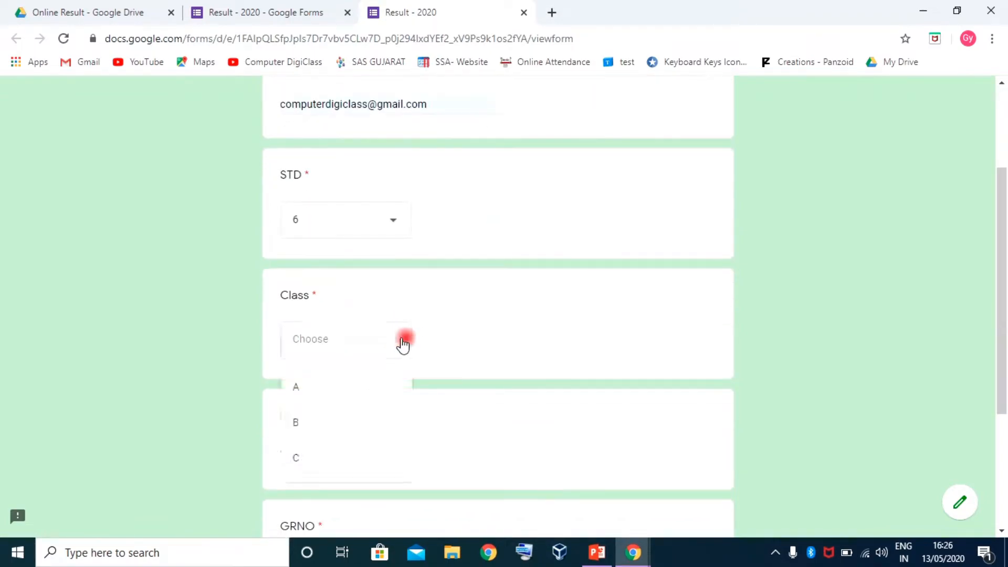
pyautogui.click(300, 389)
pyautogui.scroll(-3, 385, 391)
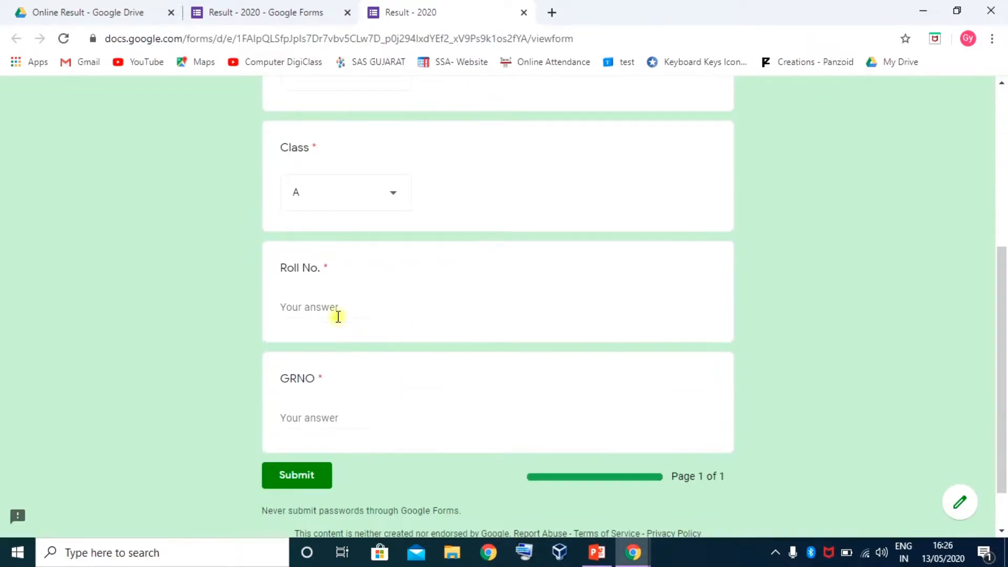
pyautogui.click(335, 311)
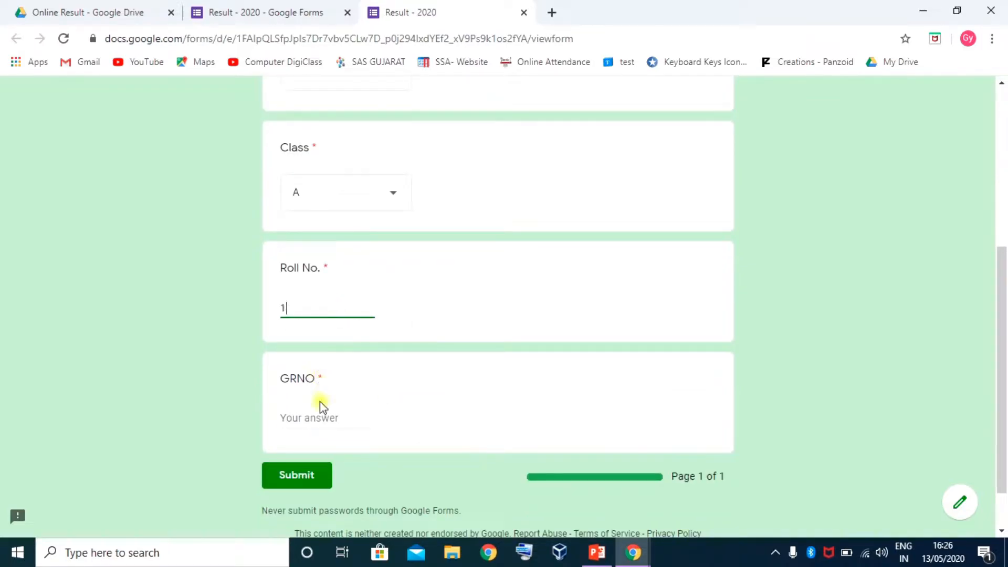
pyautogui.click(323, 417)
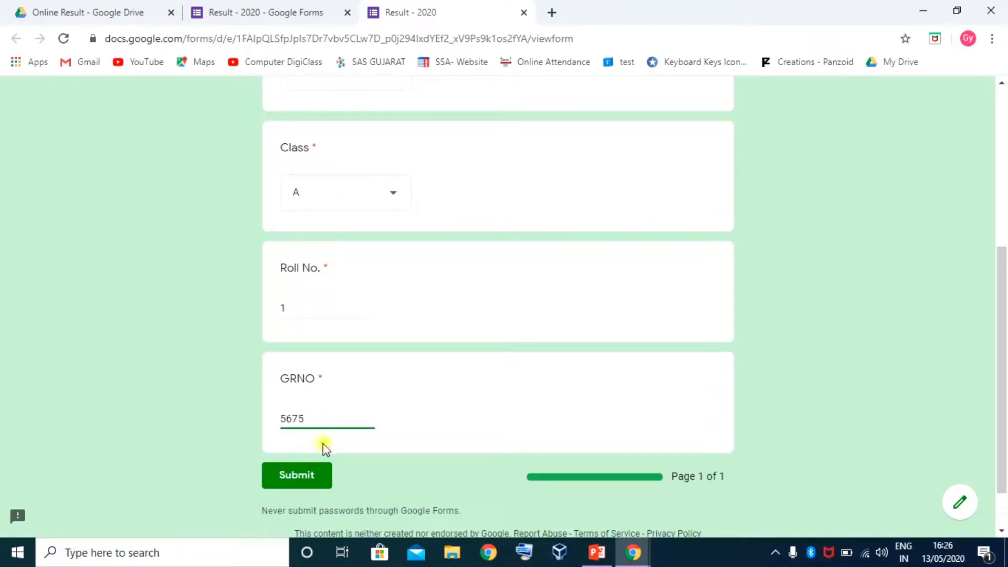
pyautogui.click(296, 474)
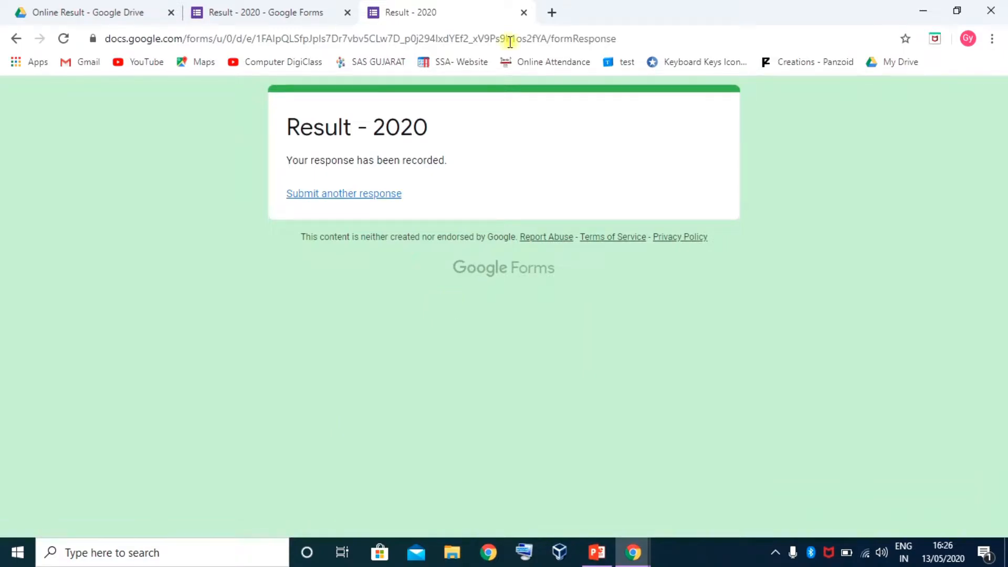
pyautogui.click(525, 13)
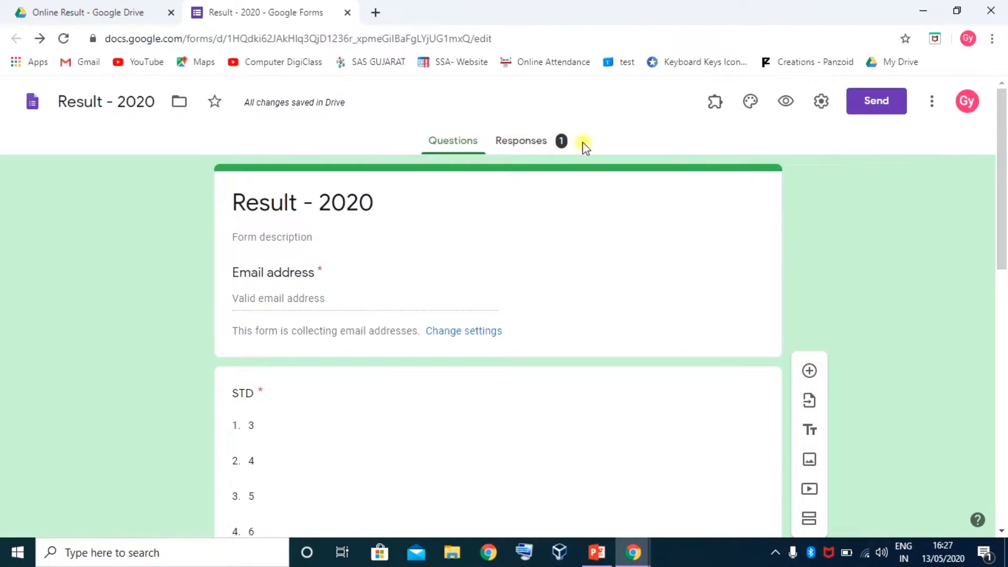
pyautogui.click(527, 141)
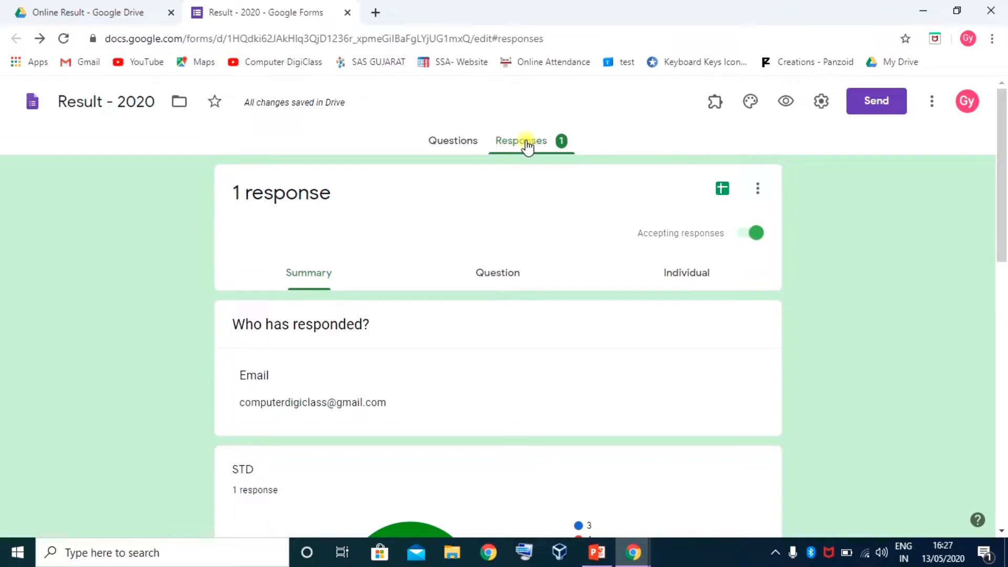
pyautogui.scroll(-10, 351, 200)
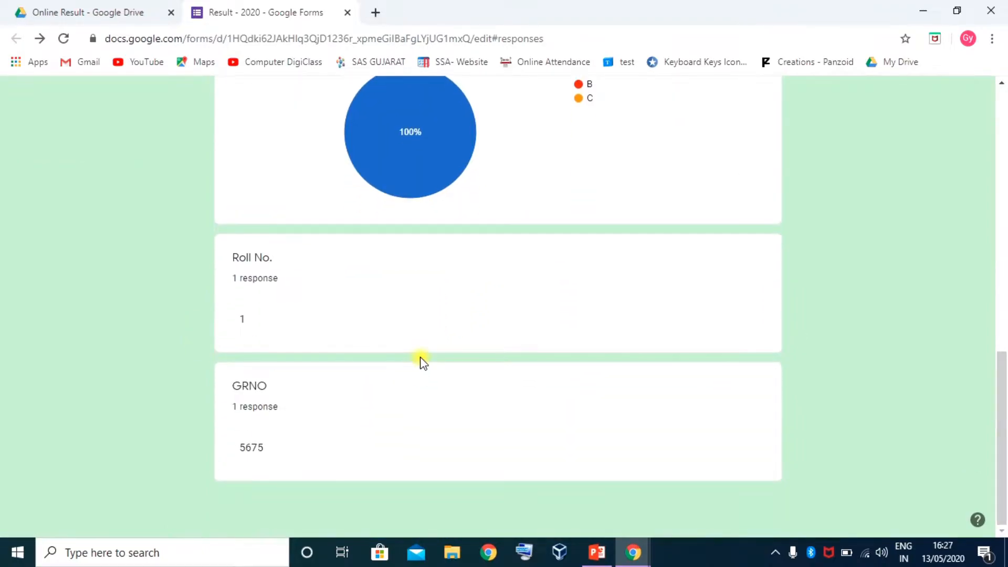
pyautogui.scroll(10, 420, 357)
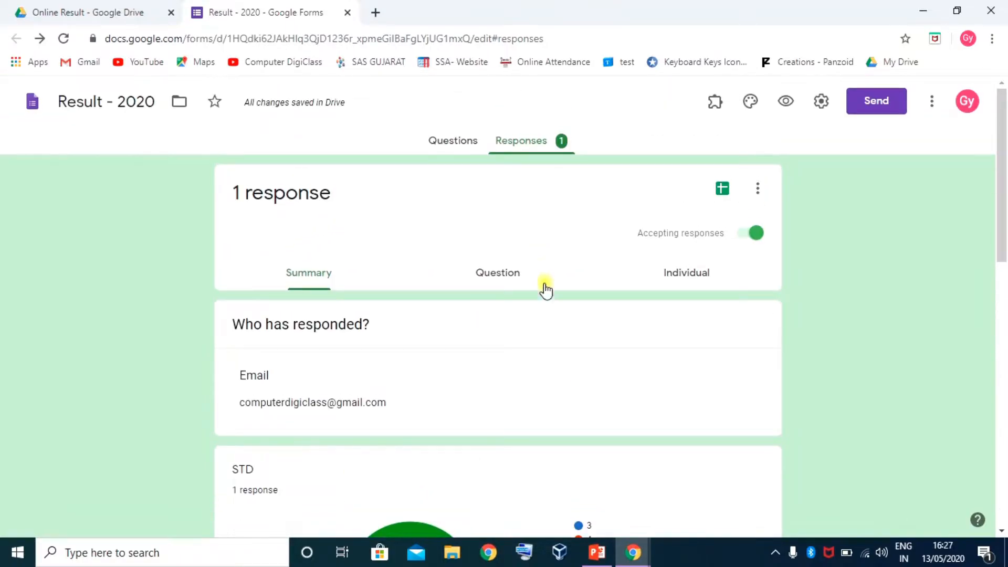
pyautogui.scroll(-1, 682, 328)
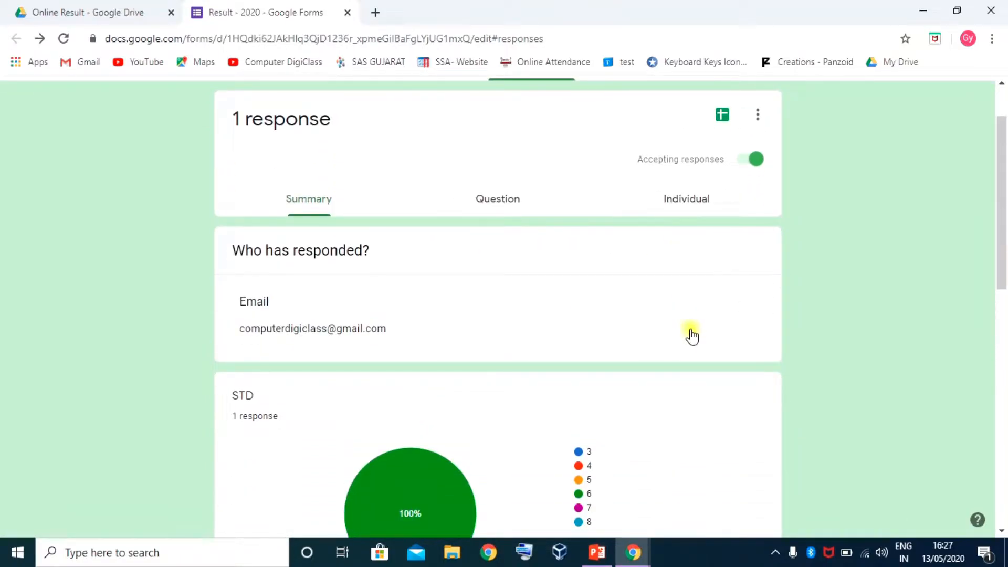
pyautogui.scroll(1, 635, 189)
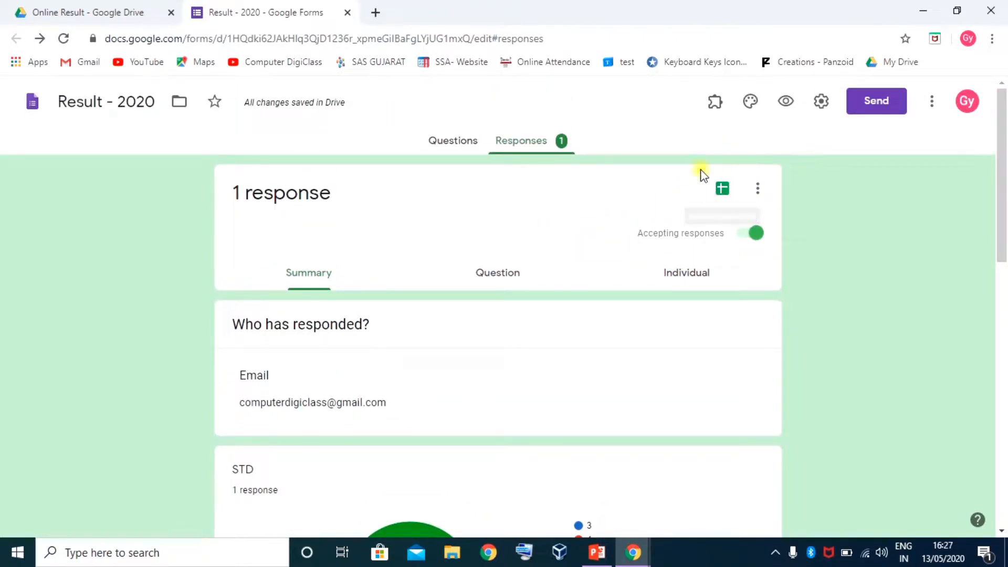
pyautogui.click(724, 189)
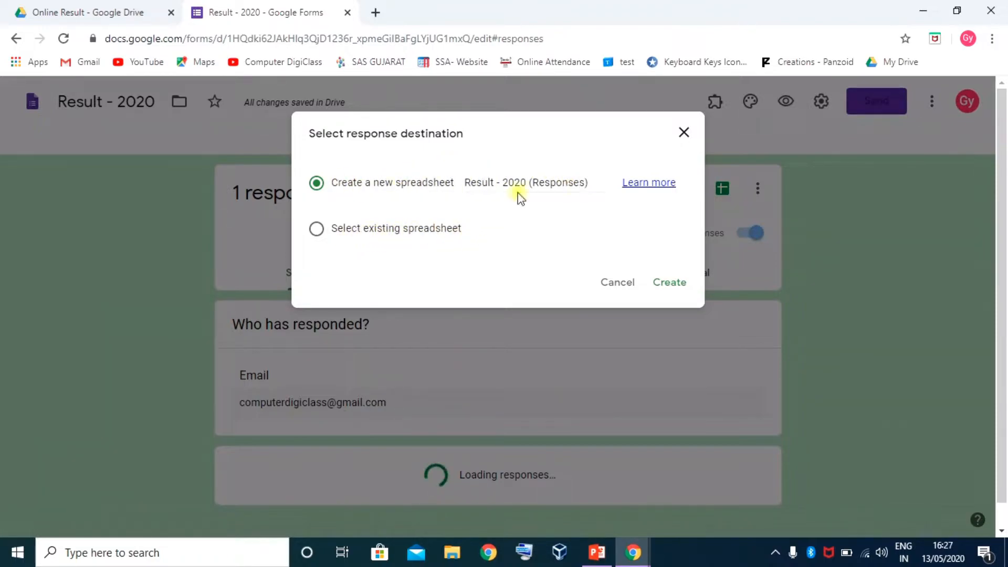
# Create a new linked responses spreadsheet named Result - 2020 (Responses) from the Responses tab
pyautogui.click(670, 284)
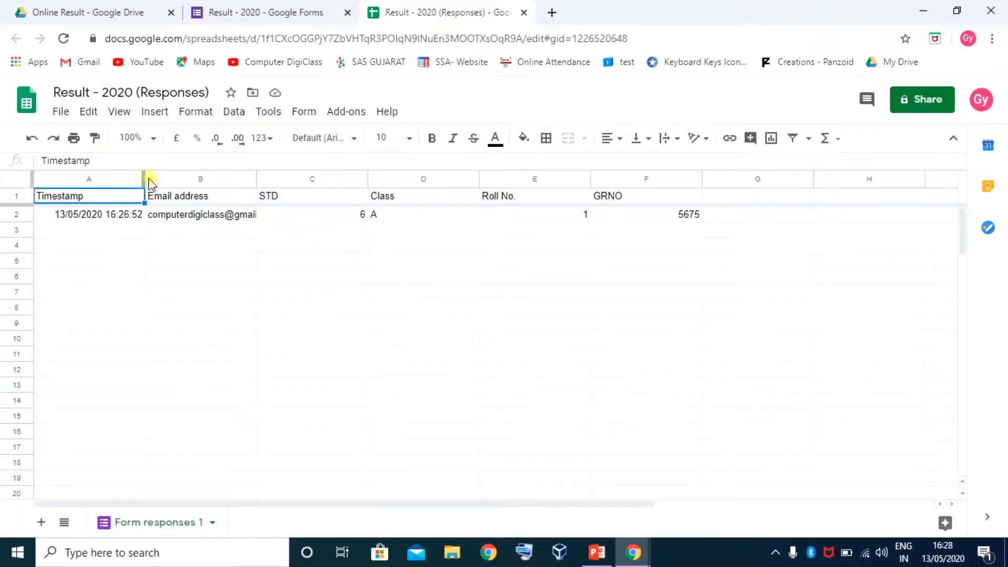
# Narrow the Timestamp, Email address and STD through GRNO columns
pyautogui.moveTo(256, 178); pyautogui.dragTo(224, 182)
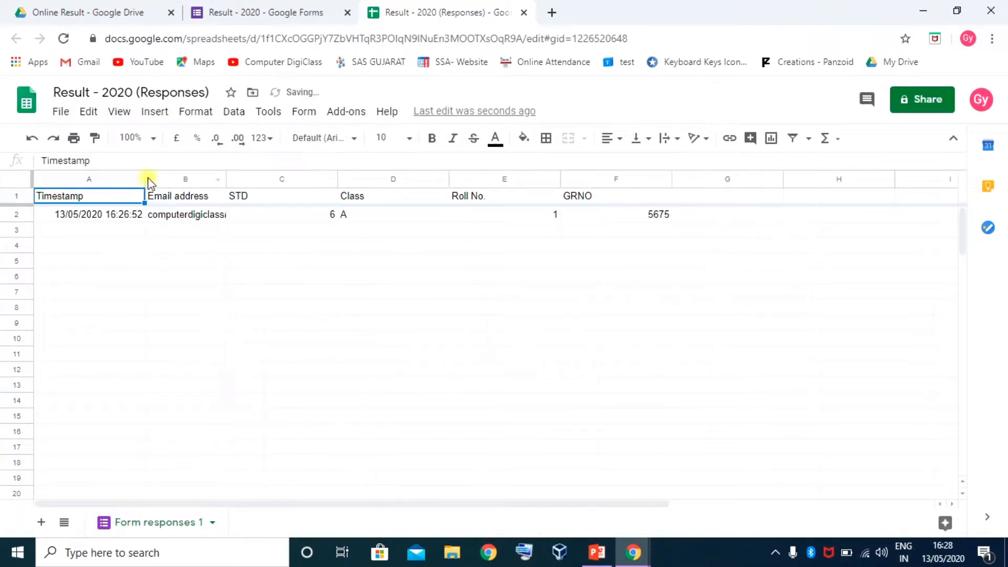
pyautogui.moveTo(144, 178); pyautogui.dragTo(107, 185)
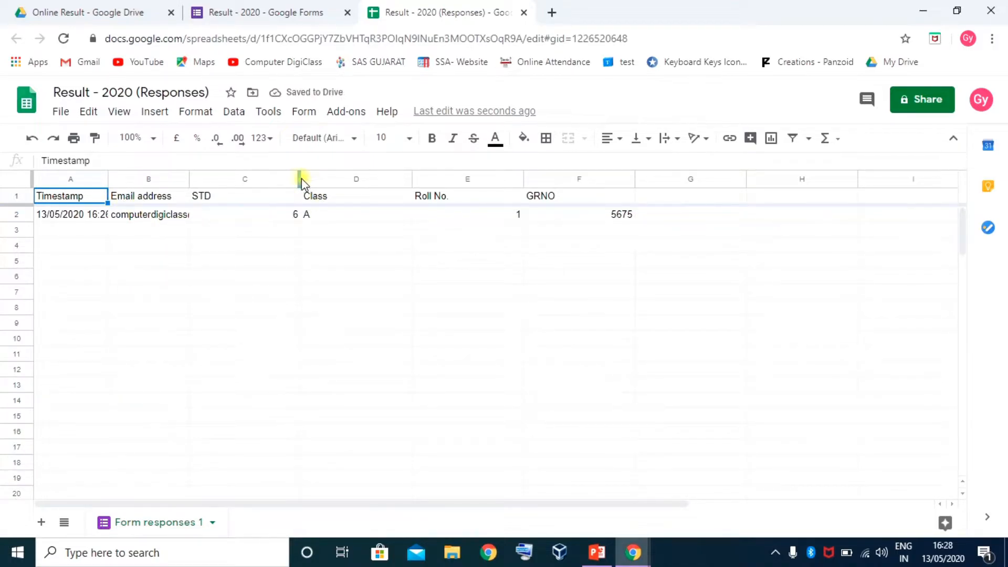
pyautogui.moveTo(272, 180); pyautogui.dragTo(567, 184)
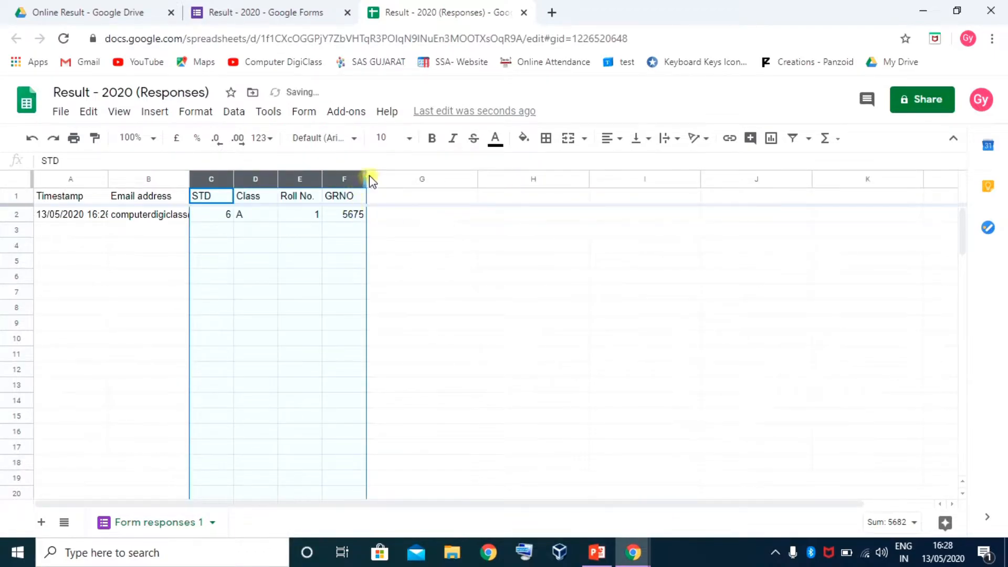
pyautogui.moveTo(366, 180); pyautogui.dragTo(361, 202)
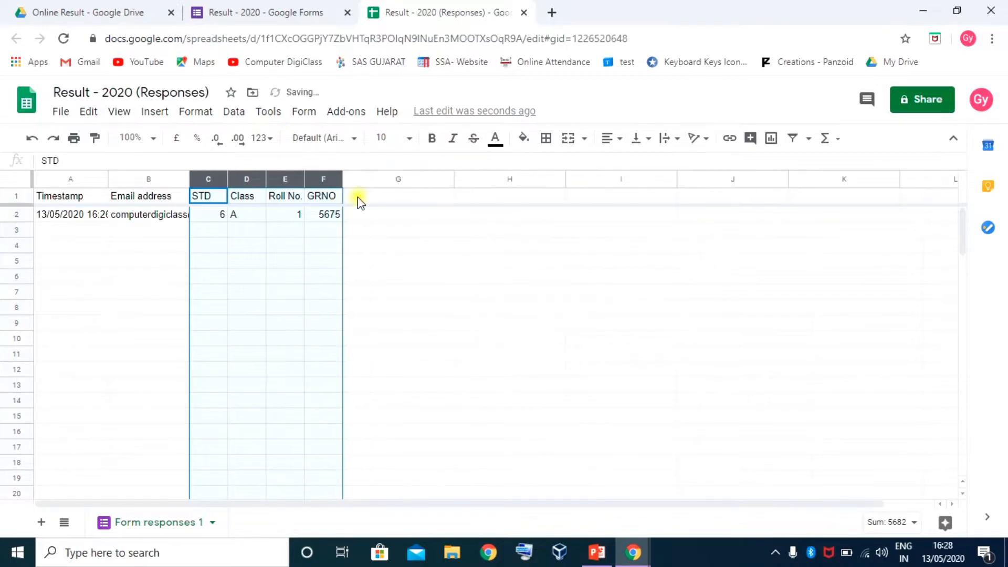
# Rotate the row 1 headers upward and centre them horizontally and vertically, then view the Drive folder
pyautogui.click(17, 195)
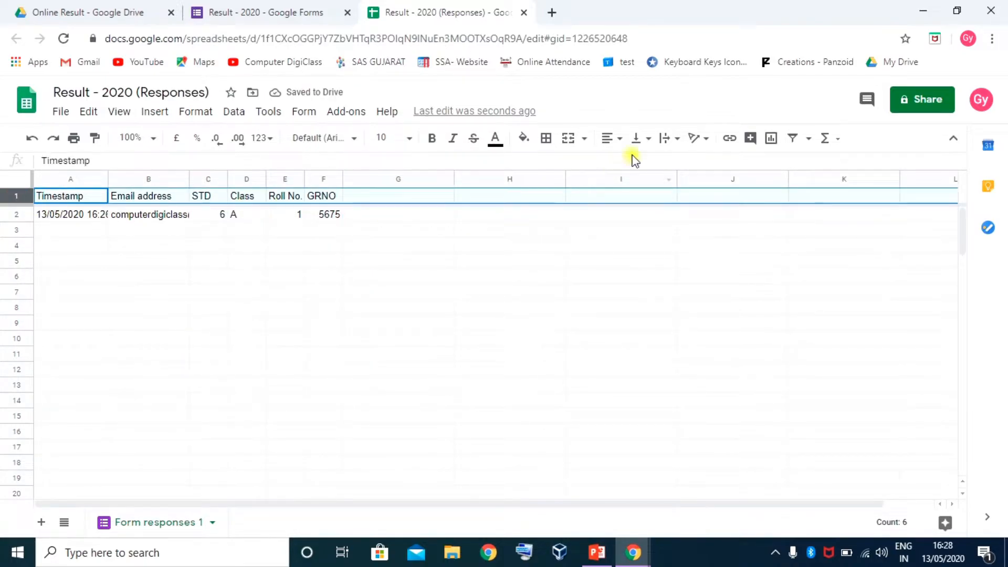
pyautogui.click(702, 140)
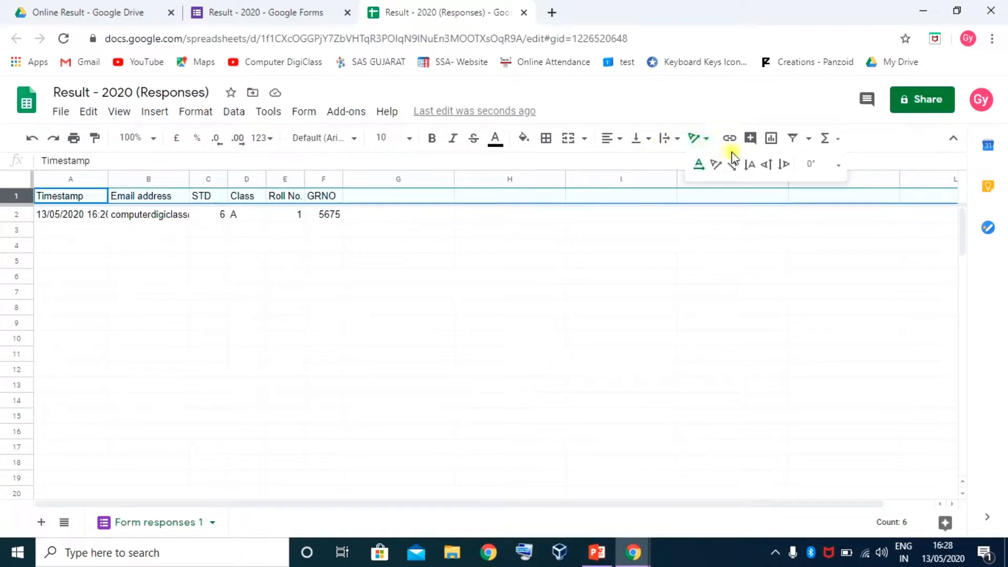
pyautogui.click(766, 167)
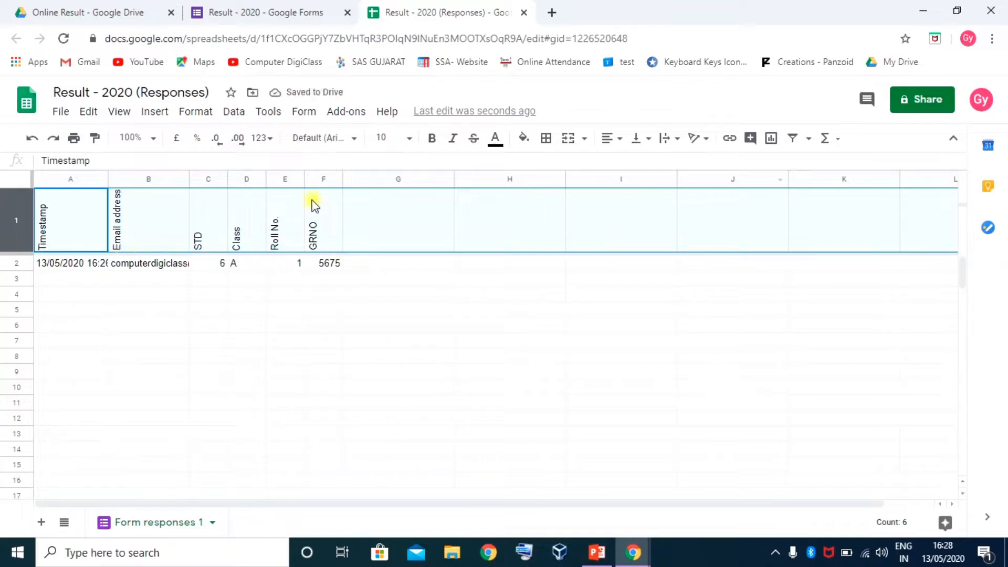
pyautogui.click(618, 138)
pyautogui.click(628, 164)
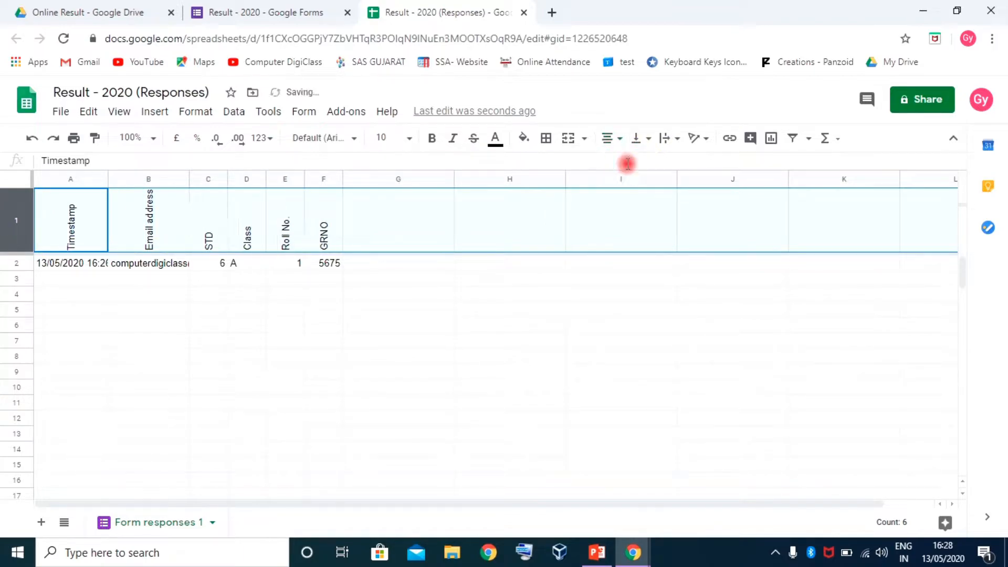
pyautogui.click(647, 138)
pyautogui.click(654, 162)
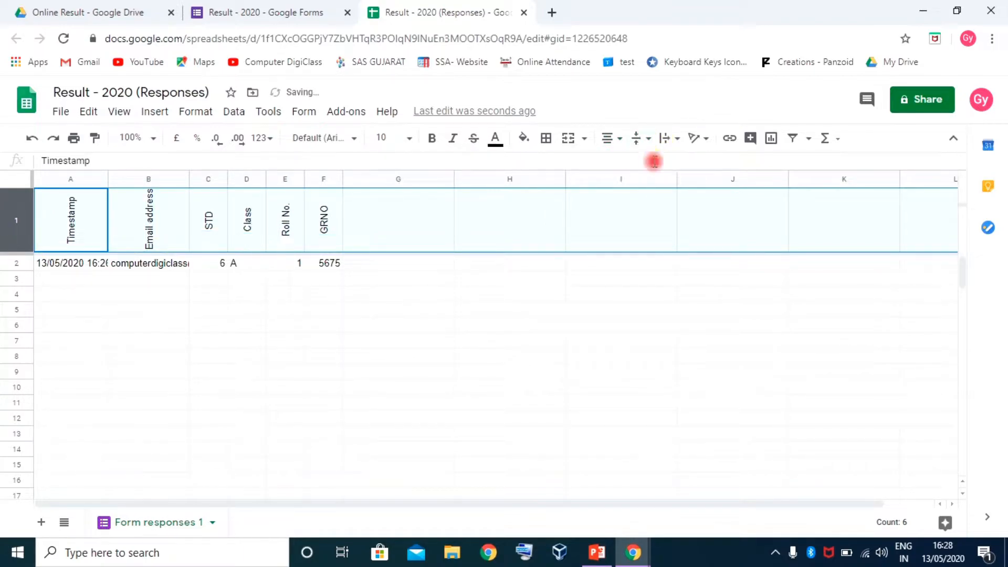
pyautogui.click(396, 226)
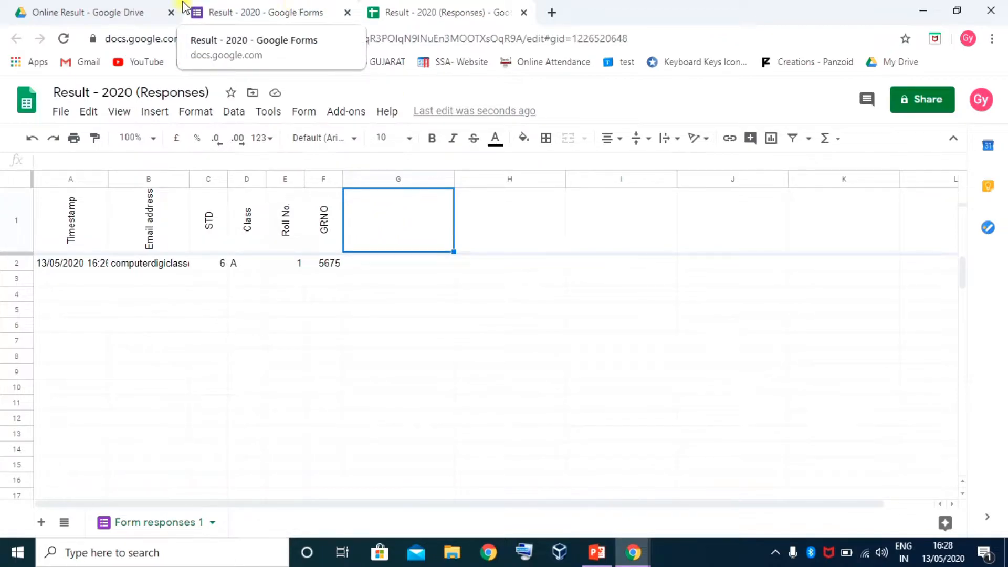
pyautogui.click(97, 13)
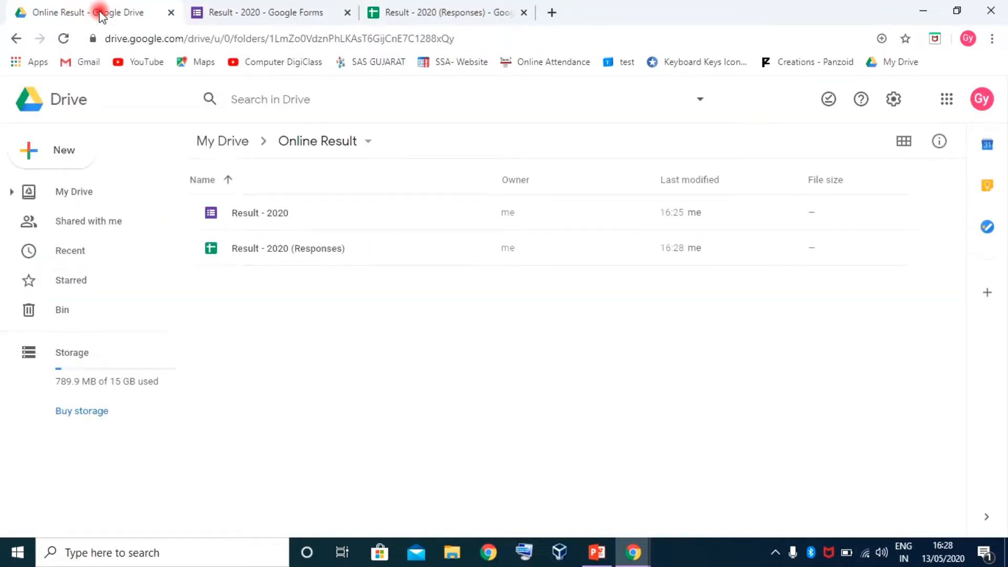
# Check the Online Result folder listing, then return to the Result - 2020 (Responses) spreadsheet
pyautogui.click(293, 319)
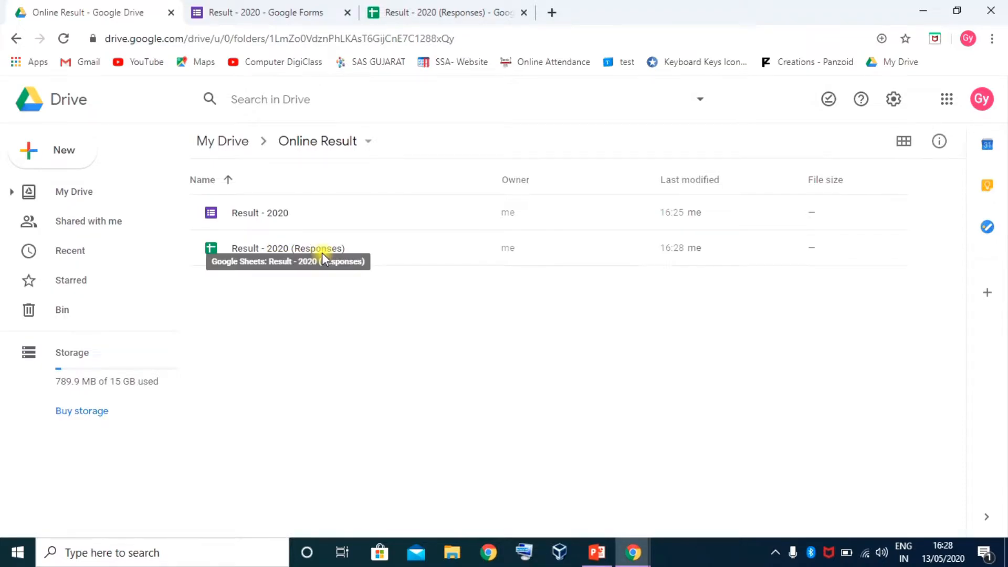
pyautogui.click(428, 12)
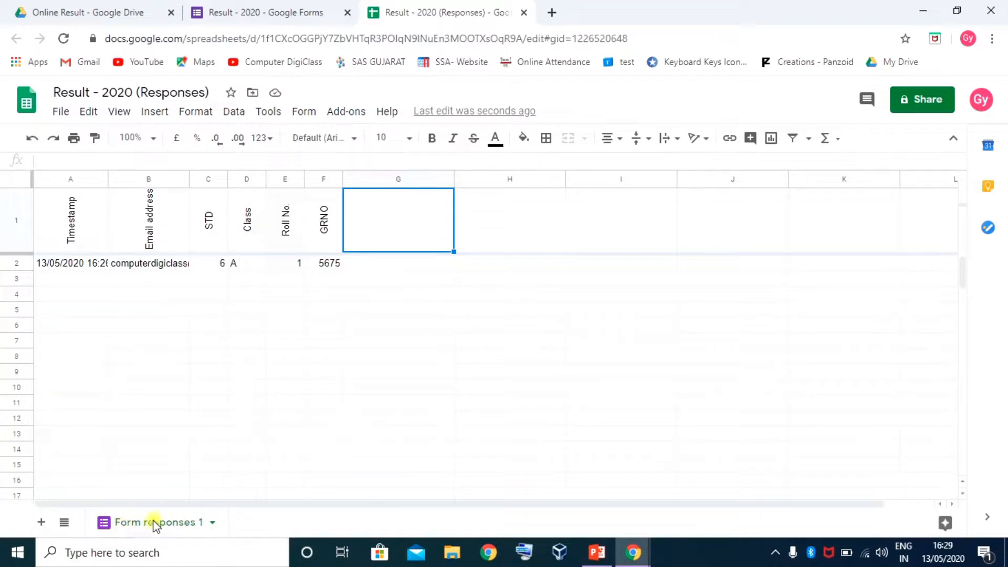
# Select the empty columns G through K and narrow column L to match them
pyautogui.scroll(-10, 244, 372)
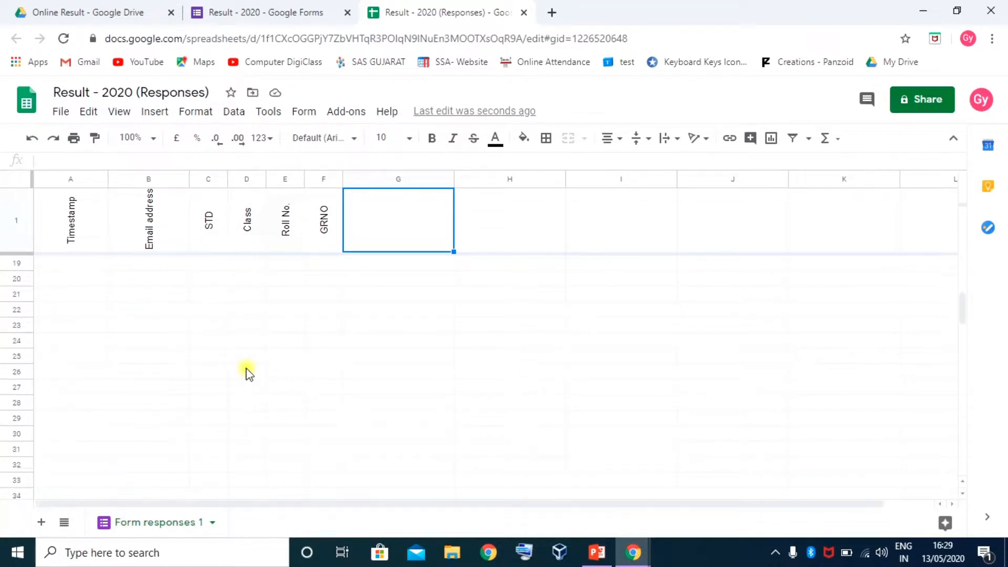
pyautogui.scroll(10, 253, 374)
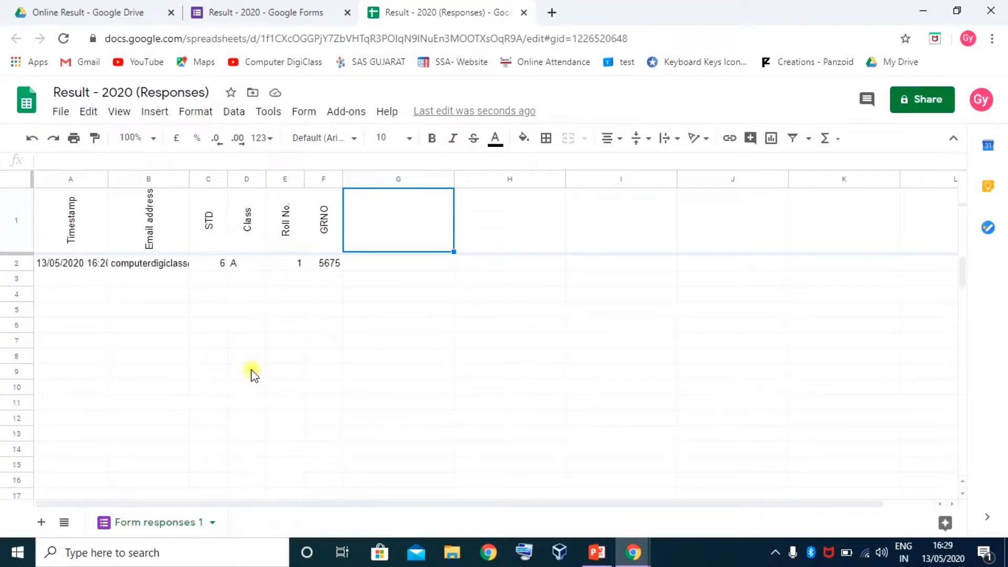
pyautogui.moveTo(376, 177); pyautogui.dragTo(823, 219)
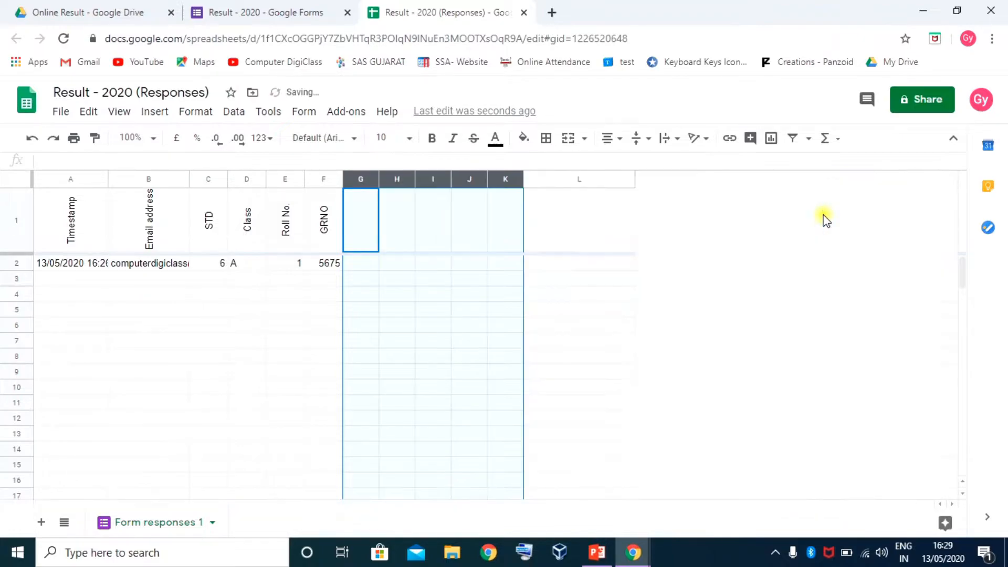
pyautogui.click(572, 178)
pyautogui.moveTo(634, 176); pyautogui.dragTo(556, 214)
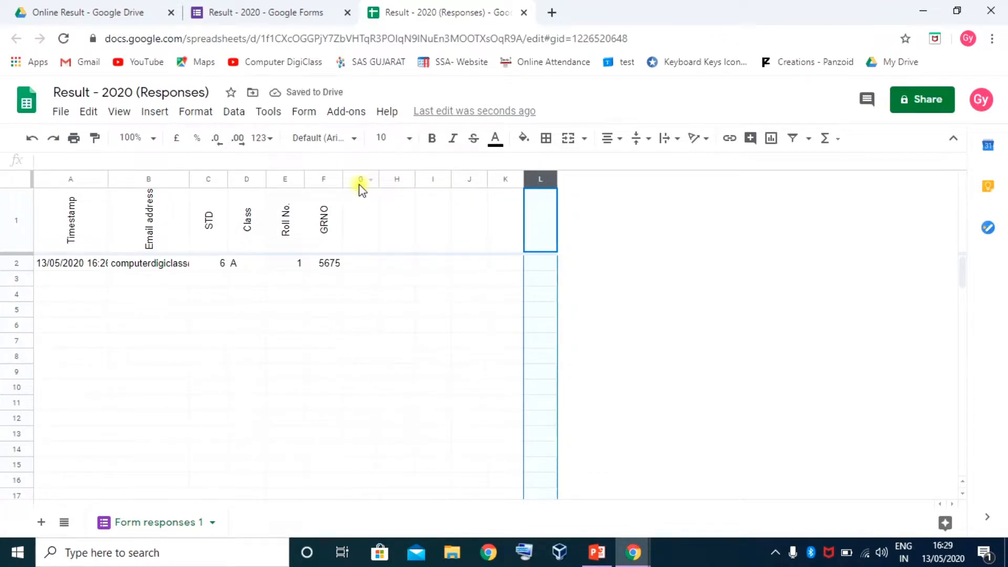
# Insert 24 blank columns after GRNO, six at a time
pyautogui.moveTo(360, 184); pyautogui.dragTo(527, 184)
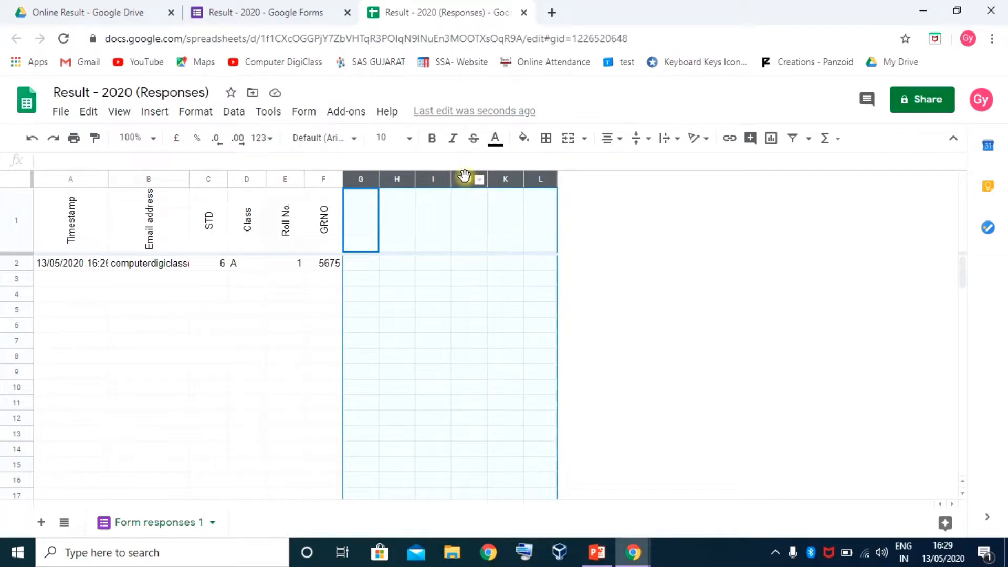
pyautogui.rightClick(465, 176)
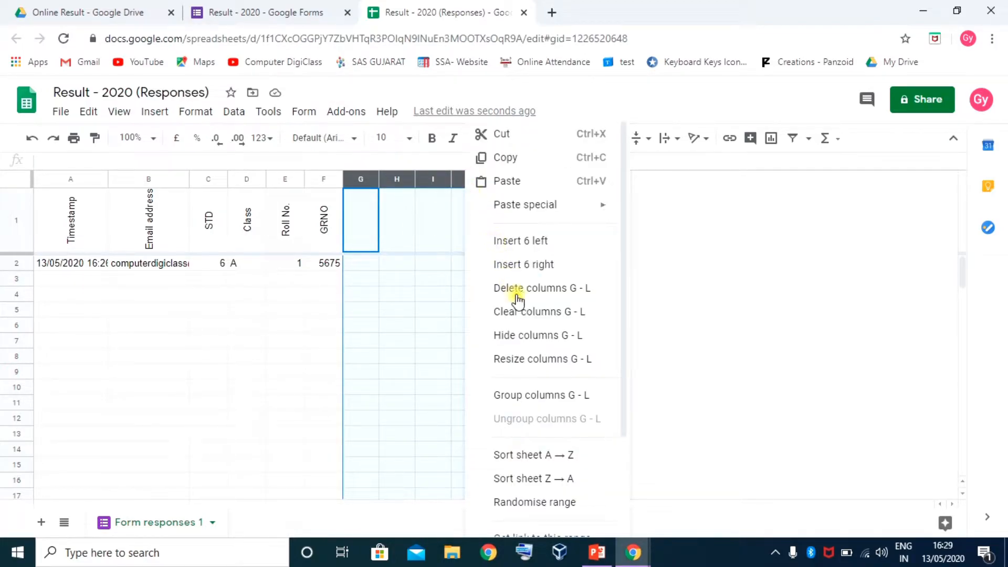
pyautogui.click(522, 247)
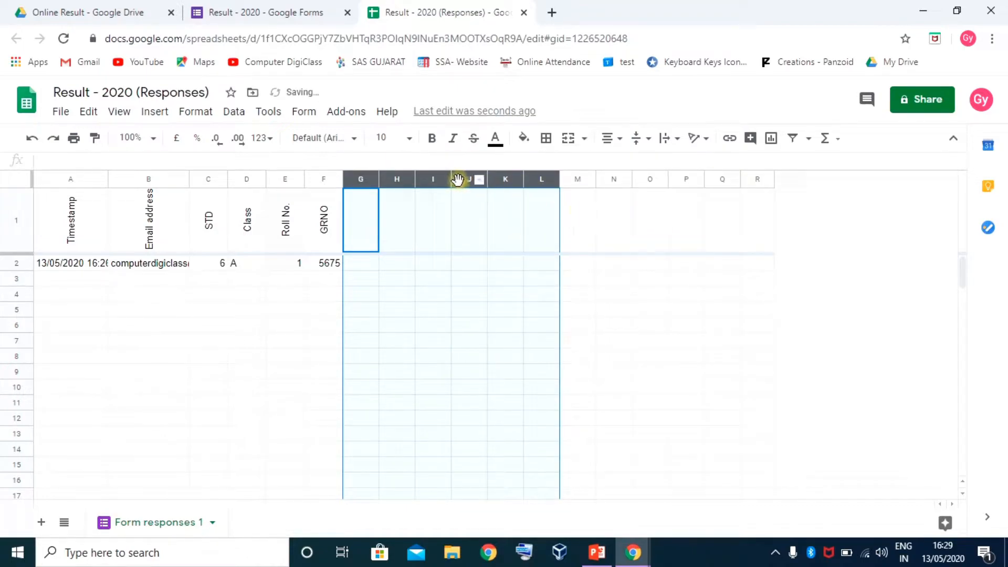
pyautogui.rightClick(458, 178)
pyautogui.click(510, 240)
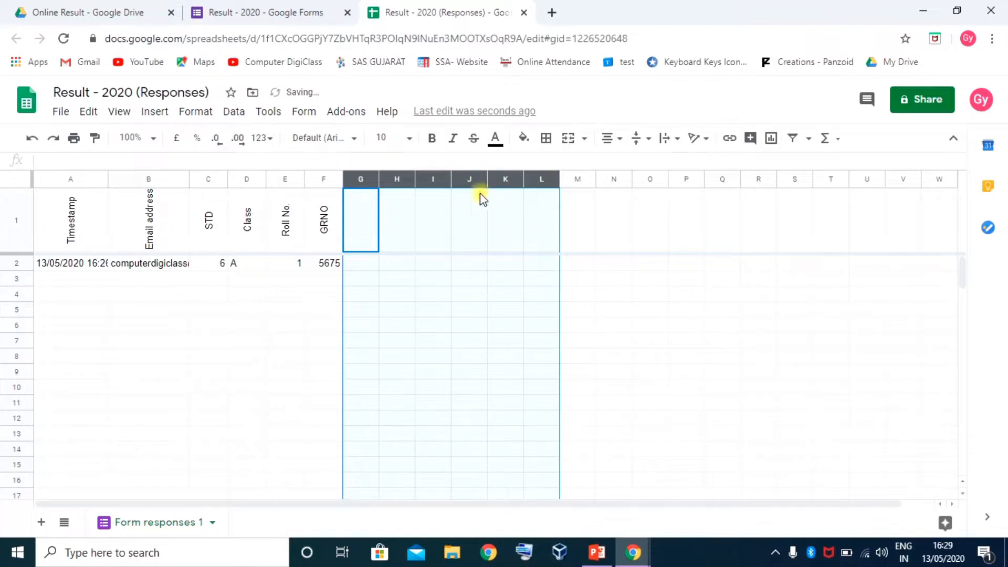
pyautogui.rightClick(475, 180)
pyautogui.click(517, 242)
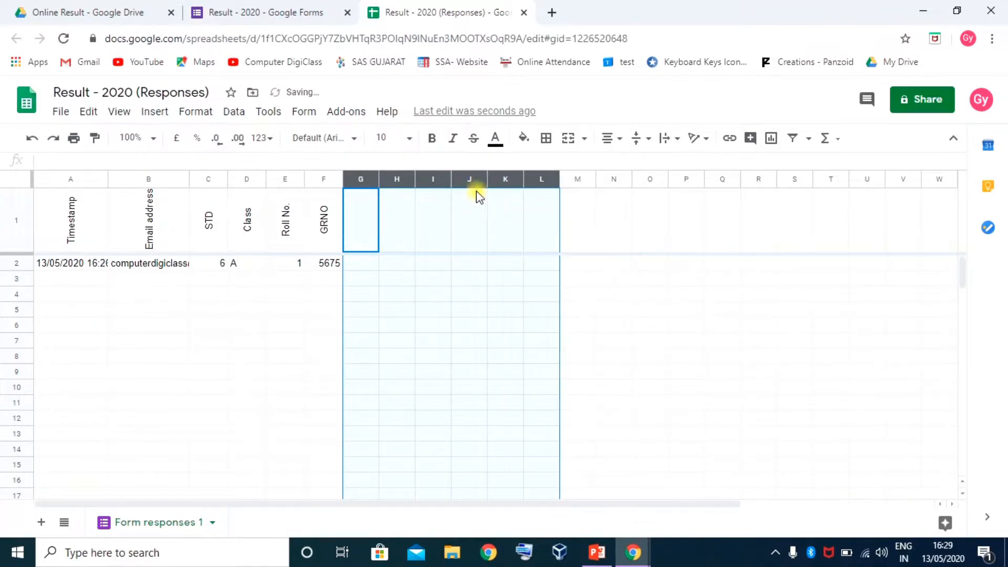
pyautogui.rightClick(469, 181)
pyautogui.click(525, 240)
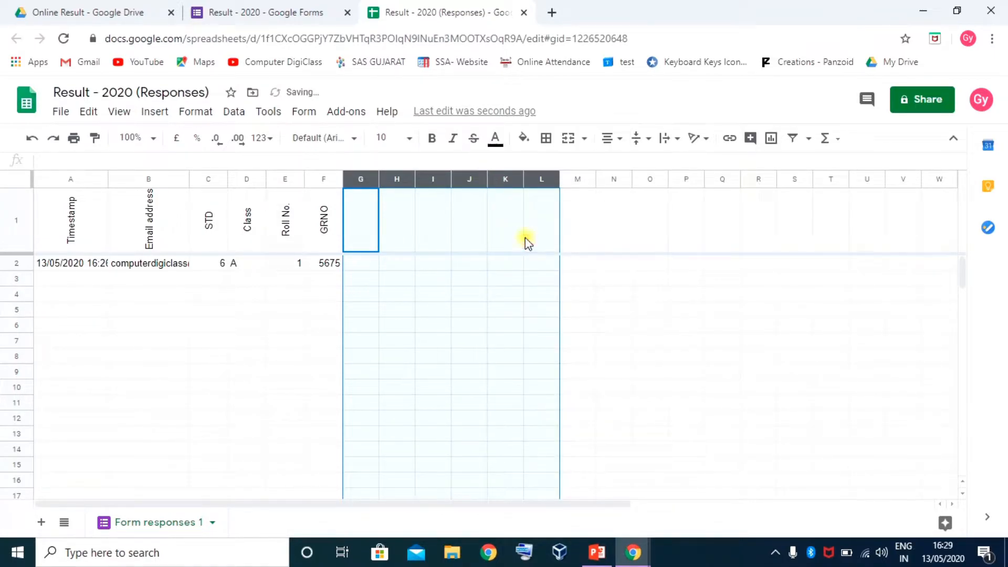
pyautogui.click(425, 232)
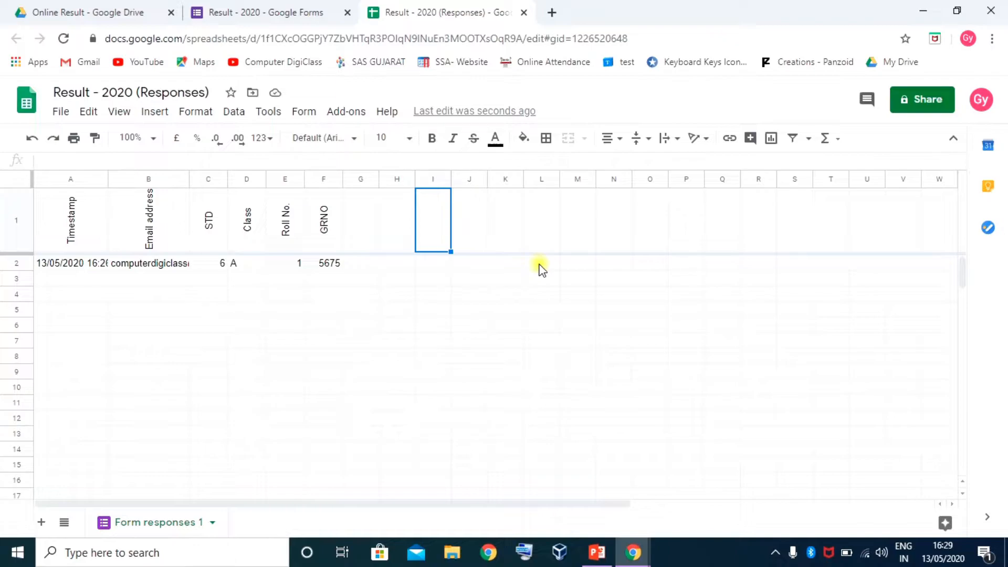
# Check the headers Timestamp through GRNO and move to the empty cell G1
pyautogui.click(72, 215)
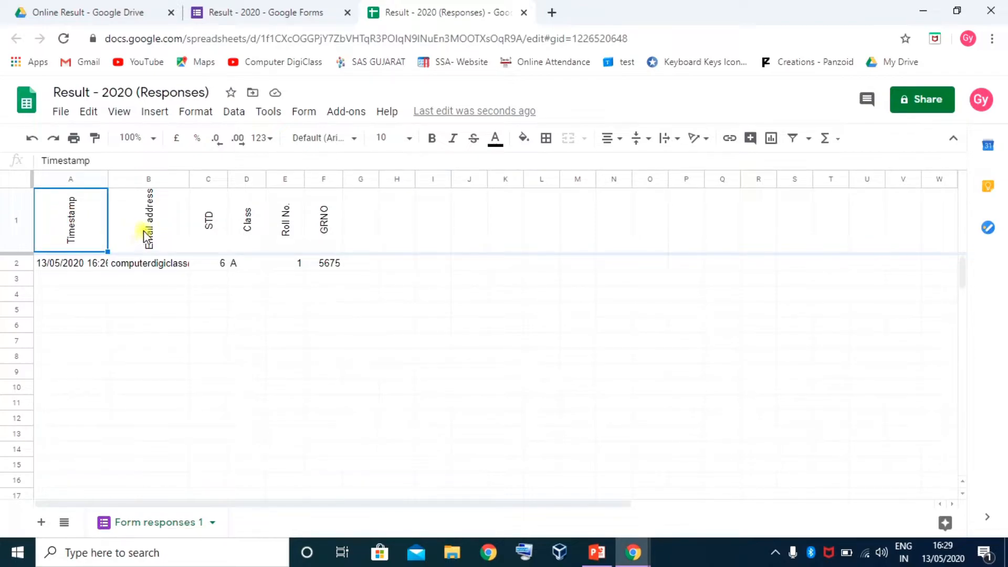
pyautogui.click(159, 234)
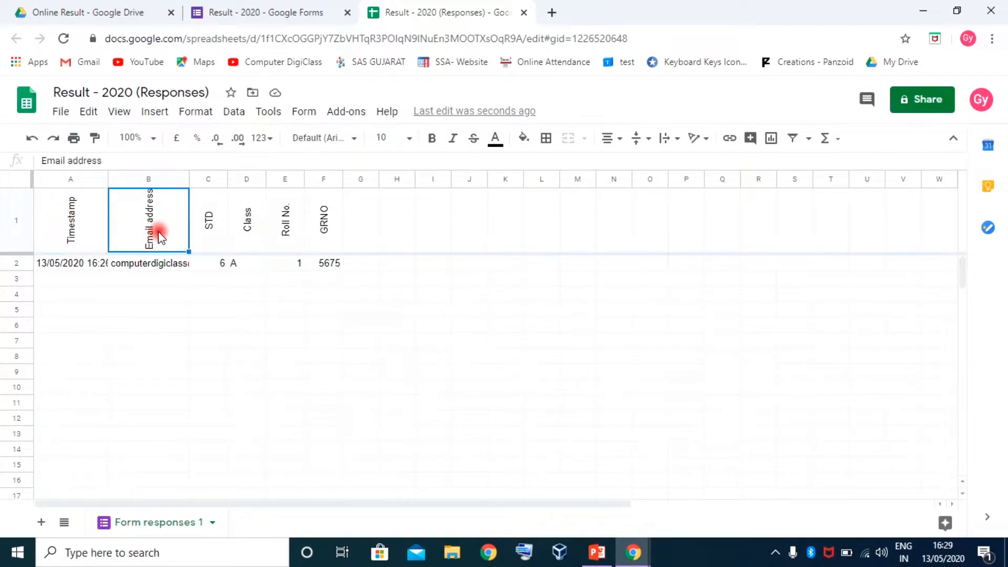
pyautogui.click(208, 228)
pyautogui.click(252, 228)
pyautogui.click(286, 230)
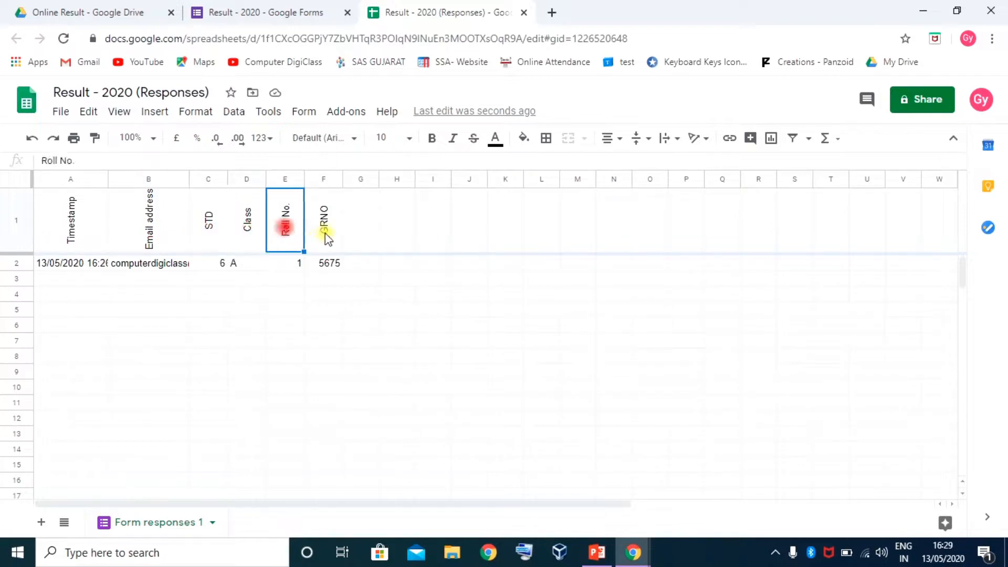
pyautogui.click(325, 232)
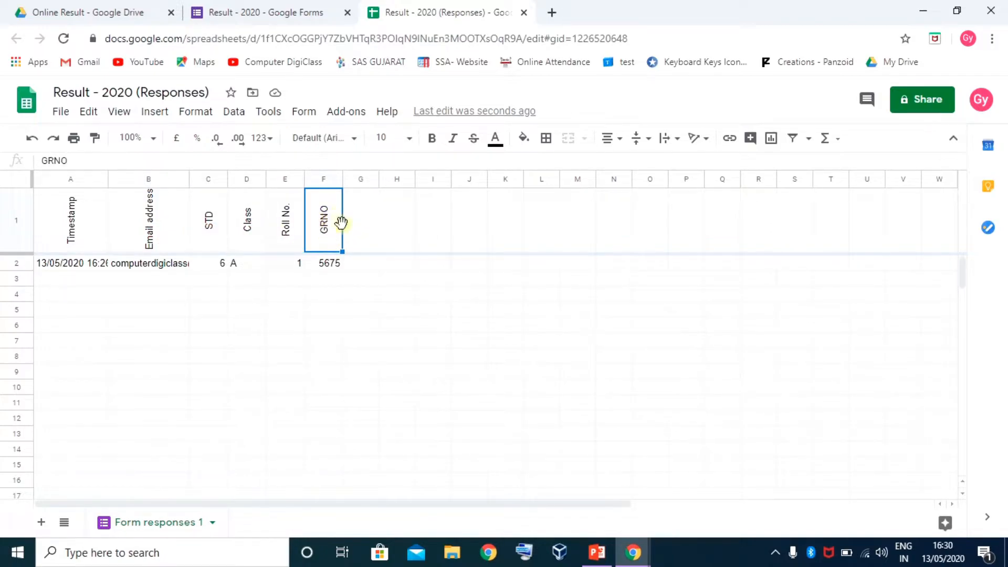
pyautogui.click(362, 231)
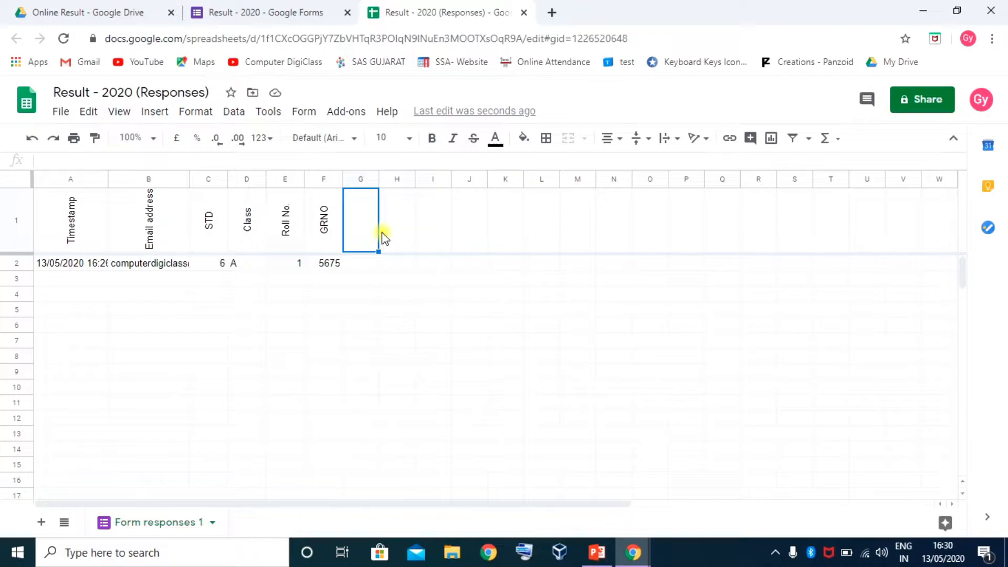
pyautogui.click(498, 499)
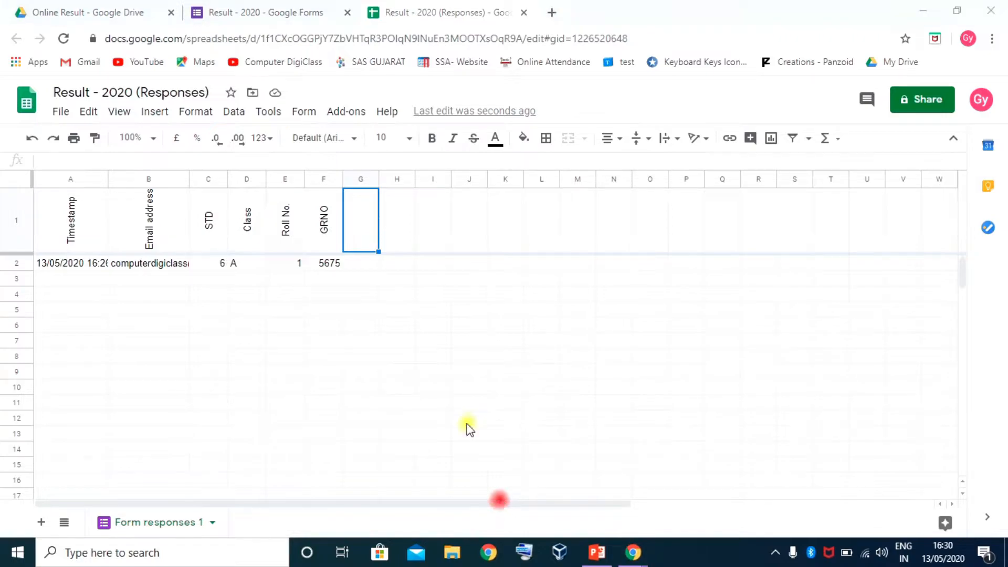
# Enter headers std and class in G1:H1 and compare them with the original STD and Class
pyautogui.click(362, 229)
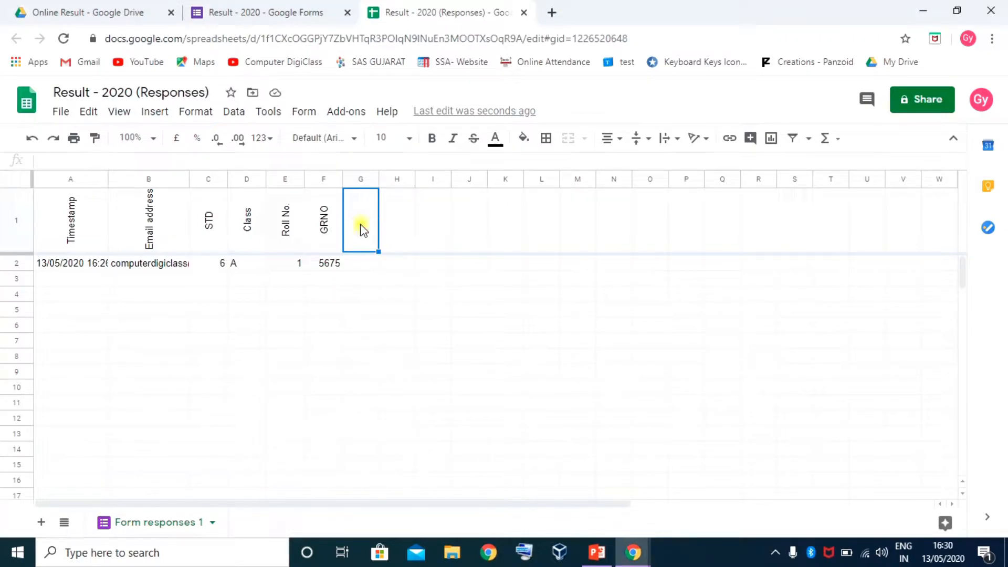
pyautogui.write('std')
pyautogui.press('Tab')
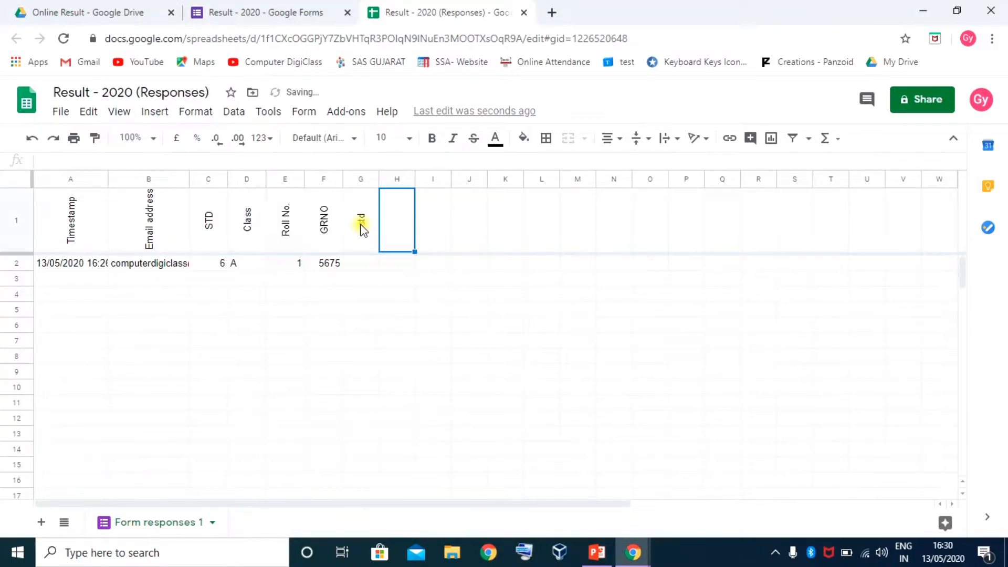
pyautogui.write('class')
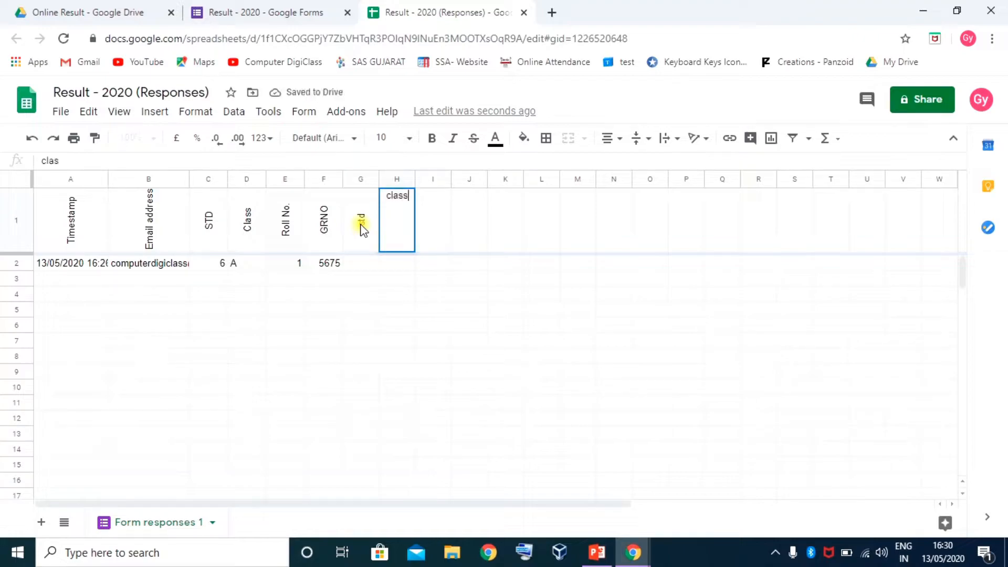
pyautogui.press('Tab')
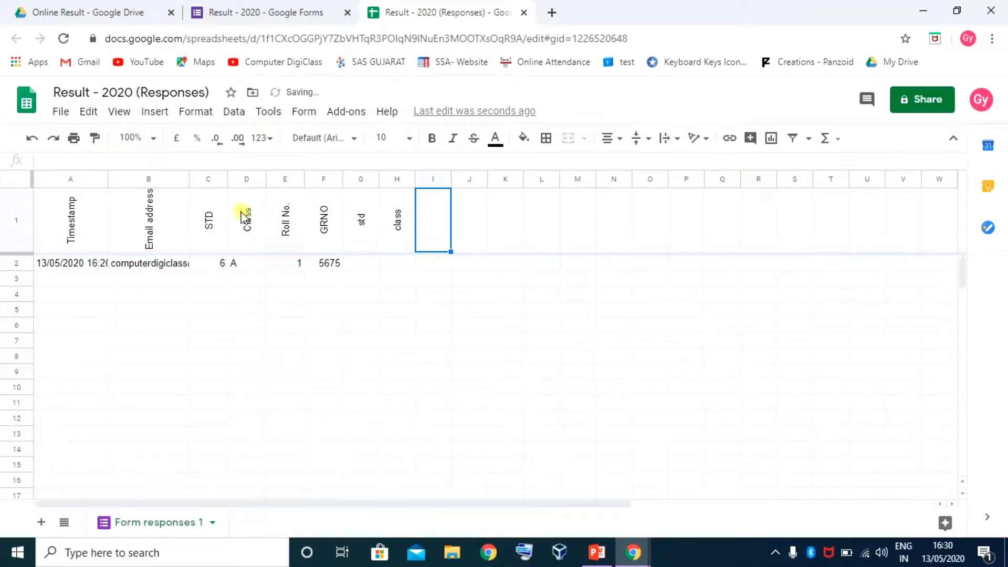
pyautogui.moveTo(207, 219); pyautogui.dragTo(247, 219)
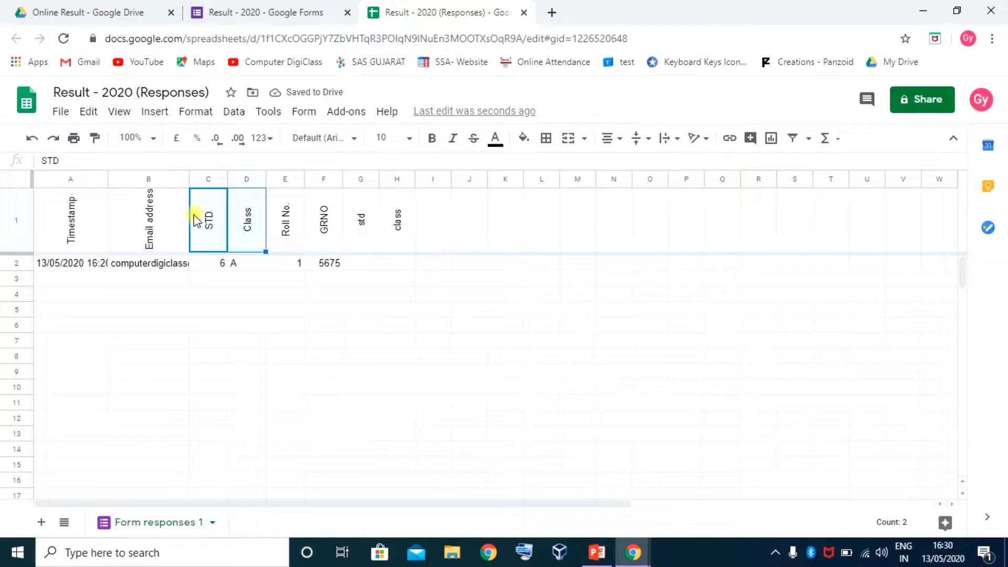
pyautogui.moveTo(353, 220); pyautogui.dragTo(404, 230)
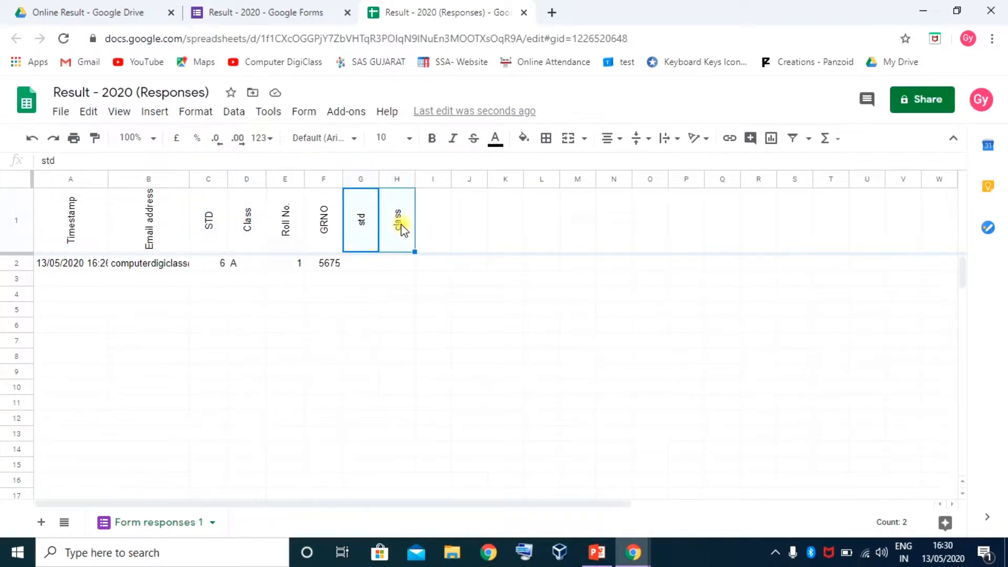
# Enter headers roll no, name and dob in I1:K1
pyautogui.click(427, 220)
pyautogui.write('r')
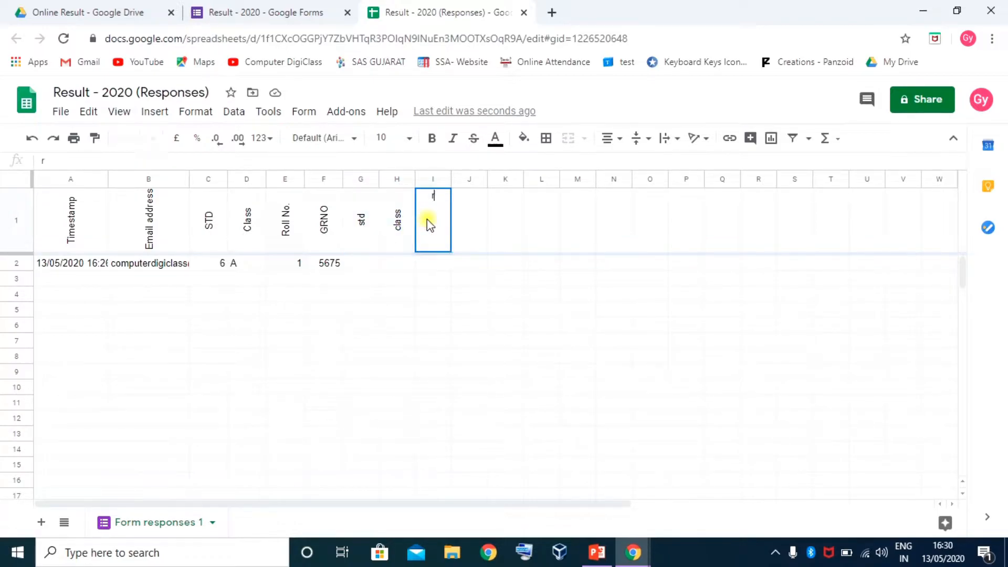
pyautogui.write('oll no')
pyautogui.press('Tab')
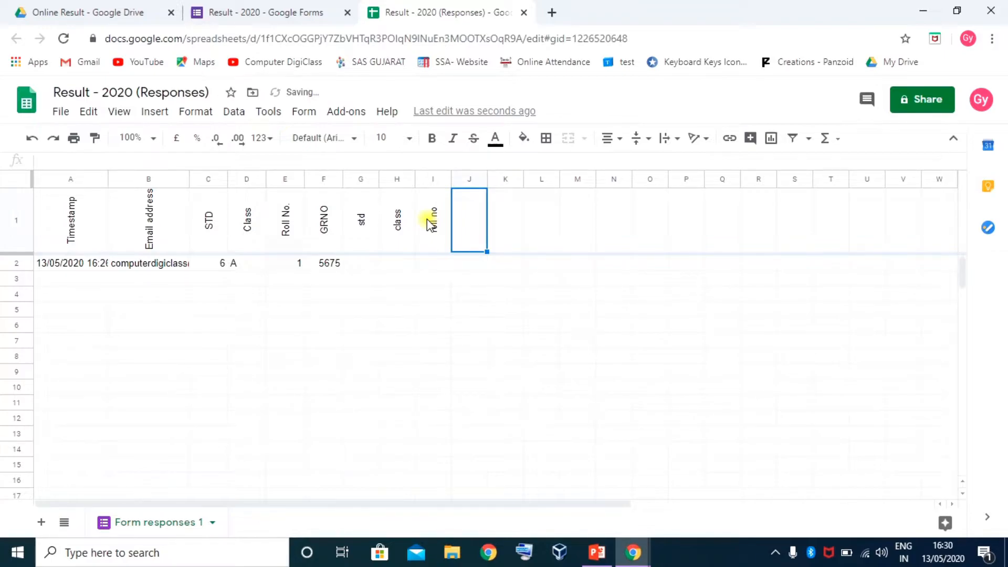
pyautogui.write('name')
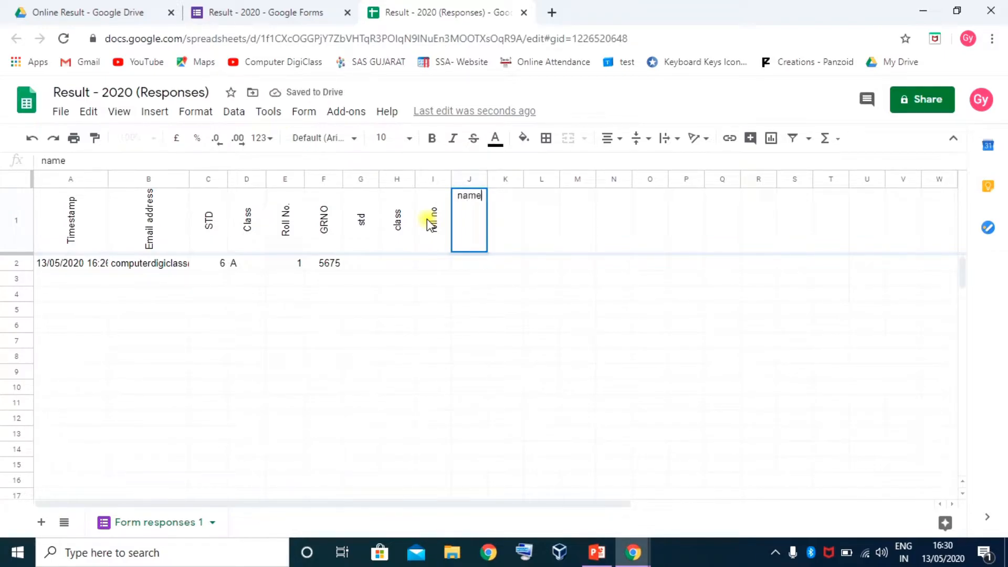
pyautogui.press('Tab')
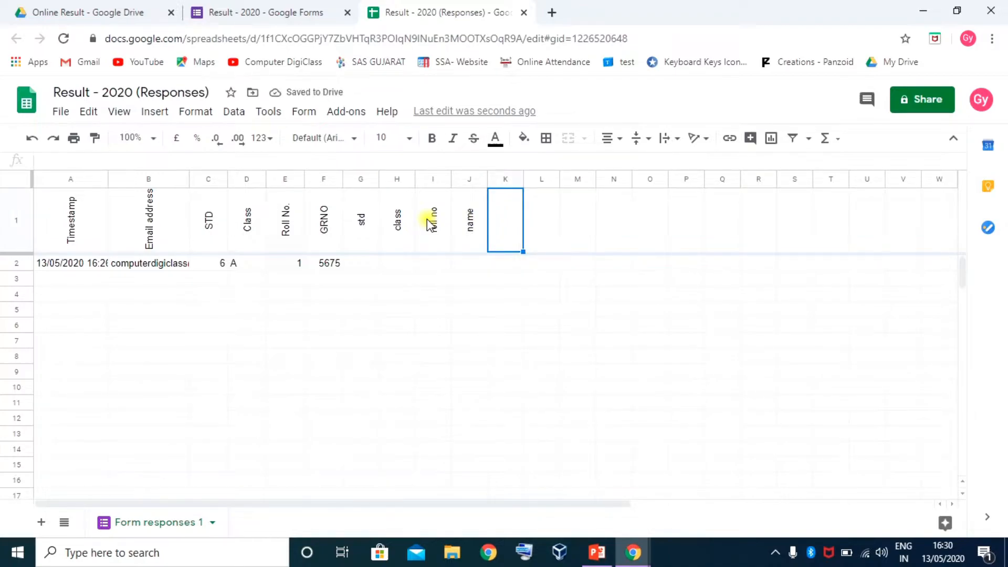
pyautogui.write('dob')
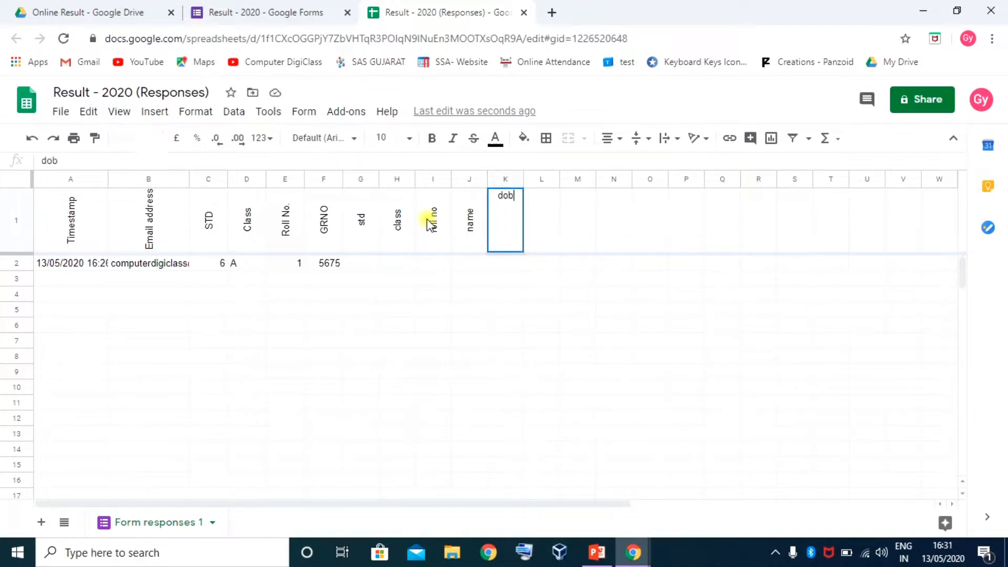
pyautogui.press('Tab')
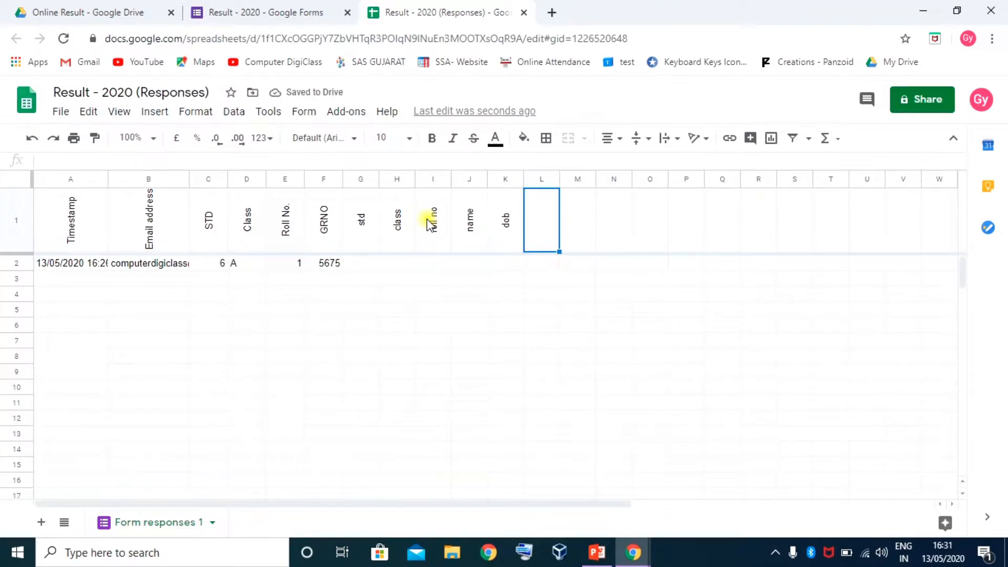
pyautogui.moveTo(376, 230); pyautogui.dragTo(505, 237)
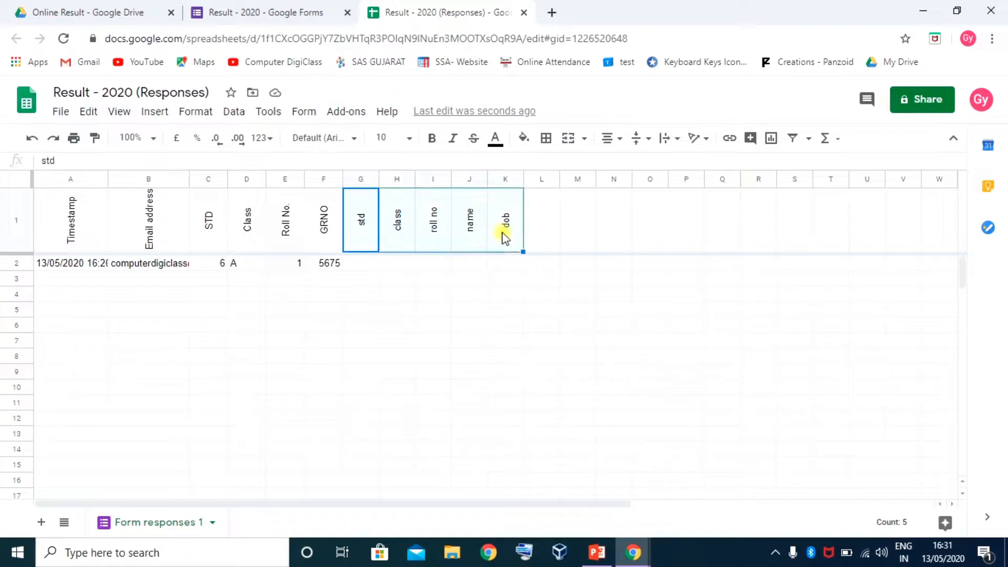
pyautogui.click(552, 226)
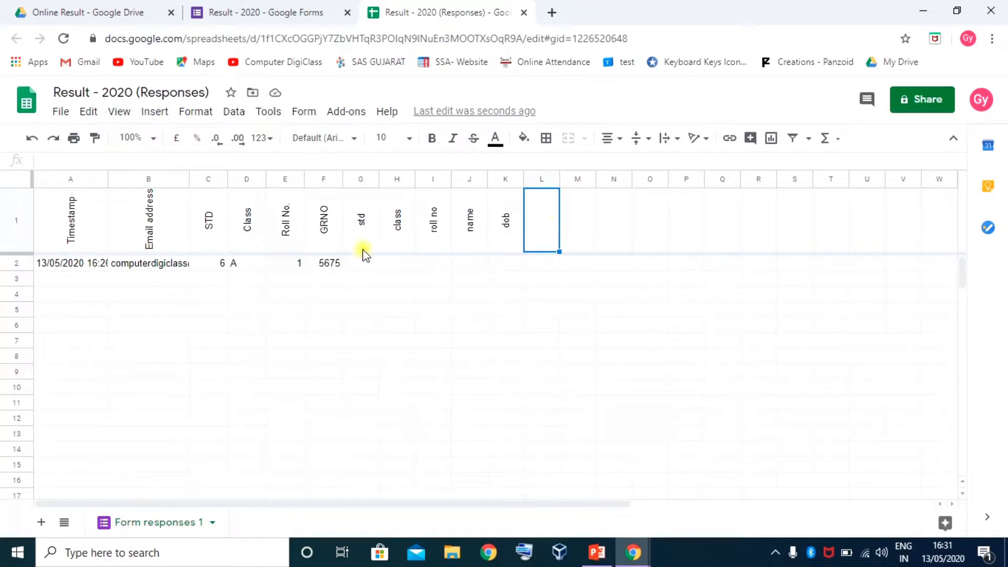
# Review the new headers std through dob and return to L1
pyautogui.click(371, 234)
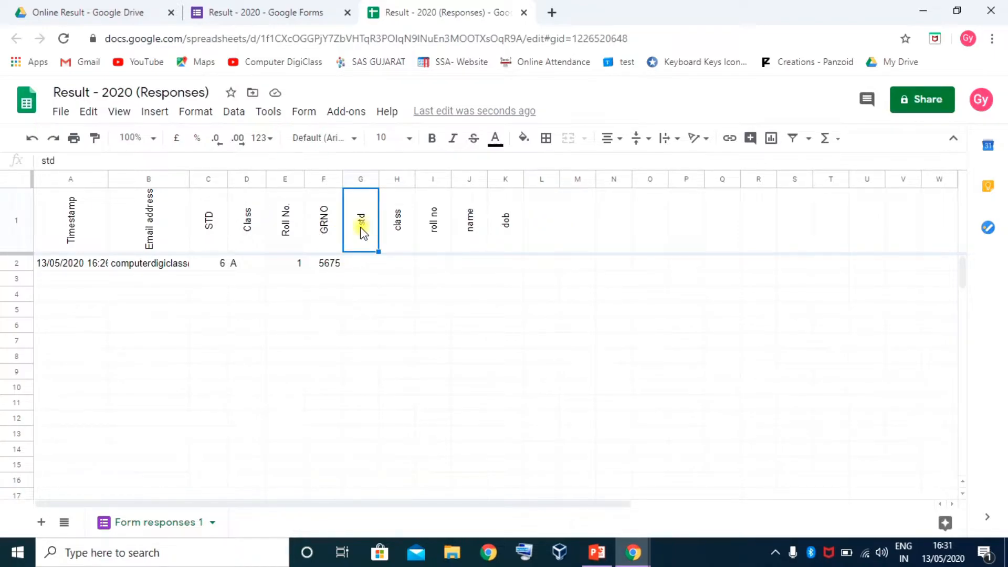
pyautogui.click(397, 226)
pyautogui.click(434, 228)
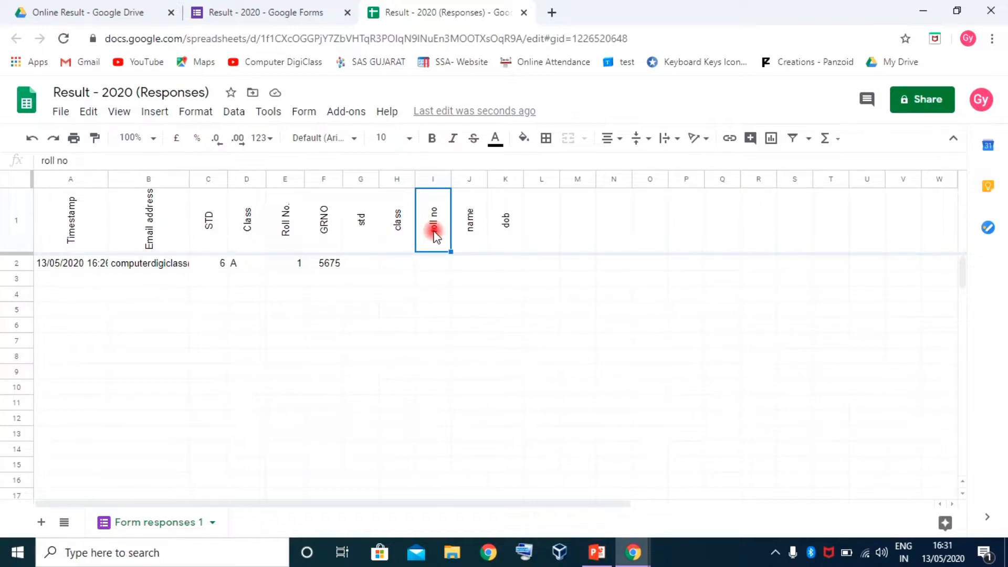
pyautogui.click(470, 227)
pyautogui.click(508, 230)
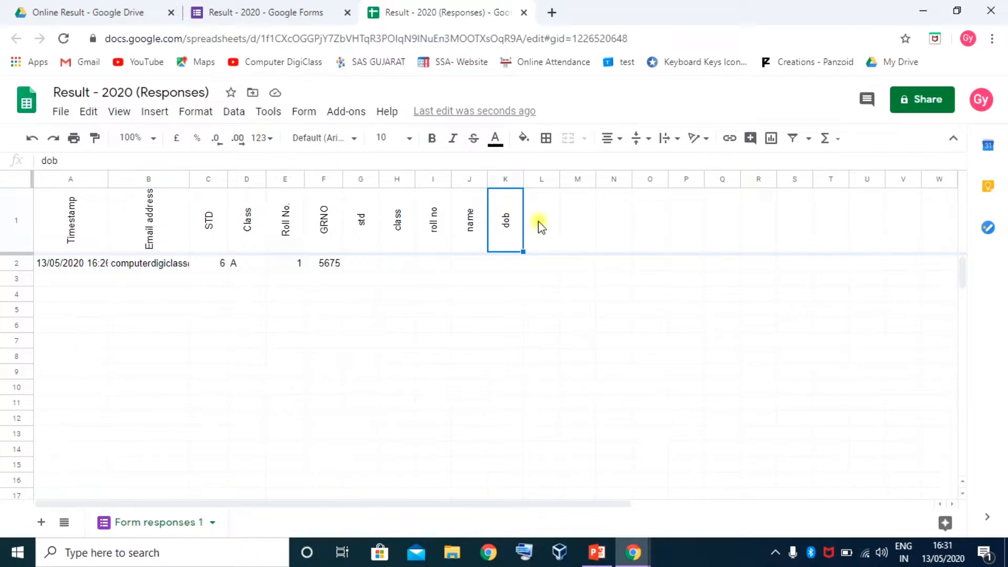
pyautogui.click(501, 498)
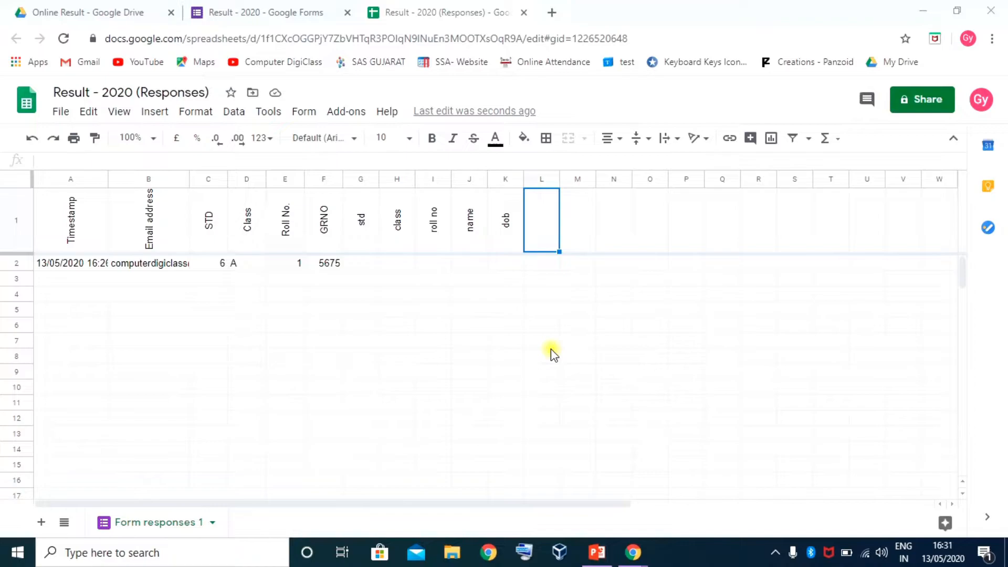
pyautogui.click(552, 234)
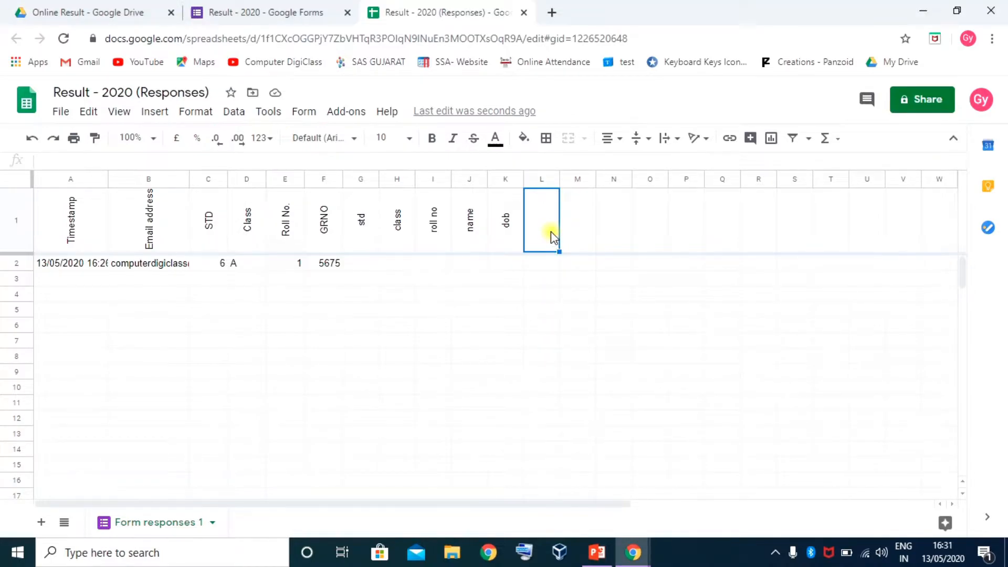
# Enter sub1 tot in L1 and fill it across to S1, clearing the extra copy in T1
pyautogui.write('sub1 tot')
pyautogui.press('Tab')
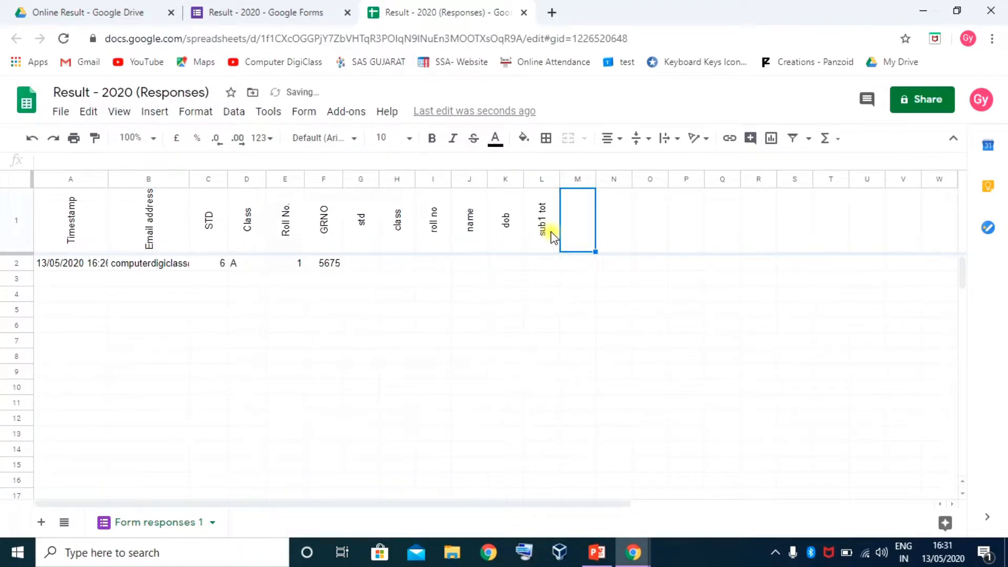
pyautogui.click(550, 231)
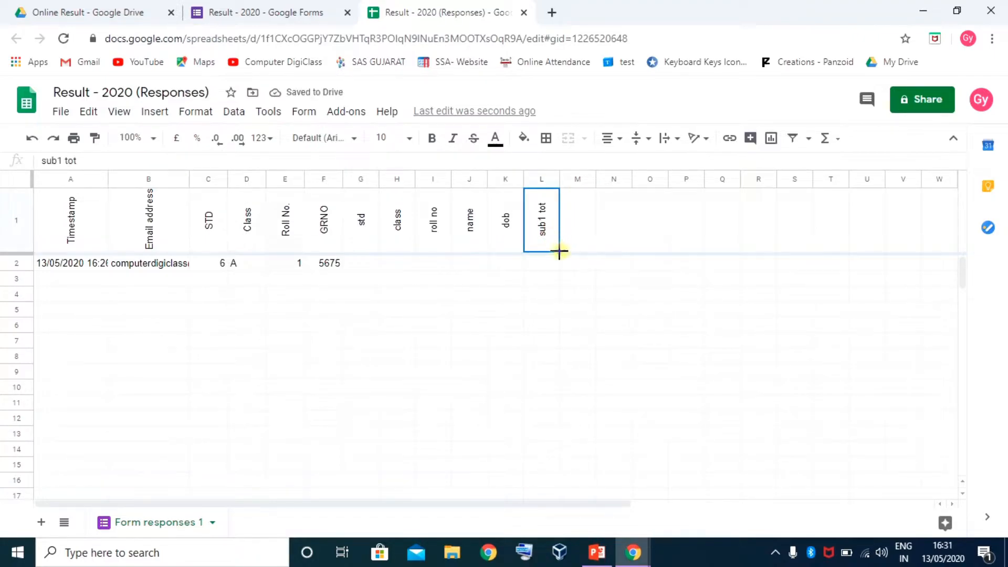
pyautogui.click(560, 253)
pyautogui.moveTo(554, 252); pyautogui.dragTo(826, 239)
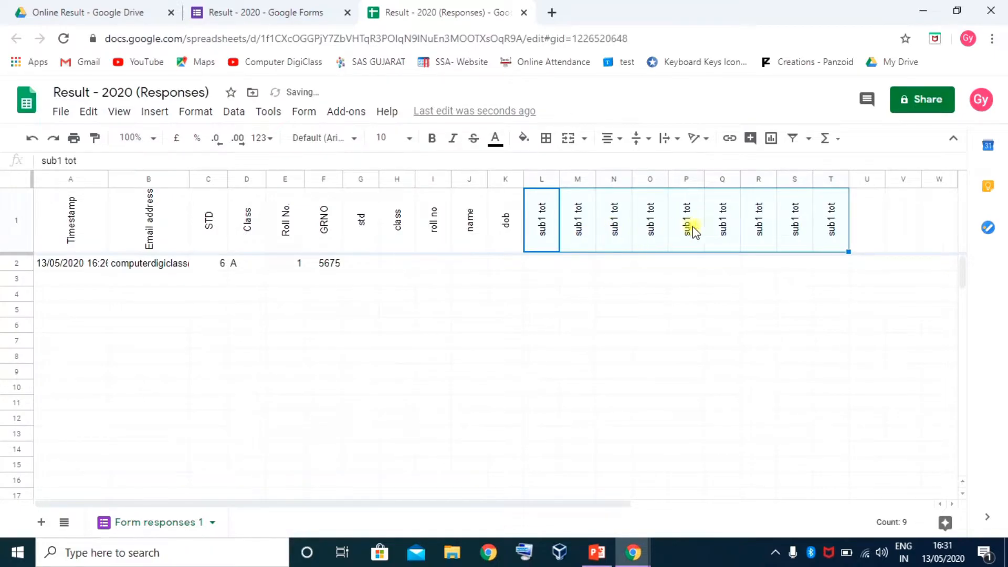
pyautogui.click(833, 225)
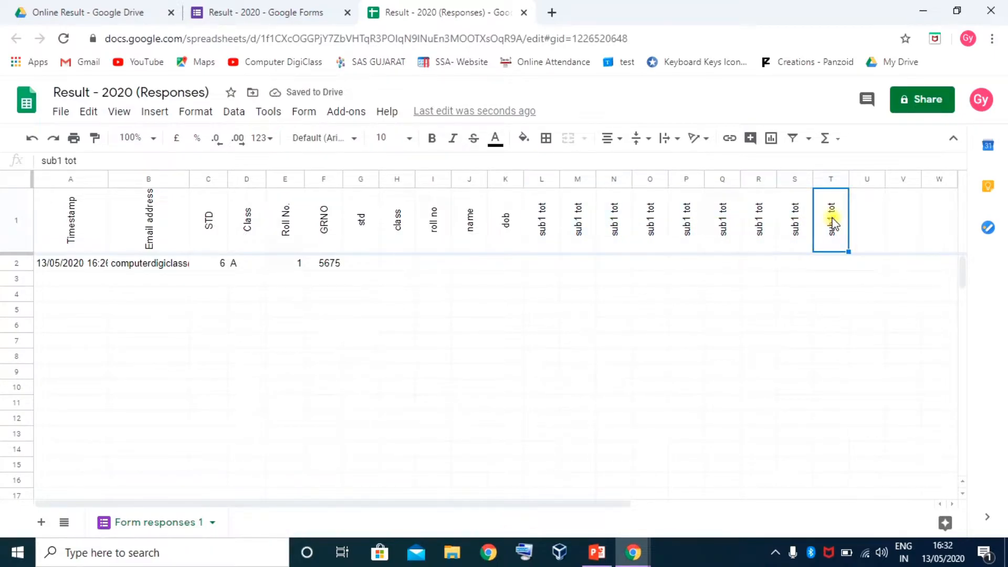
pyautogui.press('Delete')
# Change the copied headers in M1 and N1 to sub2 tot and sub3 tot
pyautogui.click(581, 227)
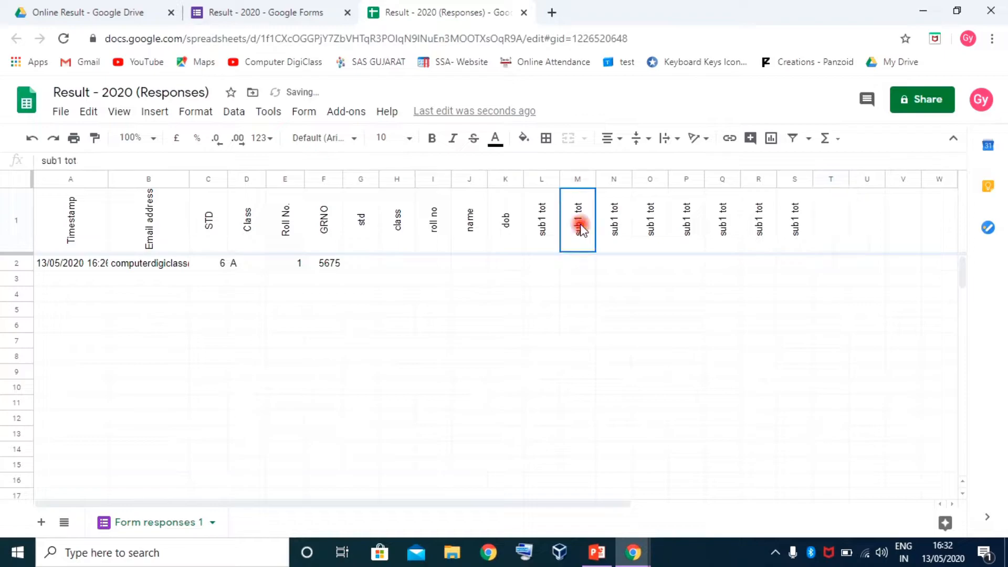
pyautogui.doubleClick(580, 227)
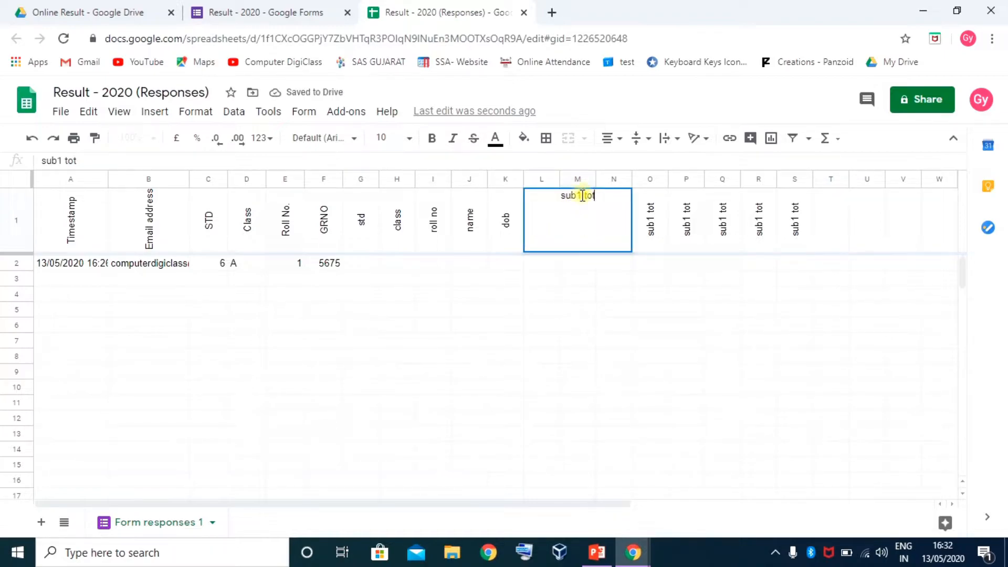
pyautogui.moveTo(579, 196); pyautogui.dragTo(583, 196)
pyautogui.write('2')
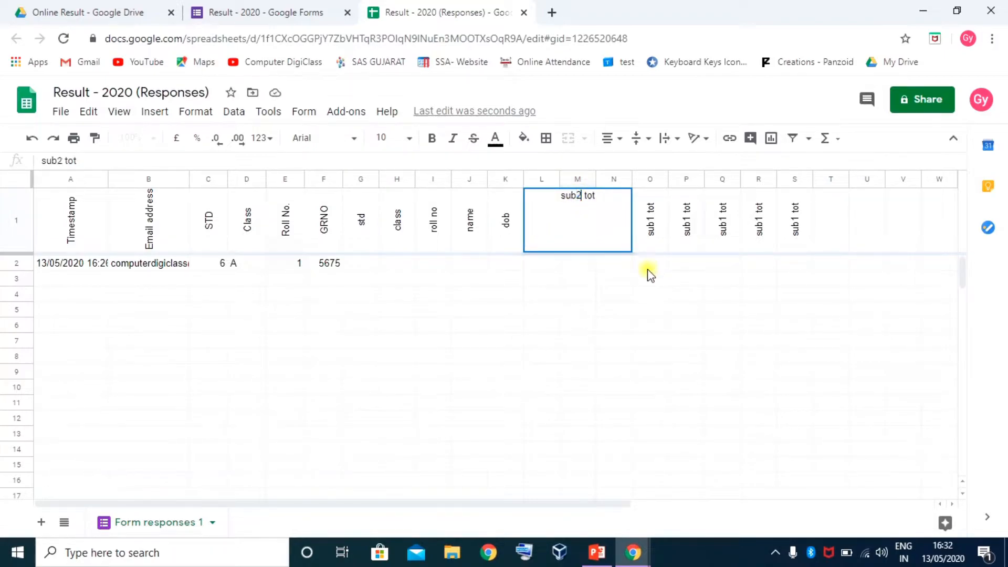
pyautogui.press('Tab')
pyautogui.click(618, 225)
pyautogui.doubleClick(618, 225)
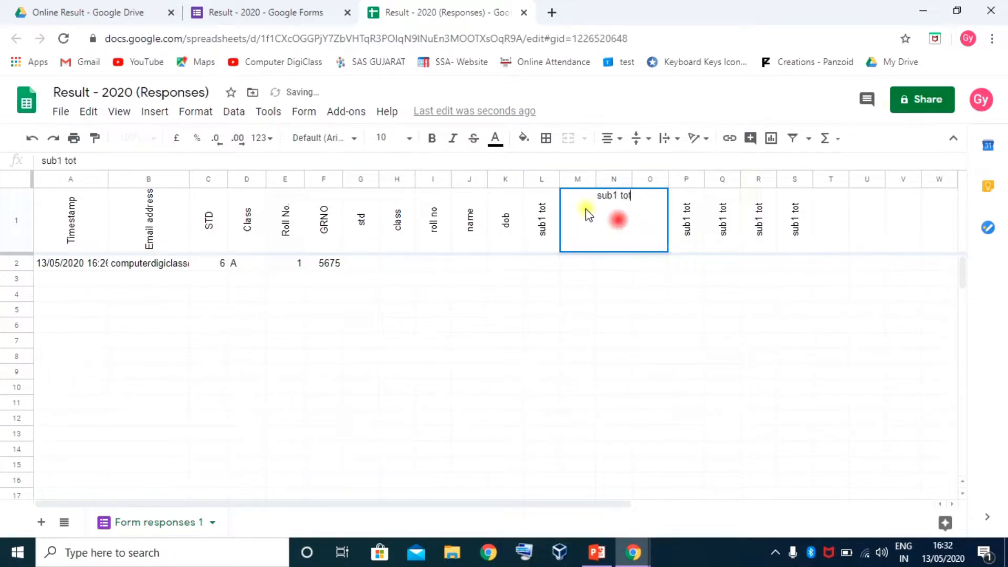
pyautogui.click(615, 196)
pyautogui.moveTo(612, 195); pyautogui.dragTo(617, 196)
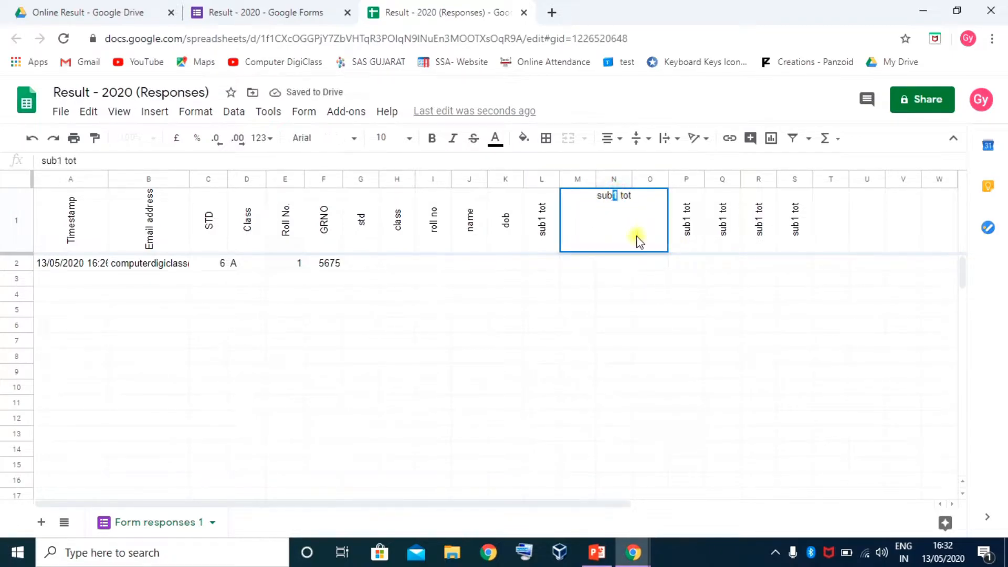
pyautogui.write('3')
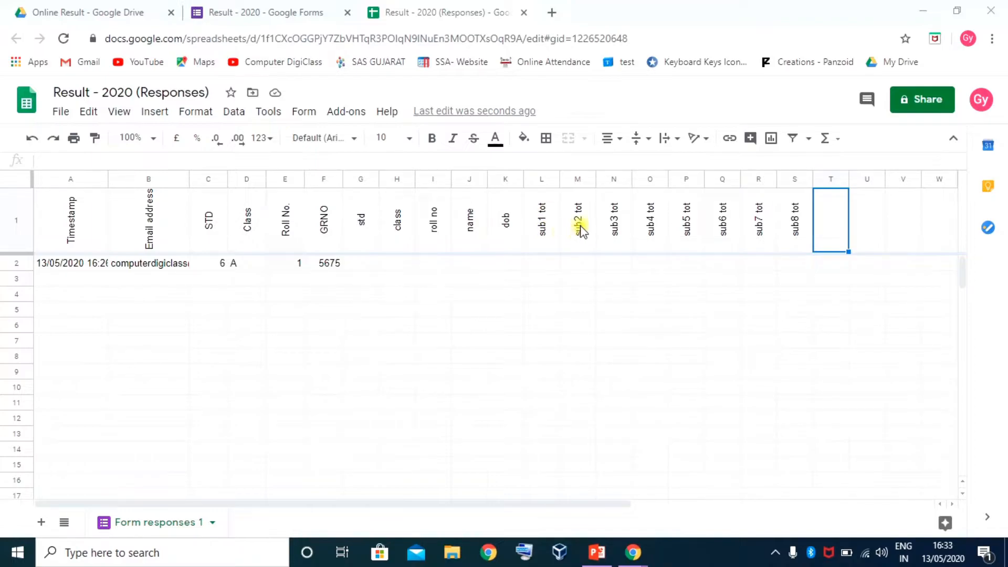
# Start the mark headers with sub1 mark and sub2 mark in T1 and U1
pyautogui.click(792, 227)
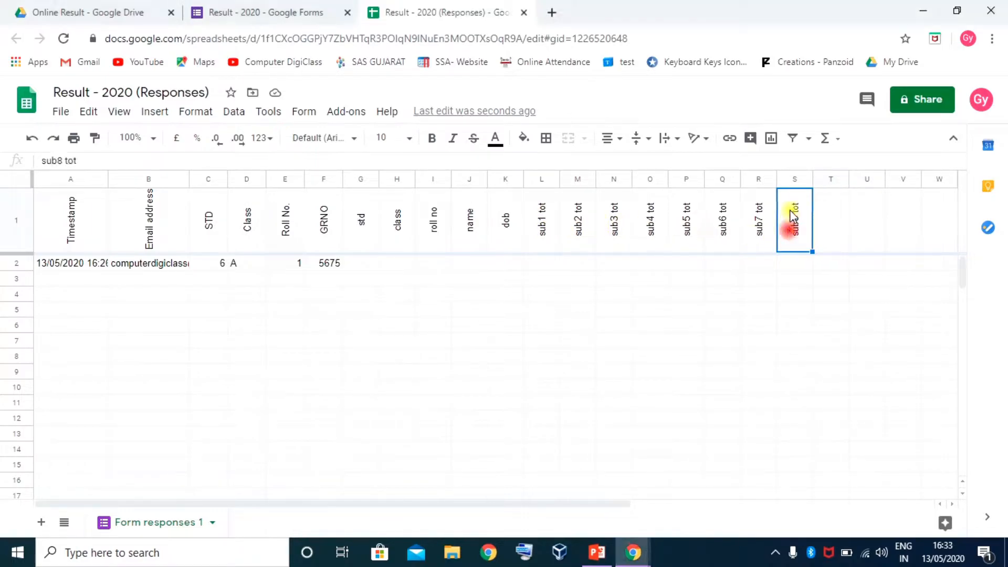
pyautogui.click(828, 232)
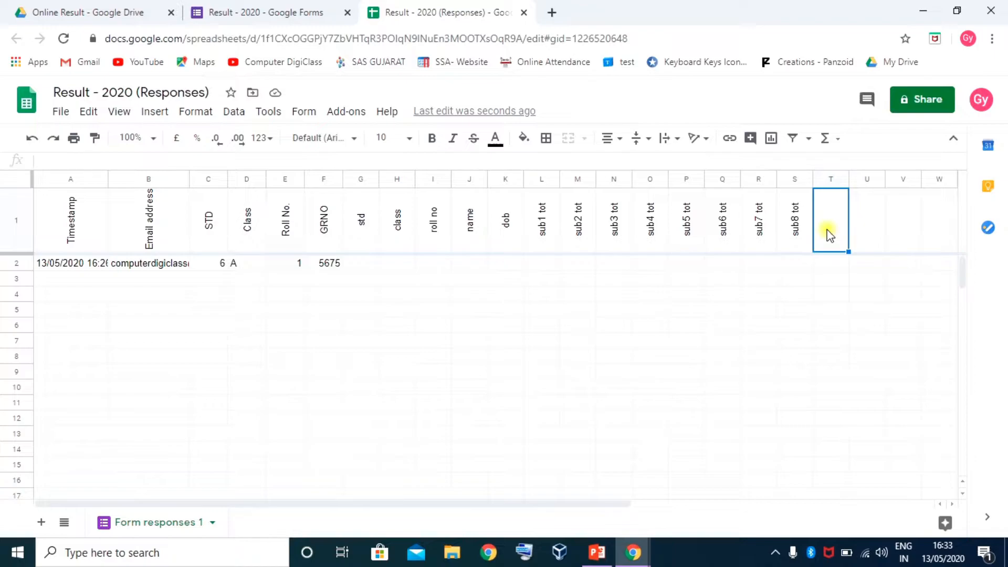
pyautogui.write('sub1 mark')
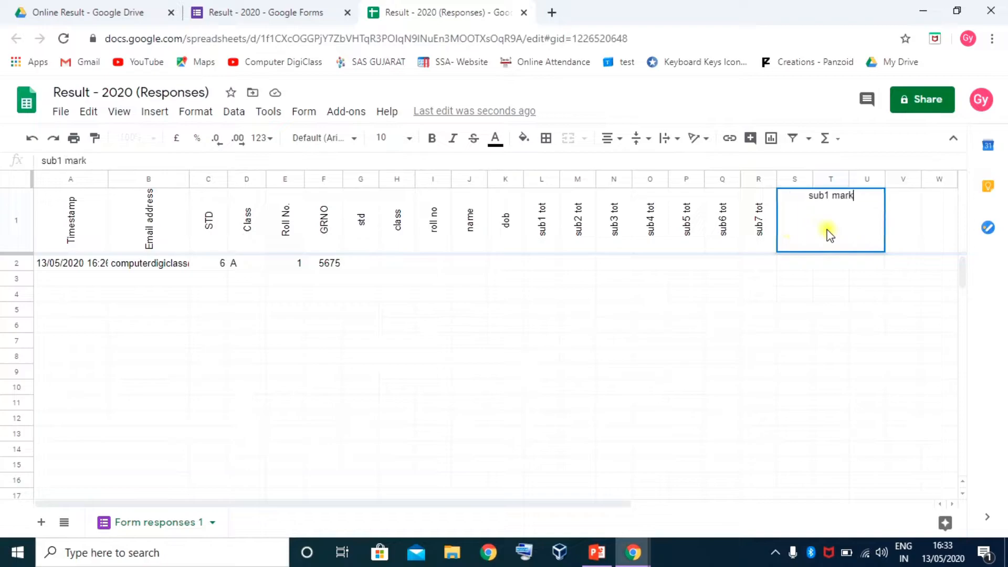
pyautogui.press('Tab')
pyautogui.write('sub')
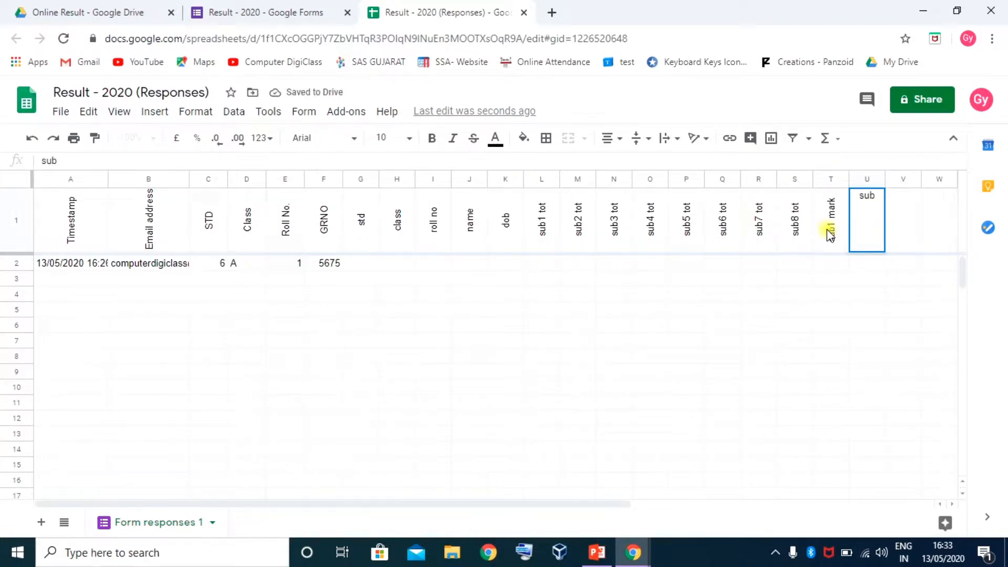
pyautogui.write('2 mark')
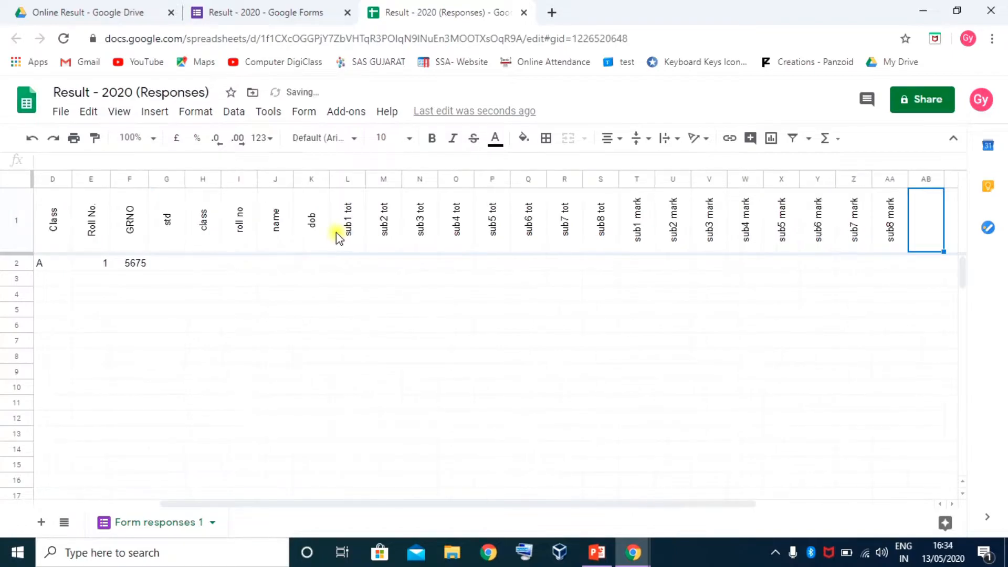
pyautogui.click(598, 221)
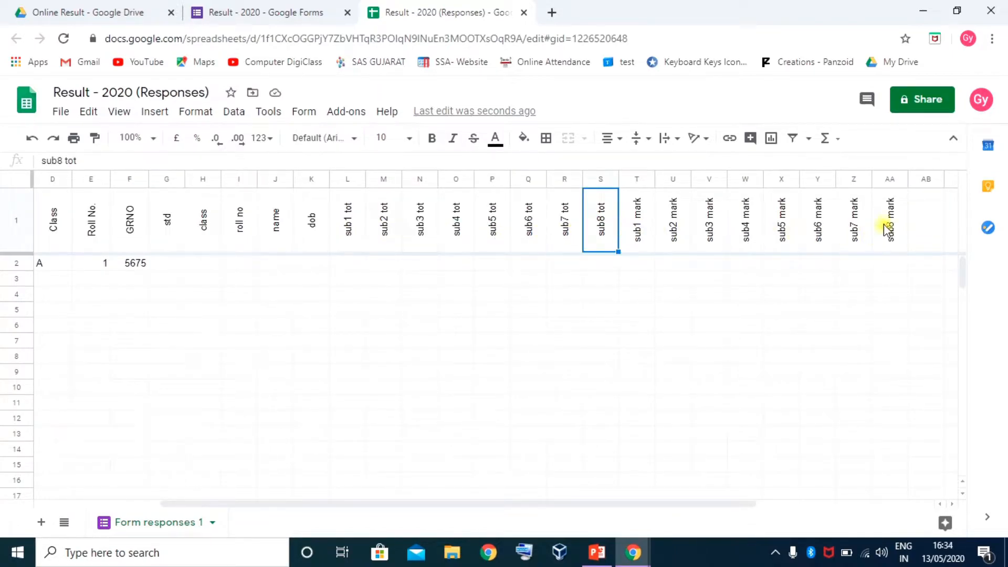
pyautogui.click(914, 220)
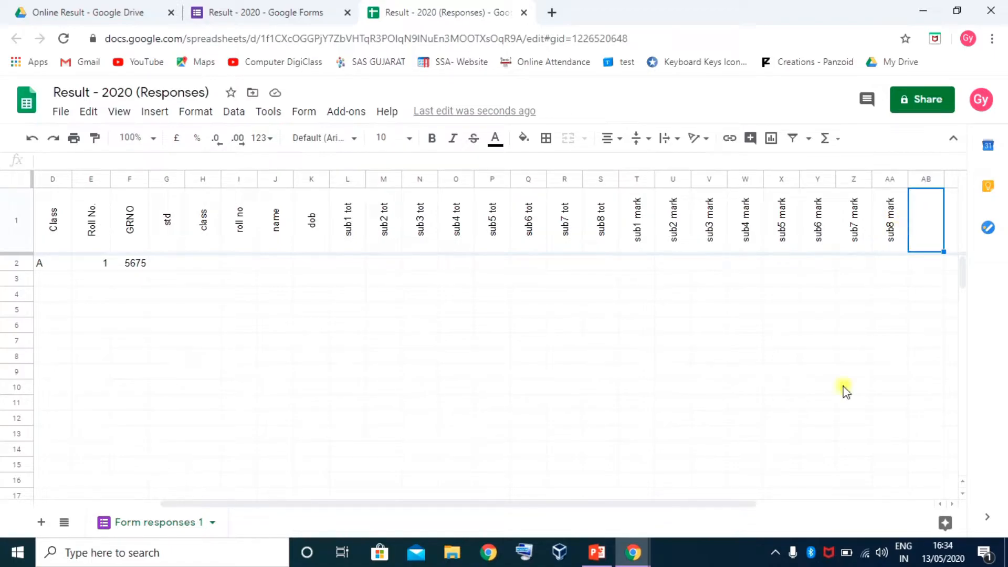
pyautogui.moveTo(458, 504); pyautogui.dragTo(705, 529)
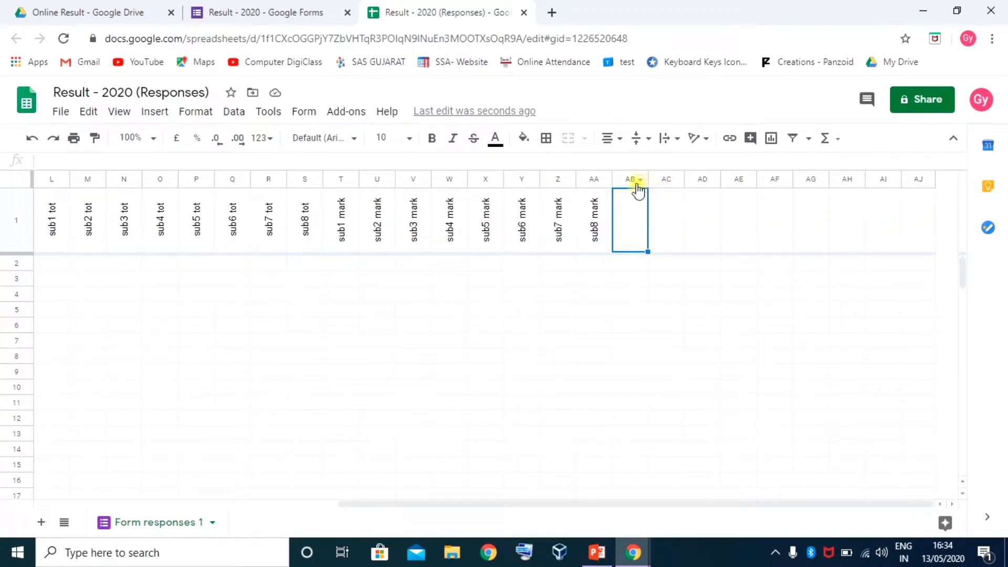
# Insert eight blank columns at AB and type sub1 grade and sub2 grade in AB1:AC1
pyautogui.moveTo(632, 180); pyautogui.dragTo(885, 181)
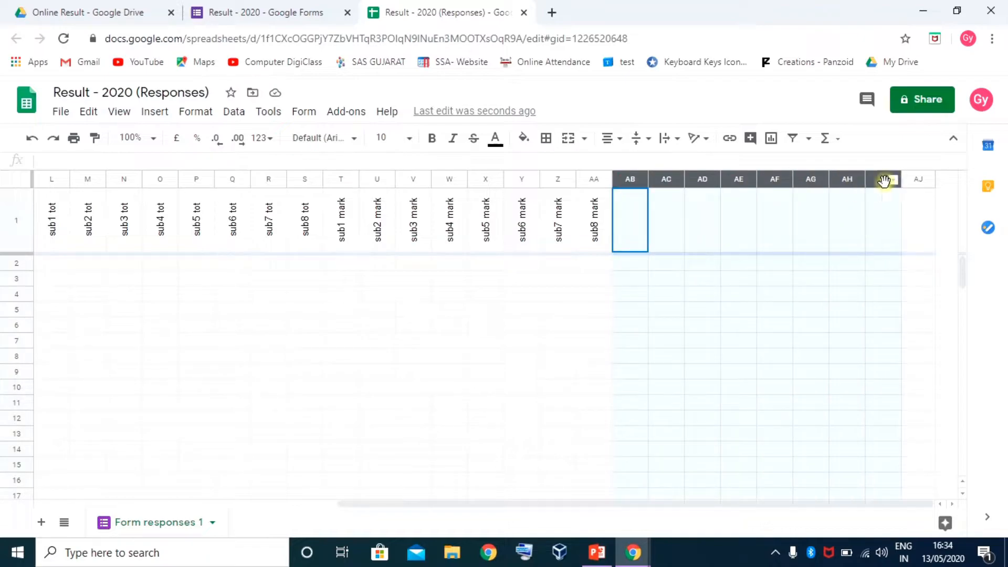
pyautogui.rightClick(838, 180)
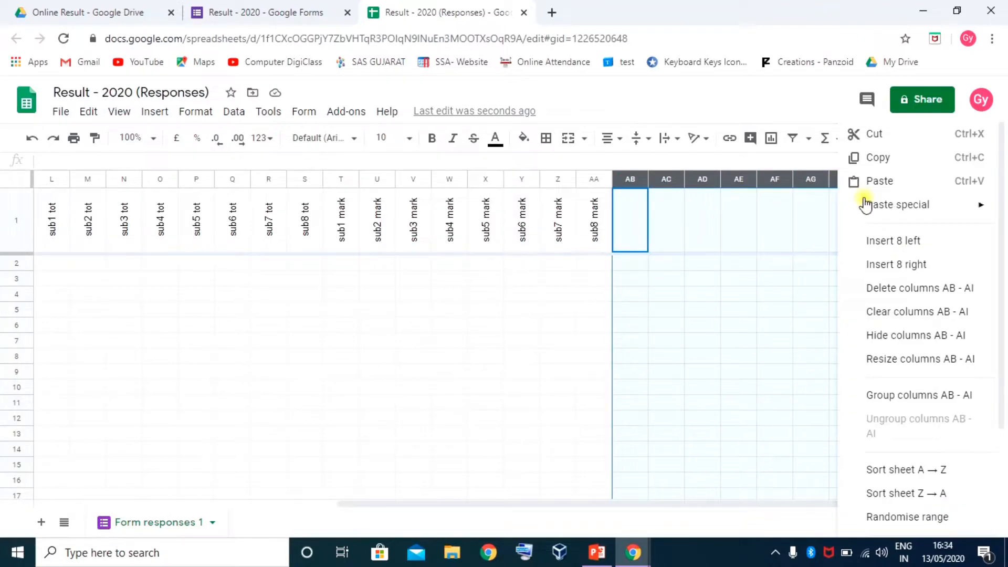
pyautogui.click(900, 245)
pyautogui.click(628, 227)
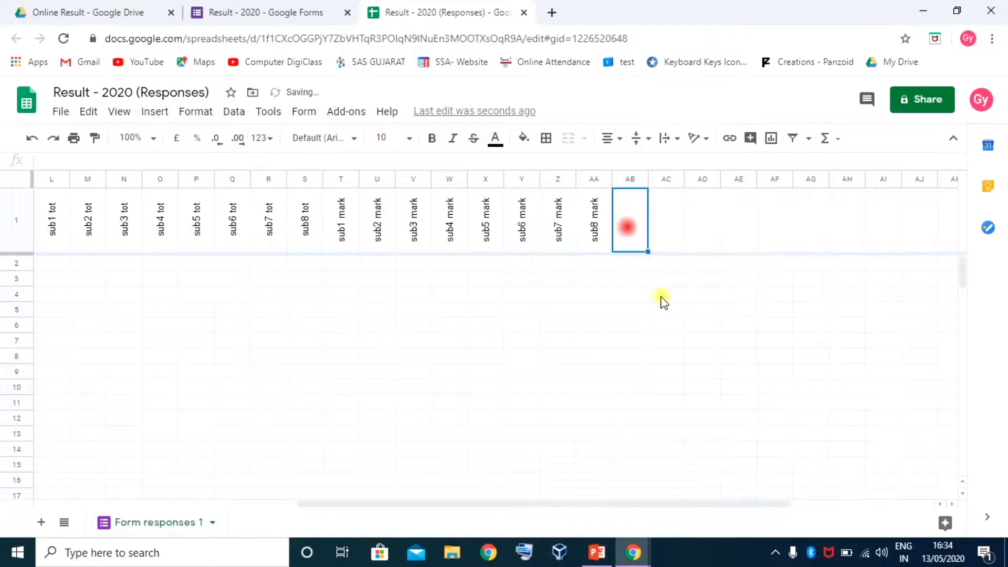
pyautogui.write('sub')
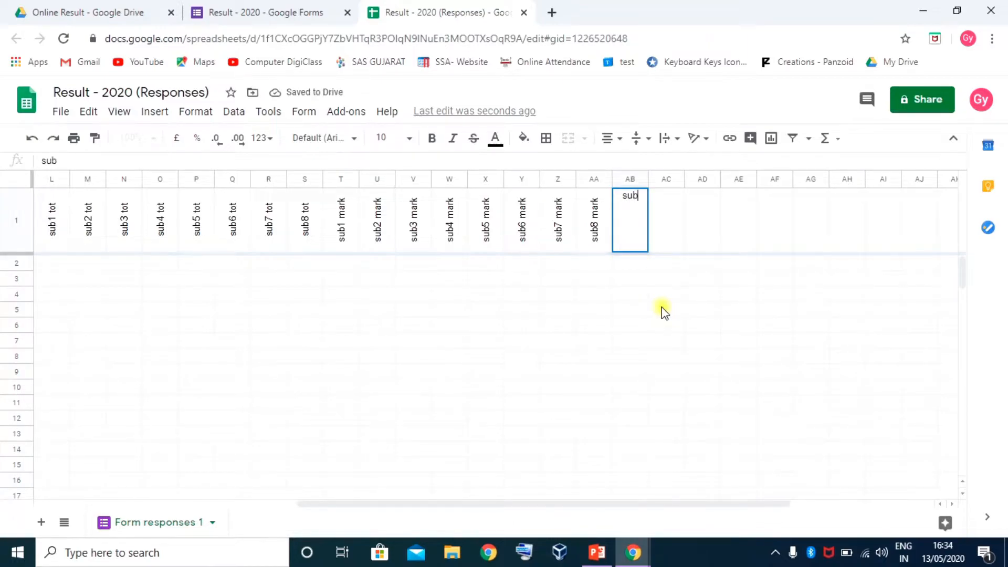
pyautogui.write('1 grade')
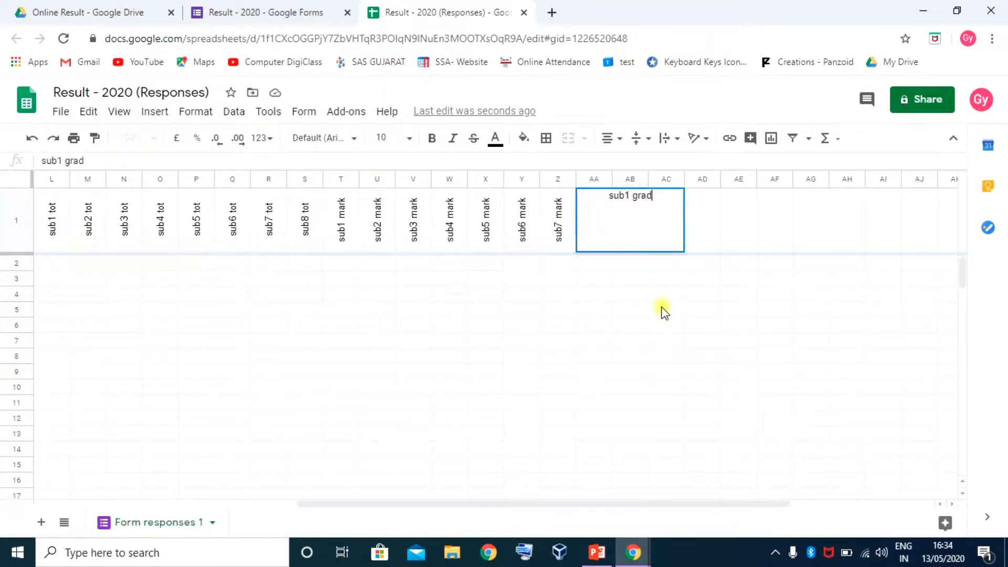
pyautogui.press('Tab')
pyautogui.write('su')
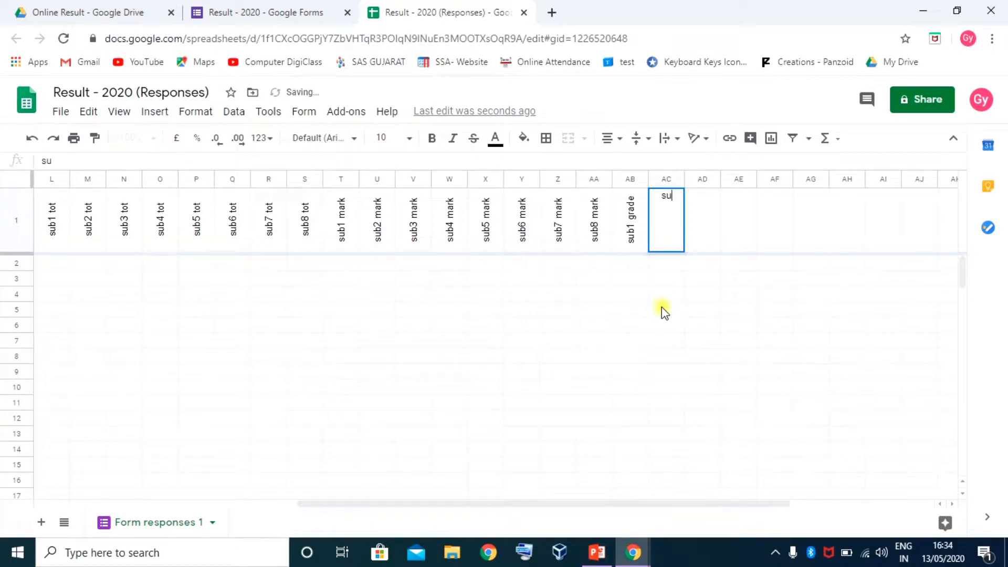
pyautogui.write('b2 grade')
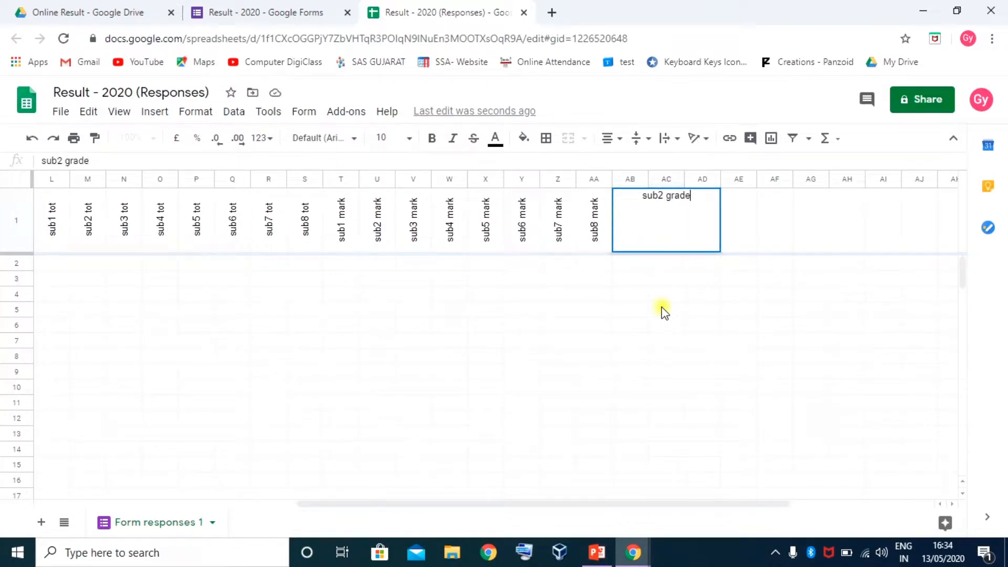
pyautogui.press('Tab')
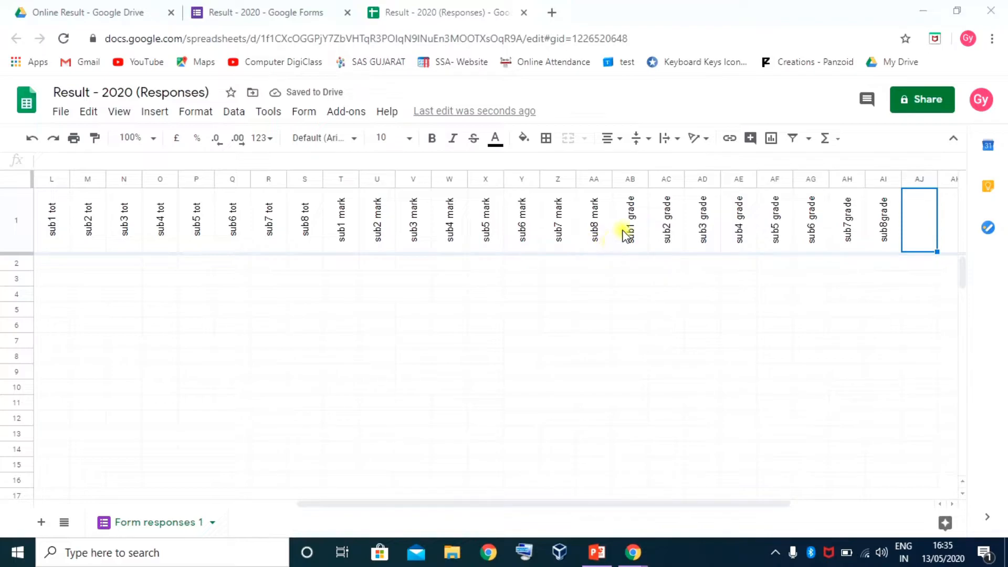
# Correct the AI1 header from sub8grade to sub8 grade
pyautogui.click(625, 231)
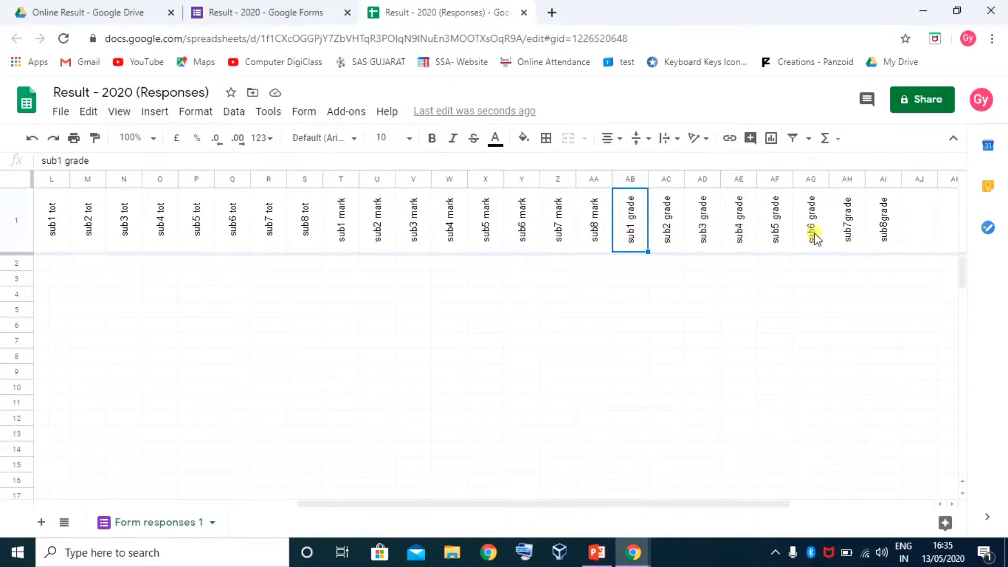
pyautogui.doubleClick(885, 231)
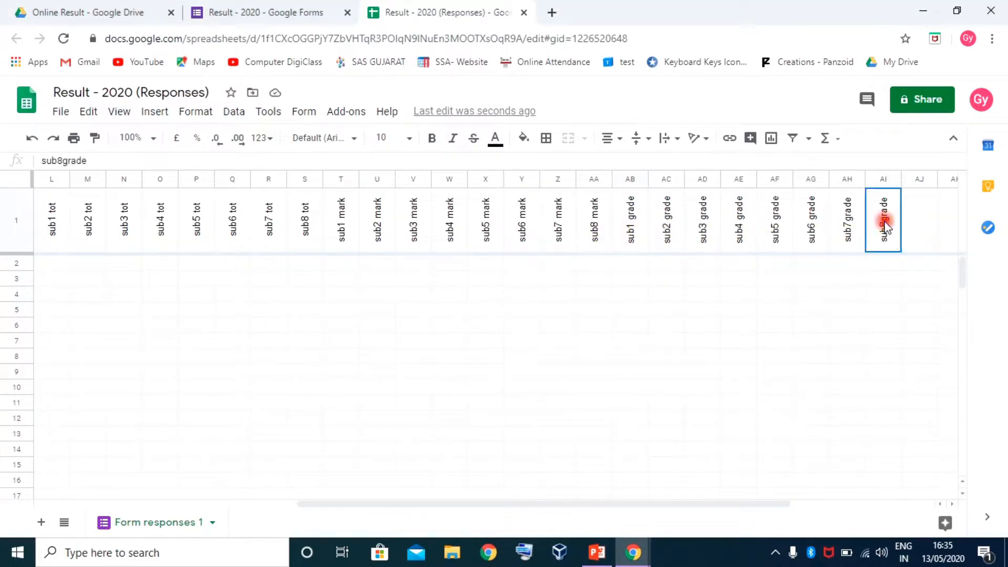
pyautogui.moveTo(881, 197); pyautogui.dragTo(887, 197)
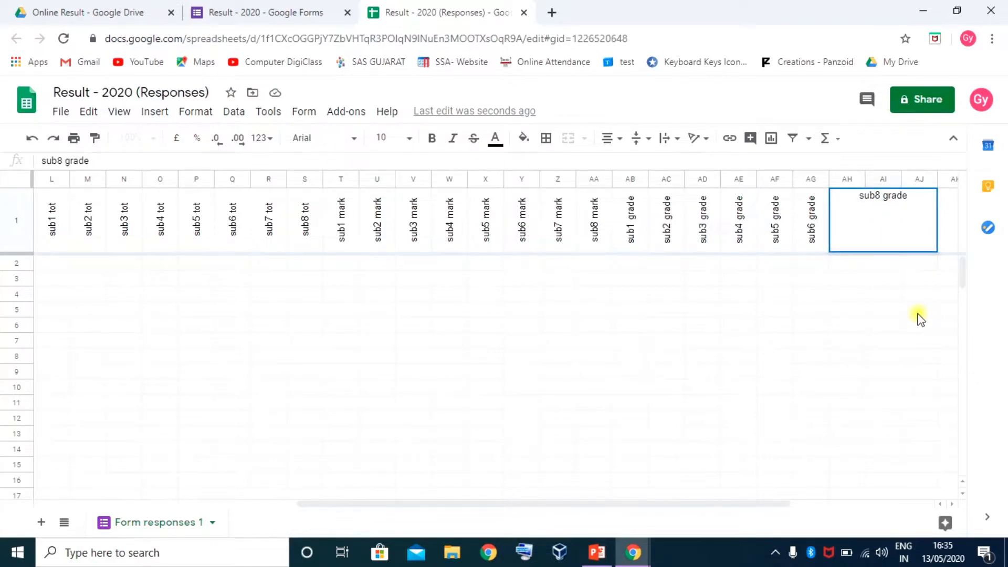
pyautogui.press('Return')
pyautogui.click(889, 213)
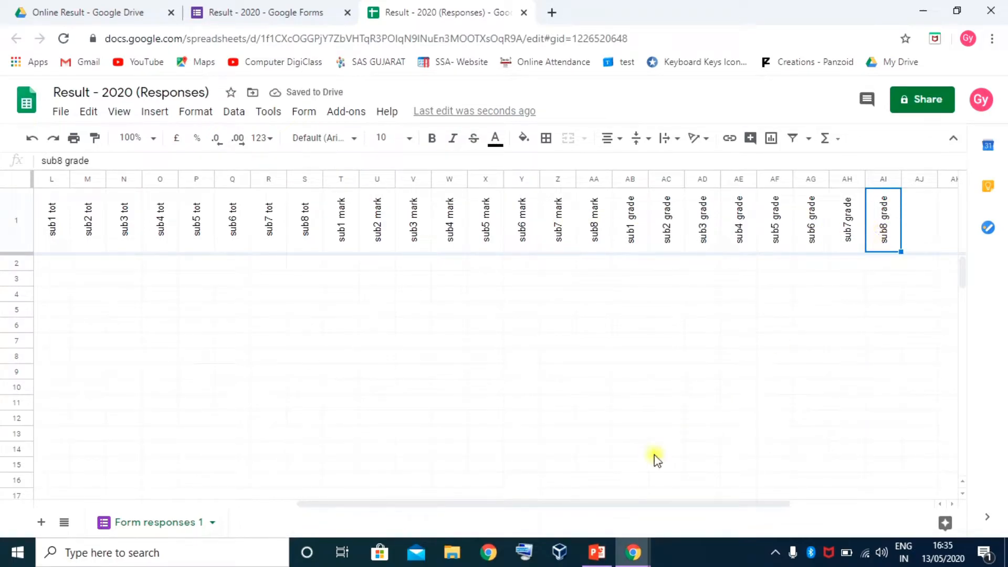
pyautogui.moveTo(408, 504); pyautogui.dragTo(248, 505)
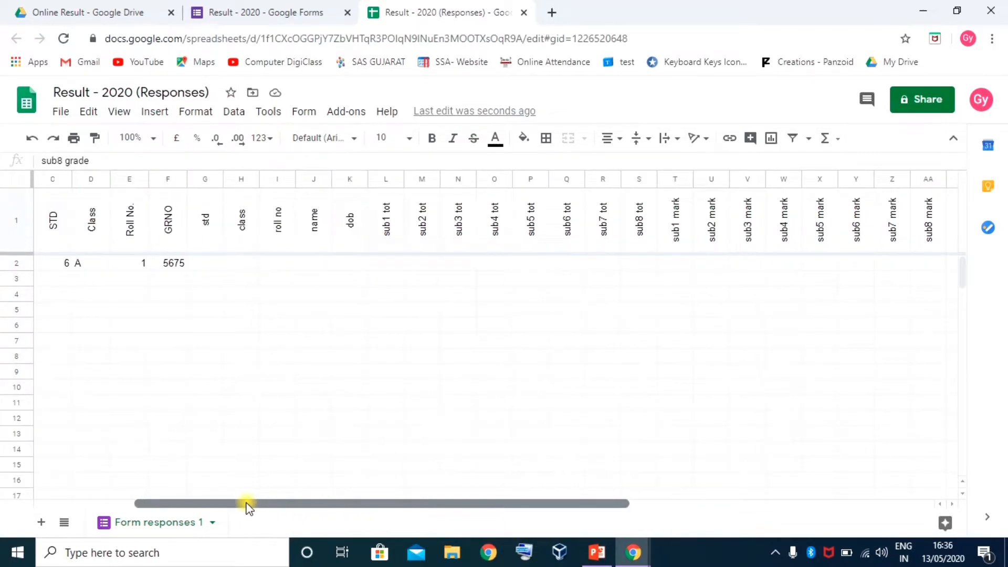
pyautogui.moveTo(206, 231); pyautogui.dragTo(614, 239)
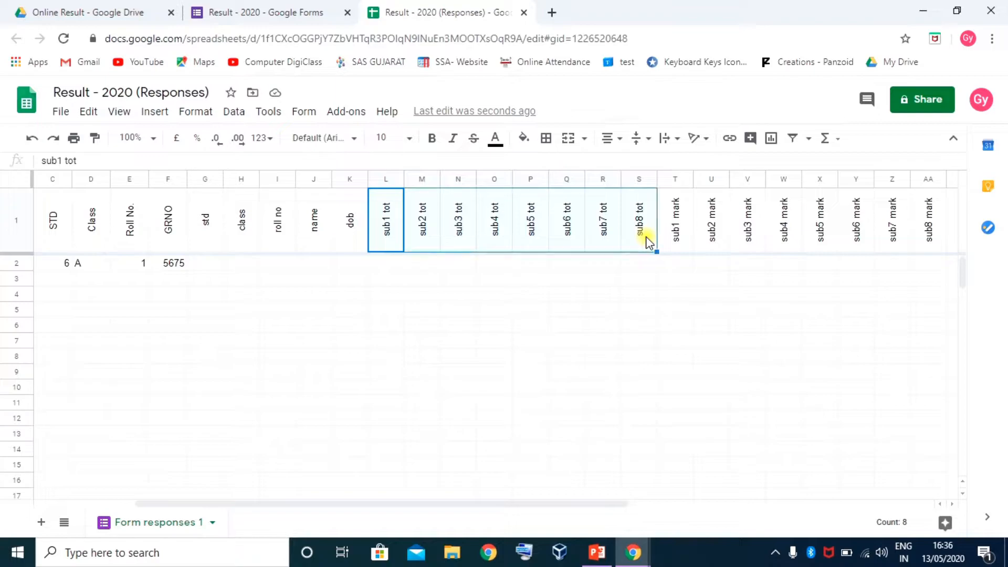
pyautogui.moveTo(429, 504); pyautogui.dragTo(520, 517)
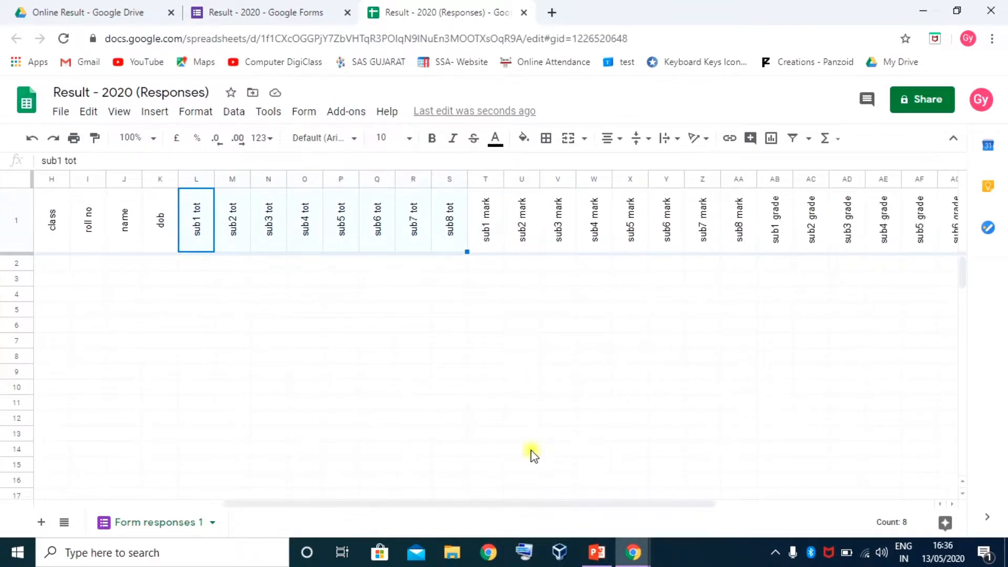
pyautogui.moveTo(485, 237); pyautogui.dragTo(742, 237)
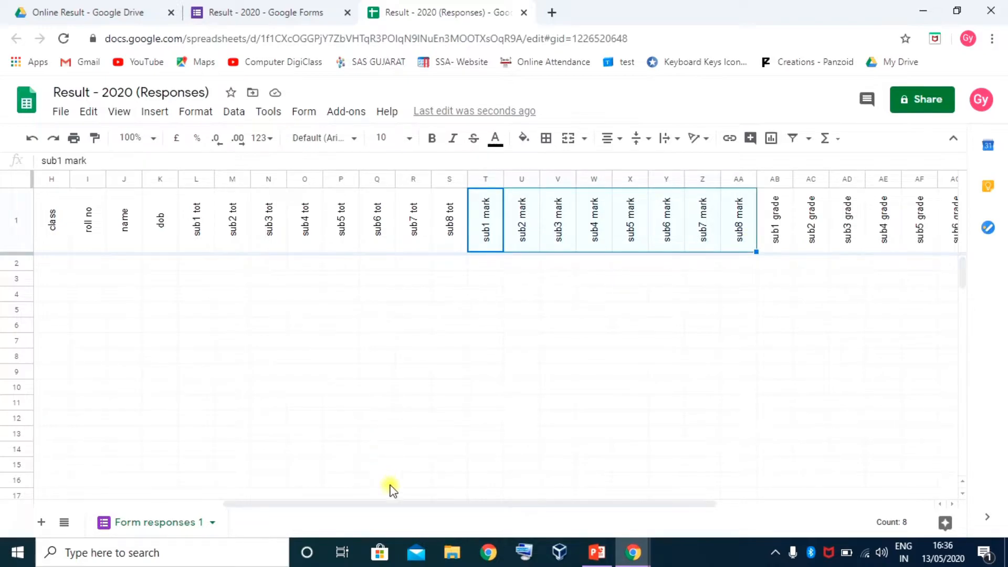
pyautogui.moveTo(399, 505); pyautogui.dragTo(561, 519)
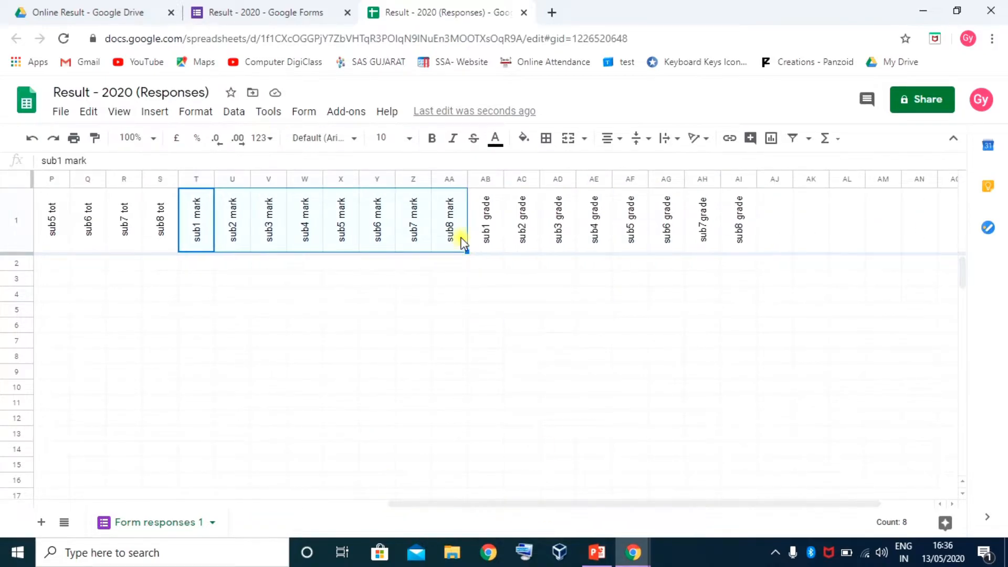
pyautogui.moveTo(485, 233); pyautogui.dragTo(740, 236)
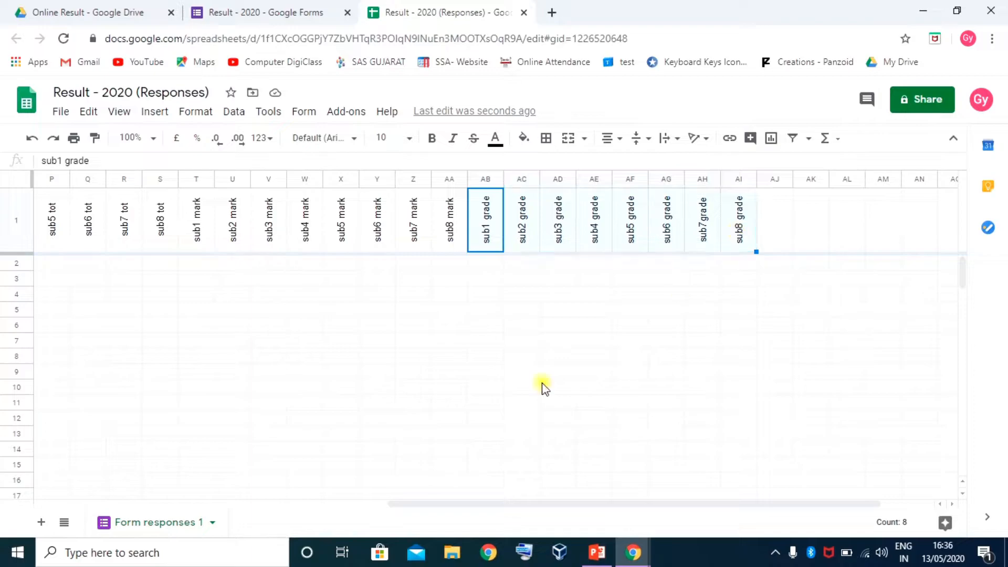
pyautogui.moveTo(425, 504); pyautogui.dragTo(513, 499)
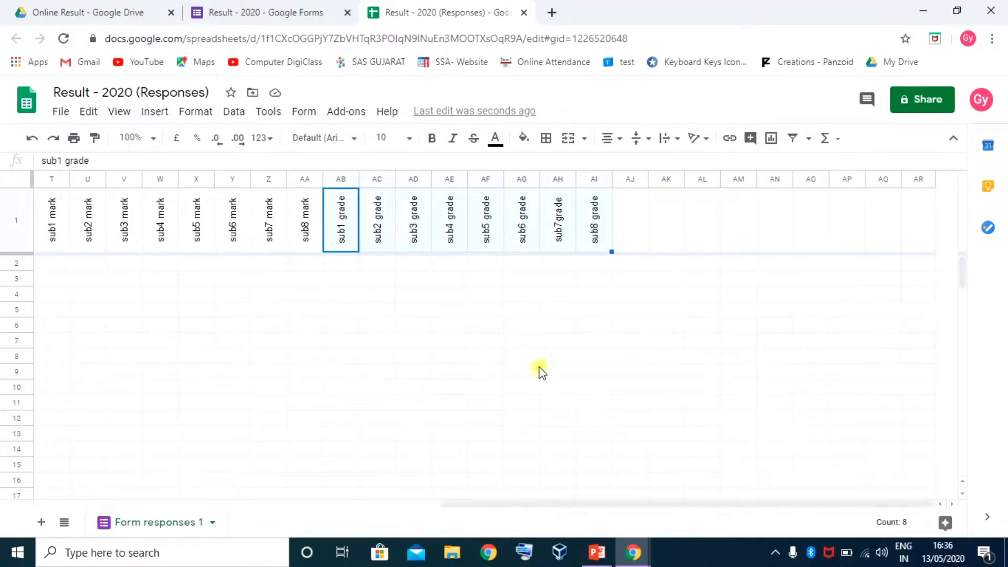
# Enter the headers tot, obt, perc, grade and atten in row 1 starting at AJ1
pyautogui.click(638, 226)
pyautogui.write('total')
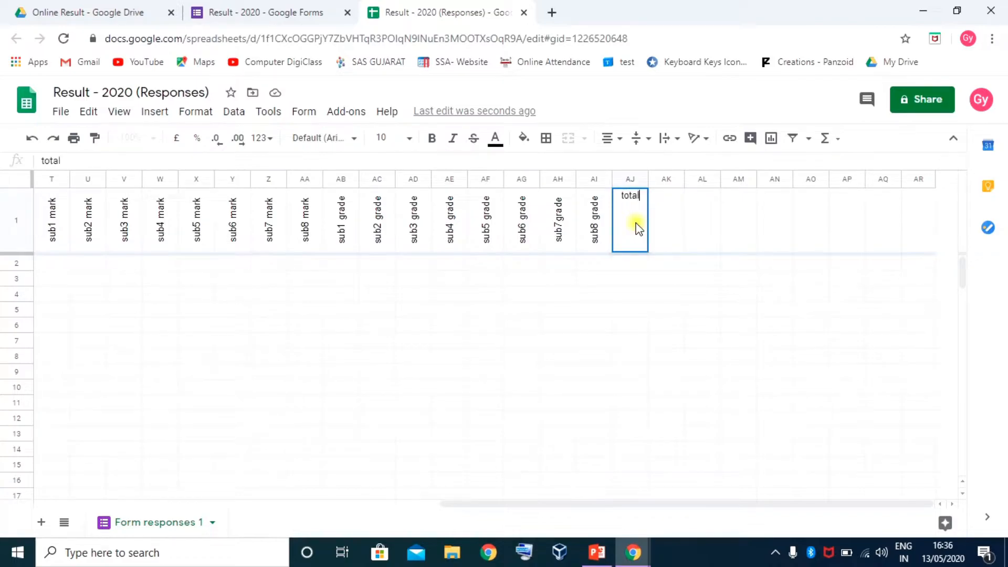
pyautogui.press('Tab')
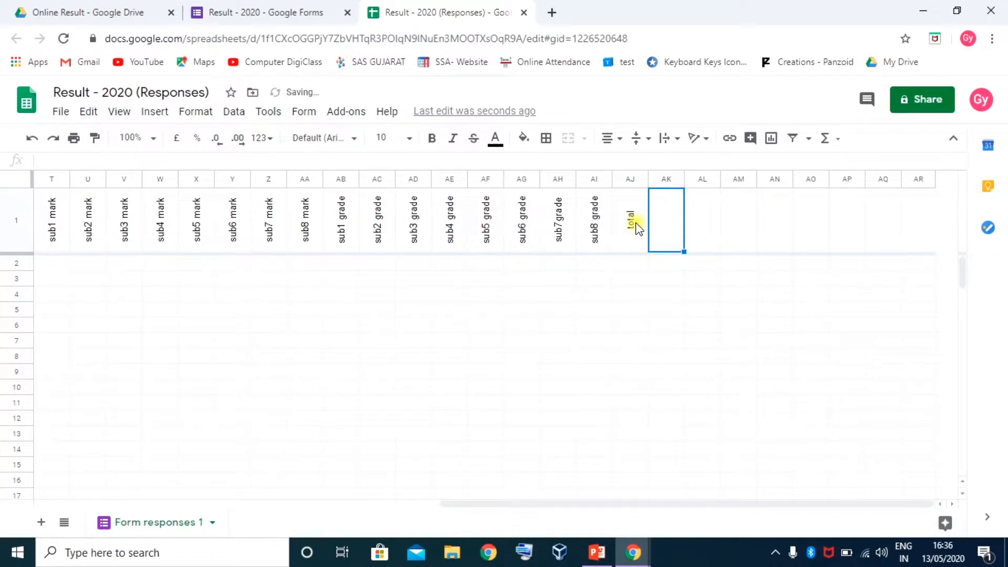
pyautogui.write('obt')
pyautogui.press('Tab')
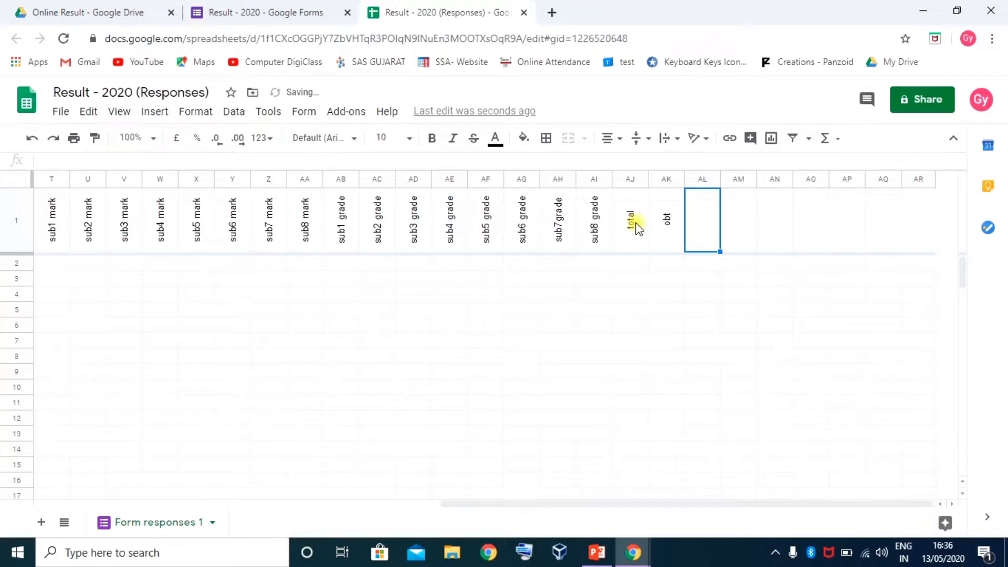
pyautogui.write('perc')
pyautogui.press('Tab')
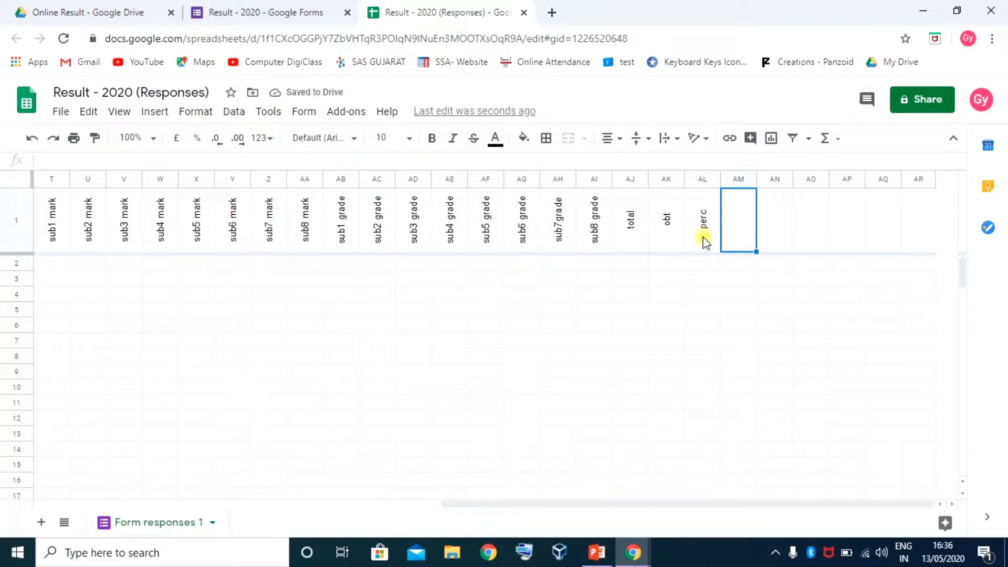
pyautogui.write('grade')
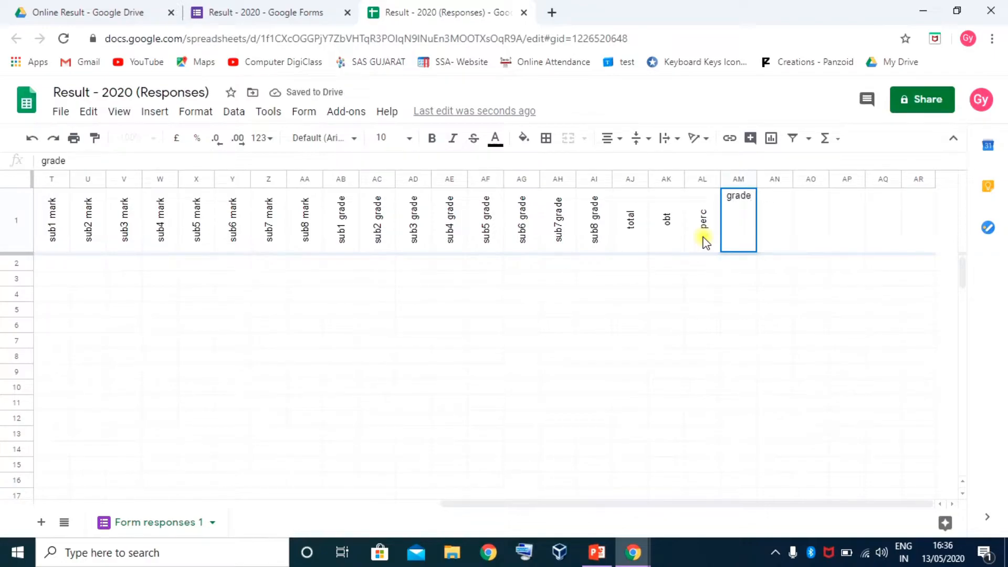
pyautogui.press('Tab')
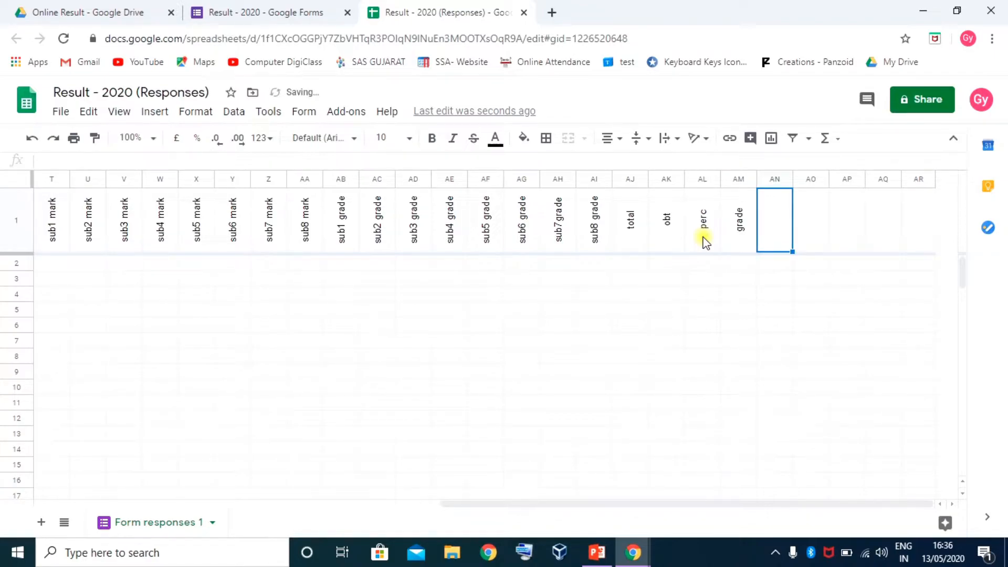
pyautogui.write('atte')
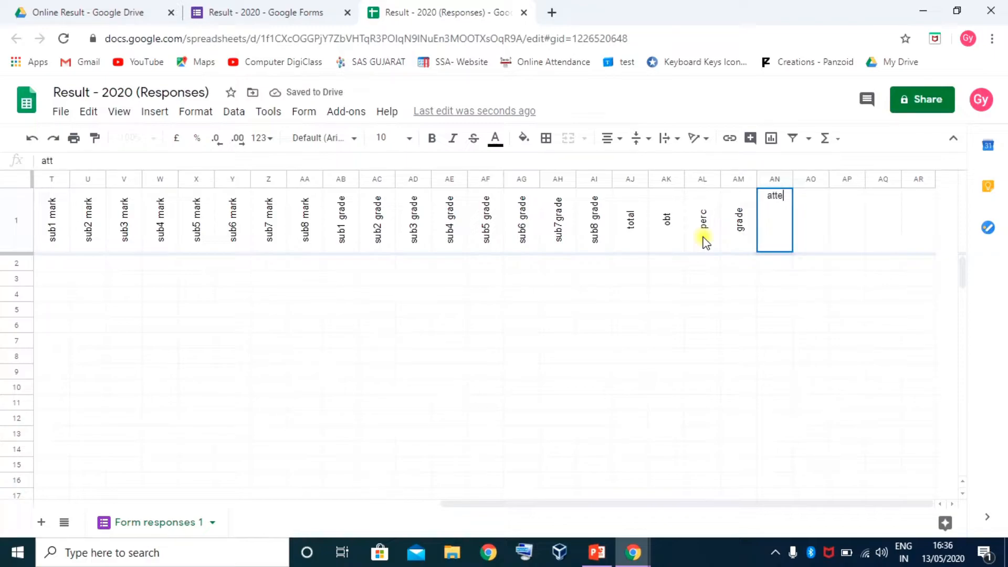
pyautogui.write('n')
pyautogui.press('Tab')
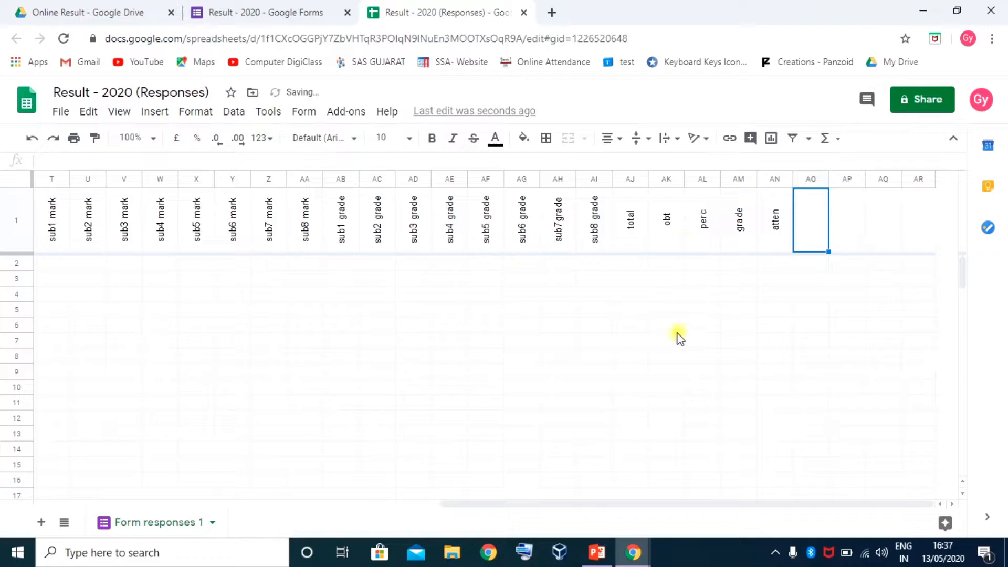
# Delete the empty columns following the atten header
pyautogui.moveTo(808, 179); pyautogui.dragTo(916, 178)
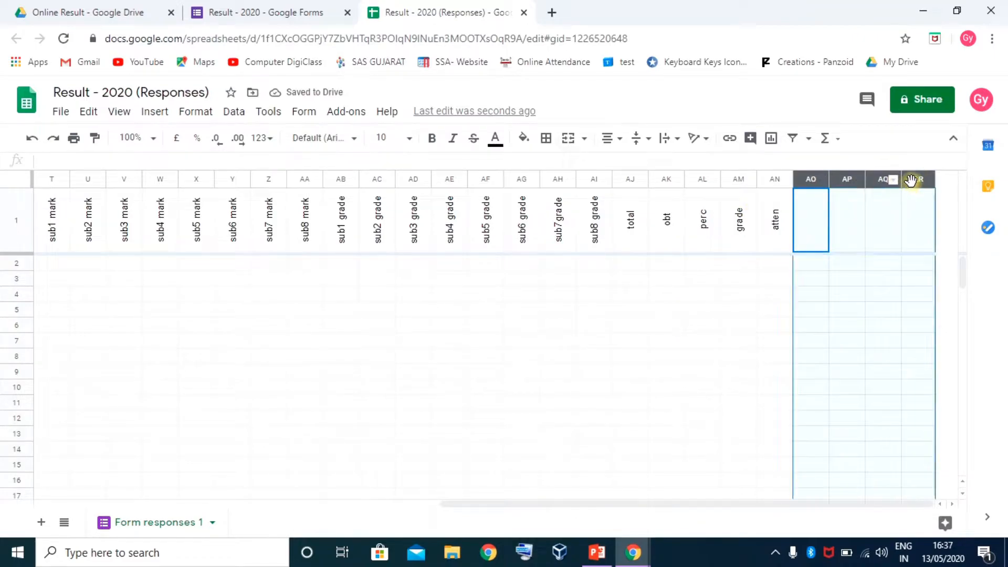
pyautogui.rightClick(917, 178)
pyautogui.click(949, 292)
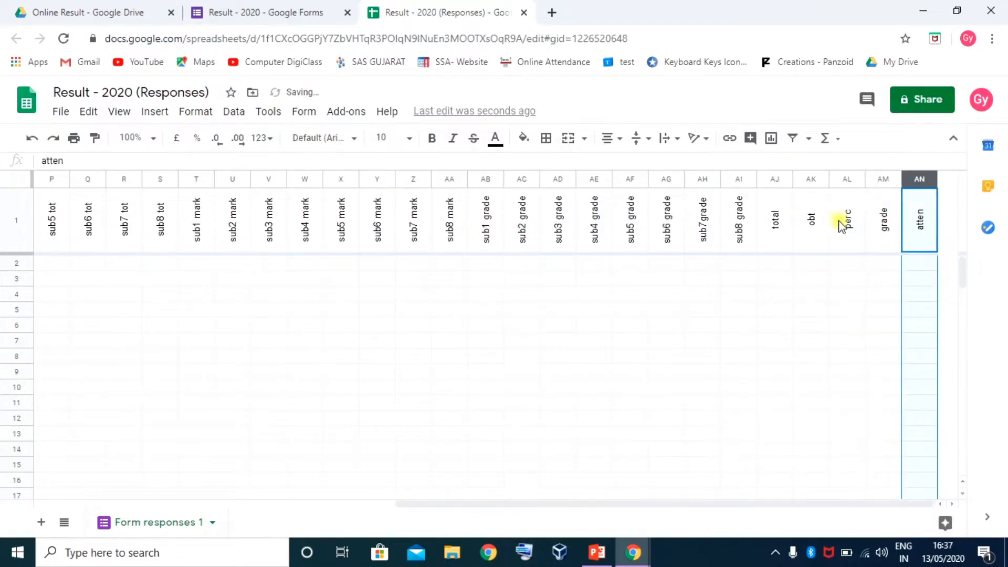
pyautogui.click(886, 240)
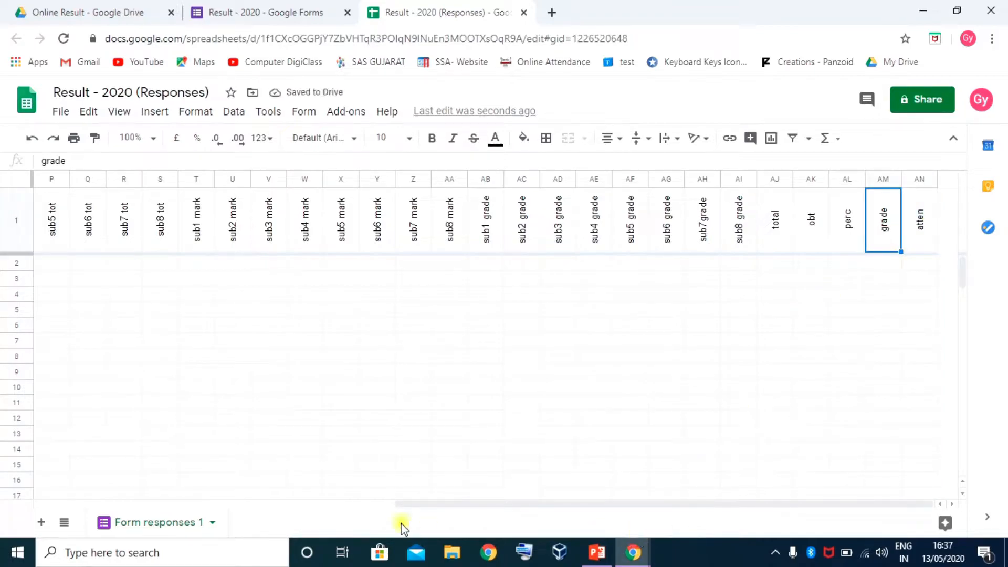
pyautogui.moveTo(440, 504); pyautogui.dragTo(79, 504)
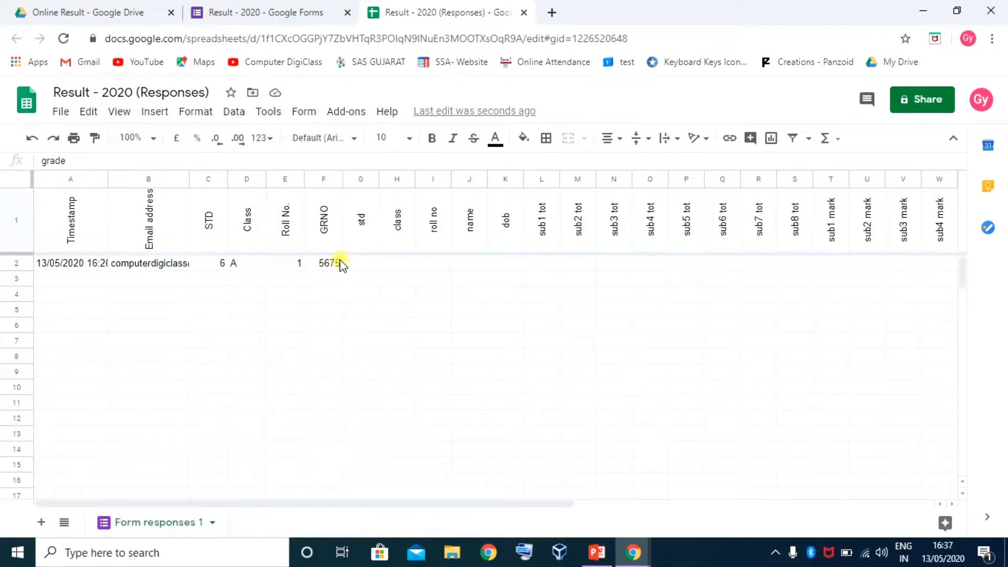
# Delete the empty rows 3 through 102 below the single test response
pyautogui.click(120, 264)
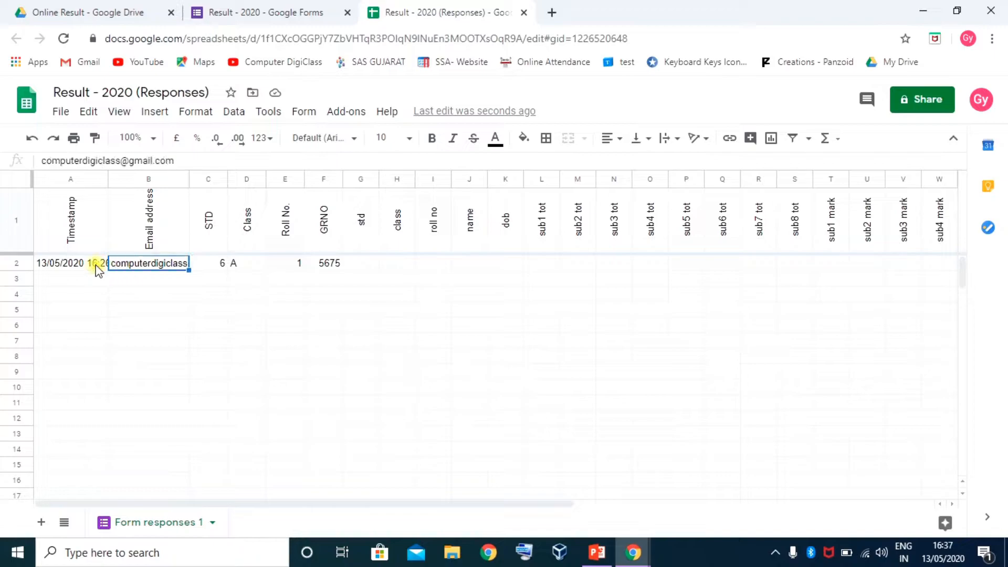
pyautogui.click(16, 278)
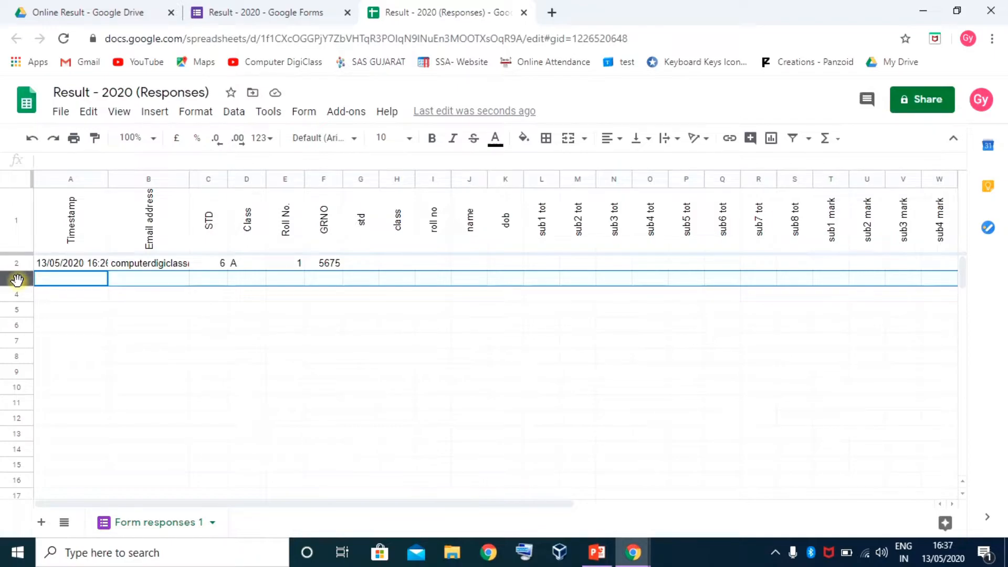
pyautogui.hotkey('ctrl', 'shift', 'Down')
pyautogui.scroll(-1, 63, 356)
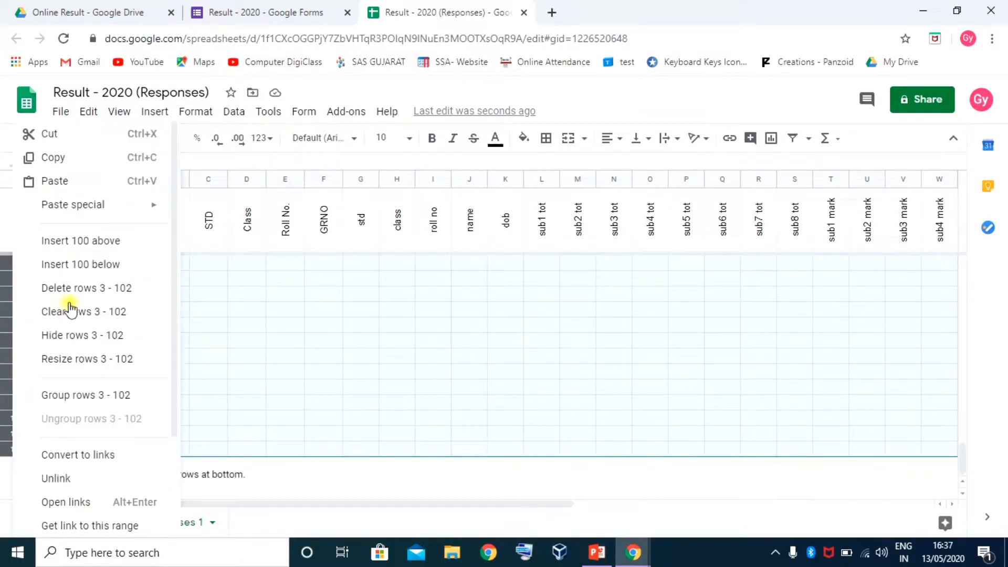
pyautogui.click(77, 288)
pyautogui.click(252, 263)
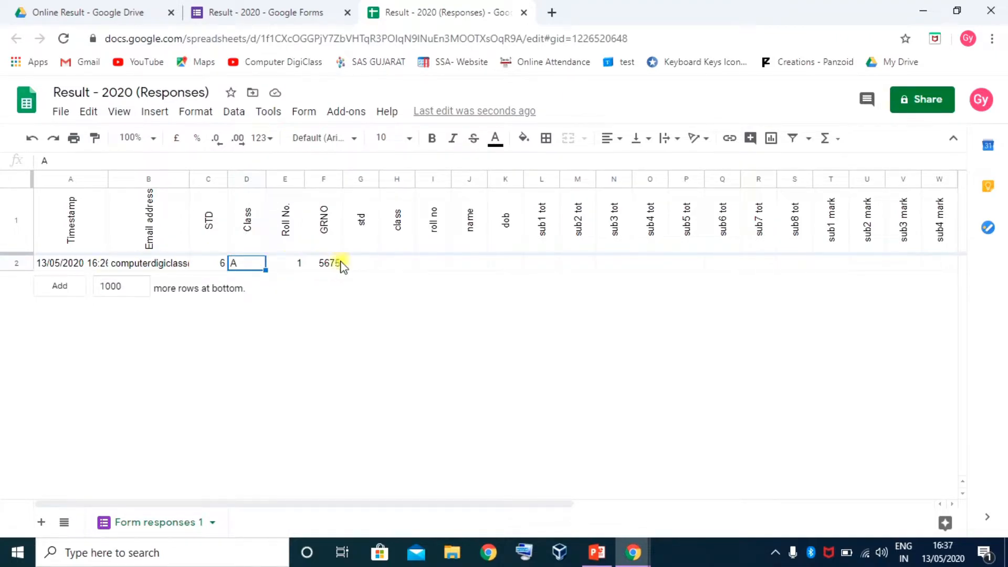
pyautogui.click(365, 232)
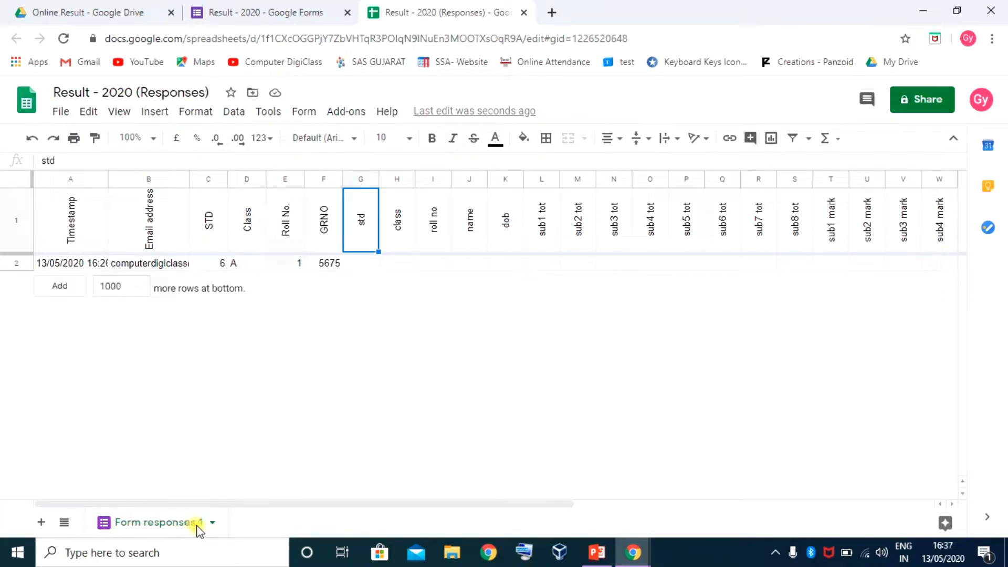
# Add a new sheet and rename it 'data'
pyautogui.click(41, 522)
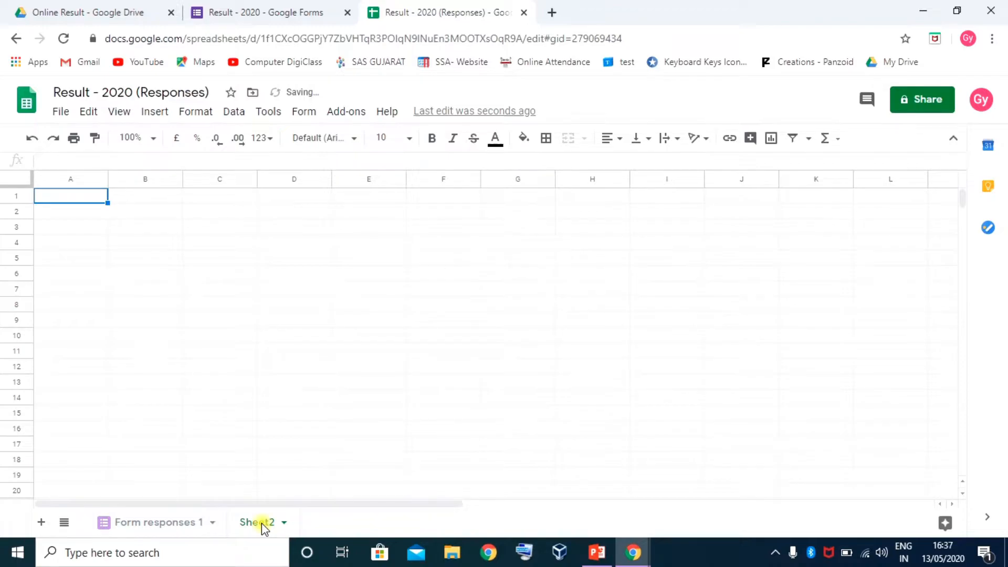
pyautogui.doubleClick(262, 523)
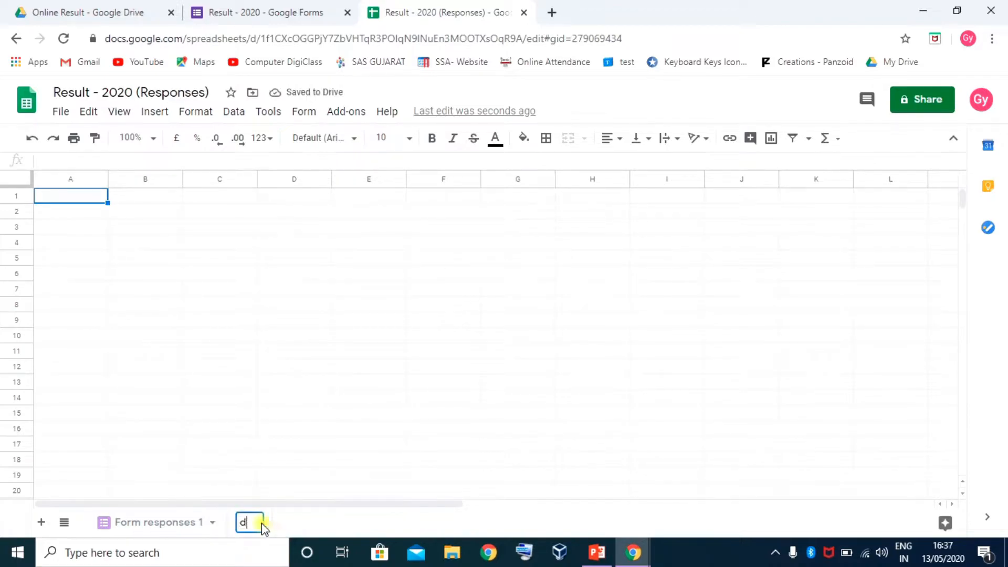
pyautogui.press('Return')
# On Form responses 1, select the header cells from GRNO through atten
pyautogui.click(146, 522)
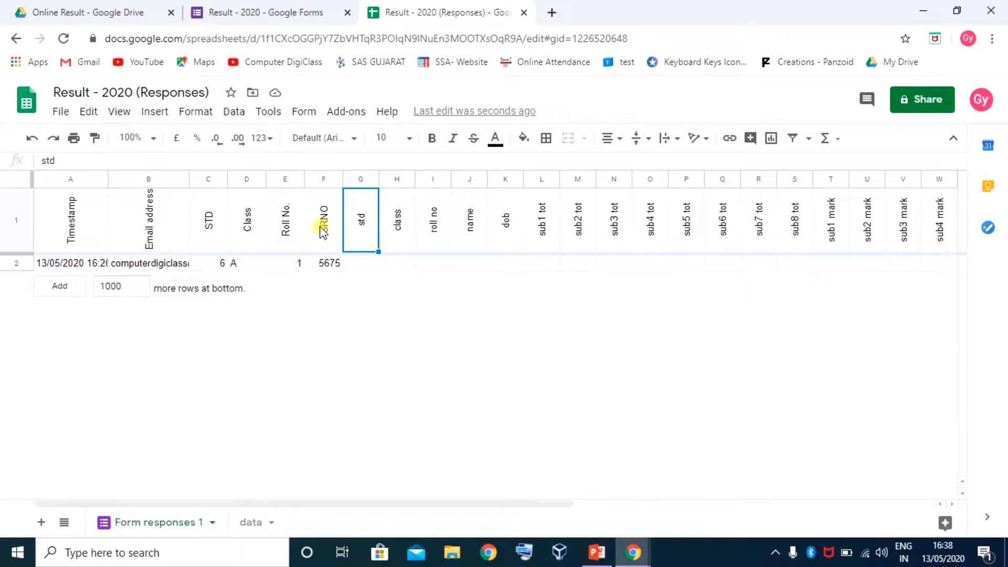
pyautogui.click(320, 225)
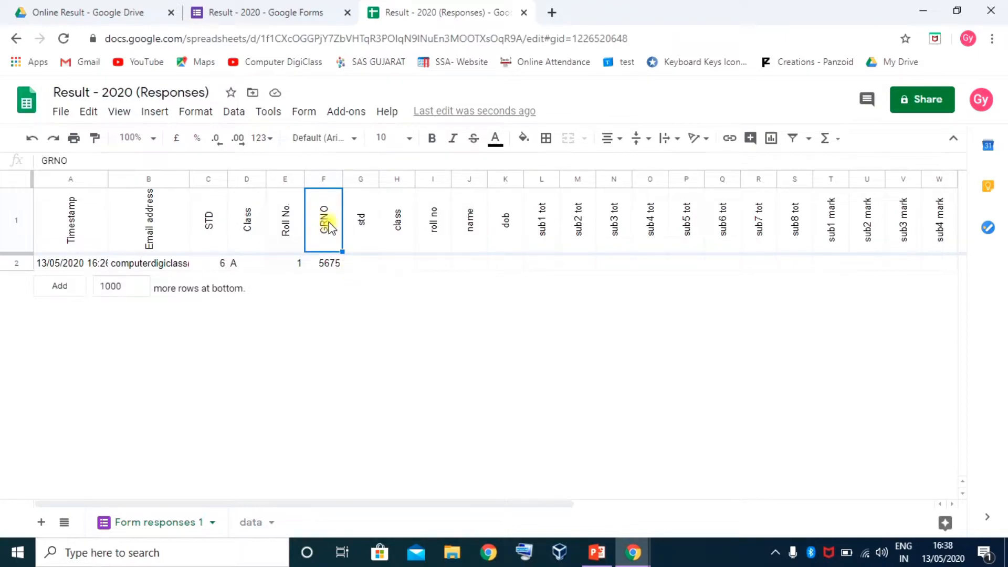
pyautogui.hotkey('ctrl', 'shift', 'Right')
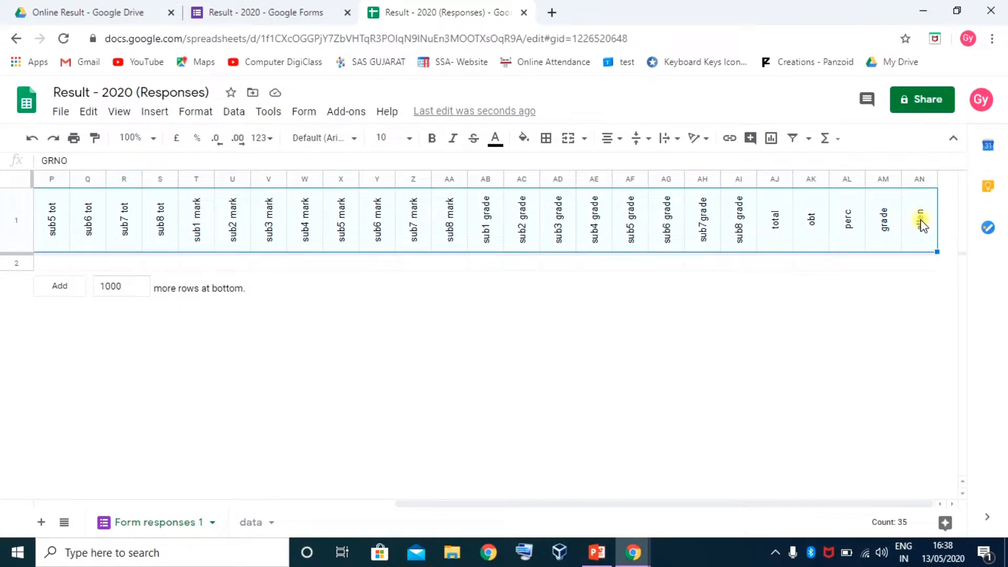
# Copy the GRNO–atten header cells and paste them into A1 of the data sheet
pyautogui.hotkey('ctrl', 'c')
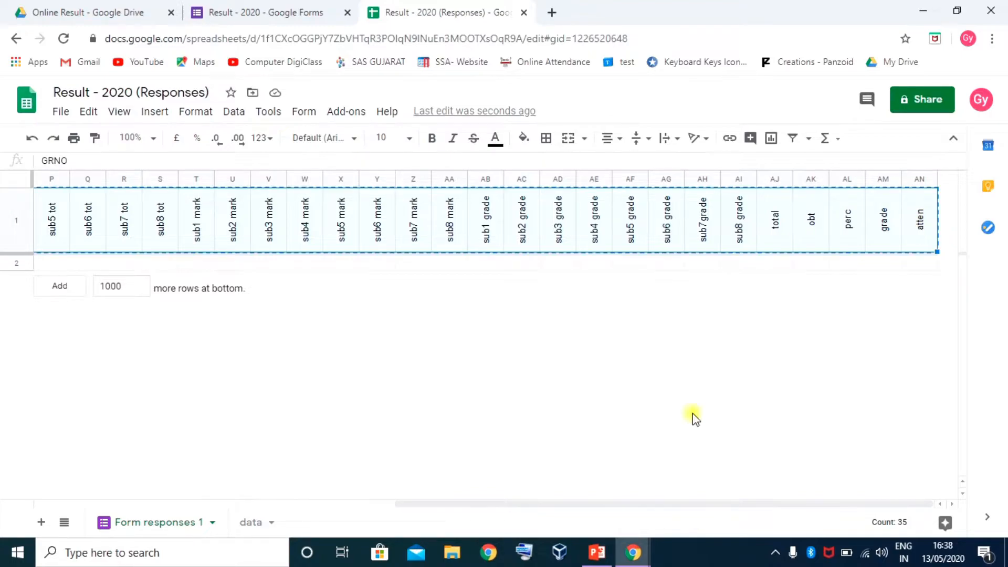
pyautogui.click(257, 523)
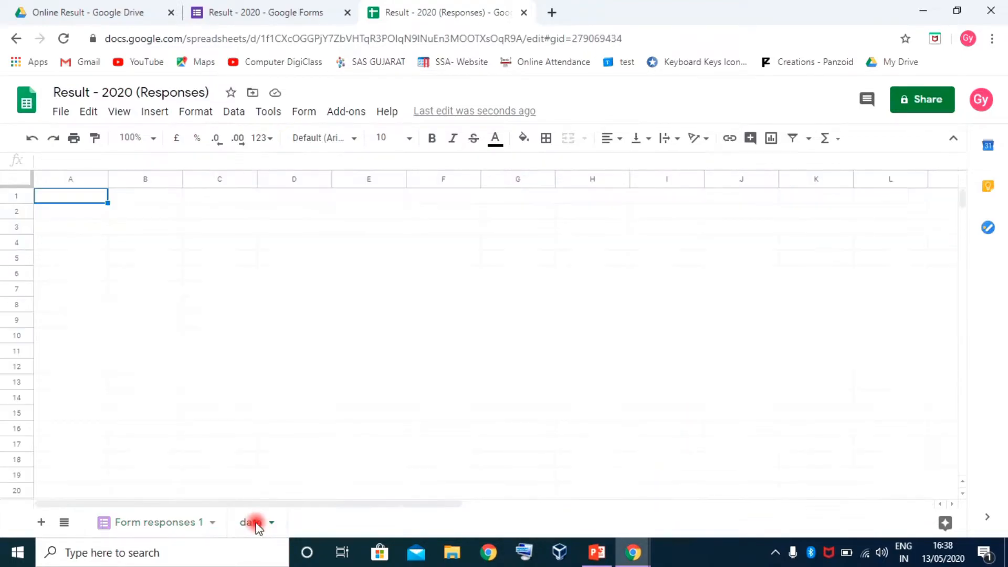
pyautogui.click(72, 201)
pyautogui.hotkey('ctrl', 'v')
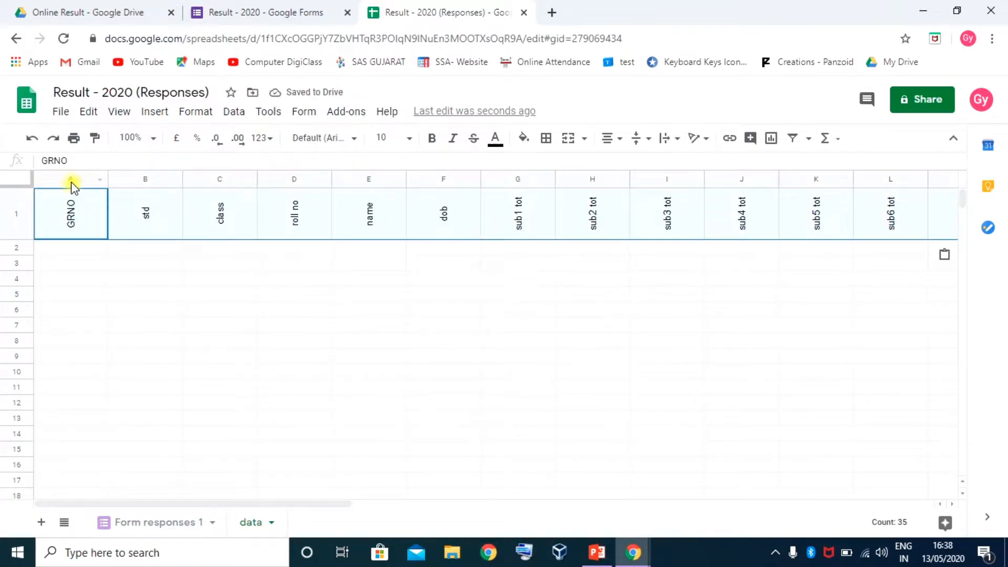
# Narrow the pasted header columns A through AI
pyautogui.moveTo(72, 184); pyautogui.dragTo(906, 173)
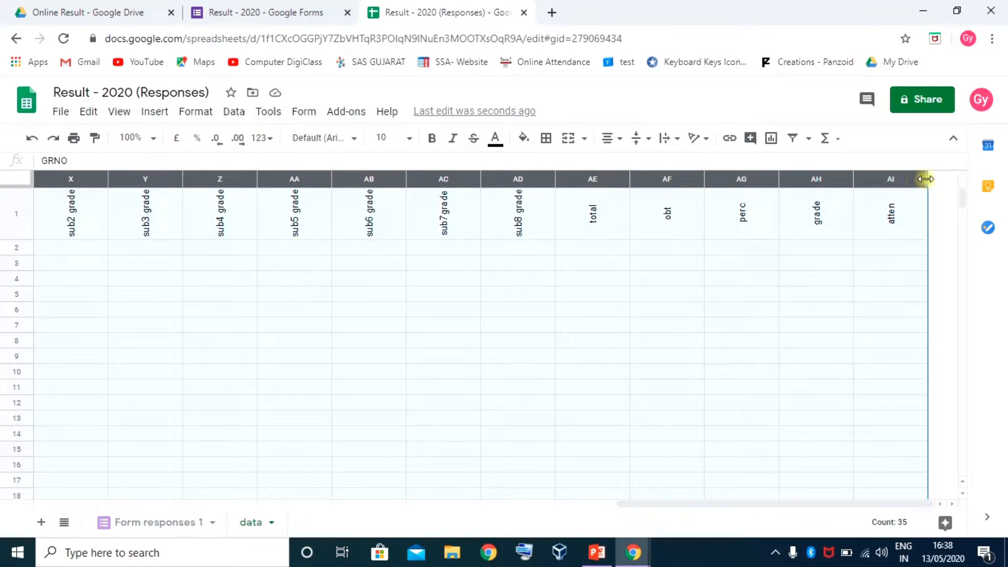
pyautogui.moveTo(927, 179); pyautogui.dragTo(889, 198)
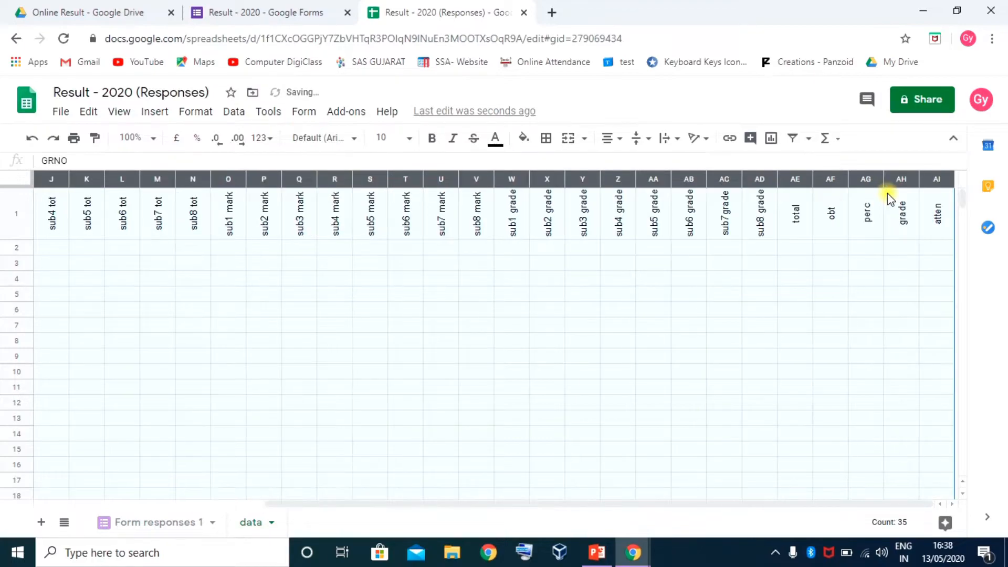
pyautogui.moveTo(371, 503); pyautogui.dragTo(138, 505)
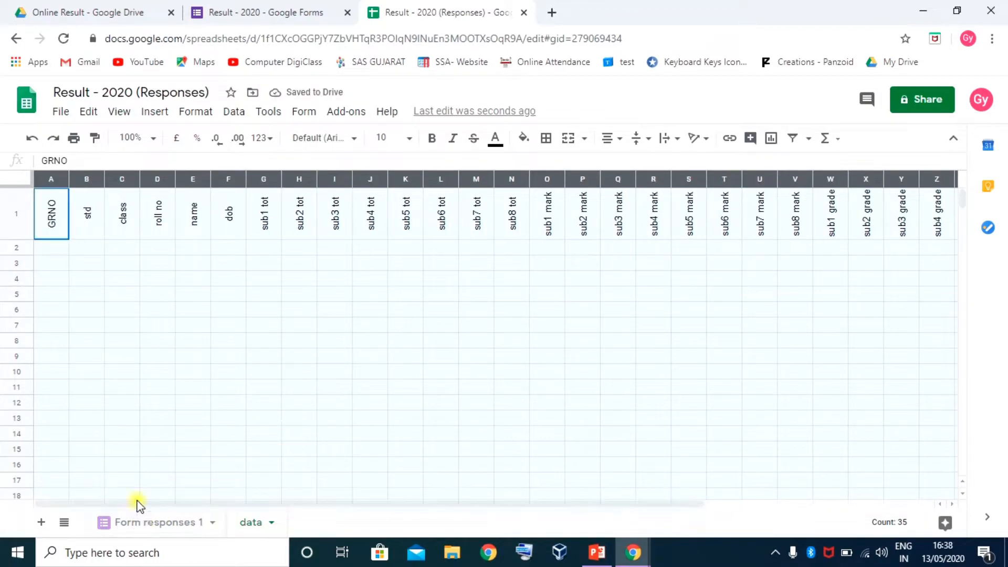
pyautogui.click(65, 252)
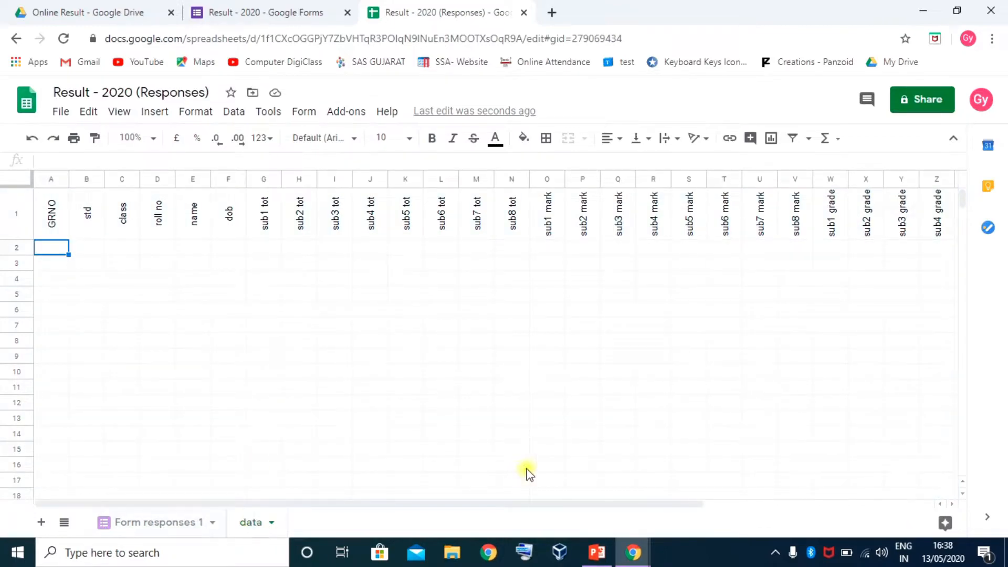
pyautogui.moveTo(397, 505); pyautogui.dragTo(801, 504)
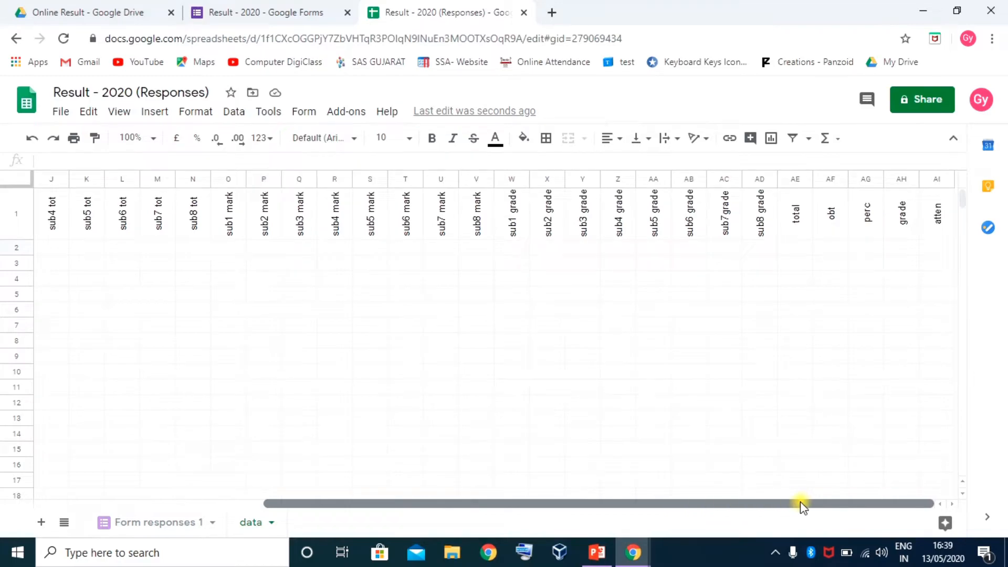
# Insert an empty column before the atten column
pyautogui.click(931, 180)
pyautogui.rightClick(933, 181)
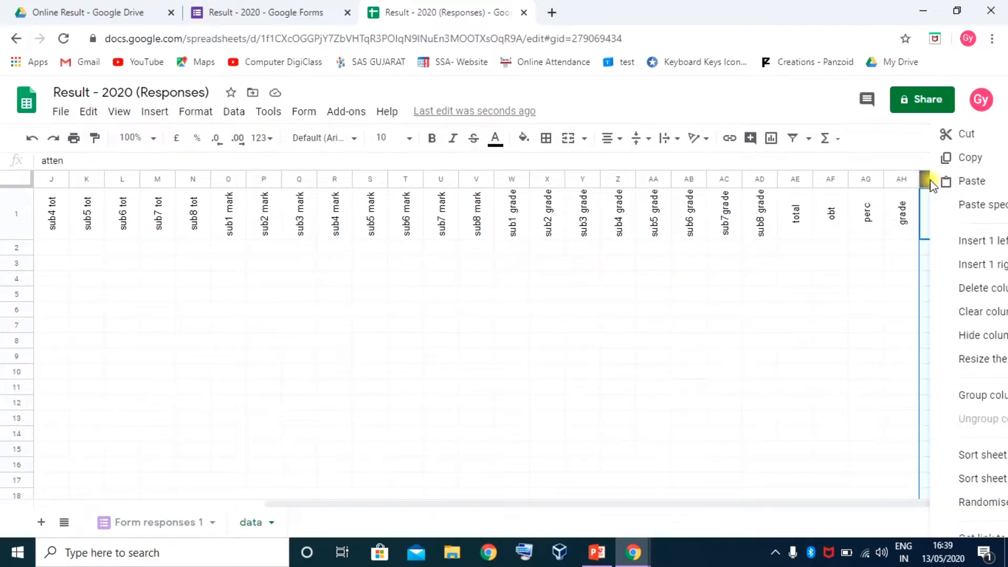
pyautogui.click(978, 243)
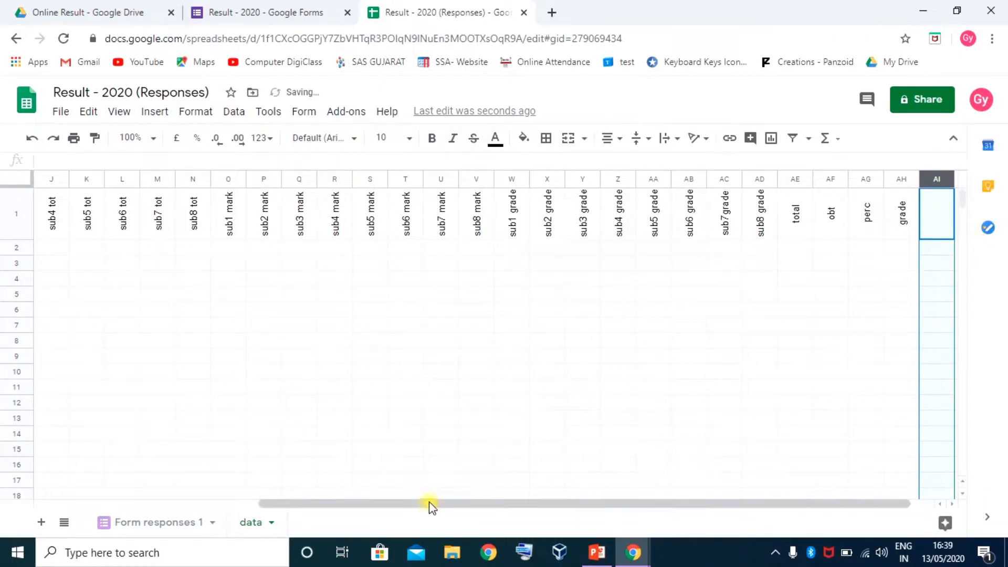
pyautogui.moveTo(429, 504); pyautogui.dragTo(578, 520)
# Enter the header 'result' in the new cell AI1
pyautogui.click(907, 231)
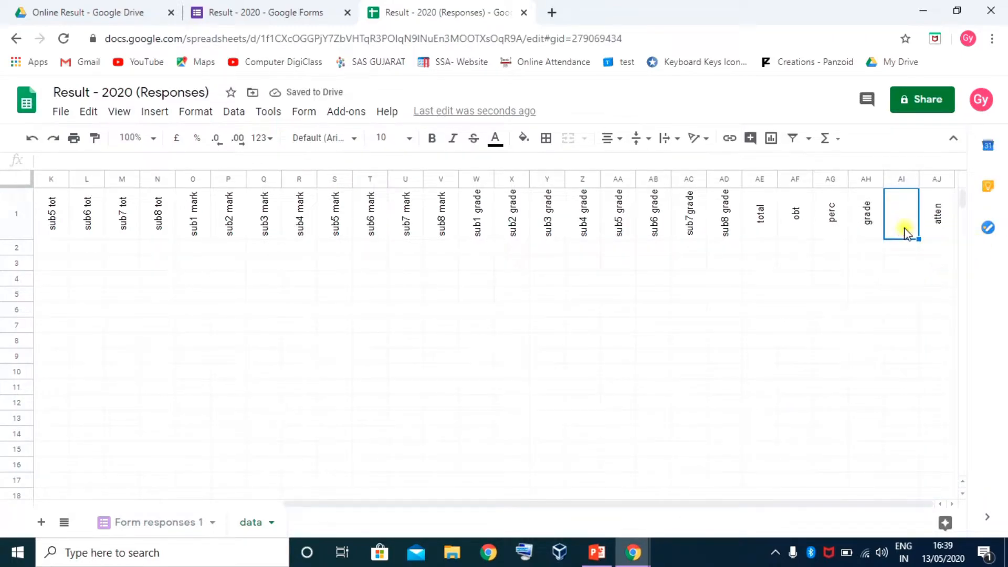
pyautogui.write('result')
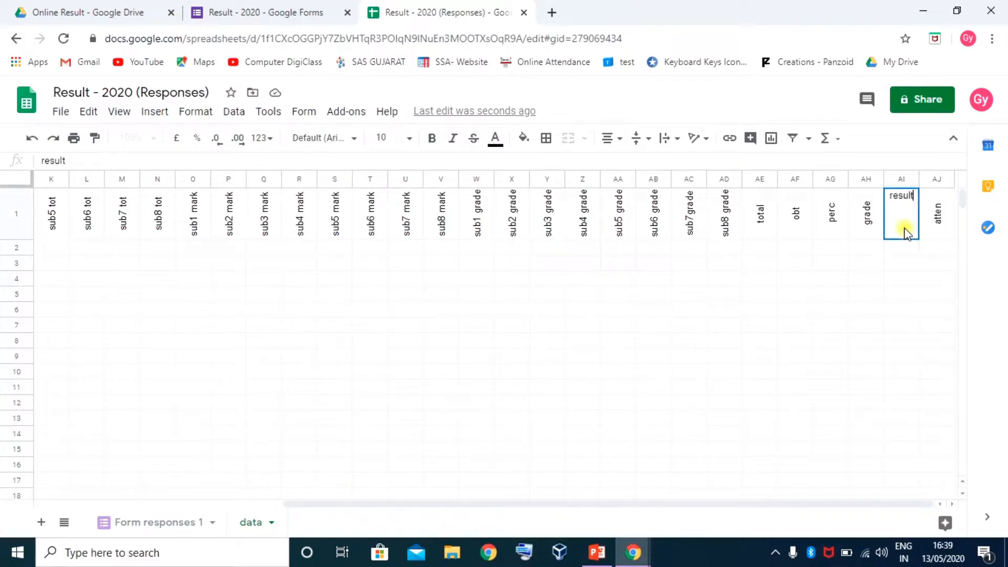
pyautogui.press('Return')
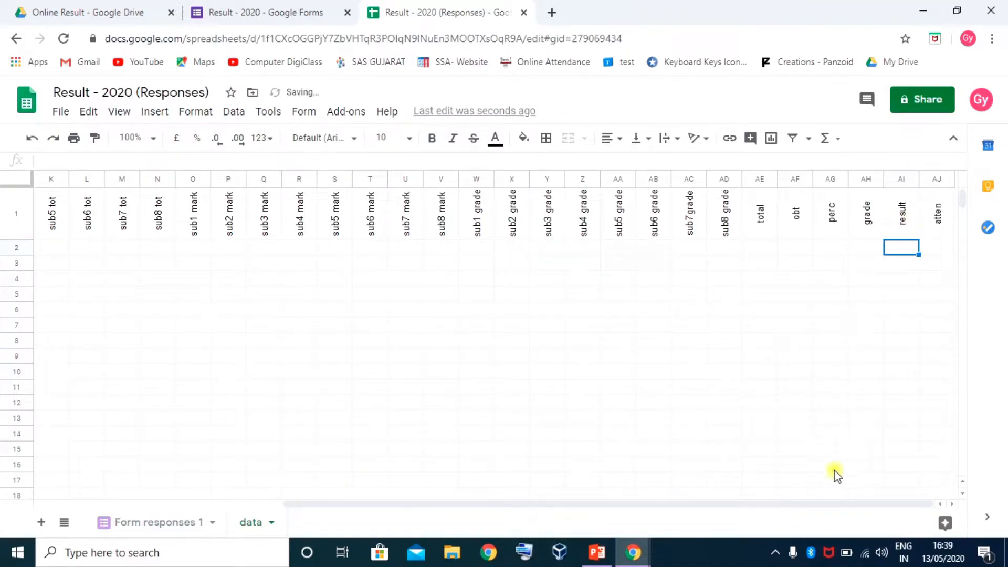
pyautogui.moveTo(428, 504); pyautogui.dragTo(146, 510)
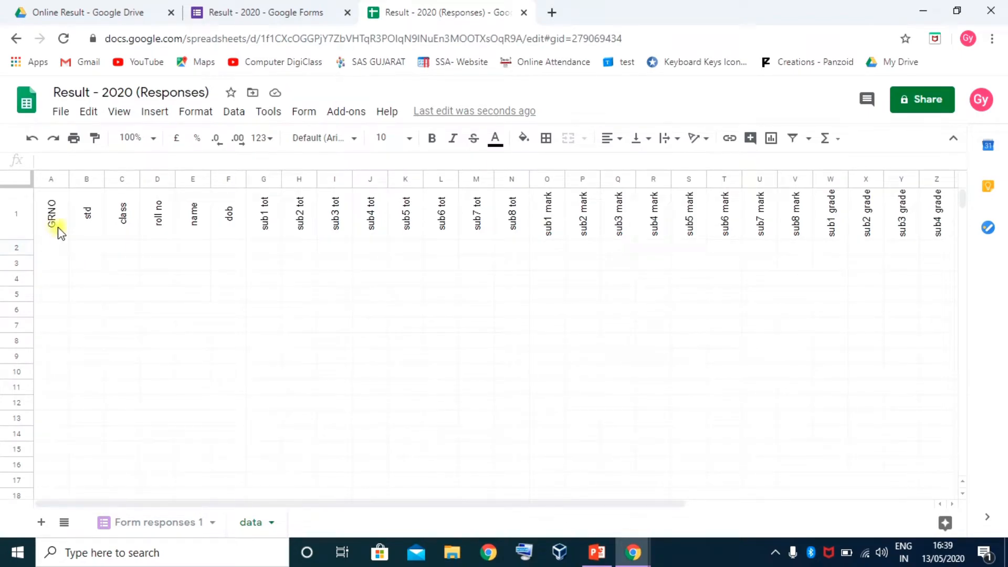
# Fill the GRNO–dob headers light yellow and the tot headers light blue
pyautogui.click(52, 248)
pyautogui.moveTo(50, 219); pyautogui.dragTo(235, 220)
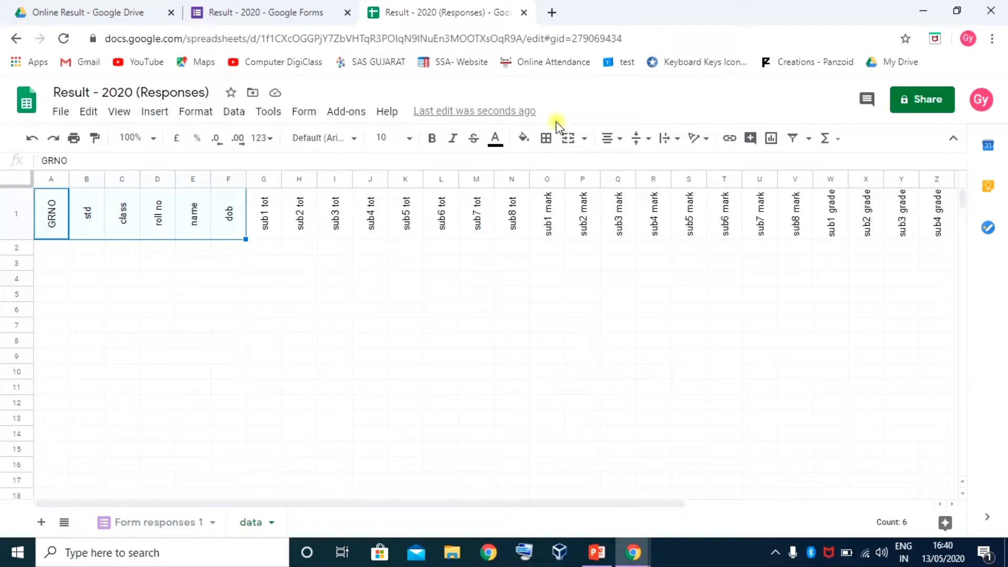
pyautogui.click(531, 139)
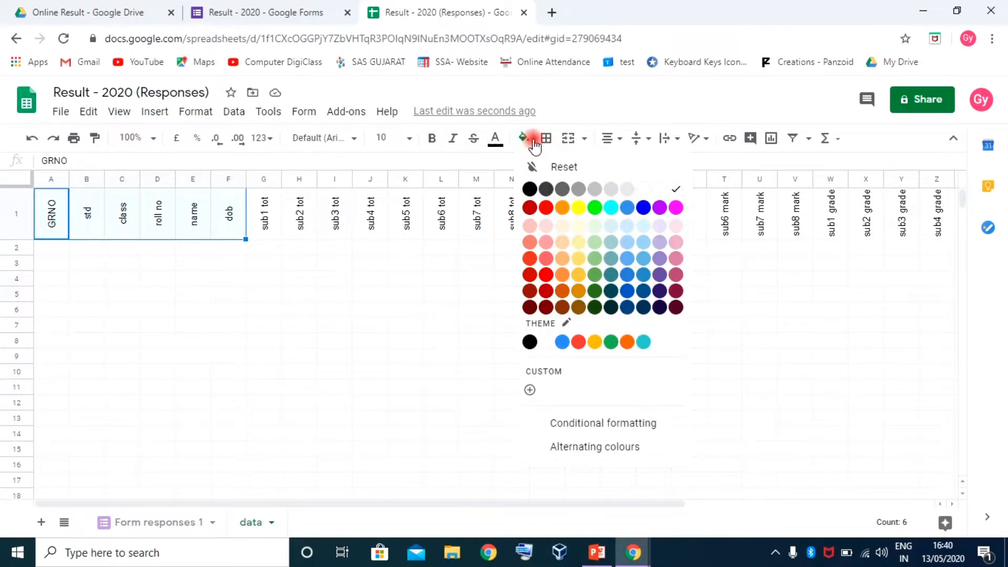
pyautogui.click(578, 243)
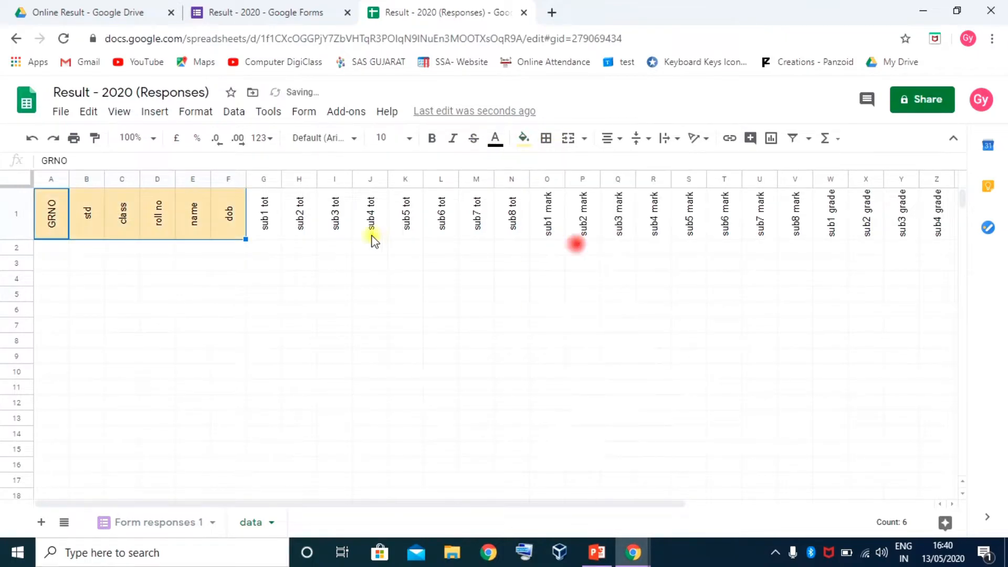
pyautogui.moveTo(265, 218); pyautogui.dragTo(524, 225)
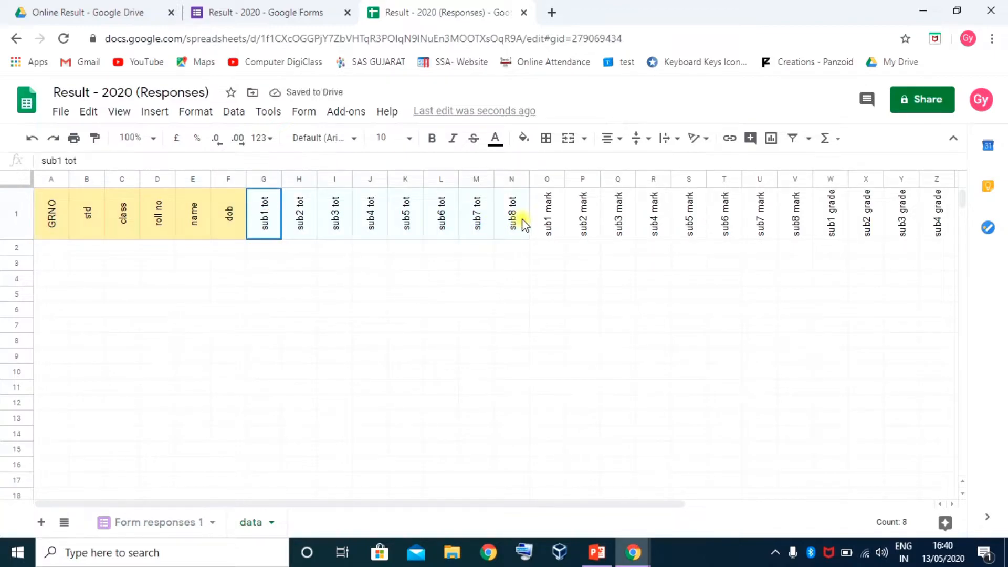
pyautogui.click(524, 139)
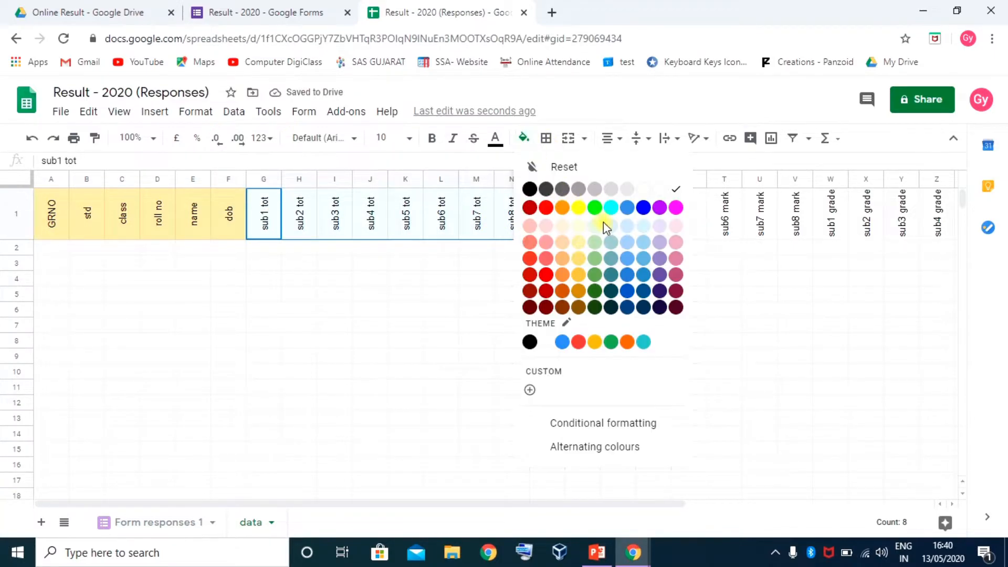
pyautogui.click(628, 228)
# Fill the mark headers light red and the grade headers light green
pyautogui.moveTo(549, 214); pyautogui.dragTo(794, 221)
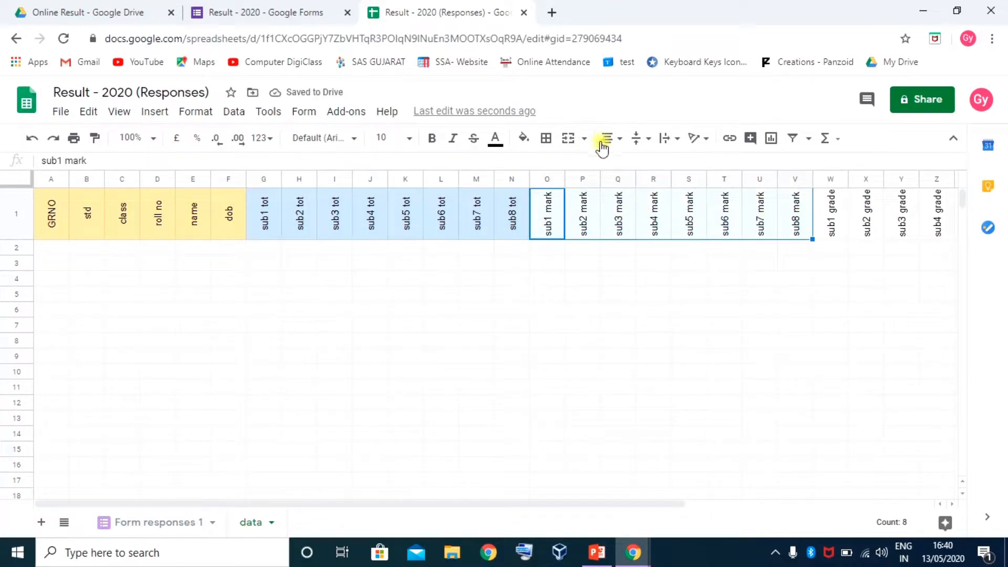
pyautogui.click(524, 138)
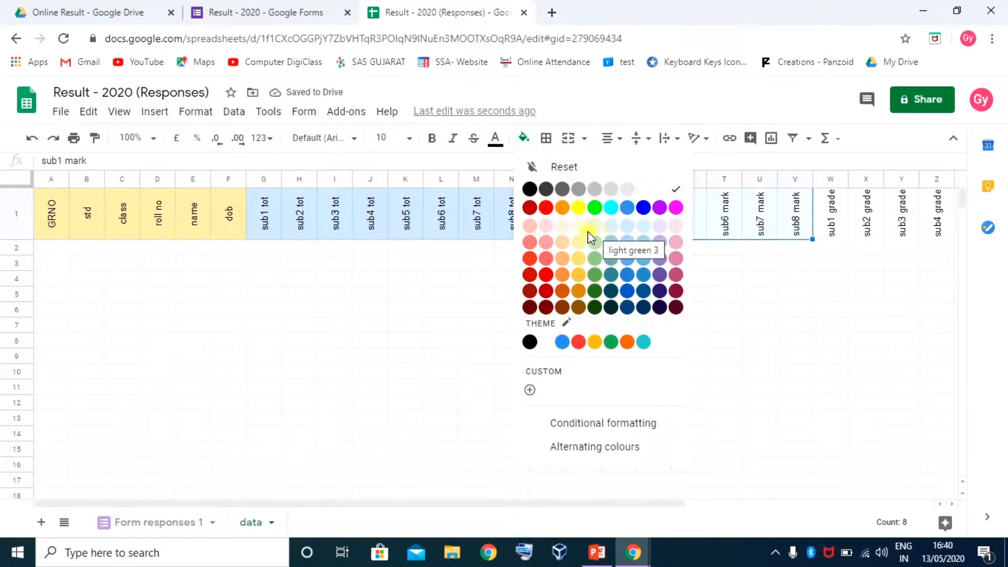
pyautogui.click(546, 227)
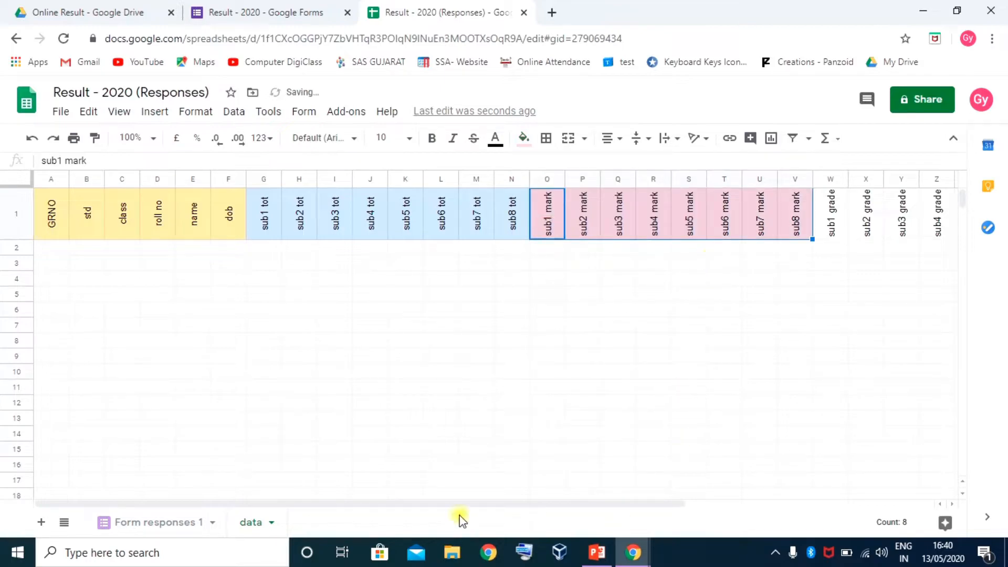
pyautogui.moveTo(386, 504); pyautogui.dragTo(602, 504)
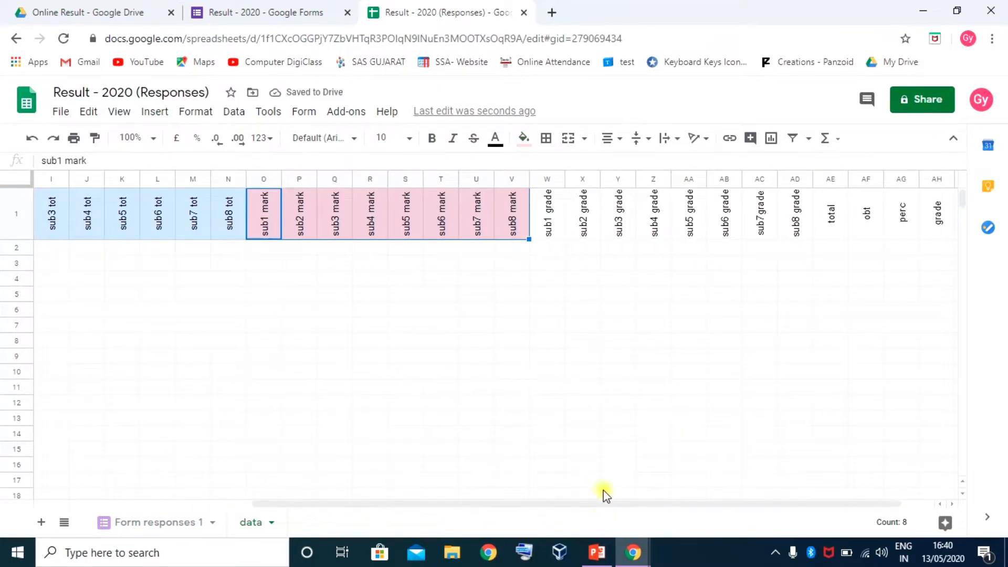
pyautogui.click(552, 208)
pyautogui.keyDown('shift'); pyautogui.click(794, 216); pyautogui.keyUp('shift')
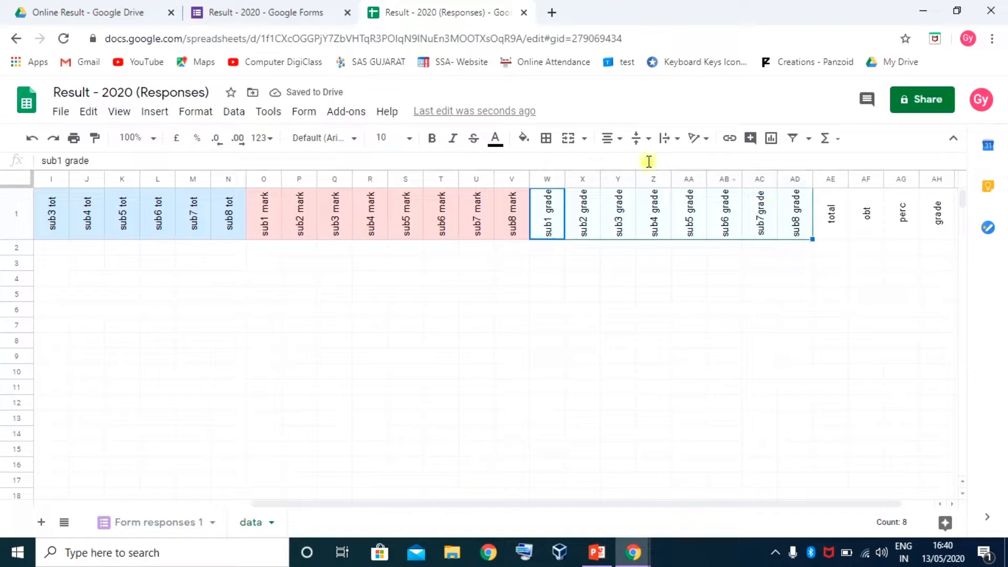
pyautogui.click(523, 139)
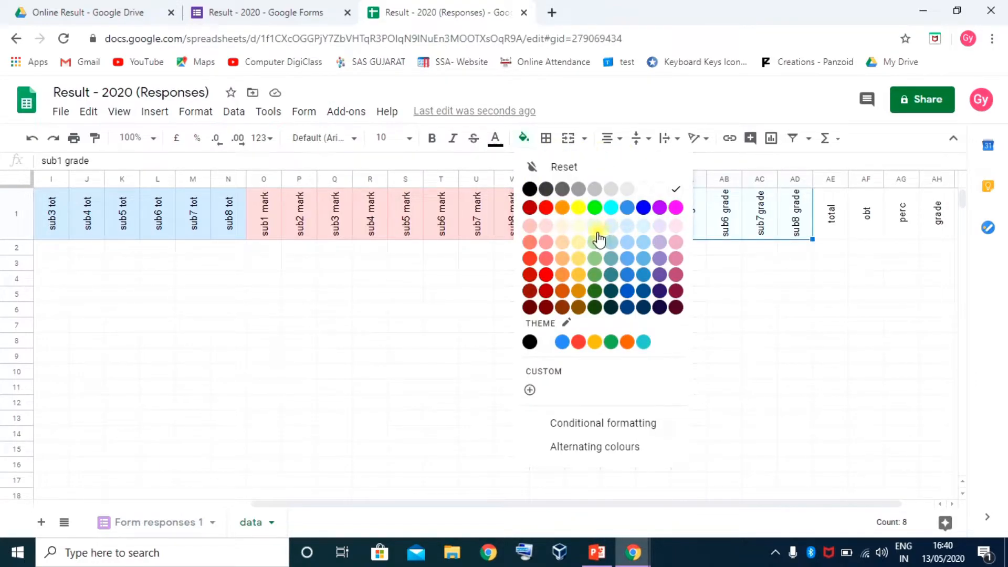
pyautogui.click(594, 227)
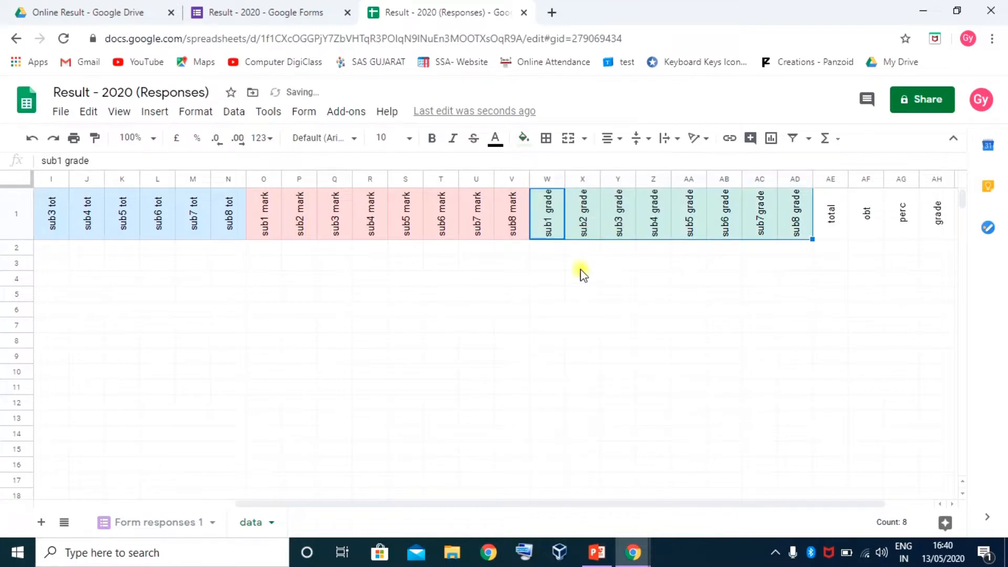
# Fill the total through atten headers light orange
pyautogui.moveTo(413, 502); pyautogui.dragTo(578, 501)
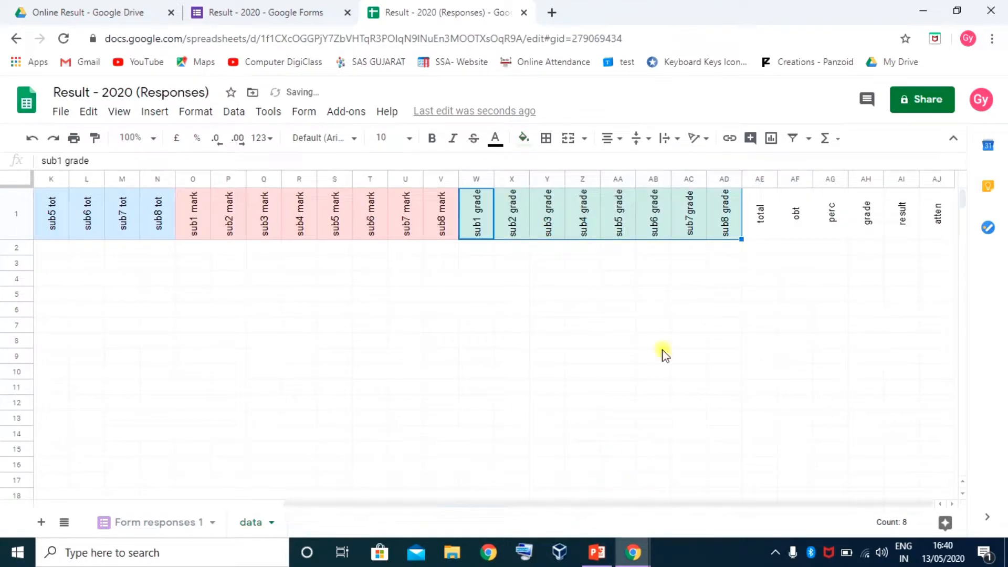
pyautogui.click(756, 211)
pyautogui.keyDown('shift'); pyautogui.click(938, 212); pyautogui.keyUp('shift')
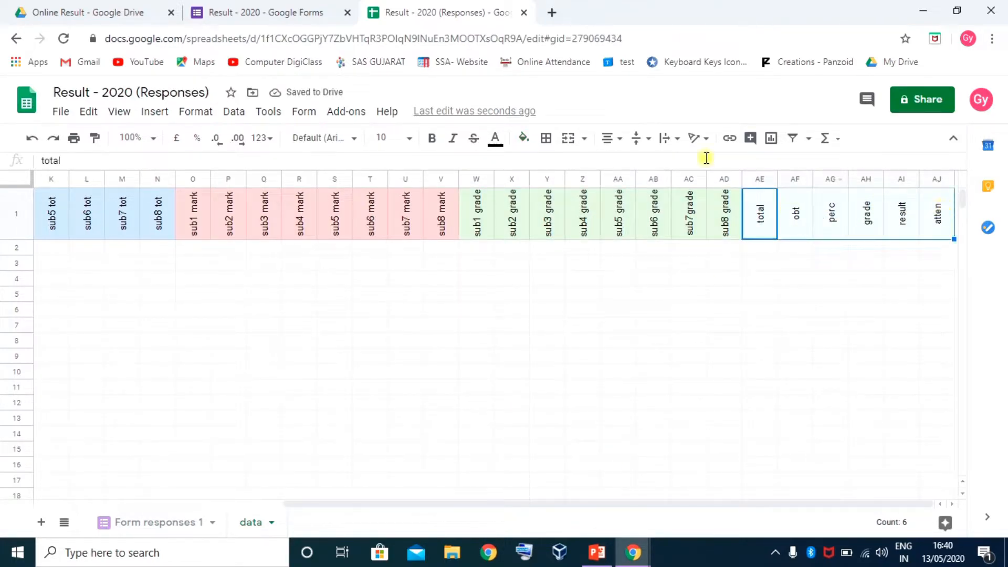
pyautogui.click(523, 139)
pyautogui.click(579, 242)
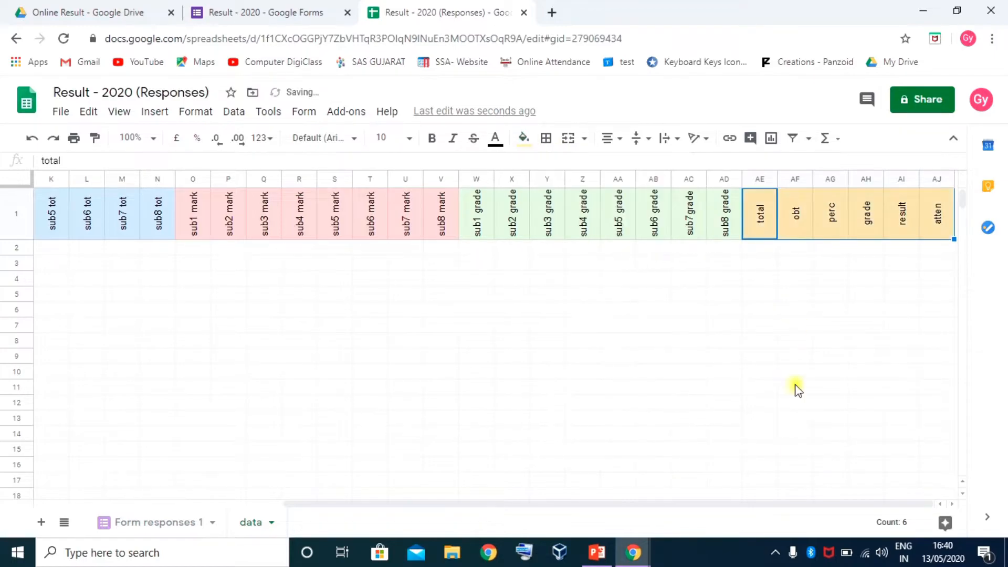
pyautogui.moveTo(462, 504); pyautogui.dragTo(126, 507)
pyautogui.click(56, 251)
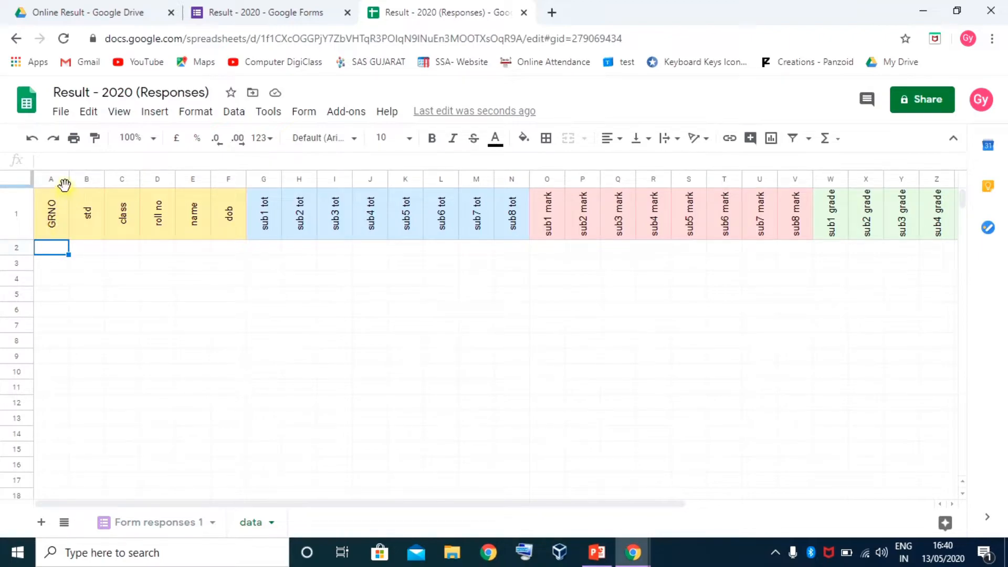
# Widen the GRNO, name and dob columns by dragging their header borders
pyautogui.moveTo(68, 181); pyautogui.dragTo(139, 181)
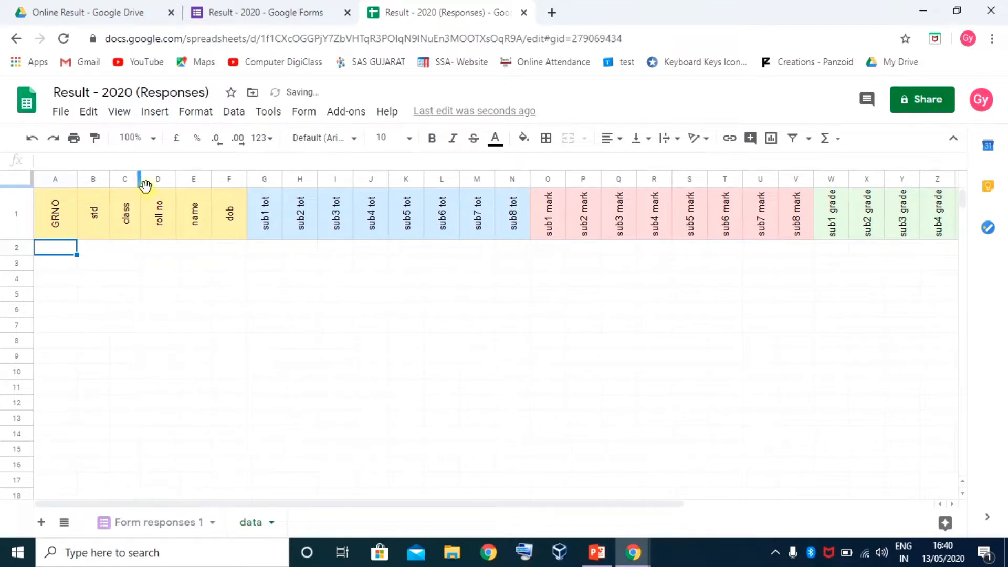
pyautogui.rightClick(167, 181)
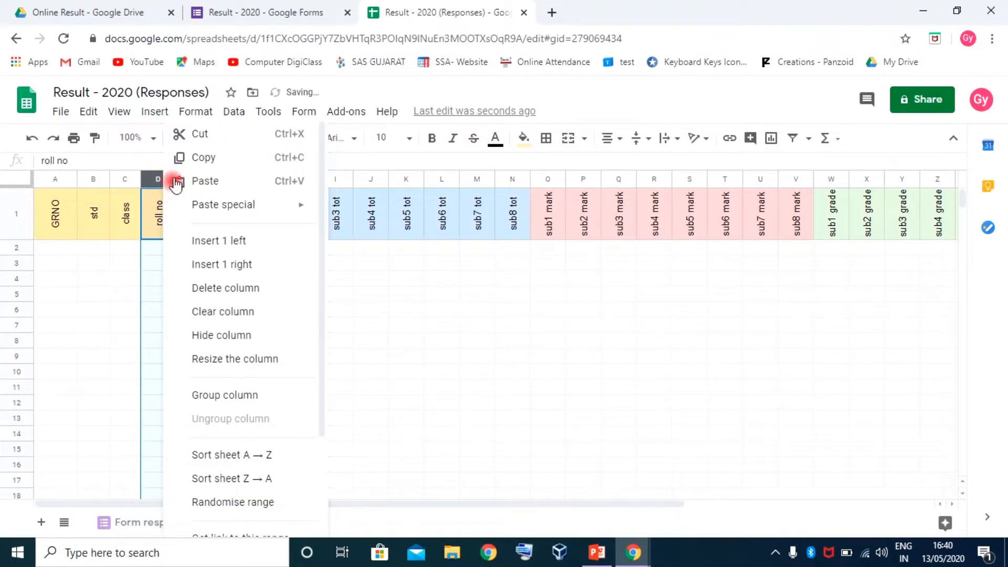
pyautogui.click(122, 181)
pyautogui.moveTo(175, 180); pyautogui.dragTo(282, 182)
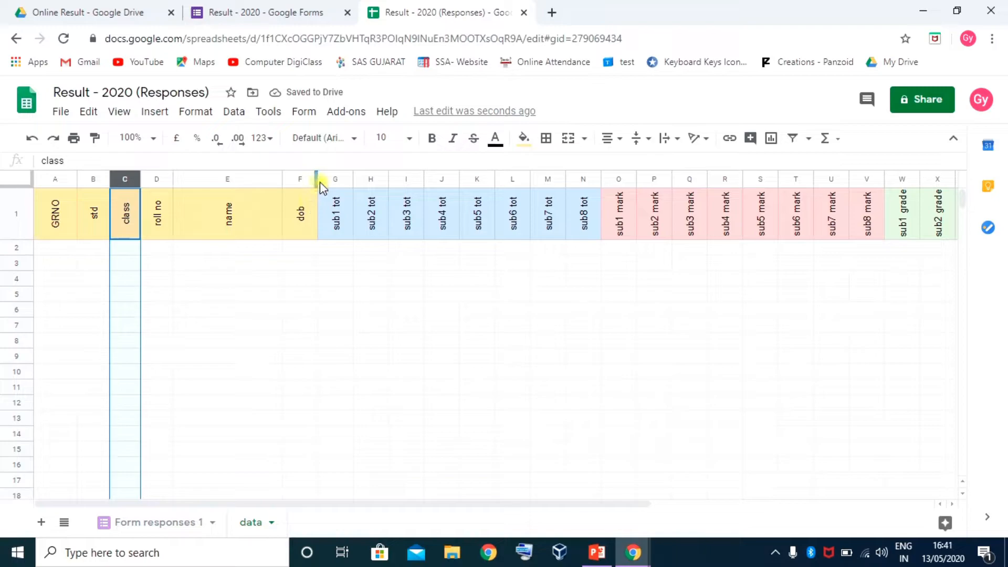
pyautogui.moveTo(315, 180); pyautogui.dragTo(342, 180)
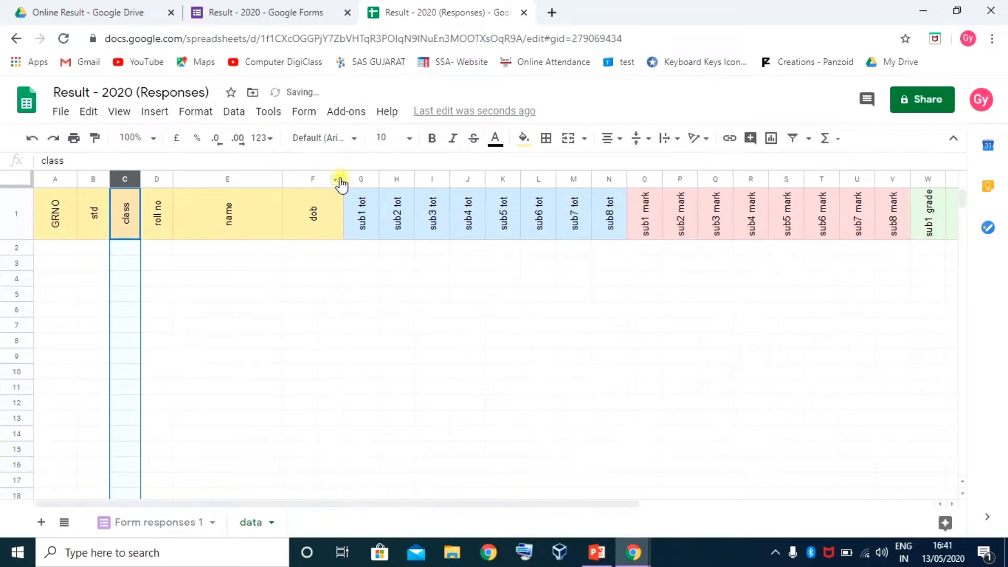
pyautogui.click(42, 219)
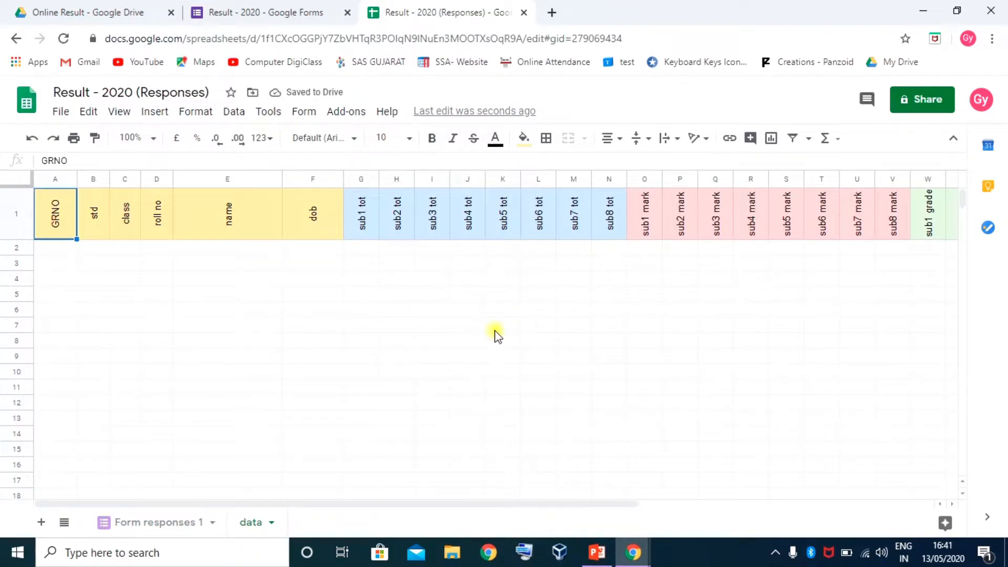
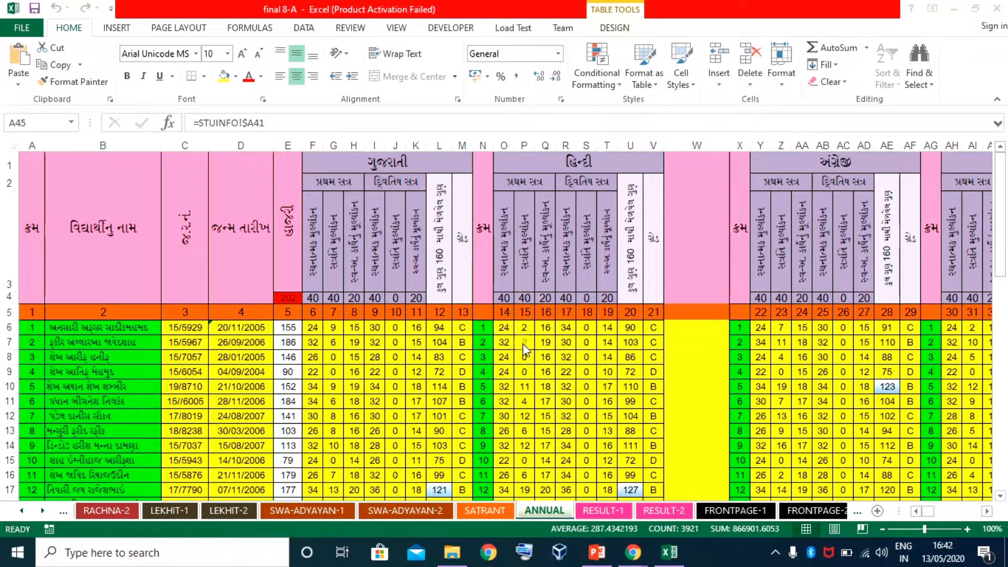
# Review the ANNUAL sheet formulas for marks, totals, name, birth date and GR number
pyautogui.click(511, 381)
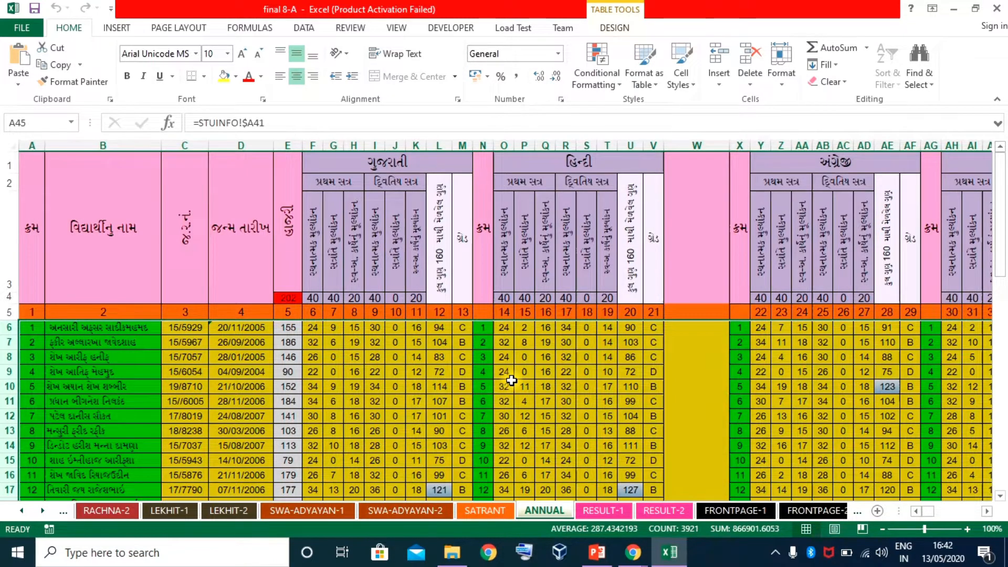
pyautogui.click(510, 384)
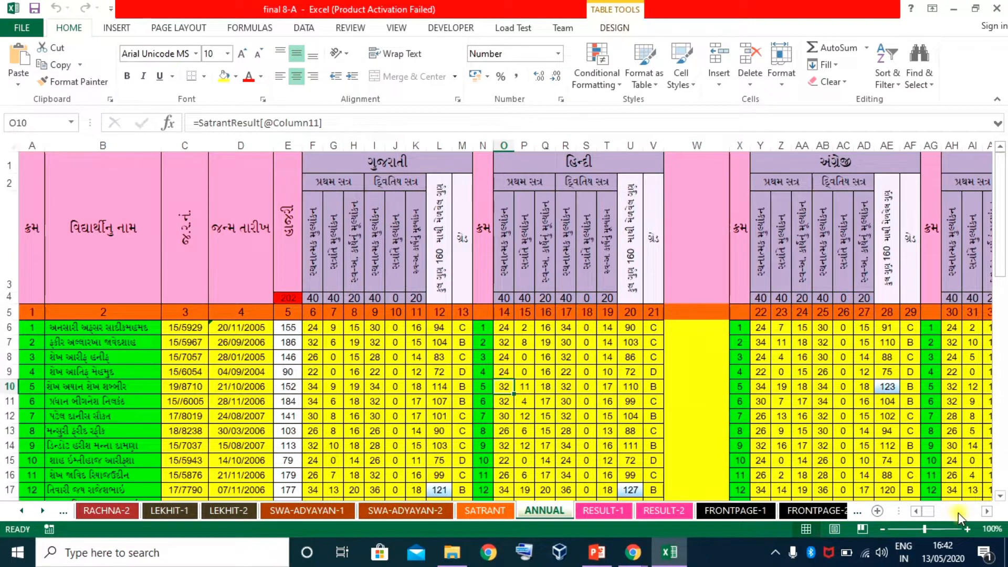
pyautogui.click(987, 512)
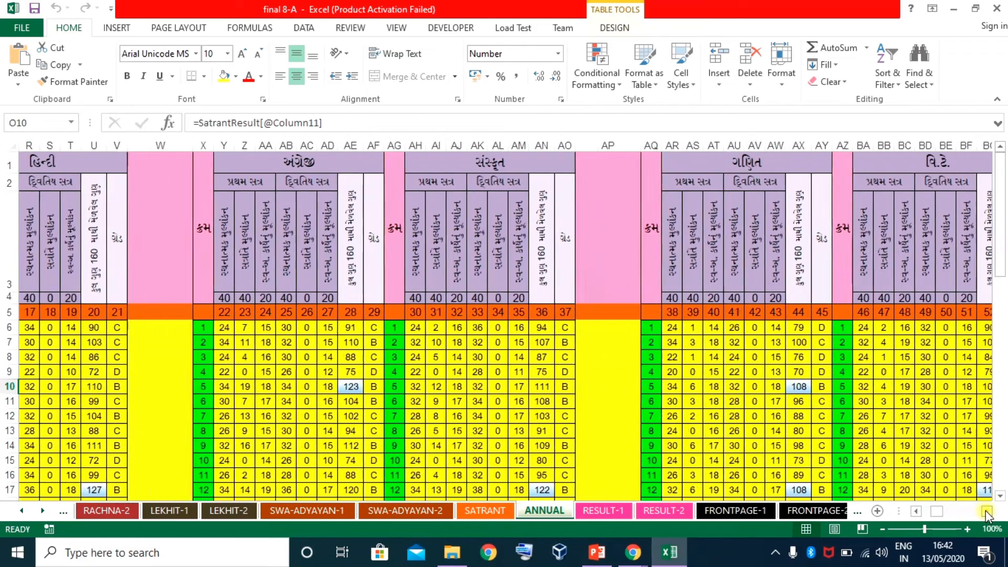
pyautogui.moveTo(987, 511); pyautogui.dragTo(987, 512)
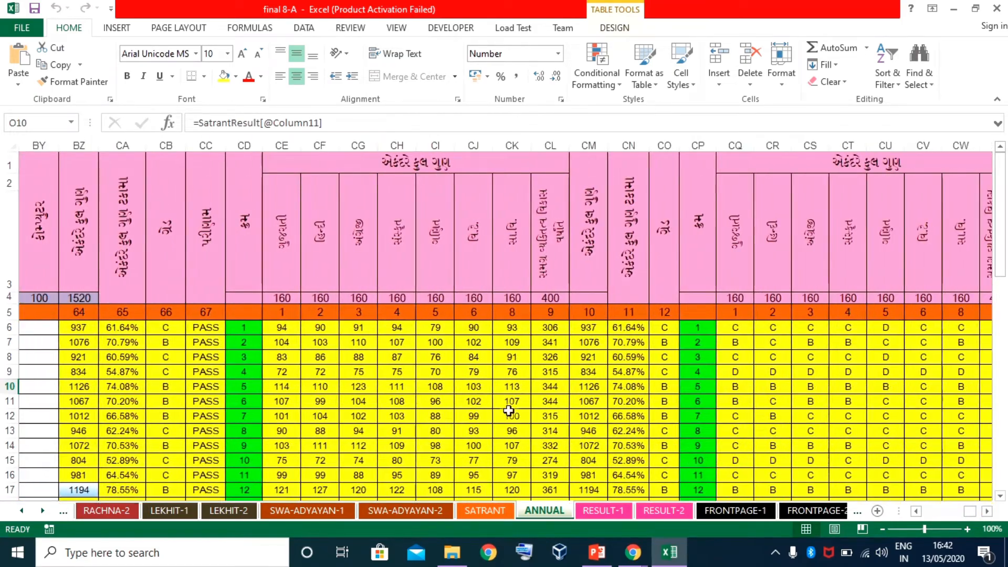
pyautogui.click(331, 358)
pyautogui.scroll(-1, 331, 356)
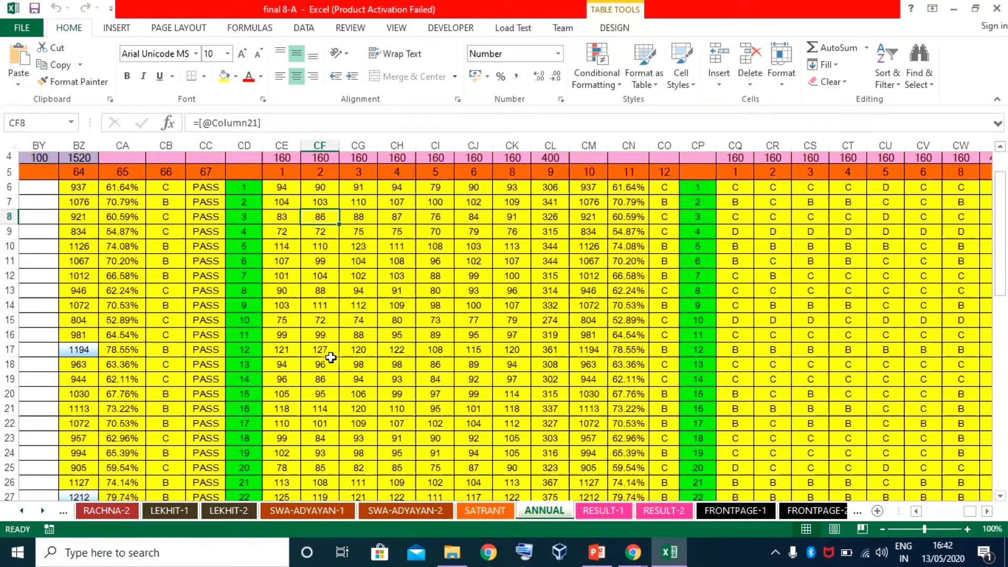
pyautogui.scroll(1, 330, 354)
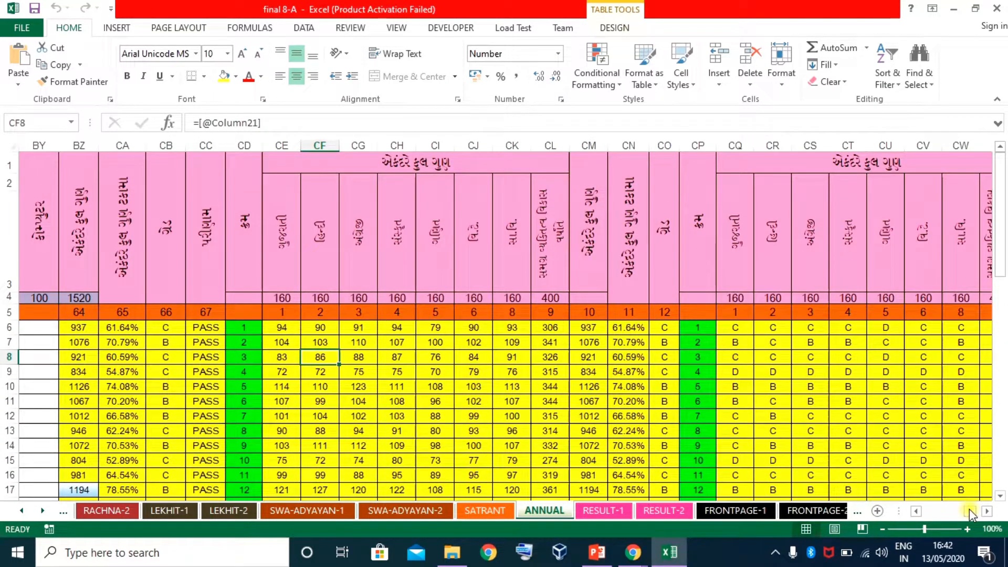
pyautogui.moveTo(971, 512); pyautogui.dragTo(921, 515)
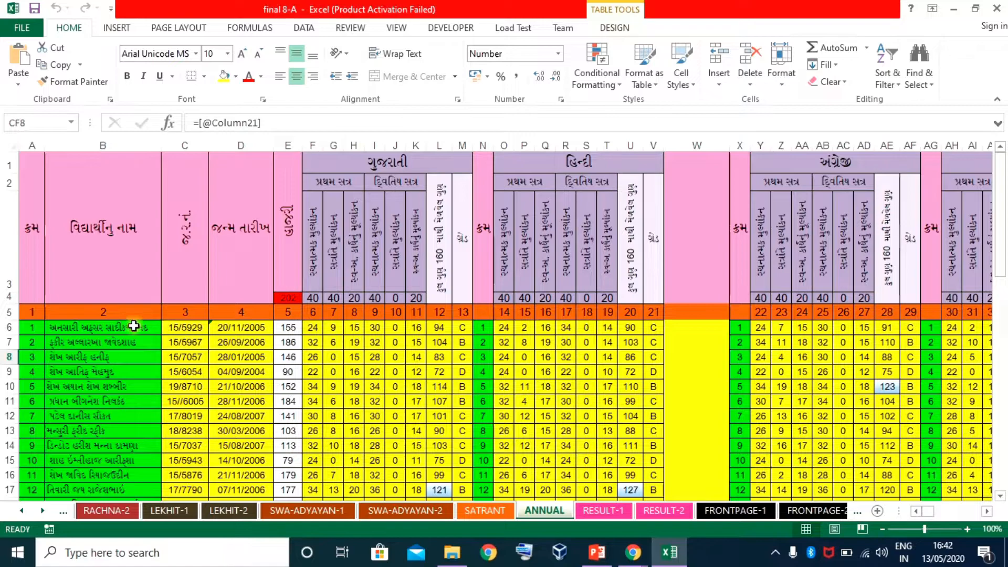
pyautogui.click(76, 332)
pyautogui.click(235, 332)
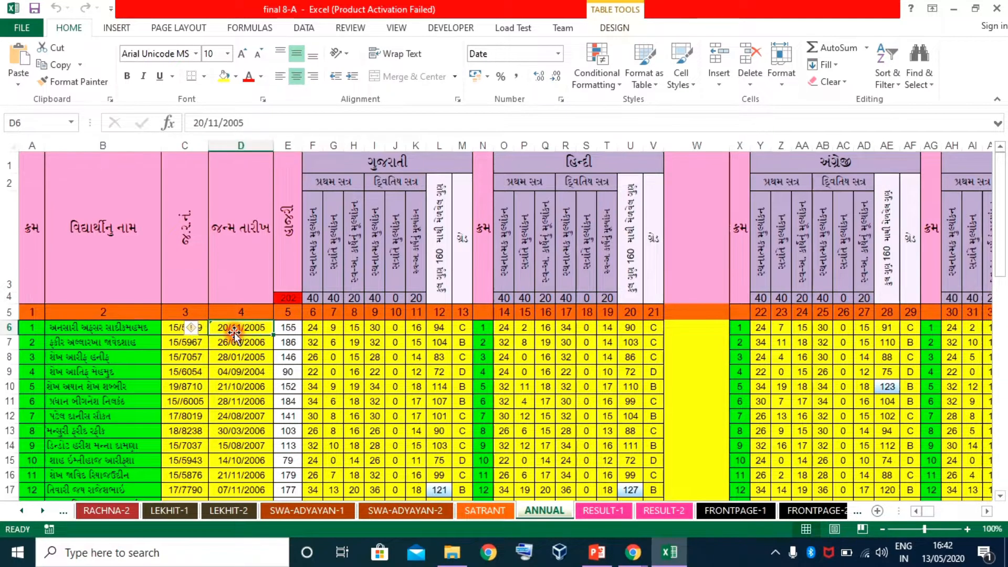
pyautogui.click(170, 327)
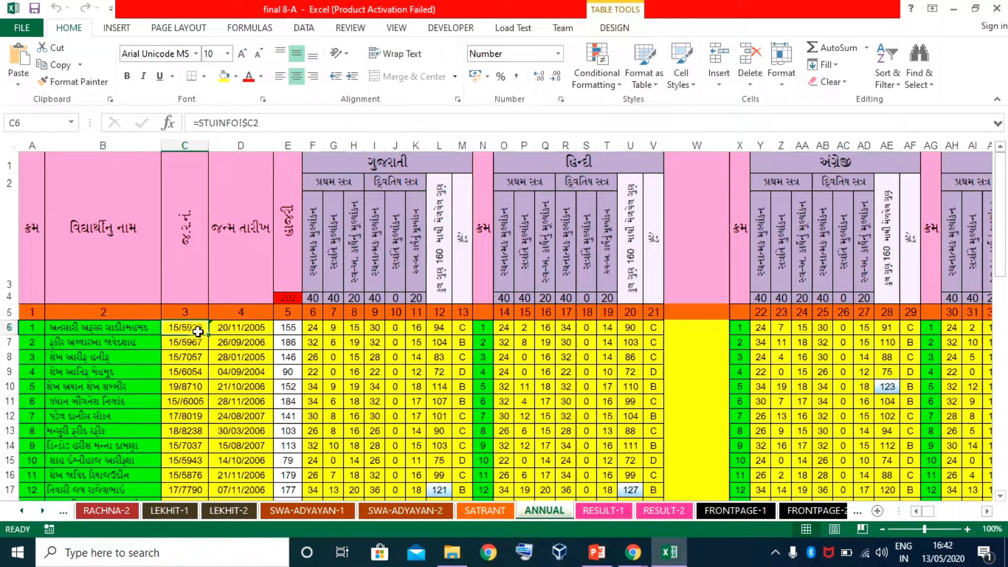
pyautogui.click(72, 328)
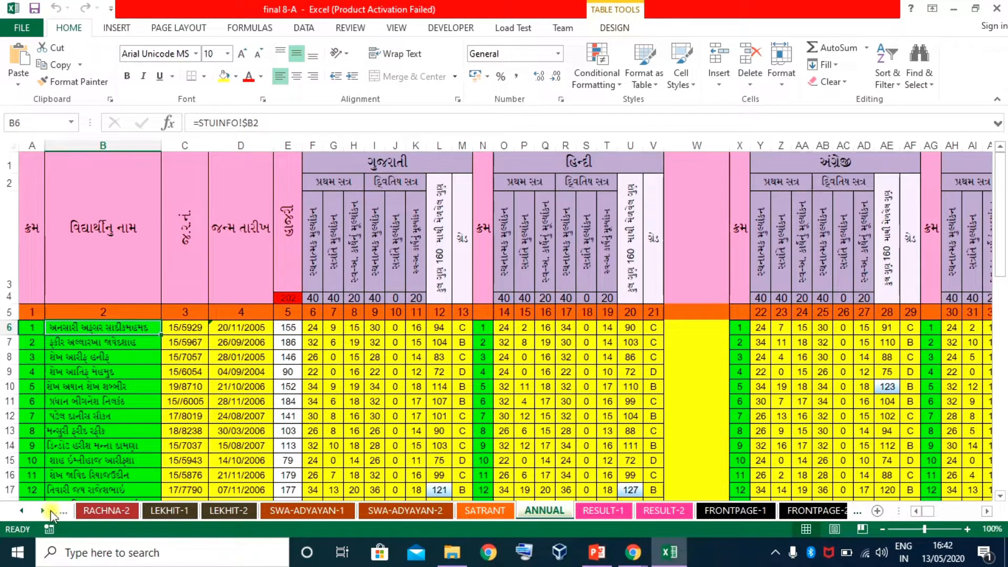
# Scroll the sheet tabs to the start and open the STUINFO sheet
pyautogui.click(19, 510)
pyautogui.click(18, 510)
pyautogui.click(19, 509)
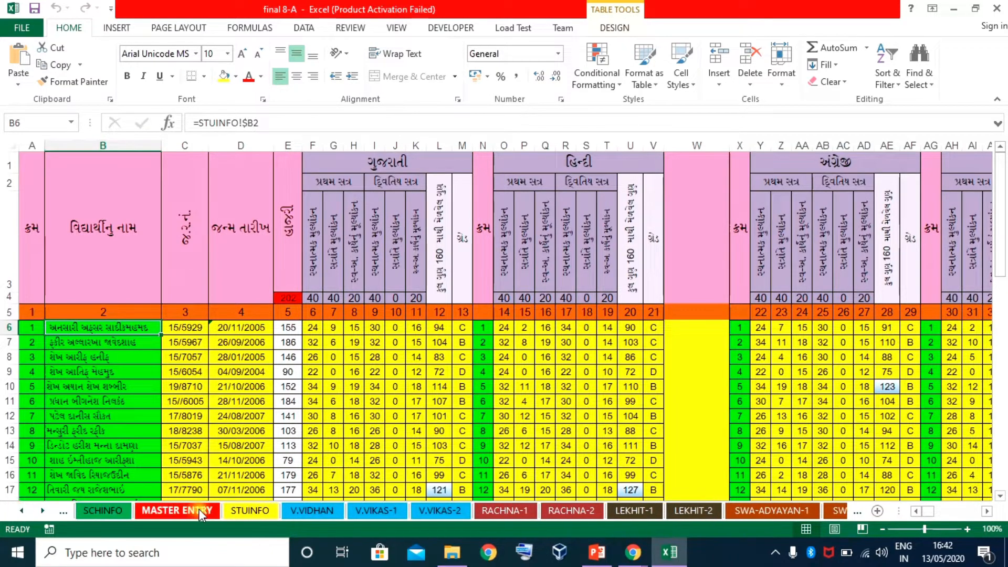
pyautogui.click(236, 511)
# Copy serial numbers 1–40 from A2:A41 of the STUINFO sheet
pyautogui.scroll(9, 165, 339)
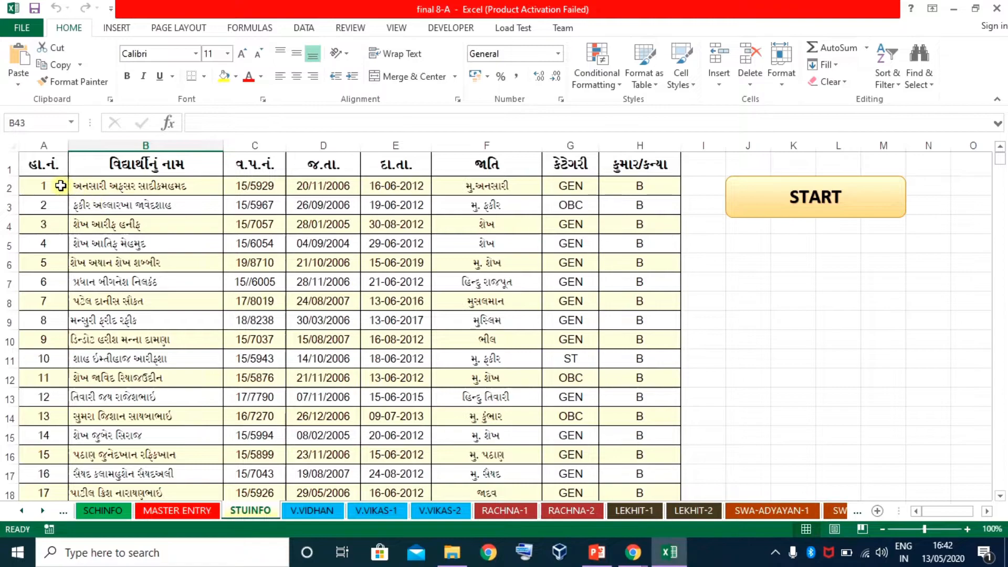
pyautogui.click(39, 187)
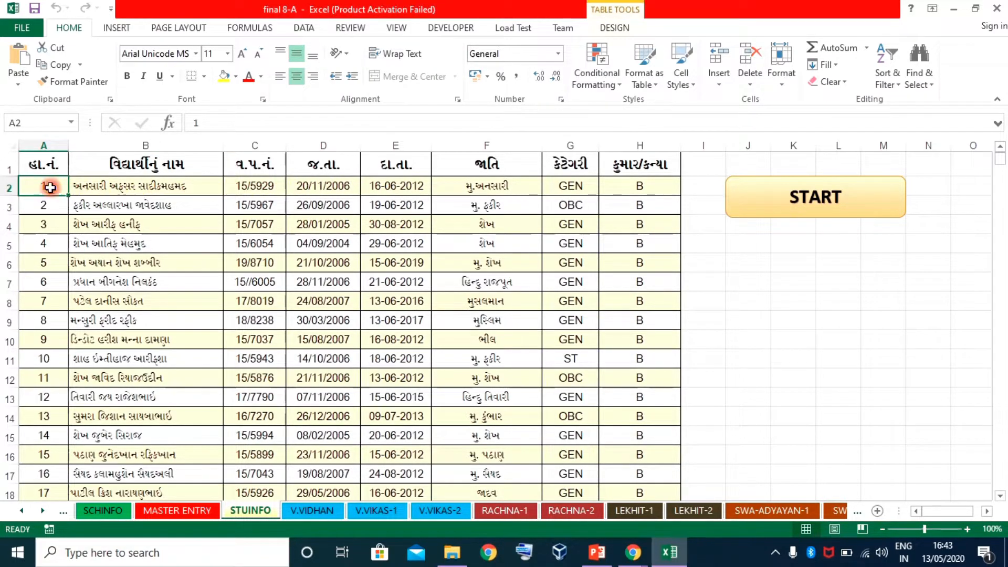
pyautogui.moveTo(50, 188); pyautogui.dragTo(45, 491)
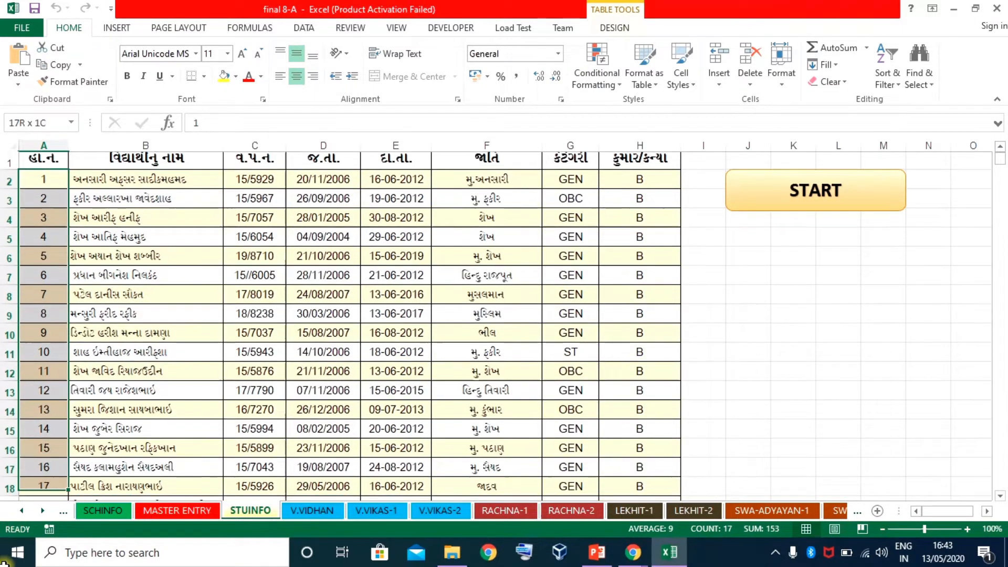
pyautogui.moveTo(3, 563); pyautogui.dragTo(40, 474)
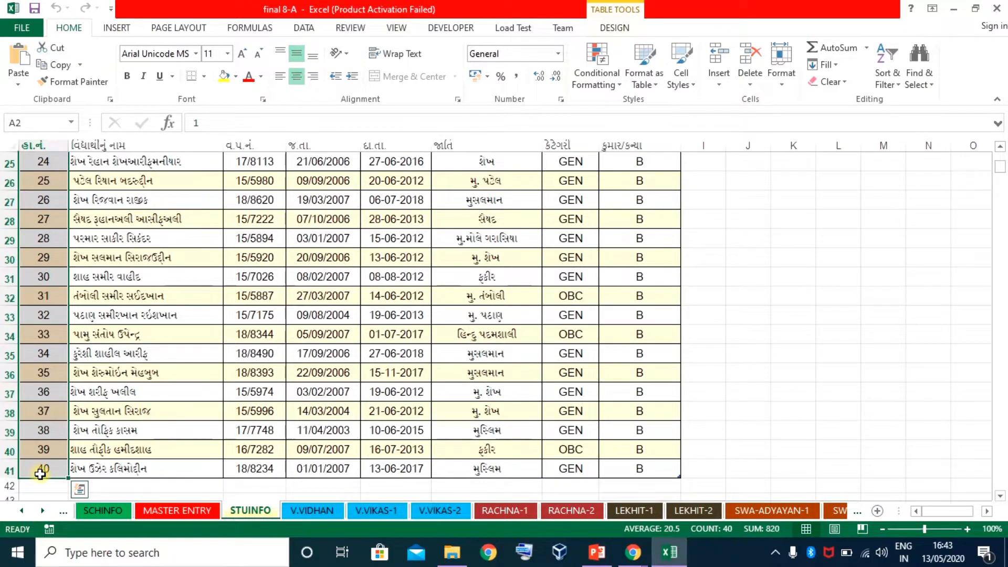
pyautogui.hotkey('ctrl', 'c')
# Switch to the Chrome window showing the Google Sheets results spreadsheet
pyautogui.hotkey('alt', 'Tab')
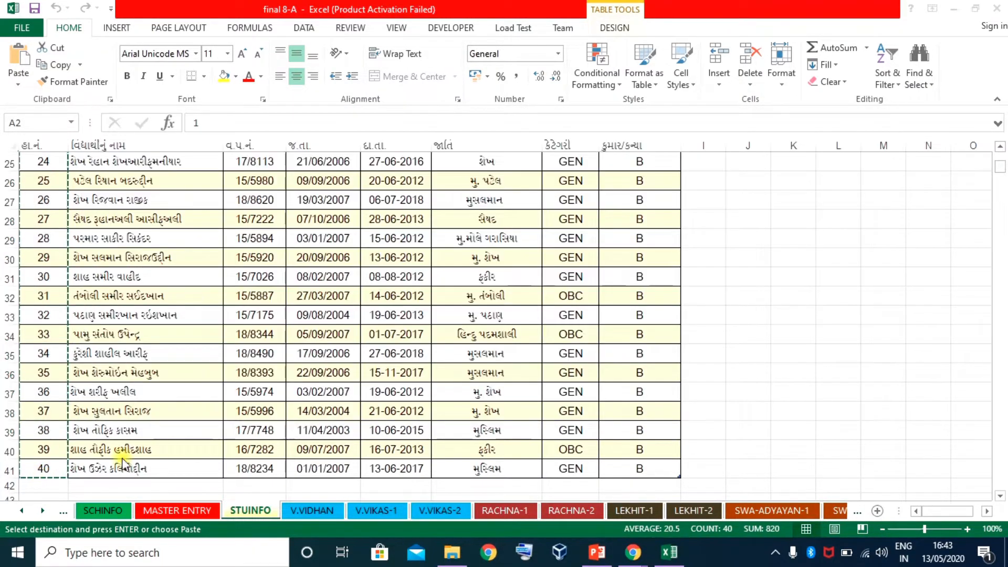
pyautogui.hotkey('alt', 'Tab')
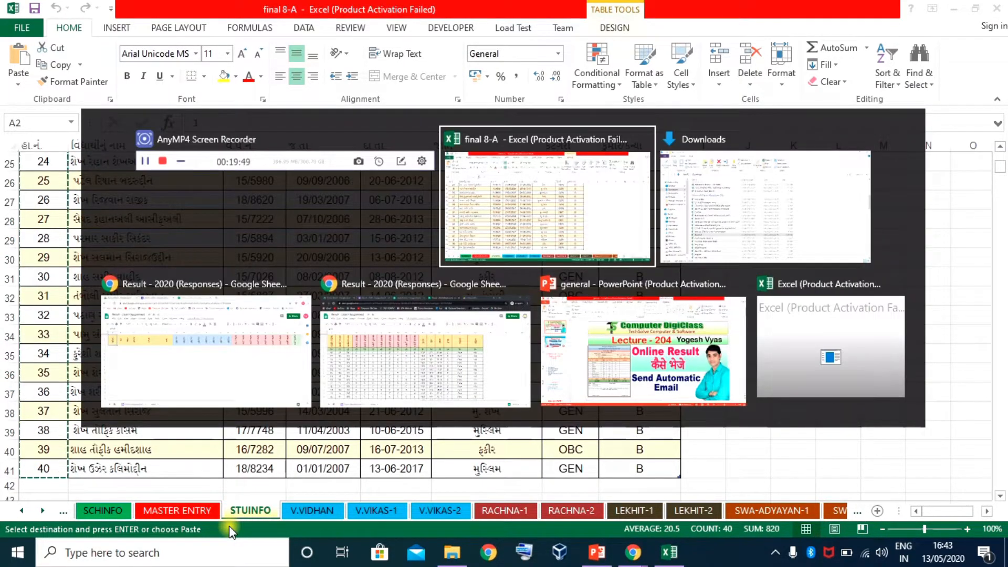
pyautogui.hotkey('alt', 'Tab')
pyautogui.hotkey('alt', 'Tab')
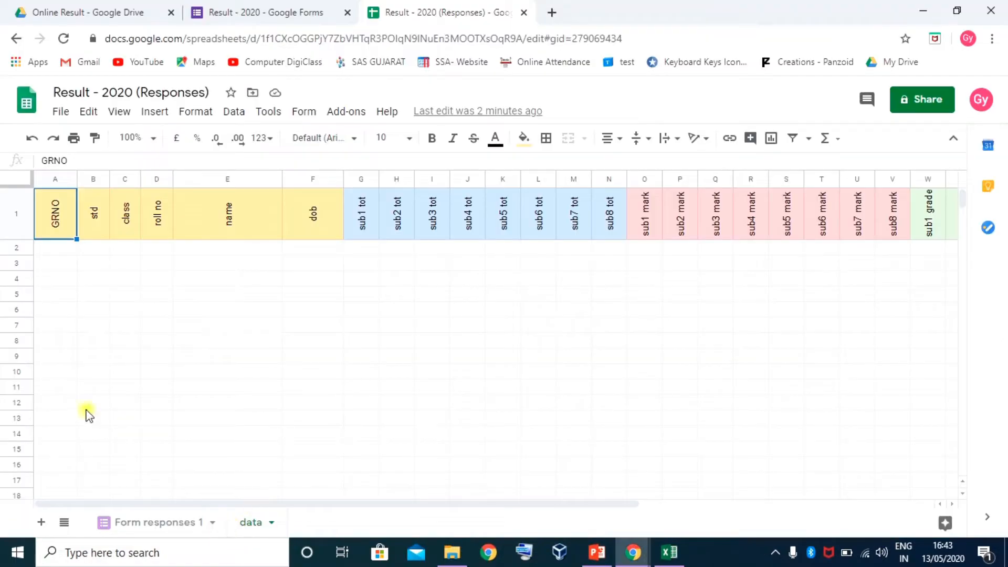
# Paste the serial numbers 1–40 into the roll no column starting at D2
pyautogui.click(83, 250)
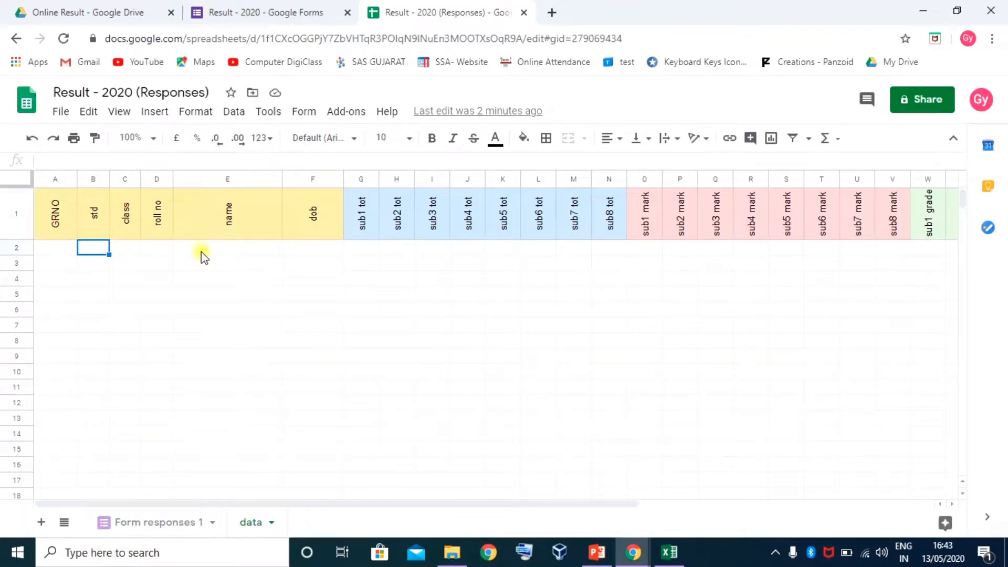
pyautogui.click(155, 249)
pyautogui.hotkey('ctrl', 'v')
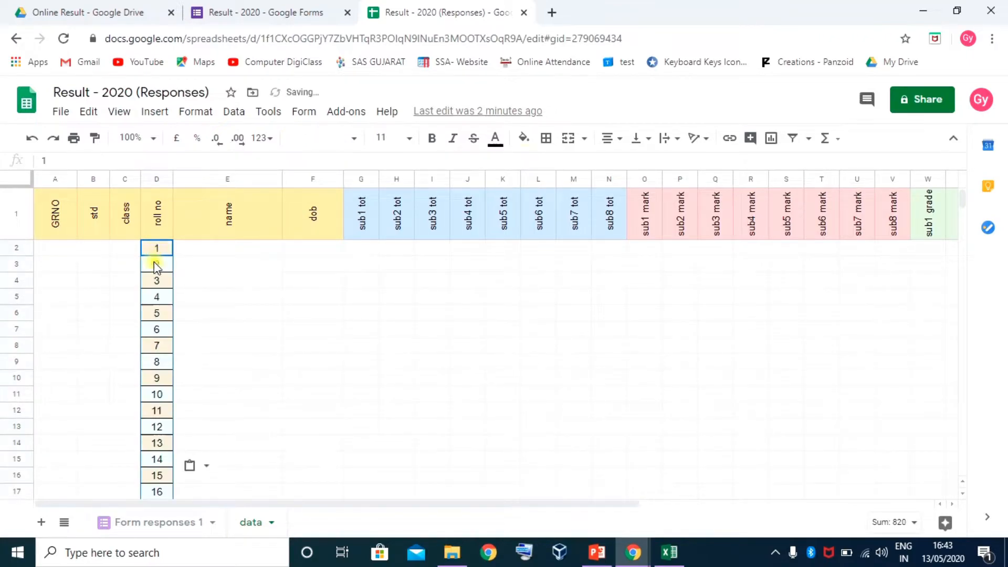
# Enter std 8 and class A in row 2 and fill them down to row 41
pyautogui.click(99, 250)
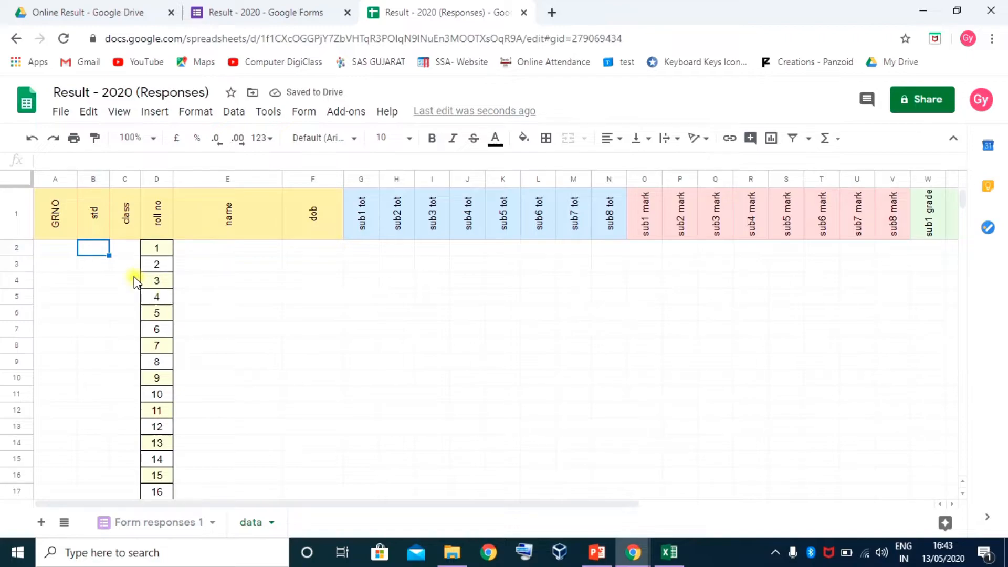
pyautogui.press('Tab')
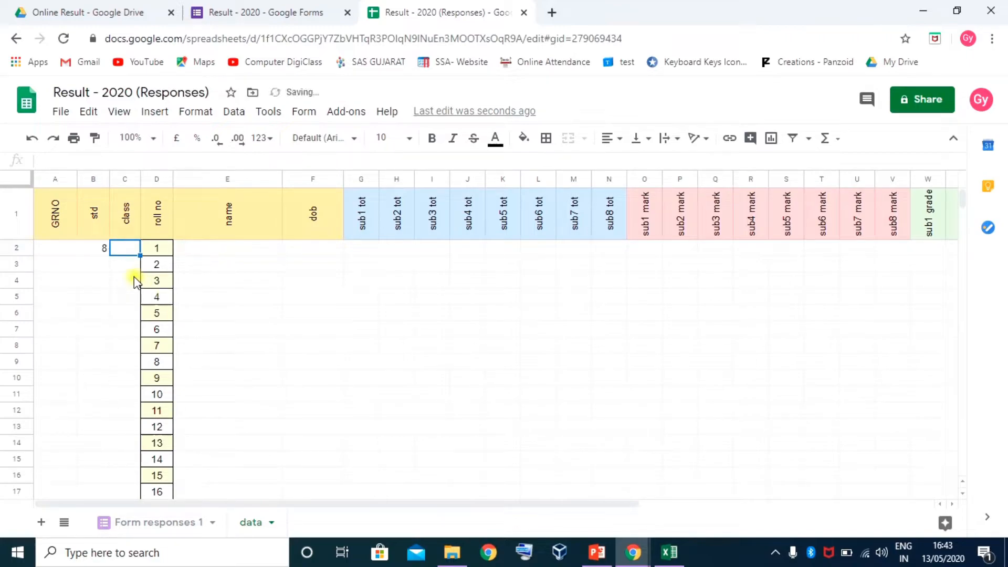
pyautogui.press('capslock')
pyautogui.press('capslock')
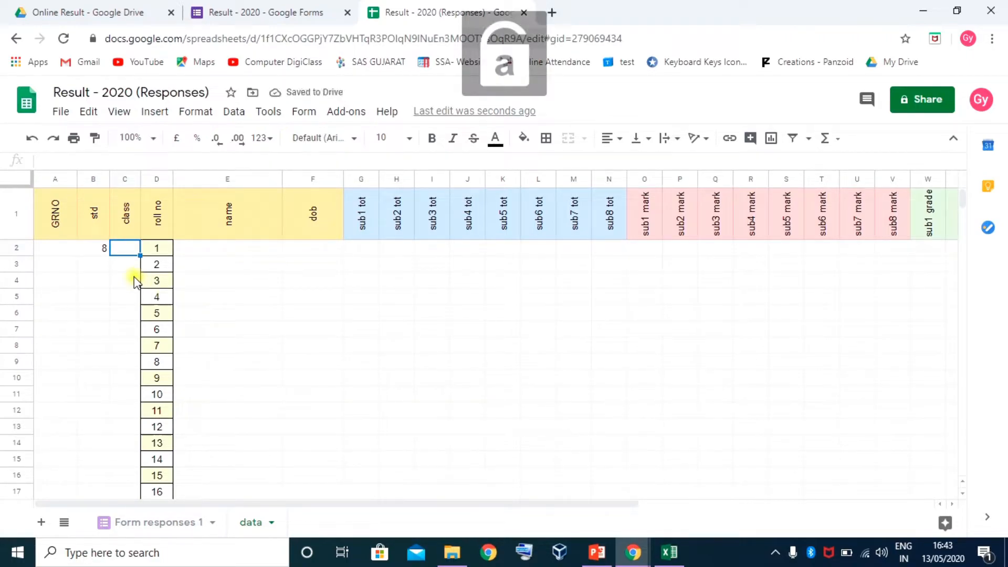
pyautogui.write('A')
pyautogui.press('Return')
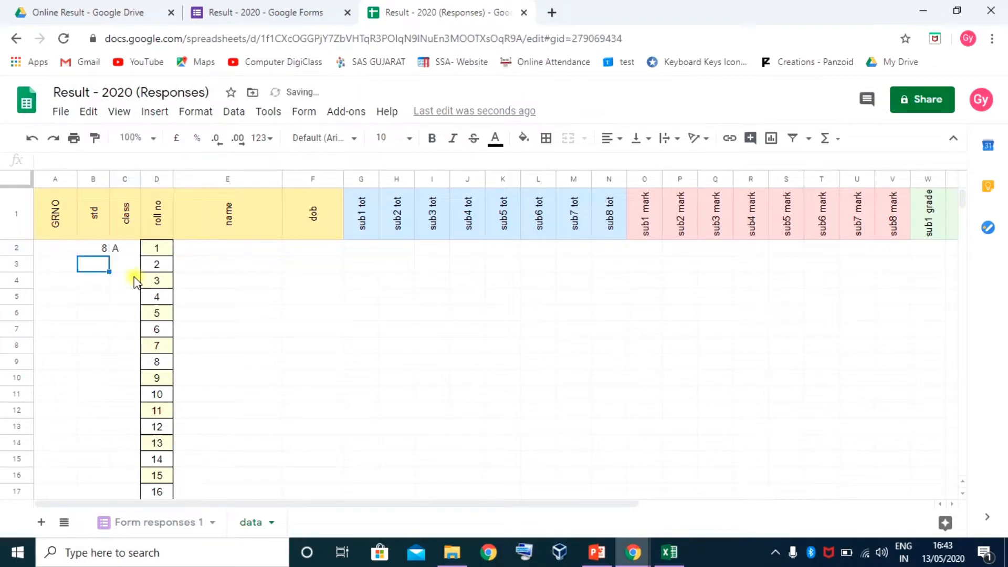
pyautogui.moveTo(100, 253); pyautogui.dragTo(131, 256)
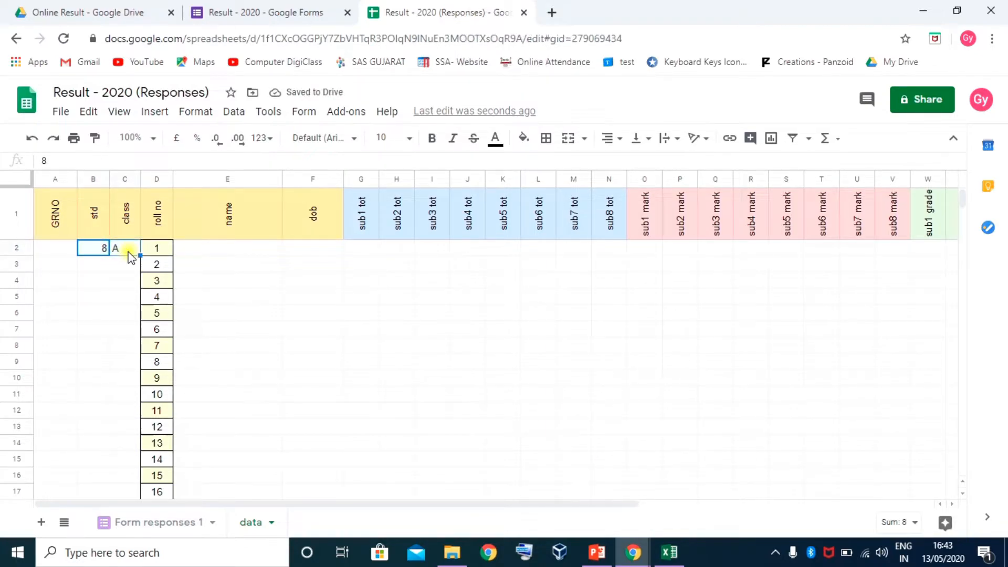
pyautogui.hotkey('ctrl', 'shift', 'Down')
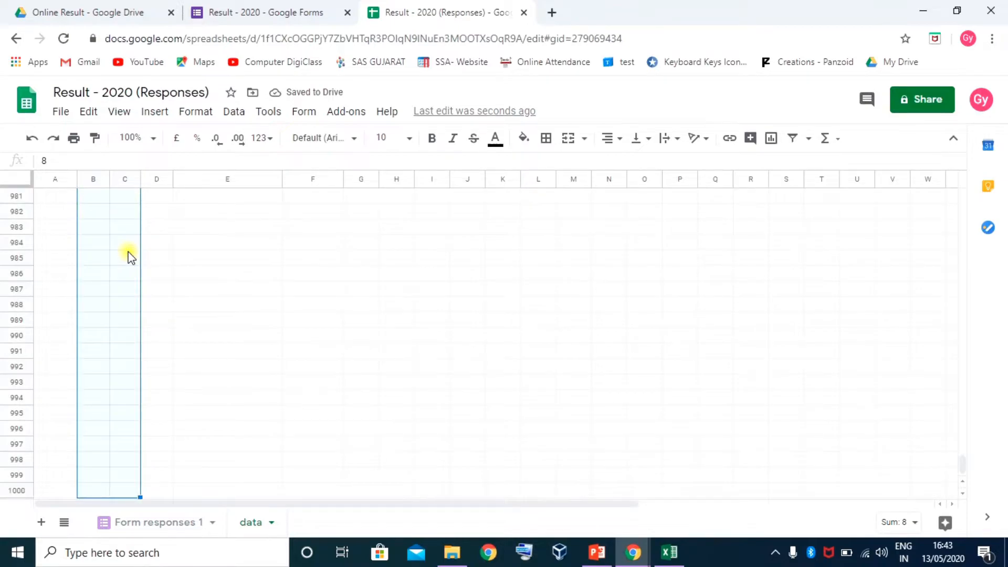
pyautogui.hotkey('ctrl', 'shift', 'Up')
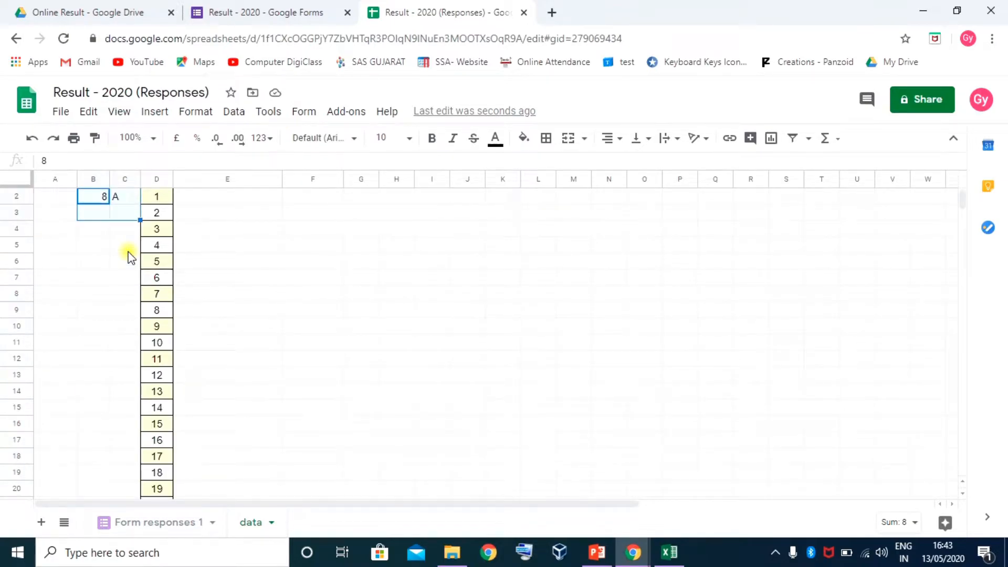
pyautogui.hotkey('shift', 'Down')
pyautogui.hotkey('shift', 'Down')
pyautogui.hotkey('shift', 'Down')
pyautogui.hotkey('shift', 'Down')
pyautogui.hotkey('shift', 'Down')
pyautogui.hotkey('shift', 'Down')
pyautogui.hotkey('shift', 'Down')
pyautogui.hotkey('shift', 'Down')
pyautogui.hotkey('shift', 'Down')
pyautogui.hotkey('shift', 'Down')
pyautogui.hotkey('shift', 'Down')
pyautogui.hotkey('shift', 'Down')
pyautogui.hotkey('shift', 'Down')
pyautogui.hotkey('shift', 'Down')
pyautogui.hotkey('shift', 'Down')
pyautogui.hotkey('shift', 'Down')
pyautogui.hotkey('shift', 'Down')
pyautogui.hotkey('shift', 'Down')
pyautogui.hotkey('shift', 'Down')
pyautogui.hotkey('shift', 'Down')
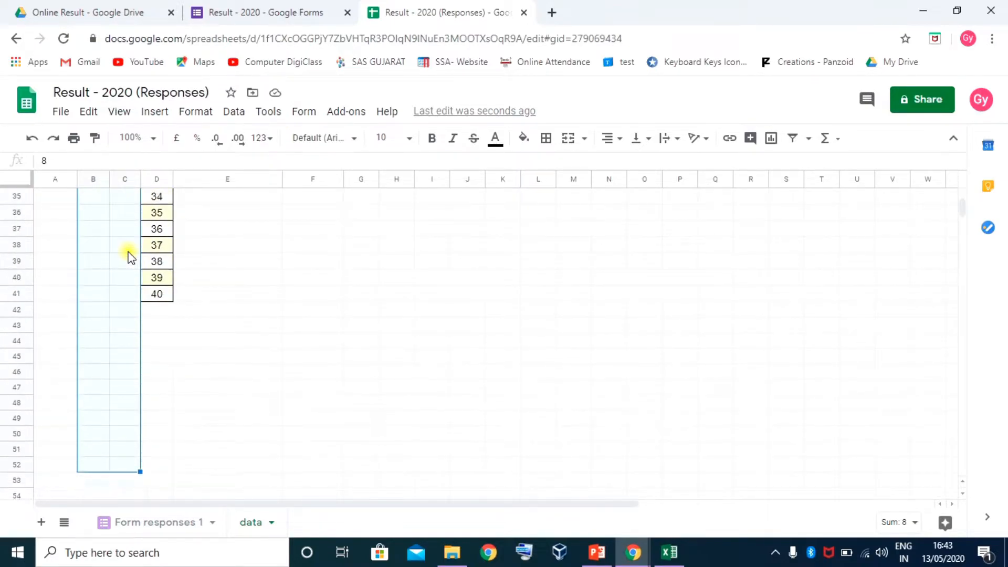
pyautogui.hotkey('shift', 'Up')
pyautogui.hotkey('shift', 'Up')
pyautogui.hotkey('shift', 'Up')
pyautogui.hotkey('shift', 'Up')
pyautogui.hotkey('shift', 'Up')
pyautogui.hotkey('shift', 'Up')
pyautogui.hotkey('shift', 'Up')
pyautogui.hotkey('shift', 'Up')
pyautogui.hotkey('shift', 'Up')
pyautogui.hotkey('shift', 'Up')
pyautogui.hotkey('shift', 'Up')
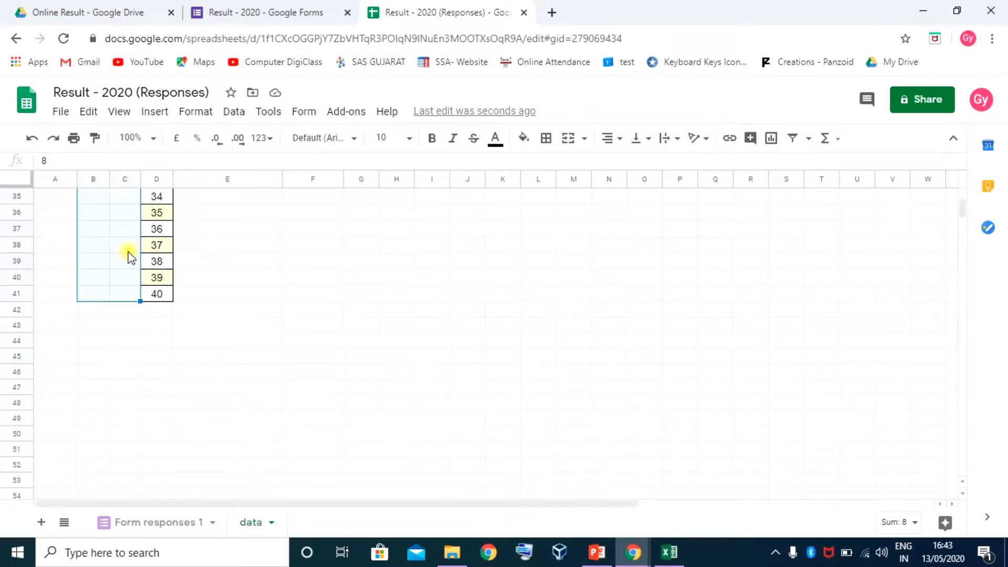
pyautogui.hotkey('ctrl', 'd')
pyautogui.scroll(10, 131, 262)
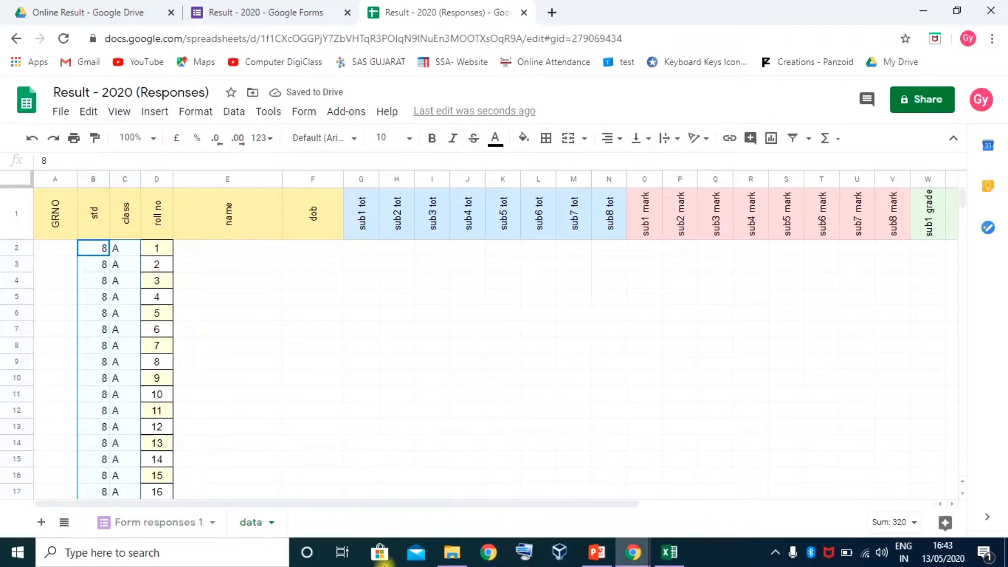
# Select the 40 student names in Excel's STUINFO list
pyautogui.click(670, 552)
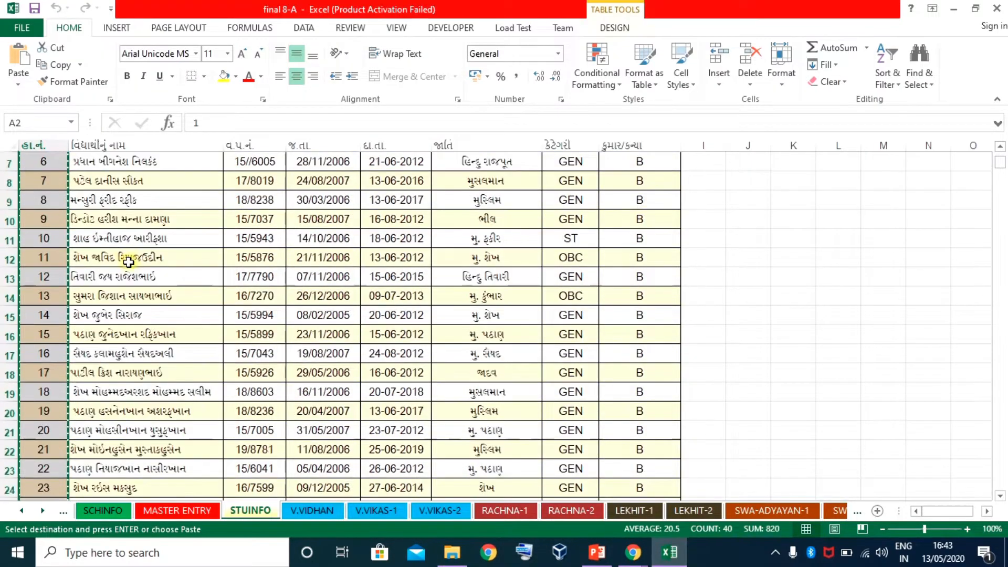
pyautogui.scroll(2, 129, 263)
pyautogui.click(115, 189)
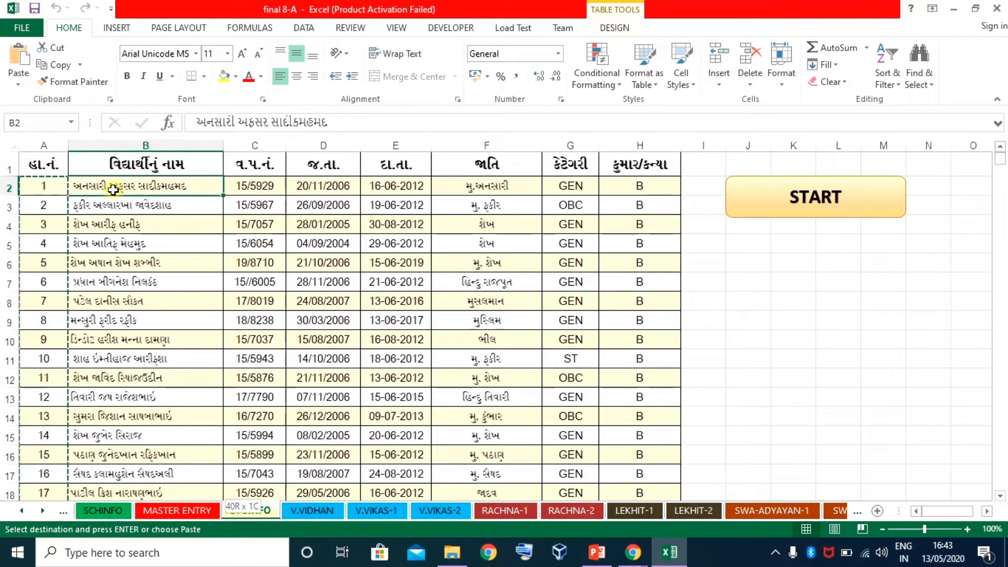
pyautogui.hotkey('ctrl', 'shift', 'Down')
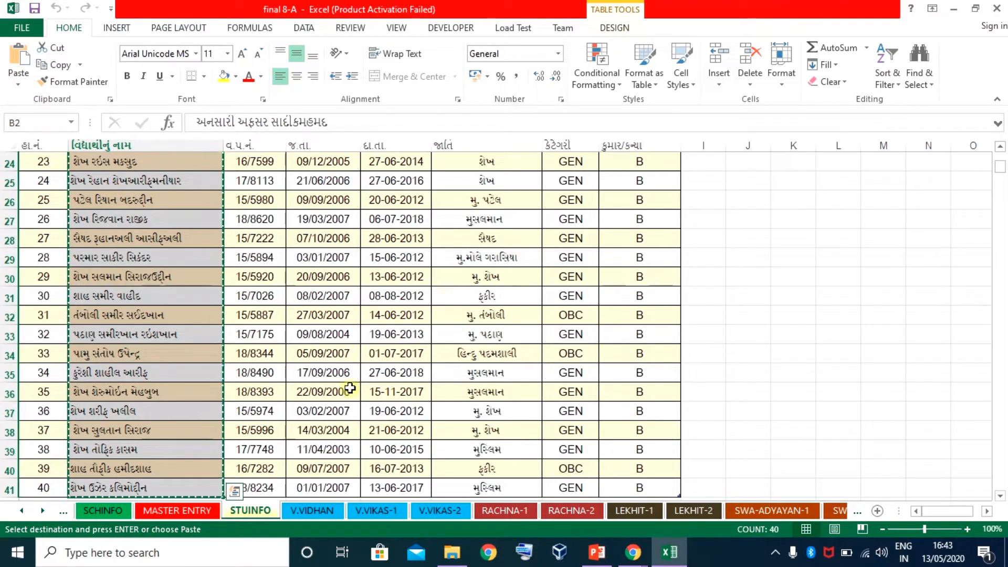
# Paste the 40 names into the data sheet's name column at E2 and autofit its width
pyautogui.click(633, 552)
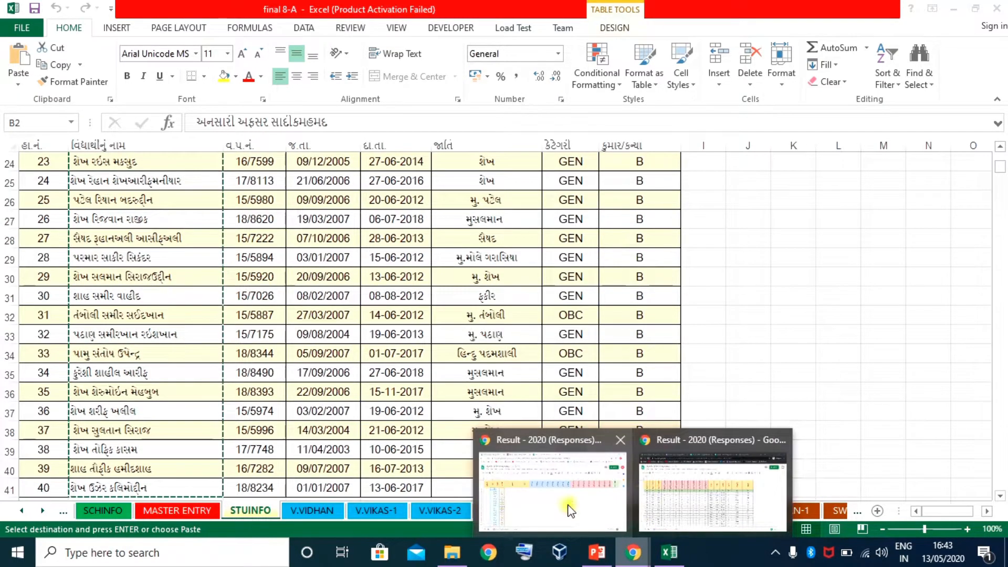
pyautogui.click(569, 510)
pyautogui.click(212, 250)
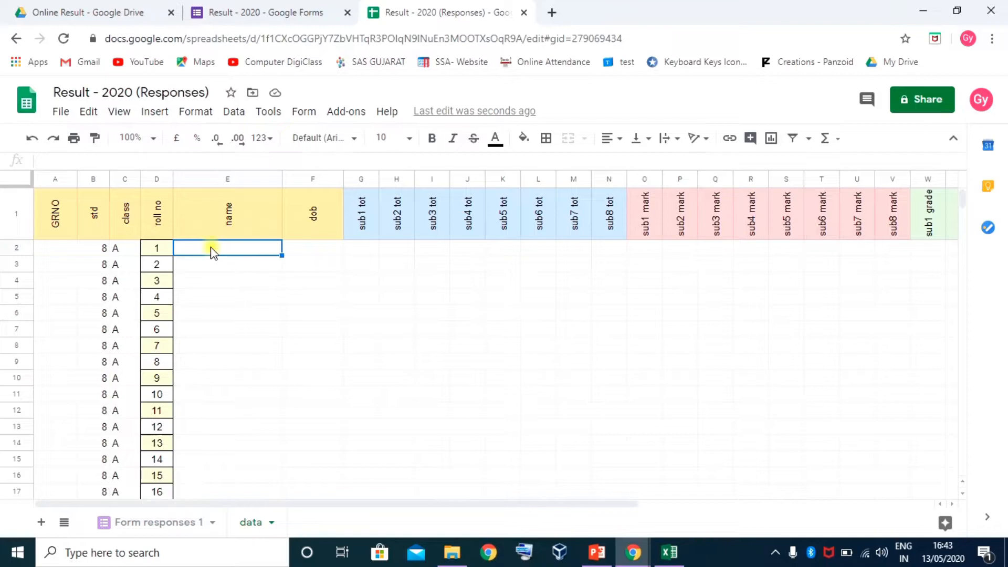
pyautogui.hotkey('ctrl', 'v')
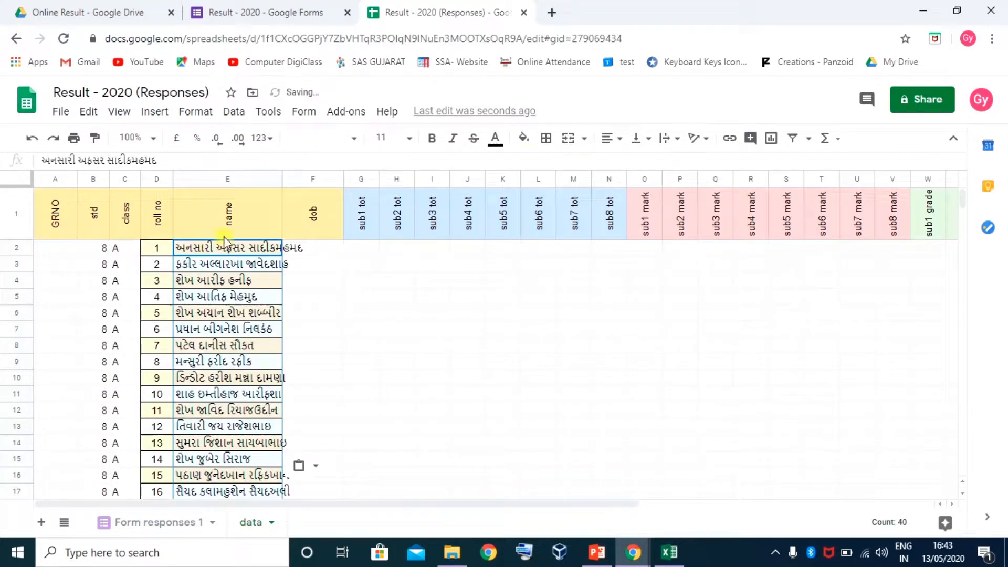
pyautogui.doubleClick(281, 177)
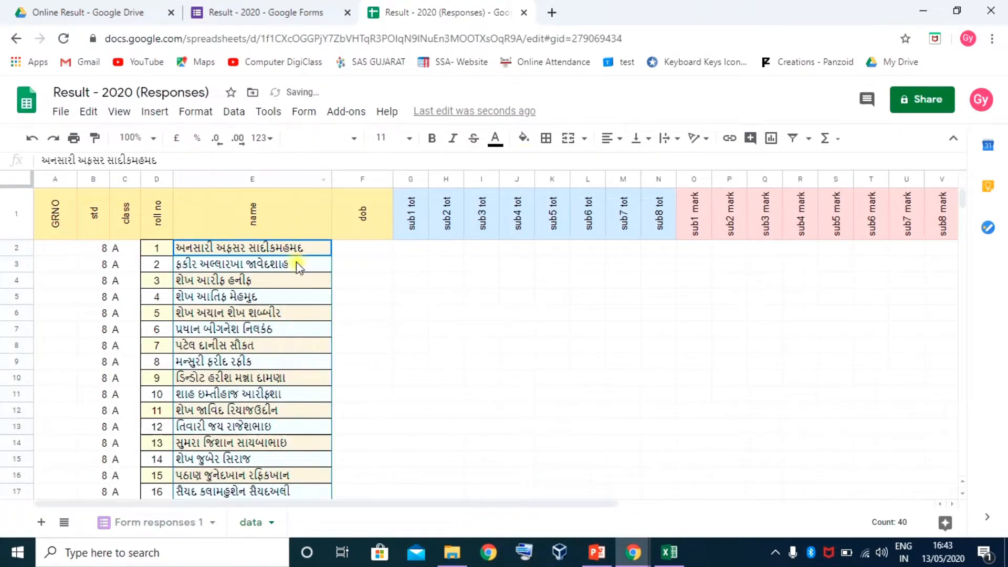
pyautogui.click(670, 553)
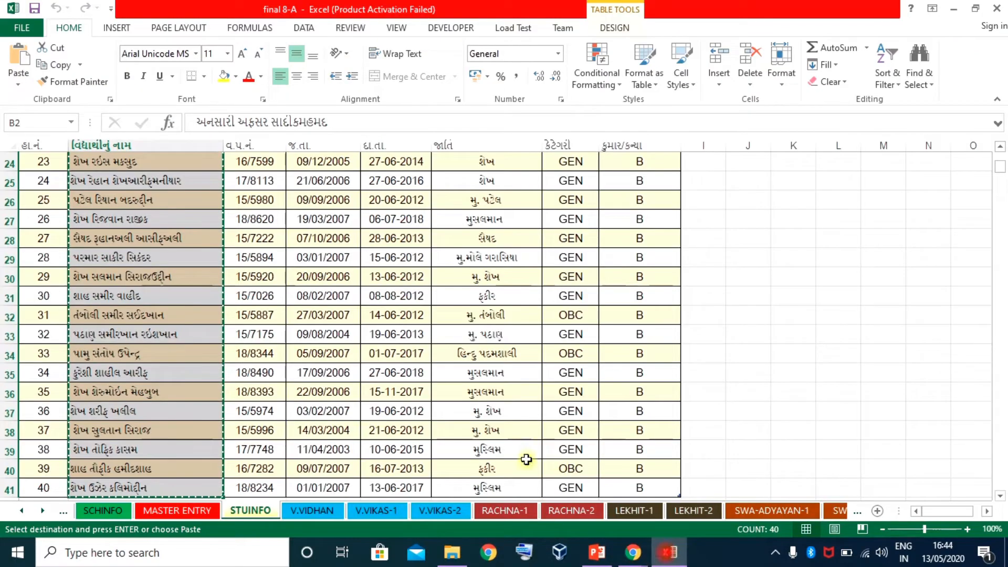
# Copy the 40 birth dates from Excel and paste them into the dob column at F2
pyautogui.scroll(8, 312, 249)
pyautogui.click(329, 185)
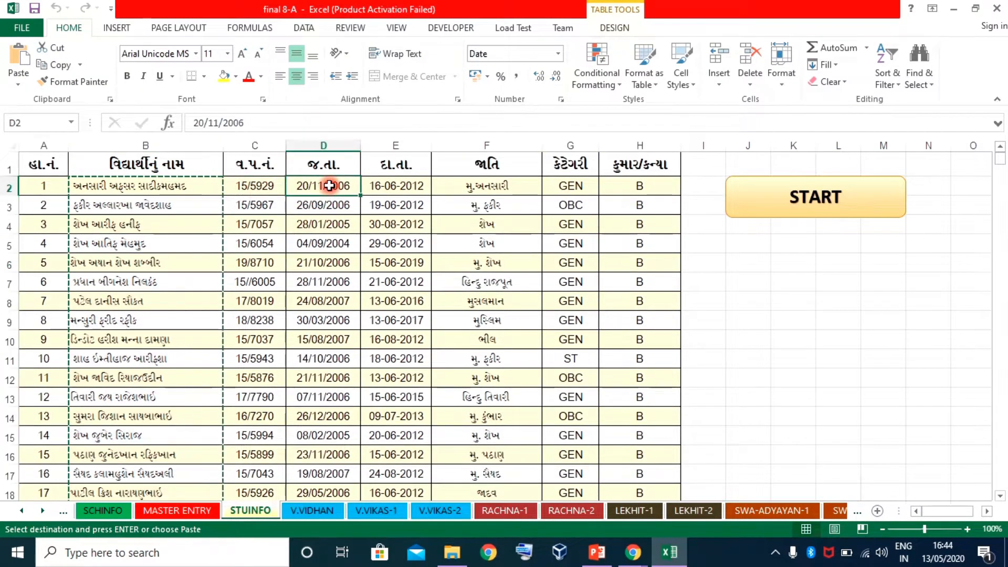
pyautogui.hotkey('ctrl', 'shift', 'Down')
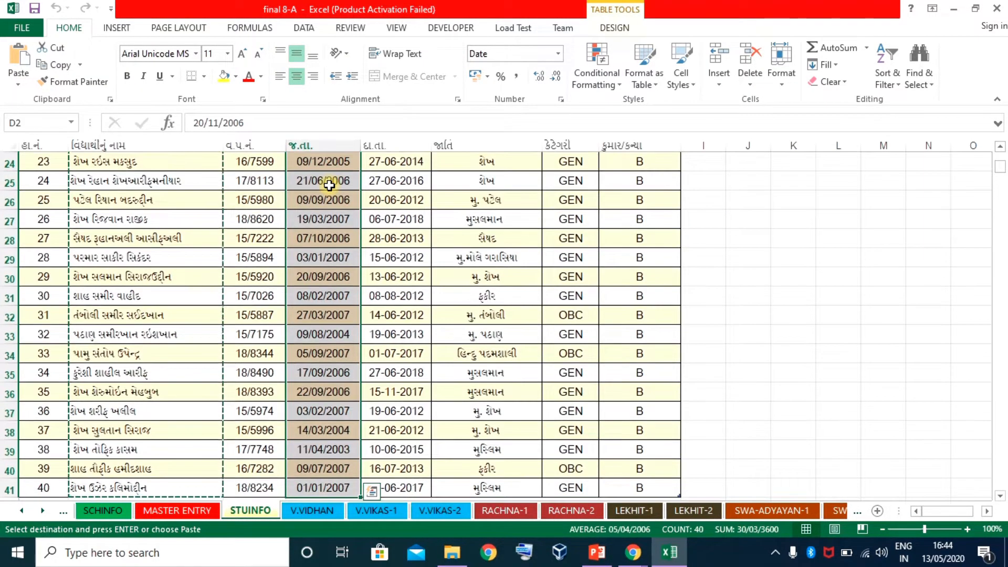
pyautogui.hotkey('ctrl', 'c')
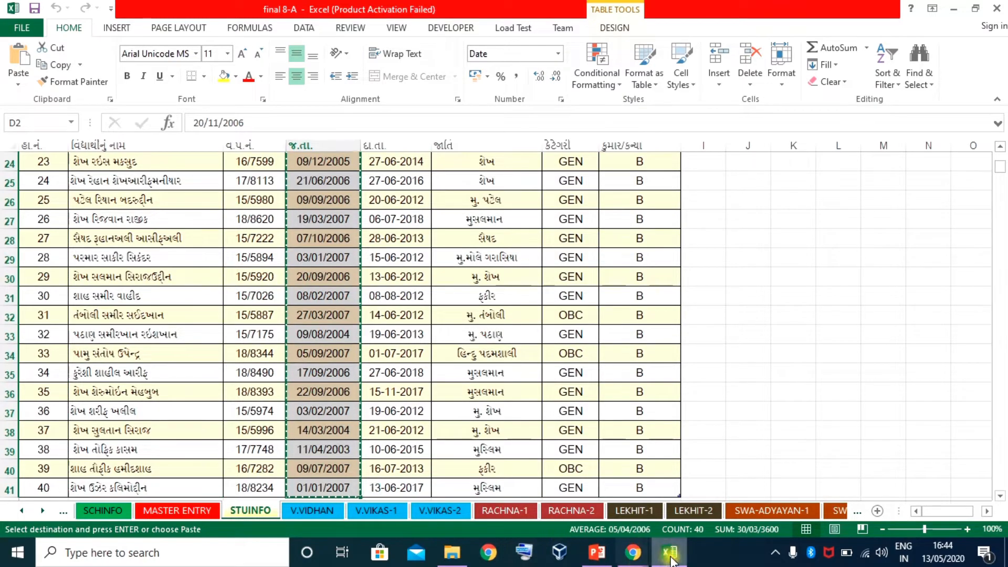
pyautogui.click(633, 552)
pyautogui.click(585, 507)
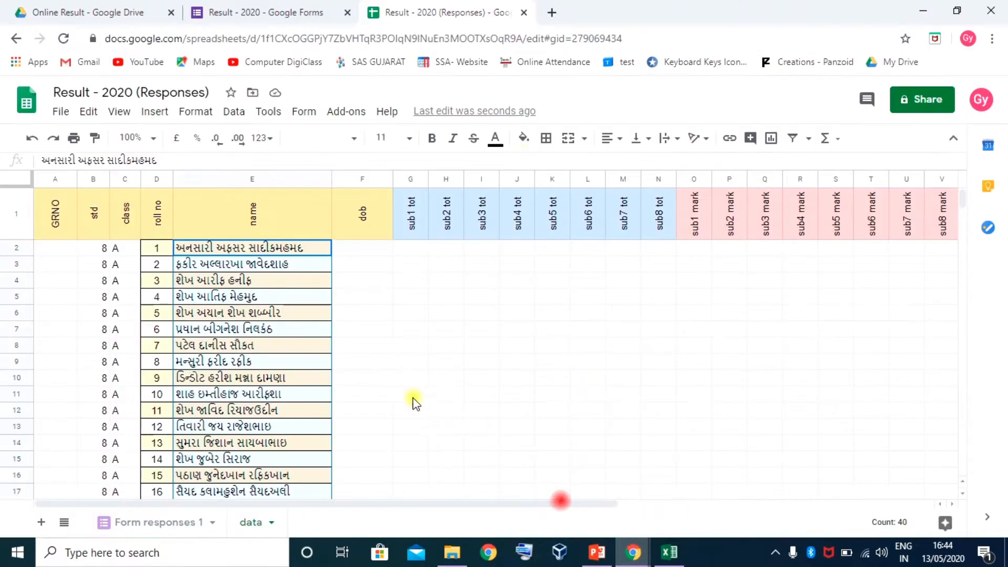
pyautogui.click(351, 248)
pyautogui.hotkey('ctrl', 'v')
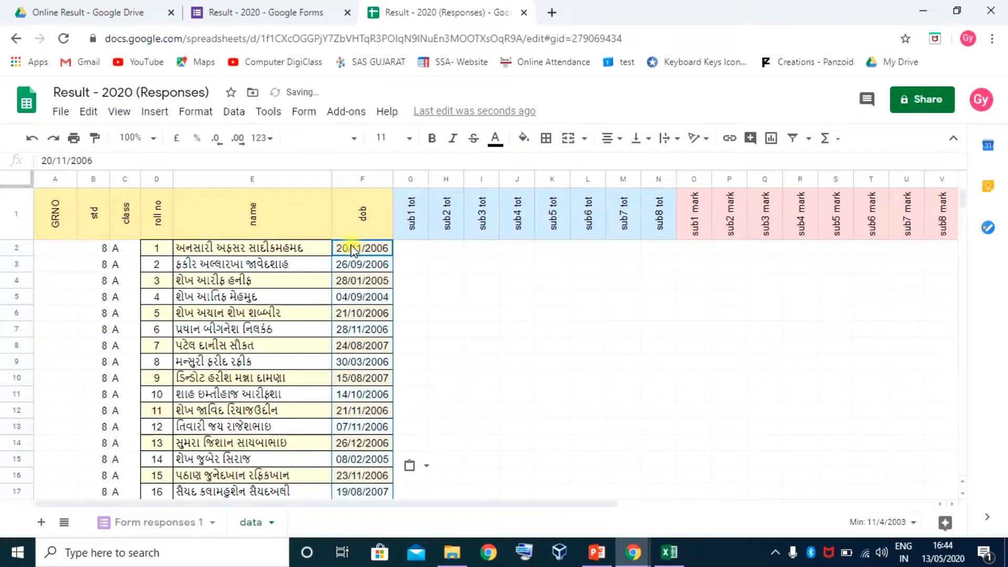
# Copy the 40 GR numbers from Excel's STUINFO sheet
pyautogui.click(669, 552)
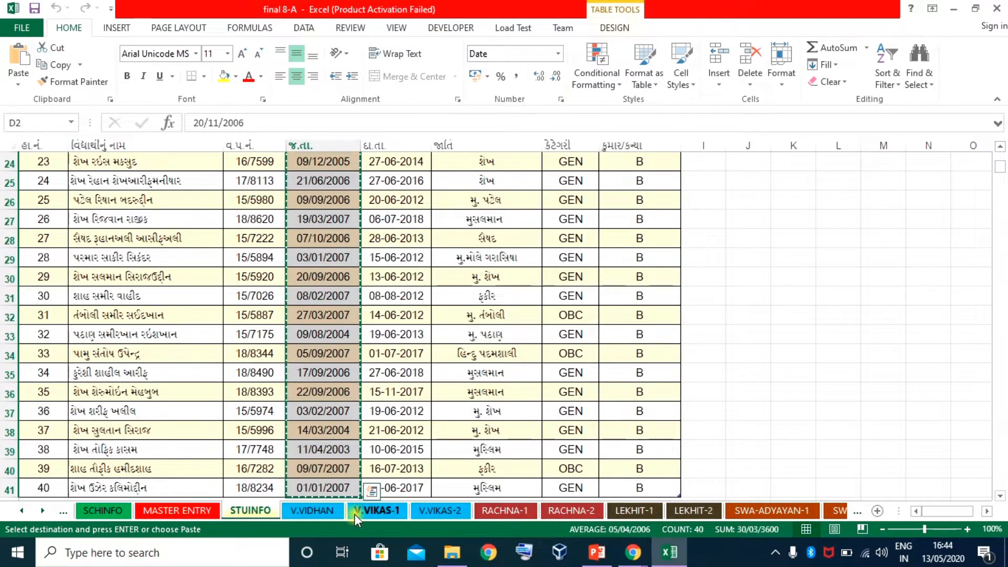
pyautogui.scroll(8, 371, 262)
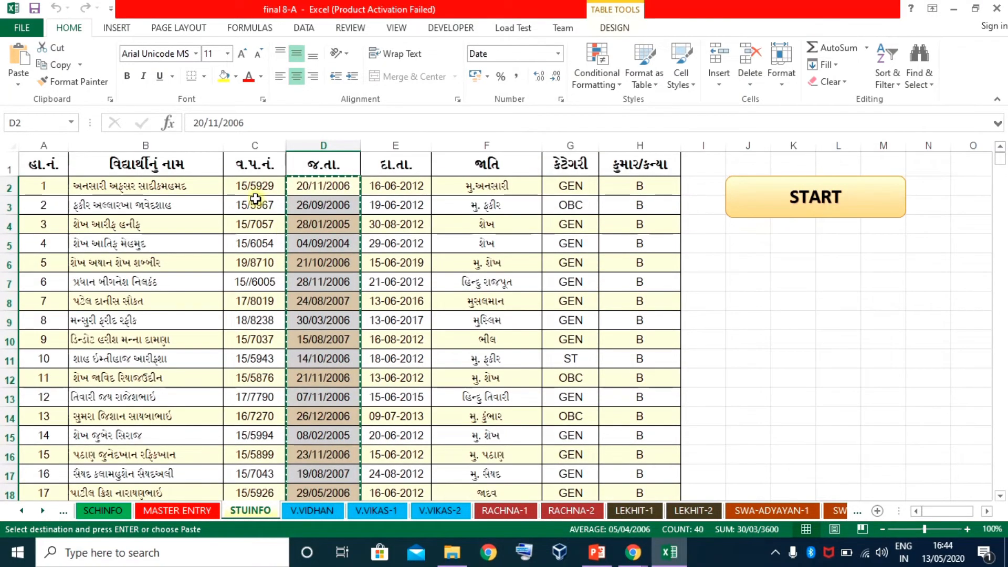
pyautogui.click(254, 190)
pyautogui.hotkey('ctrl', 'shift', 'Down')
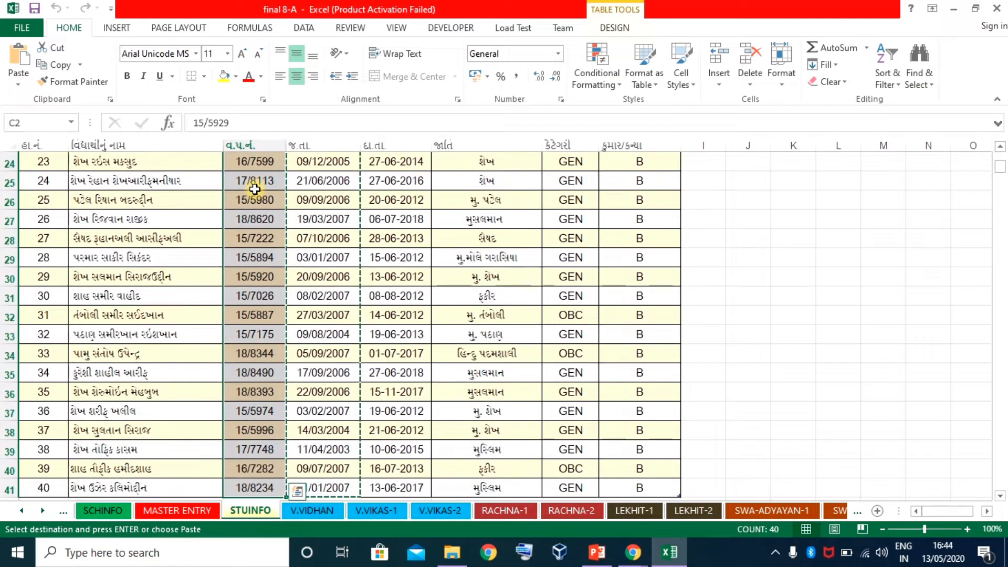
pyautogui.hotkey('ctrl', 'c')
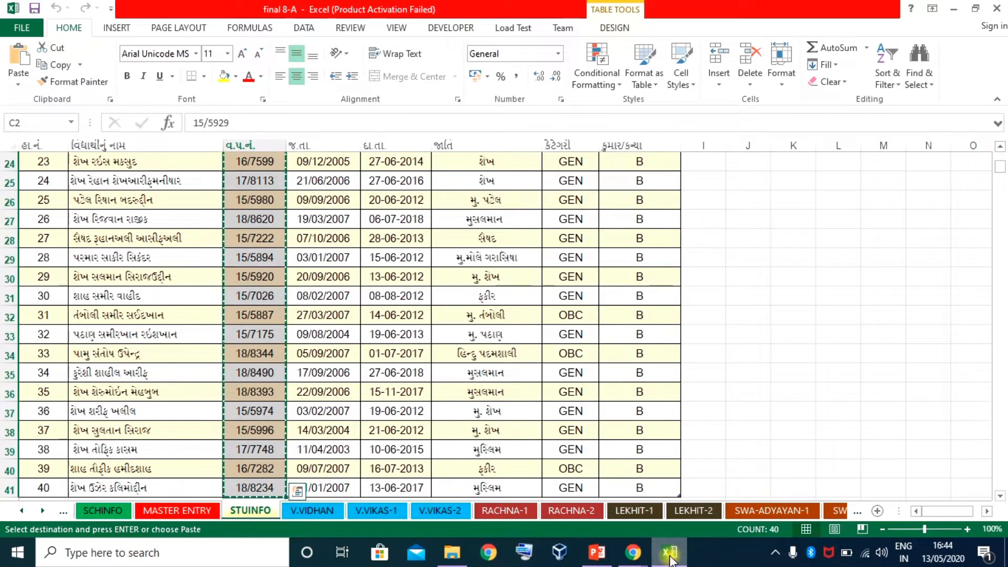
# Paste the 40 GR numbers into the GRNO column from A2 and check all rows
pyautogui.moveTo(633, 553)
pyautogui.click(580, 502)
pyautogui.click(59, 247)
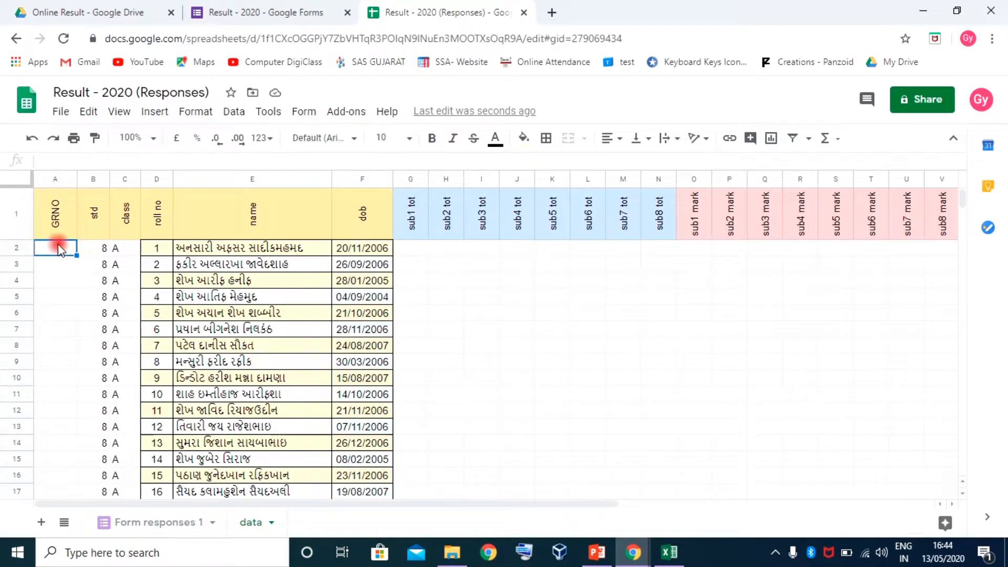
pyautogui.hotkey('ctrl', 'v')
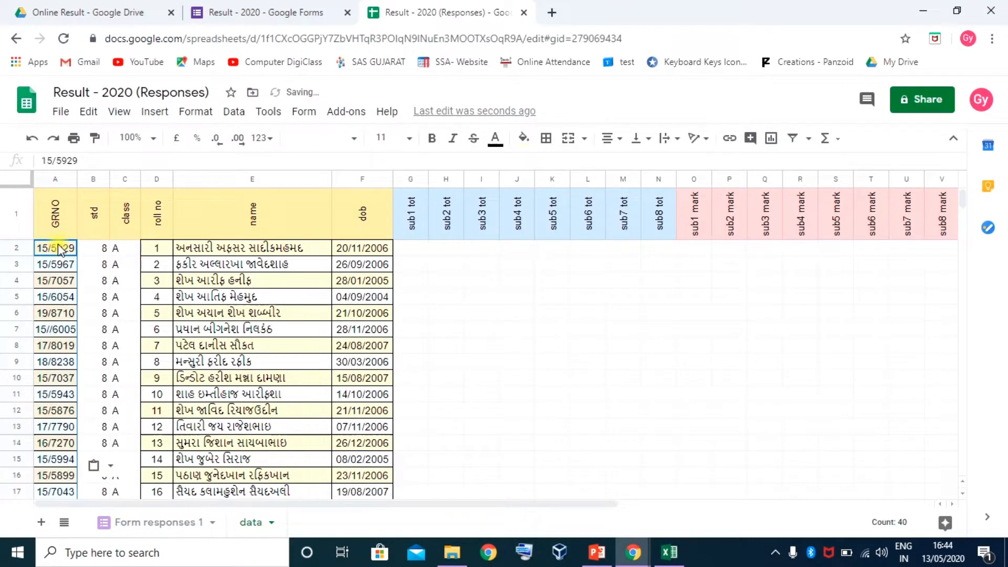
pyautogui.scroll(-10, 59, 247)
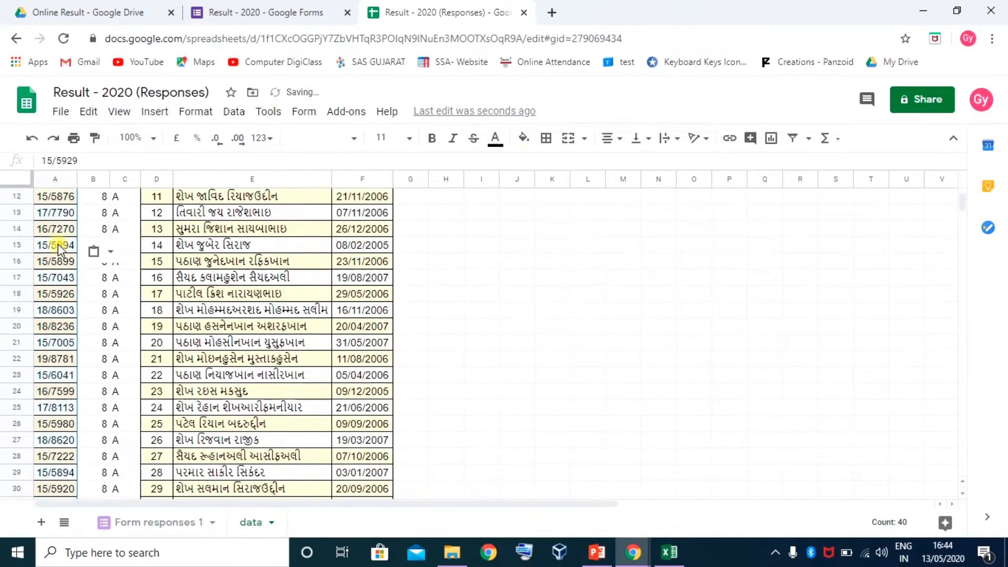
pyautogui.scroll(10, 59, 257)
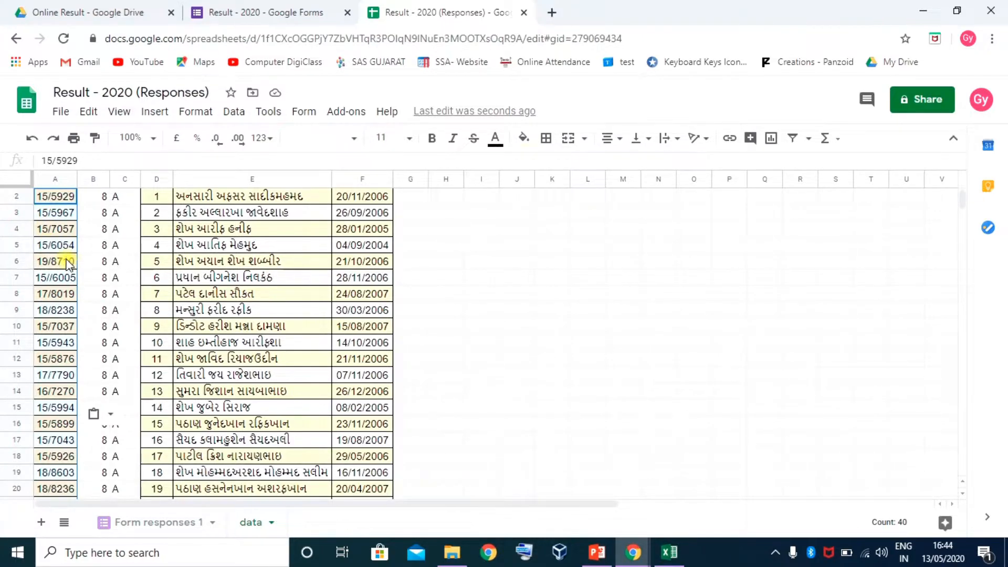
pyautogui.scroll(1, 67, 262)
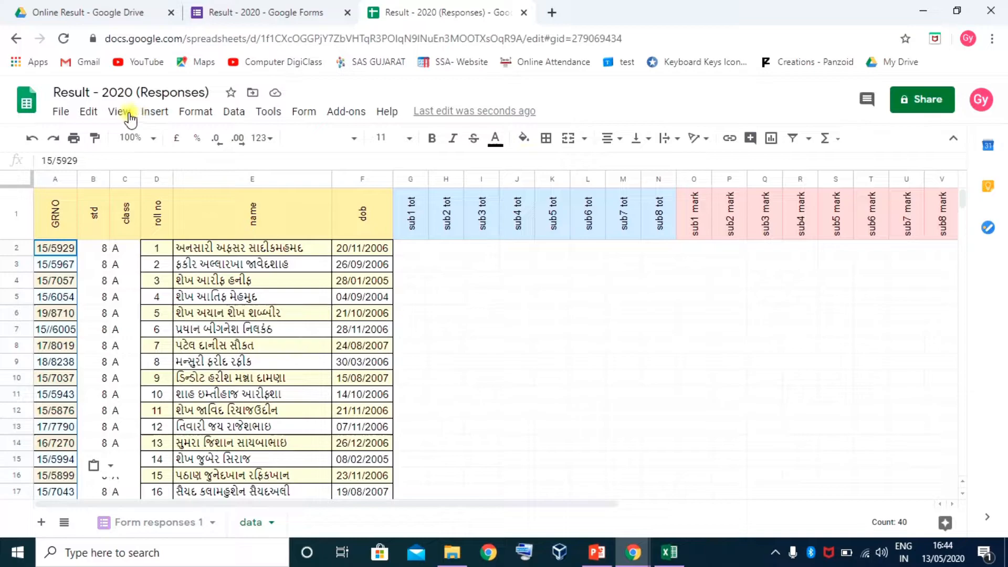
# Split the GRNO values at a custom '/' separator, then select the split-off numbers in column B
pyautogui.click(227, 116)
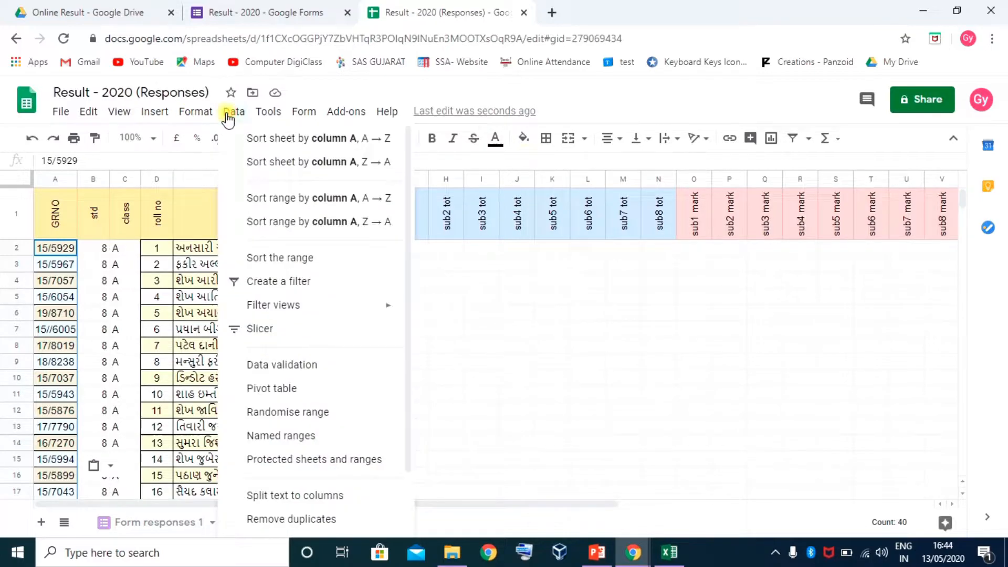
pyautogui.click(313, 499)
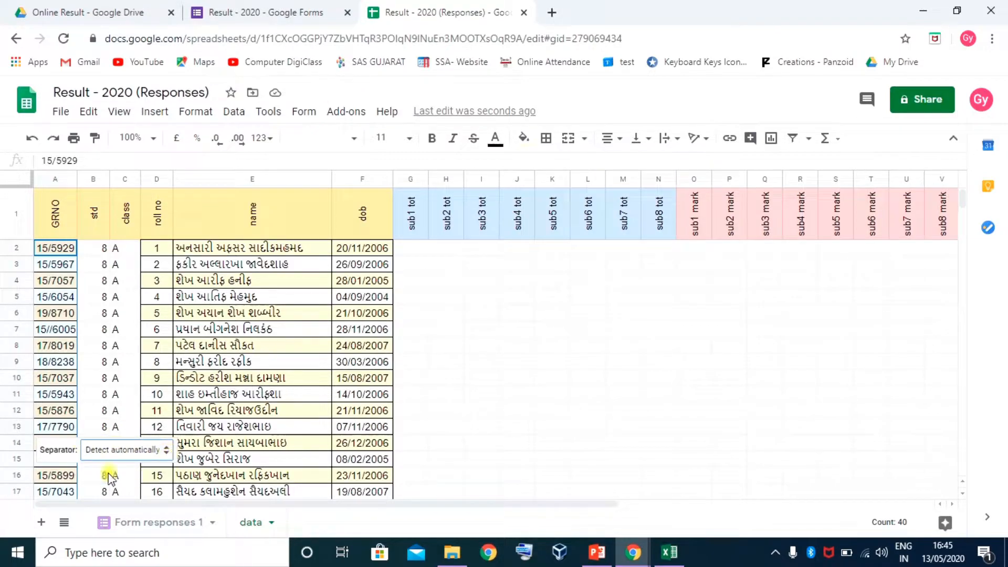
pyautogui.click(166, 452)
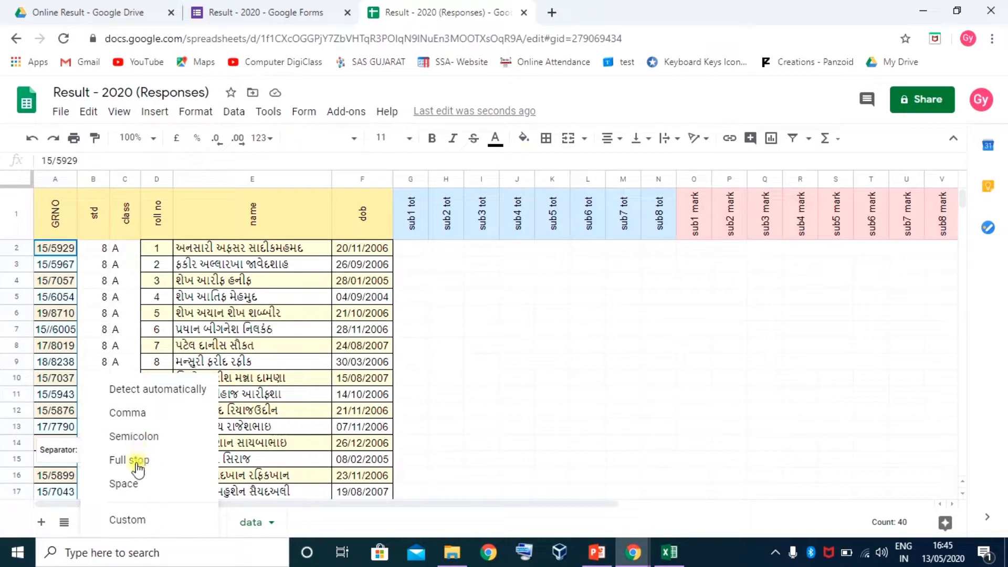
pyautogui.click(129, 519)
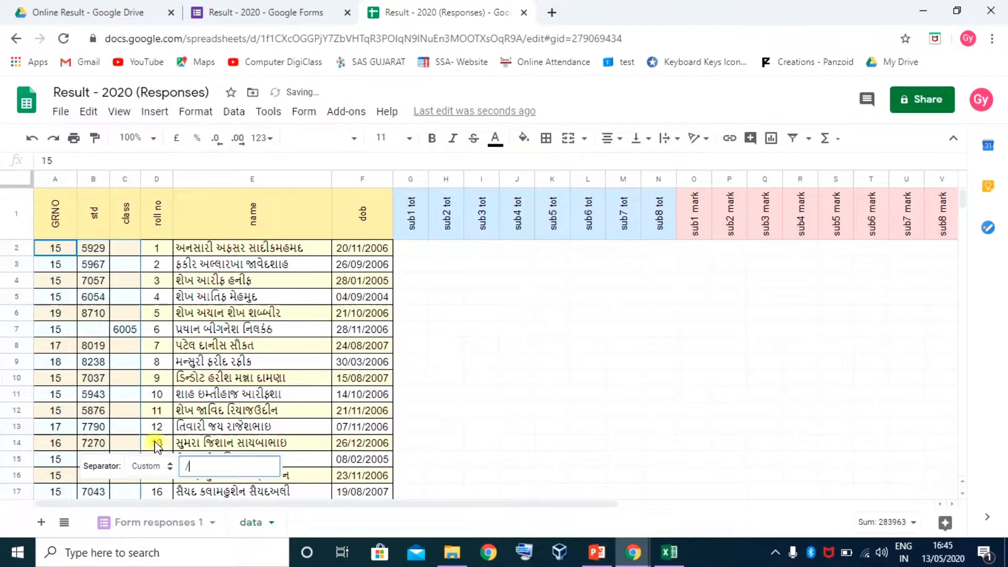
pyautogui.click(93, 412)
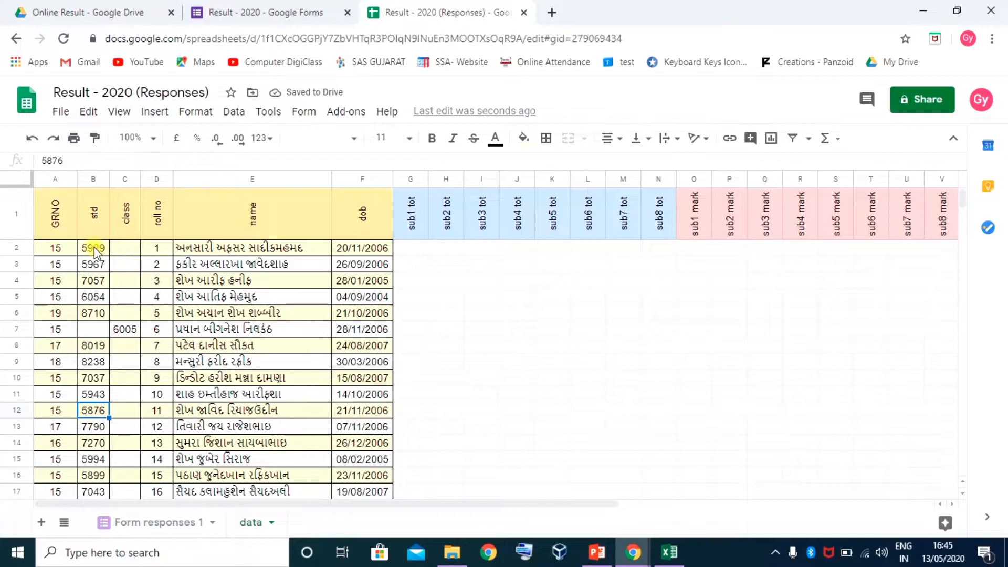
pyautogui.moveTo(94, 246)
pyautogui.mouseDown()
pyautogui.moveTo(95, 507)
pyautogui.moveTo(84, 552)
pyautogui.moveTo(84, 255)
pyautogui.mouseUp()
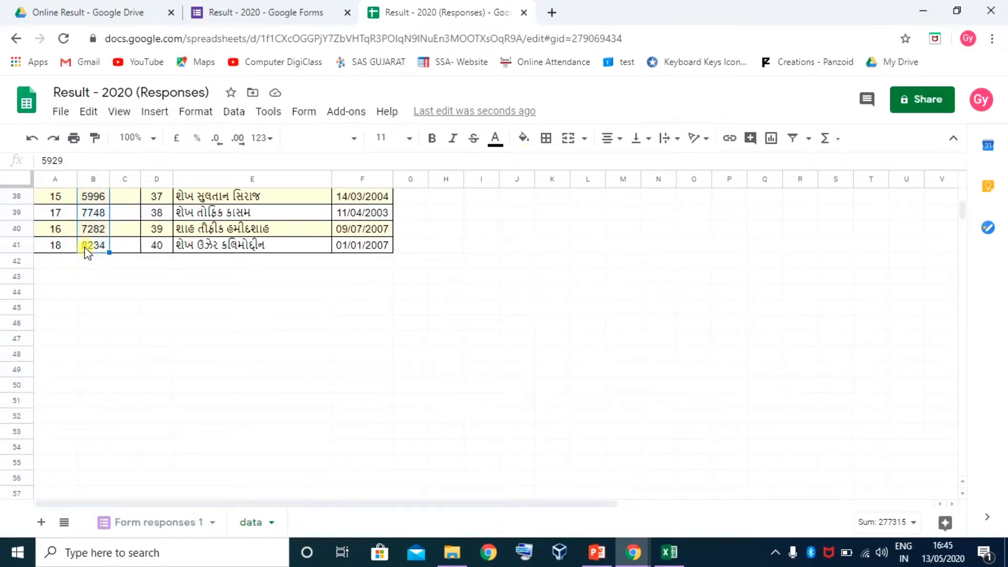
# Paste the plain registration numbers over the GRNO prefixes starting at A2
pyautogui.scroll(12, 86, 251)
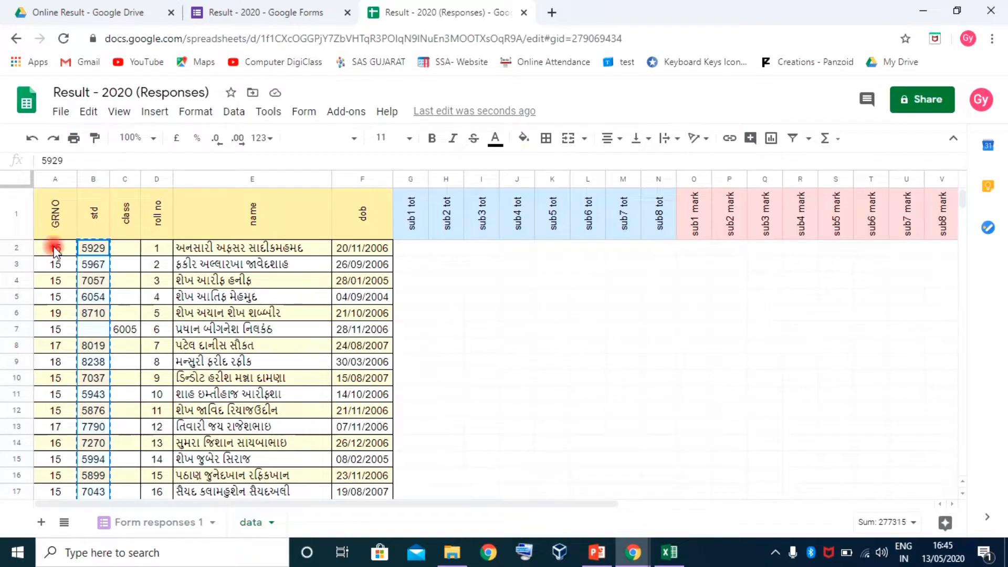
pyautogui.click(56, 248)
pyautogui.hotkey('ctrl', 'v')
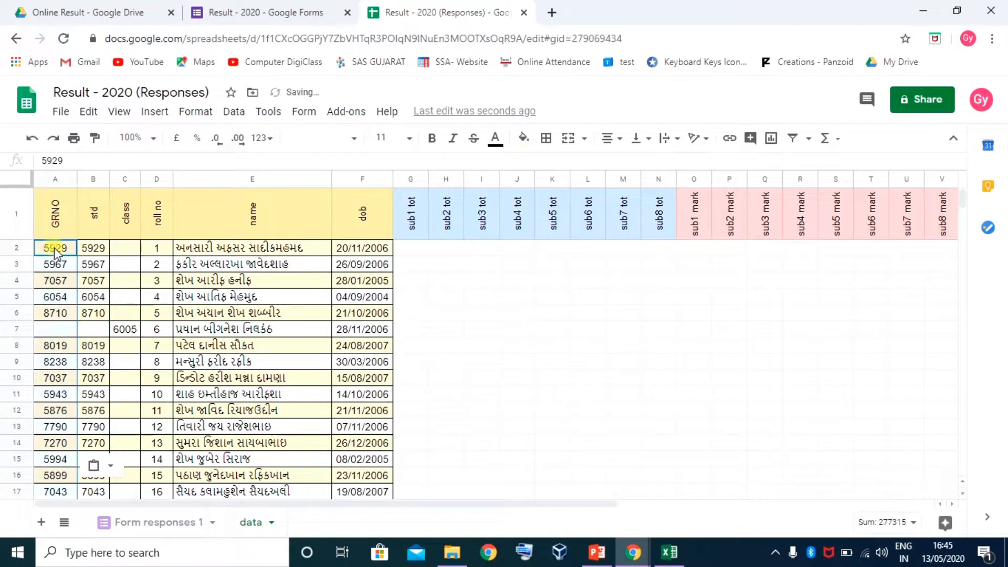
# Fill every std cell from B2 to row 41 with 8
pyautogui.click(92, 249)
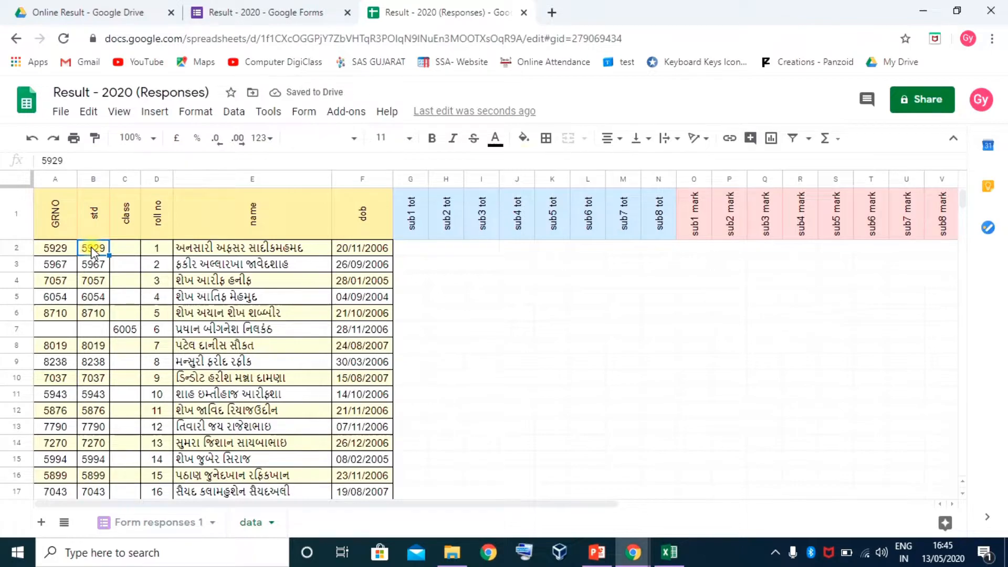
pyautogui.write('8')
pyautogui.press('Return')
pyautogui.click(93, 249)
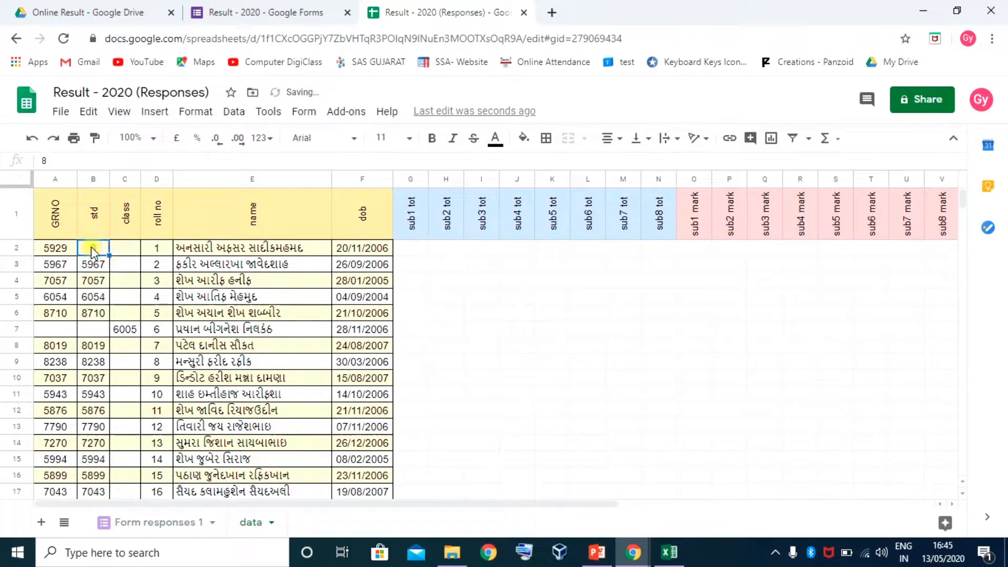
pyautogui.hotkey('shift', 'Down')
pyautogui.hotkey('shift', 'Down')
pyautogui.hotkey('shift', 'Down')
pyautogui.hotkey('shift', 'Down')
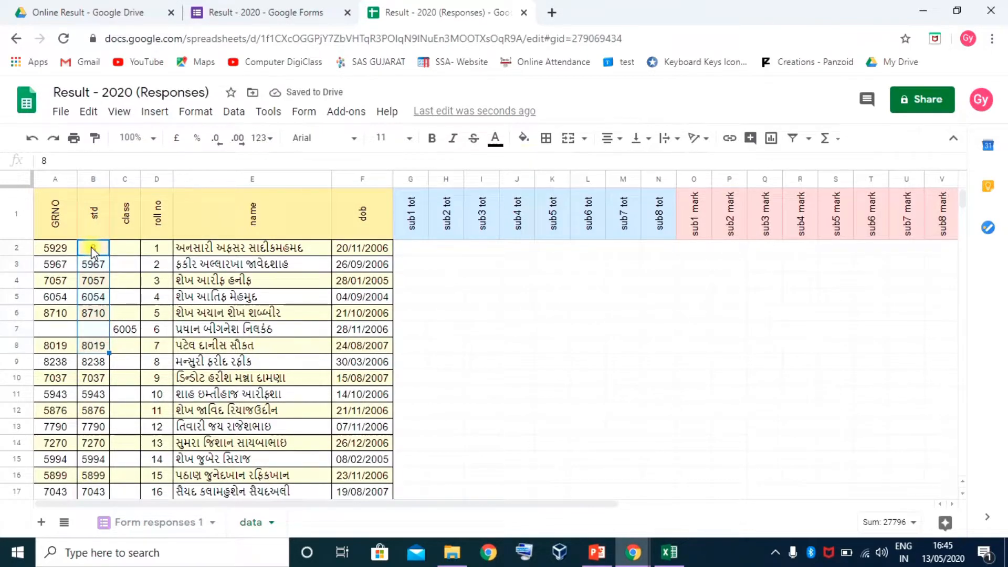
pyautogui.hotkey('ctrl', 'shift', 'Down')
pyautogui.hotkey('ctrl', 'shift', 'Down')
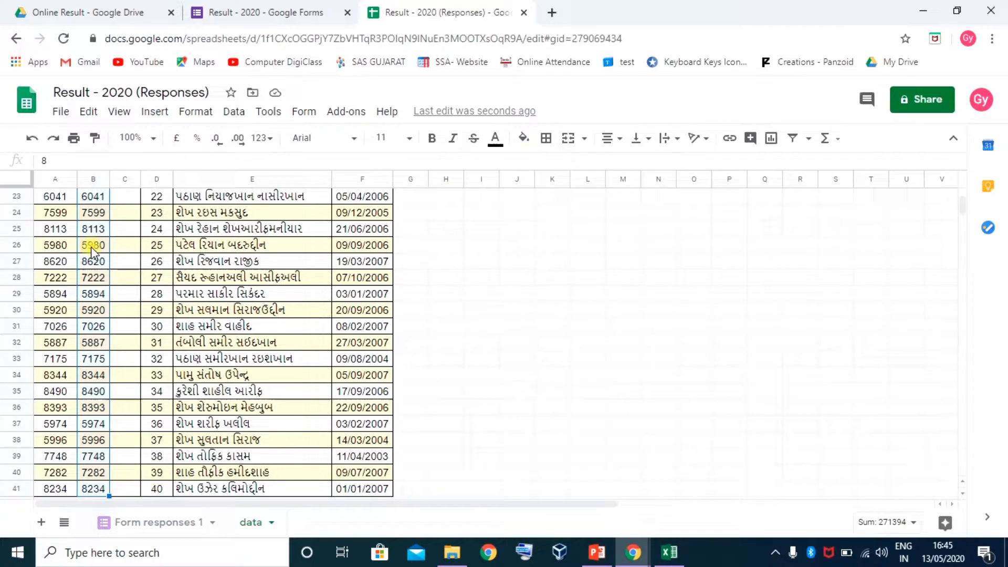
pyautogui.write('8')
pyautogui.hotkey('ctrl', 'Return')
pyautogui.scroll(8, 92, 252)
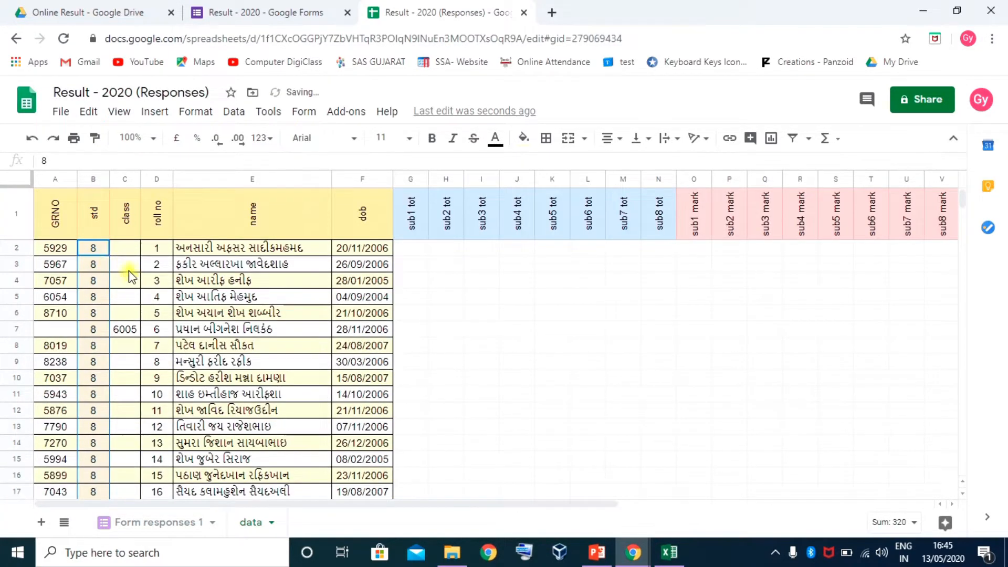
# Enter the missing GR number in the empty GRNO cell A7
pyautogui.click(125, 330)
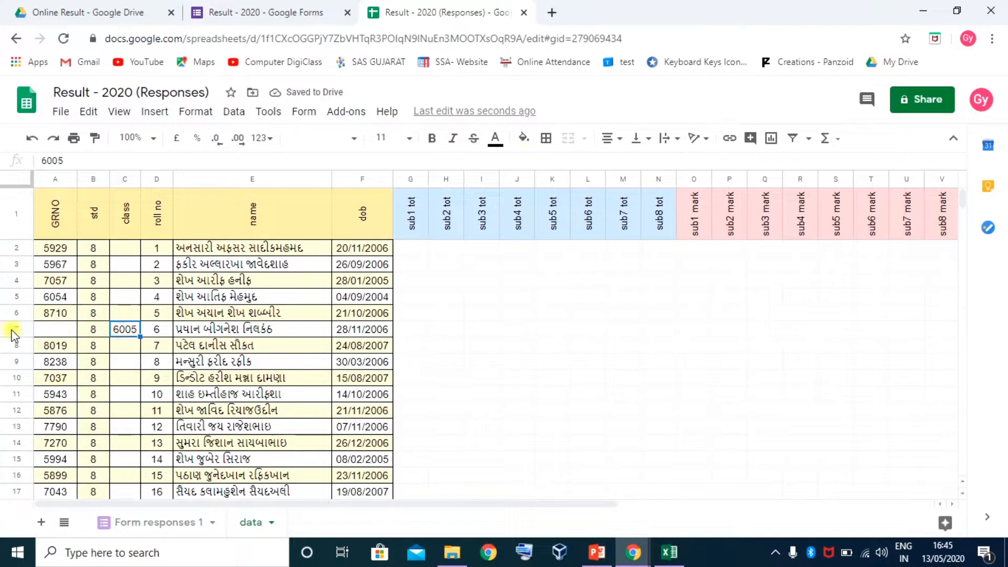
pyautogui.click(49, 331)
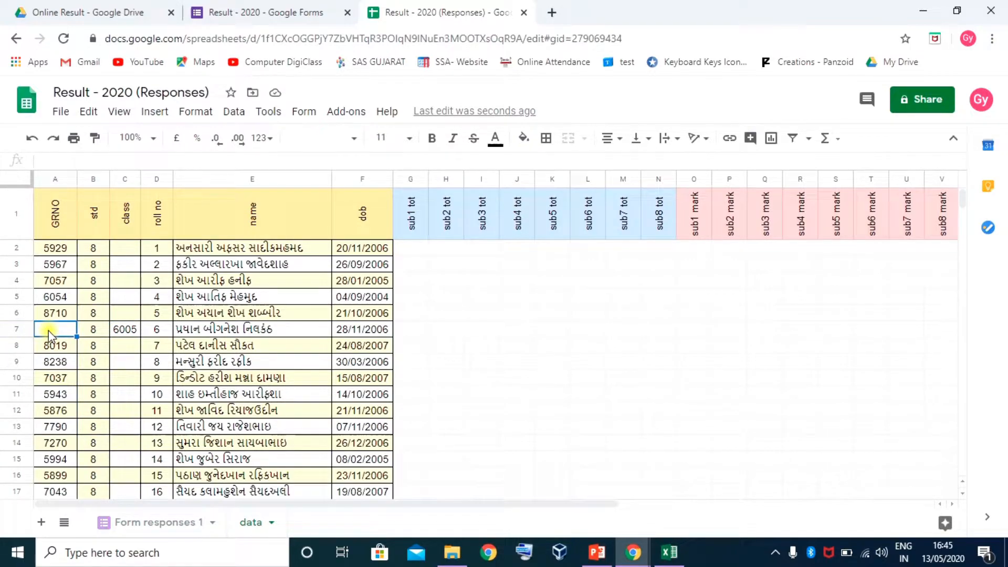
pyautogui.write('6005')
pyautogui.press('Return')
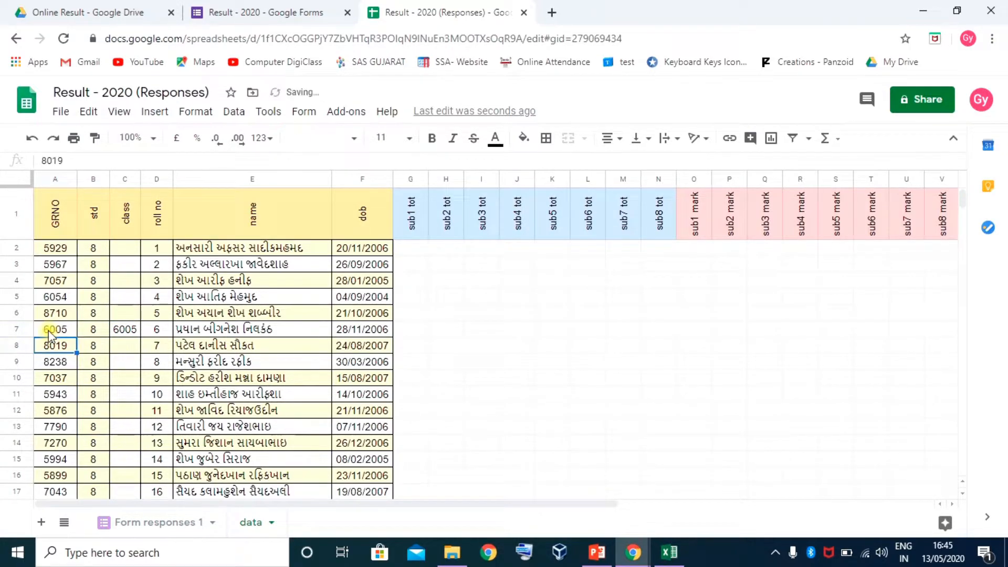
# Enter class A in C2 and fill it down to row 41
pyautogui.click(127, 252)
pyautogui.write('A')
pyautogui.press('Return')
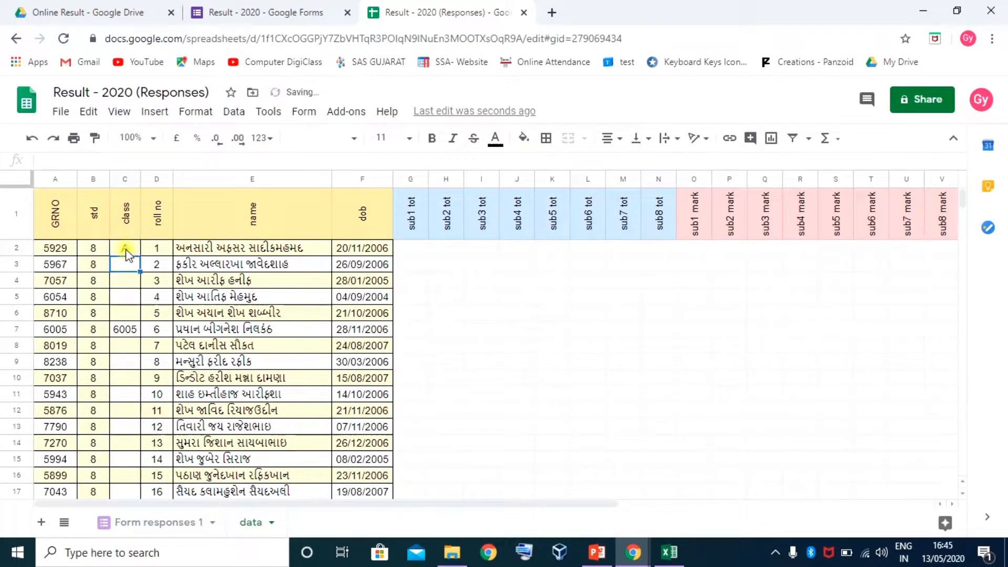
pyautogui.click(128, 252)
pyautogui.hotkey('ctrl', 'shift', 'Down')
pyautogui.hotkey('ctrl', 'shift', 'Down')
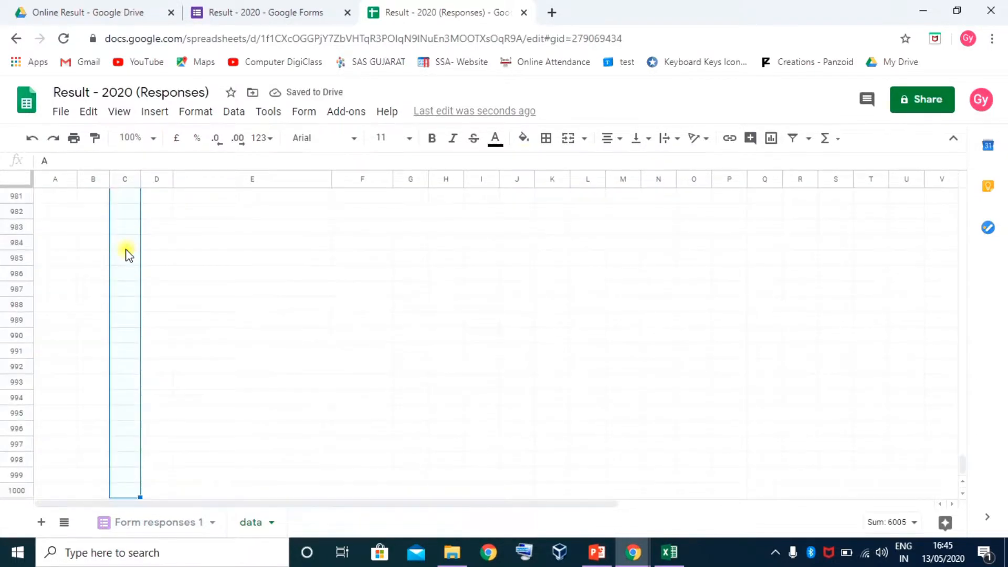
pyautogui.hotkey('ctrl', 'shift', 'Up')
pyautogui.hotkey('shift', 'Down')
pyautogui.hotkey('shift', 'Down')
pyautogui.hotkey('shift', 'Down')
pyautogui.hotkey('shift', 'Down')
pyautogui.hotkey('shift', 'Down')
pyautogui.hotkey('shift', 'Down')
pyautogui.hotkey('shift', 'Down')
pyautogui.hotkey('shift', 'Down')
pyautogui.hotkey('shift', 'Down')
pyautogui.hotkey('shift', 'Down')
pyautogui.hotkey('shift', 'Down')
pyautogui.hotkey('shift', 'Down')
pyautogui.hotkey('shift', 'Down')
pyautogui.hotkey('shift', 'Down')
pyautogui.hotkey('shift', 'Down')
pyautogui.hotkey('shift', 'Down')
pyautogui.hotkey('shift', 'Down')
pyautogui.hotkey('shift', 'Down')
pyautogui.hotkey('shift', 'Down')
pyautogui.hotkey('shift', 'Down')
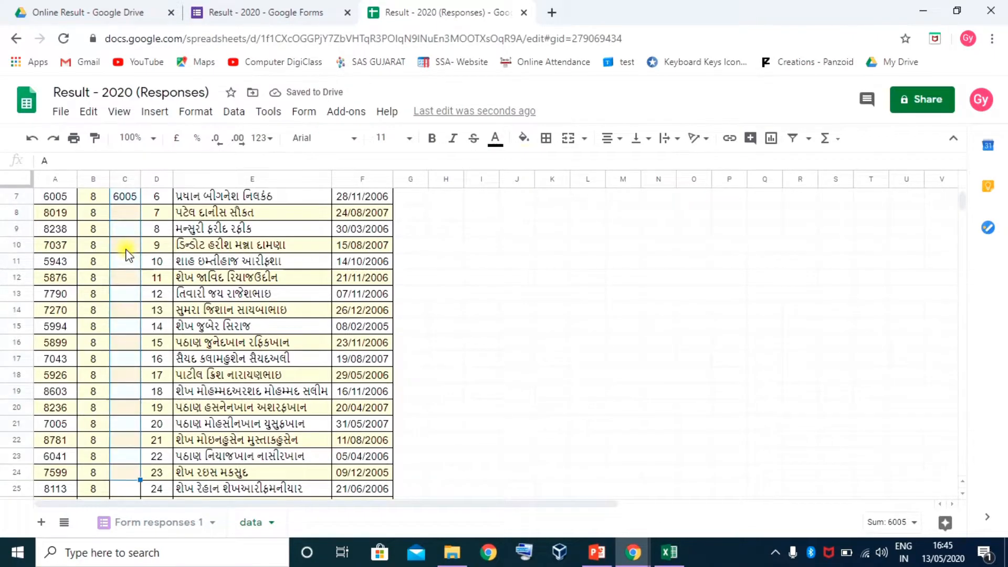
pyautogui.hotkey('shift', 'Down')
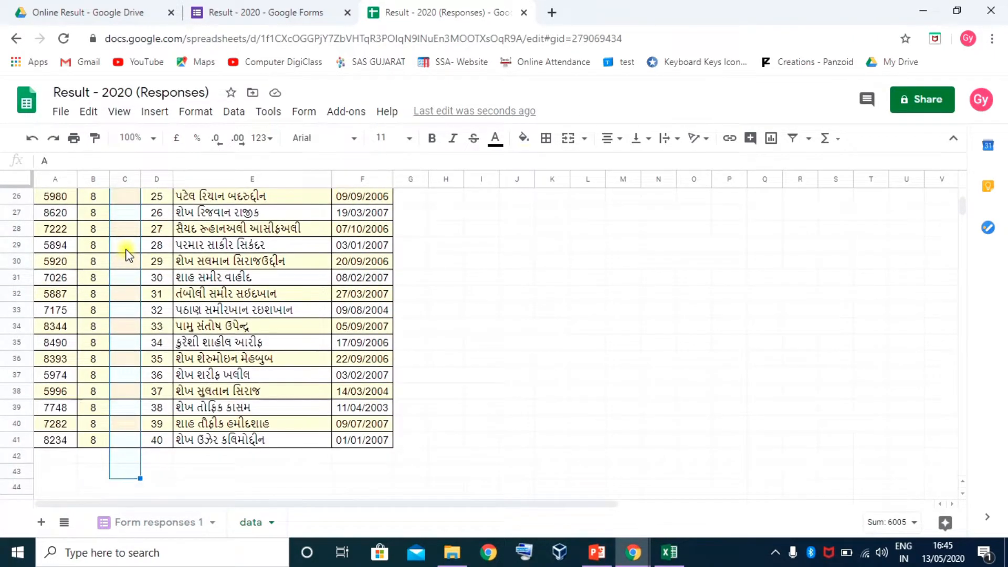
pyautogui.hotkey('ctrl', 'd')
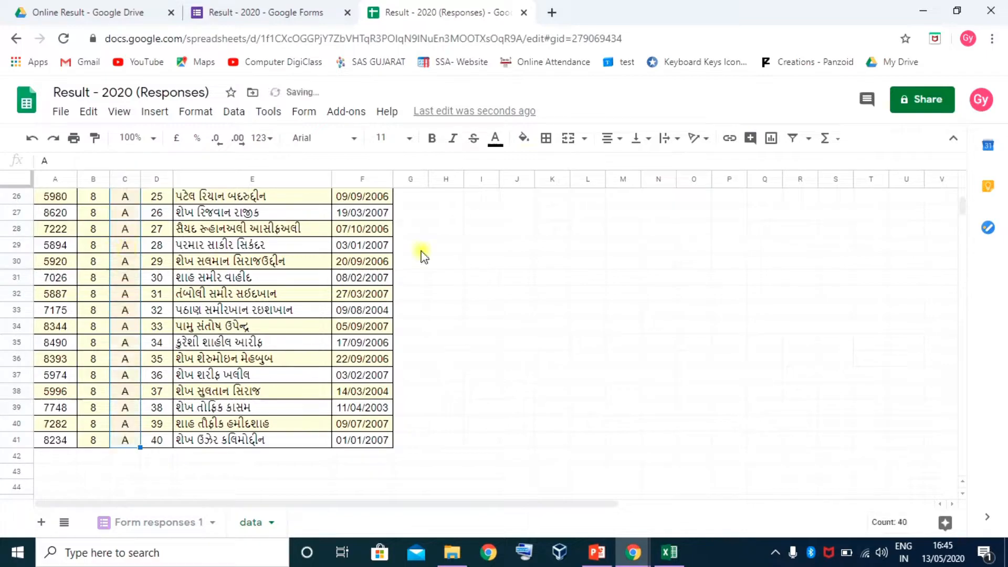
pyautogui.scroll(8, 135, 368)
# Review the first student's GRNO, std, class, roll no, name and date of birth
pyautogui.click(55, 248)
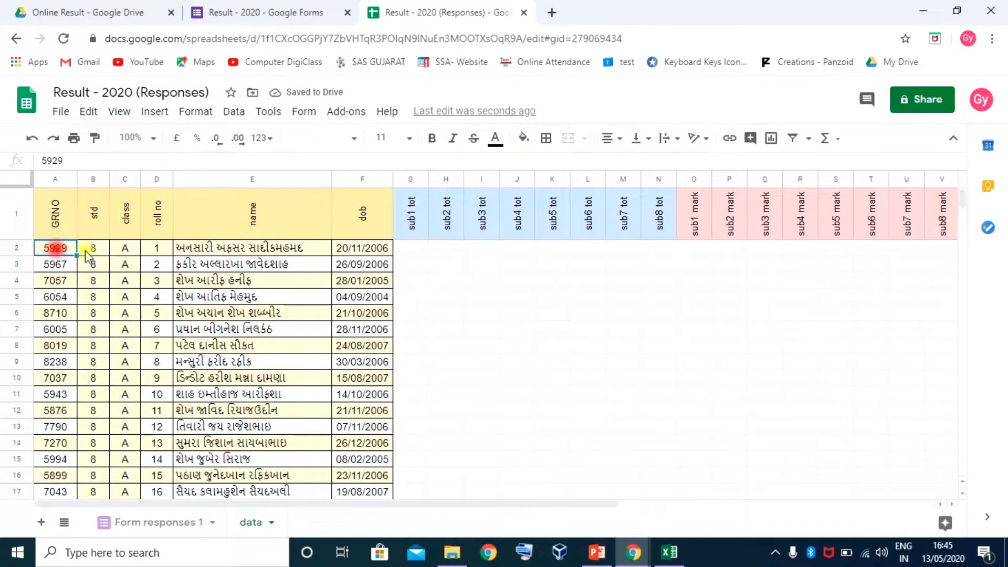
pyautogui.click(95, 252)
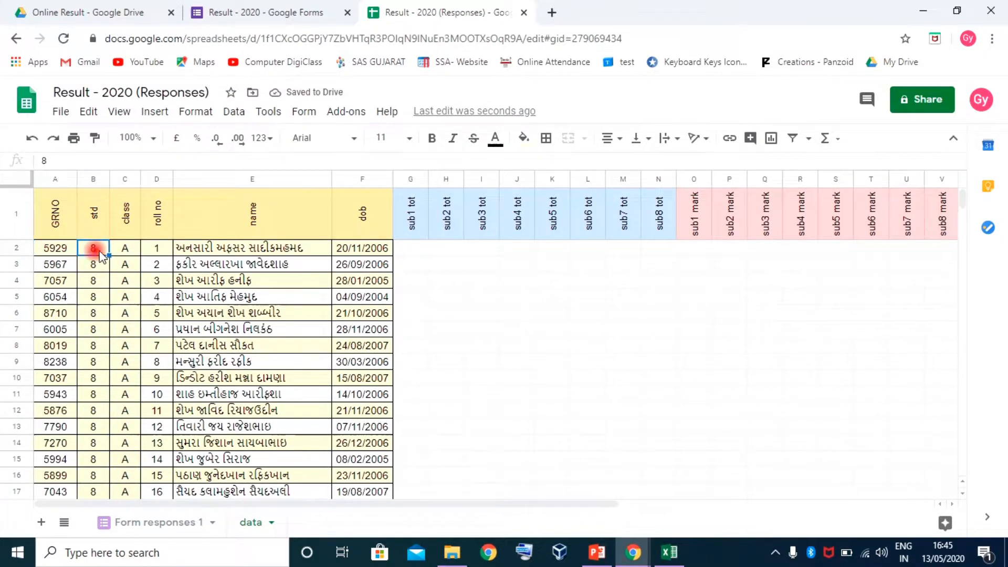
pyautogui.click(128, 252)
pyautogui.click(150, 250)
pyautogui.click(221, 250)
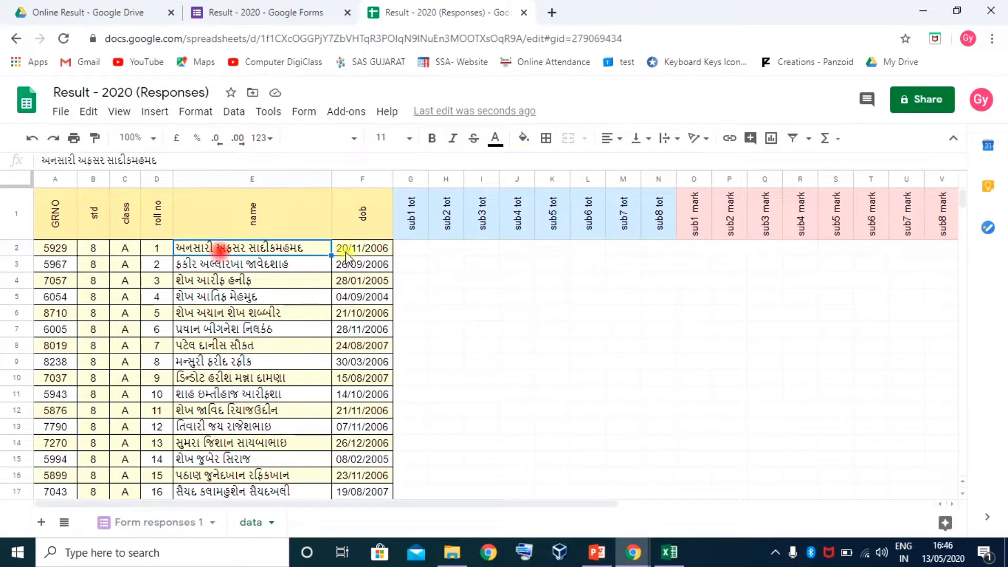
pyautogui.click(359, 255)
pyautogui.click(413, 254)
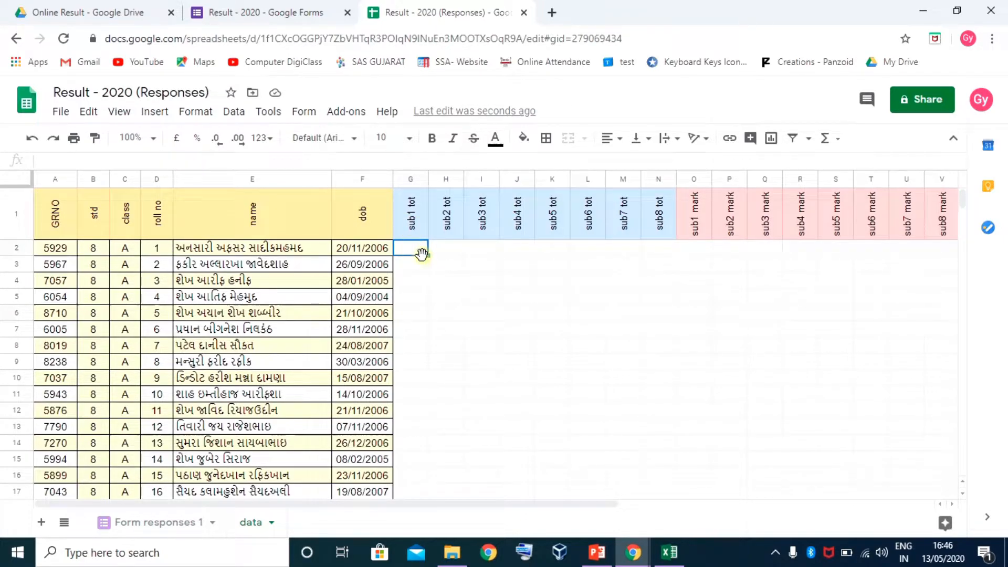
# Enter 160 as the first subject totals in row 2
pyautogui.write('160')
pyautogui.press('Tab')
pyautogui.write('1')
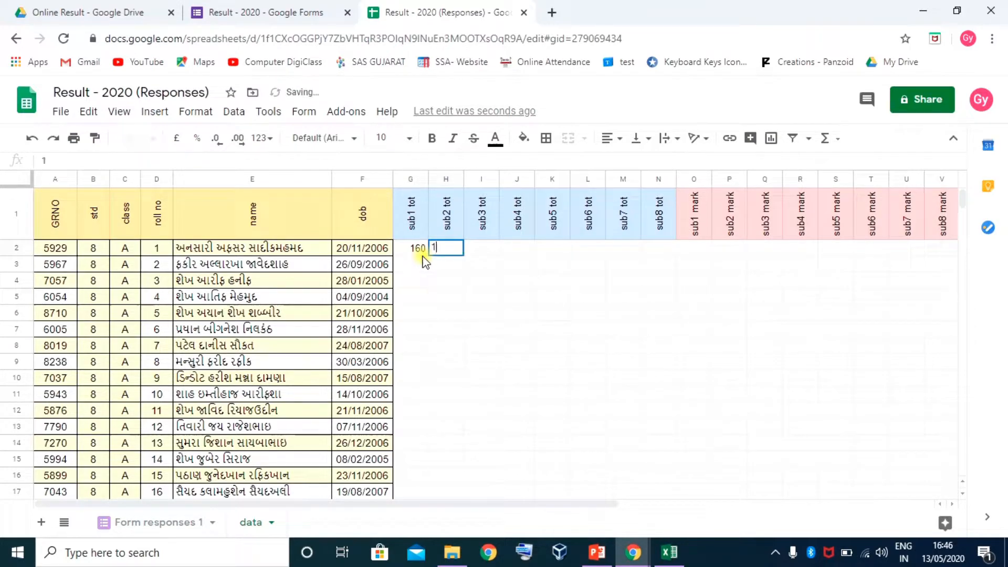
pyautogui.write('60')
pyautogui.click(418, 251)
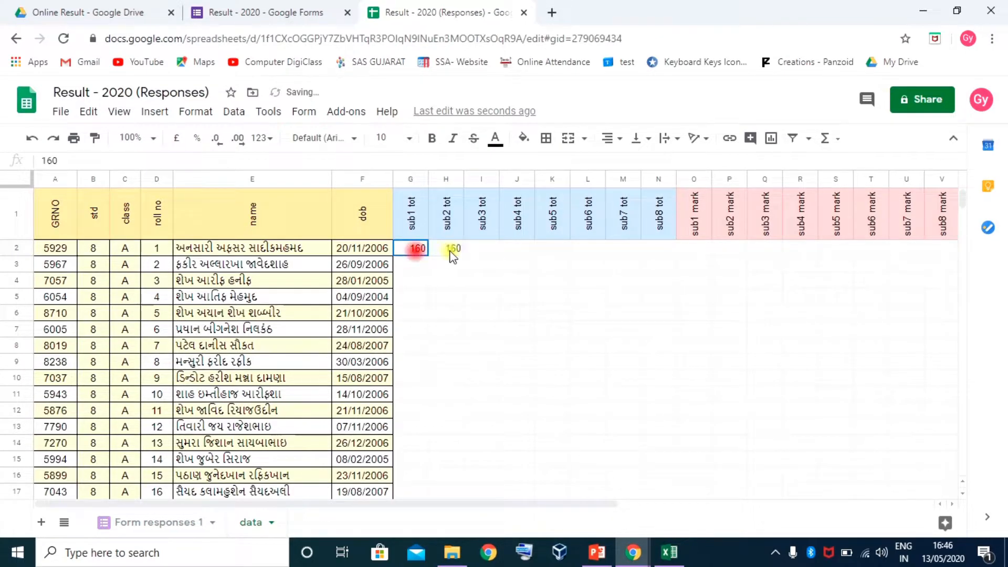
# Fill 160 across G2:M2 and enter 400 as the sub8 total in N2
pyautogui.keyDown('shift'); pyautogui.click(615, 250); pyautogui.keyUp('shift')
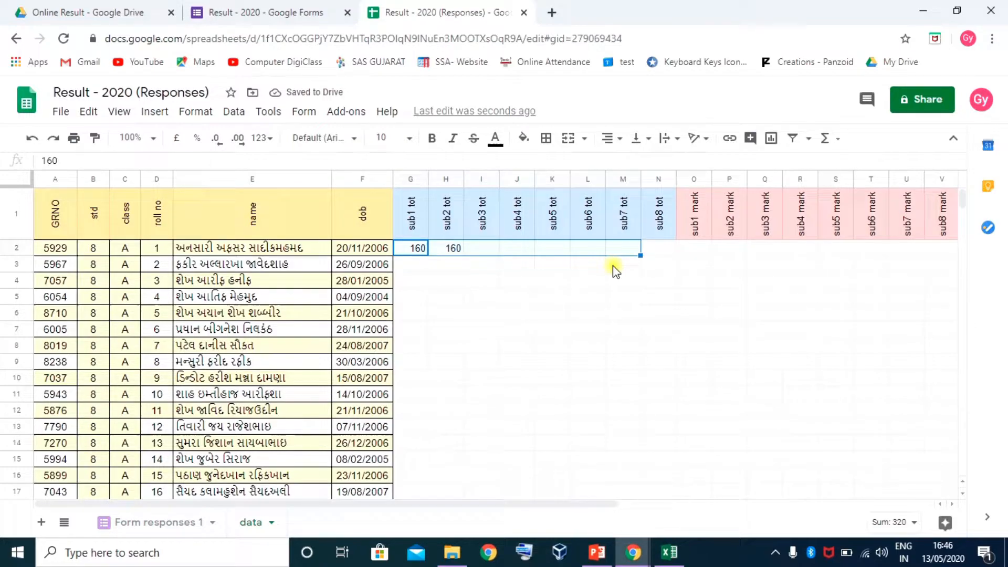
pyautogui.hotkey('ctrl', 'r')
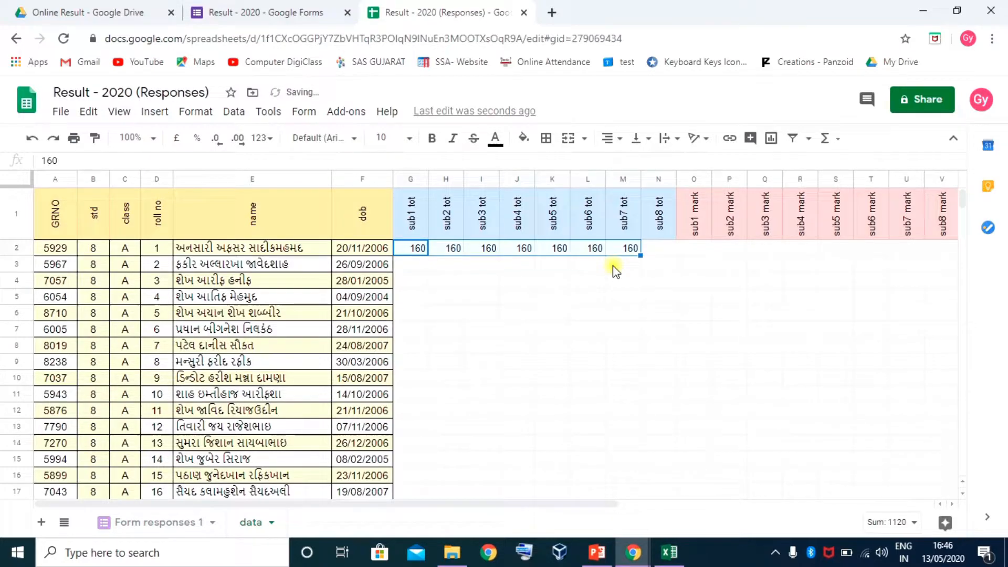
pyautogui.click(655, 254)
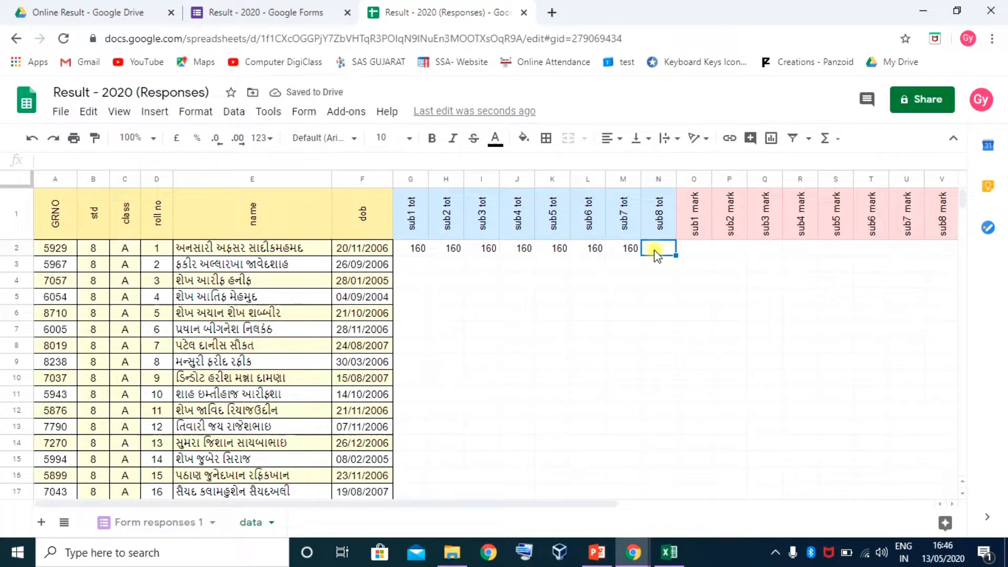
pyautogui.write('400')
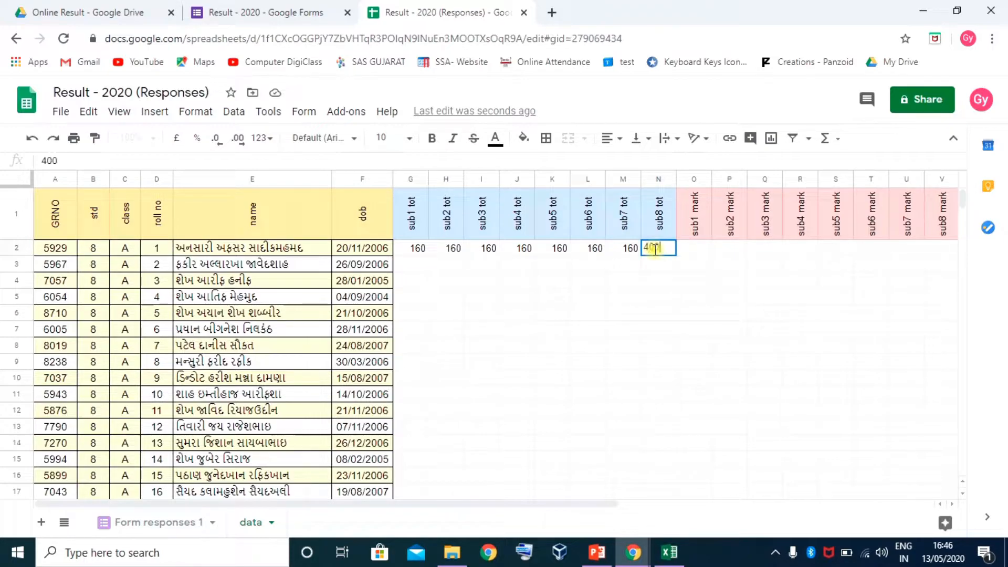
pyautogui.press('Return')
# Copy the eight row 2 totals down through row 41
pyautogui.moveTo(419, 248); pyautogui.dragTo(660, 252)
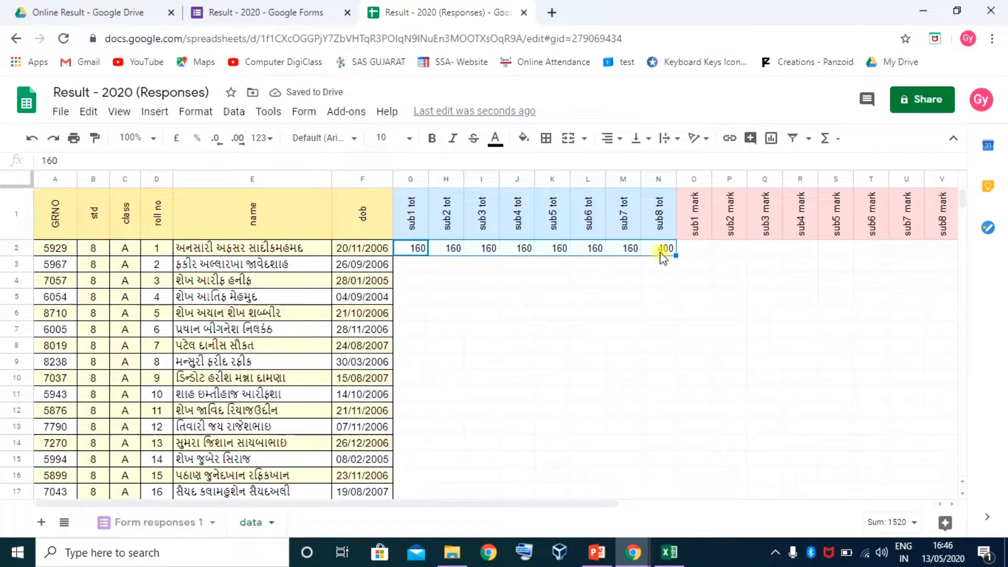
pyautogui.hotkey('ctrl', 'shift', 'Down')
pyautogui.hotkey('ctrl', 'shift', 'Up')
pyautogui.hotkey('shift', 'Down')
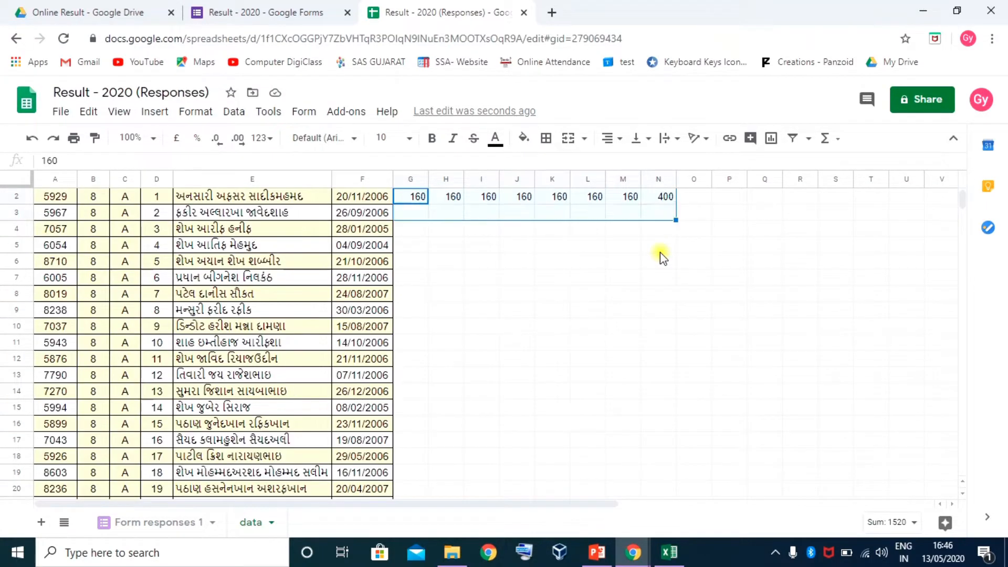
pyautogui.hotkey('shift', 'Down')
pyautogui.hotkey('shift', 'Down')
pyautogui.hotkey('shift', 'Down')
pyautogui.hotkey('shift', 'Down')
pyautogui.hotkey('shift', 'Down')
pyautogui.hotkey('shift', 'Down')
pyautogui.hotkey('shift', 'Down')
pyautogui.hotkey('shift', 'Down')
pyautogui.hotkey('shift', 'Down')
pyautogui.hotkey('shift', 'Down')
pyautogui.hotkey('shift', 'Down')
pyautogui.hotkey('shift', 'Down')
pyautogui.hotkey('shift', 'Down')
pyautogui.hotkey('shift', 'Down')
pyautogui.hotkey('shift', 'Down')
pyautogui.hotkey('shift', 'Down')
pyautogui.hotkey('shift', 'Down')
pyautogui.hotkey('shift', 'Down')
pyautogui.hotkey('shift', 'Down')
pyautogui.hotkey('shift', 'Down')
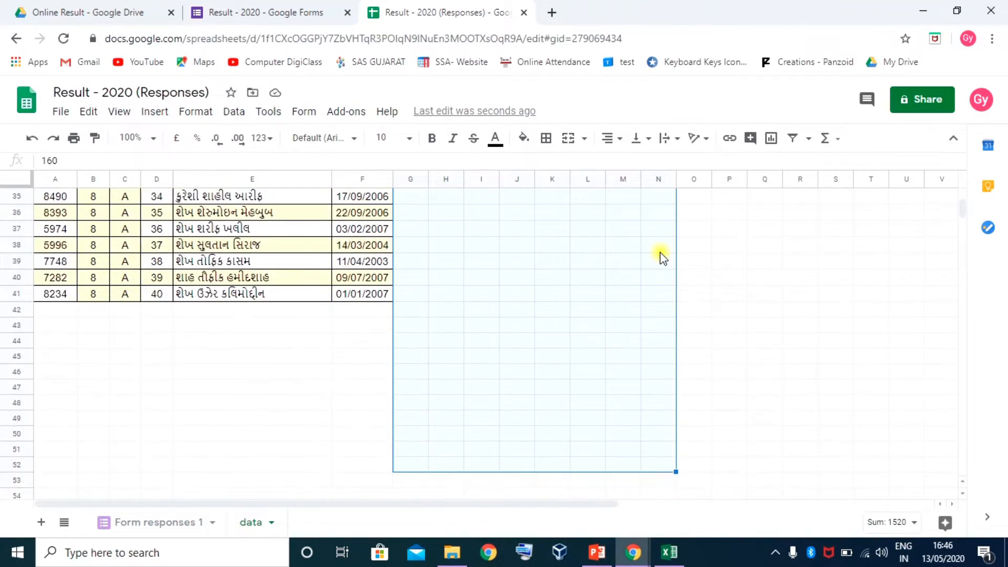
pyautogui.hotkey('shift', 'Up')
pyautogui.hotkey('shift', 'Up')
pyautogui.hotkey('shift', 'Up')
pyautogui.hotkey('shift', 'Up')
pyautogui.hotkey('shift', 'Up')
pyautogui.hotkey('shift', 'Up')
pyautogui.hotkey('shift', 'Up')
pyautogui.hotkey('shift', 'Up')
pyautogui.hotkey('shift', 'Up')
pyautogui.hotkey('shift', 'Up')
pyautogui.hotkey('shift', 'Up')
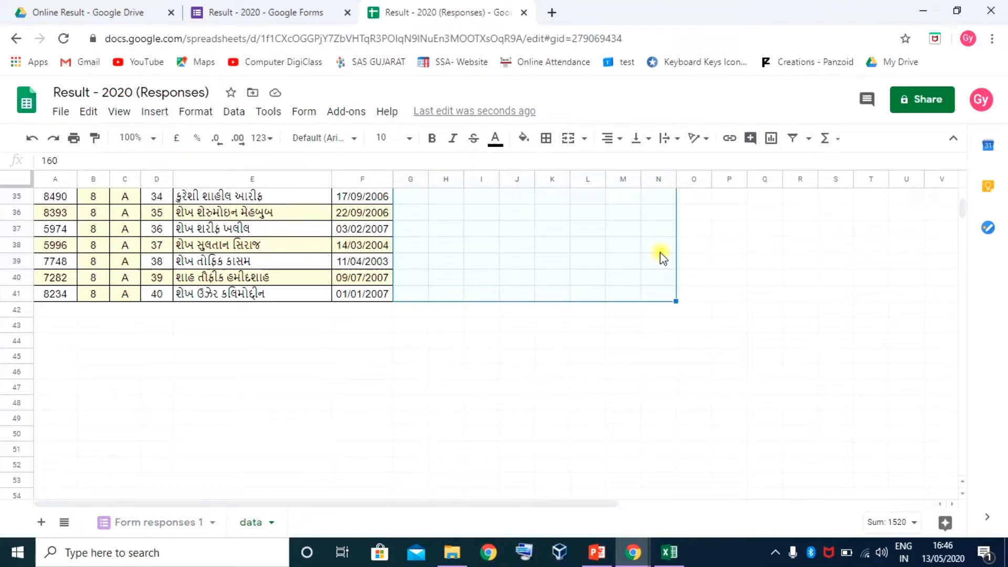
pyautogui.hotkey('ctrl', 'd')
# Review the filled totals, including I5 and the sub8 total of 400
pyautogui.scroll(10, 646, 258)
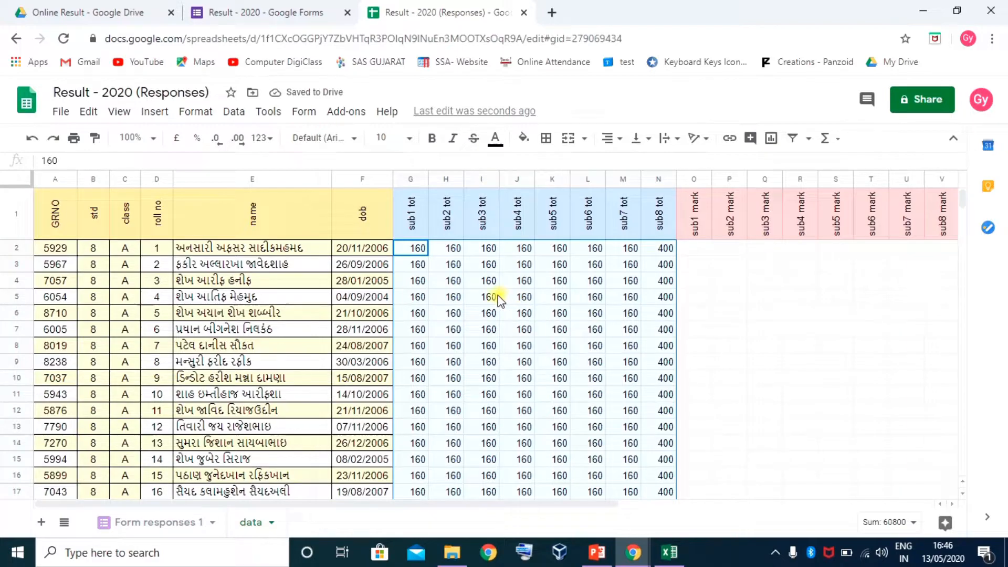
pyautogui.click(498, 296)
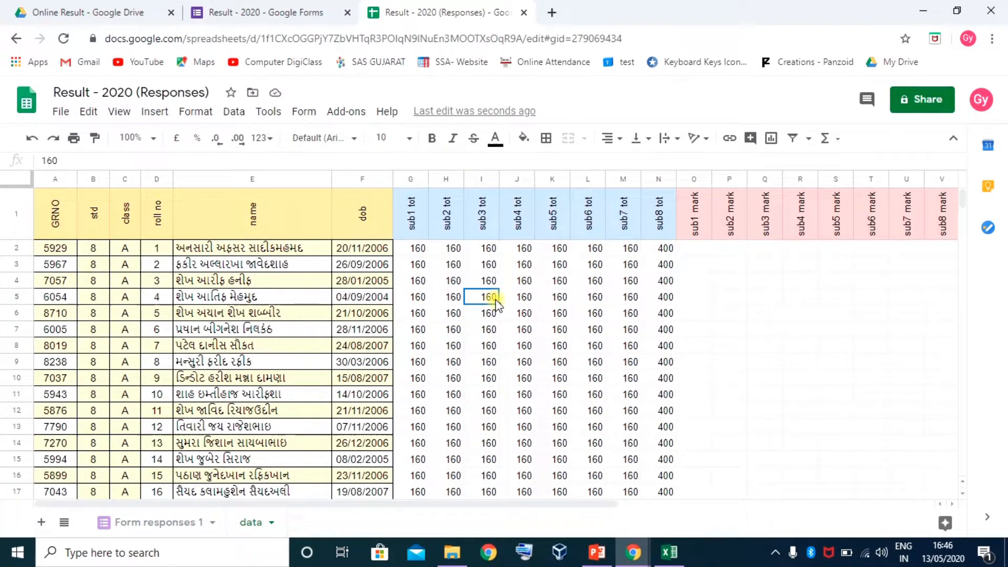
pyautogui.click(418, 248)
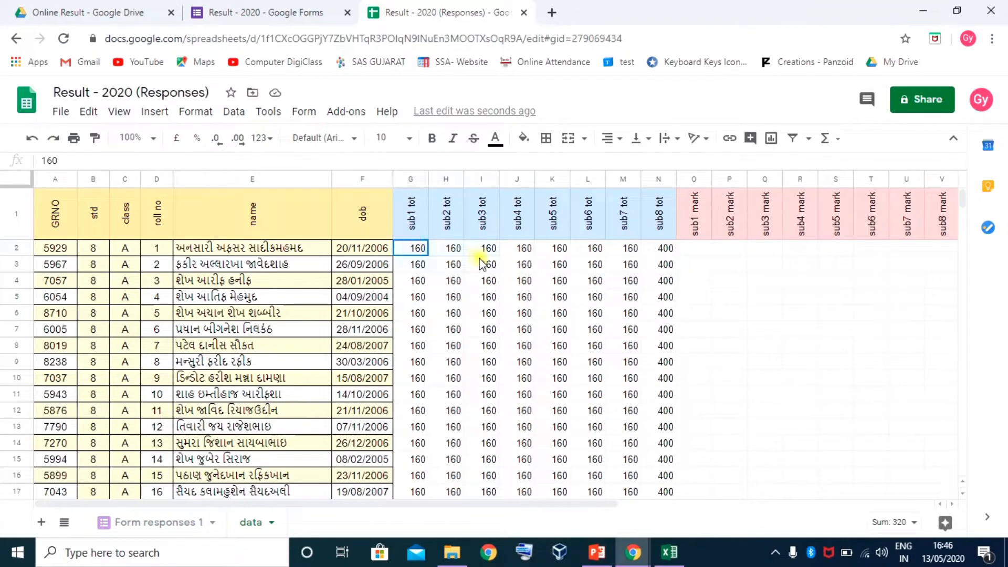
pyautogui.moveTo(481, 262); pyautogui.dragTo(663, 257)
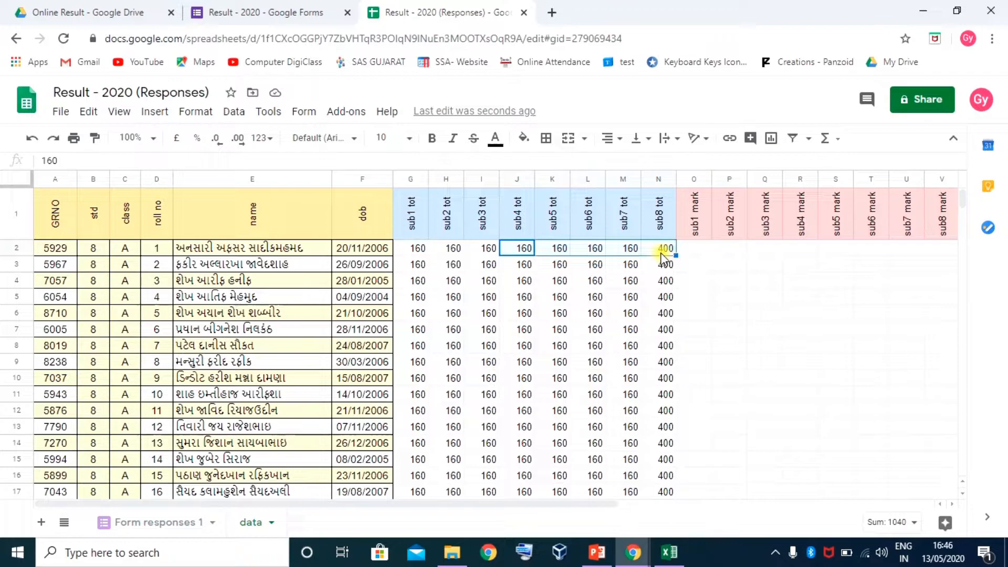
pyautogui.click(664, 251)
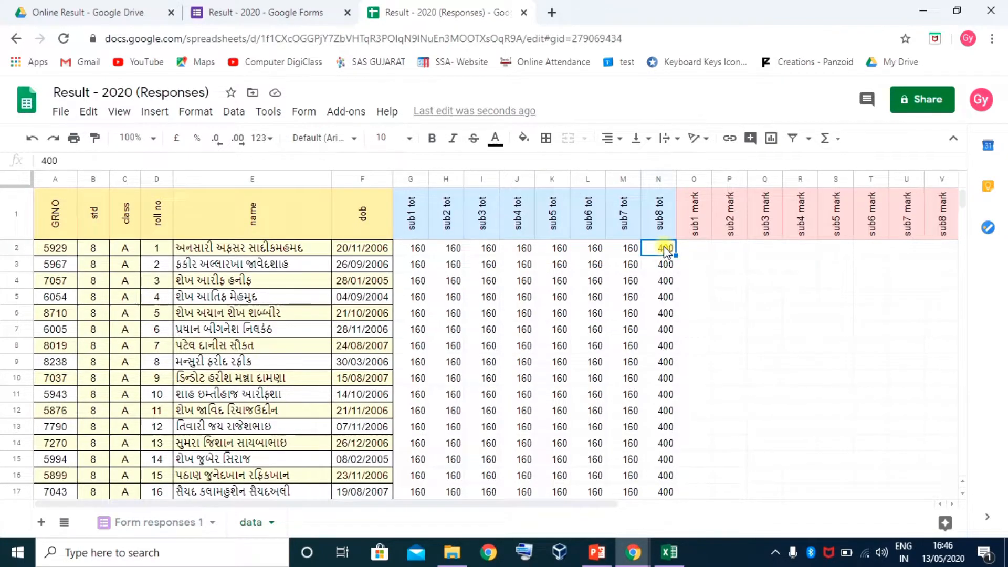
# Change the sub4 total J2 to 200 and clear the sub5–sub8 totals in row 2
pyautogui.click(520, 251)
pyautogui.write('200')
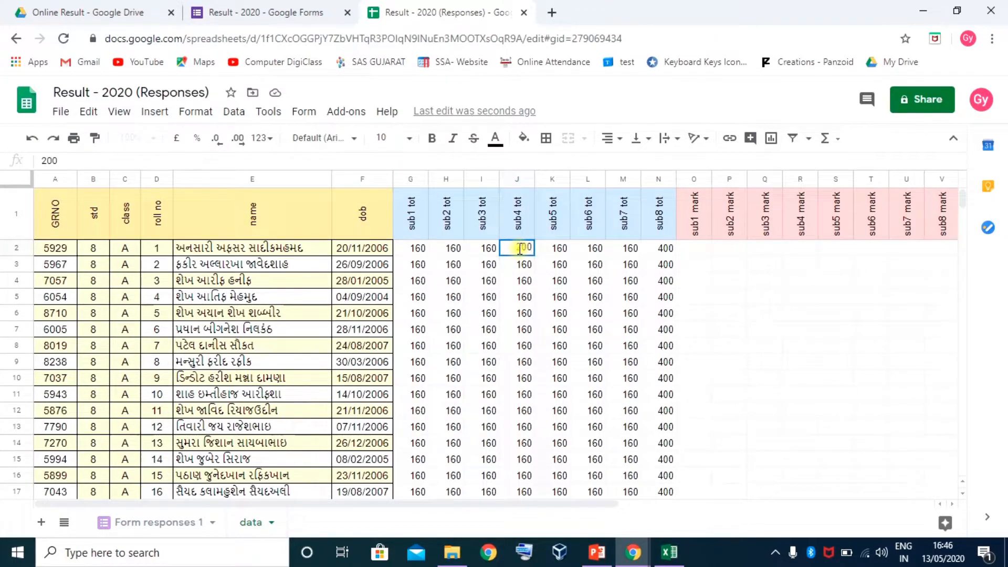
pyautogui.press('Tab')
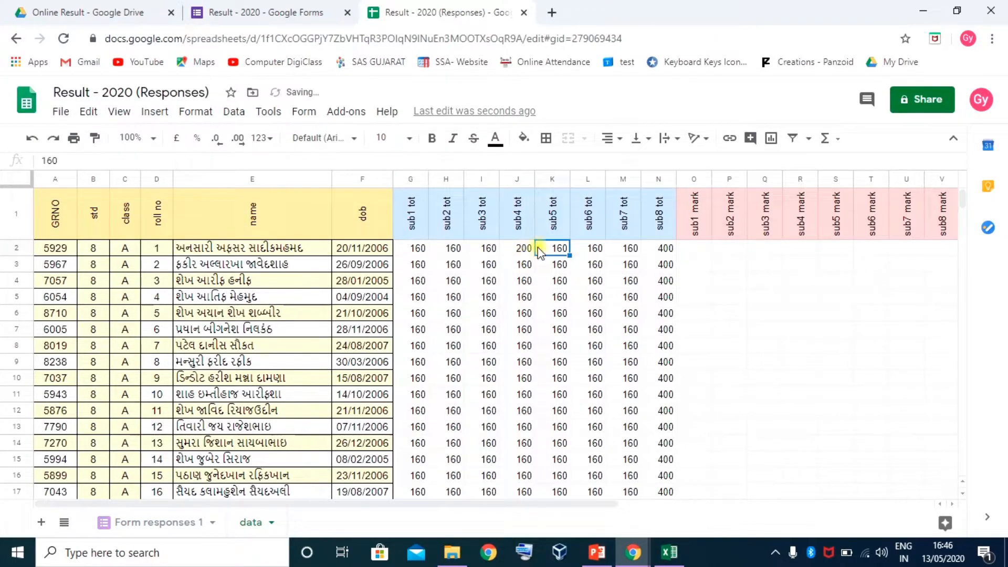
pyautogui.keyDown('shift'); pyautogui.click(671, 252); pyautogui.keyUp('shift')
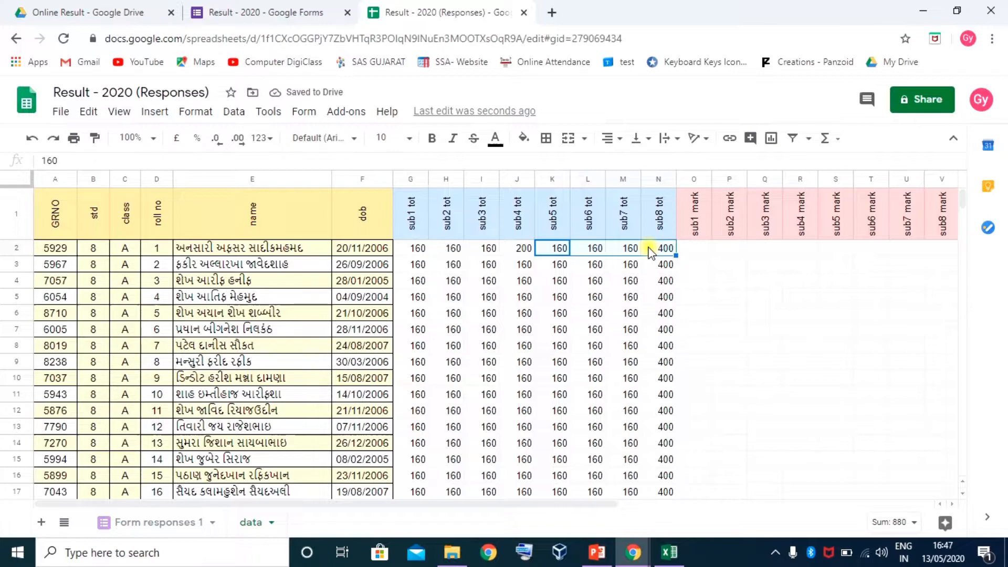
pyautogui.press('Delete')
pyautogui.click(584, 317)
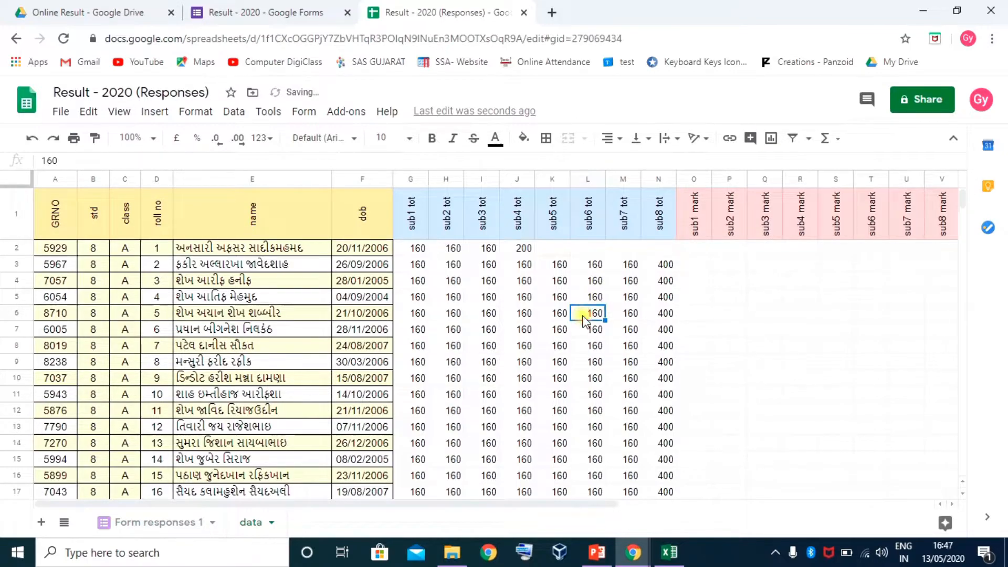
# Check row 2's totals G2 through L2, noting J2 holds 200
pyautogui.click(420, 248)
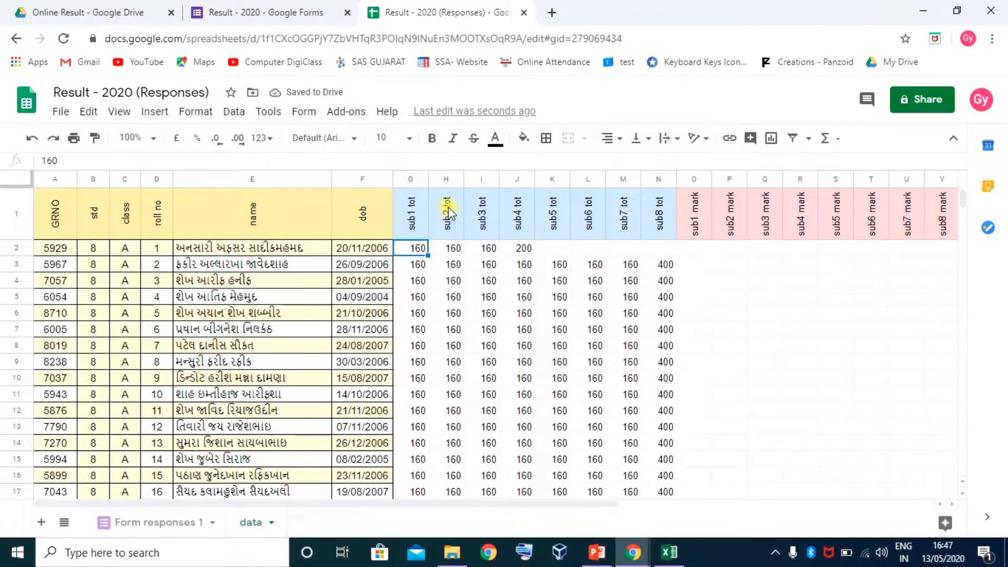
pyautogui.click(450, 250)
pyautogui.click(490, 247)
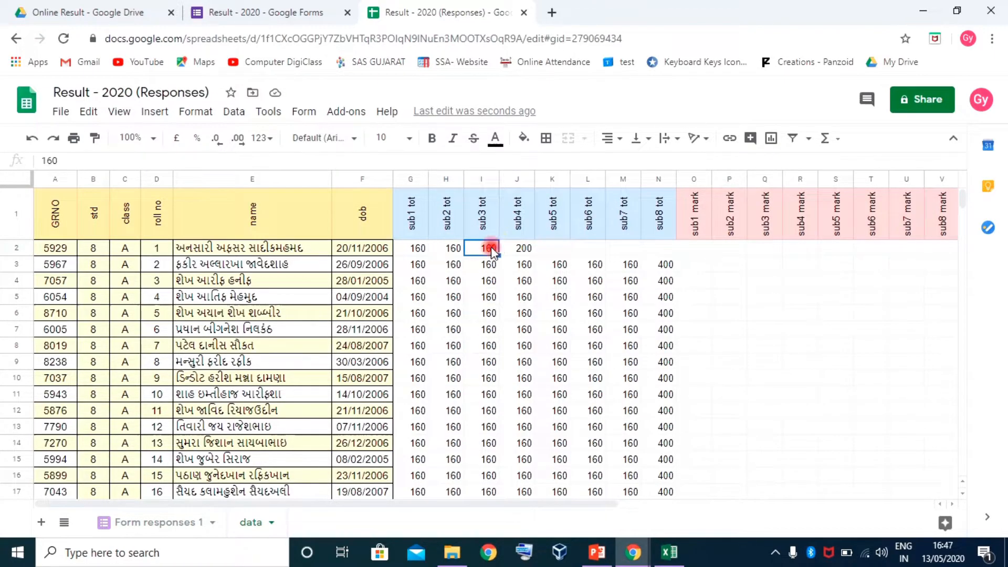
pyautogui.click(519, 253)
pyautogui.moveTo(415, 248); pyautogui.dragTo(563, 249)
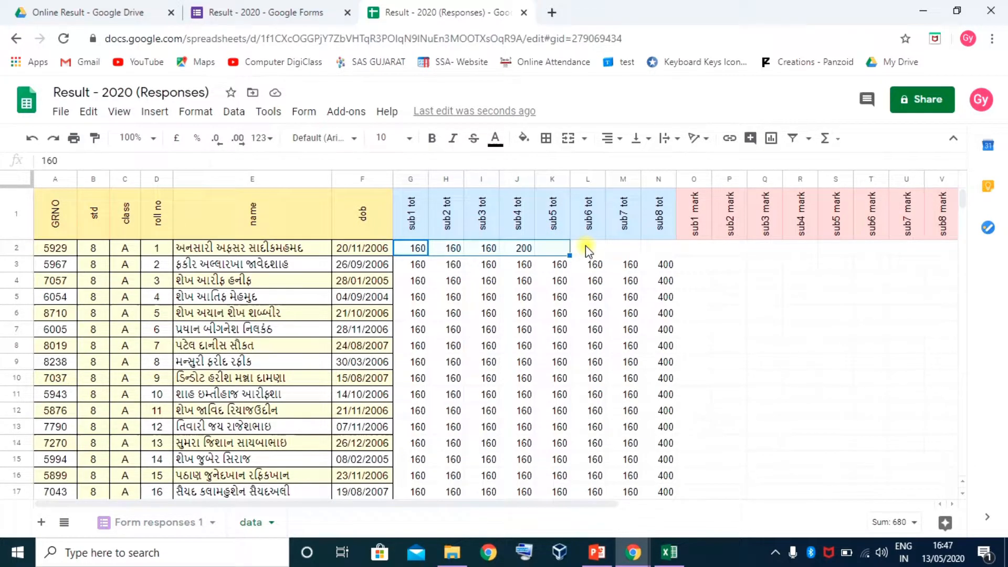
pyautogui.click(587, 250)
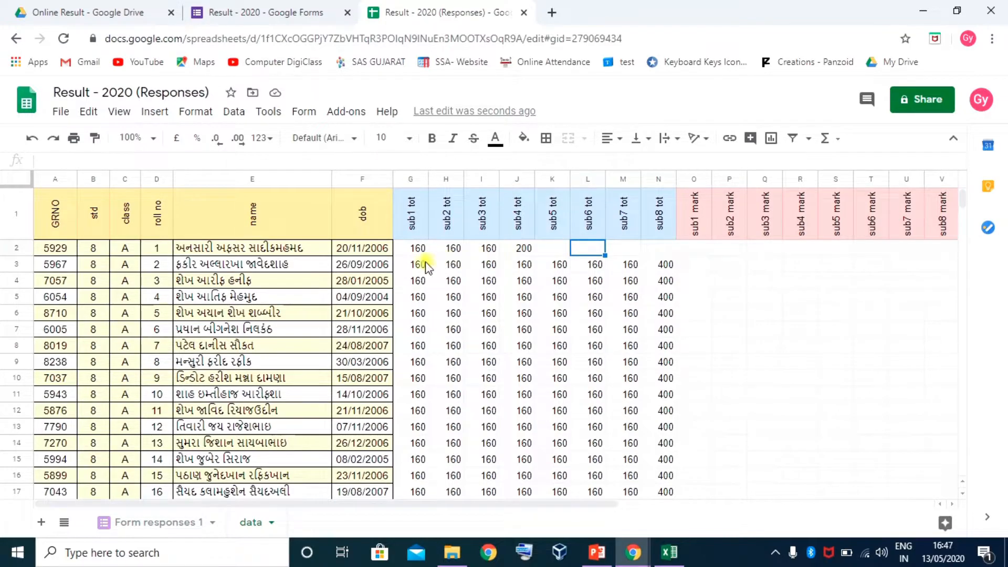
pyautogui.click(523, 251)
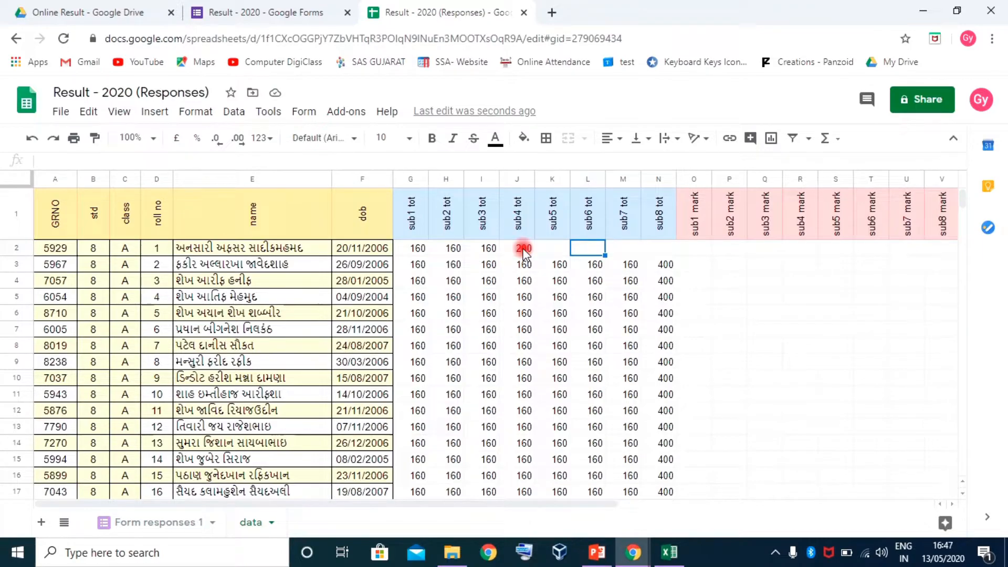
# Refill I2:M2 with 160 and set N2's sub8 total to 400
pyautogui.click(480, 252)
pyautogui.hotkey('shift', 'Right')
pyautogui.hotkey('shift', 'Right')
pyautogui.hotkey('shift', 'Right')
pyautogui.hotkey('shift', 'Right')
pyautogui.hotkey('shift', 'Right')
pyautogui.hotkey('shift', 'Right')
pyautogui.hotkey('shift', 'Right')
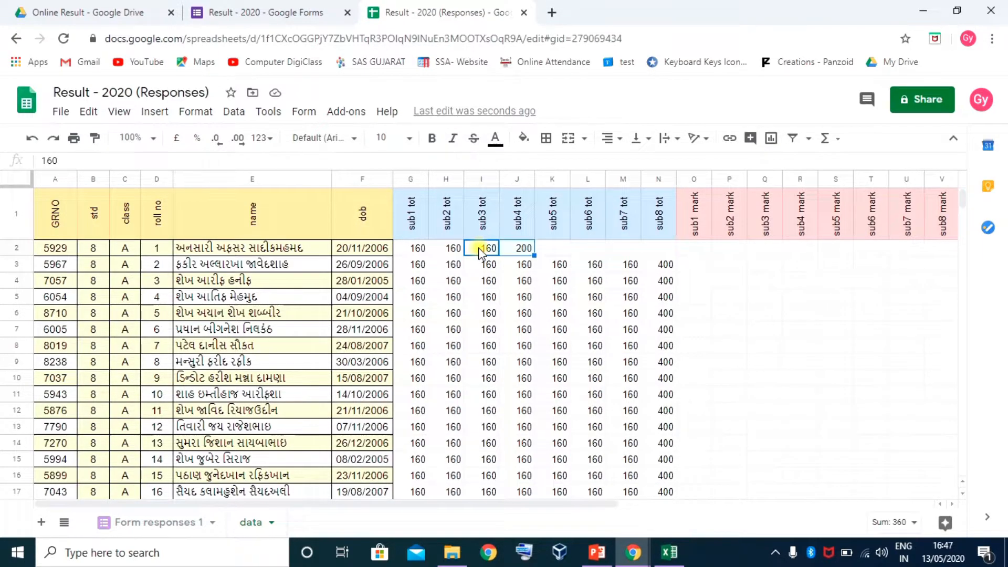
pyautogui.hotkey('shift', 'Left')
pyautogui.hotkey('shift', 'Left')
pyautogui.hotkey('shift', 'Left')
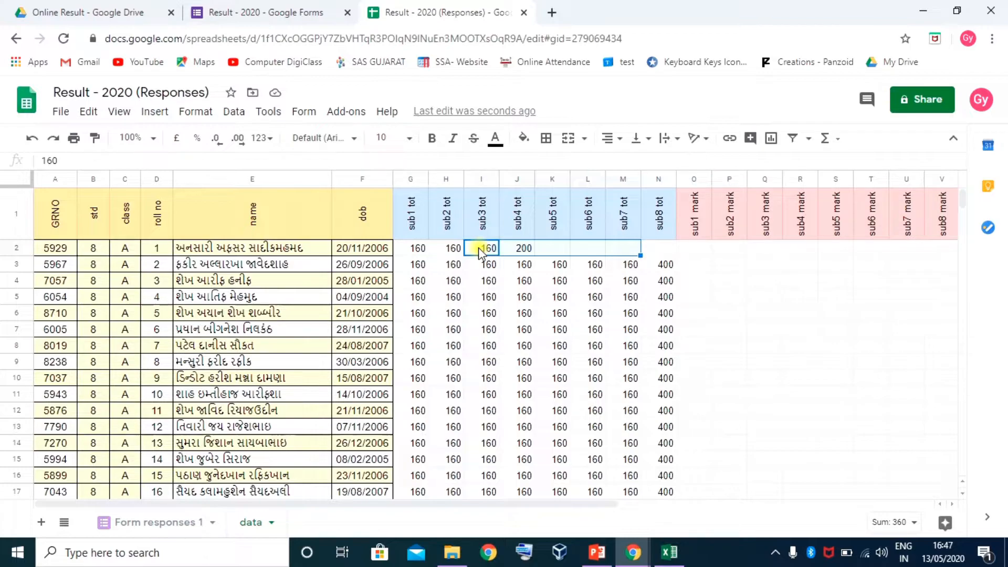
pyautogui.hotkey('ctrl', 'r')
pyautogui.press('Right')
pyautogui.press('Right')
pyautogui.press('Right')
pyautogui.press('Right')
pyautogui.press('Right')
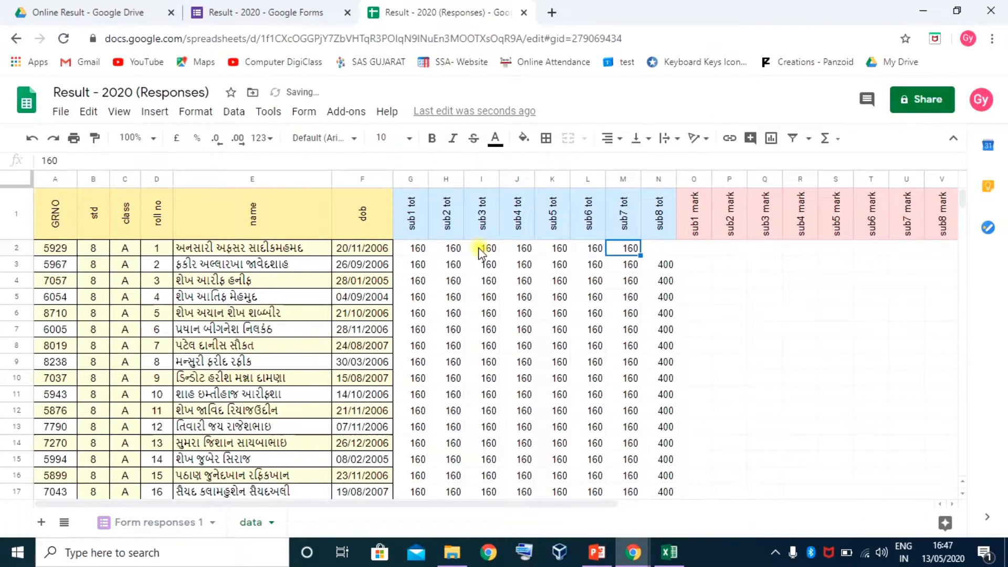
pyautogui.write('400')
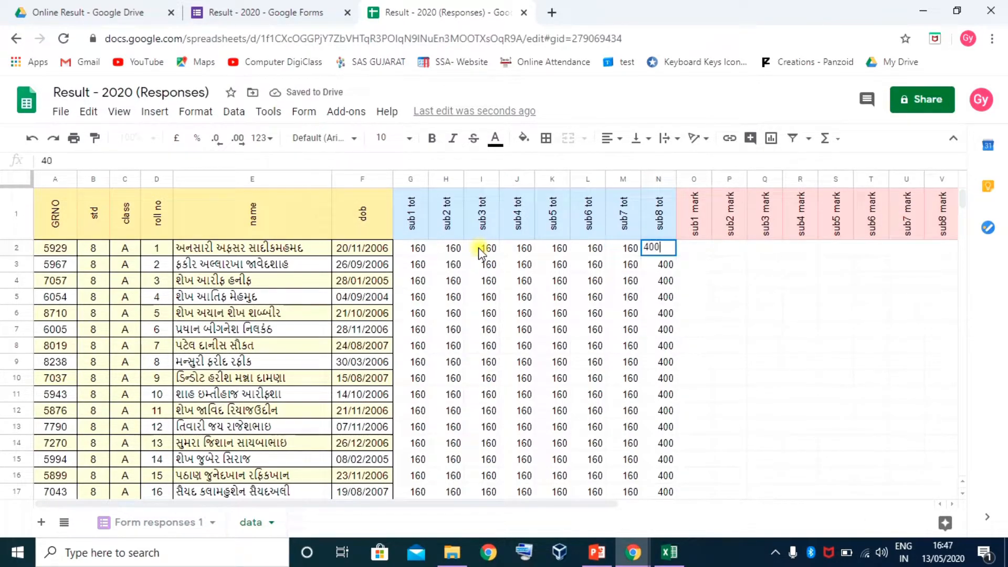
pyautogui.press('Return')
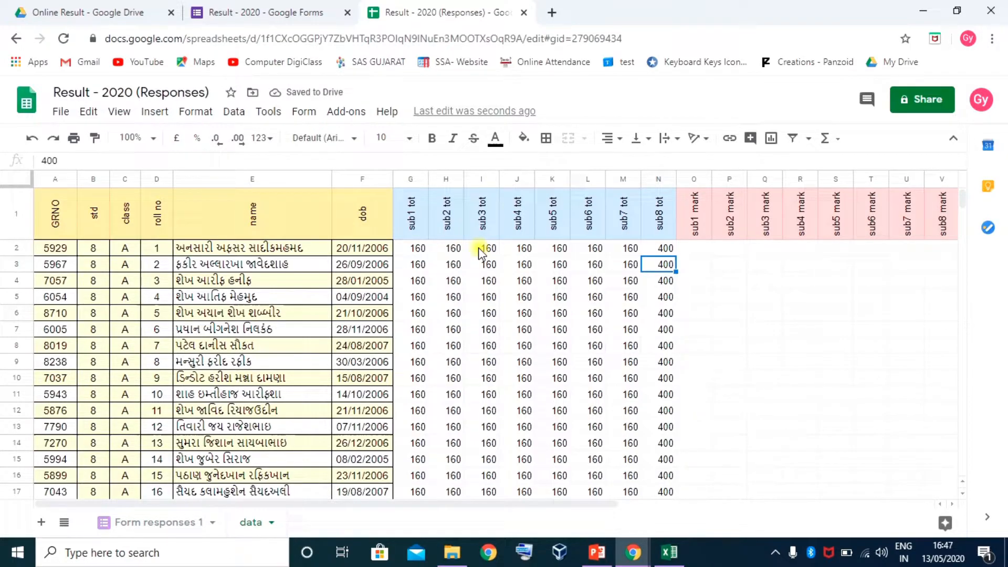
pyautogui.moveTo(609, 503); pyautogui.dragTo(829, 505)
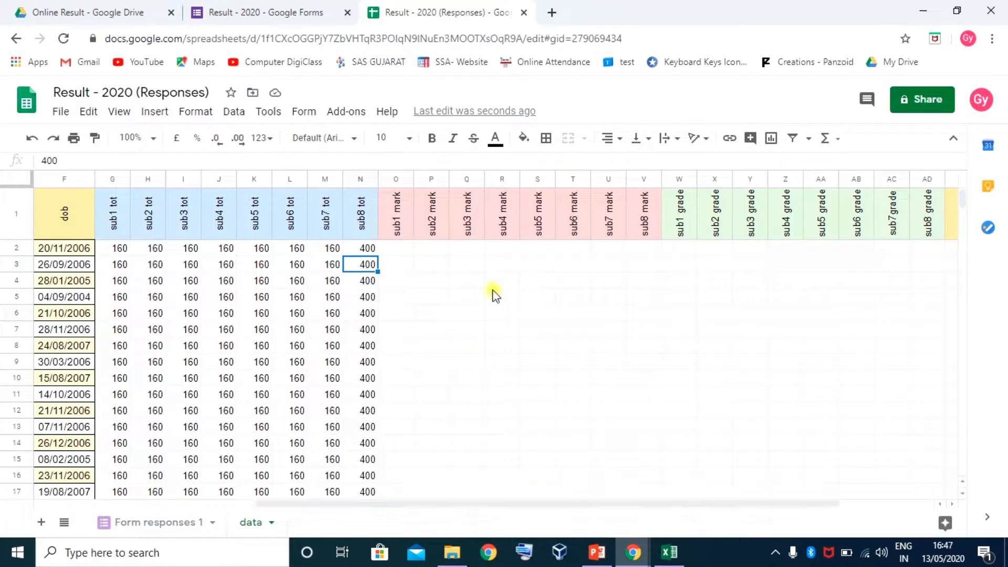
# Select the empty sub1 mark cells O2 and O1, then switch to the final 8-A Excel workbook
pyautogui.click(393, 246)
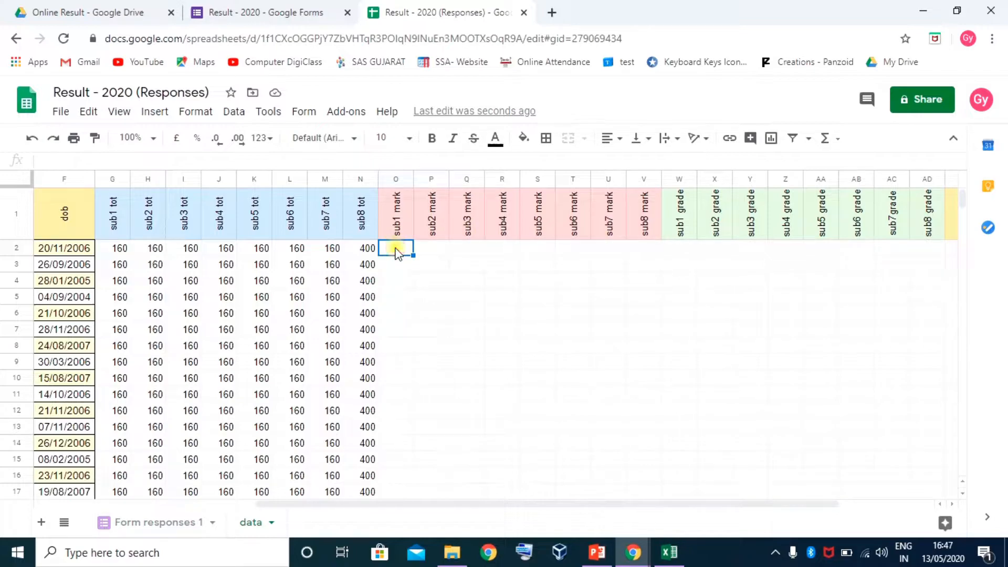
pyautogui.click(388, 223)
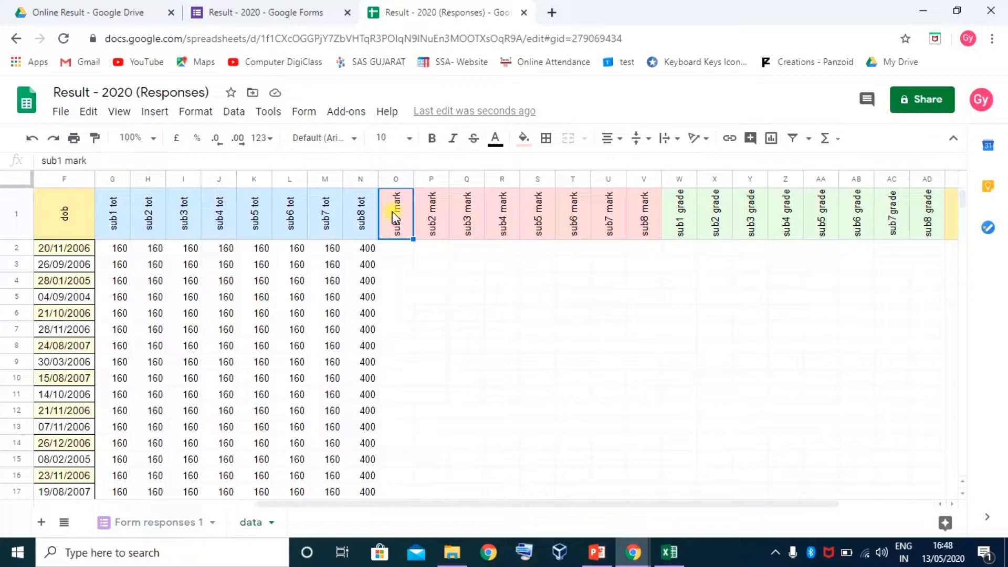
pyautogui.click(669, 553)
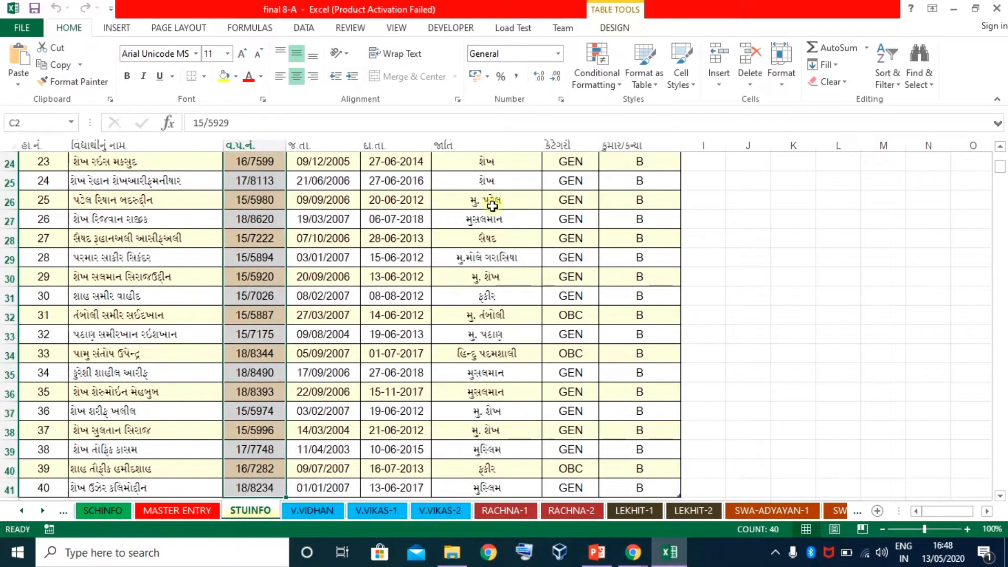
# Copy the first subject's marks CE6:CE45 from the ANNUAL sheet and return to Google Sheets
pyautogui.click(830, 511)
pyautogui.click(808, 510)
pyautogui.click(841, 511)
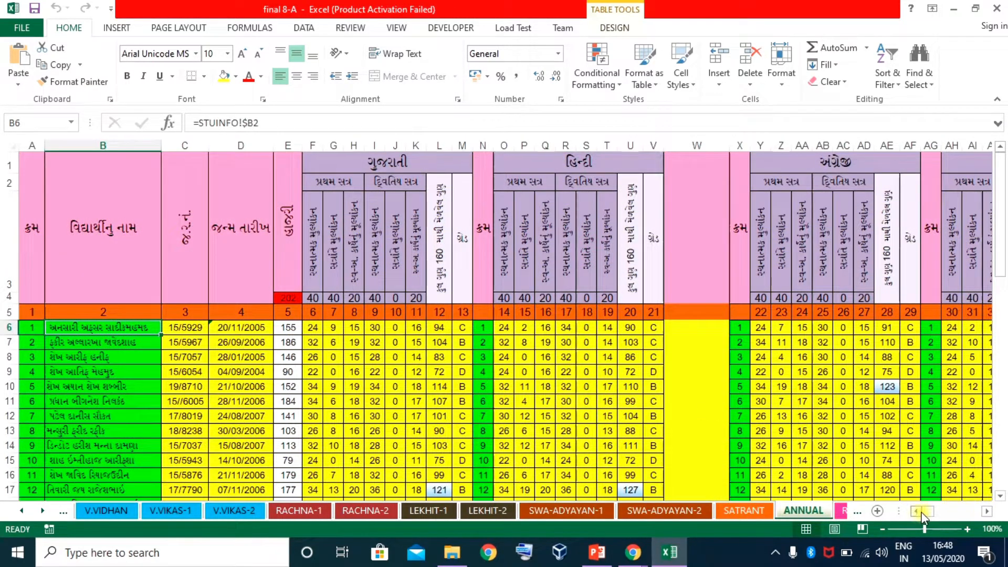
pyautogui.moveTo(923, 512); pyautogui.dragTo(967, 525)
pyautogui.click(241, 328)
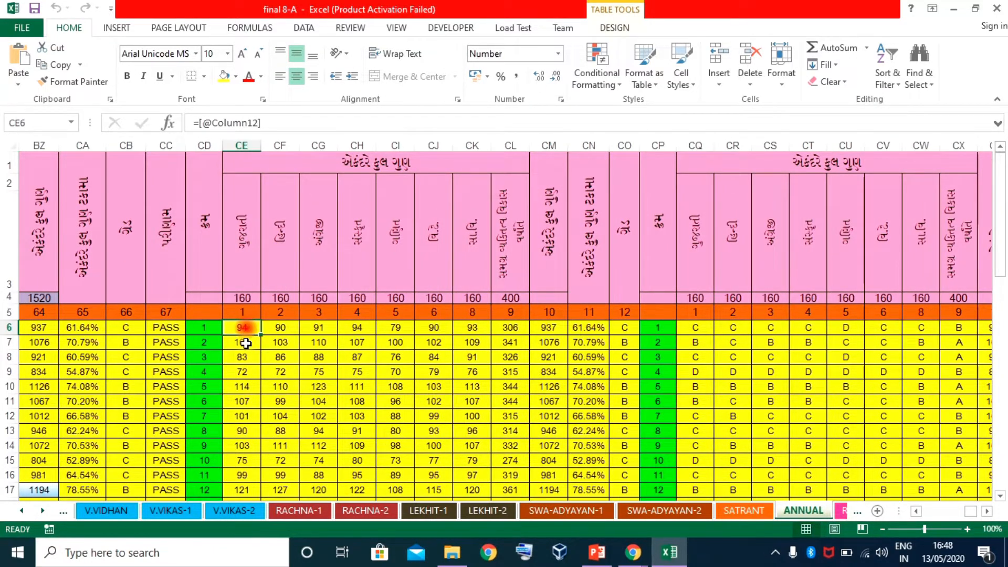
pyautogui.hotkey('ctrl', 'shift', 'Down')
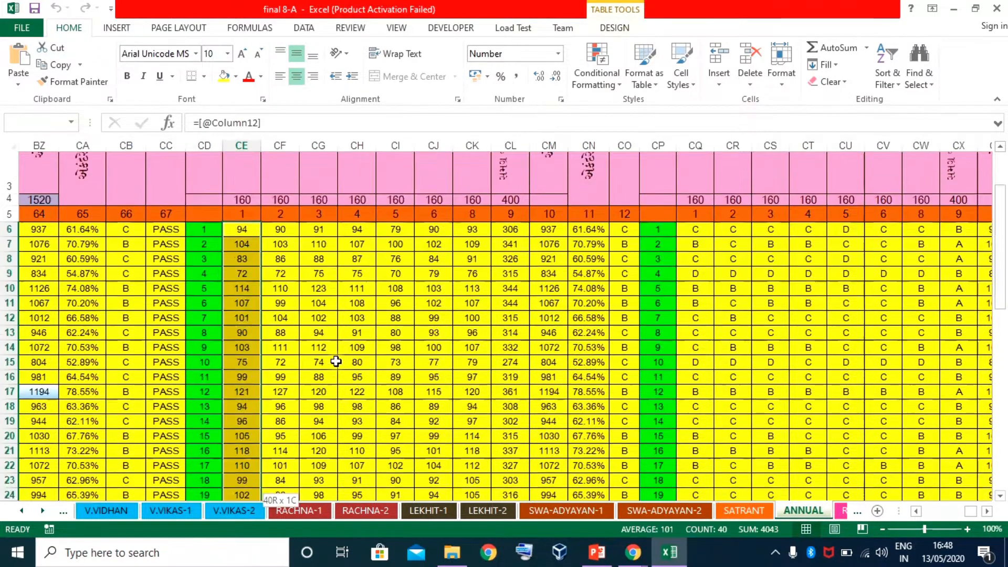
pyautogui.hotkey('ctrl', 'c')
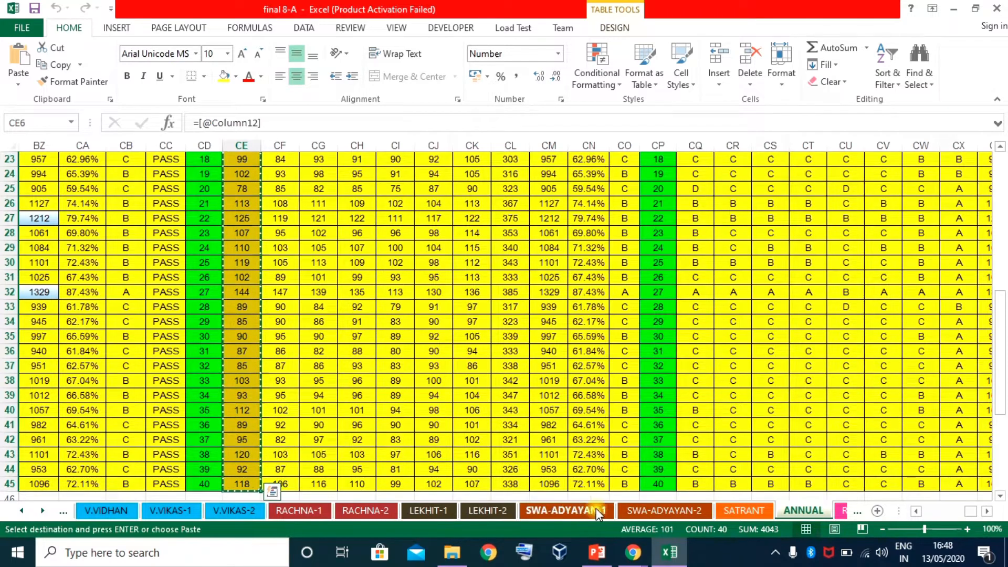
pyautogui.moveTo(640, 554)
pyautogui.click(578, 499)
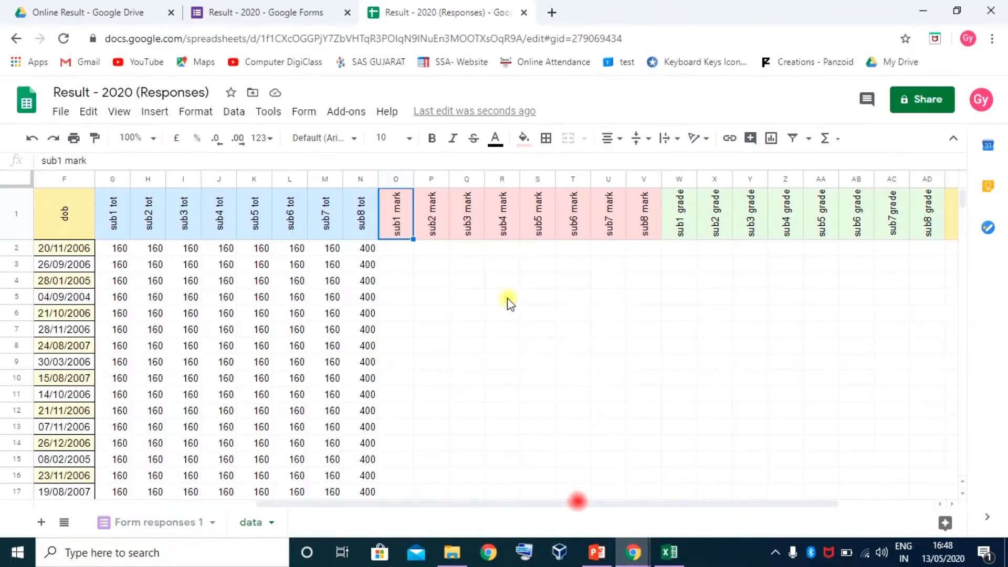
# Paste the marks from O2 down, check O3, and return to Excel
pyautogui.click(389, 252)
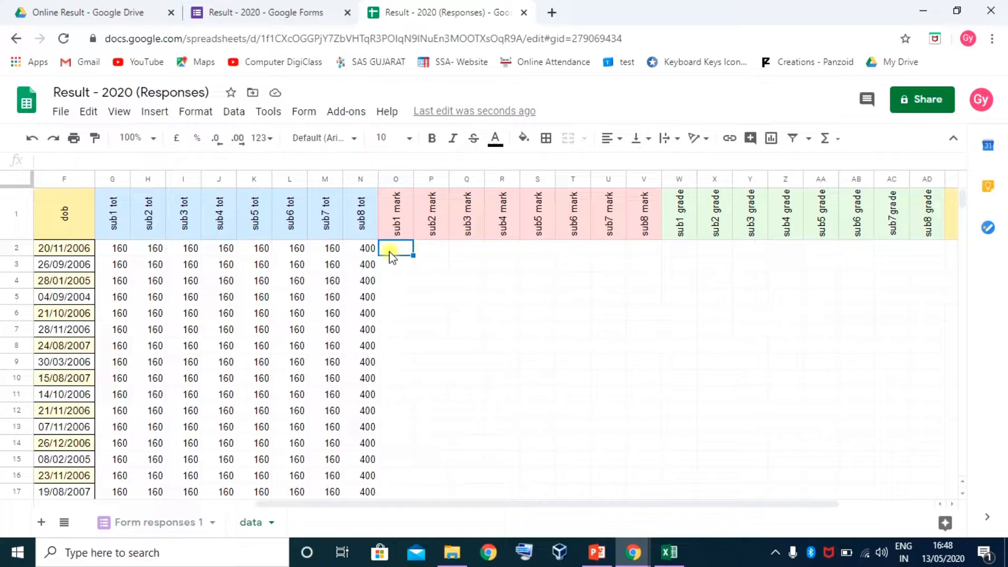
pyautogui.hotkey('ctrl', 'v')
pyautogui.scroll(-5, 412, 370)
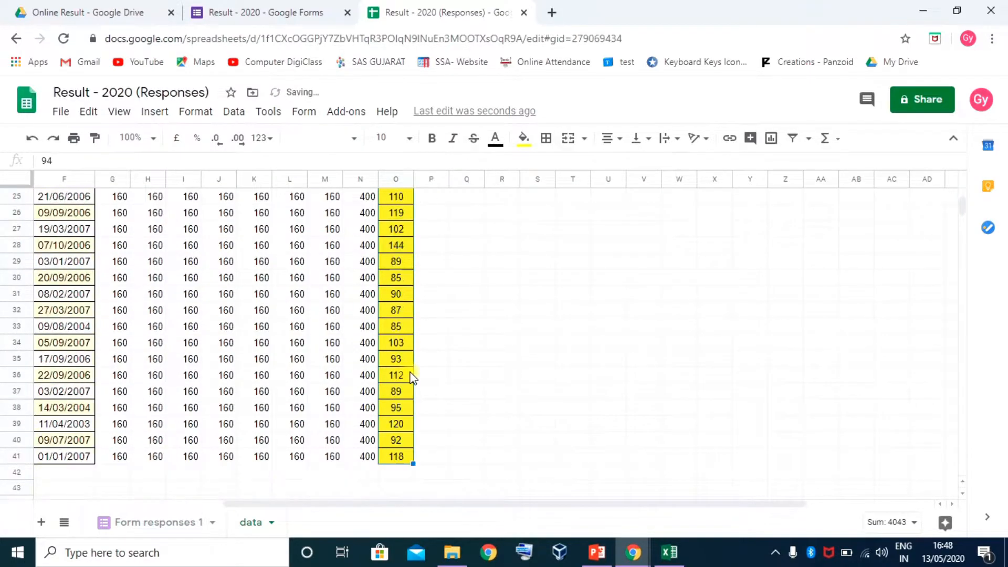
pyautogui.scroll(5, 412, 373)
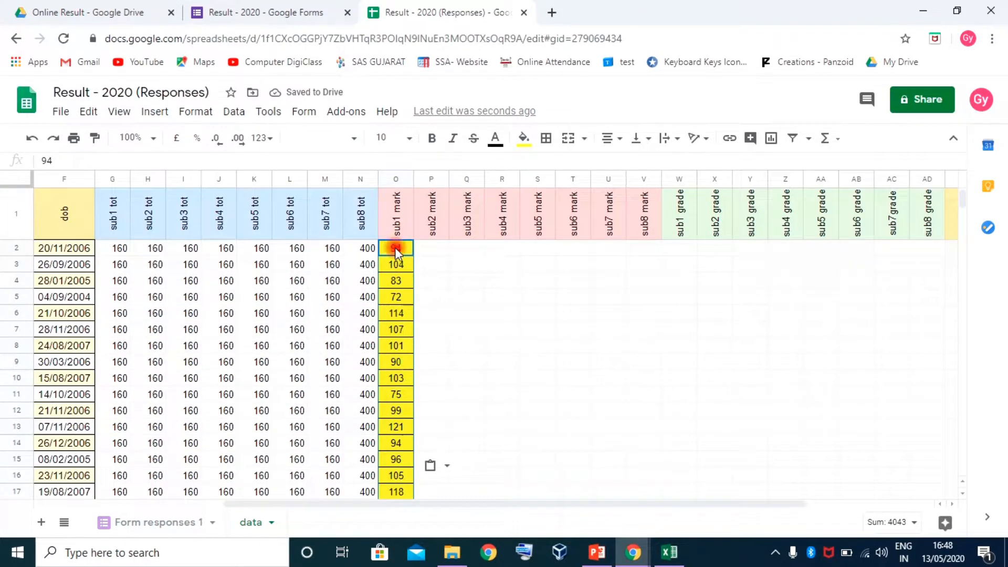
pyautogui.click(395, 263)
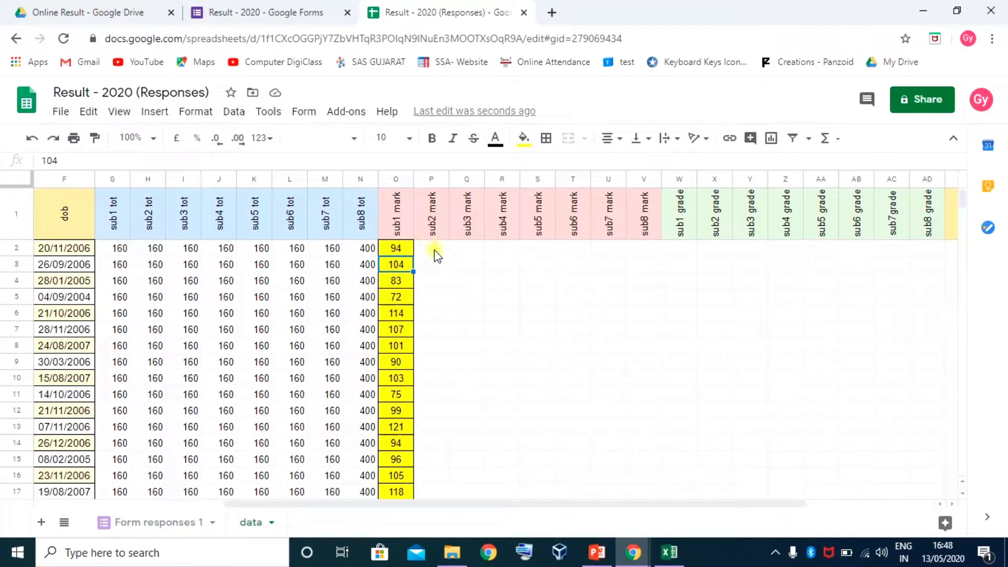
pyautogui.click(667, 553)
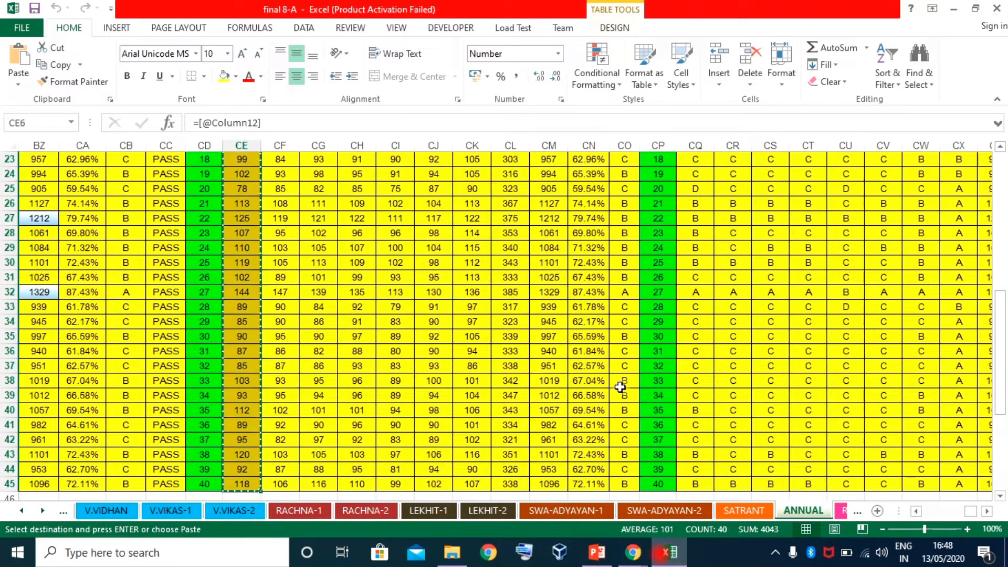
# Copy CF6:CL45 on ANNUAL, the seven remaining subjects' marks, and switch back to Sheets
pyautogui.scroll(9, 446, 294)
pyautogui.click(280, 328)
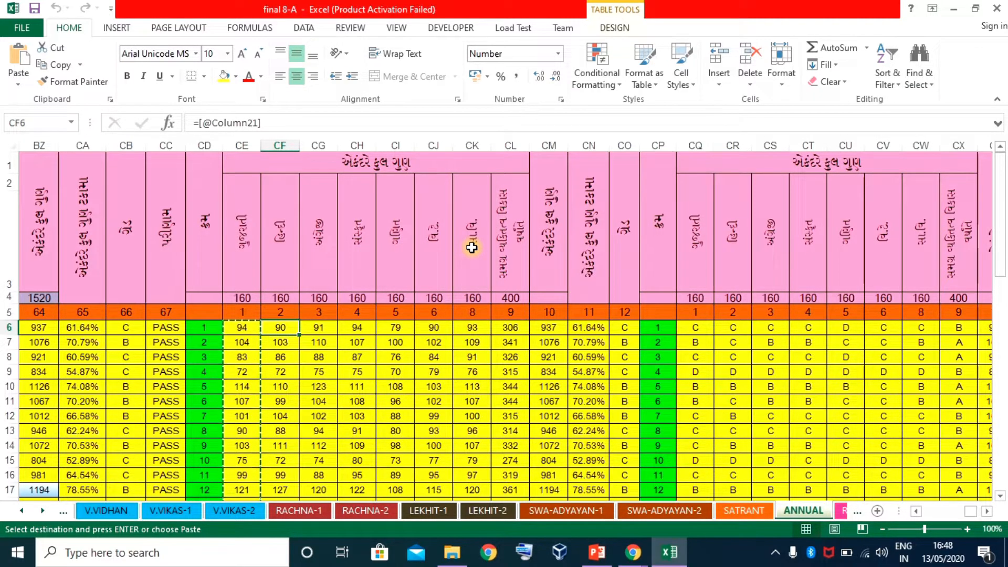
pyautogui.moveTo(280, 328); pyautogui.dragTo(493, 325)
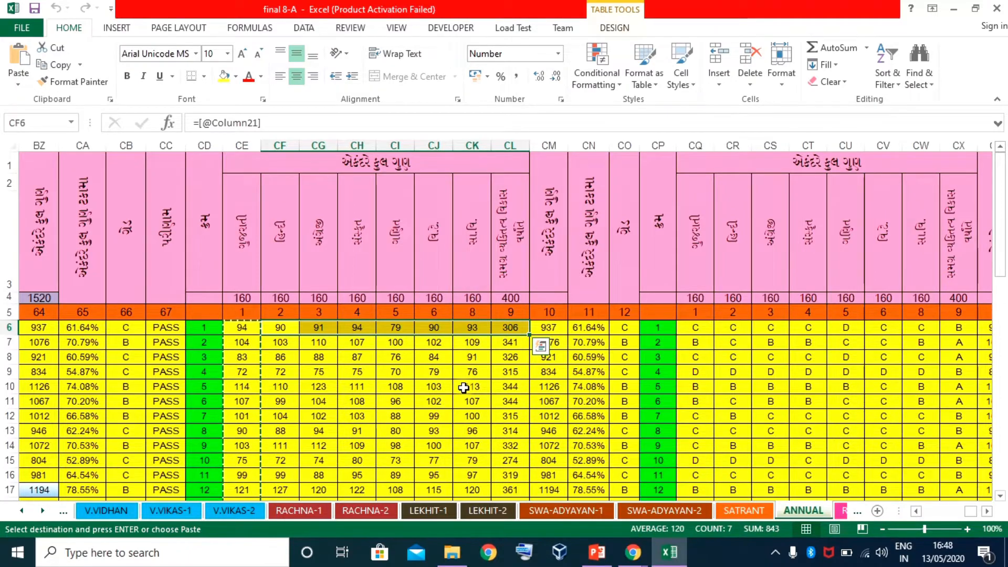
pyautogui.hotkey('ctrl', 'shift', 'Down')
pyautogui.press('Escape')
pyautogui.hotkey('ctrl', 'c')
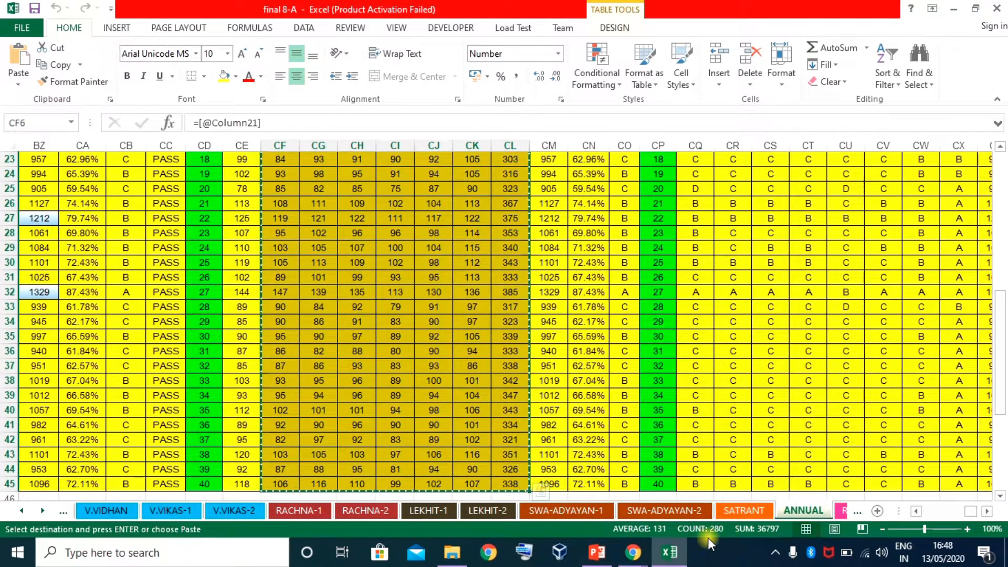
pyautogui.moveTo(633, 552)
pyautogui.click(559, 494)
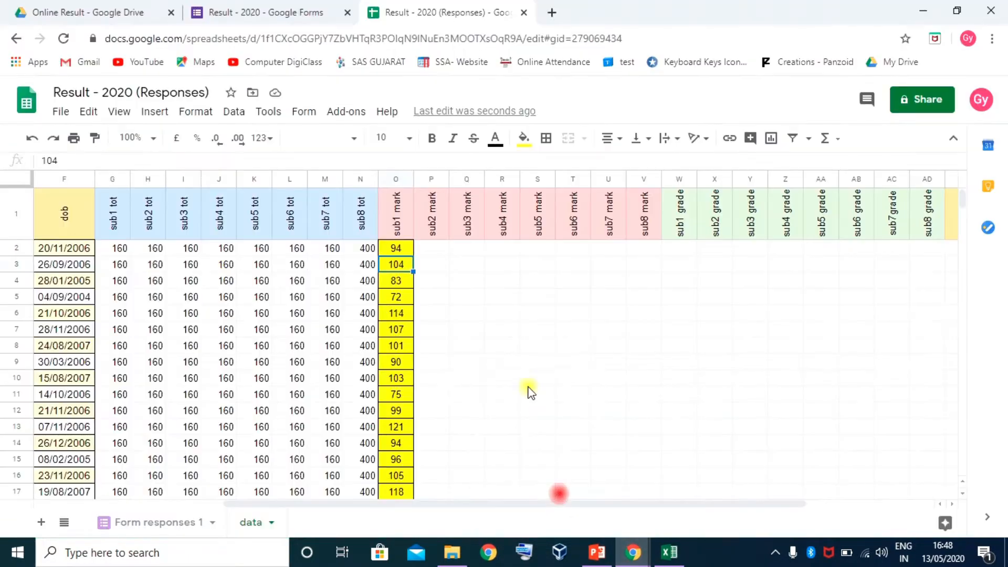
# Paste the seven subjects' marks at P2 and check the first student's sub1–sub8 marks
pyautogui.click(430, 251)
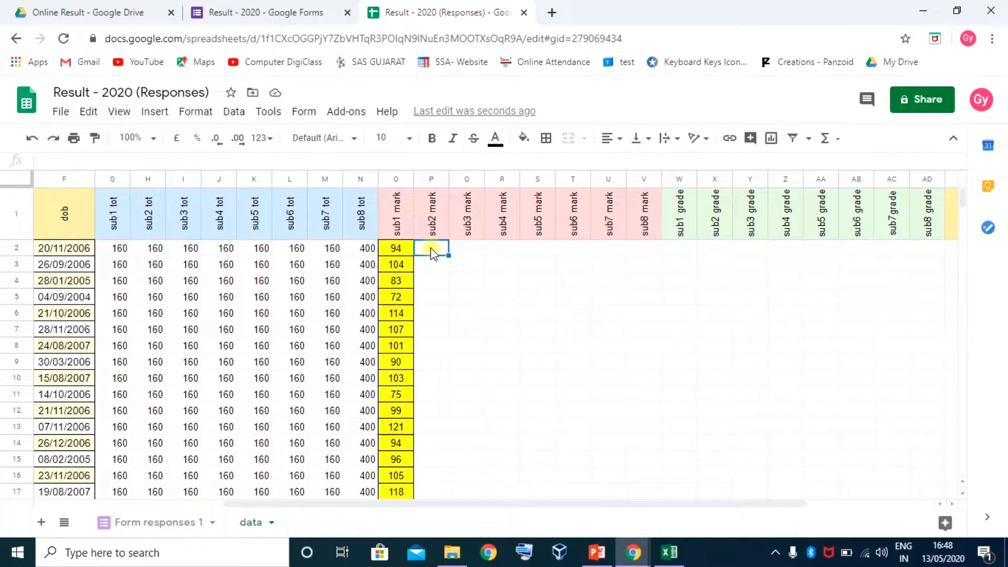
pyautogui.hotkey('ctrl', 'v')
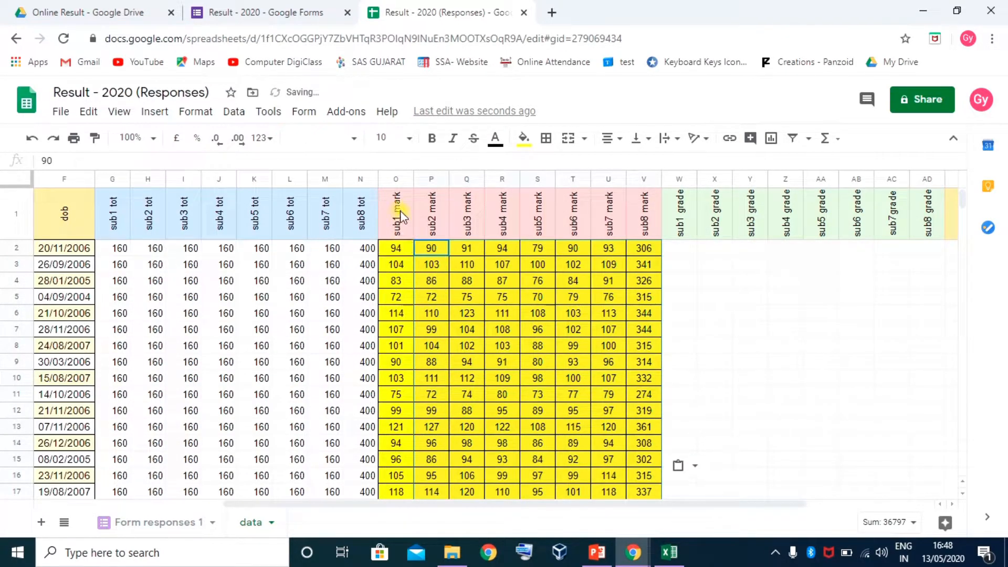
pyautogui.click(395, 249)
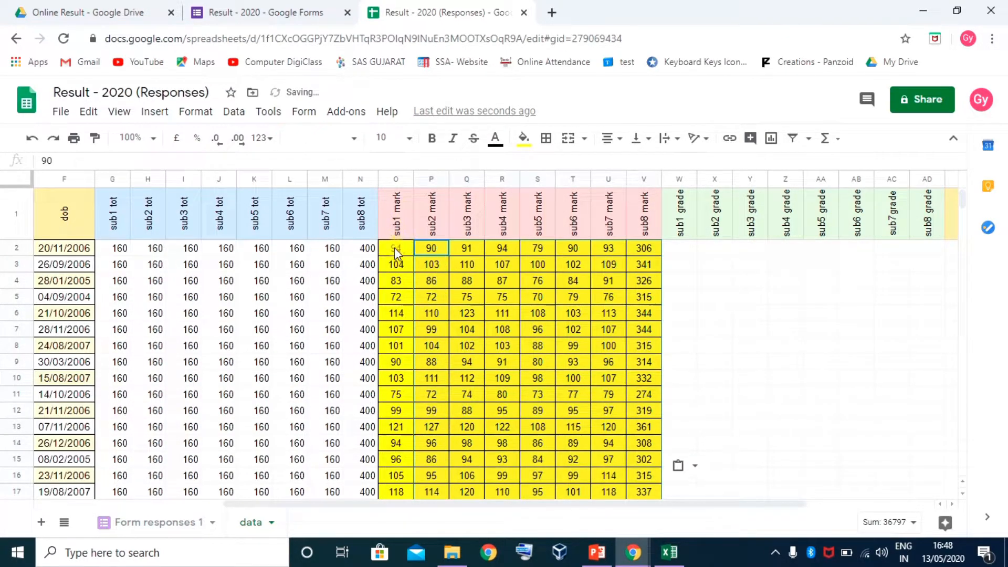
pyautogui.click(431, 246)
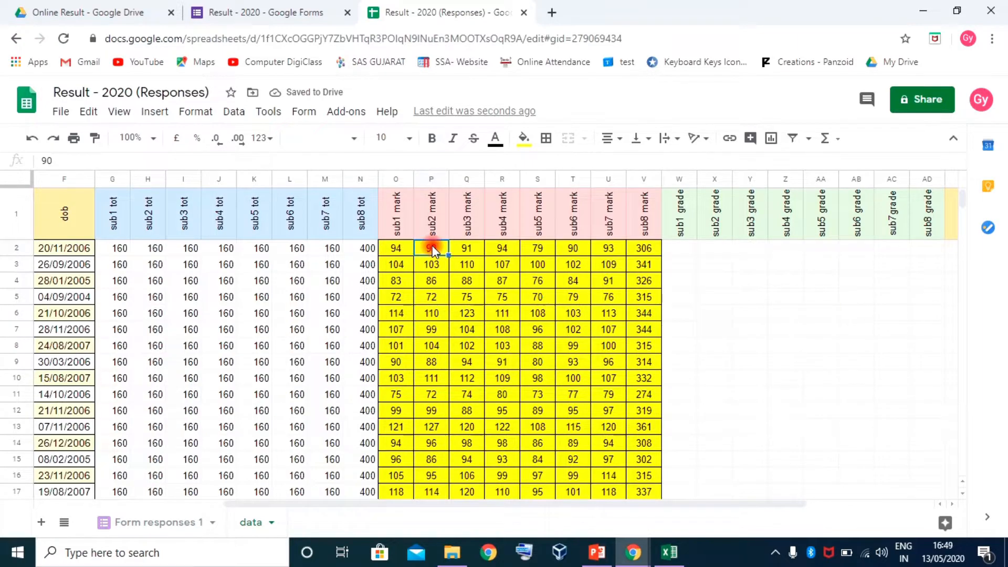
pyautogui.click(463, 247)
pyautogui.click(506, 246)
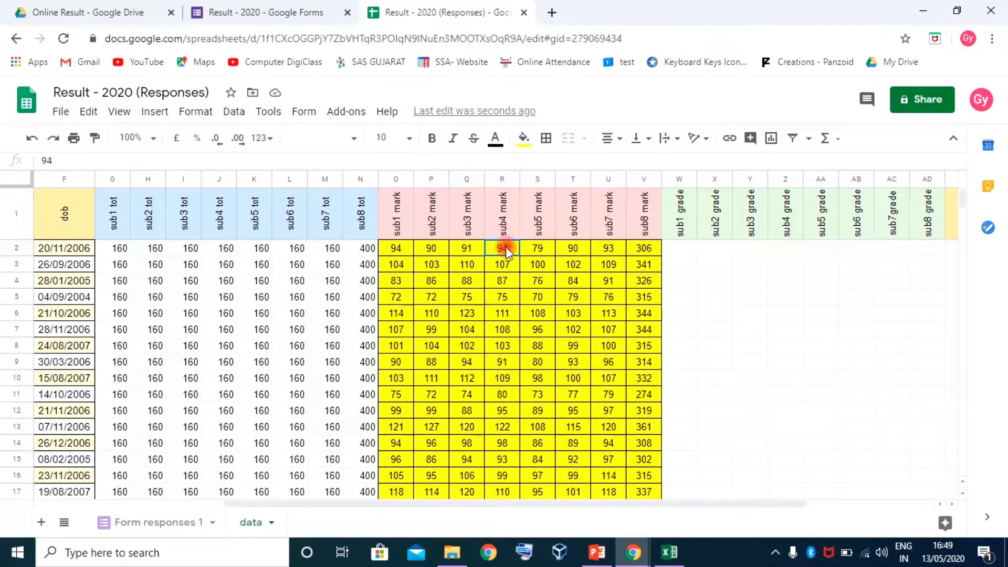
pyautogui.click(538, 250)
pyautogui.click(575, 250)
pyautogui.click(609, 249)
pyautogui.click(644, 248)
# Select the mark and grade header cells W1:AD1, then switch to Excel
pyautogui.click(501, 58)
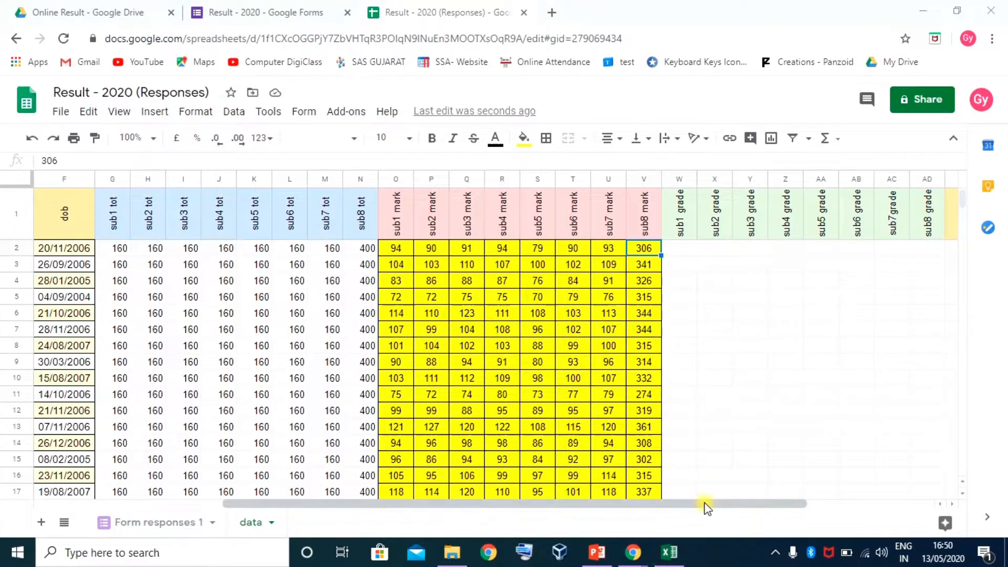
pyautogui.moveTo(704, 503); pyautogui.dragTo(833, 504)
pyautogui.moveTo(477, 218); pyautogui.dragTo(720, 220)
pyautogui.moveTo(200, 207); pyautogui.dragTo(370, 214)
pyautogui.click(56, 205)
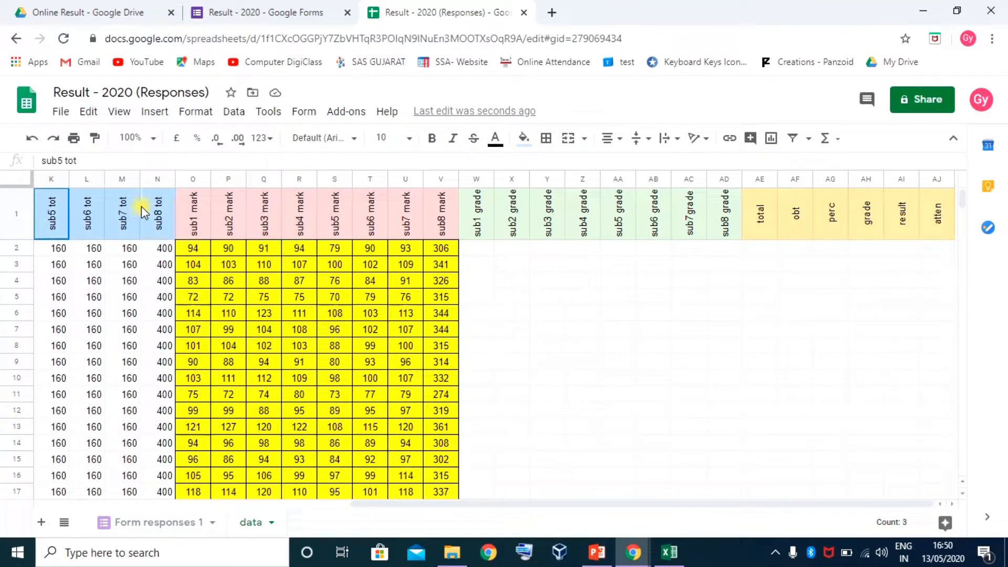
pyautogui.click(193, 209)
pyautogui.moveTo(394, 223); pyautogui.dragTo(723, 218)
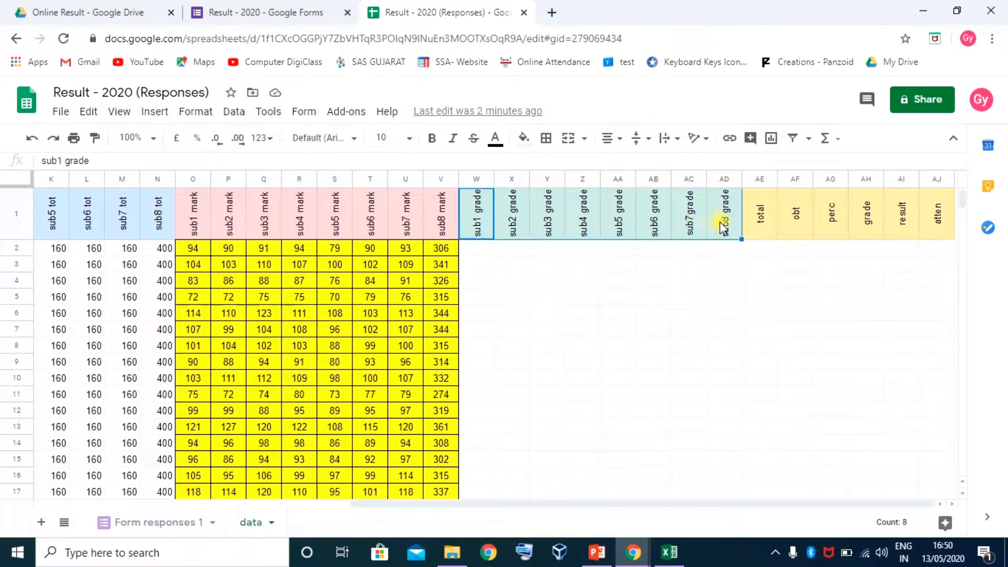
pyautogui.click(669, 552)
pyautogui.scroll(7, 837, 466)
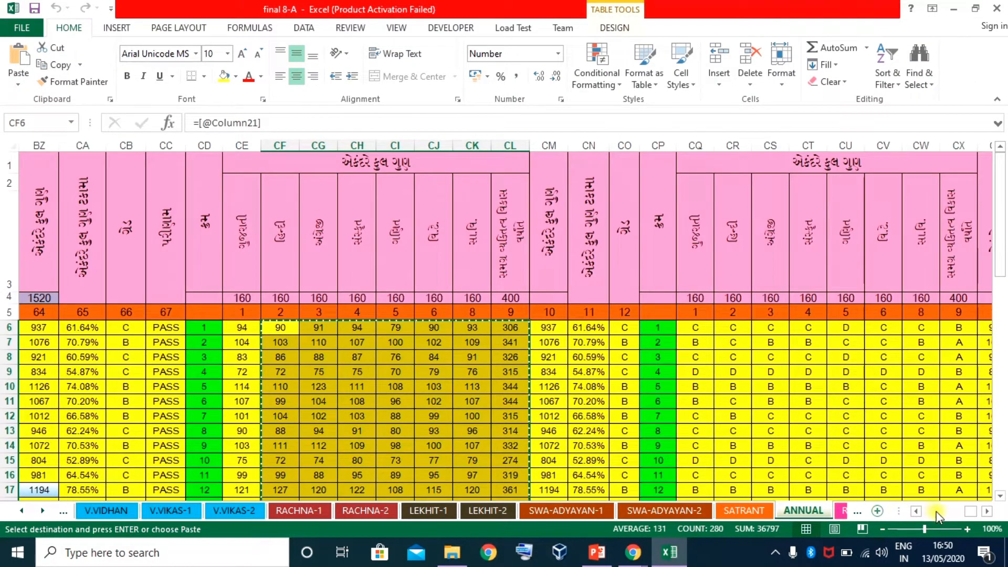
# Copy the eight grade columns CQ6:CX45 for all 40 students on ANNUAL
pyautogui.click(987, 510)
pyautogui.click(987, 511)
pyautogui.click(988, 511)
pyautogui.click(988, 511)
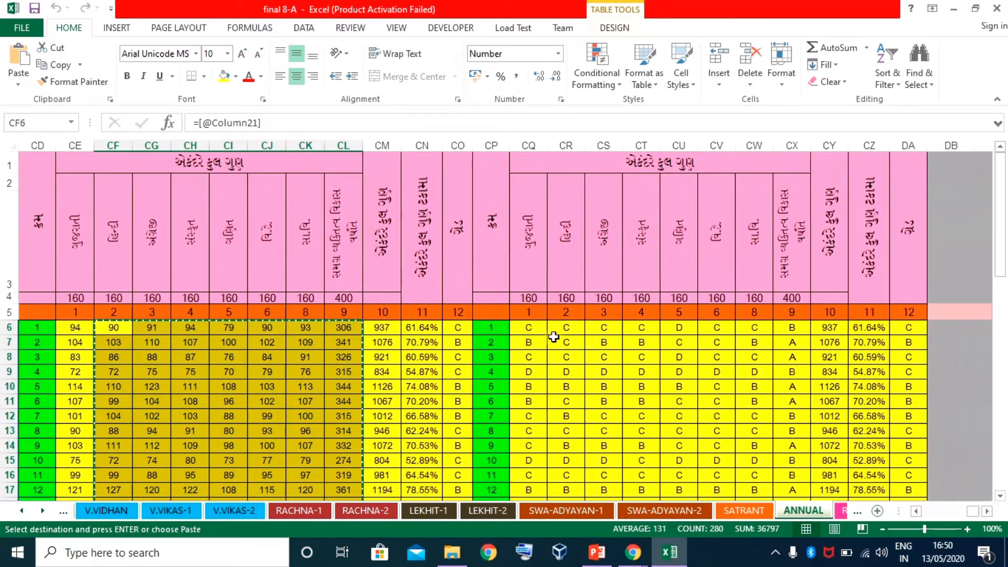
pyautogui.click(527, 326)
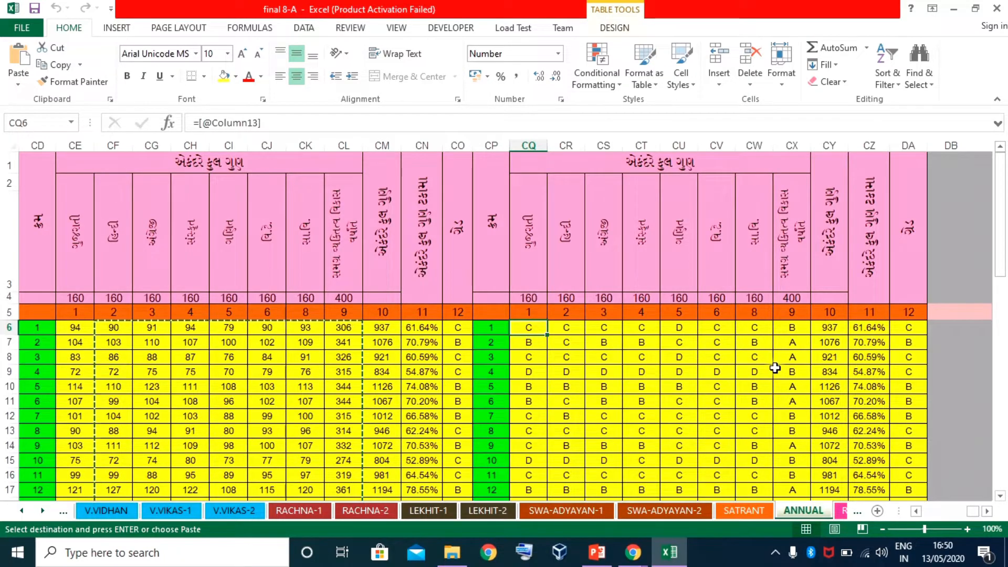
pyautogui.hotkey('shift', 'Right')
pyautogui.hotkey('shift', 'Right')
pyautogui.hotkey('shift', 'Right')
pyautogui.hotkey('shift', 'Right')
pyautogui.hotkey('shift', 'Right')
pyautogui.hotkey('shift', 'Right')
pyautogui.hotkey('shift', 'Right')
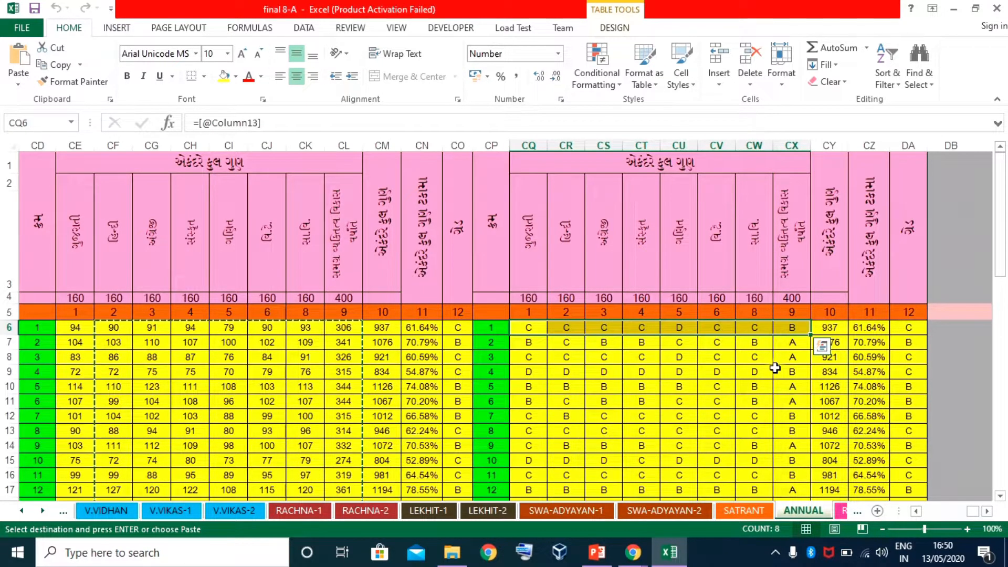
pyautogui.hotkey('ctrl', 'shift', 'Down')
pyautogui.hotkey('ctrl', 'c')
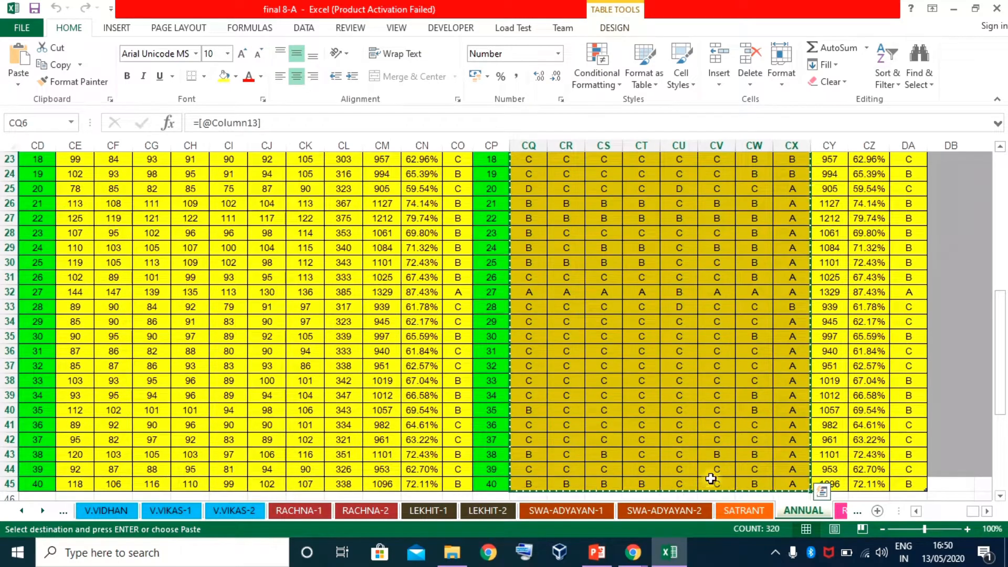
# Paste the grades into the Google Sheets grade columns starting at W2
pyautogui.moveTo(632, 553)
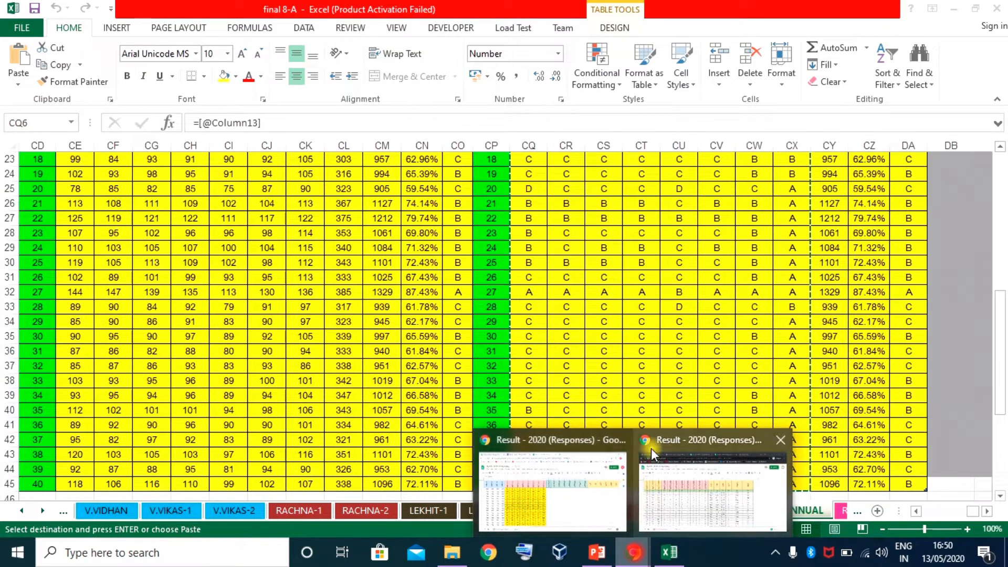
pyautogui.click(569, 488)
pyautogui.click(477, 249)
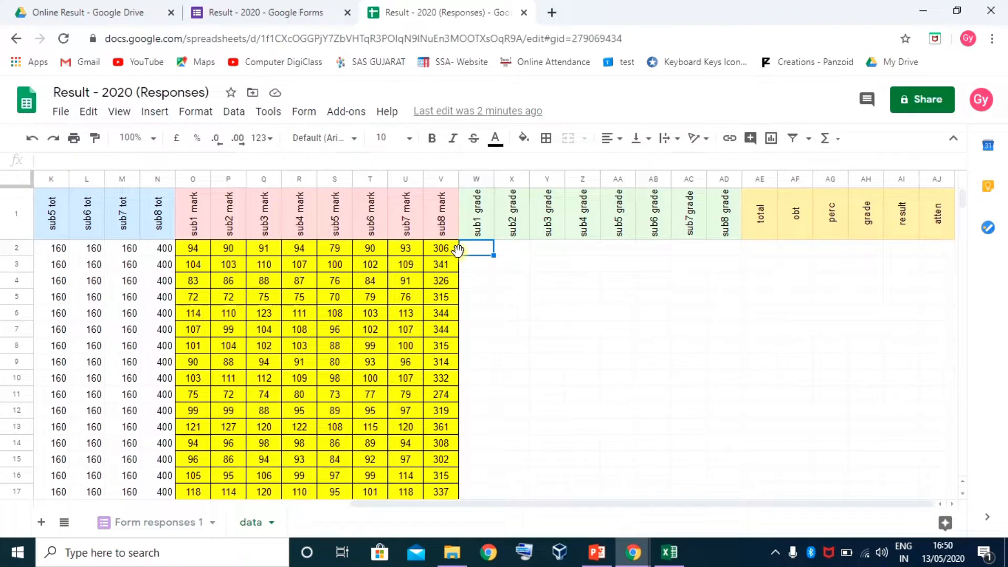
pyautogui.hotkey('ctrl', 'v')
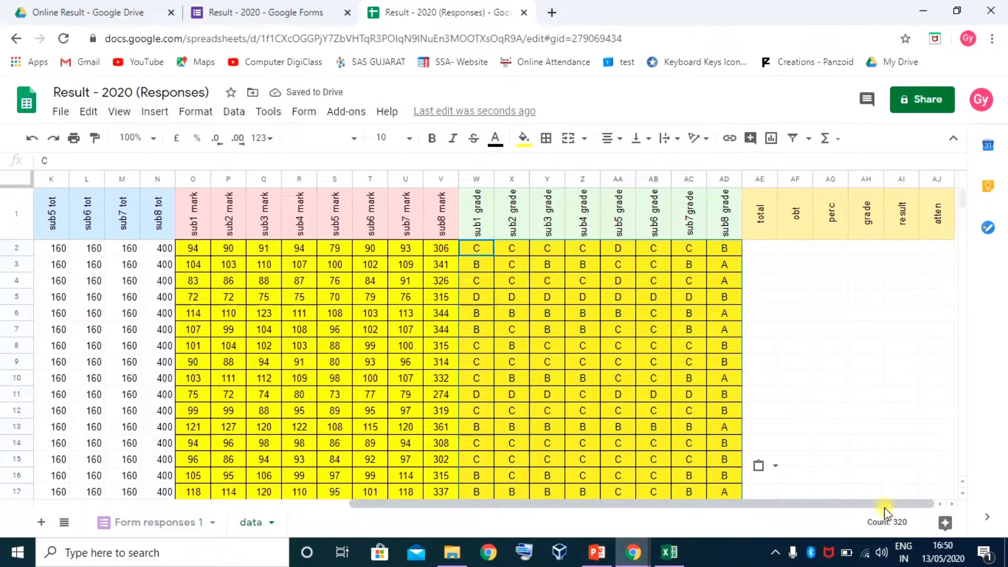
# Enter =SUM(G2:N2) in AE2 and fill it down so every student totals 1520
pyautogui.click(760, 249)
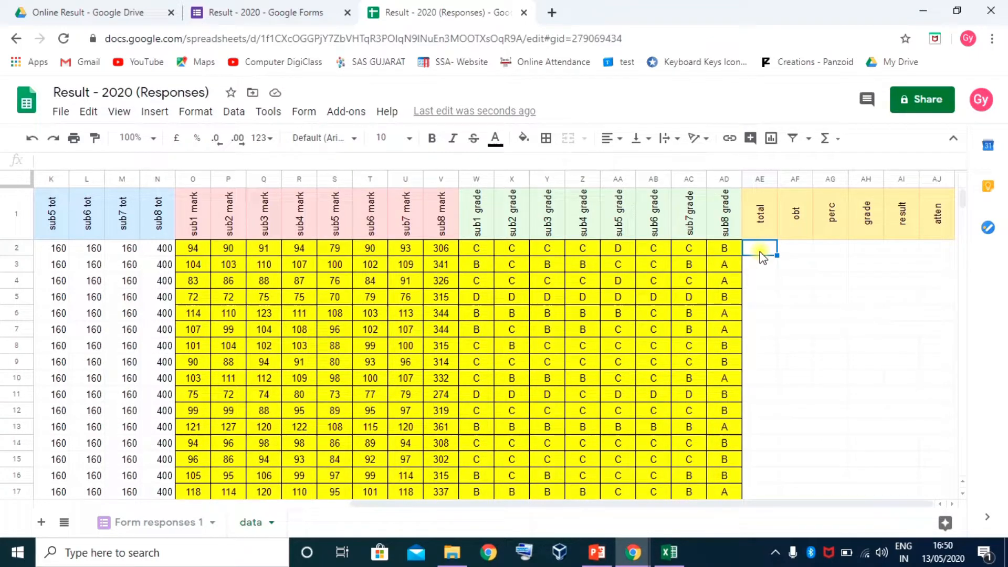
pyautogui.write('=')
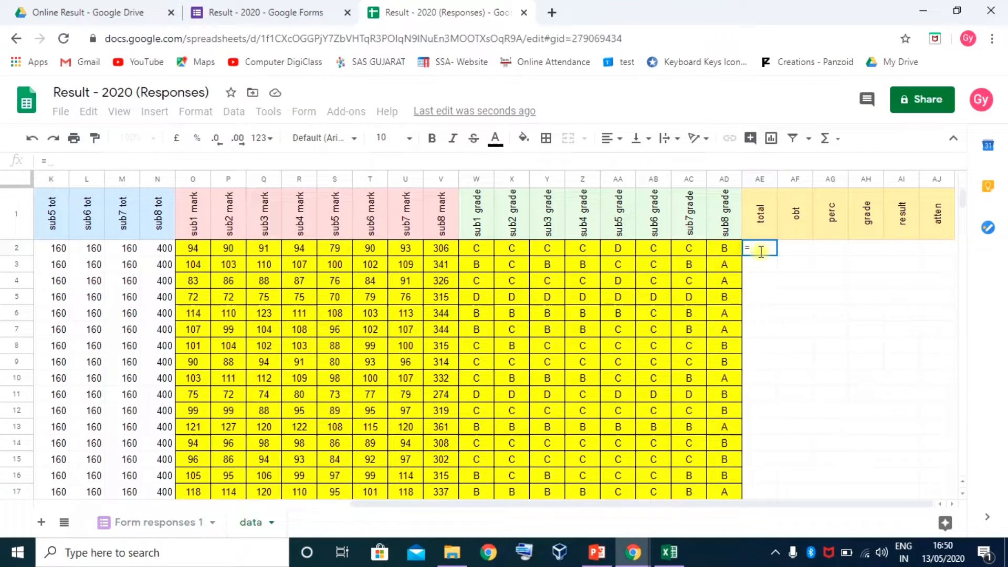
pyautogui.write('sum')
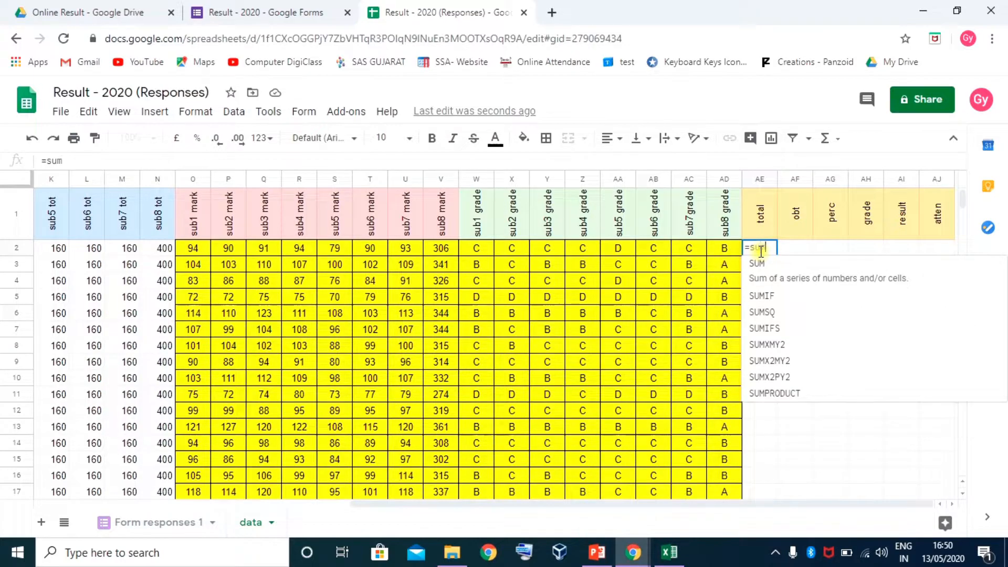
pyautogui.press('Tab')
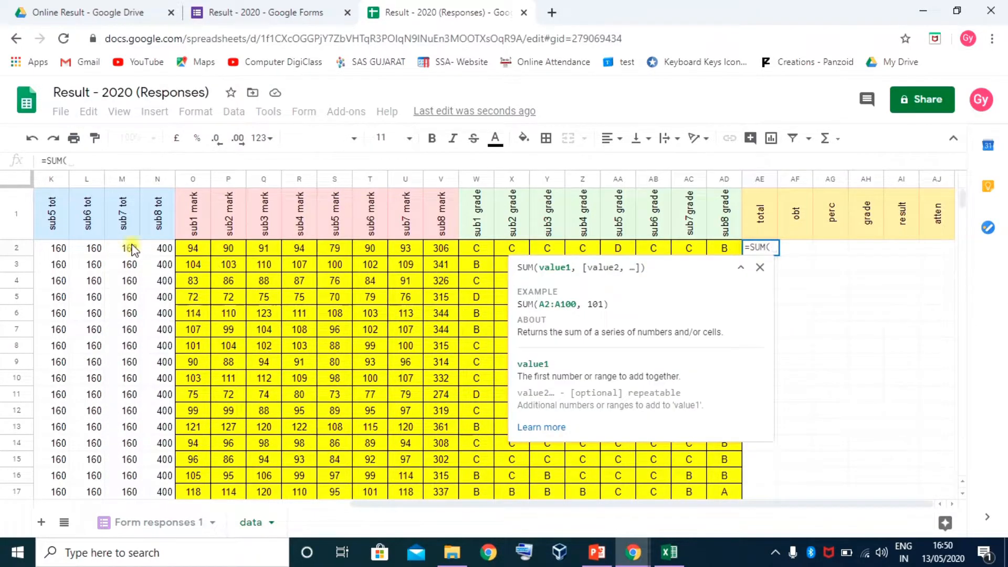
pyautogui.moveTo(163, 254); pyautogui.dragTo(308, 250)
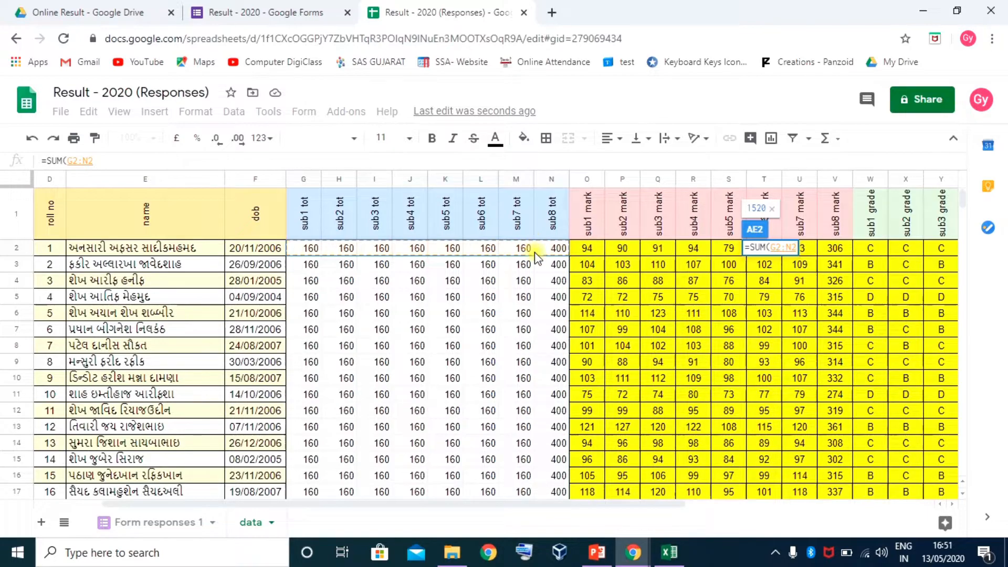
pyautogui.press('Return')
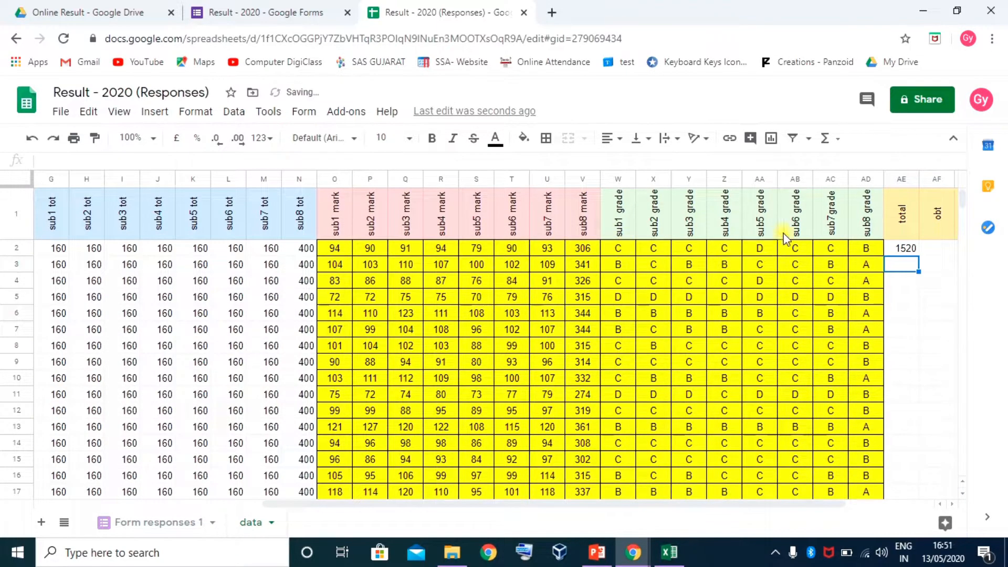
pyautogui.click(914, 250)
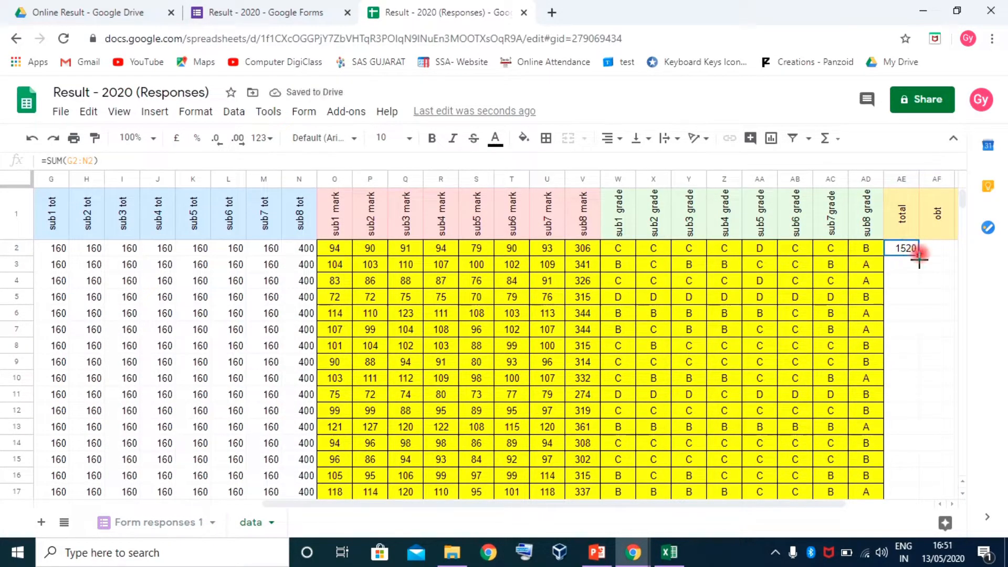
pyautogui.moveTo(919, 256); pyautogui.dragTo(876, 329)
# Select the first obt cell AF2, then switch to the Excel workbook
pyautogui.click(949, 505)
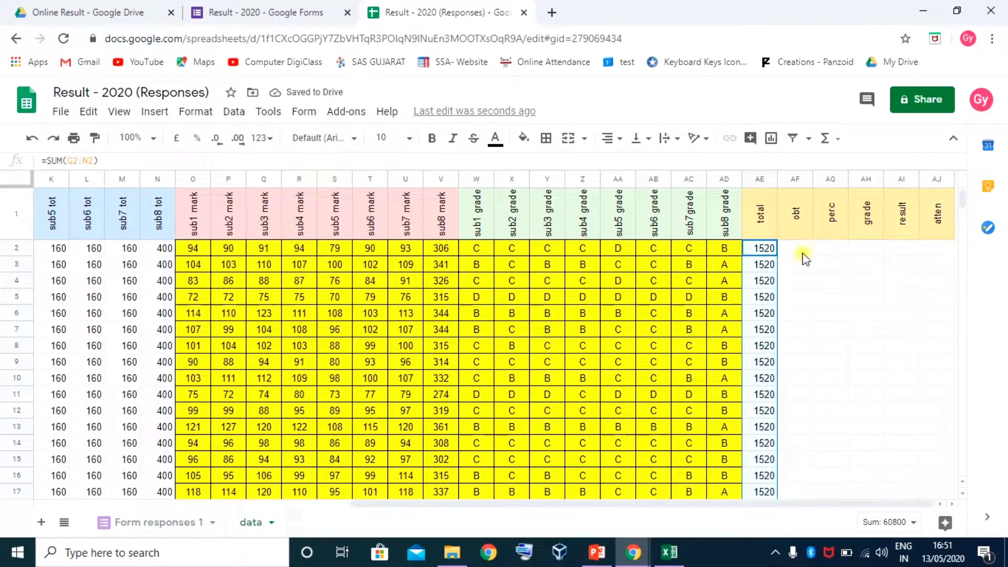
pyautogui.click(798, 249)
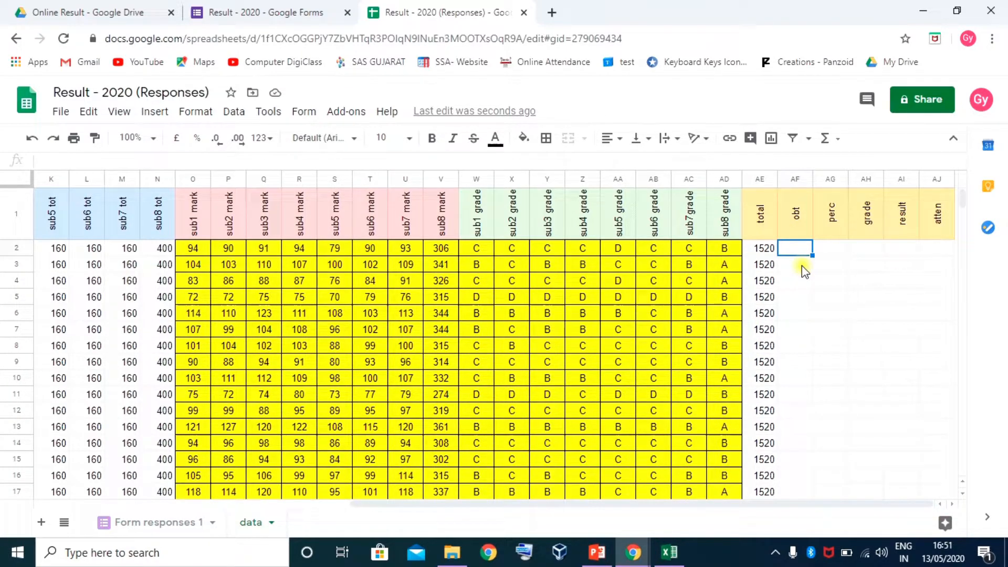
pyautogui.click(669, 553)
# Copy the obtained totals CY6:CY45 (937, 1076…) and return to Google Sheets
pyautogui.scroll(8, 580, 385)
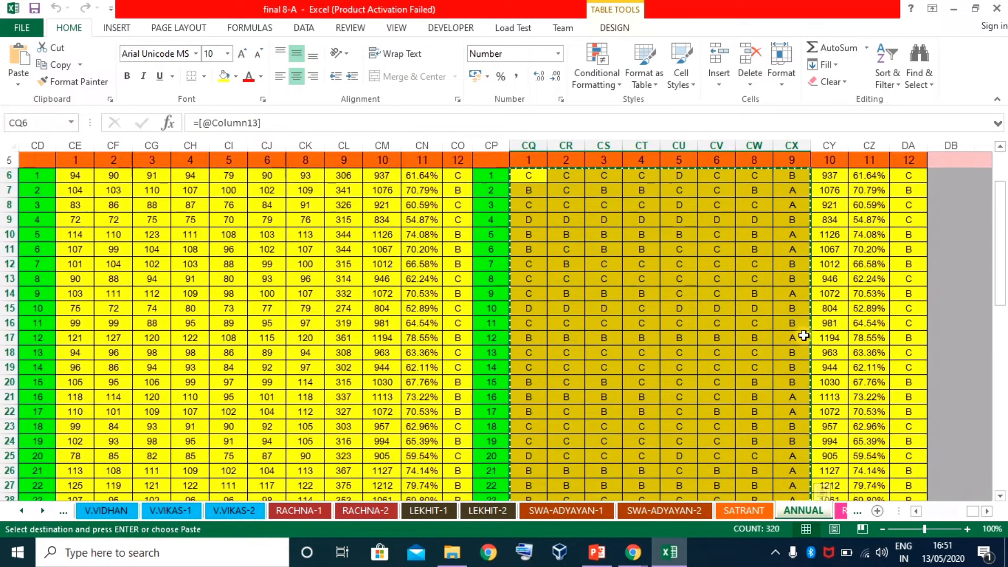
pyautogui.click(835, 328)
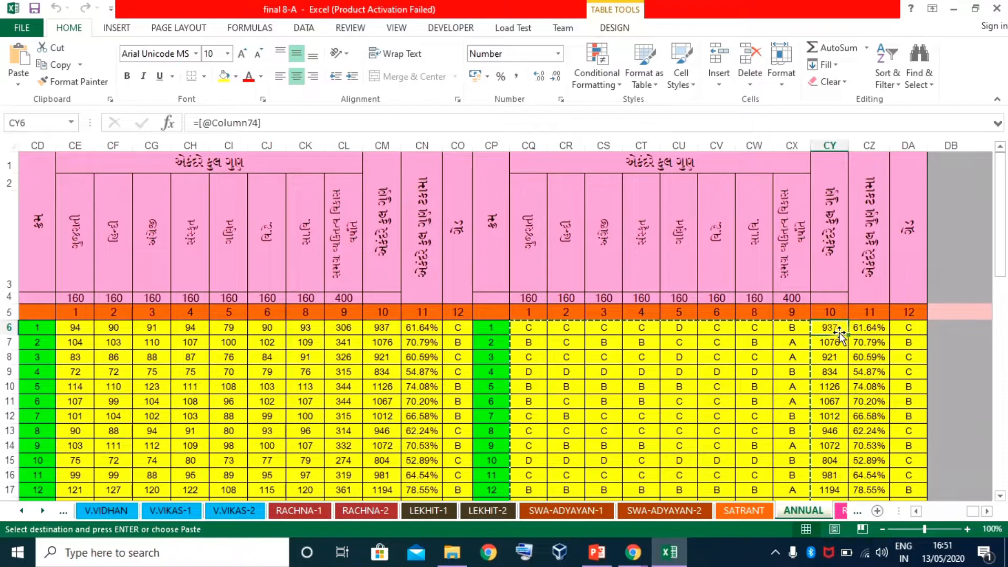
pyautogui.hotkey('ctrl', 'shift', 'Down')
pyautogui.hotkey('ctrl', 'c')
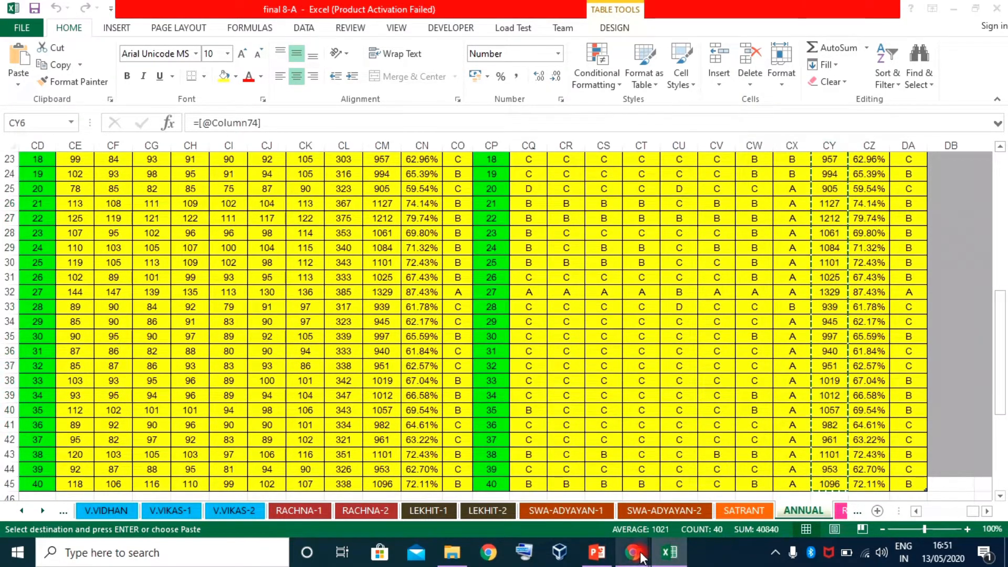
pyautogui.moveTo(630, 554)
pyautogui.click(565, 485)
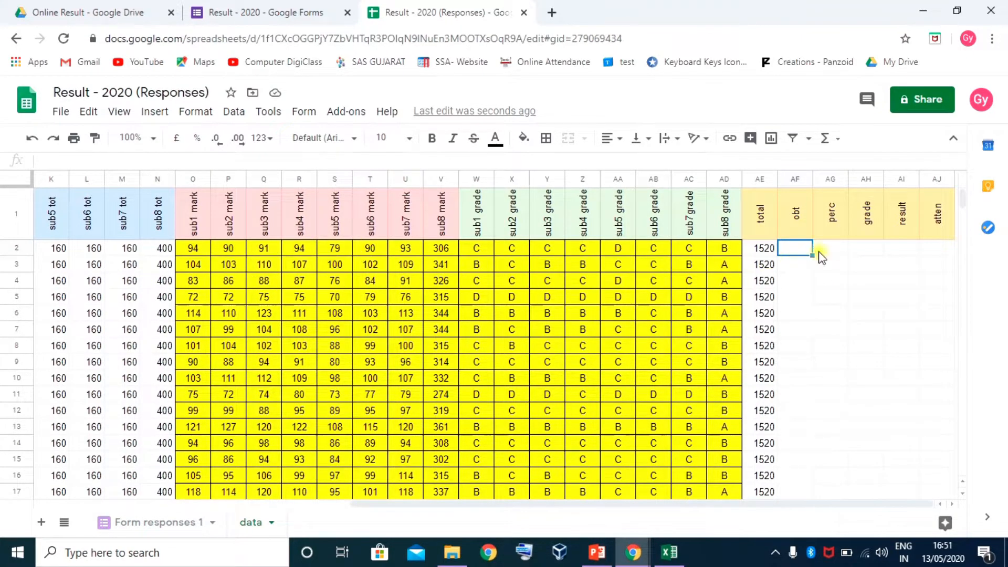
# Paste the obtained totals from AF2 down and begin a formula with = in AG2
pyautogui.click(804, 248)
pyautogui.hotkey('ctrl', 'v')
pyautogui.click(835, 250)
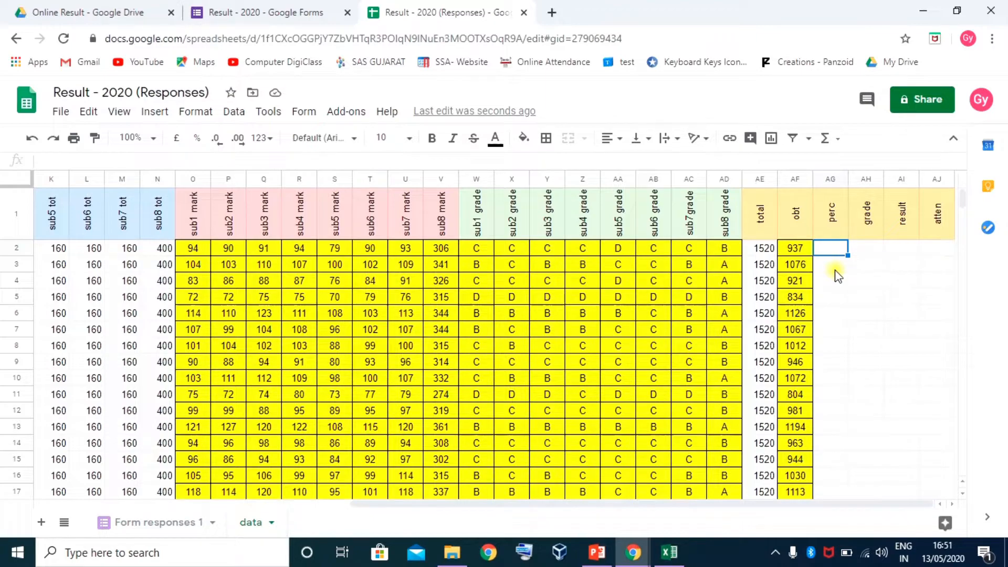
pyautogui.write('=')
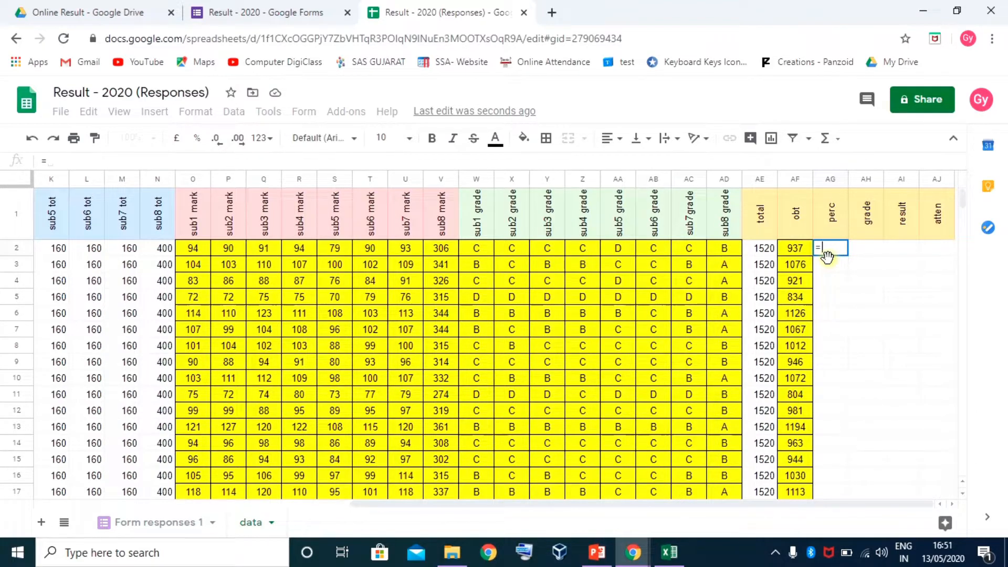
# Finish the AG2 percentage formula as obtained marks ×100 / AE2, then widen the perc column
pyautogui.press('Left')
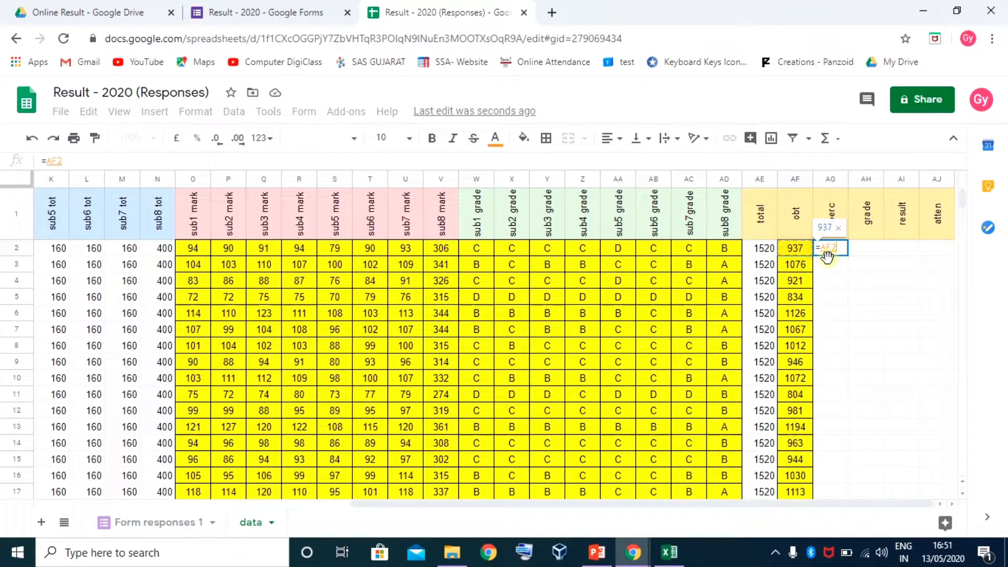
pyautogui.write('*')
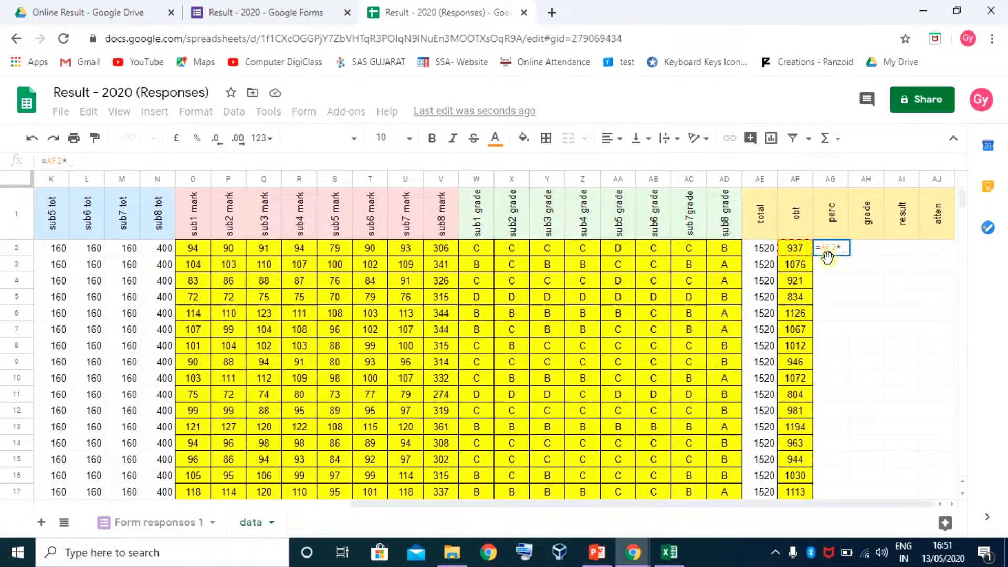
pyautogui.write('100')
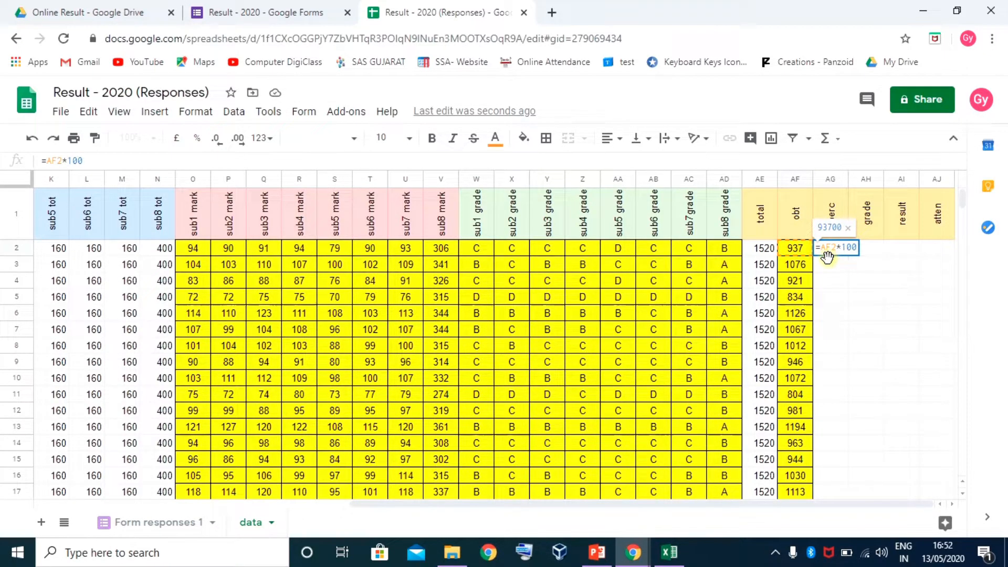
pyautogui.write('/AE2')
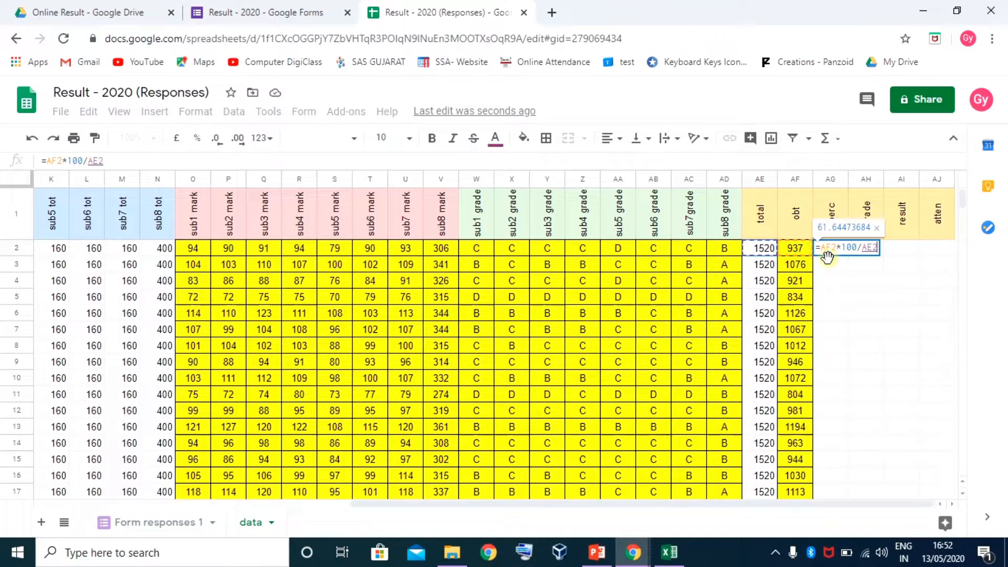
pyautogui.press('Return')
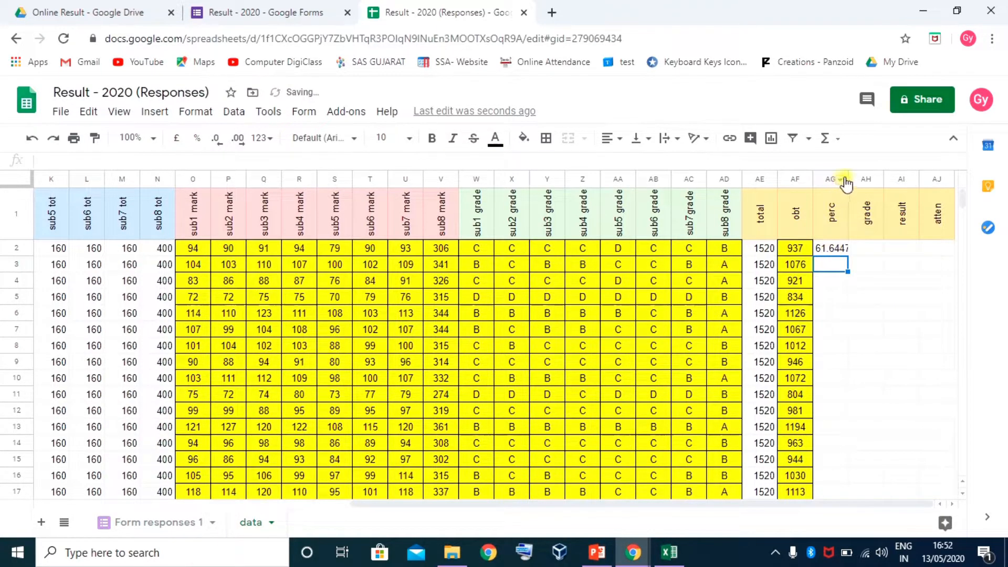
pyautogui.moveTo(848, 177); pyautogui.dragTo(885, 178)
# Wrap the AG2 formula in ROUND to two decimals: =ROUND(AF2*100/AE2,2)
pyautogui.click(856, 250)
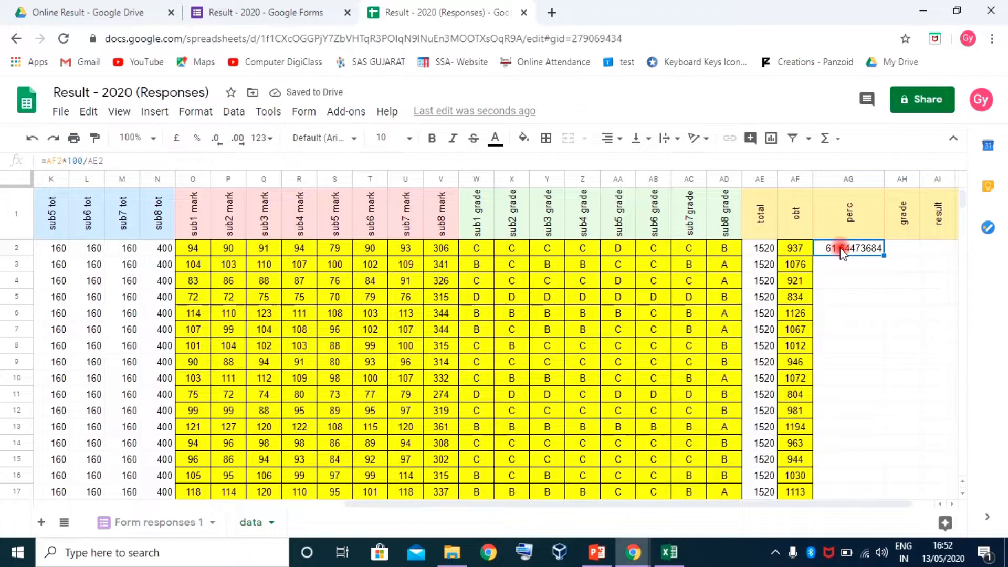
pyautogui.doubleClick(843, 251)
pyautogui.click(823, 247)
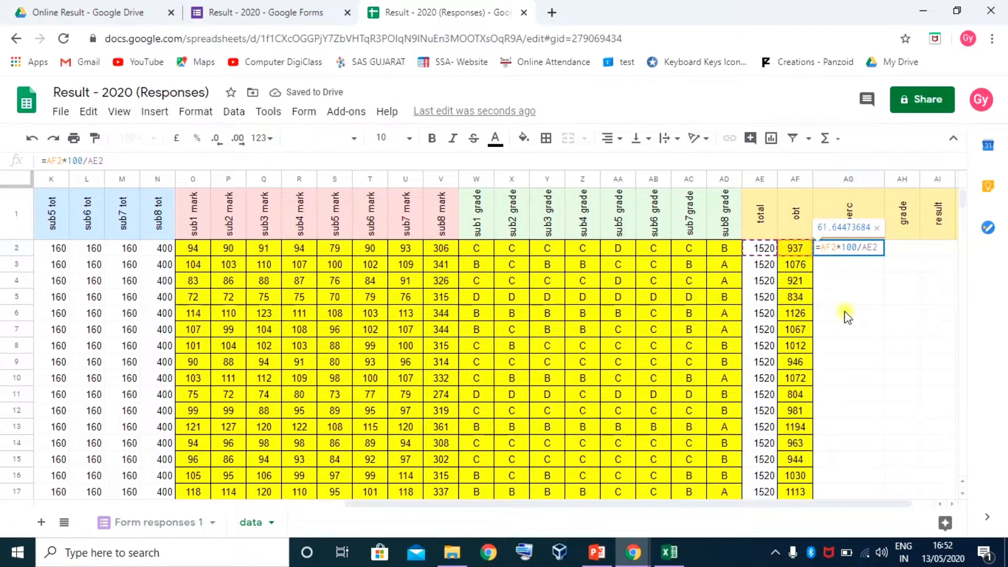
pyautogui.write('ROUND')
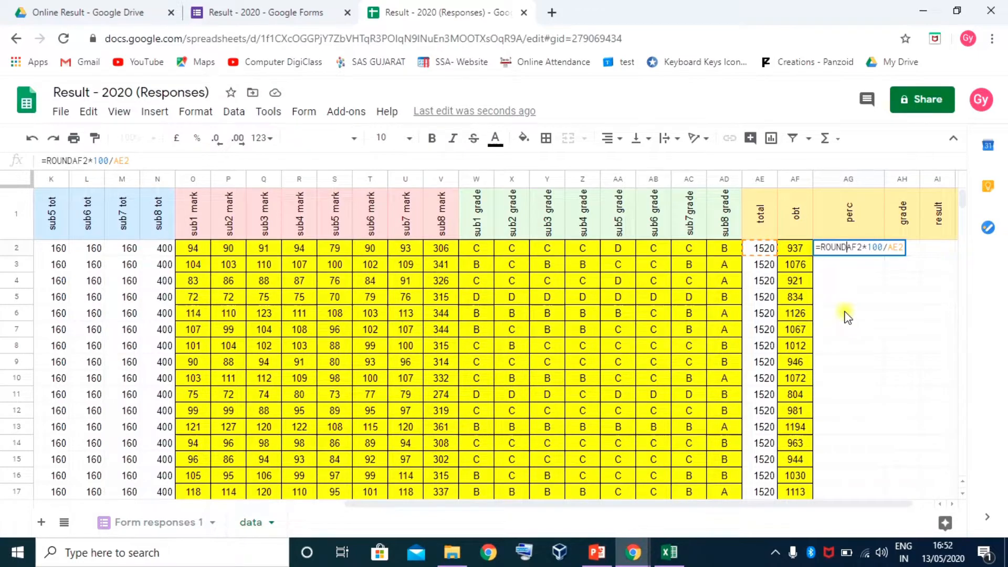
pyautogui.write('(')
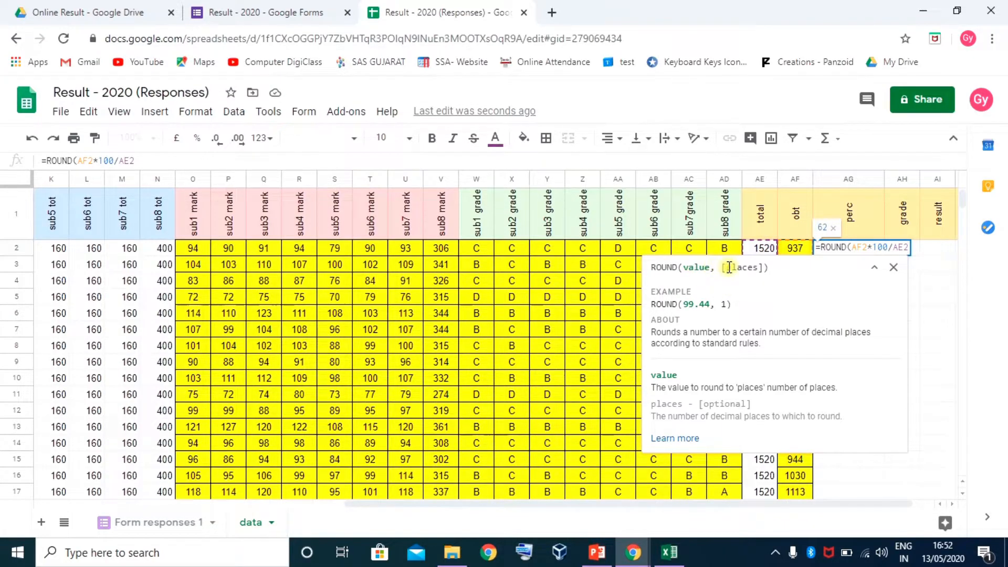
pyautogui.write(',')
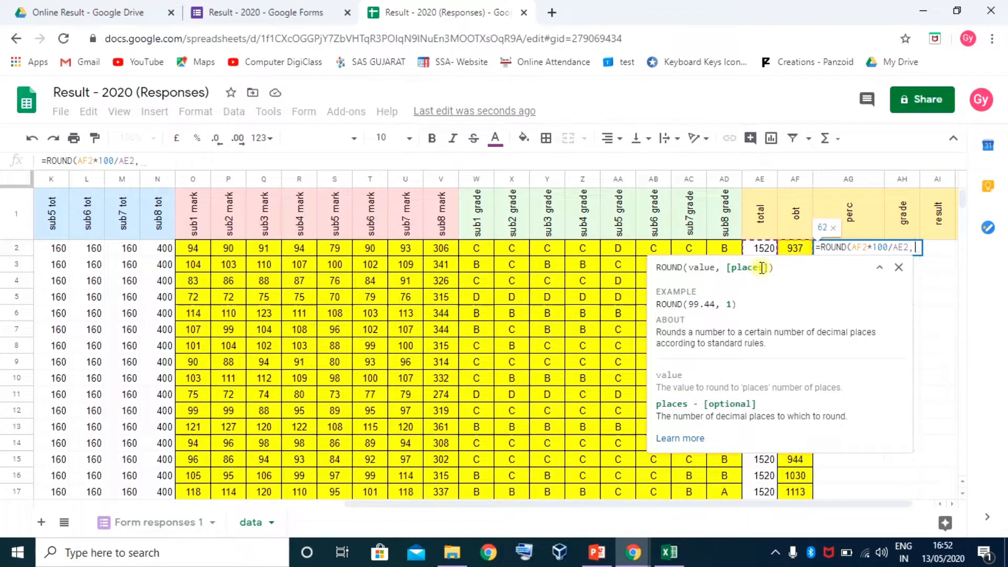
pyautogui.write('2')
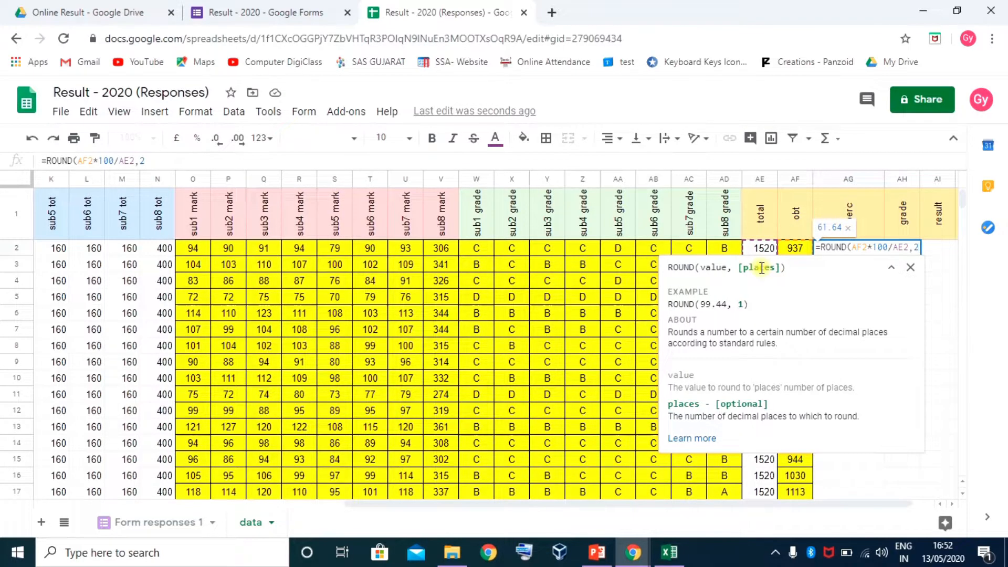
pyautogui.write(')')
pyautogui.press('Return')
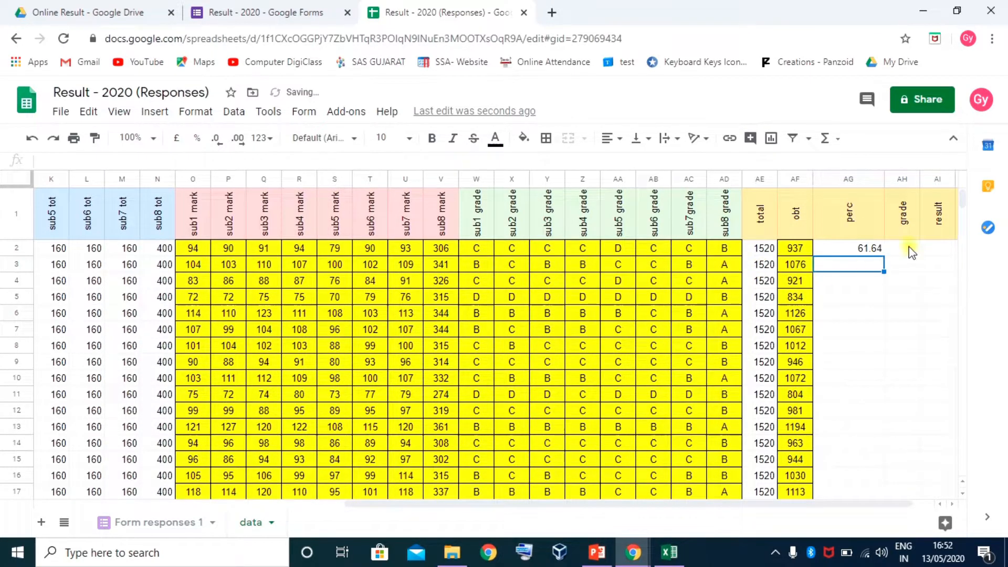
# Fill the rounded percentage formula down the perc column to row 41 (61.64, 70.79, …)
pyautogui.click(862, 250)
pyautogui.moveTo(884, 256); pyautogui.dragTo(847, 441)
pyautogui.scroll(8, 887, 394)
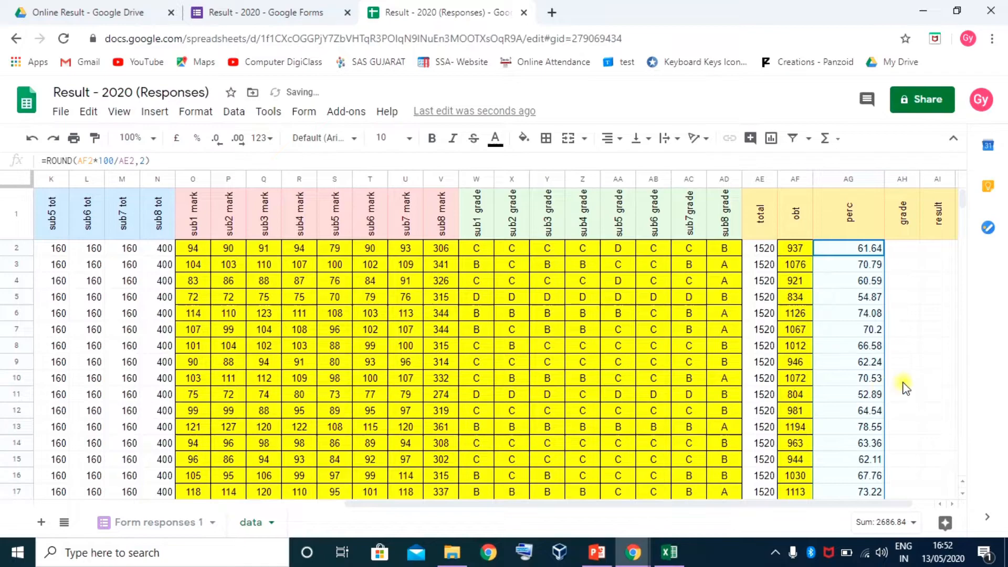
pyautogui.click(952, 504)
pyautogui.click(865, 250)
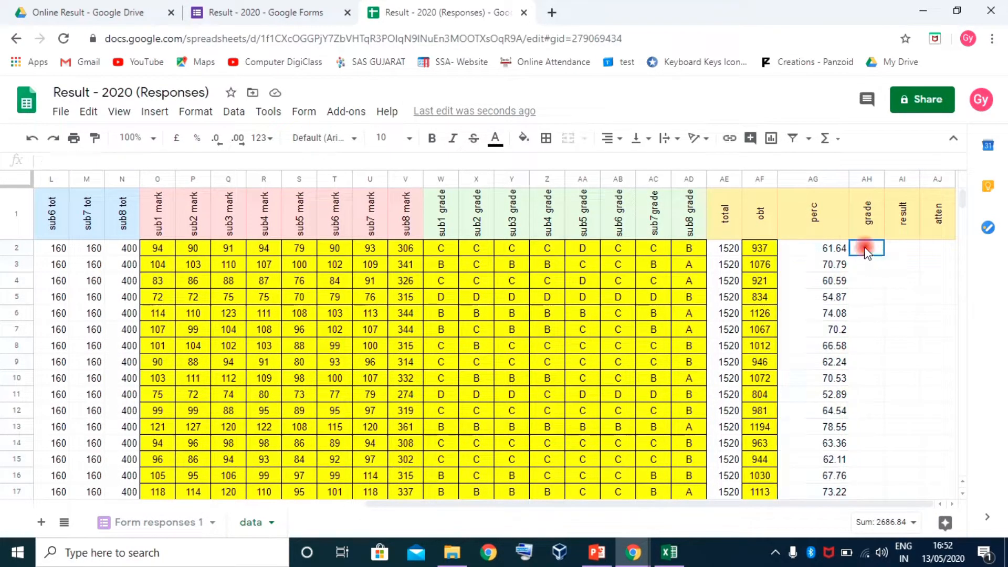
# Copy the 40 overall grades in Excel's DA6:DA45 (C, B, C…) and return to Google Sheets
pyautogui.click(675, 555)
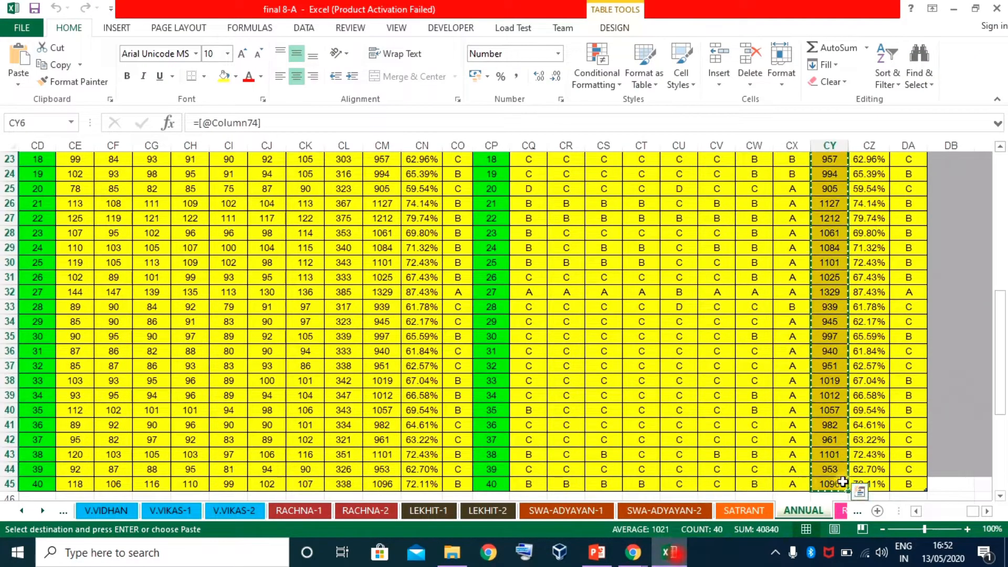
pyautogui.scroll(2, 917, 239)
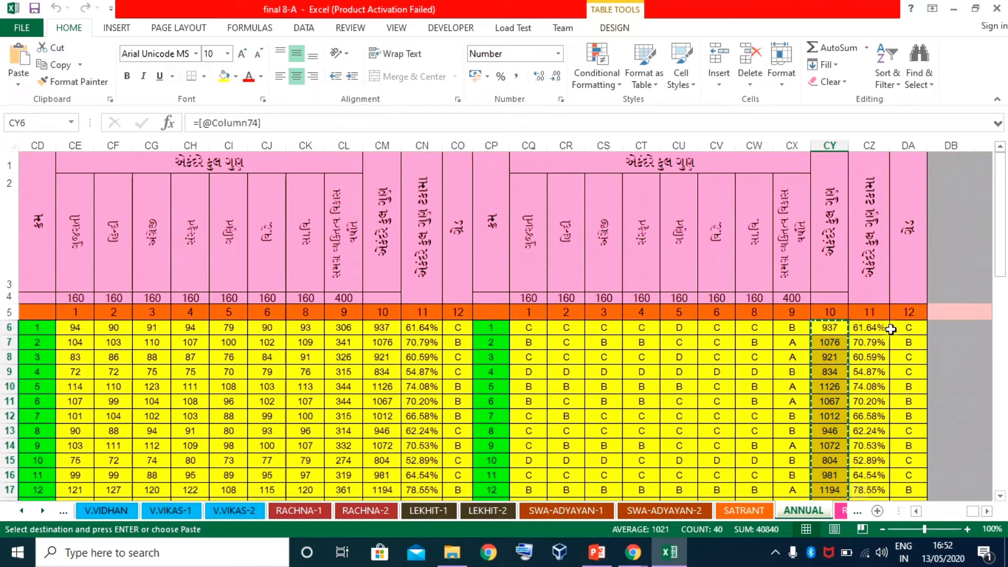
pyautogui.click(909, 330)
pyautogui.hotkey('ctrl', 'shift', 'Down')
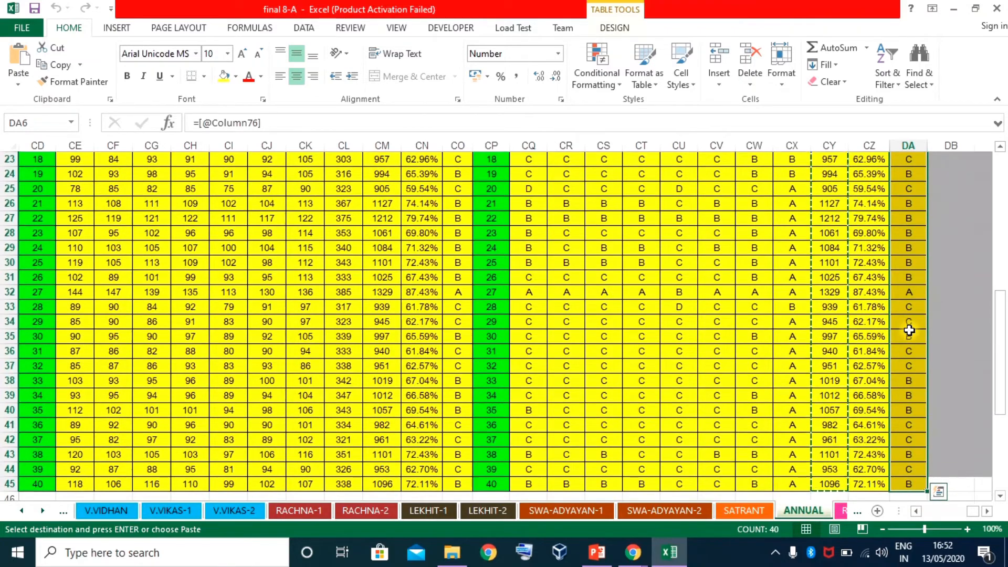
pyautogui.hotkey('ctrl', 'c')
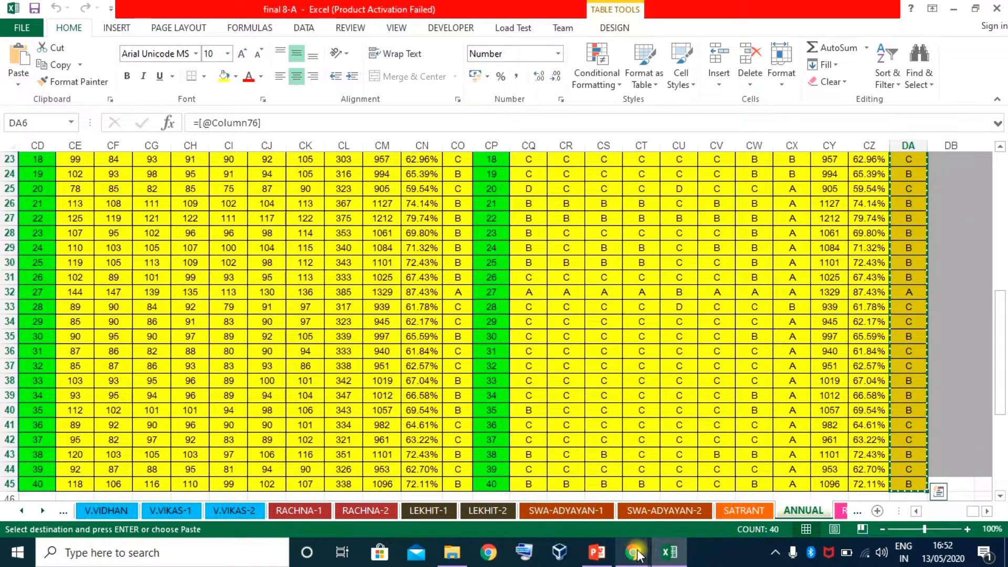
pyautogui.moveTo(632, 552)
pyautogui.click(583, 494)
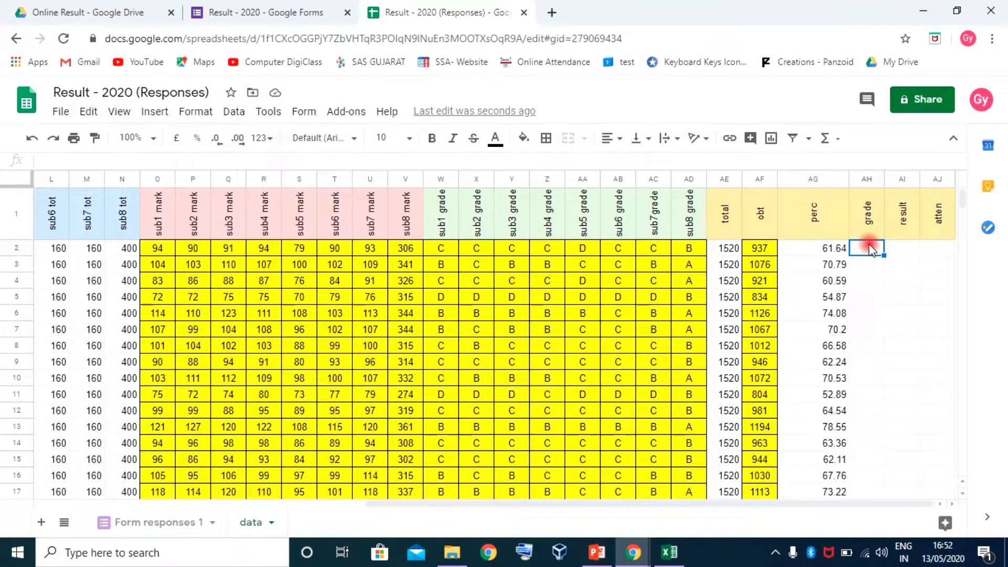
# Paste the copied grades into the grade column from AH2 and enter Pass in AI2
pyautogui.hotkey('ctrl', 'v')
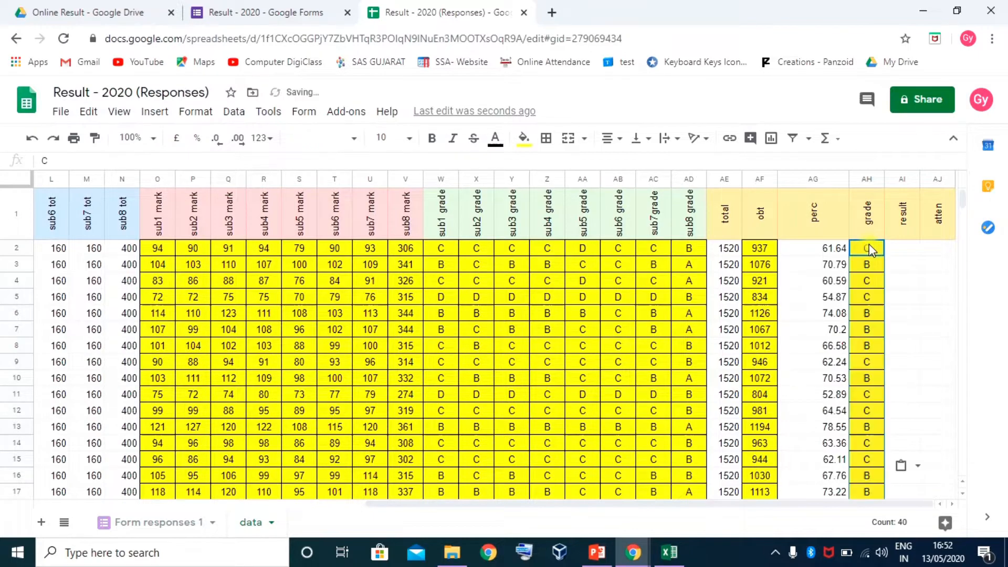
pyautogui.click(902, 251)
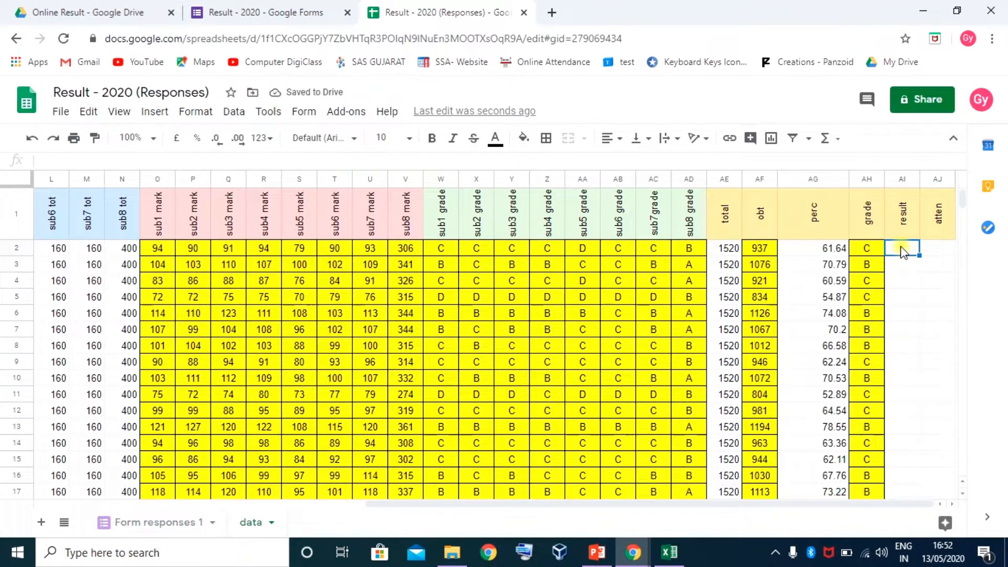
pyautogui.write('PAss')
pyautogui.press('Return')
pyautogui.click(902, 251)
pyautogui.write('Pass')
pyautogui.press('Return')
# Copy Pass down the result column to row 41
pyautogui.click(902, 251)
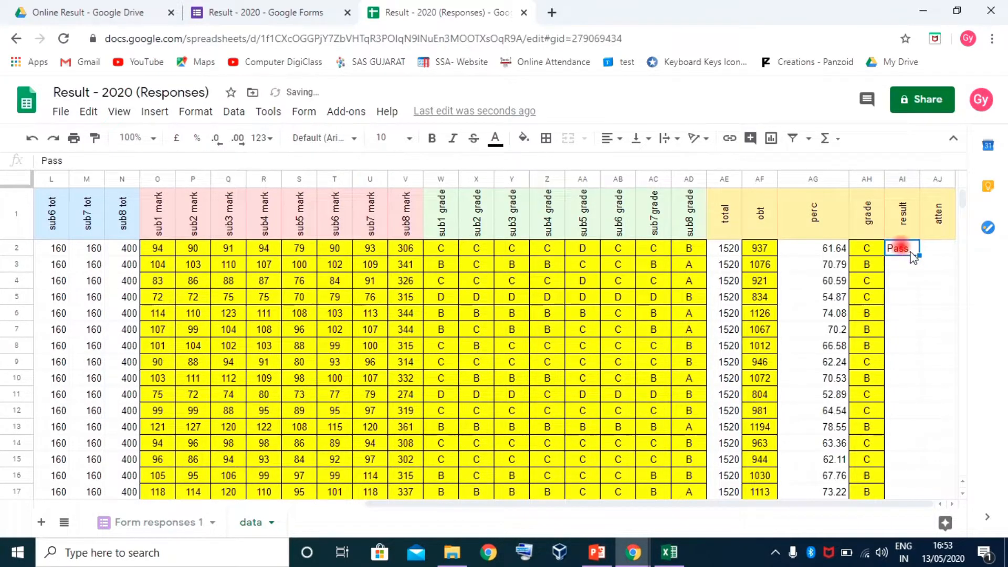
pyautogui.moveTo(919, 256); pyautogui.dragTo(909, 282)
pyautogui.scroll(10, 909, 281)
pyautogui.click(938, 241)
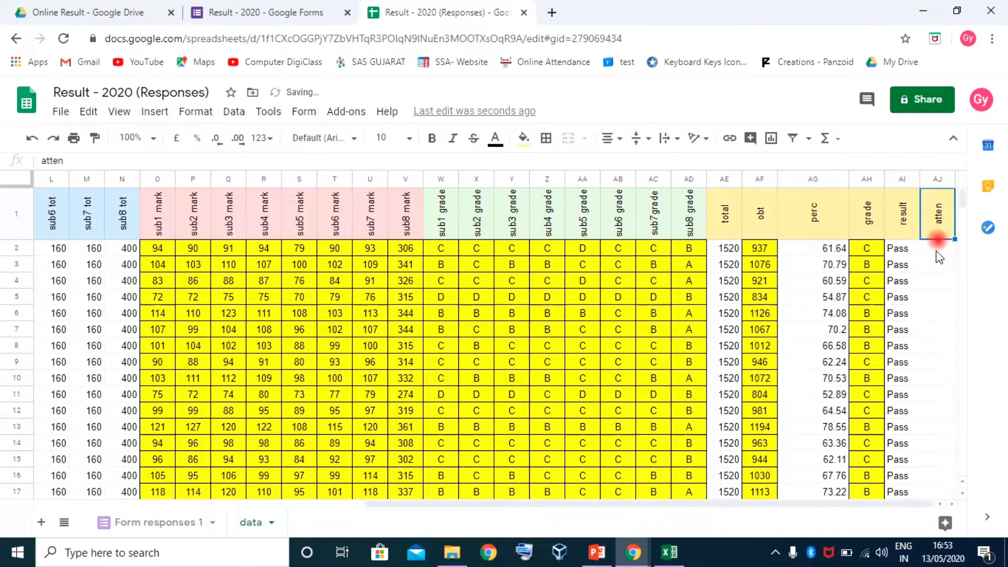
pyautogui.click(929, 250)
pyautogui.click(672, 553)
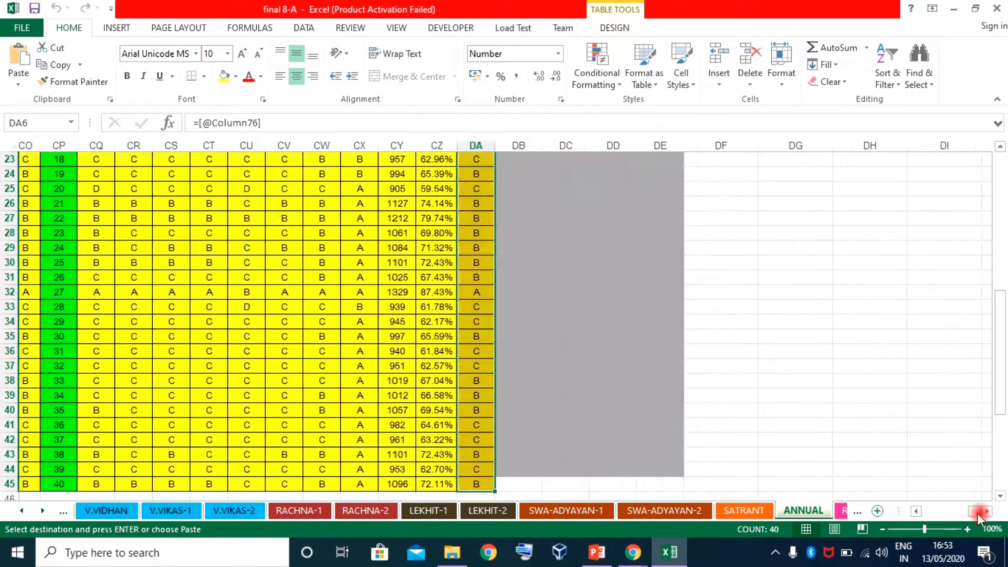
pyautogui.click(978, 512)
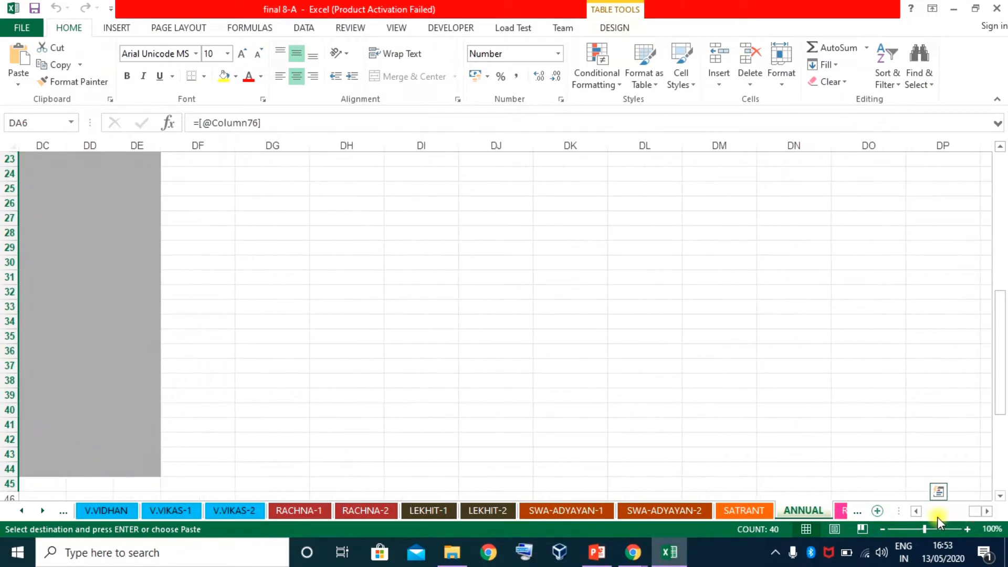
# Select the 40 attendance figures in Excel's E6:E45 (155, 186…) and return to Google Sheets
pyautogui.moveTo(974, 518); pyautogui.dragTo(926, 518)
pyautogui.scroll(8, 212, 357)
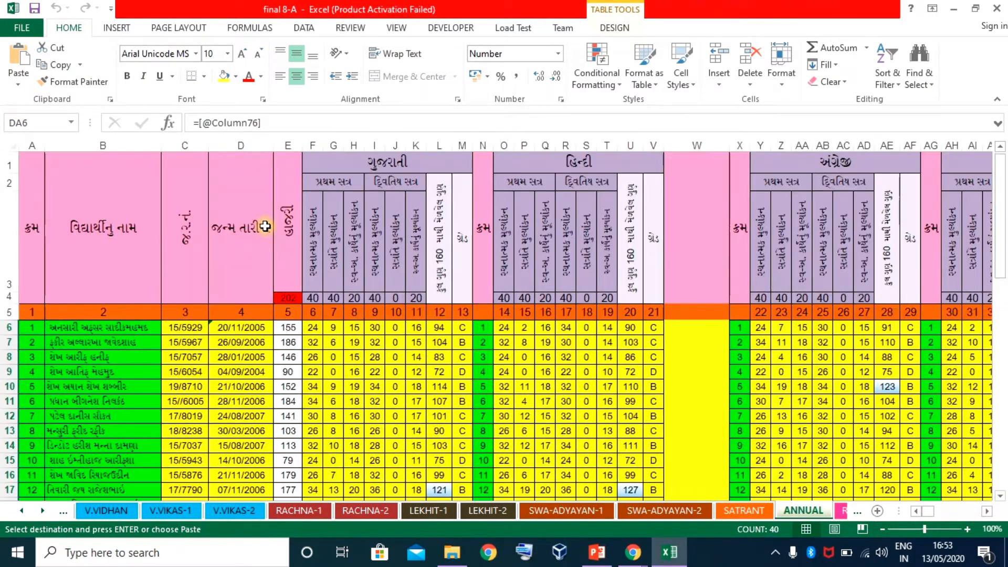
pyautogui.click(290, 326)
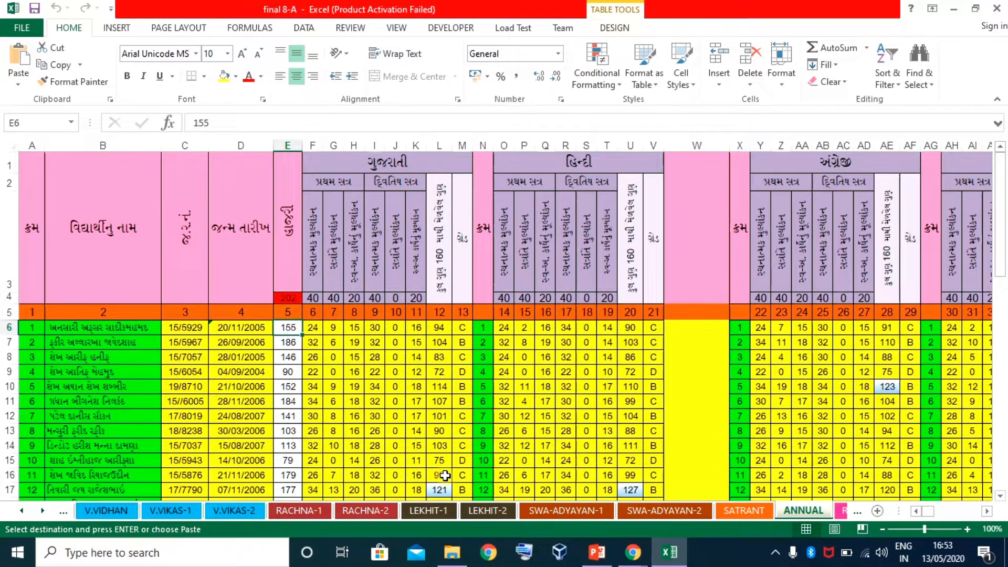
pyautogui.hotkey('ctrl', 'shift', 'Down')
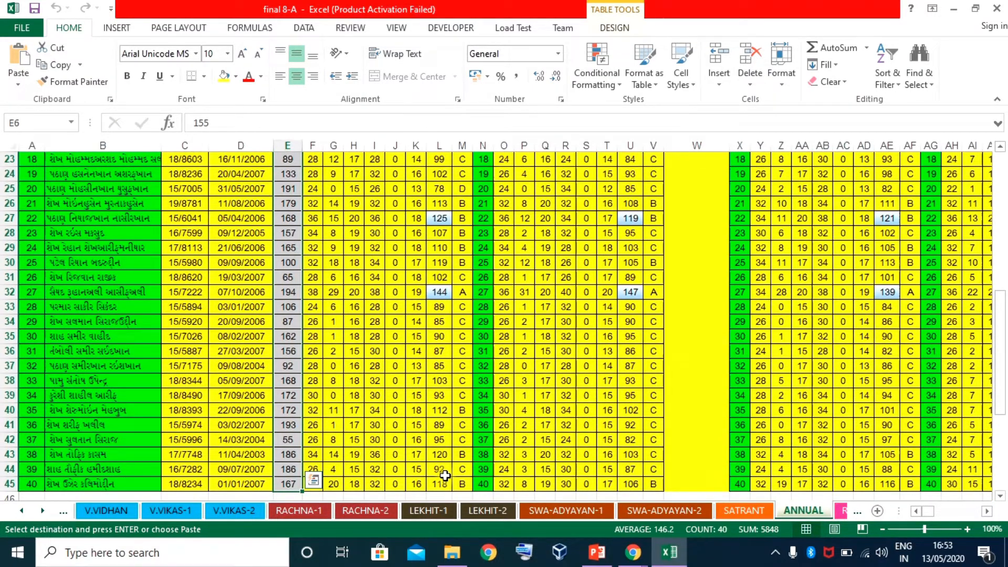
pyautogui.click(633, 553)
pyautogui.click(599, 498)
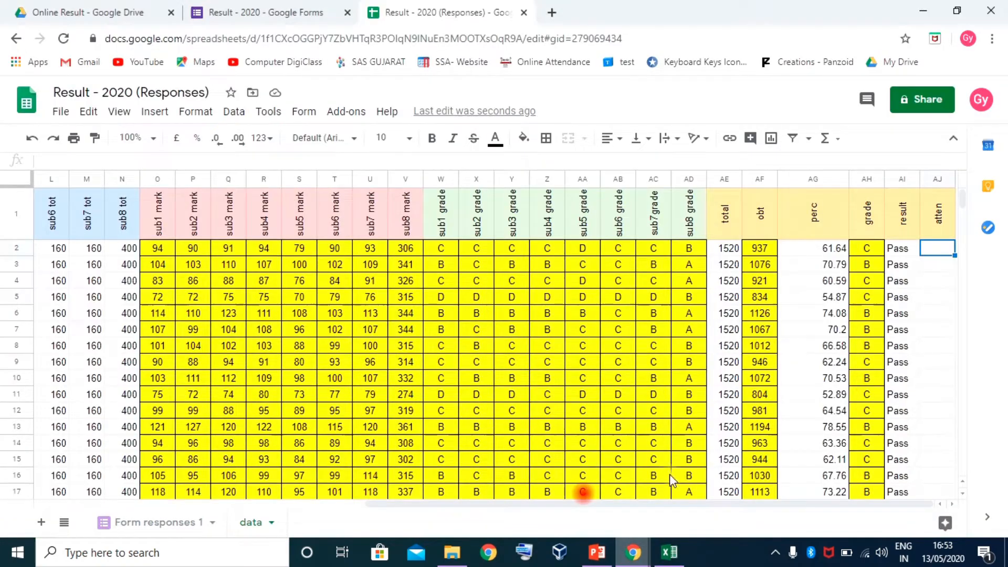
# Paste the 40 attendance figures (155, 186, 146…) into the atten column starting at AJ2
pyautogui.click(939, 250)
pyautogui.hotkey('ctrl', 'v')
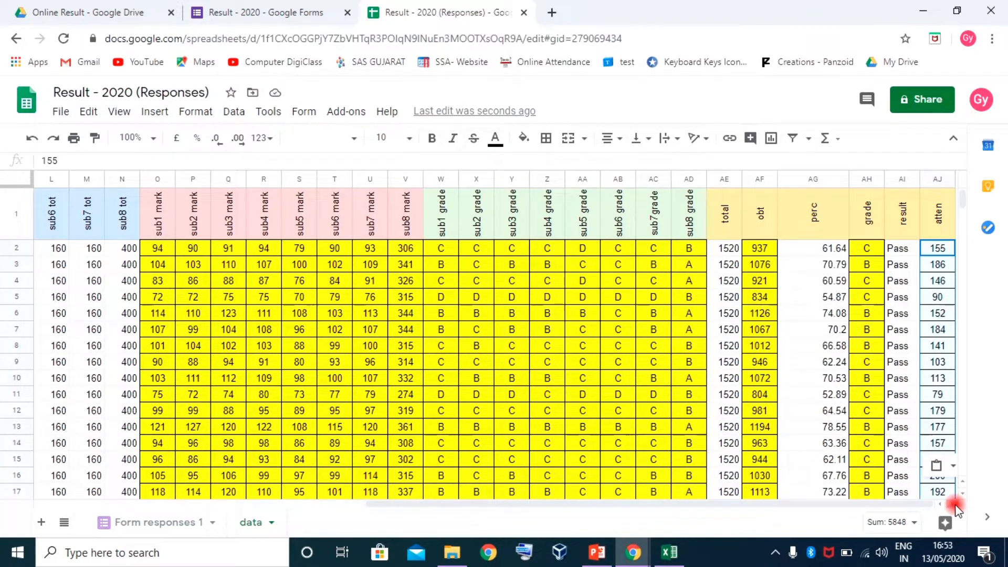
pyautogui.click(937, 179)
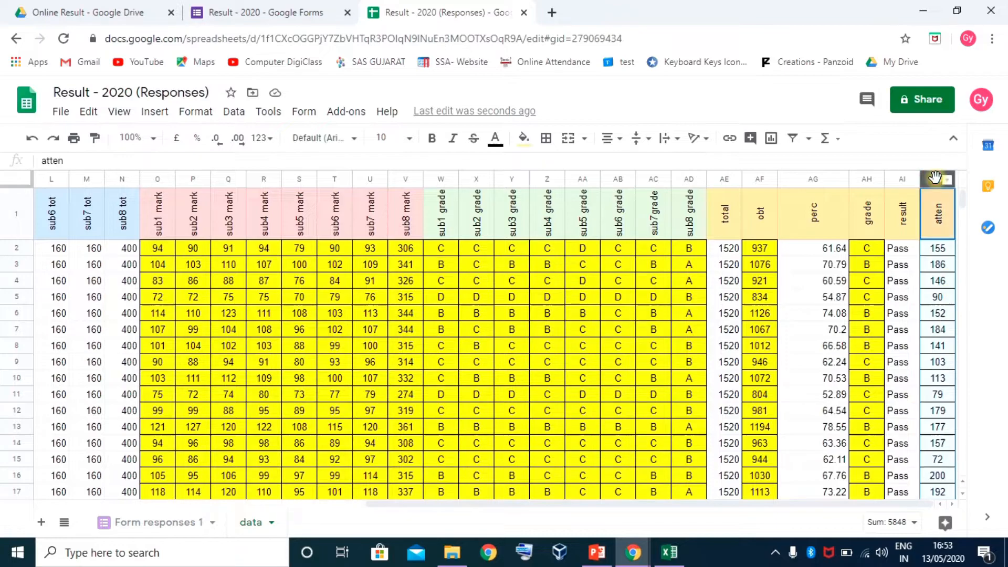
pyautogui.rightClick(935, 178)
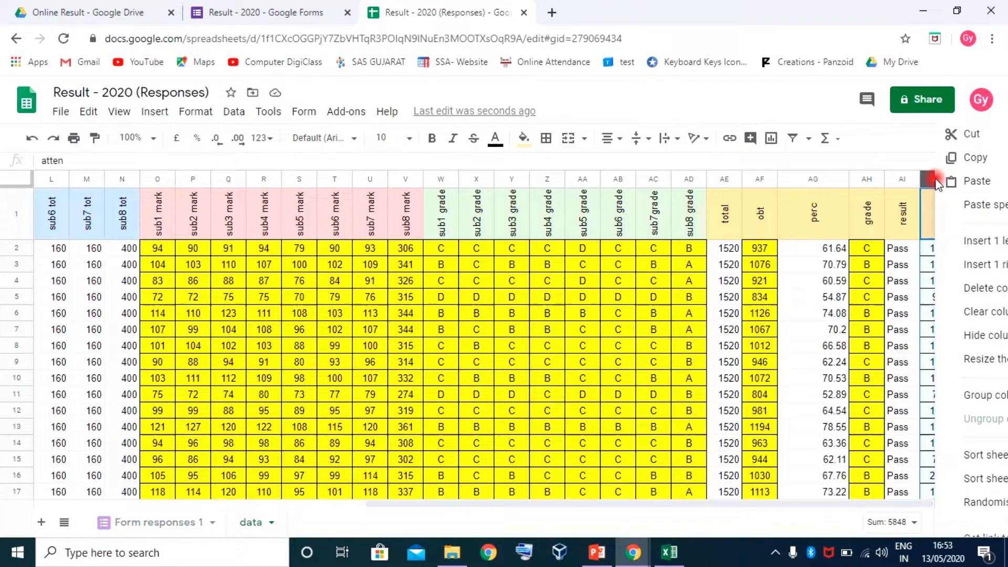
# Insert two empty columns to the left of the attendance column
pyautogui.click(987, 247)
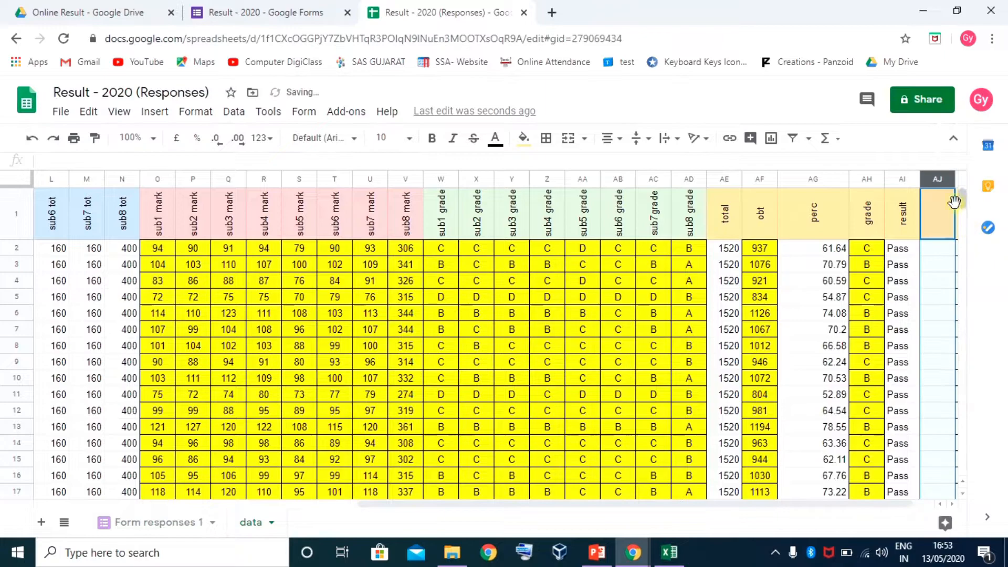
pyautogui.rightClick(926, 180)
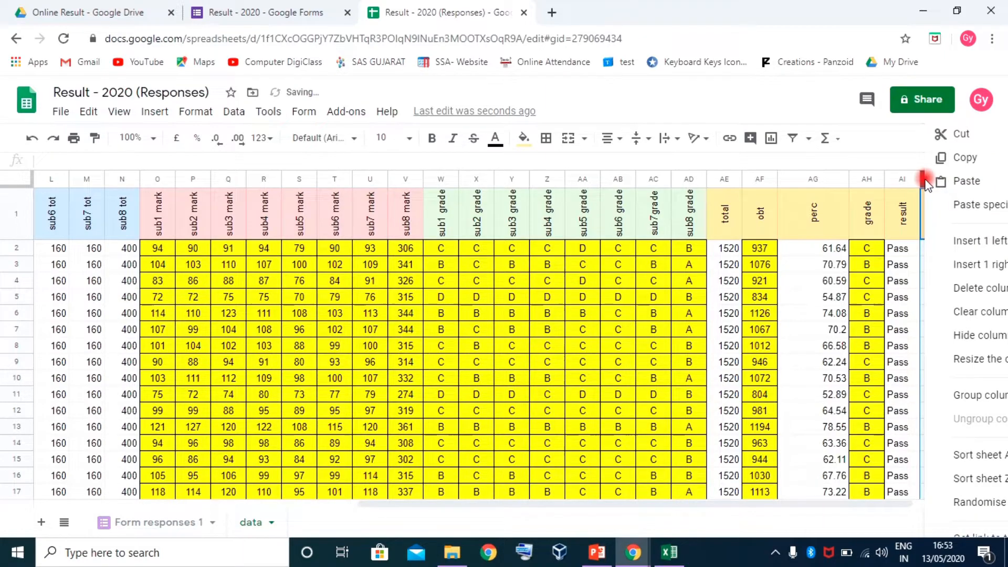
pyautogui.click(968, 243)
pyautogui.click(953, 505)
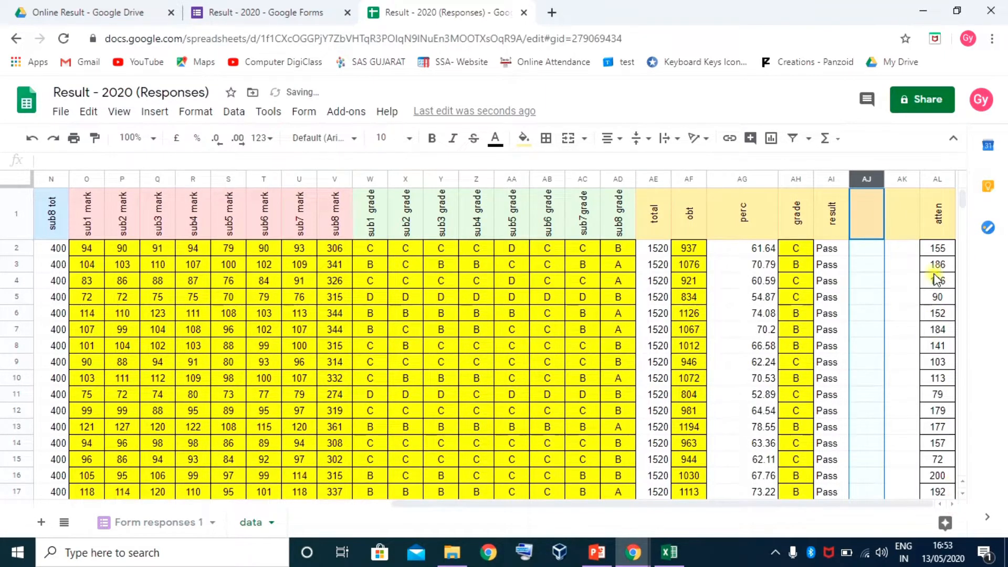
pyautogui.click(938, 250)
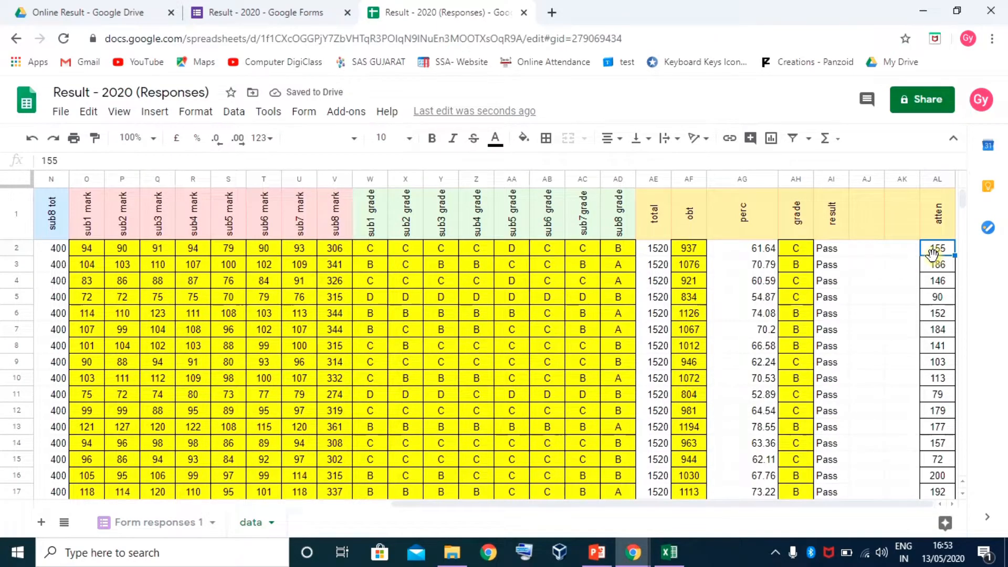
pyautogui.click(866, 250)
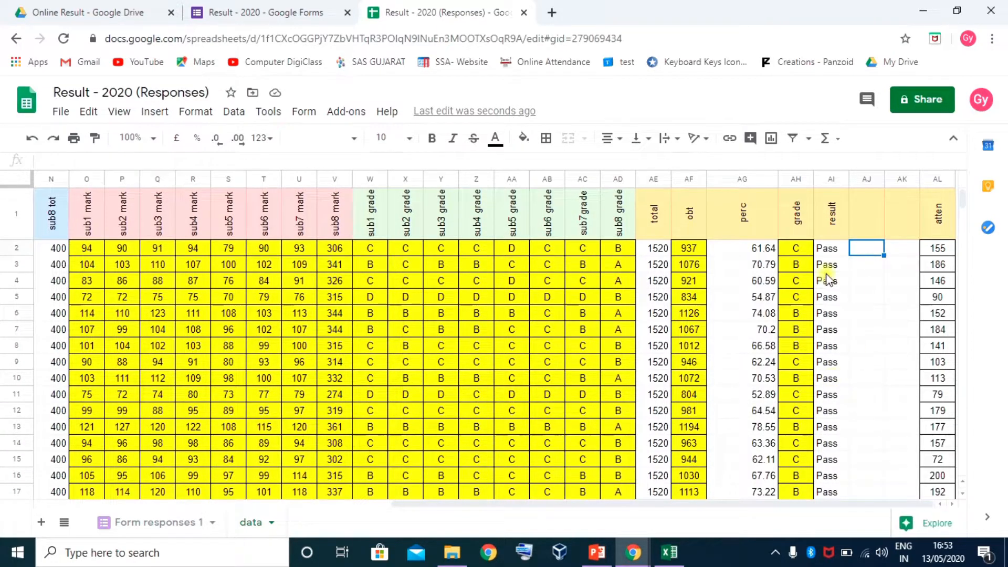
# Head the new column 'atten' and enter =202&"/"&AL2 in AJ2
pyautogui.click(880, 228)
pyautogui.write('ay')
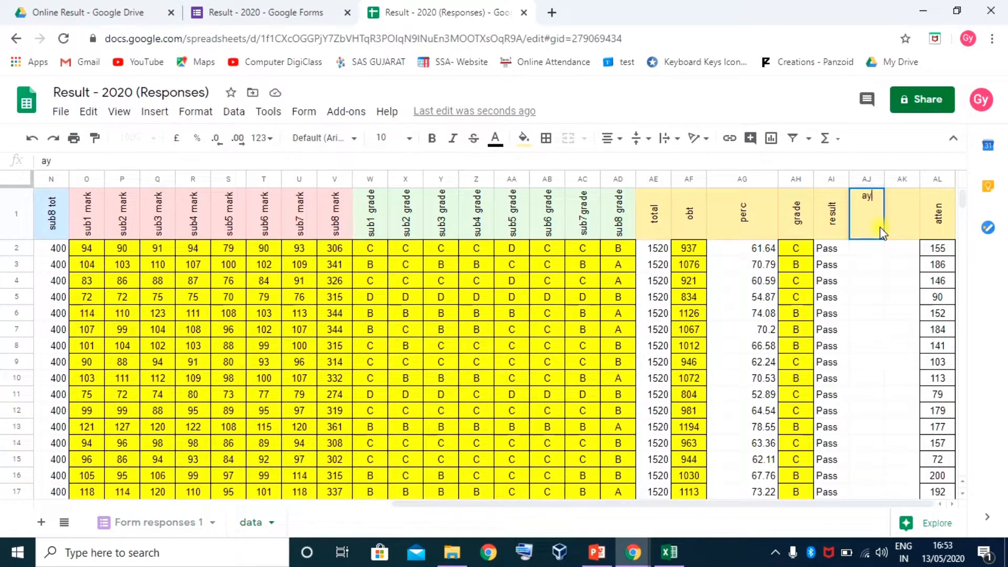
pyautogui.write('t')
pyautogui.press('BackSpace')
pyautogui.press('BackSpace')
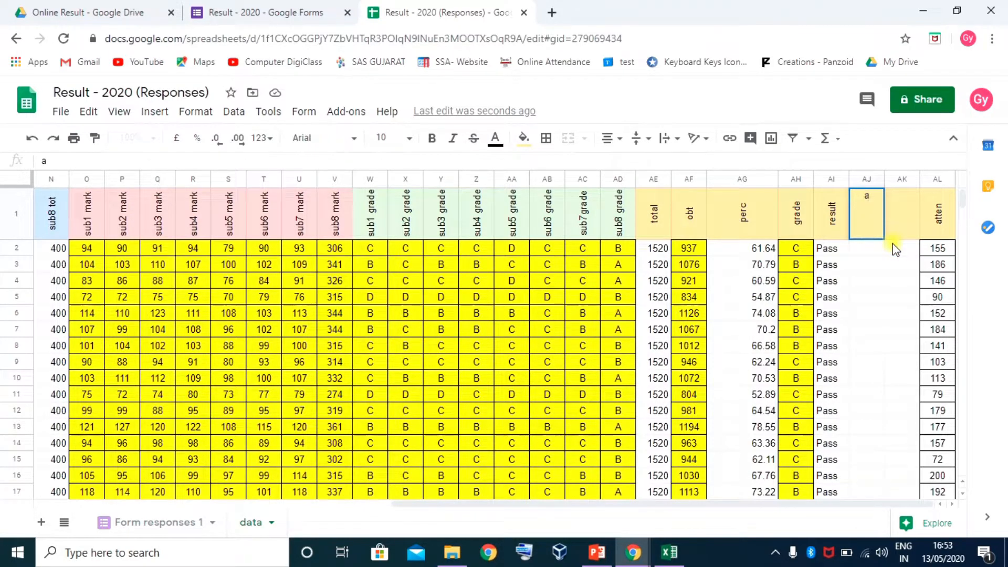
pyautogui.press('Return')
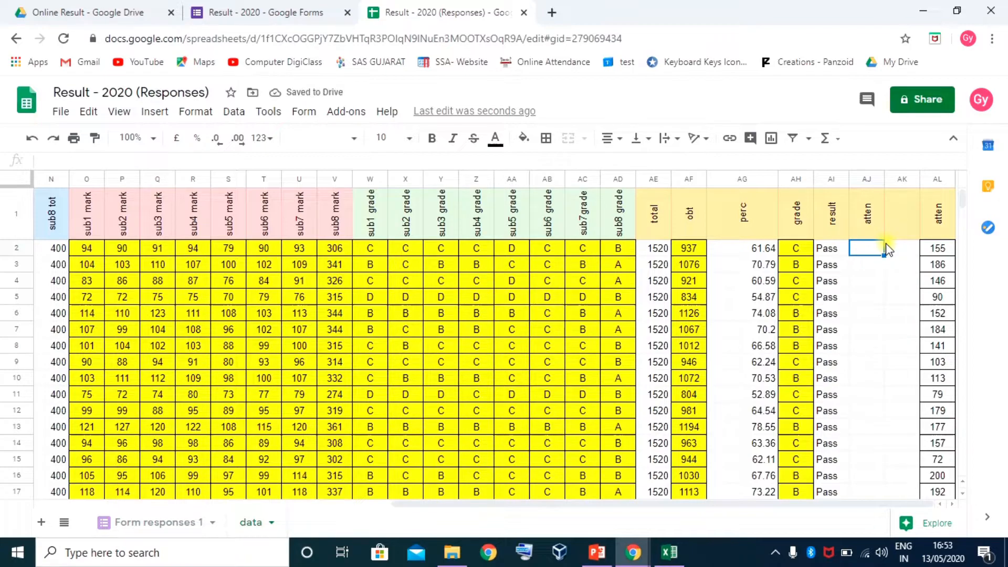
pyautogui.write('=')
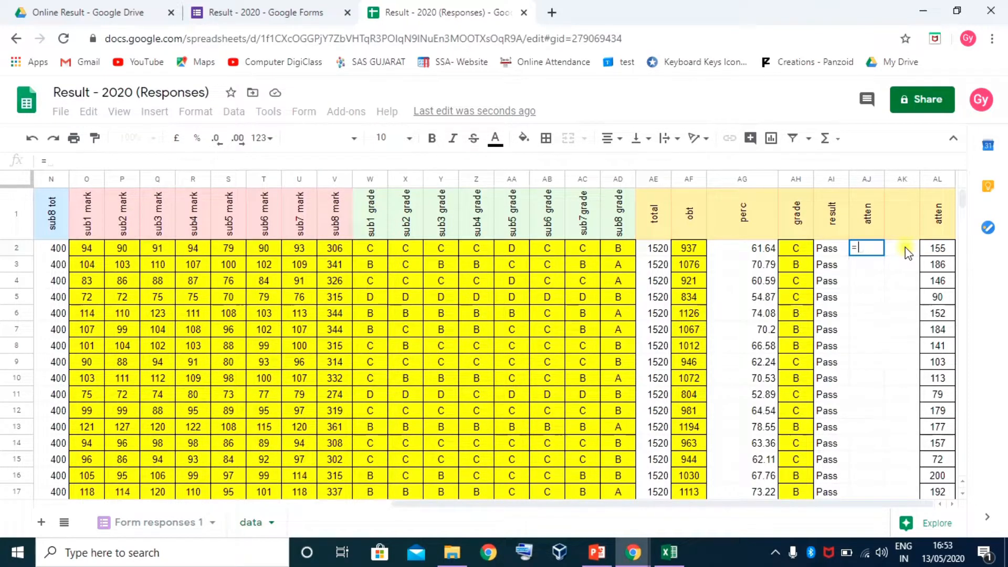
pyautogui.write('202')
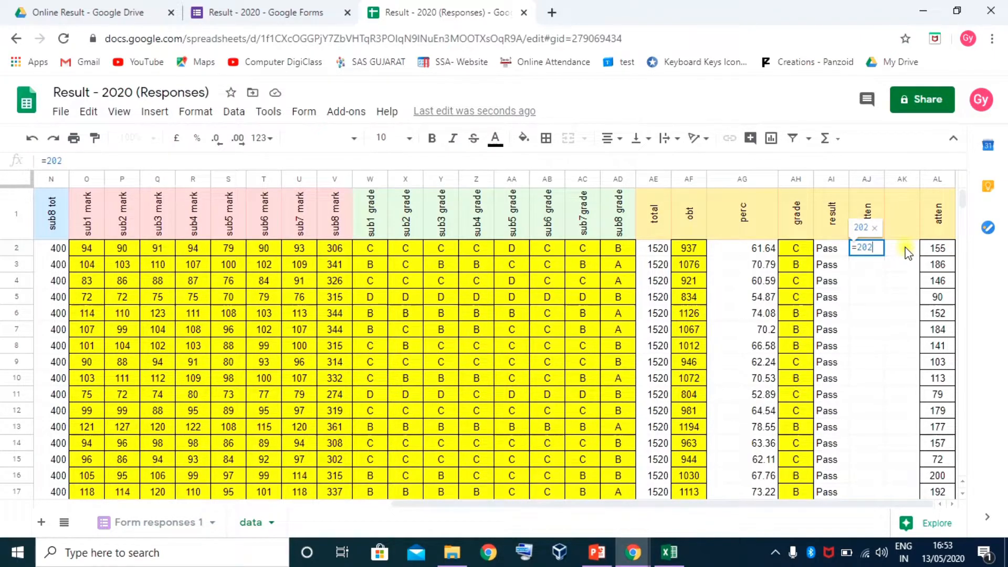
pyautogui.write('&')
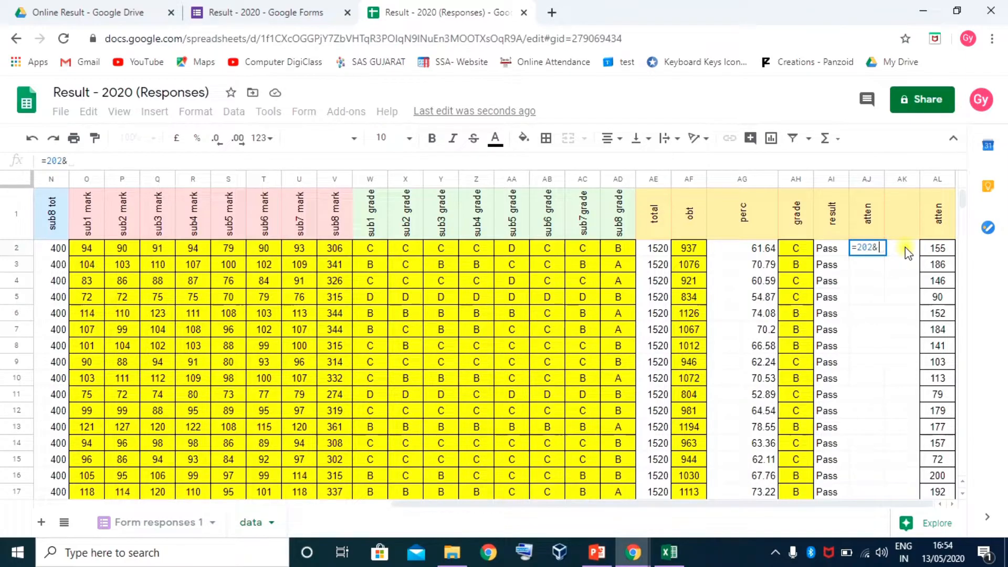
pyautogui.write('"')
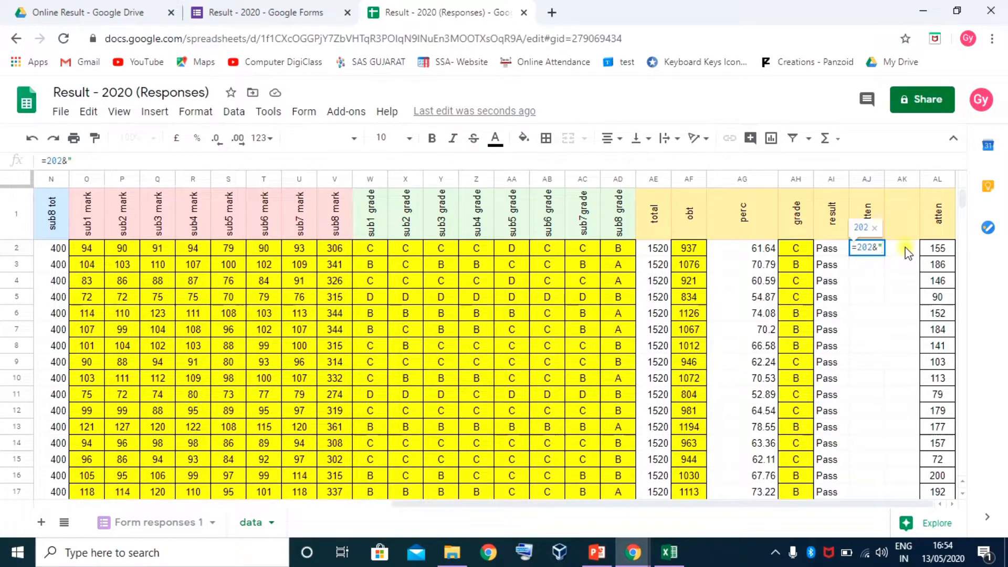
pyautogui.write('/"')
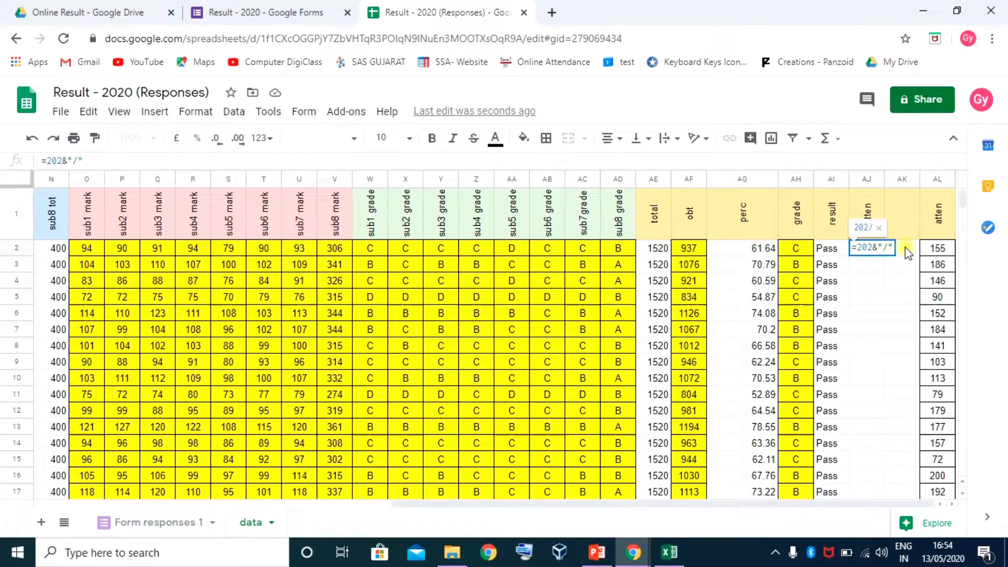
pyautogui.write('&')
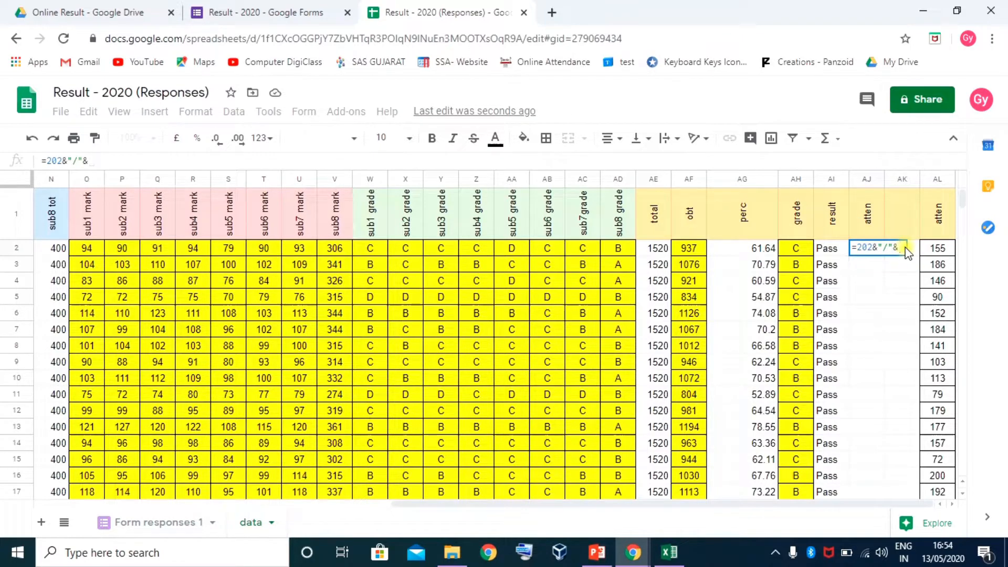
pyautogui.click(934, 249)
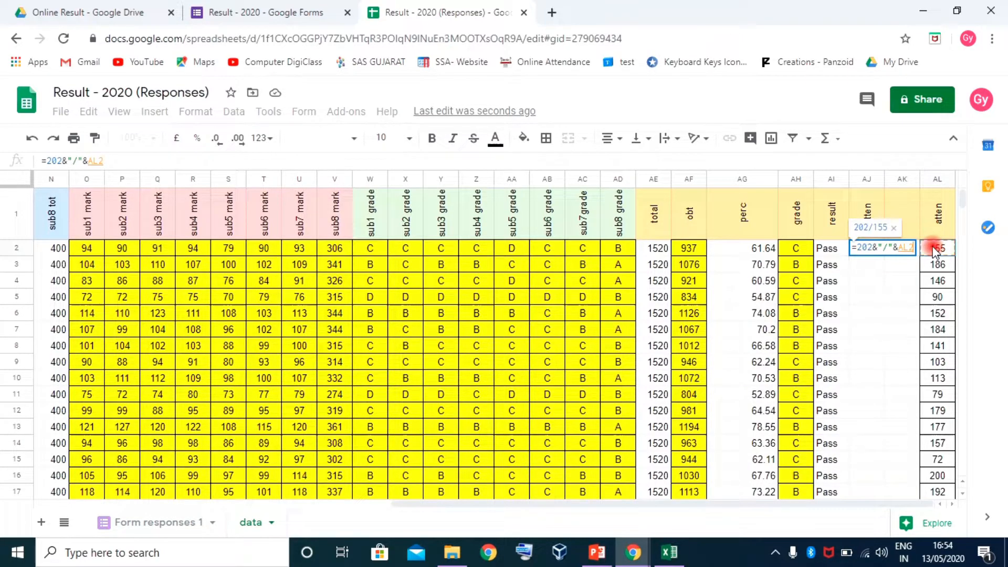
pyautogui.press('Return')
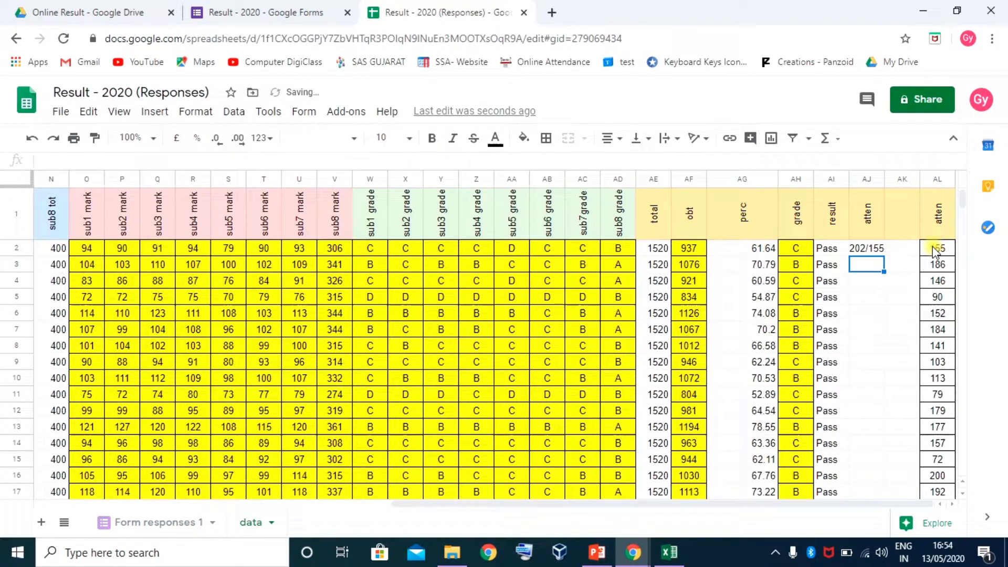
# Fill the 202/attendance formula down to AJ41 (202/155, 202/186…)
pyautogui.click(880, 250)
pyautogui.moveTo(883, 257); pyautogui.dragTo(851, 426)
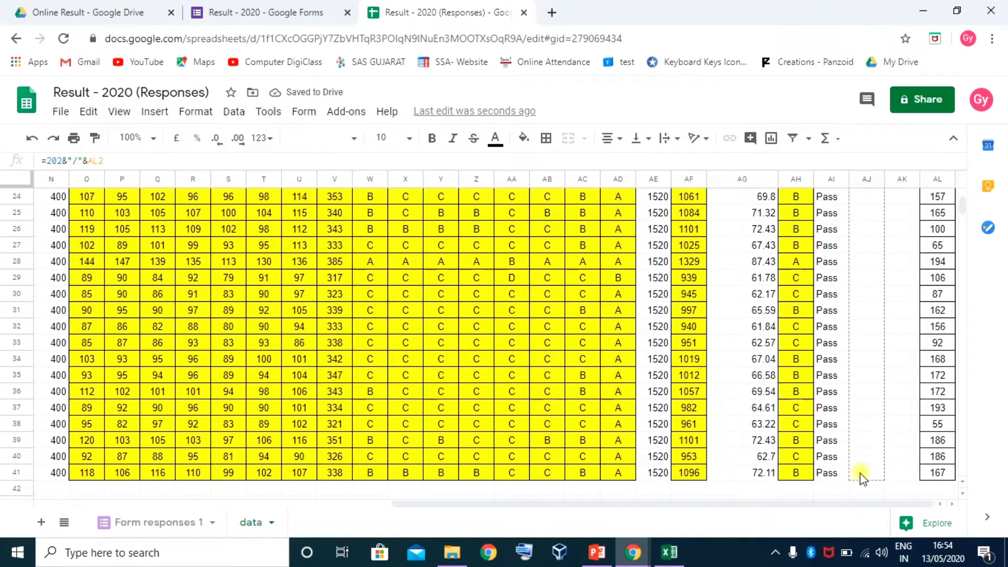
pyautogui.moveTo(860, 474); pyautogui.dragTo(860, 473)
pyautogui.scroll(8, 878, 437)
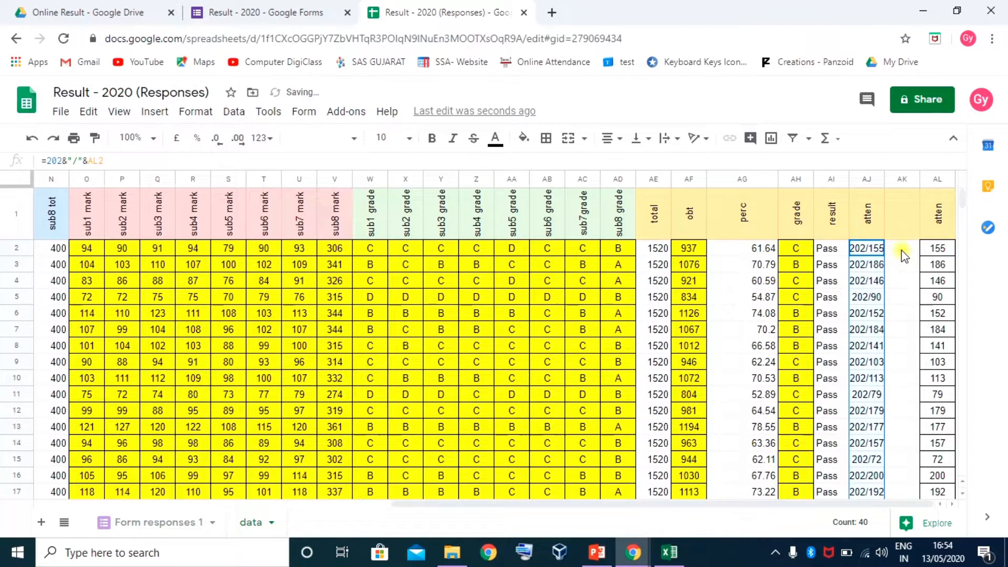
pyautogui.click(903, 256)
pyautogui.click(871, 250)
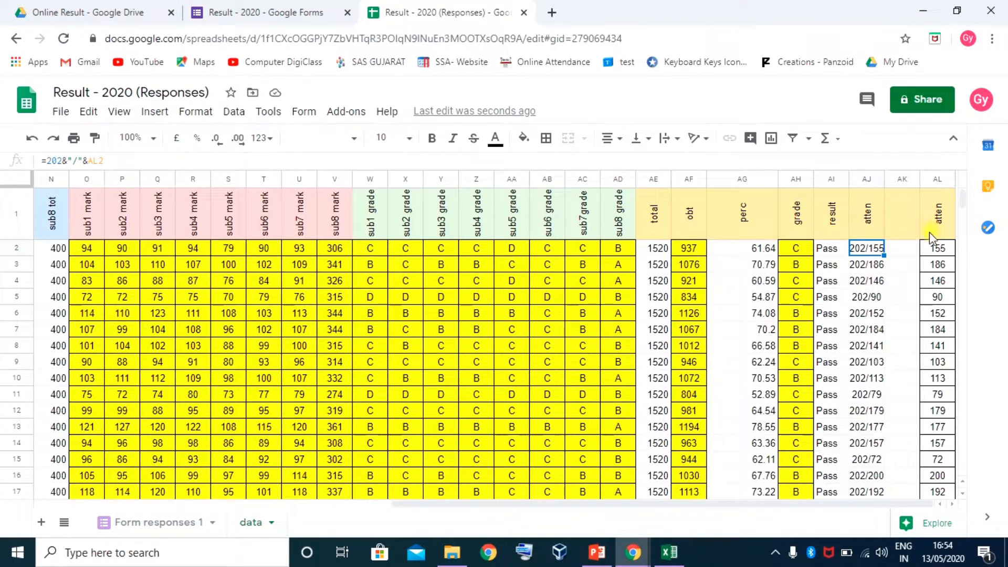
# Widen the atten column and convert AJ2:AJ41 formulas to plain values with Paste values only
pyautogui.moveTo(882, 181); pyautogui.dragTo(894, 182)
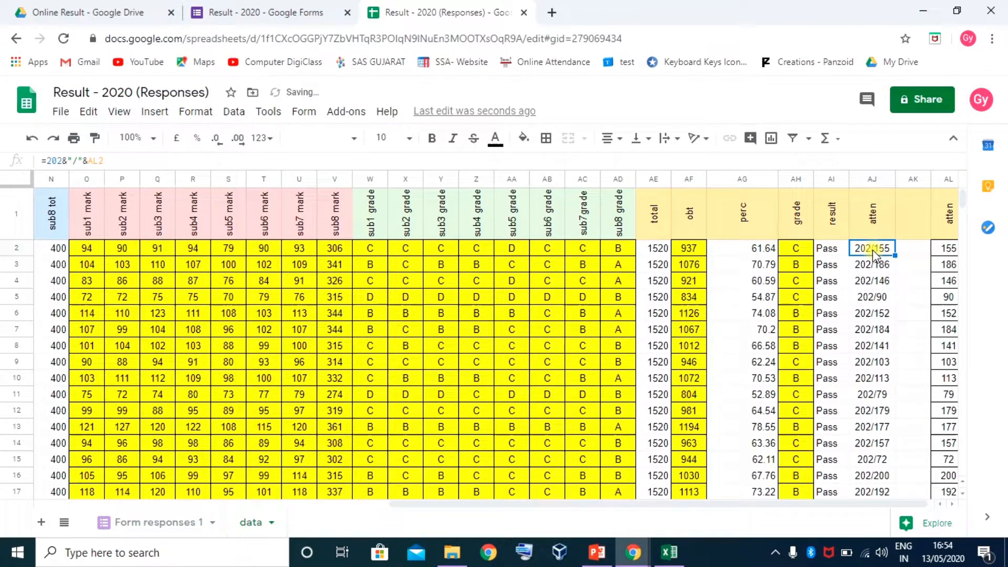
pyautogui.hotkey('ctrl', 'shift', 'Down')
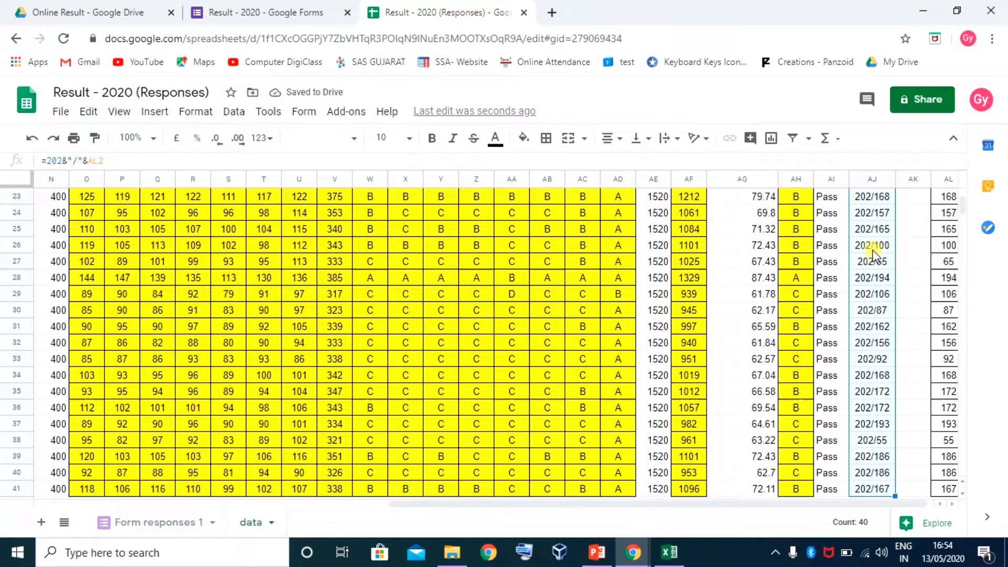
pyautogui.hotkey('ctrl', 'c')
pyautogui.scroll(7, 894, 209)
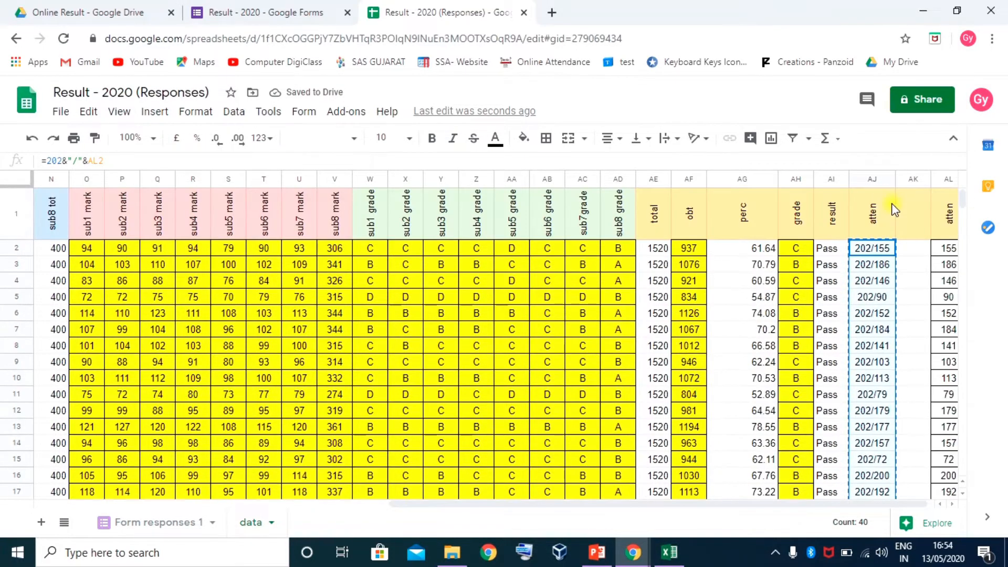
pyautogui.rightClick(870, 249)
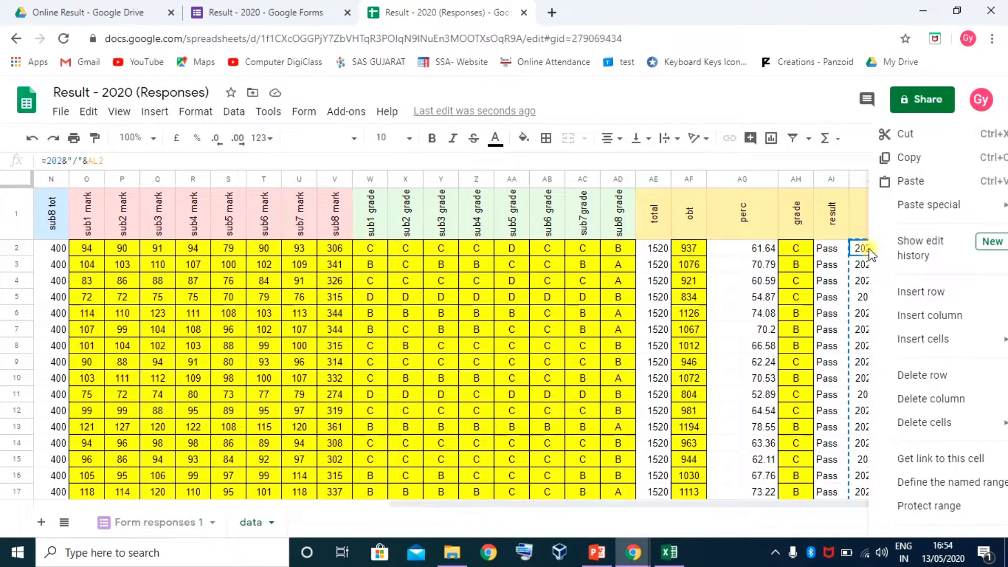
pyautogui.moveTo(930, 203)
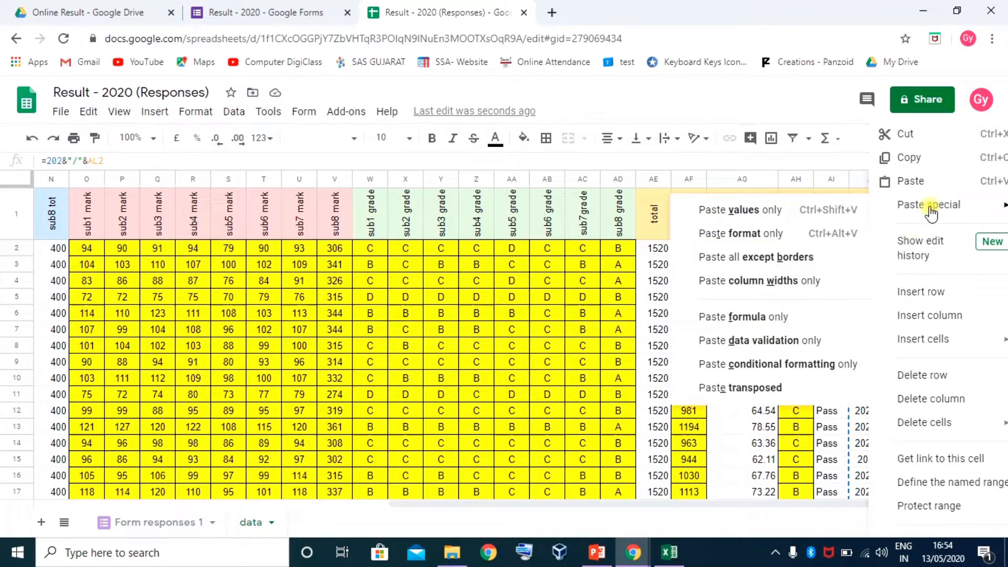
pyautogui.click(737, 214)
pyautogui.click(902, 274)
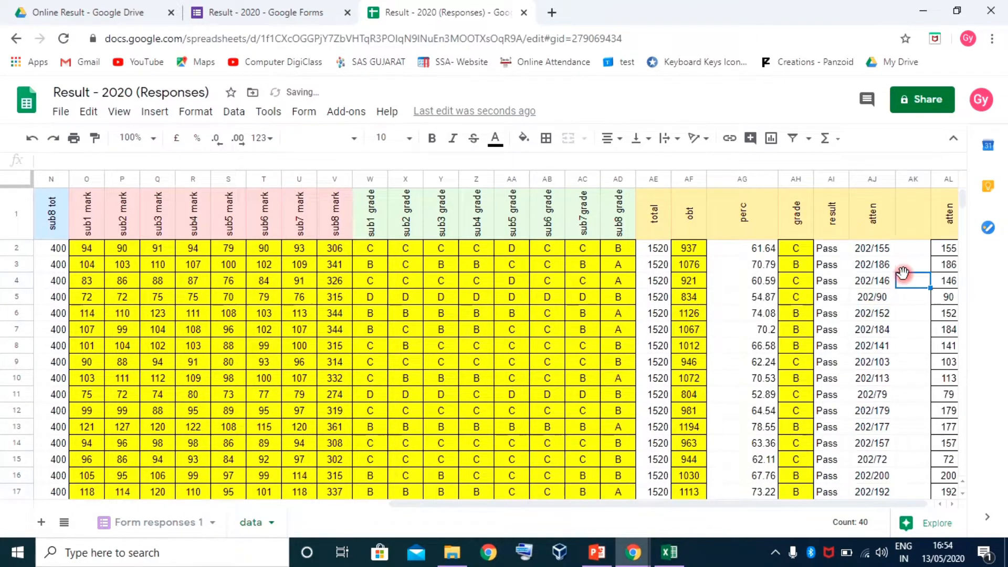
pyautogui.click(872, 264)
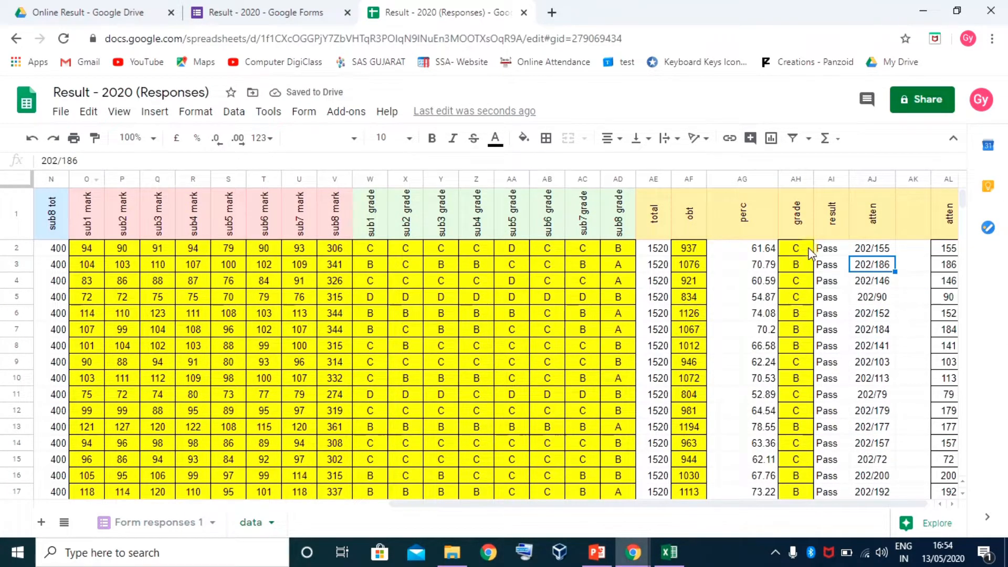
# Delete the empty column and the old attendance column to the right of atten
pyautogui.moveTo(913, 179); pyautogui.dragTo(948, 179)
pyautogui.rightClick(949, 179)
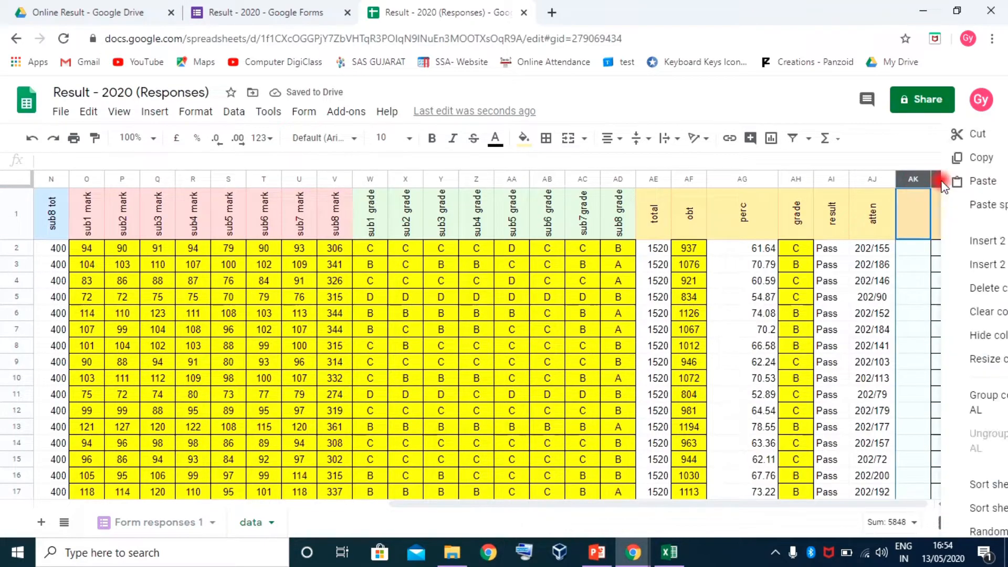
pyautogui.click(983, 288)
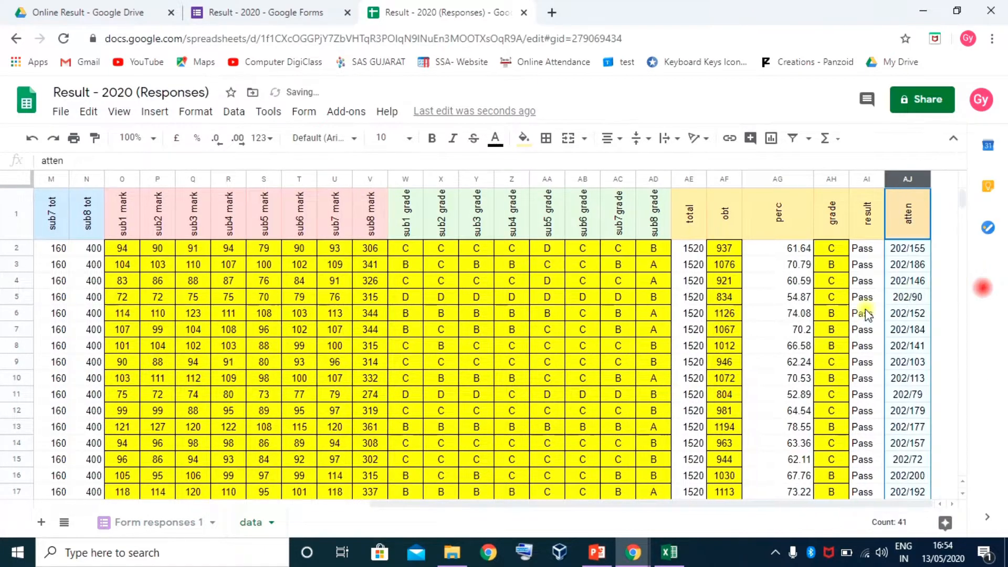
pyautogui.click(922, 266)
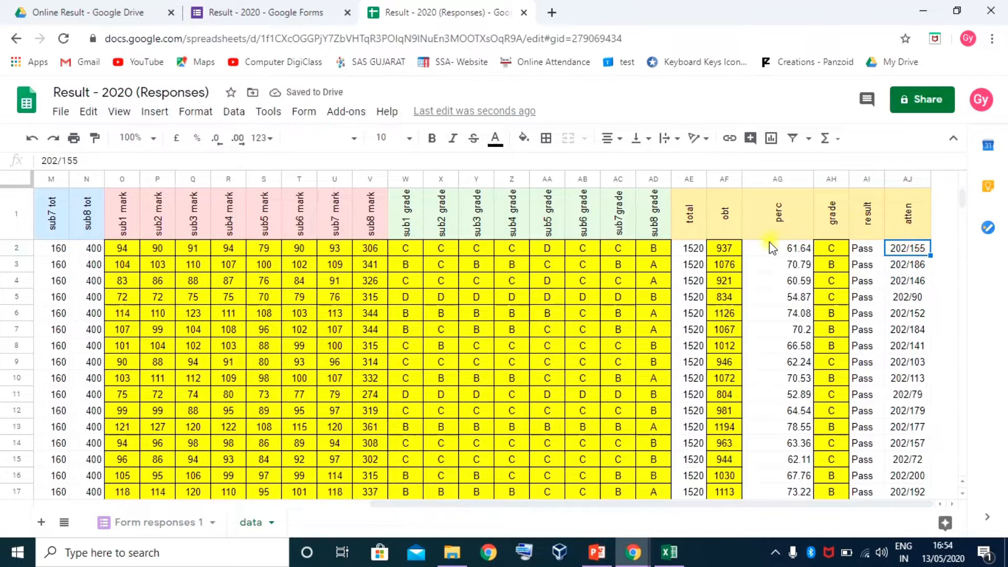
# Select student rows 2–41 and center their contents horizontally and vertically
pyautogui.moveTo(898, 504); pyautogui.dragTo(469, 503)
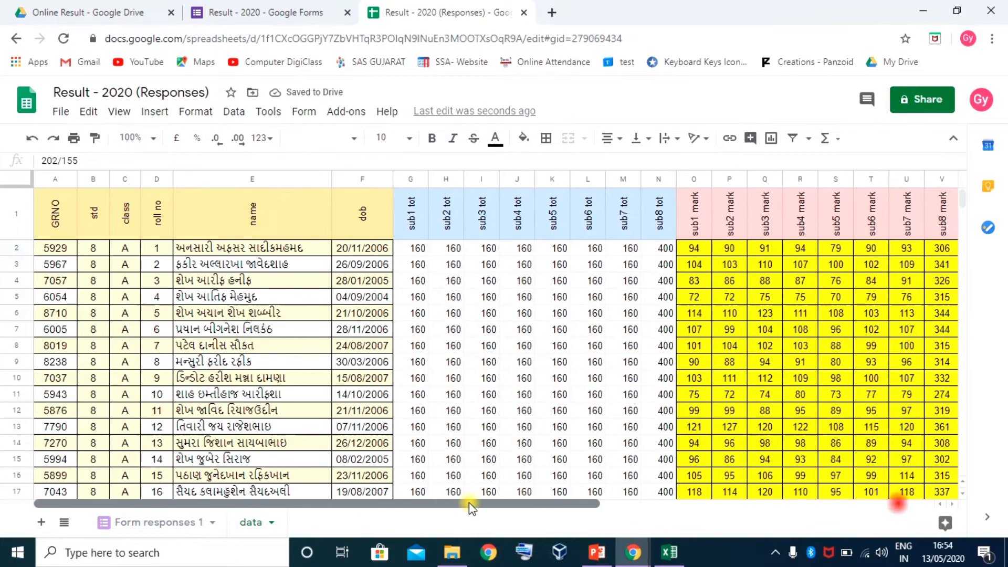
pyautogui.click(23, 247)
pyautogui.hotkey('ctrl', 'shift', 'Down')
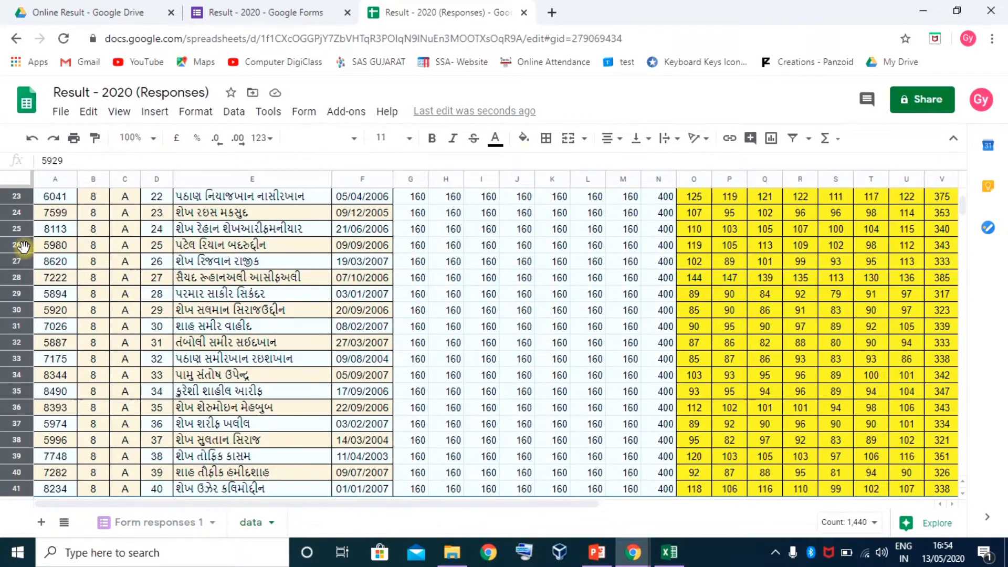
pyautogui.scroll(7, 218, 443)
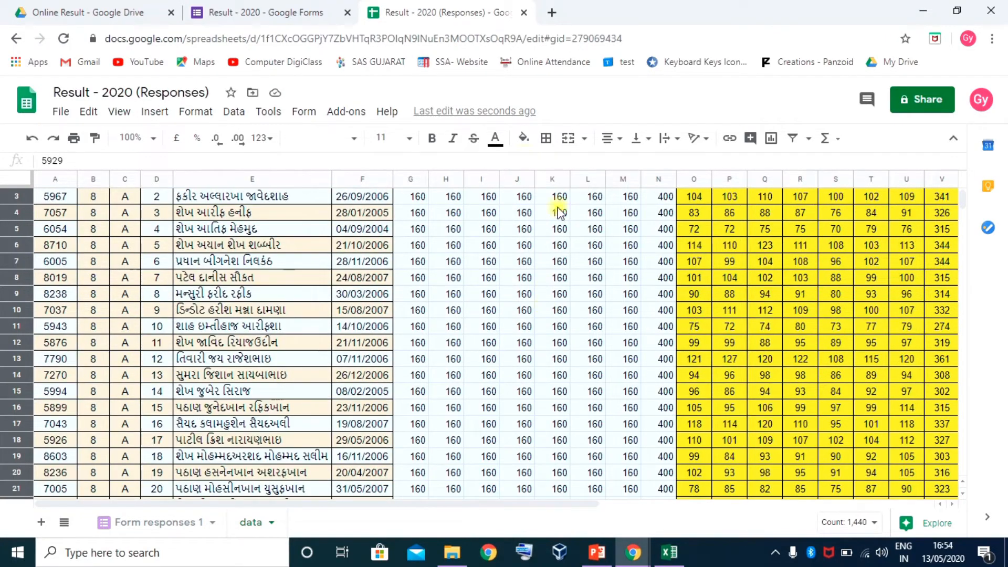
pyautogui.click(617, 139)
pyautogui.click(625, 163)
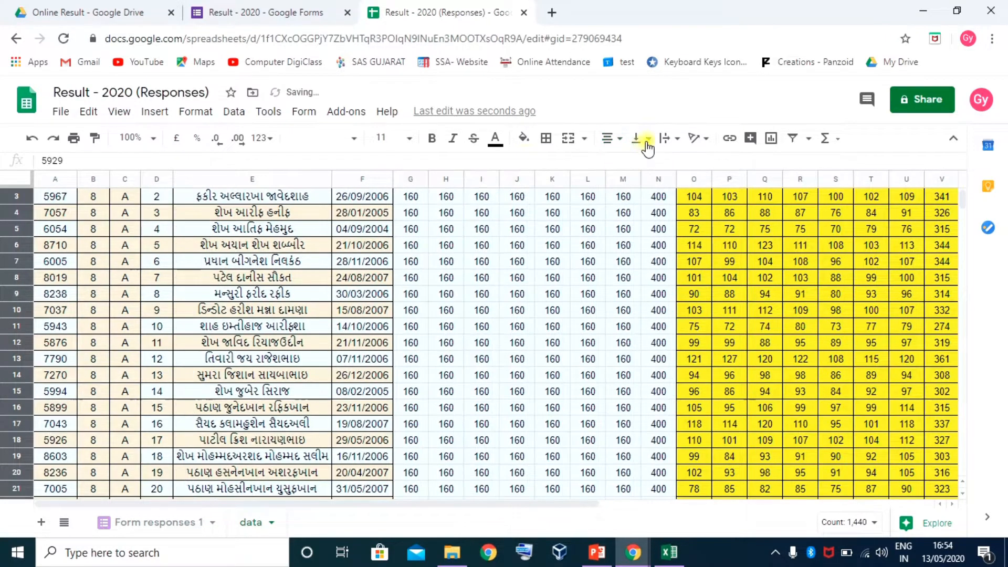
pyautogui.click(649, 139)
pyautogui.click(656, 163)
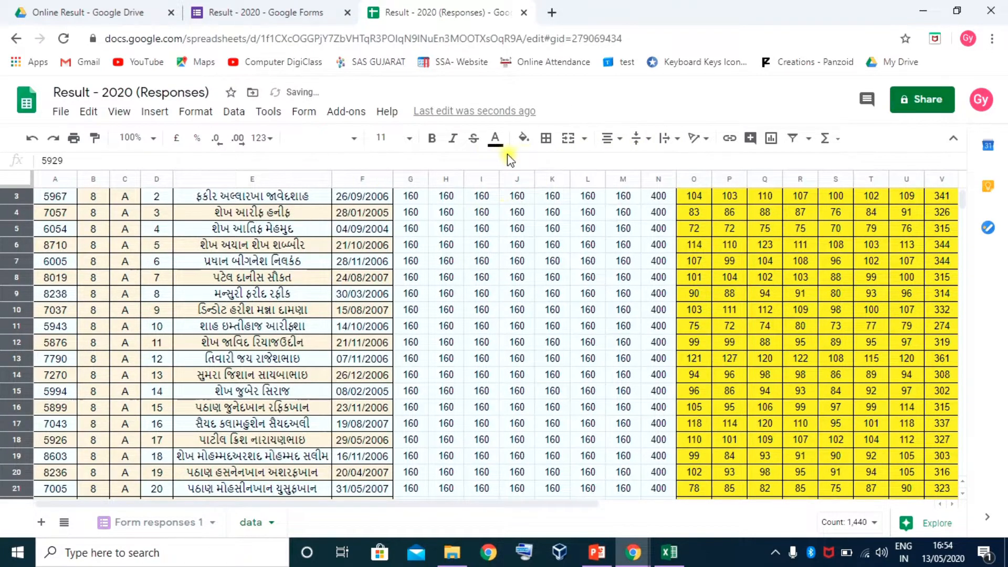
# Apply all borders to the selected student data and reset its fill colour
pyautogui.click(549, 141)
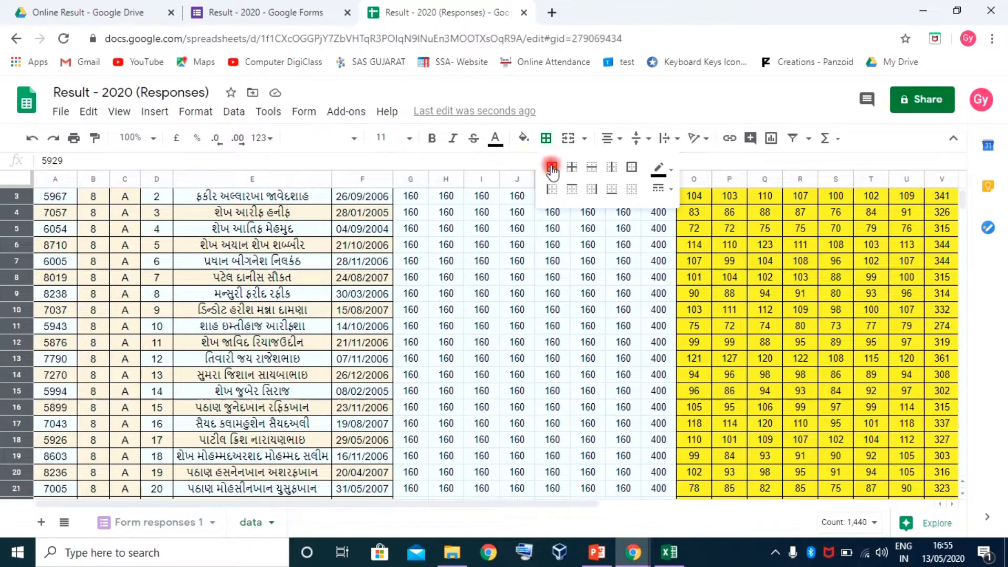
pyautogui.click(551, 168)
pyautogui.click(524, 138)
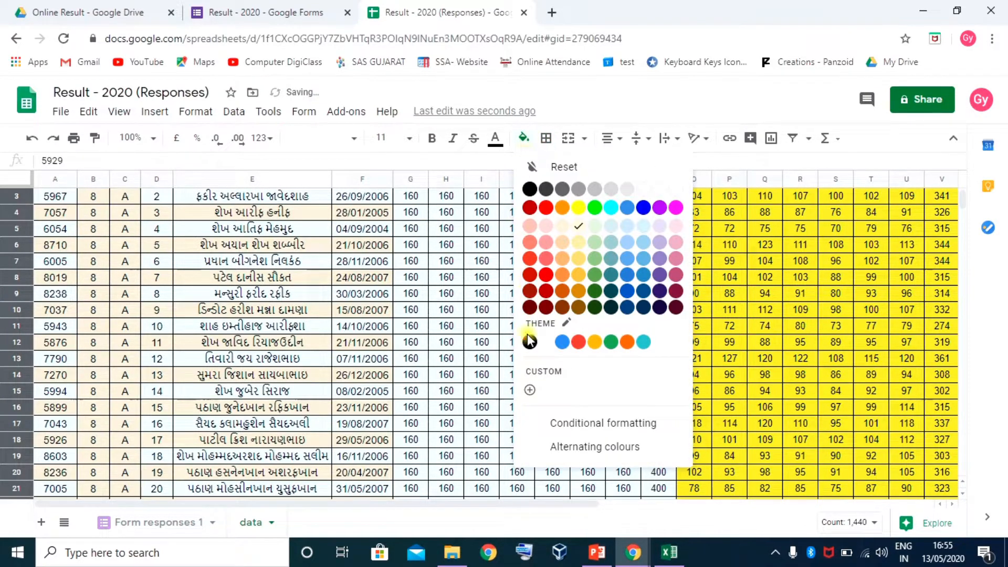
pyautogui.click(562, 165)
pyautogui.scroll(2, 323, 339)
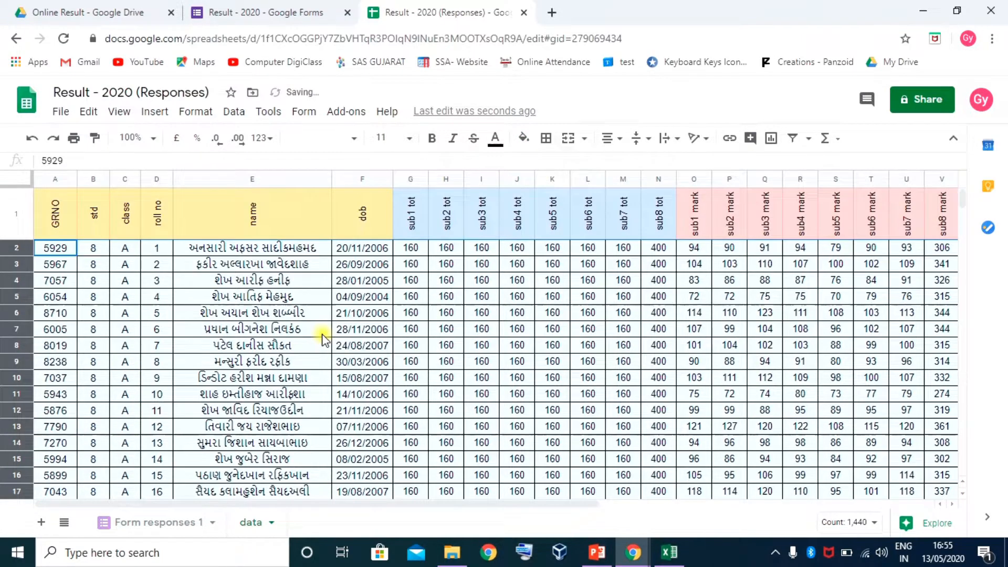
pyautogui.moveTo(592, 503); pyautogui.dragTo(530, 512)
pyautogui.click(457, 409)
pyautogui.scroll(-7, 477, 407)
pyautogui.scroll(8, 478, 411)
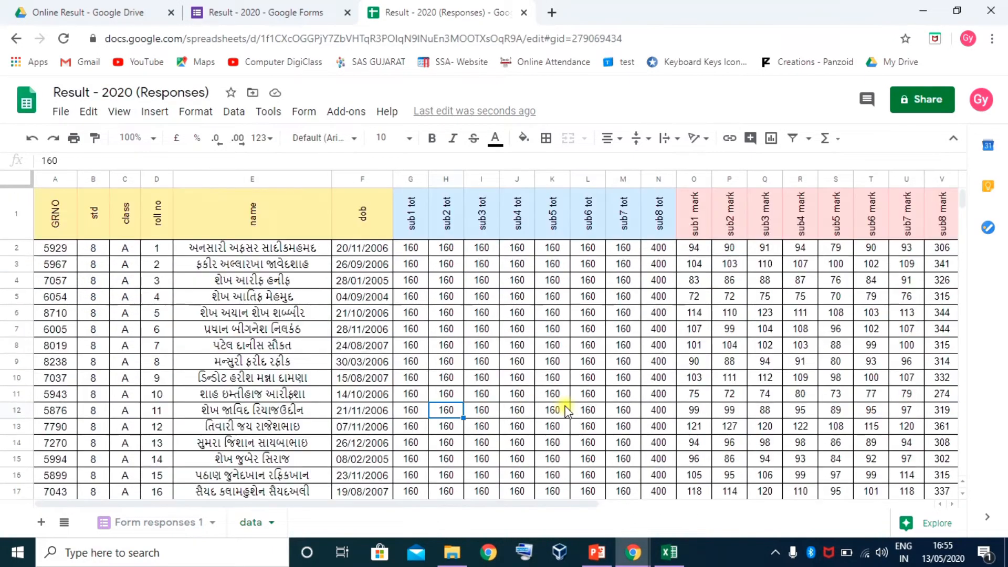
pyautogui.moveTo(597, 501); pyautogui.dragTo(467, 504)
pyautogui.scroll(-8, 330, 399)
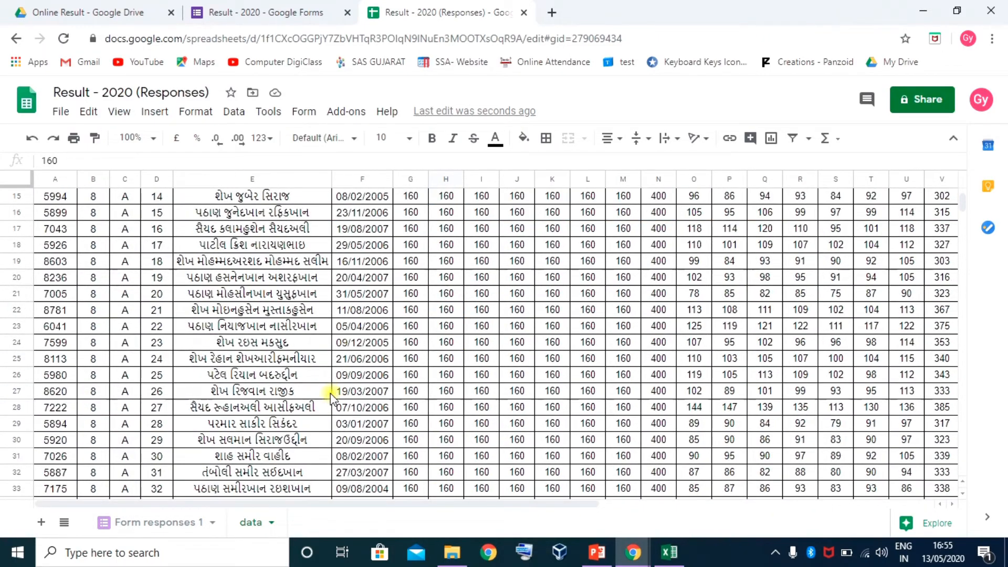
pyautogui.scroll(-4, 310, 397)
pyautogui.scroll(7, 310, 396)
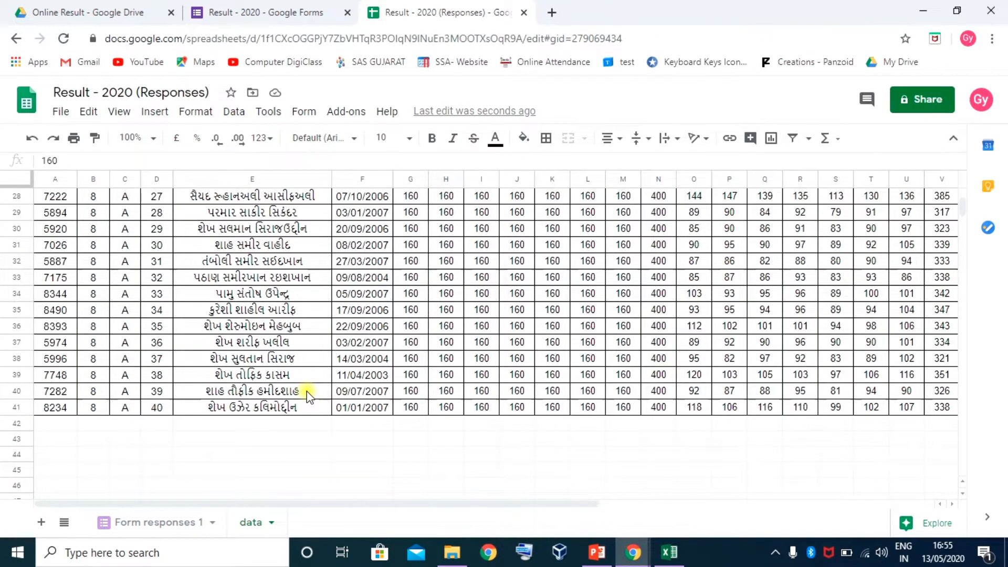
pyautogui.scroll(-3, 178, 399)
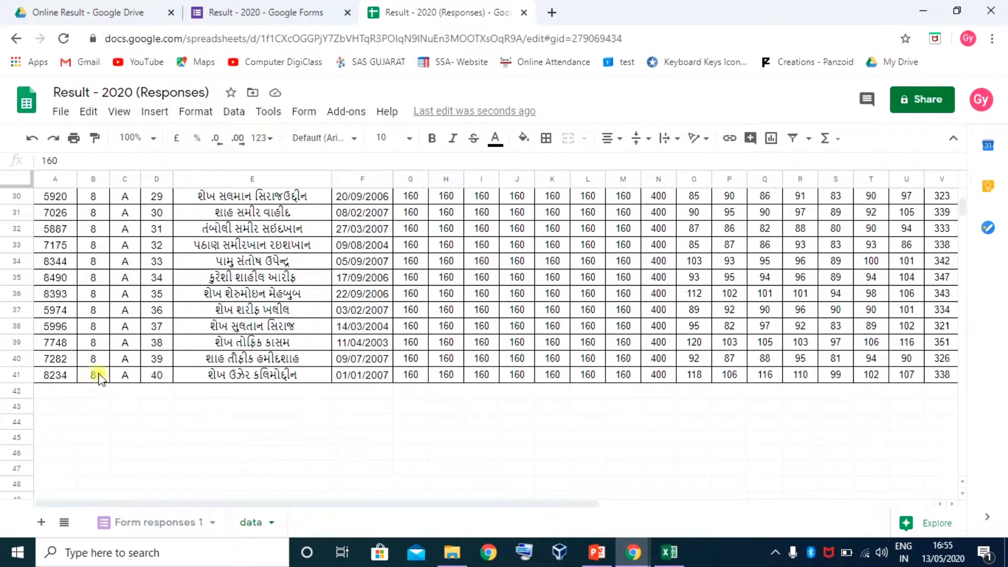
pyautogui.click(98, 393)
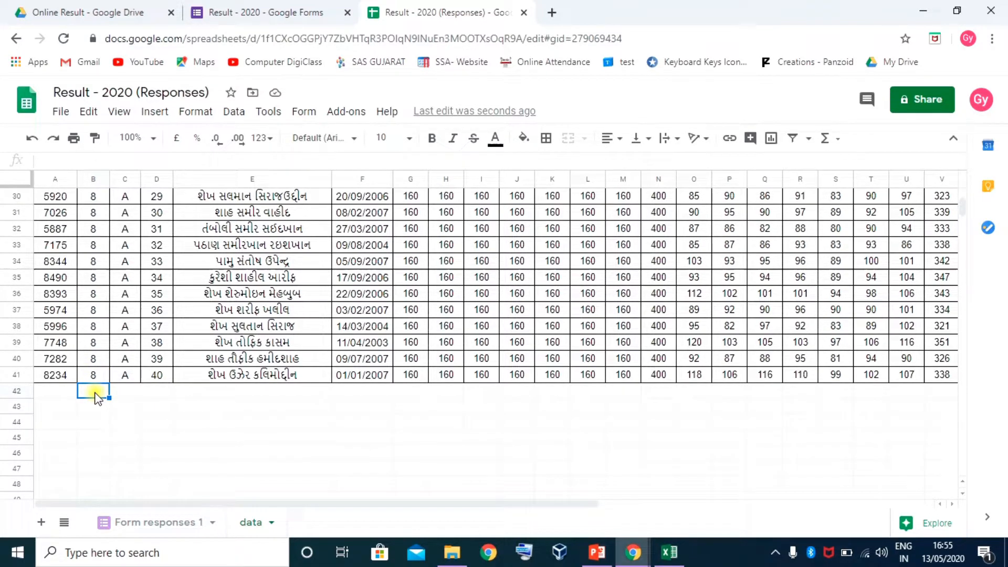
# Enter 8 in B42 and B in C42
pyautogui.write('8')
pyautogui.press('Tab')
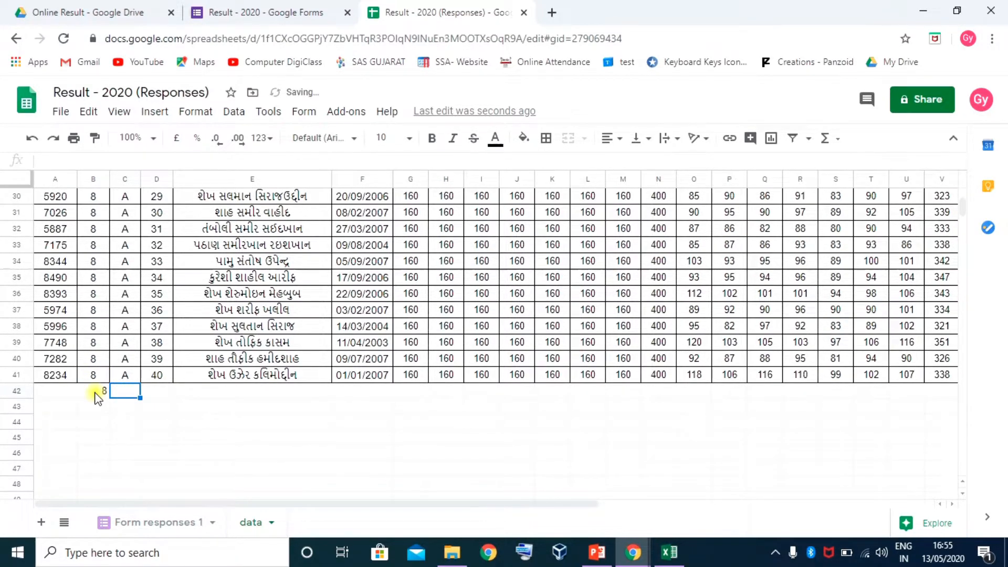
pyautogui.write('B')
pyautogui.press('Return')
# Enter 7, 6, 5, 4, 3 down column B in rows 43–47
pyautogui.write('7')
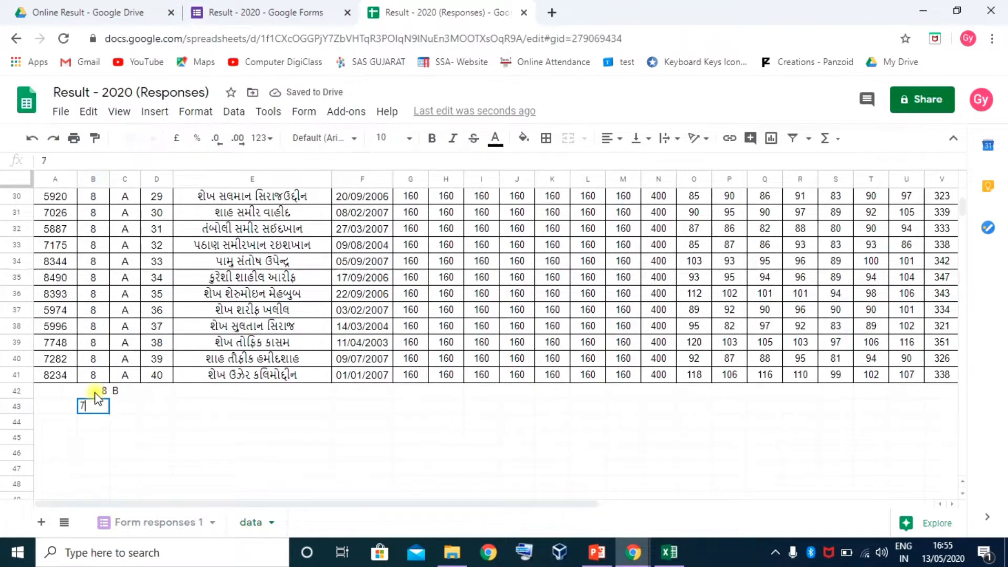
pyautogui.press('Tab')
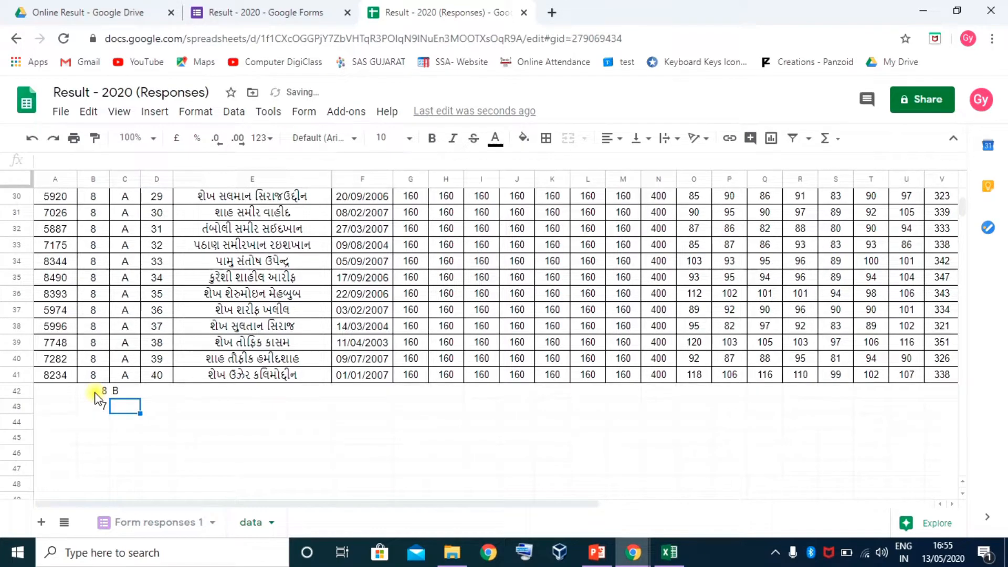
pyautogui.press('Left')
pyautogui.press('Up')
pyautogui.press('Down')
pyautogui.press('Down')
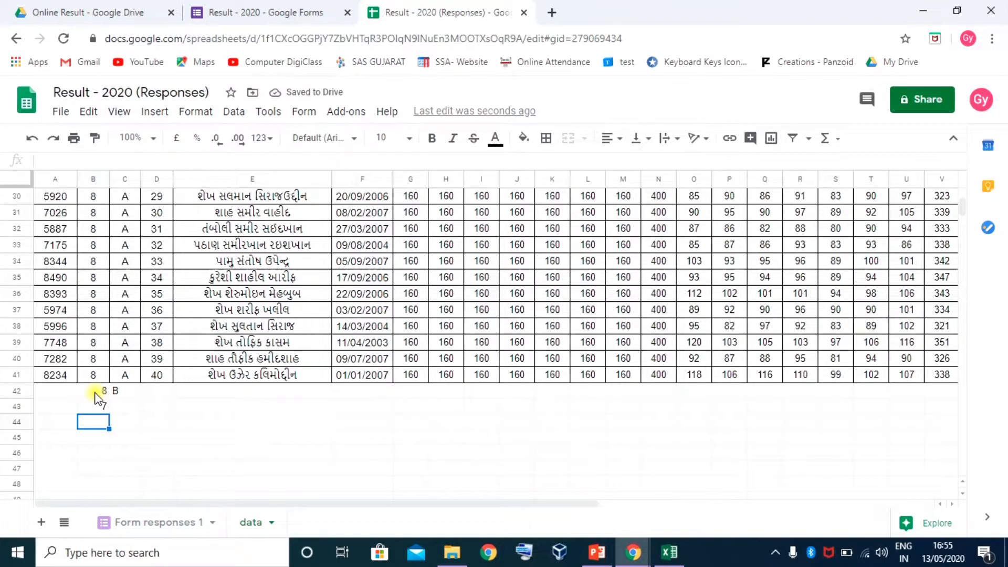
pyautogui.write('6')
pyautogui.press('Return')
pyautogui.write('5')
pyautogui.press('Return')
pyautogui.write('4')
pyautogui.press('Return')
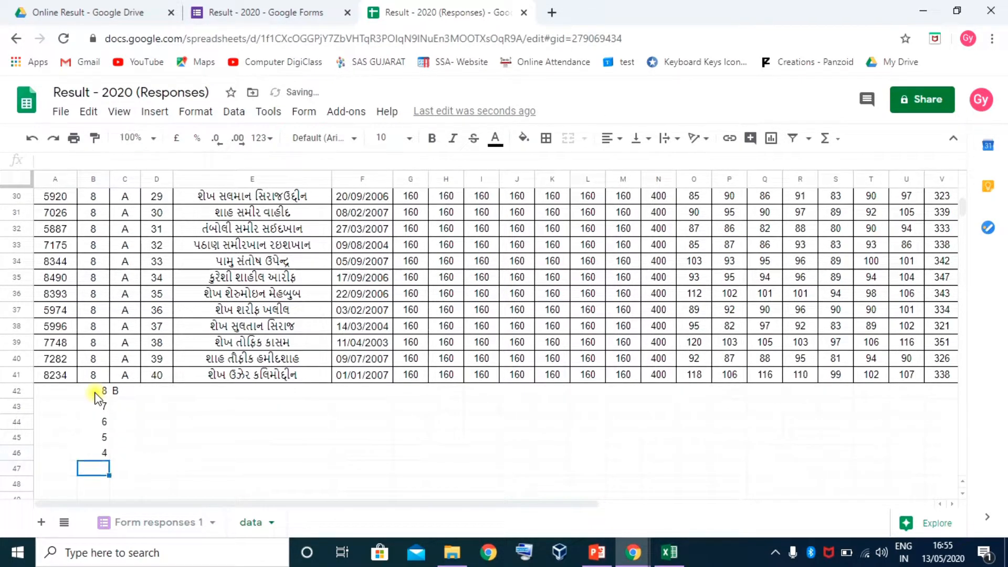
pyautogui.write('3')
pyautogui.press('Return')
pyautogui.press('Right')
pyautogui.press('Up')
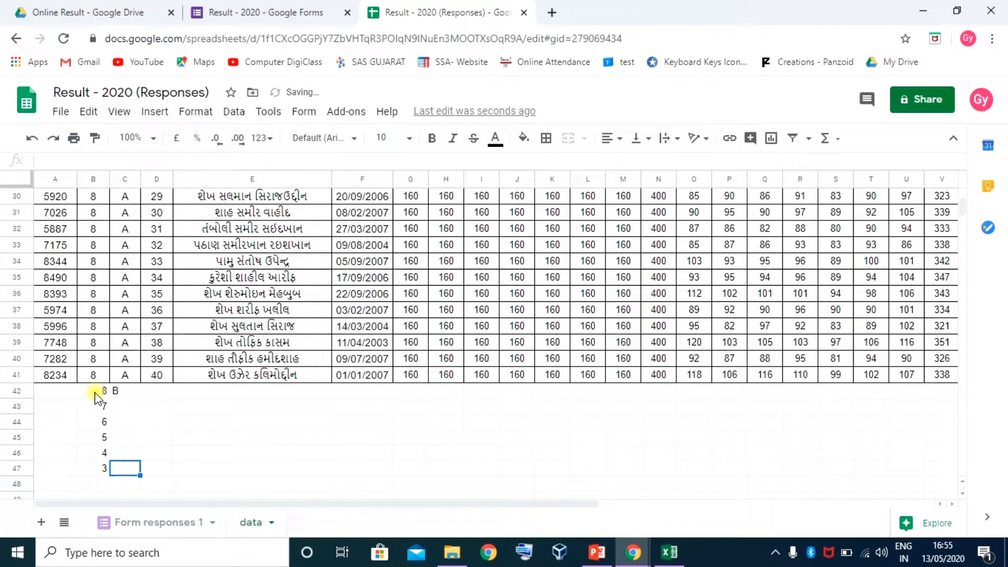
pyautogui.press('Up')
pyautogui.press('Up')
pyautogui.press('Up')
pyautogui.press('Up')
pyautogui.press('Up')
# Select cells G44 through K44, then freeze header row 1
pyautogui.scroll(1, 218, 367)
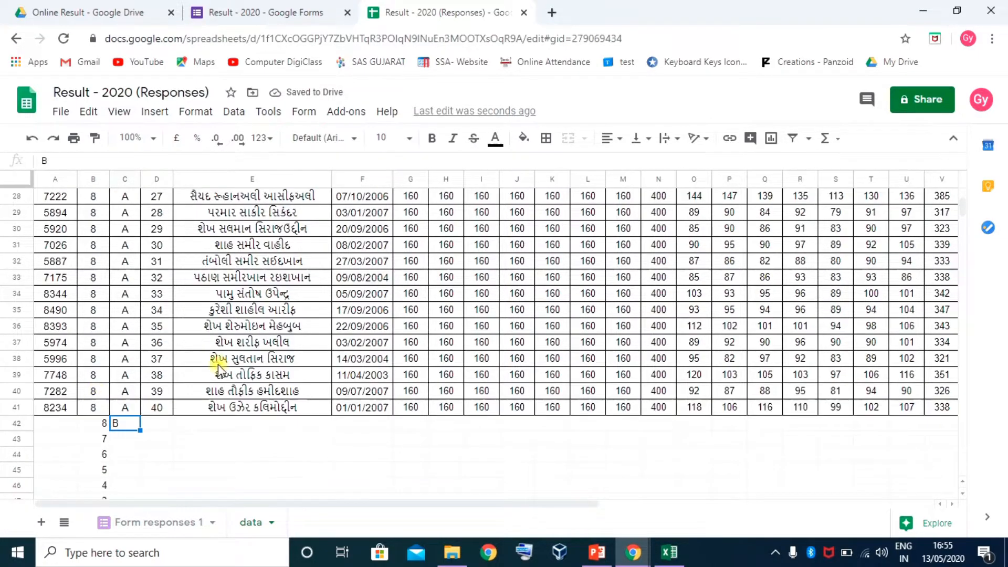
pyautogui.scroll(-4, 283, 397)
pyautogui.scroll(-1, 283, 389)
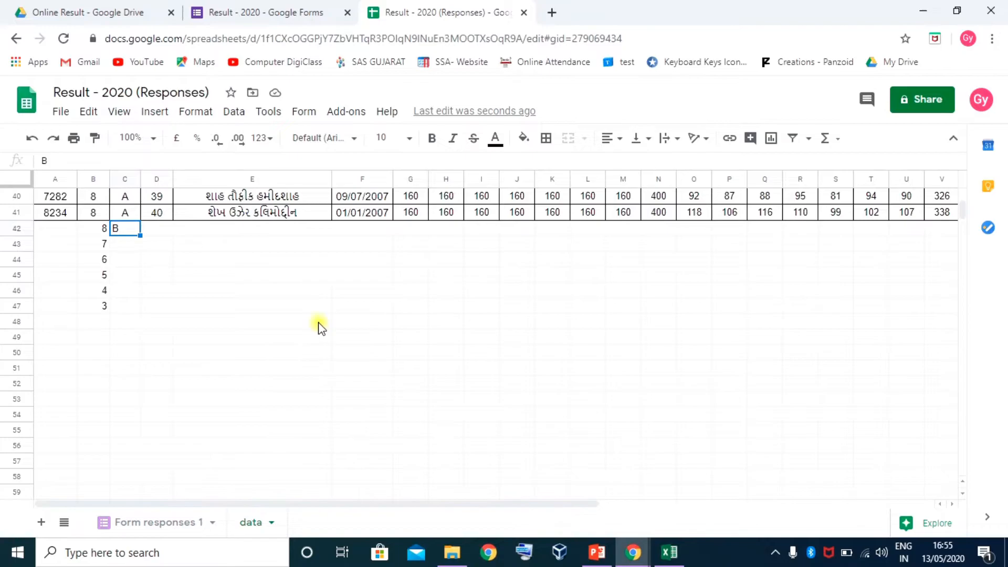
pyautogui.scroll(6, 331, 336)
pyautogui.scroll(2, 342, 343)
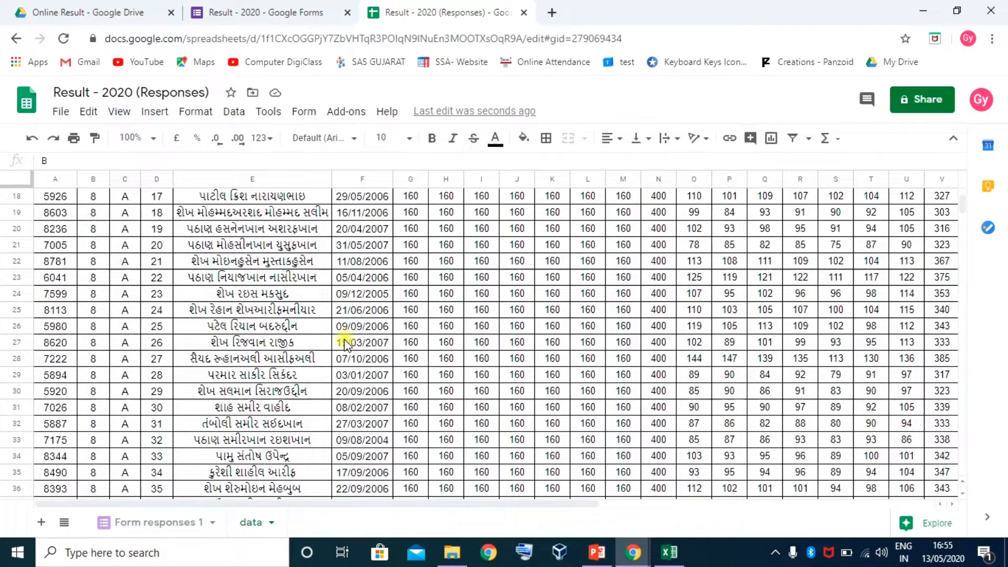
pyautogui.scroll(-6, 315, 388)
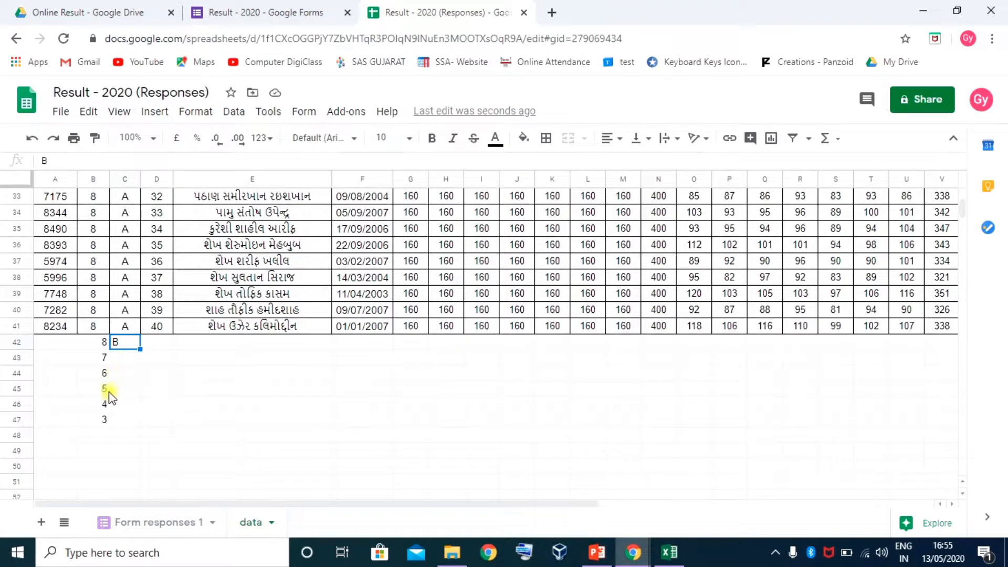
pyautogui.click(413, 376)
pyautogui.moveTo(414, 376); pyautogui.dragTo(565, 373)
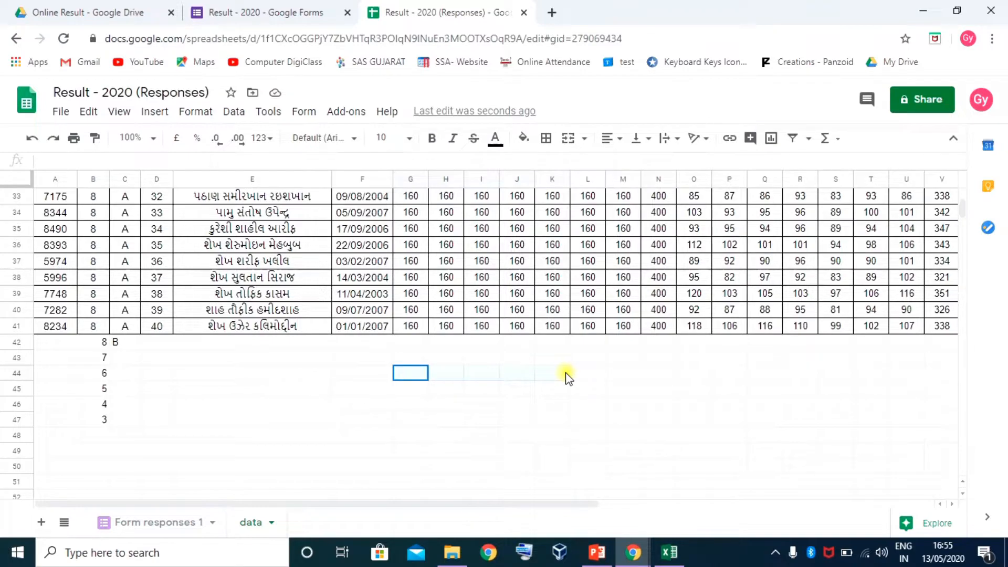
pyautogui.scroll(10, 139, 297)
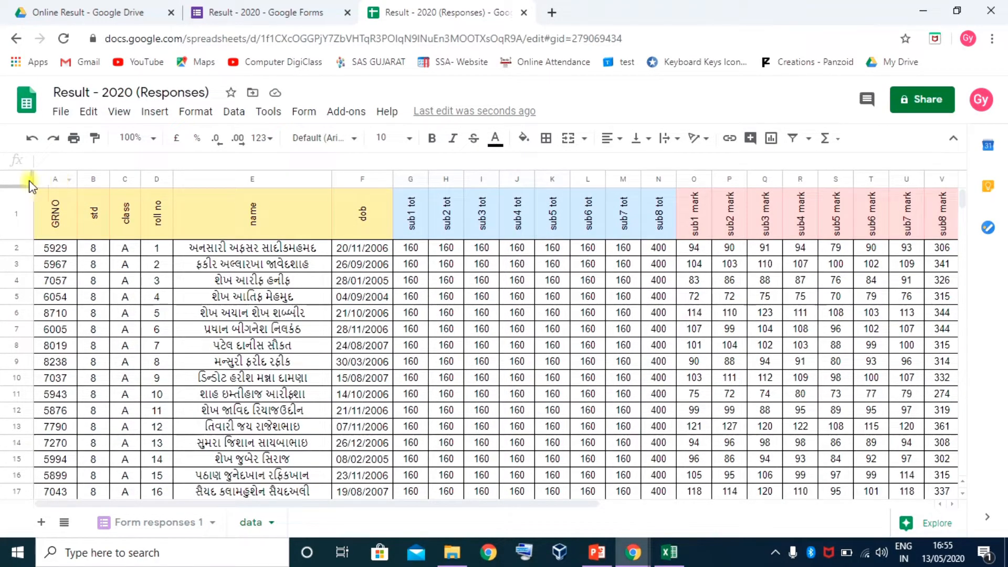
pyautogui.moveTo(18, 185); pyautogui.dragTo(20, 239)
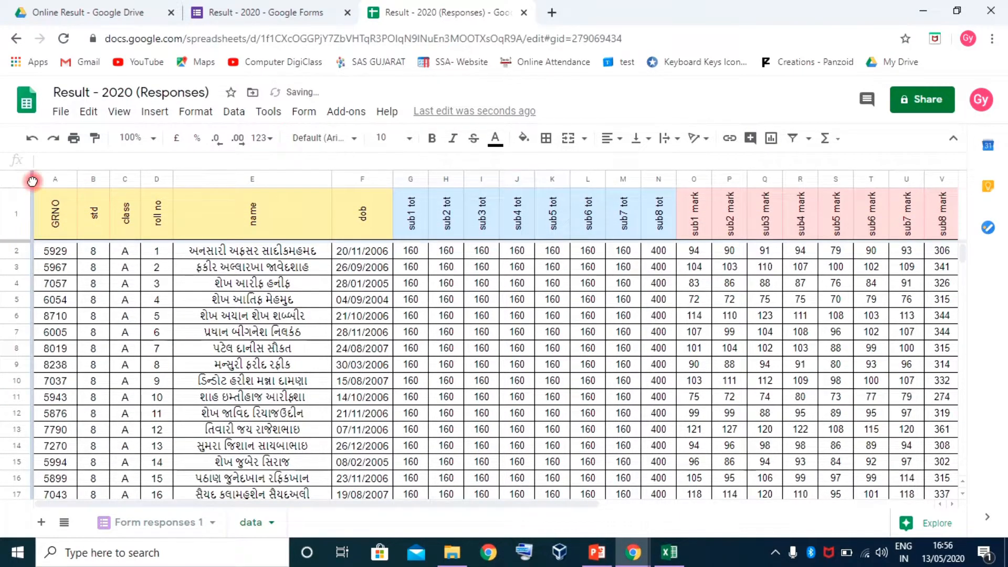
# Freeze column A so the GRNO numbers stay visible
pyautogui.moveTo(33, 180); pyautogui.dragTo(77, 180)
pyautogui.scroll(-12, 462, 326)
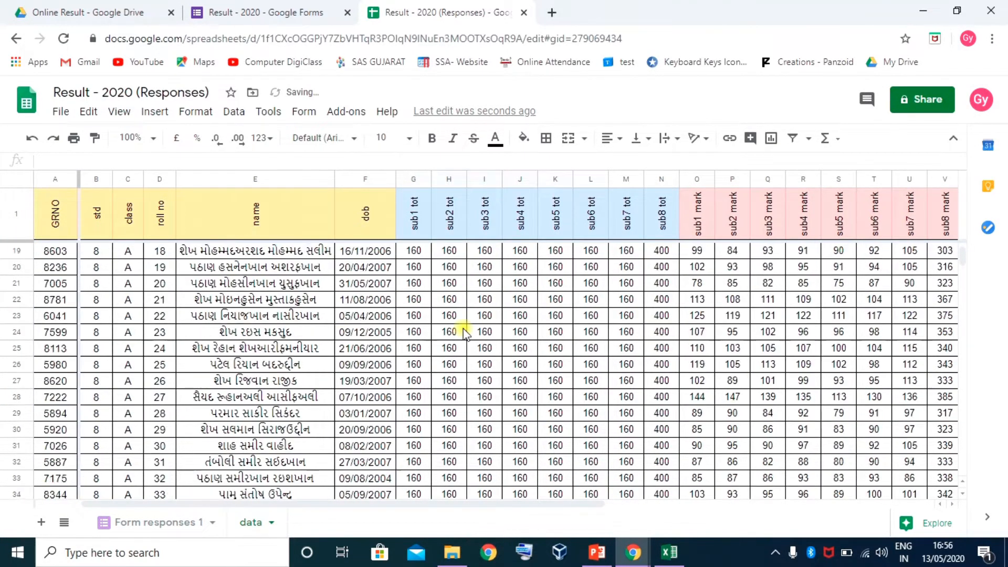
pyautogui.scroll(-1, 507, 353)
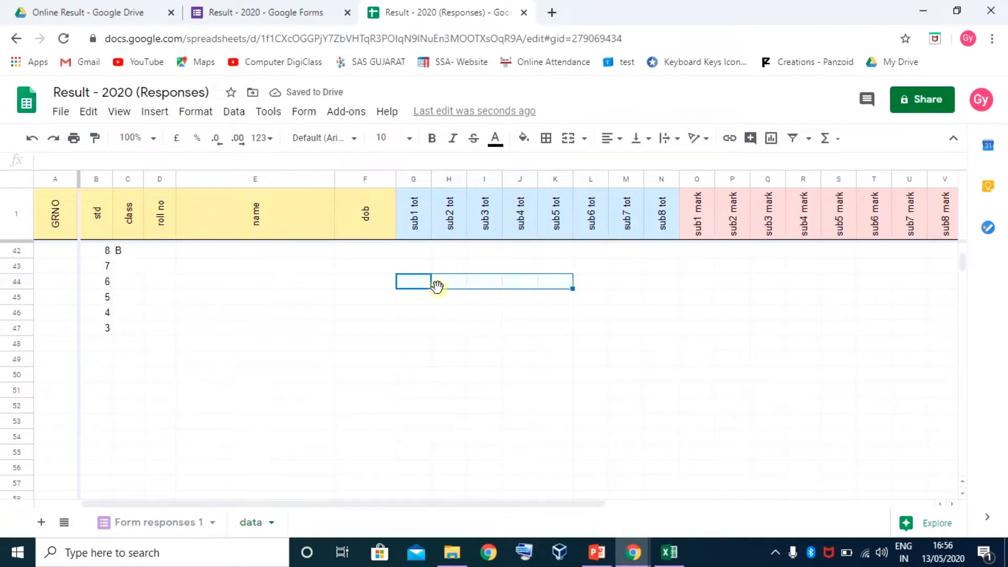
# Select cells G44:K44, then L44, then M44:N44 in row 44
pyautogui.moveTo(419, 284); pyautogui.dragTo(554, 285)
pyautogui.click(599, 280)
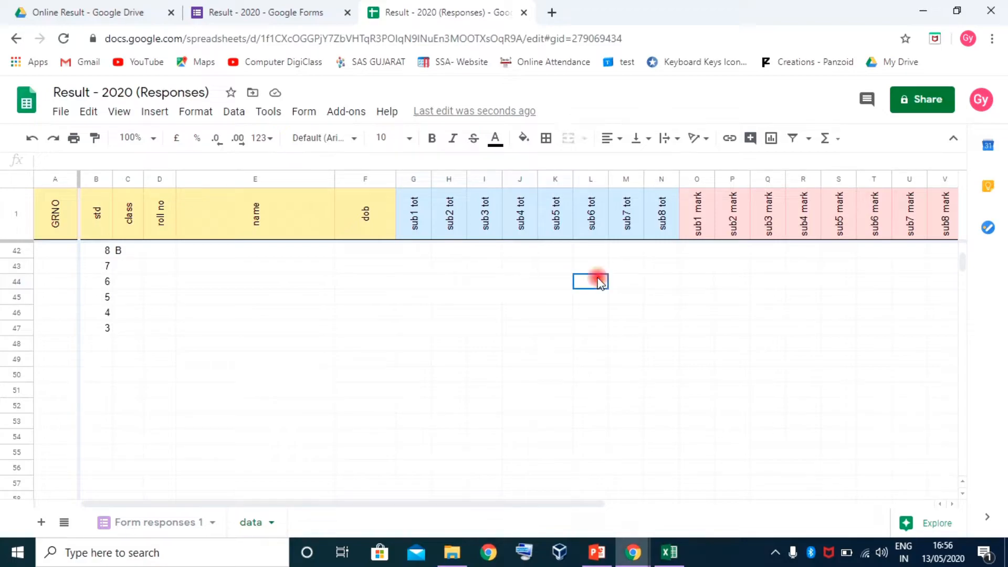
pyautogui.moveTo(625, 288); pyautogui.dragTo(661, 286)
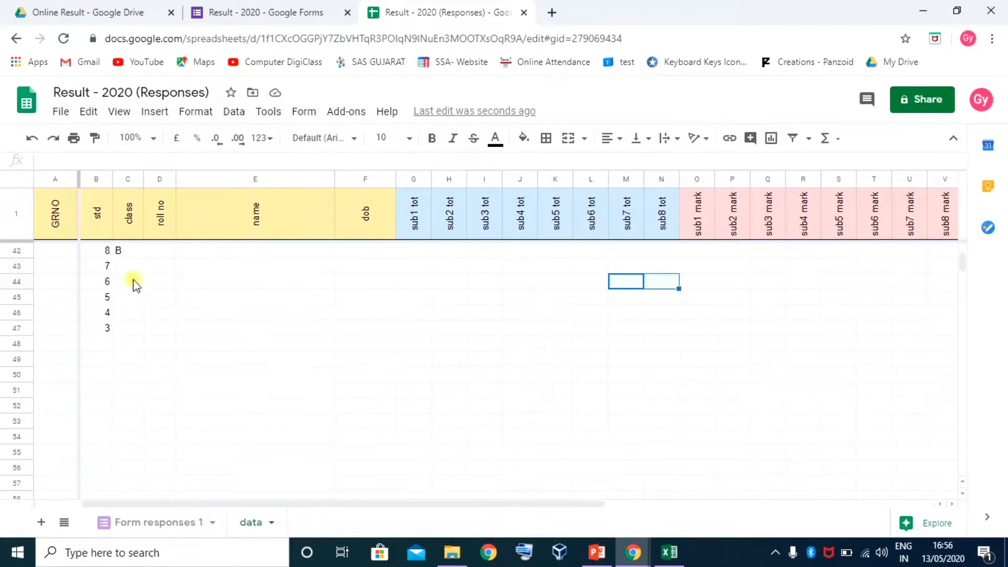
# Clear the trial entries from B42:C47 and switch to the Form responses 1 sheet
pyautogui.scroll(1, 134, 287)
pyautogui.moveTo(103, 287); pyautogui.dragTo(120, 366)
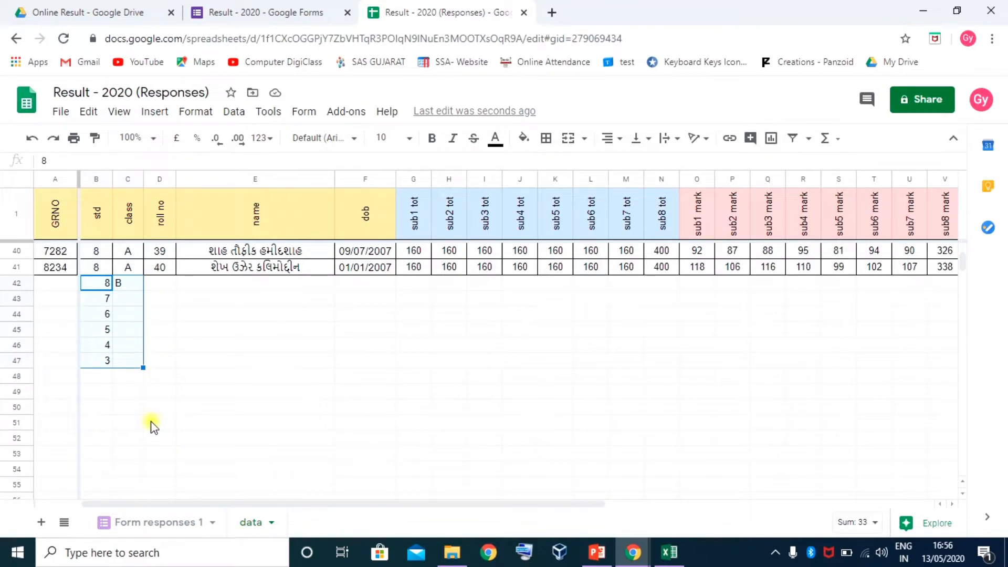
pyautogui.press('Delete')
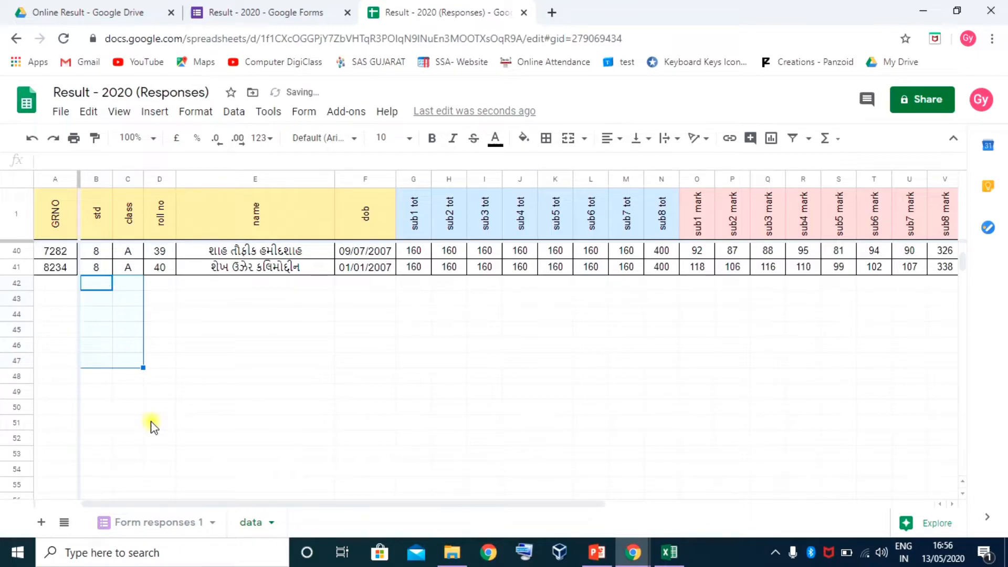
pyautogui.scroll(13, 430, 326)
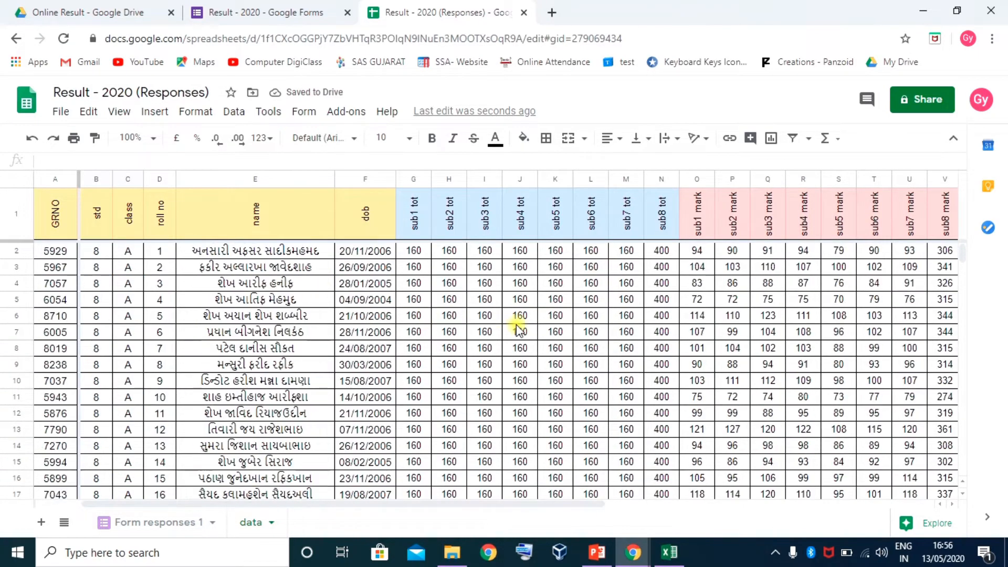
pyautogui.click(156, 523)
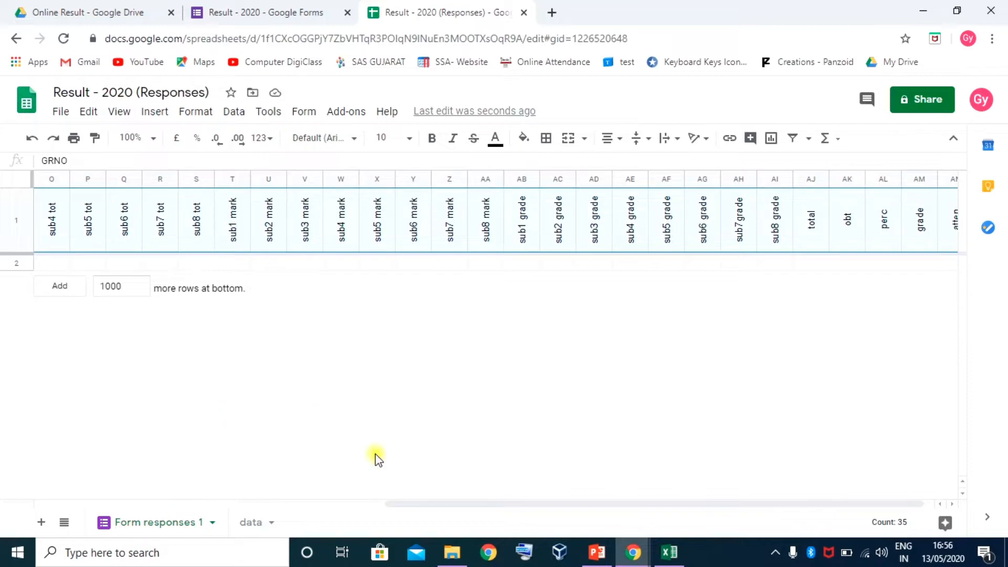
pyautogui.moveTo(568, 503); pyautogui.dragTo(189, 518)
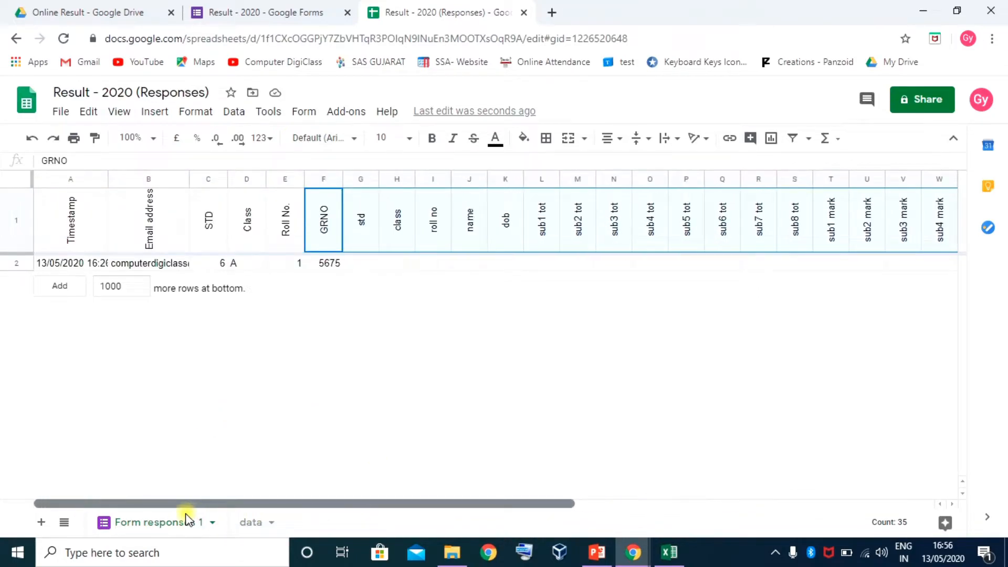
pyautogui.click(363, 263)
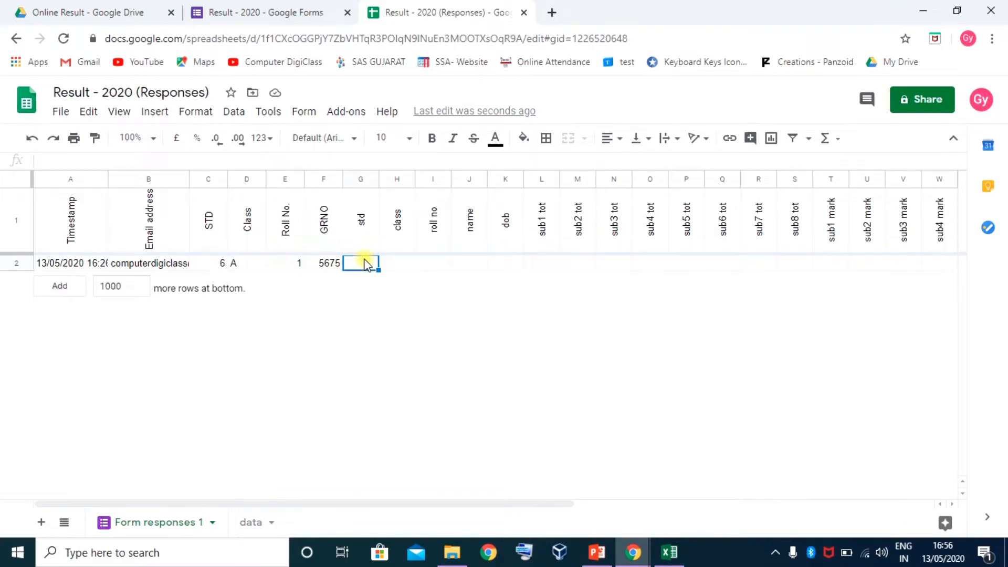
pyautogui.click(153, 137)
pyautogui.click(137, 284)
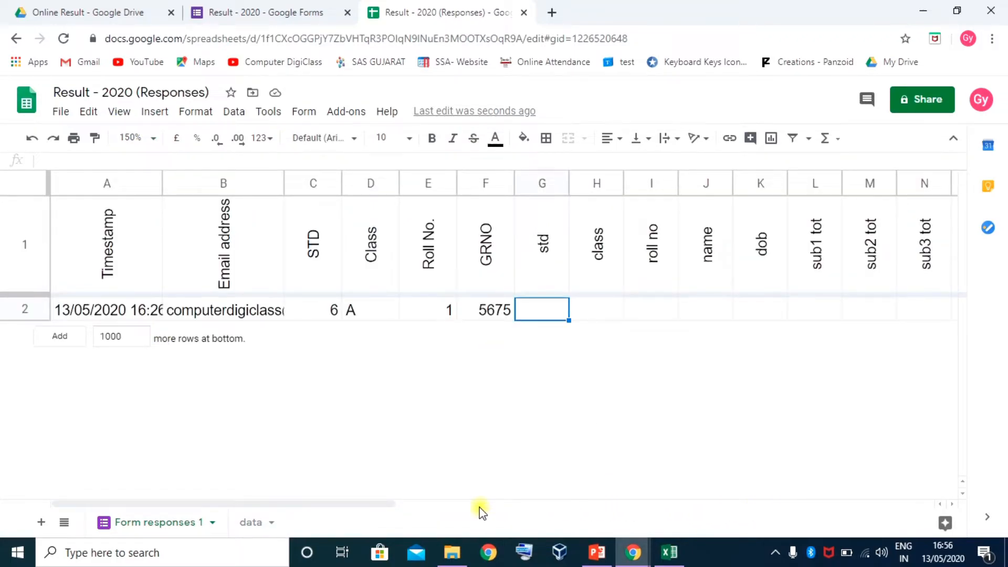
pyautogui.moveTo(380, 506); pyautogui.dragTo(456, 518)
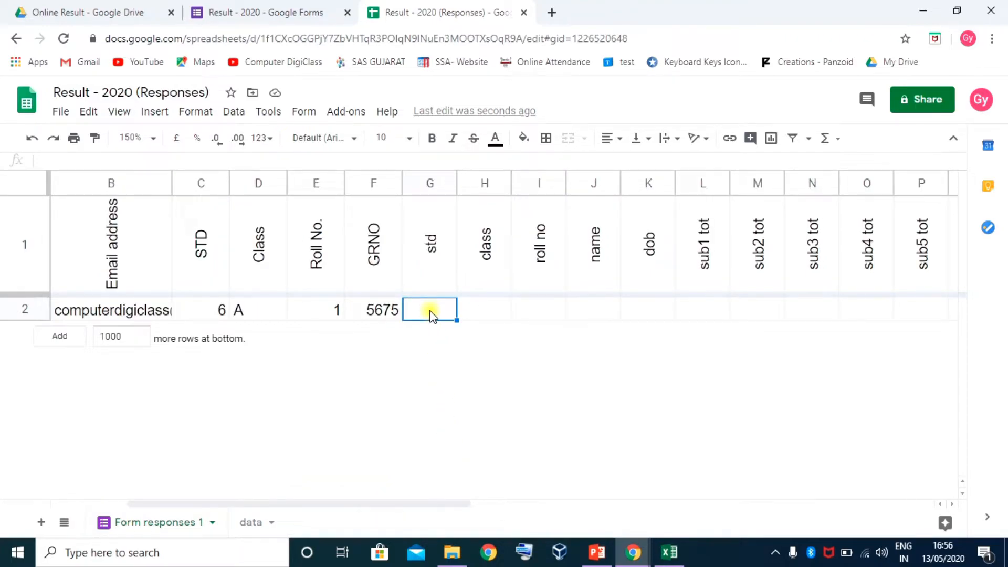
pyautogui.click(370, 313)
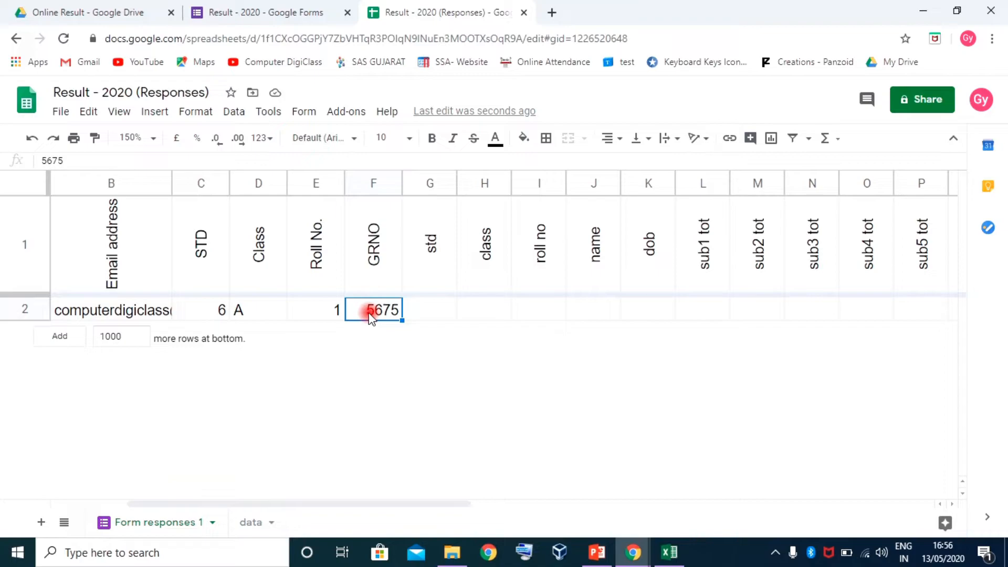
pyautogui.click(418, 312)
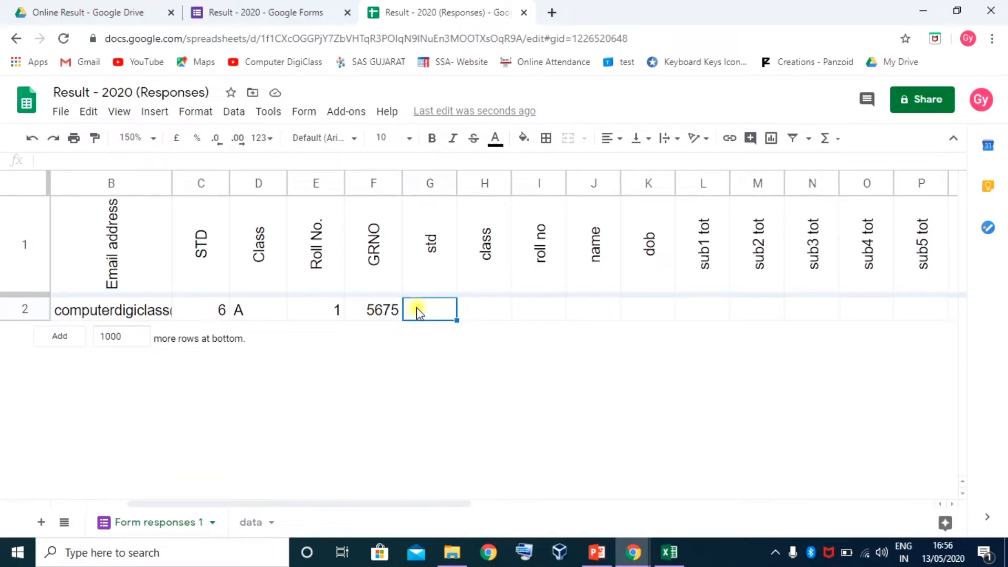
pyautogui.write('=')
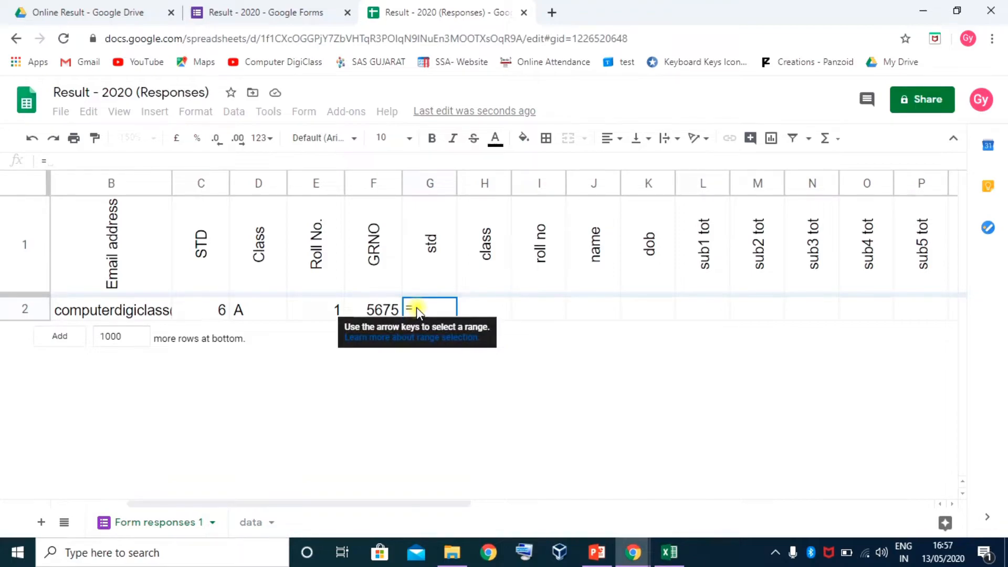
pyautogui.write('ara')
# Start the G2 formula with ARRAYFORMULA from autocomplete
pyautogui.write('a')
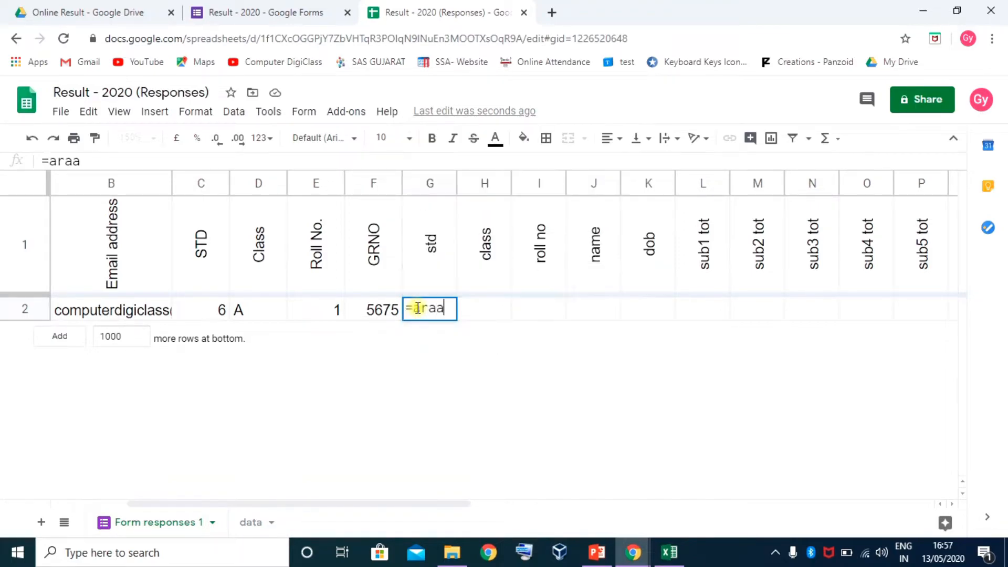
pyautogui.press('BackSpace')
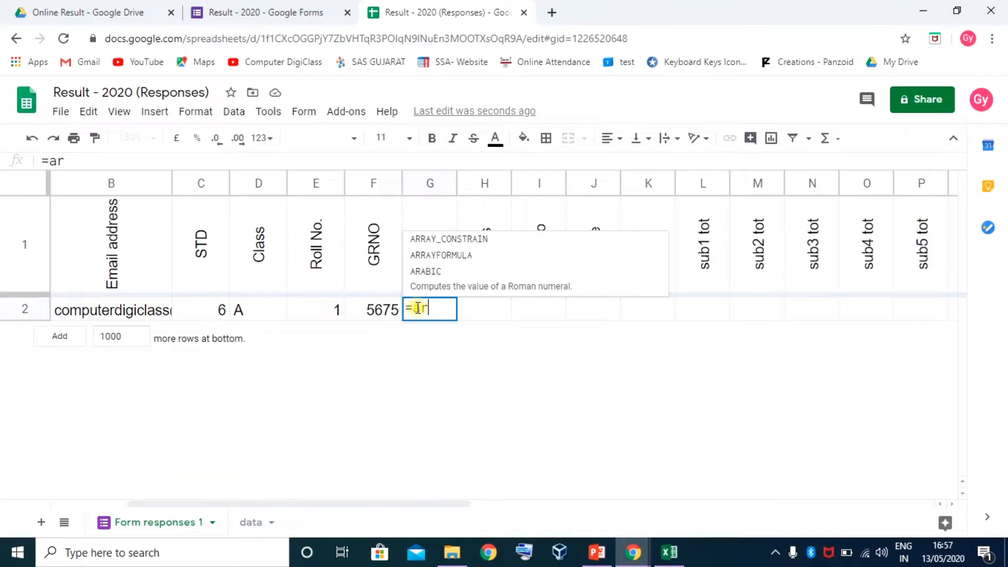
pyautogui.write('ra')
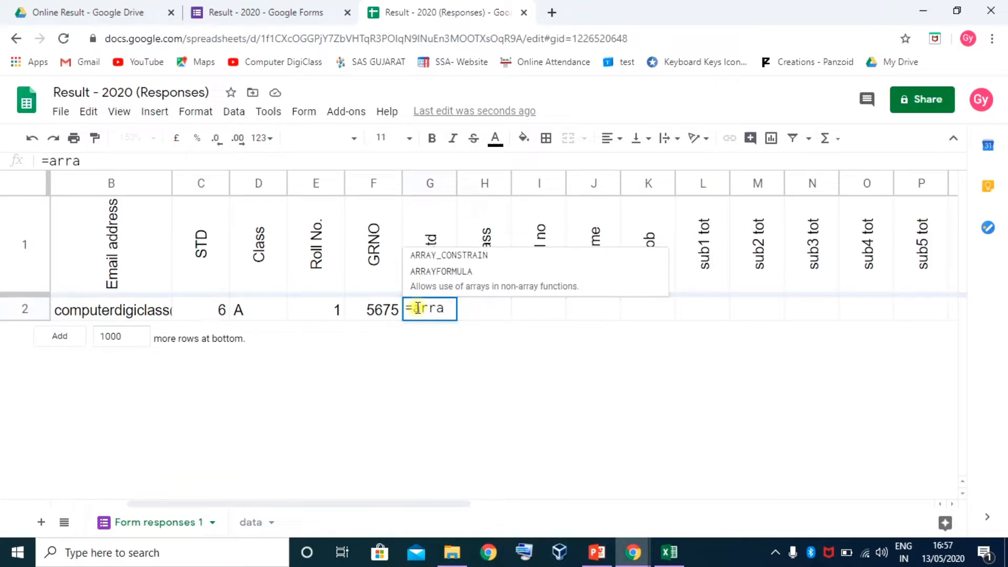
pyautogui.click(440, 278)
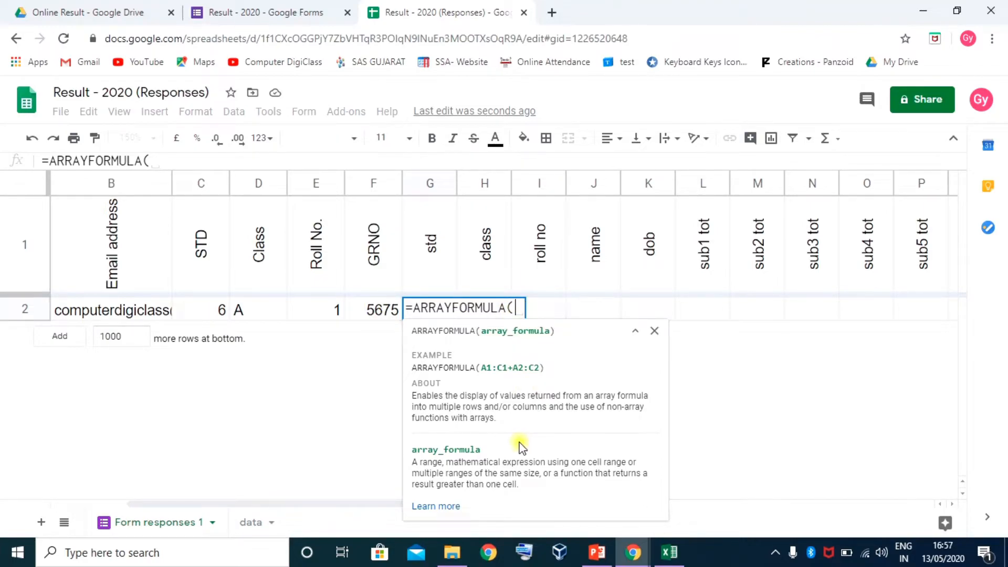
# Nest IFERROR("","") inside it and begin typing vlookup over the first placeholder
pyautogui.write('if')
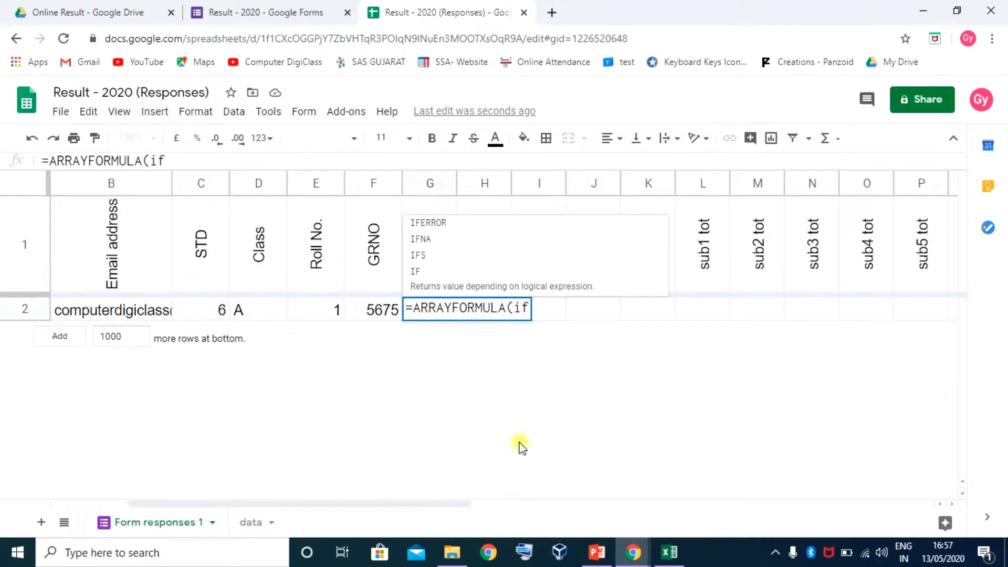
pyautogui.write('e')
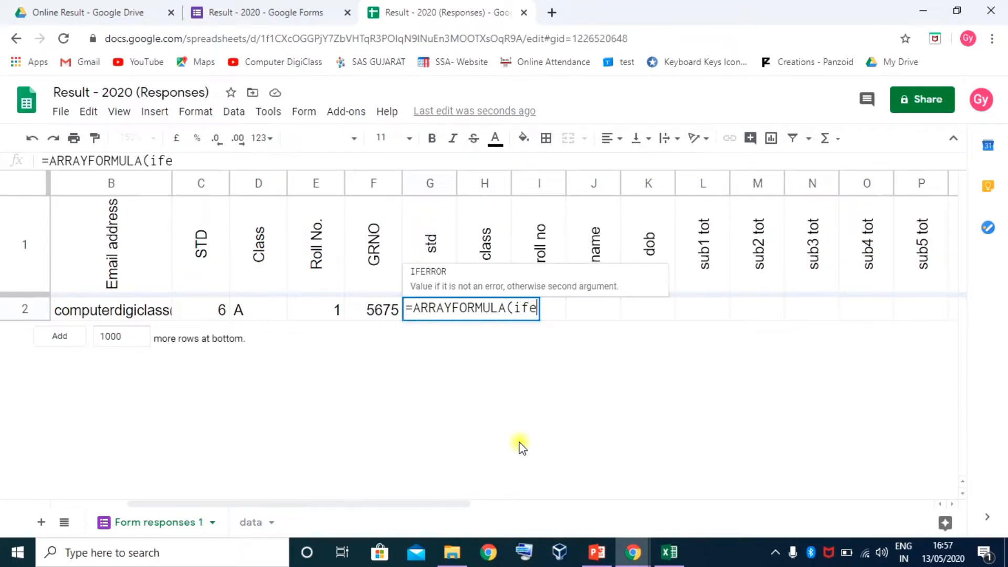
pyautogui.press('Tab')
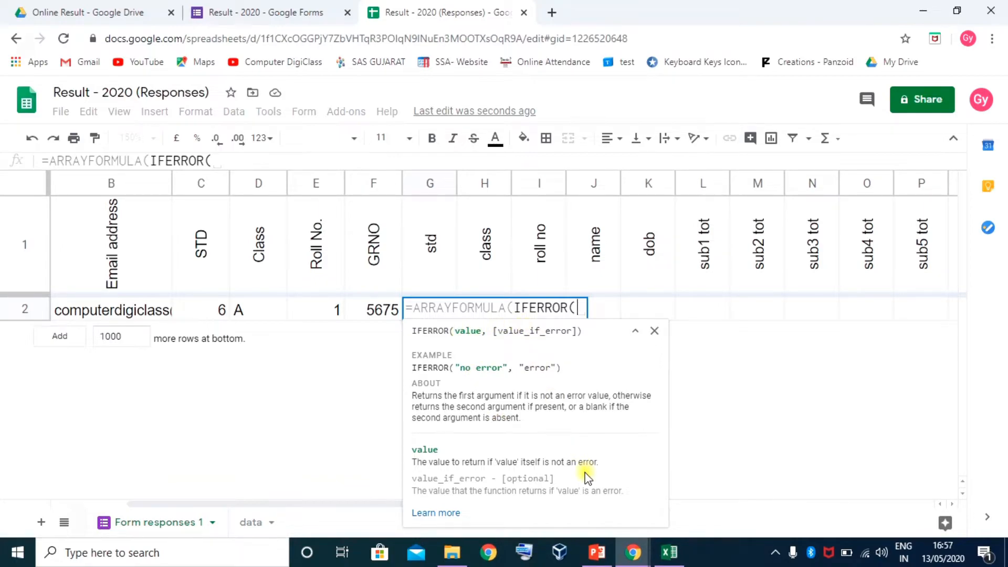
pyautogui.write('"",')
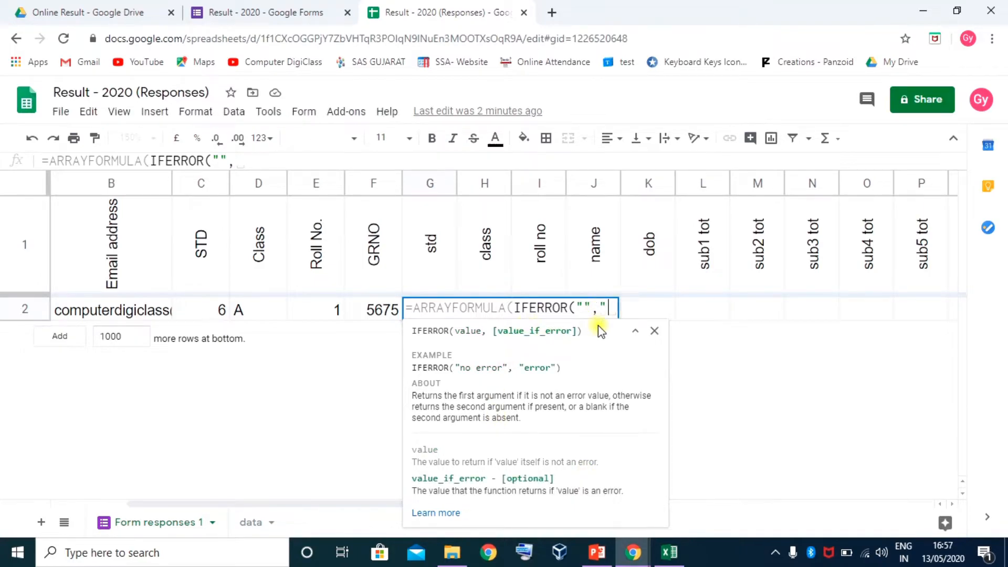
pyautogui.write('"")')
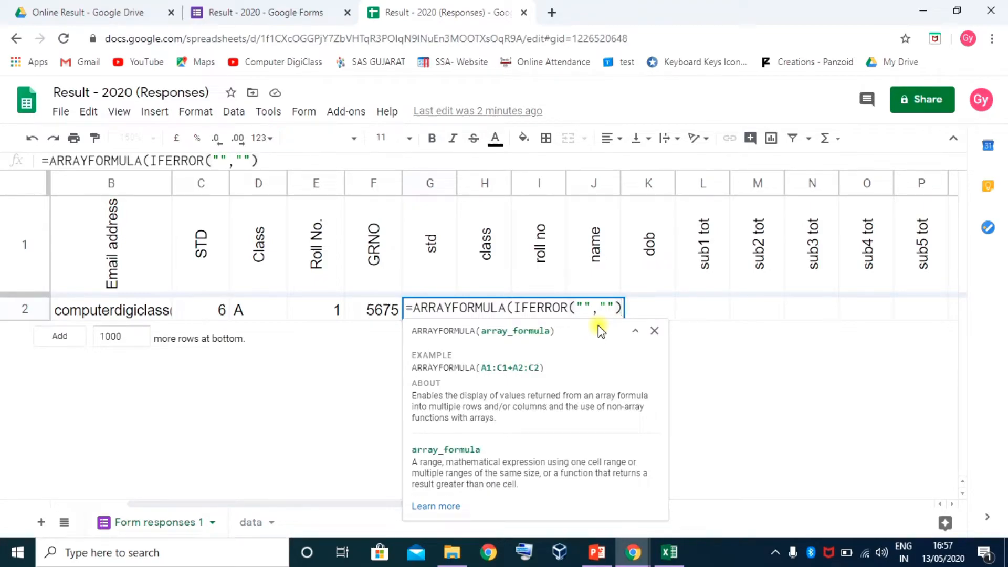
pyautogui.write(')')
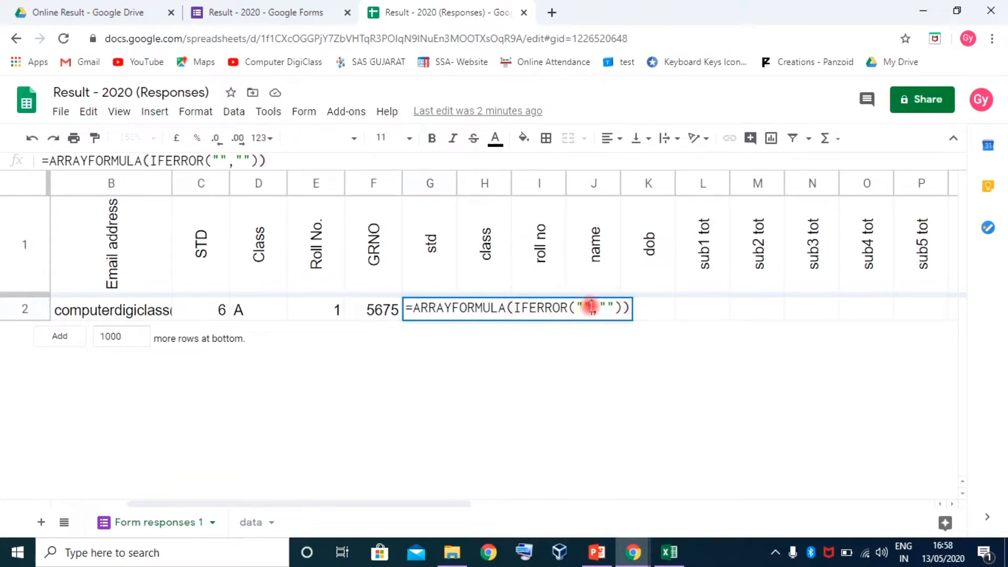
pyautogui.moveTo(592, 307); pyautogui.dragTo(579, 307)
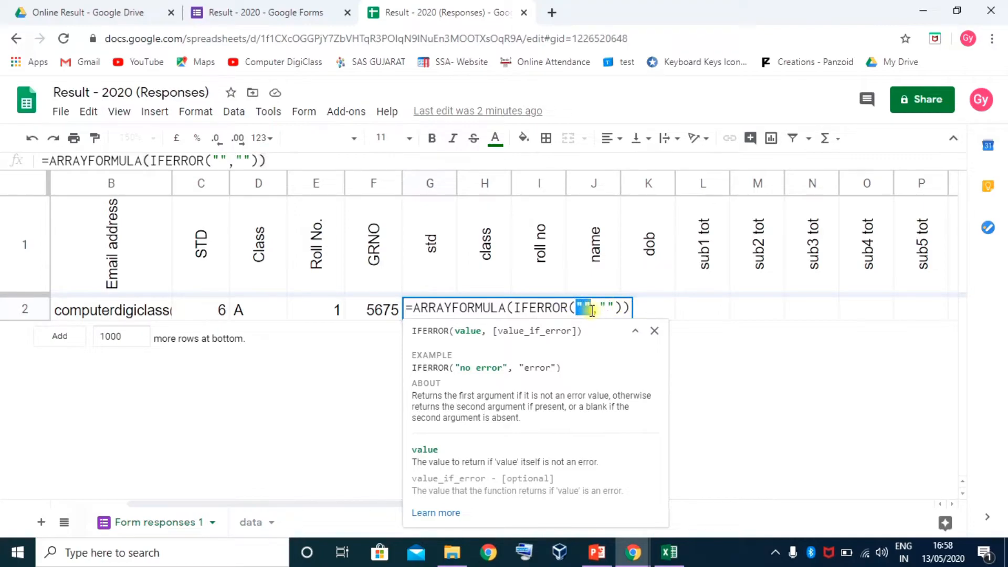
pyautogui.write('vlook')
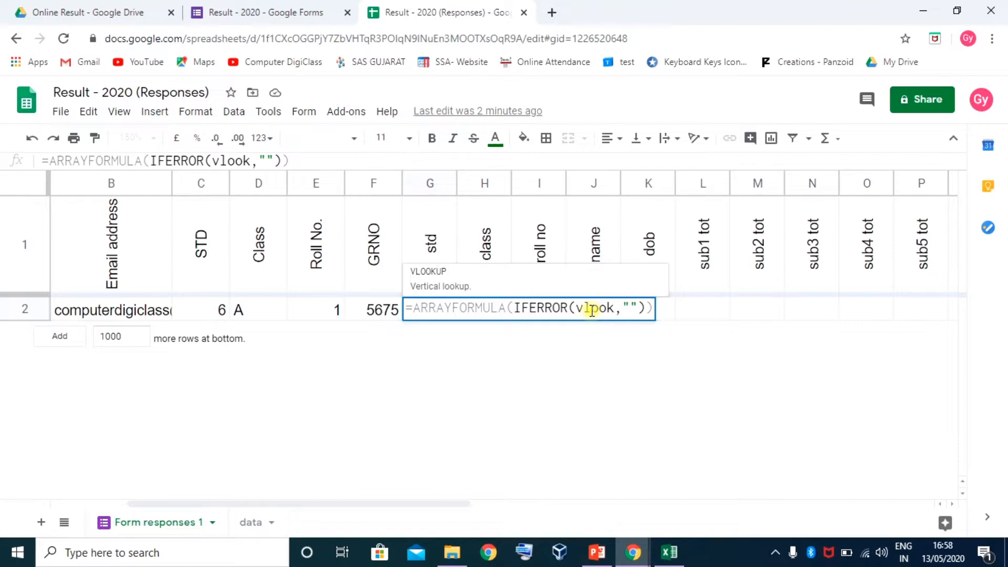
pyautogui.write('u')
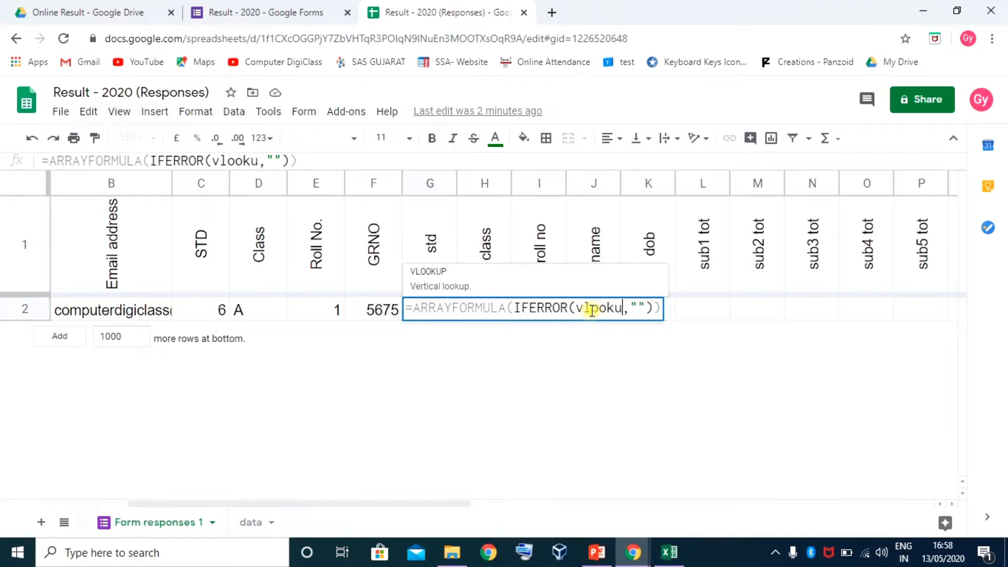
# Insert VLOOKUP inside IFERROR with F2 as its lookup value
pyautogui.click(434, 277)
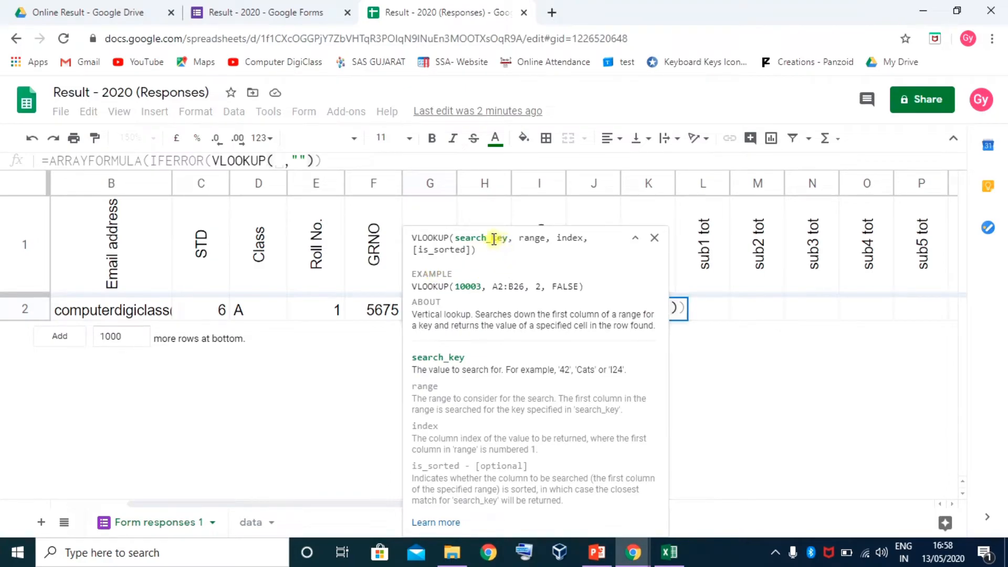
pyautogui.click(375, 313)
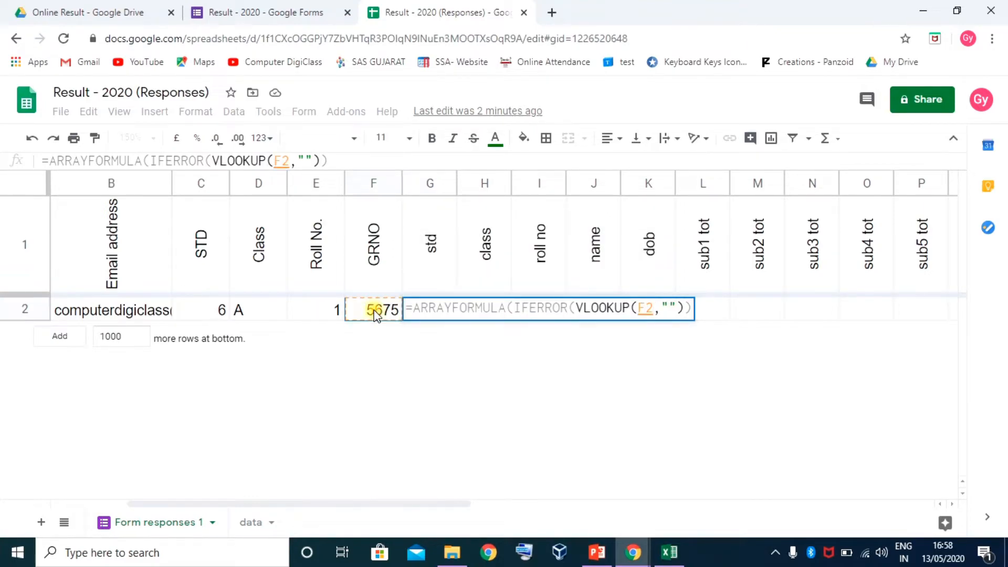
pyautogui.click(632, 310)
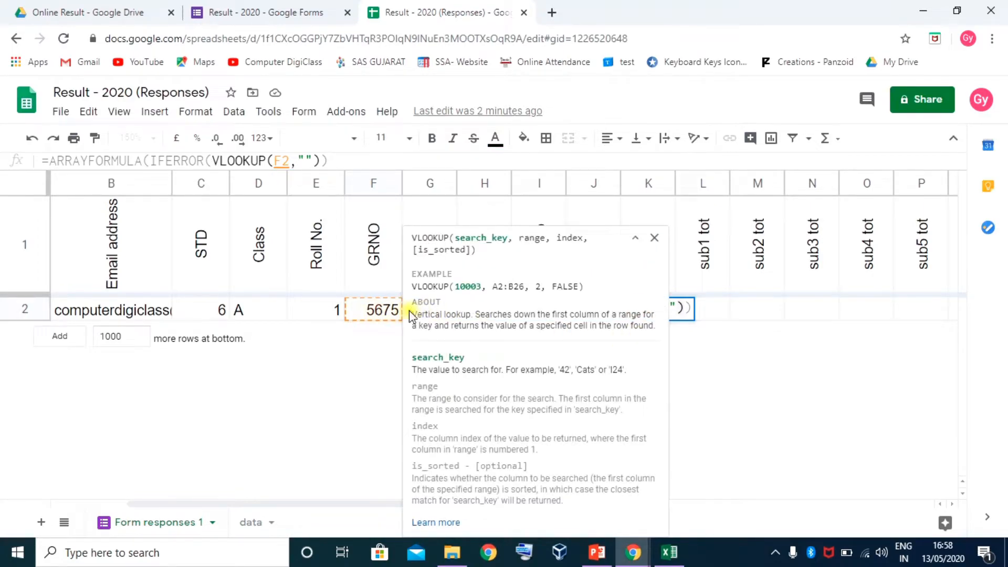
pyautogui.click(635, 237)
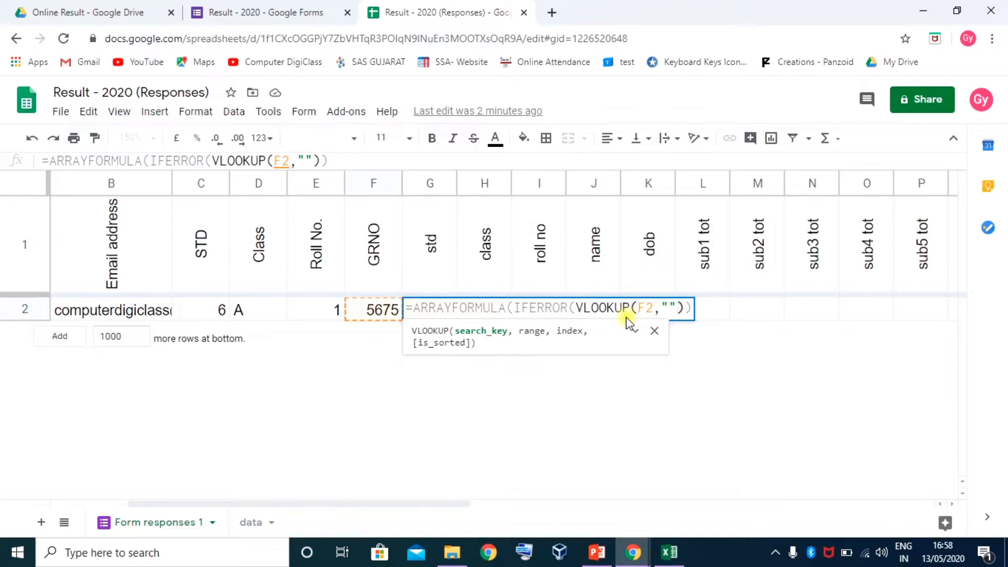
# Change the lookup reference to the absolute GRNO column range $F2:$F
pyautogui.write('$')
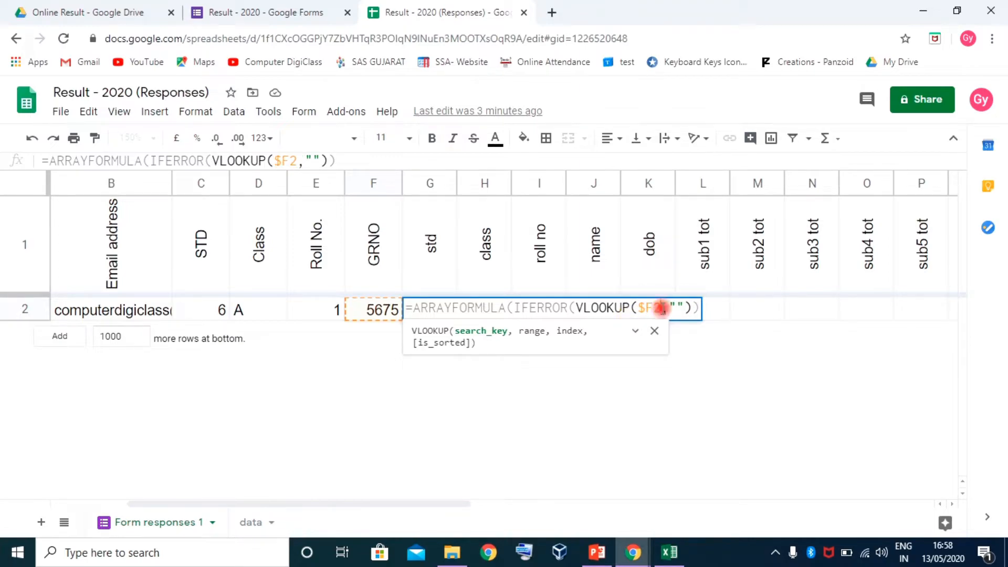
pyautogui.click(663, 310)
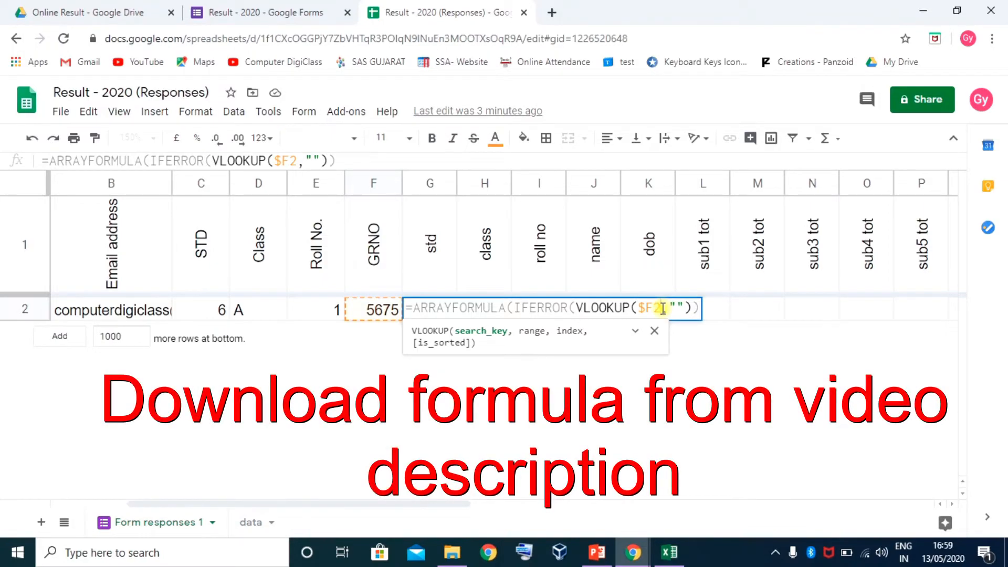
pyautogui.write(',:')
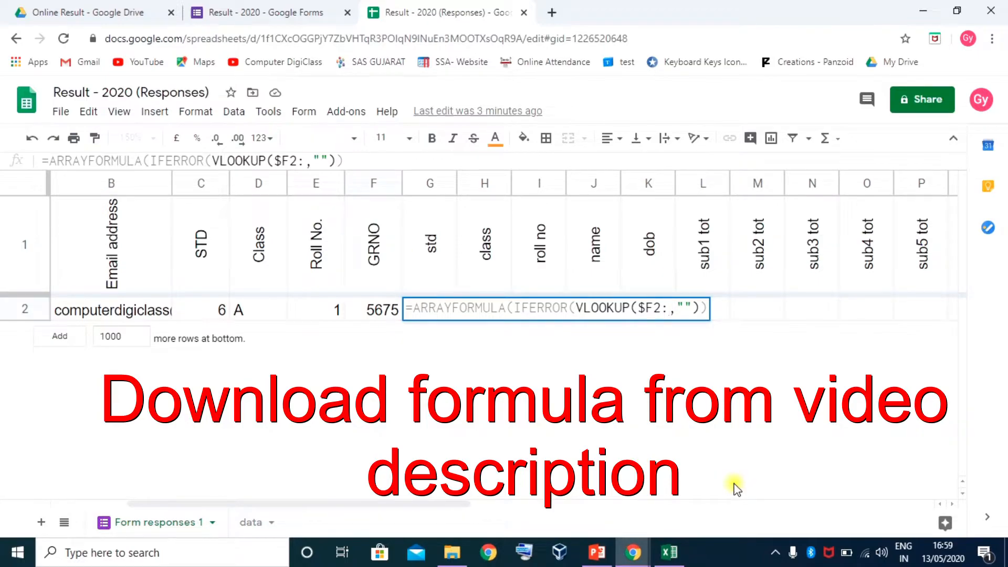
pyautogui.write('F2:')
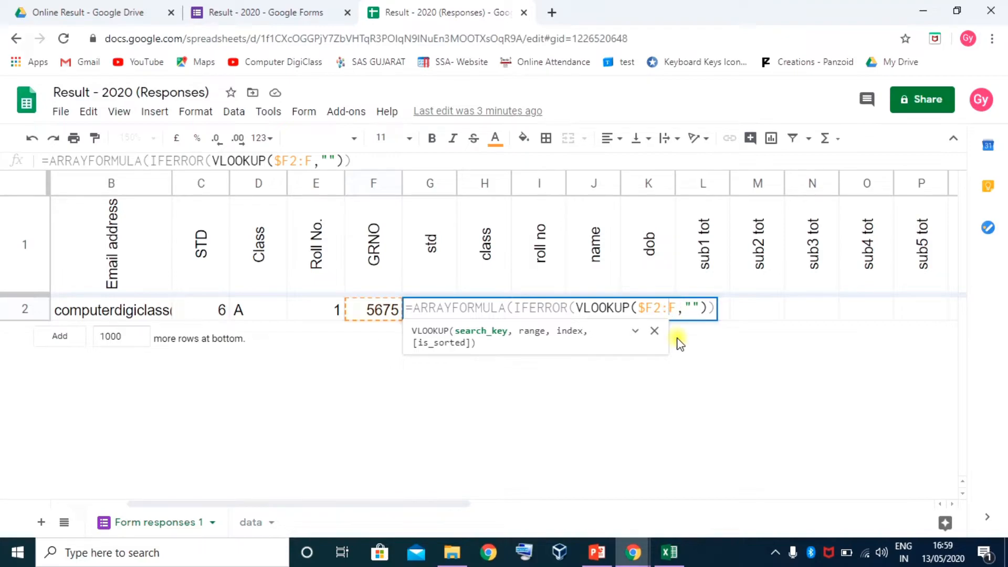
pyautogui.write('$')
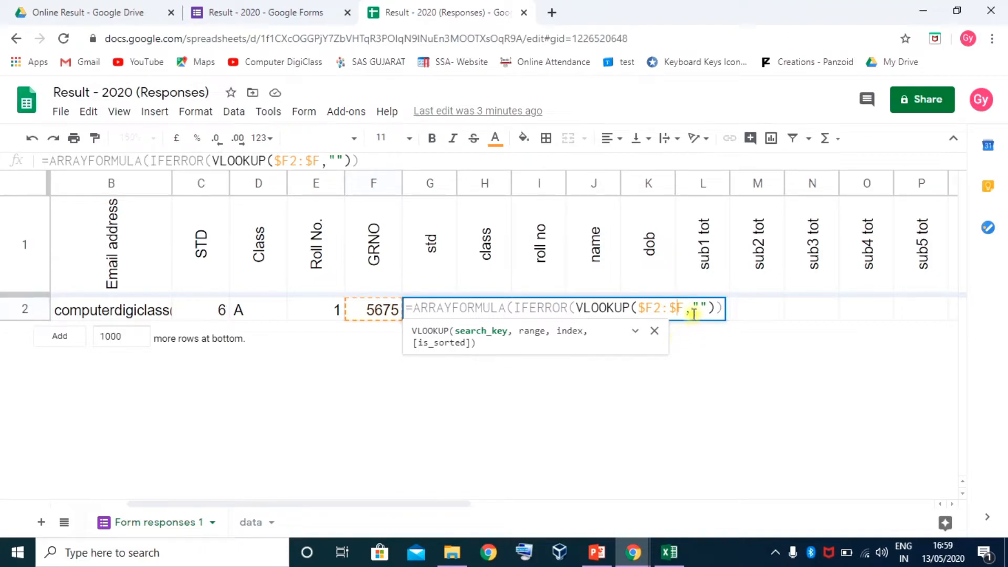
pyautogui.click(685, 306)
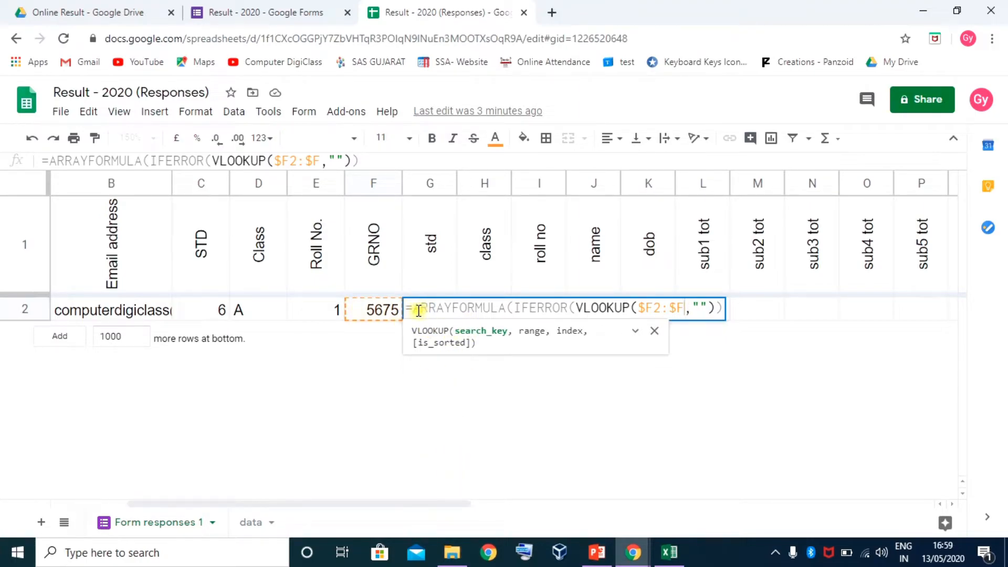
# Add a comma after the $F2:$F search key in G2's VLOOKUP and bring up the data sheet
pyautogui.click(638, 308)
pyautogui.moveTo(639, 307); pyautogui.dragTo(675, 307)
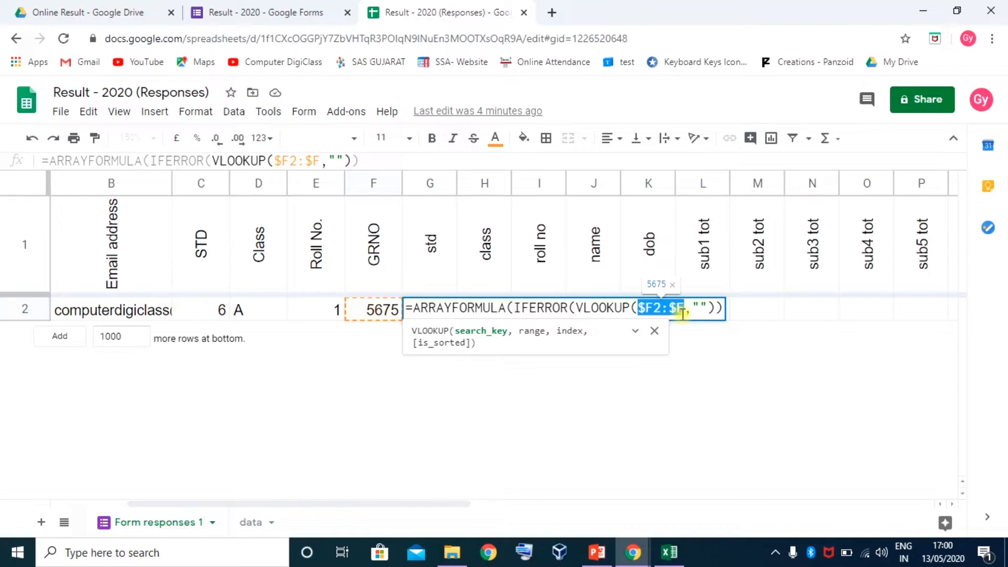
pyautogui.click(682, 307)
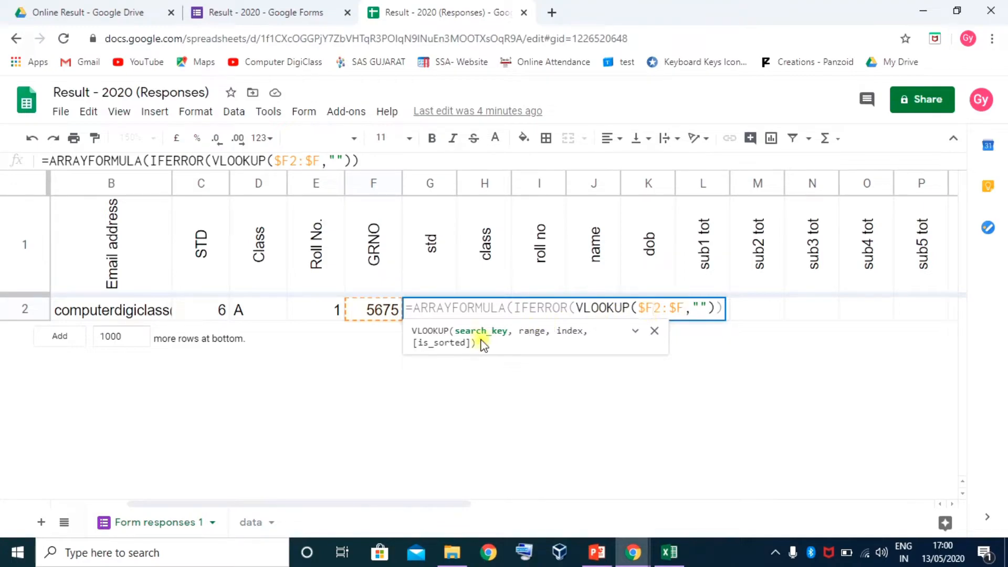
pyautogui.write(',')
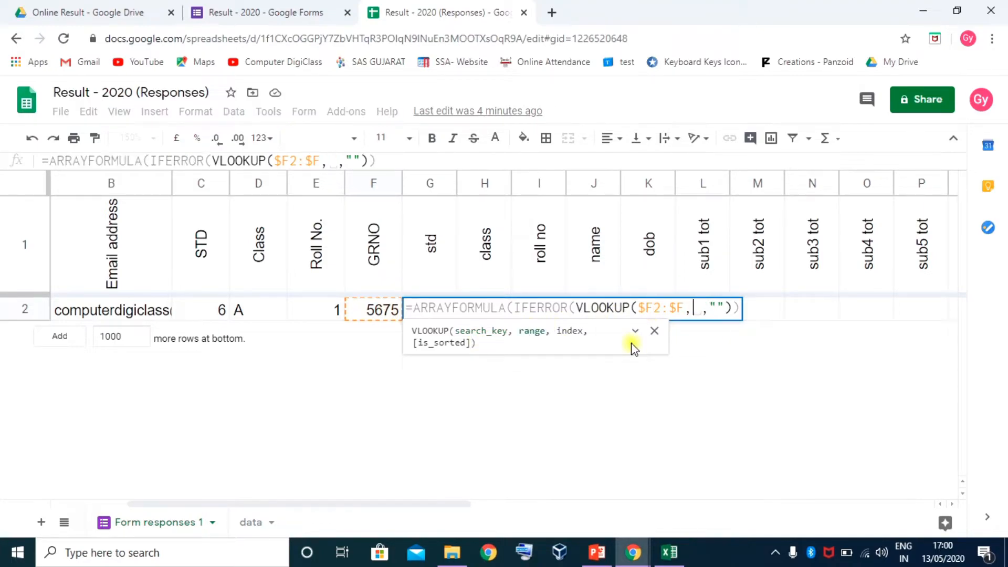
pyautogui.click(251, 524)
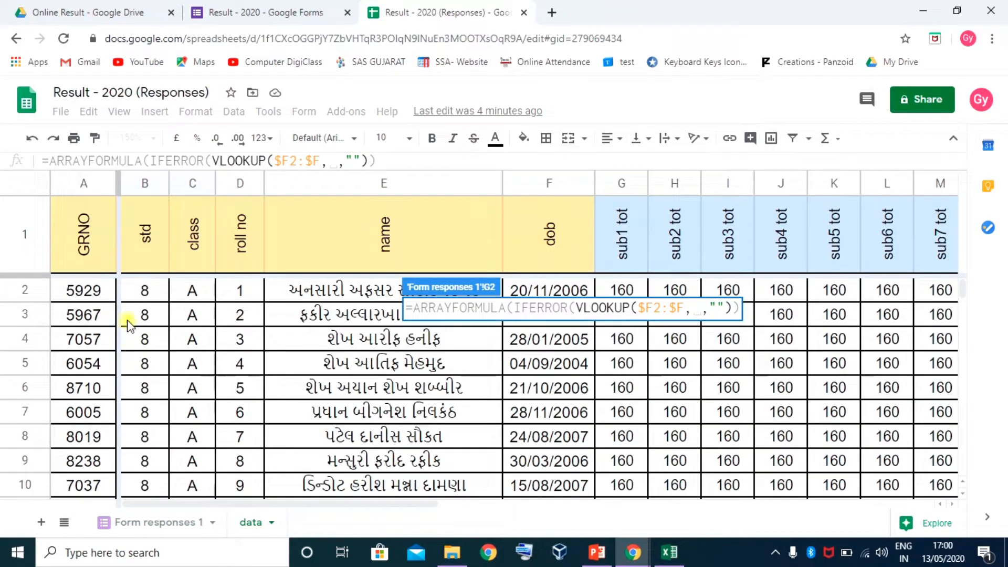
# Set the lookup range to absolute data!$A$2:$AJ$41 and add a comma for the index
pyautogui.moveTo(73, 294); pyautogui.dragTo(924, 376)
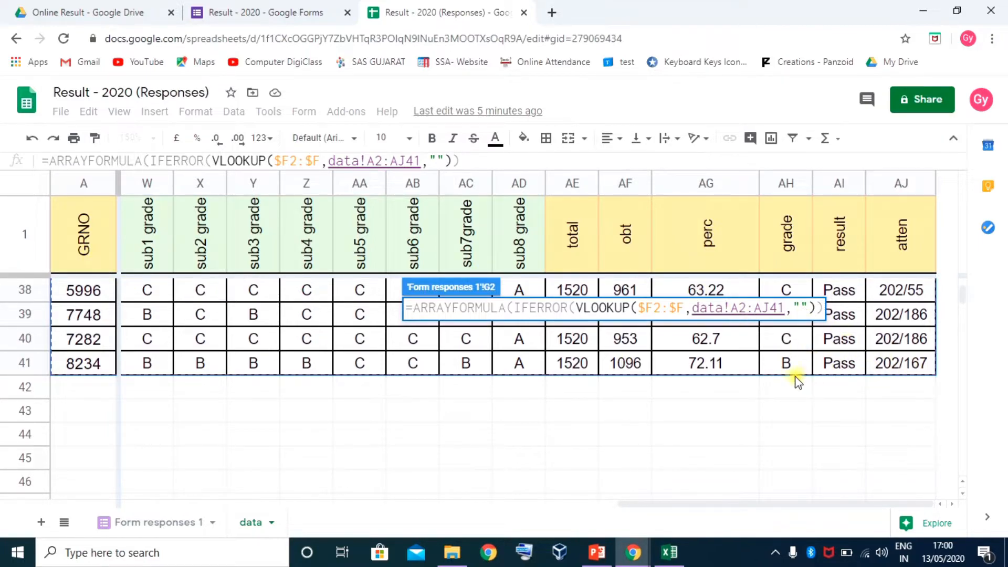
pyautogui.click(741, 304)
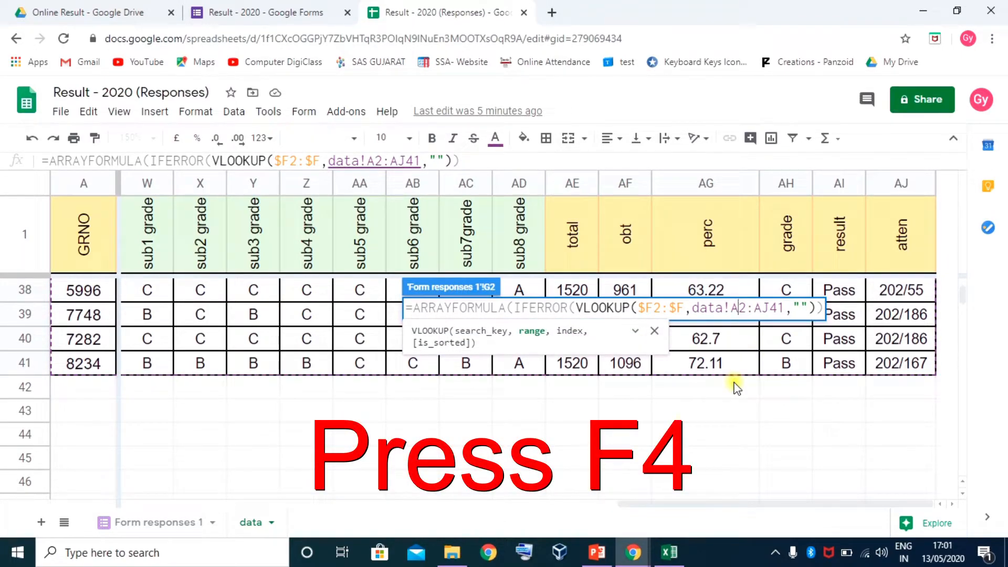
pyautogui.press('F4')
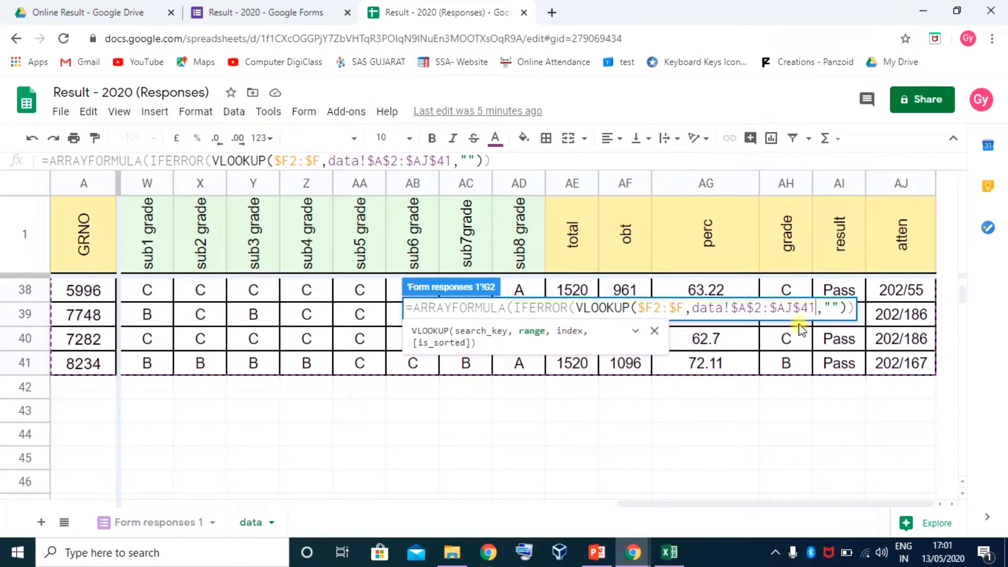
pyautogui.write(',')
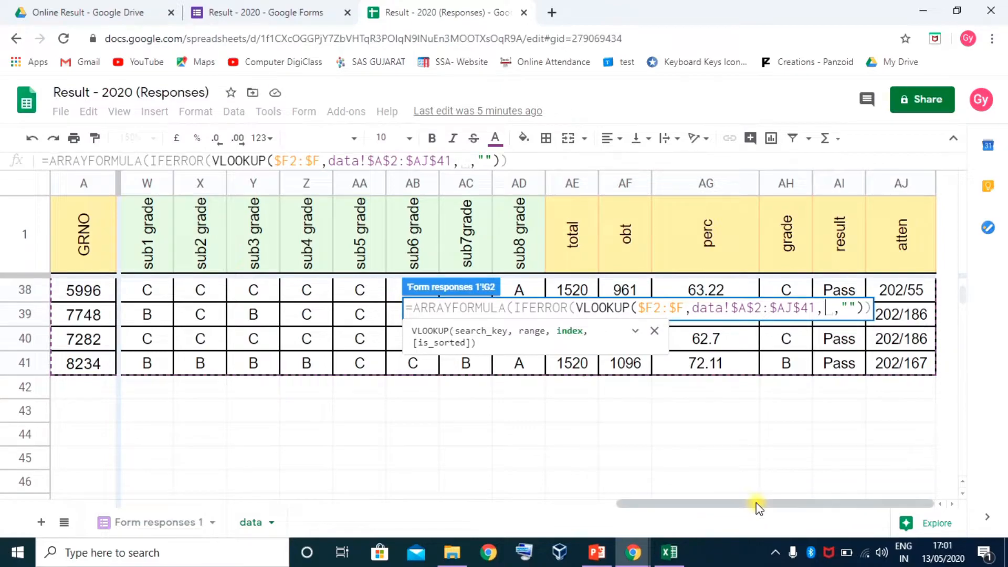
# Delete the stray data!E1 reference, enter column index 2 and commit the G2 formula
pyautogui.moveTo(756, 505); pyautogui.dragTo(232, 515)
pyautogui.scroll(15, 231, 336)
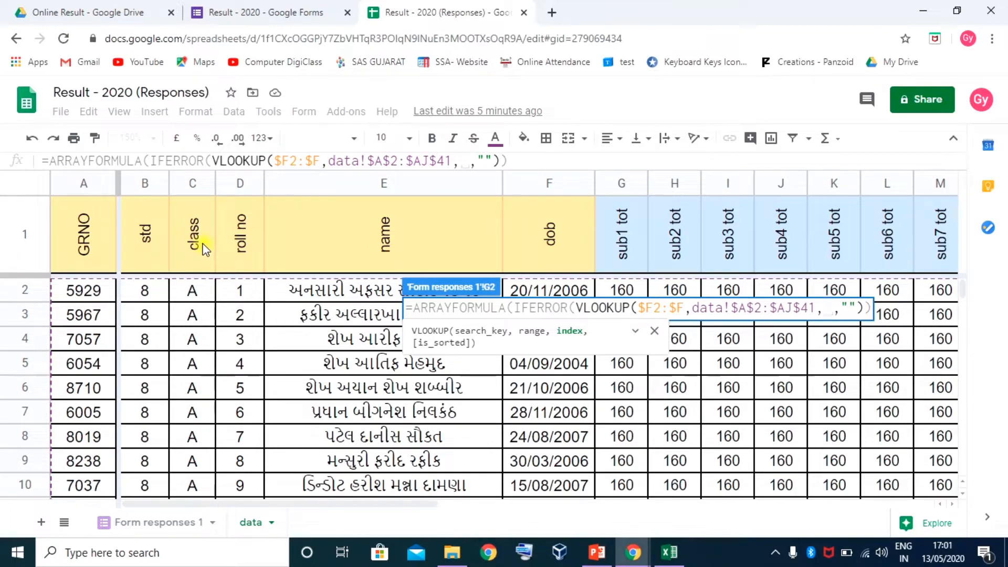
pyautogui.click(367, 252)
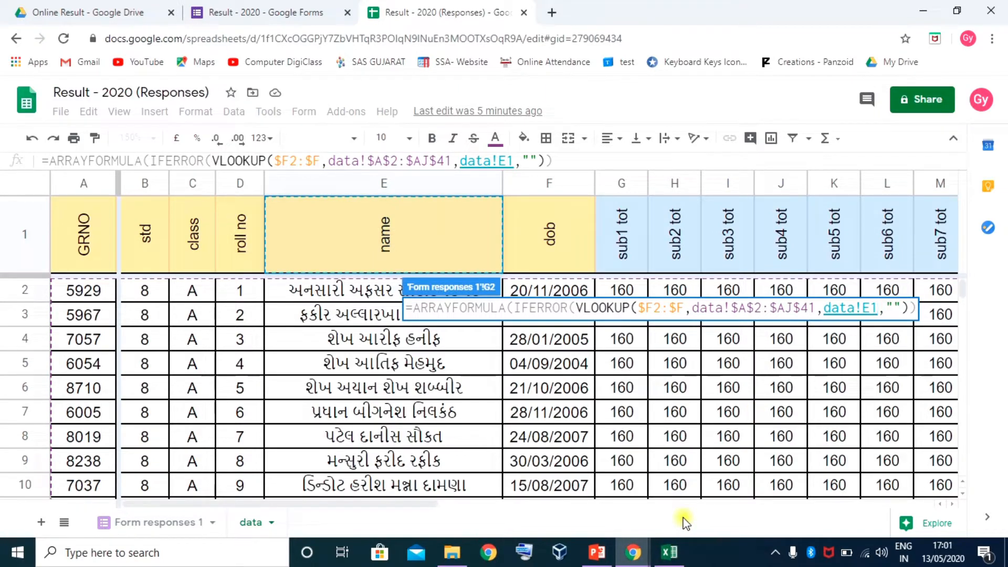
pyautogui.press('BackSpace')
pyautogui.press('BackSpace')
pyautogui.press('BackSpace')
pyautogui.press('BackSpace')
pyautogui.press('BackSpace')
pyautogui.press('BackSpace')
pyautogui.press('BackSpace')
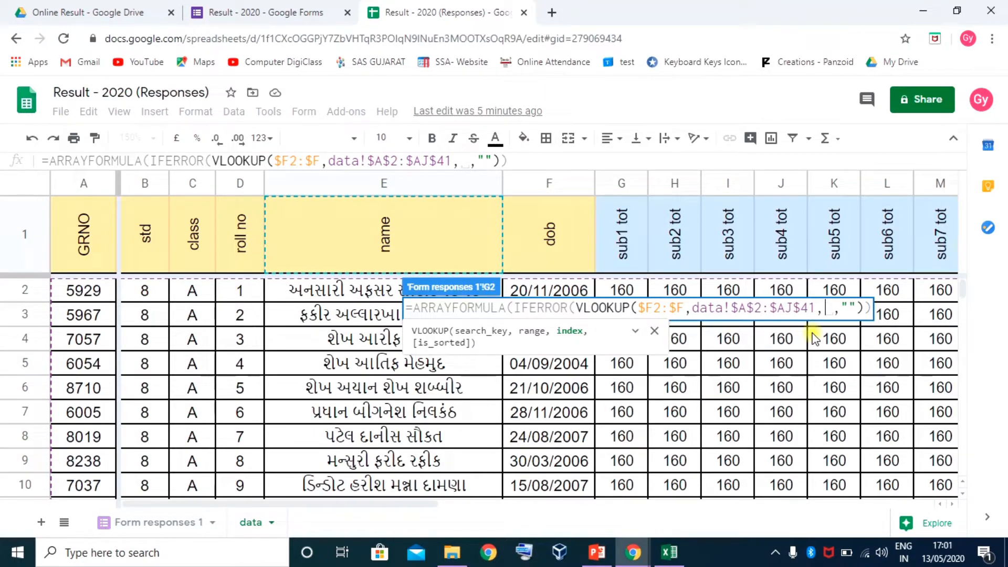
pyautogui.write('2')
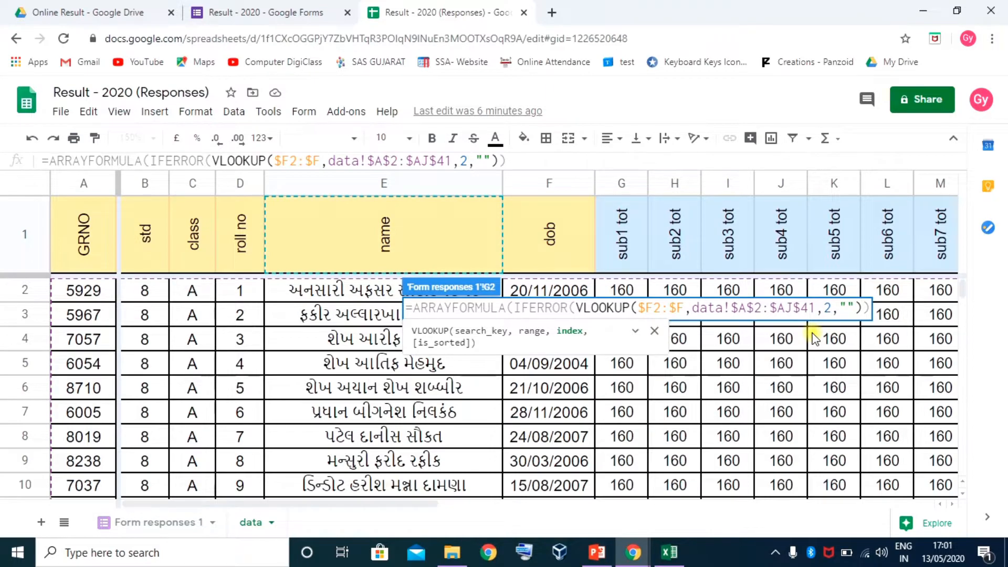
pyautogui.press('Return')
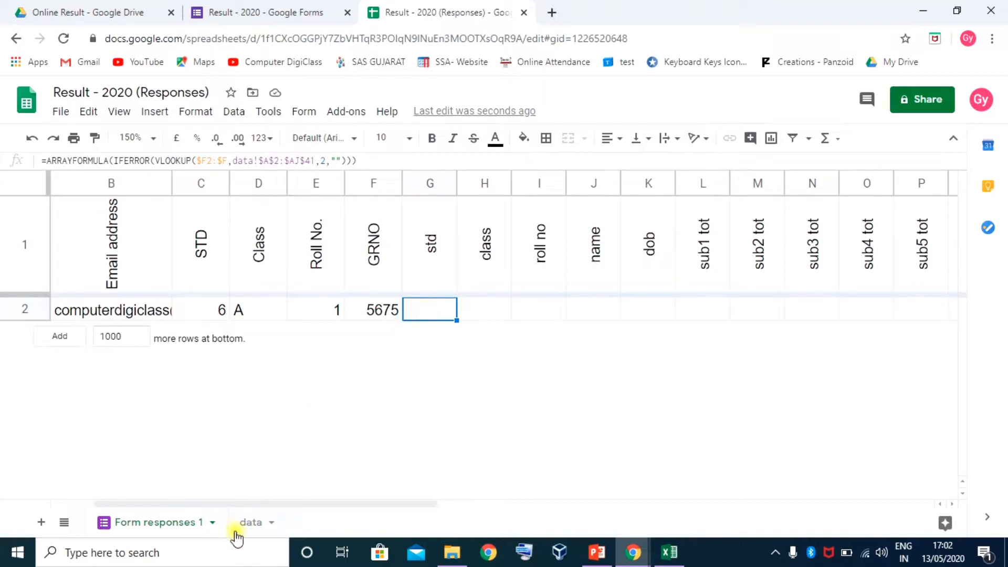
# Enter GRNO 5929 from the data sheet into F2 and confirm G2 returns std 8
pyautogui.click(250, 522)
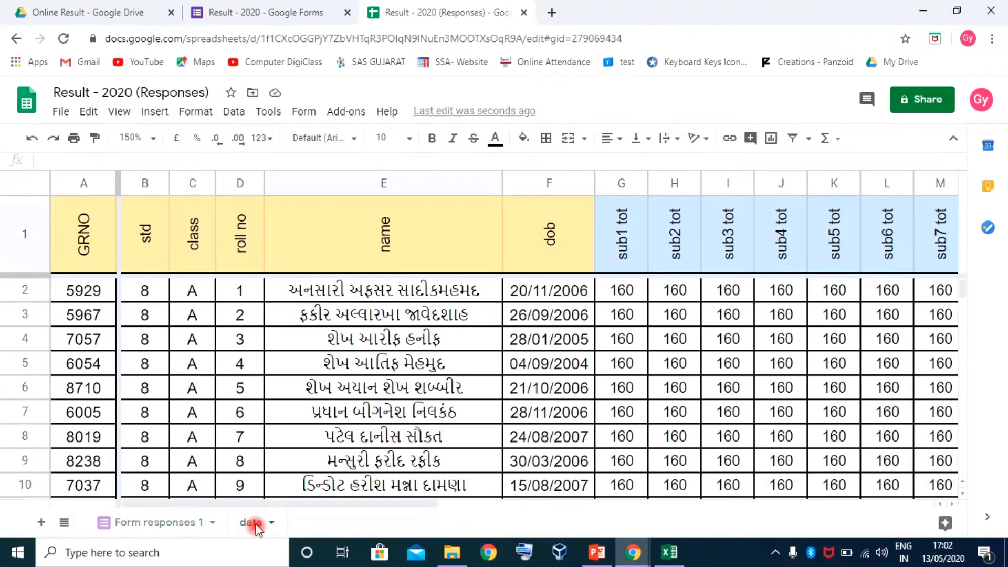
pyautogui.click(87, 294)
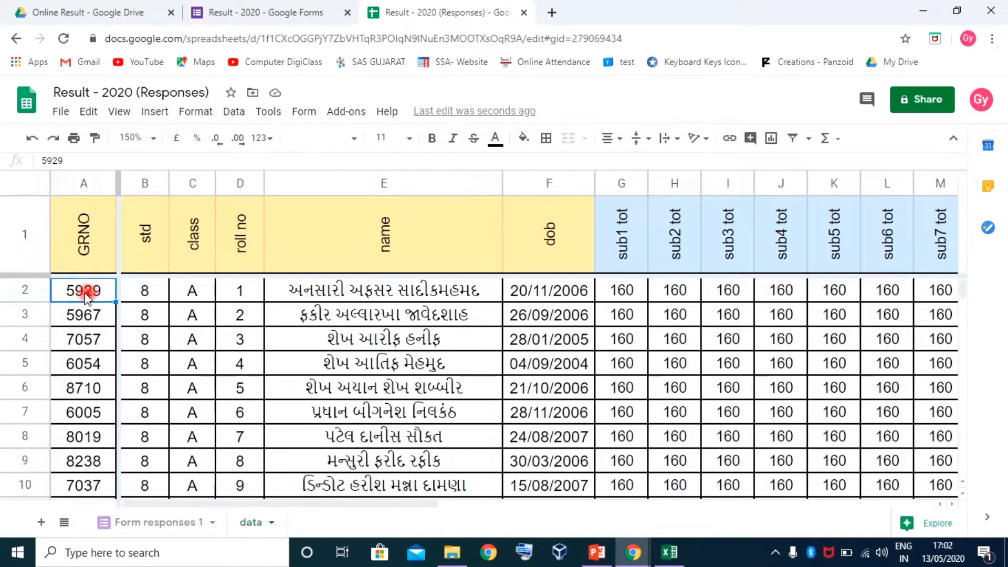
pyautogui.click(187, 525)
pyautogui.click(377, 310)
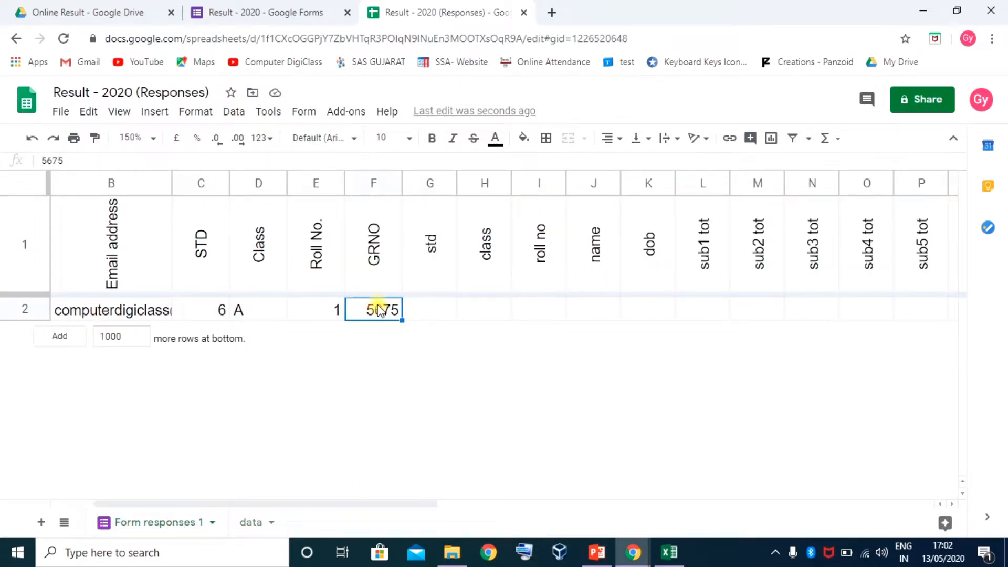
pyautogui.write('5929')
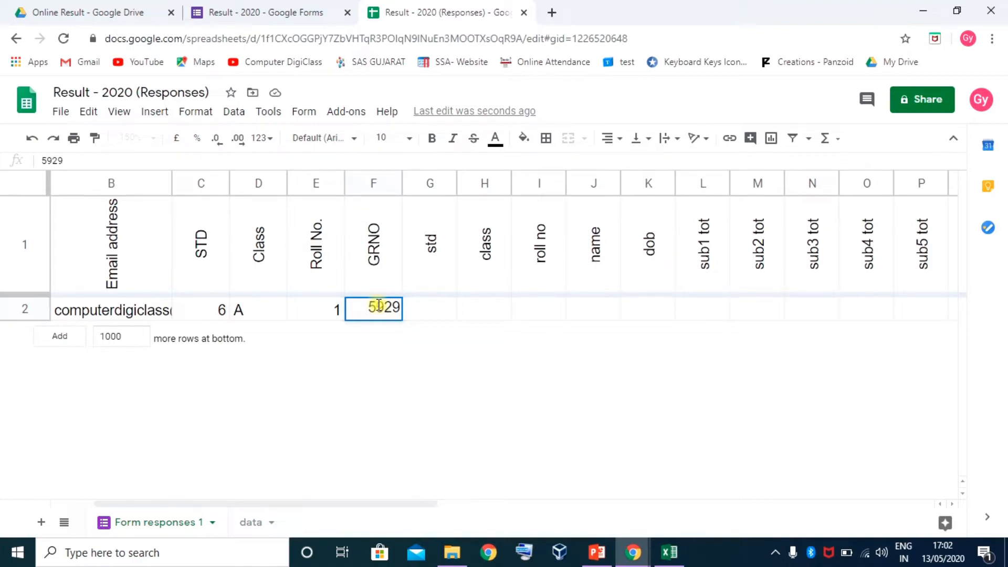
pyautogui.press('Return')
pyautogui.click(451, 310)
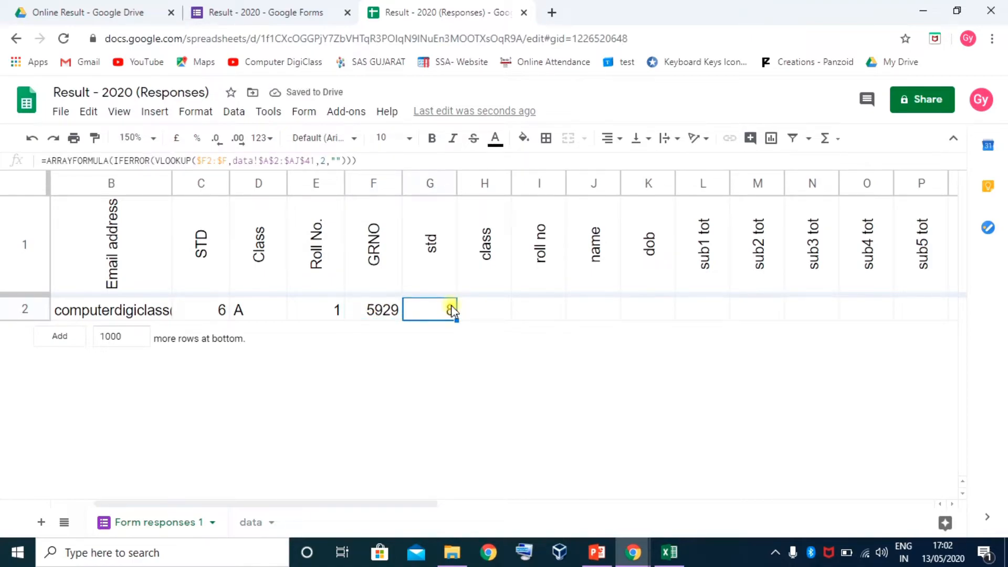
pyautogui.click(260, 525)
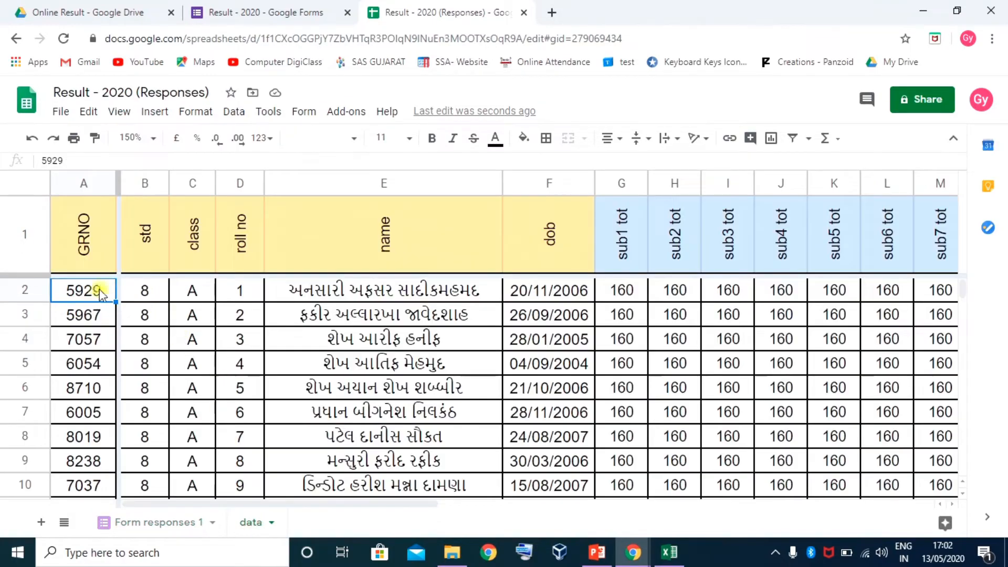
pyautogui.click(34, 289)
# Insert a blank row 2 on the data sheet and number its columns 1, 2, 3… through AJ
pyautogui.rightClick(34, 289)
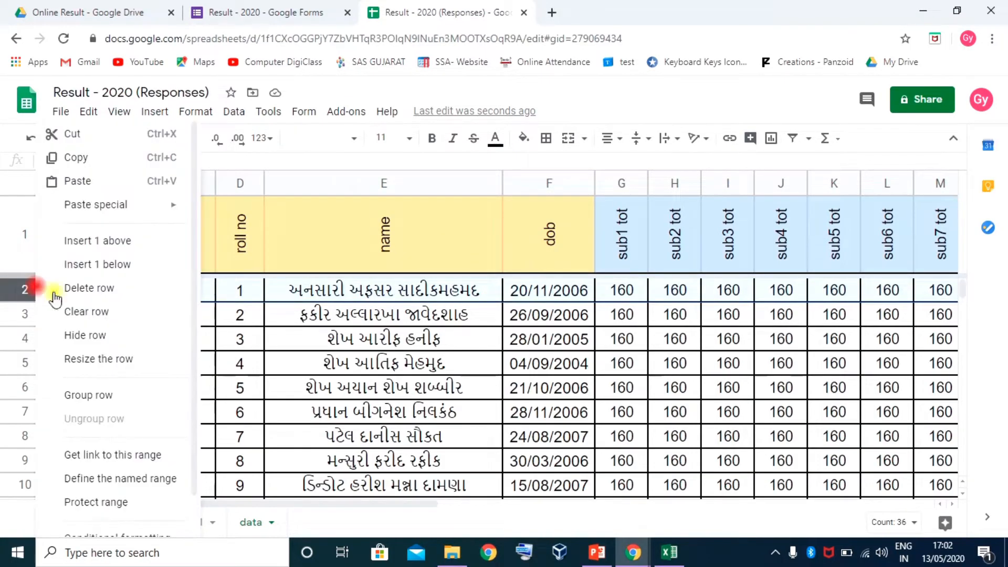
pyautogui.click(93, 241)
pyautogui.click(86, 289)
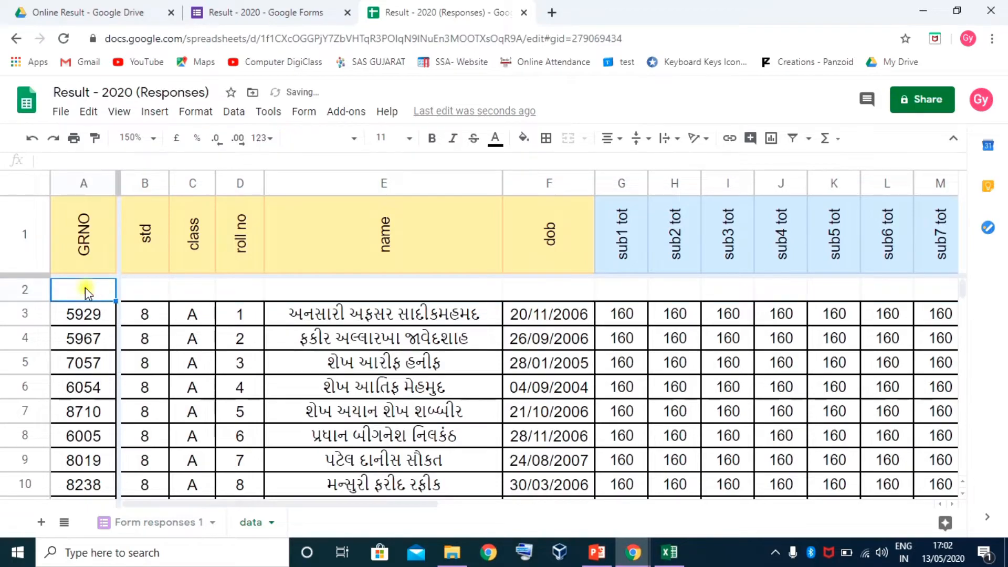
pyautogui.press('Tab')
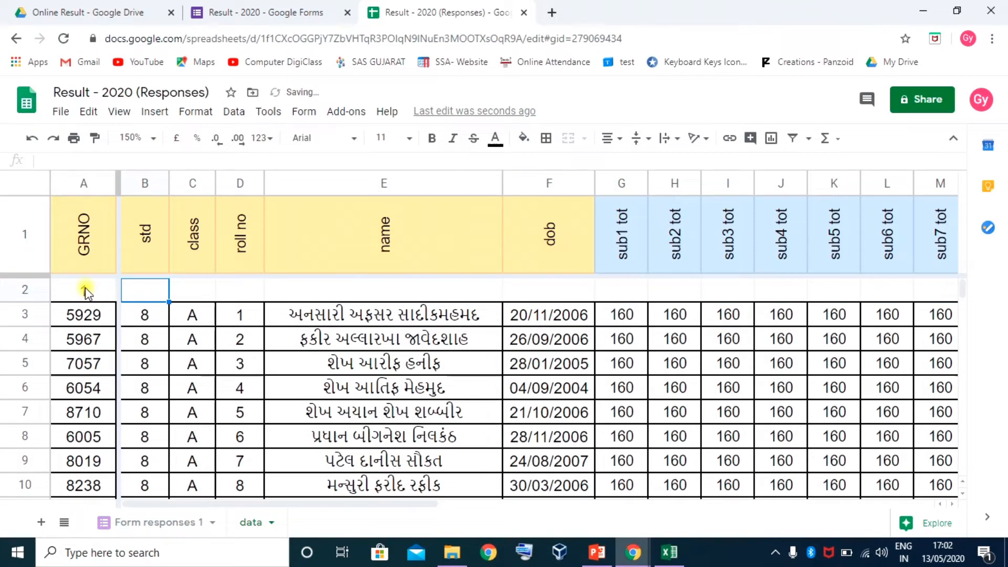
pyautogui.write('2')
pyautogui.press('Tab')
pyautogui.moveTo(85, 288); pyautogui.dragTo(919, 298)
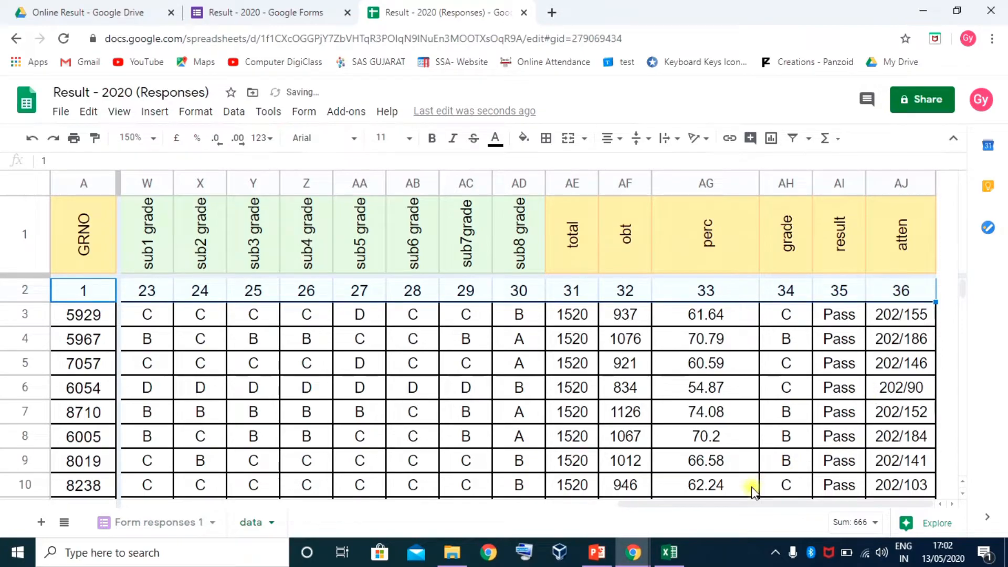
pyautogui.moveTo(746, 503); pyautogui.dragTo(208, 505)
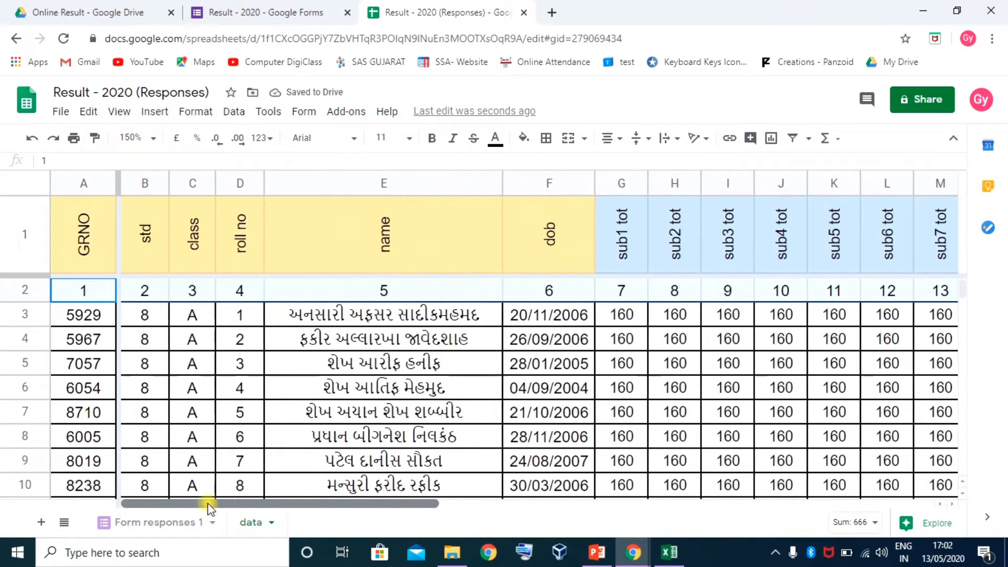
pyautogui.click(148, 290)
pyautogui.click(193, 292)
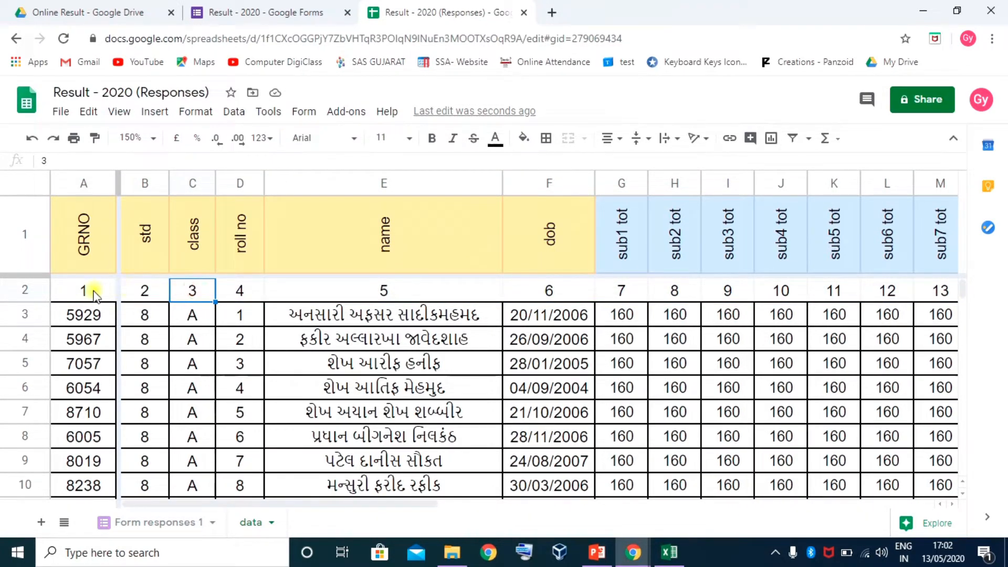
pyautogui.click(86, 292)
pyautogui.hotkey('ctrl', 'shift', 'Right')
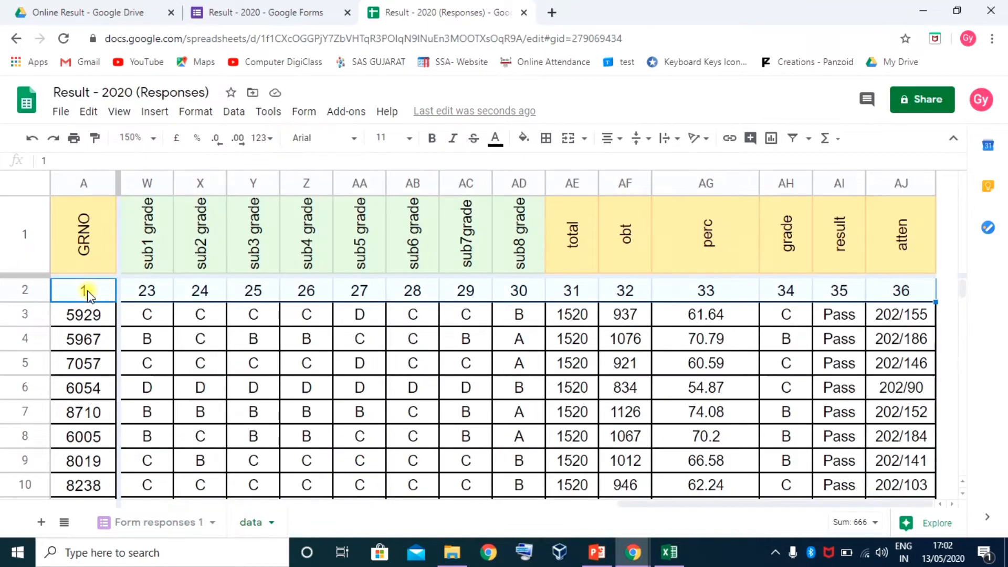
# Give the numbered row a light cream fill and change its vertical alignment
pyautogui.click(524, 139)
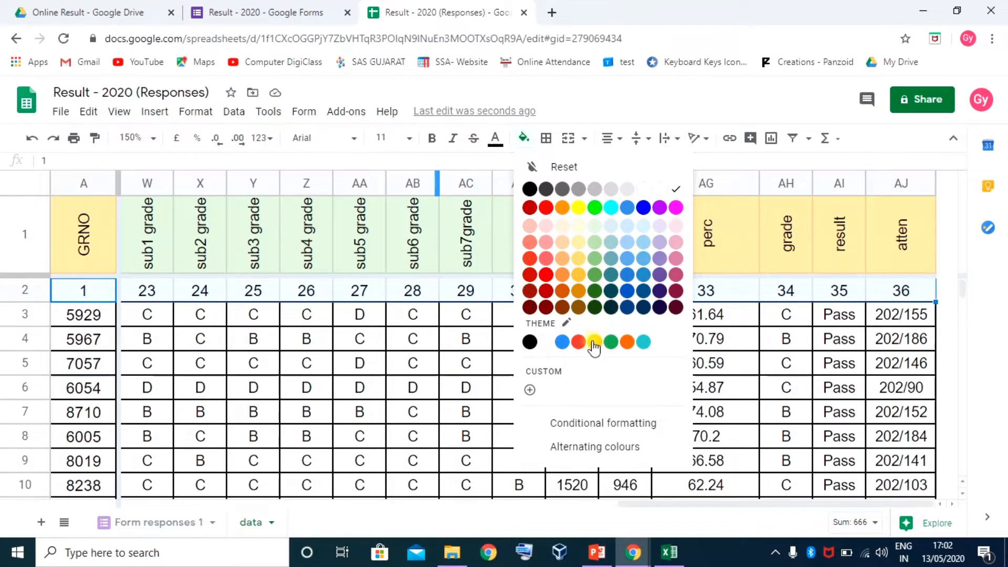
pyautogui.click(579, 227)
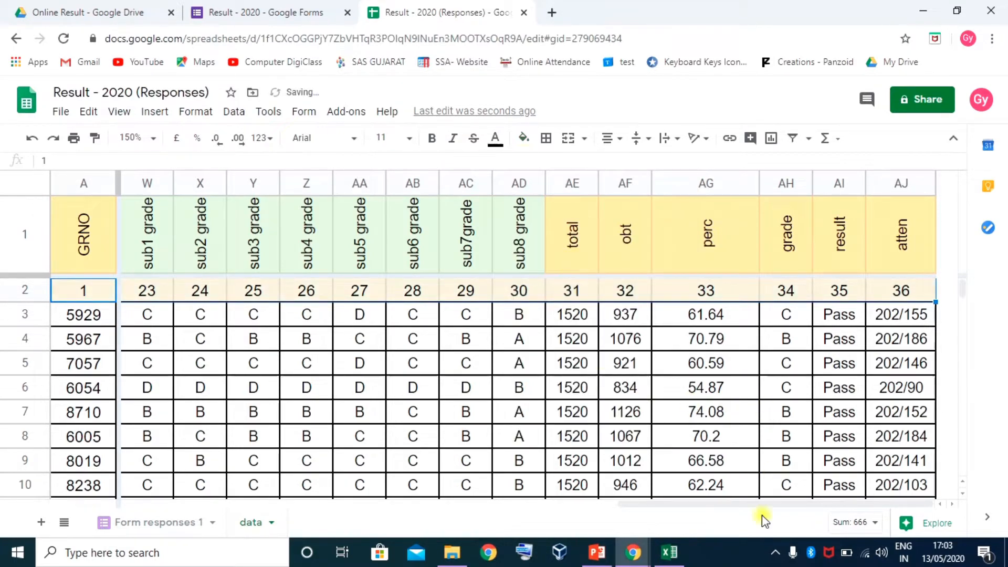
pyautogui.moveTo(584, 502); pyautogui.dragTo(3, 507)
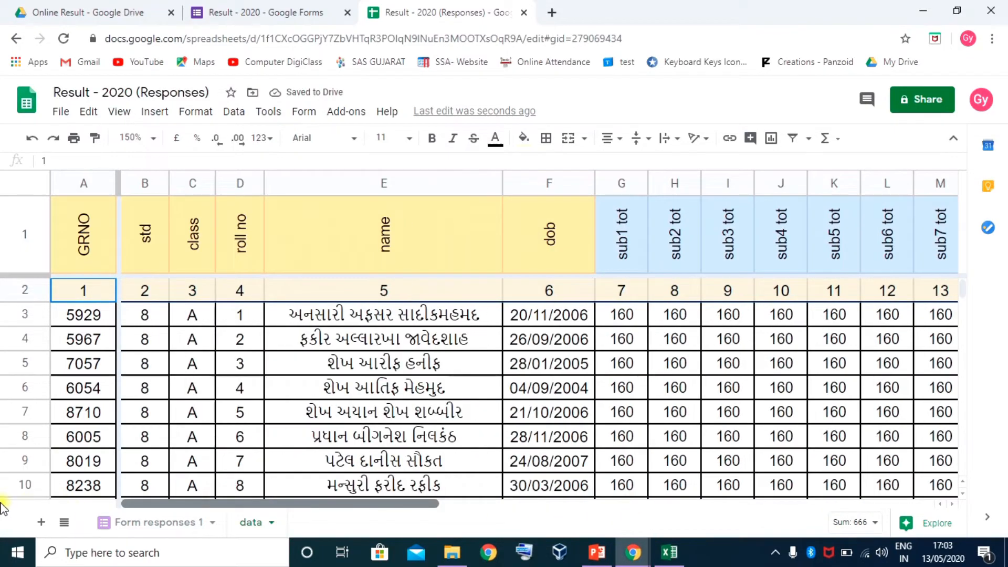
pyautogui.click(143, 291)
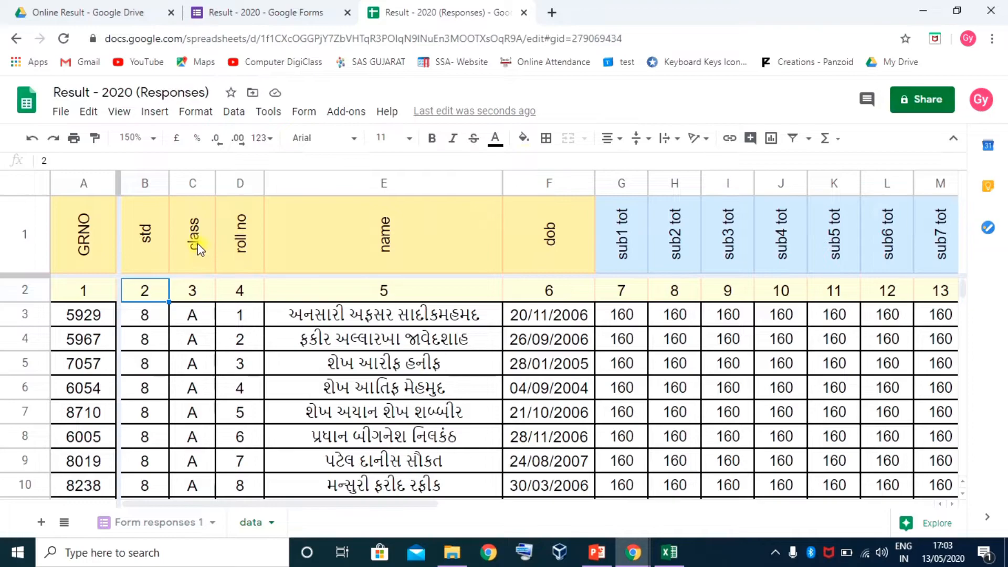
pyautogui.click(37, 290)
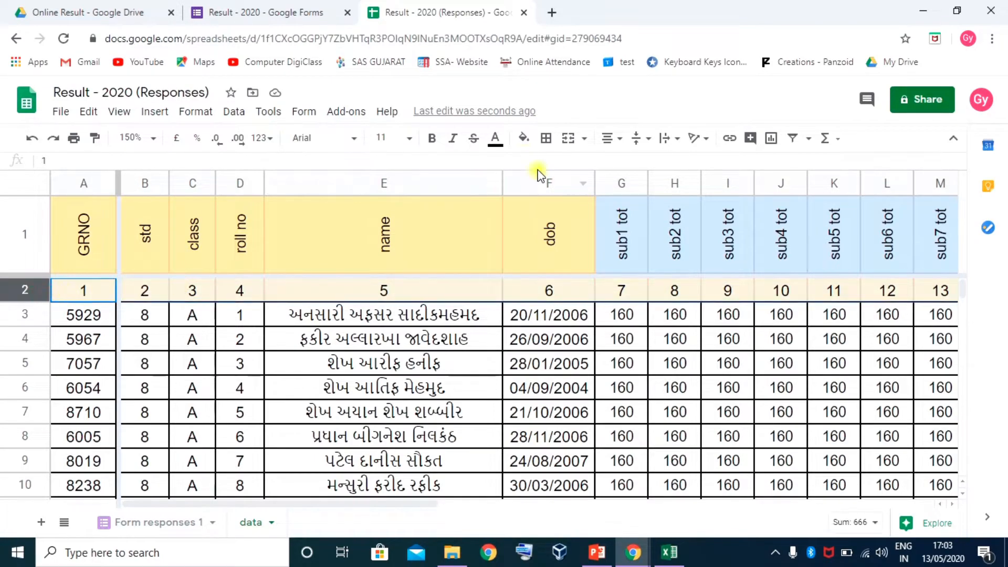
pyautogui.click(637, 138)
pyautogui.click(660, 165)
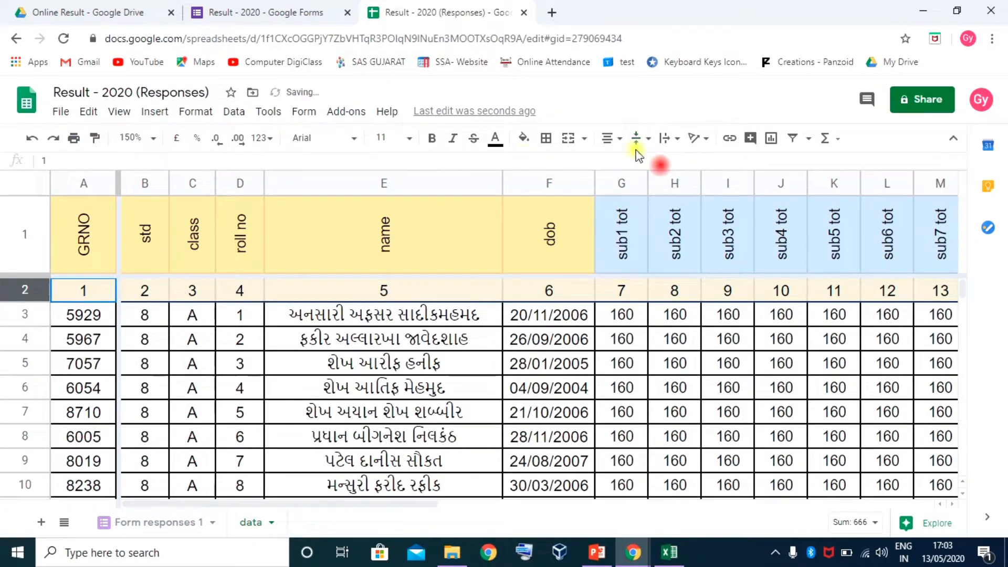
# Check the std and class column numbers, then inspect G2's lookup formula on Form responses 1
pyautogui.click(142, 294)
pyautogui.click(194, 291)
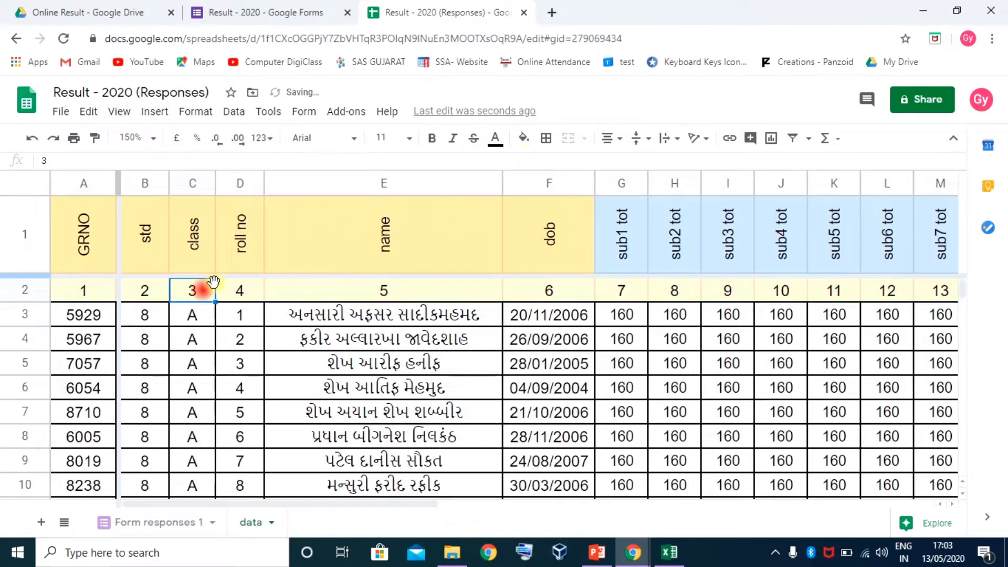
pyautogui.click(167, 523)
pyautogui.click(450, 311)
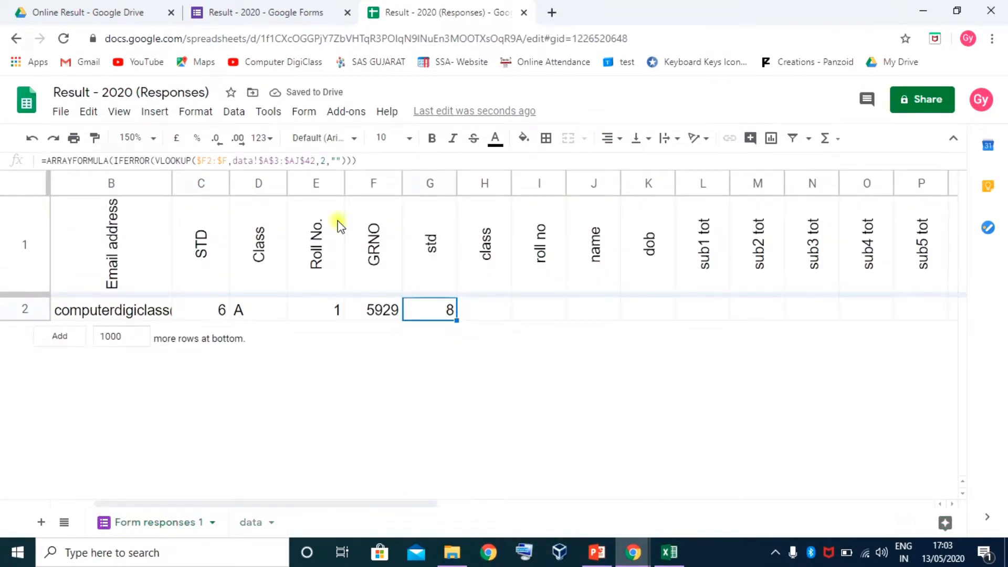
# Copy the G2 lookup into H2 with column index 3 for class
pyautogui.moveTo(359, 161); pyautogui.dragTo(6, 160)
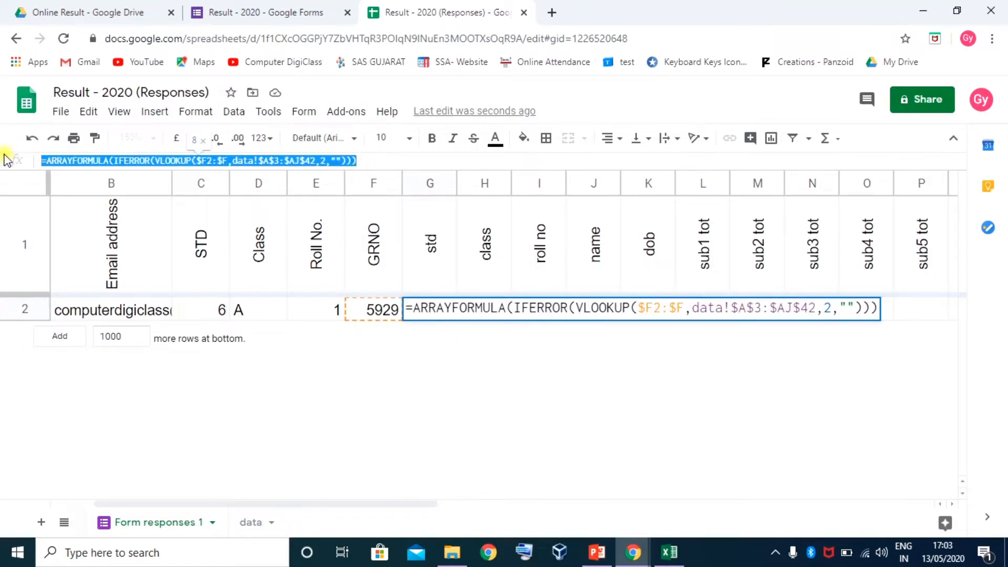
pyautogui.press('Escape')
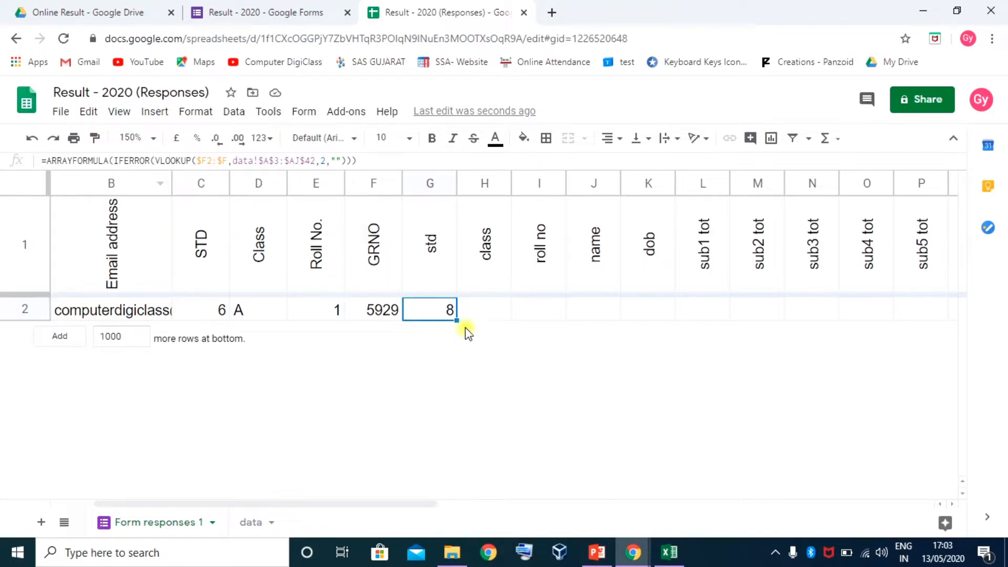
pyautogui.moveTo(456, 319); pyautogui.dragTo(498, 316)
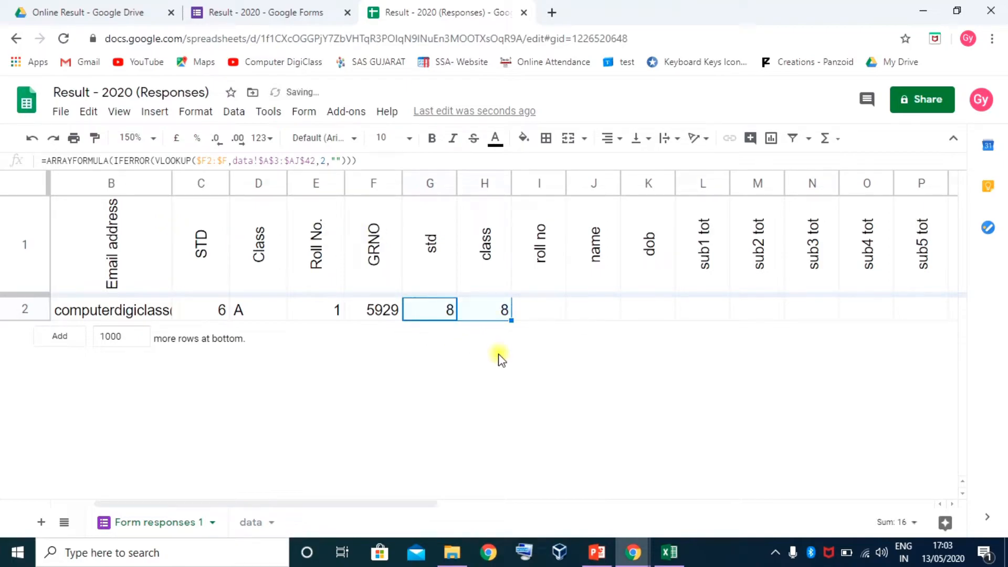
pyautogui.click(499, 317)
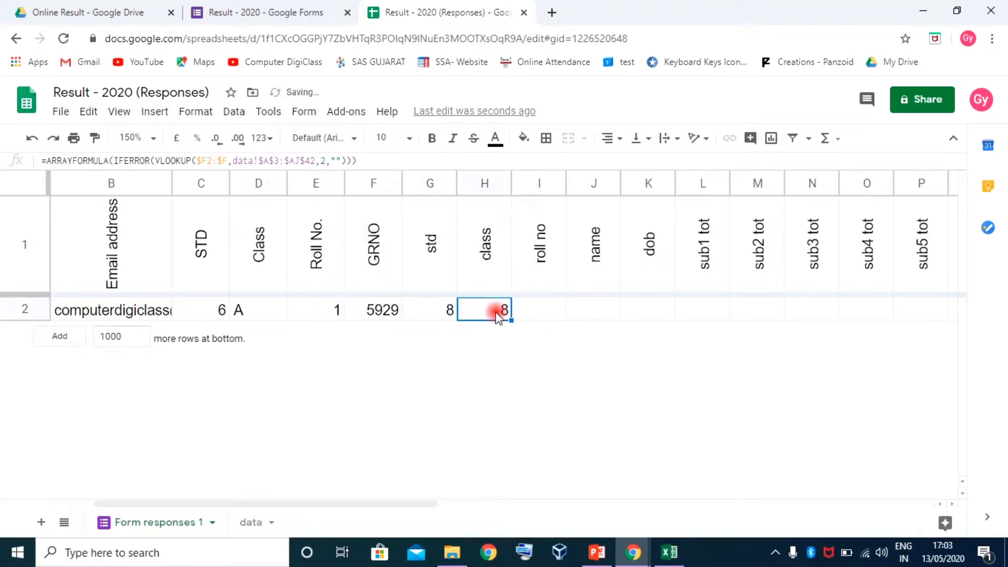
pyautogui.click(322, 158)
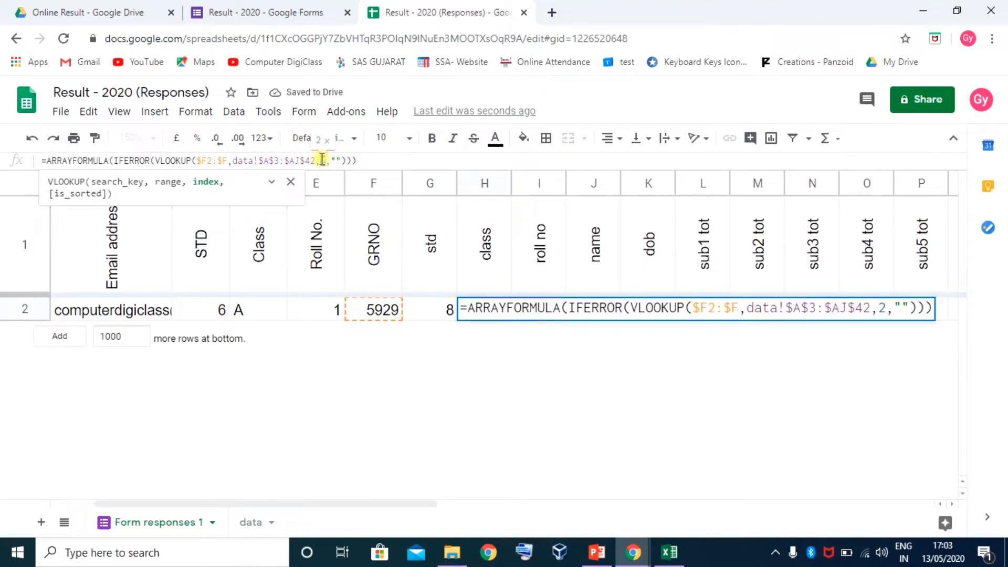
pyautogui.write('3')
pyautogui.press('Return')
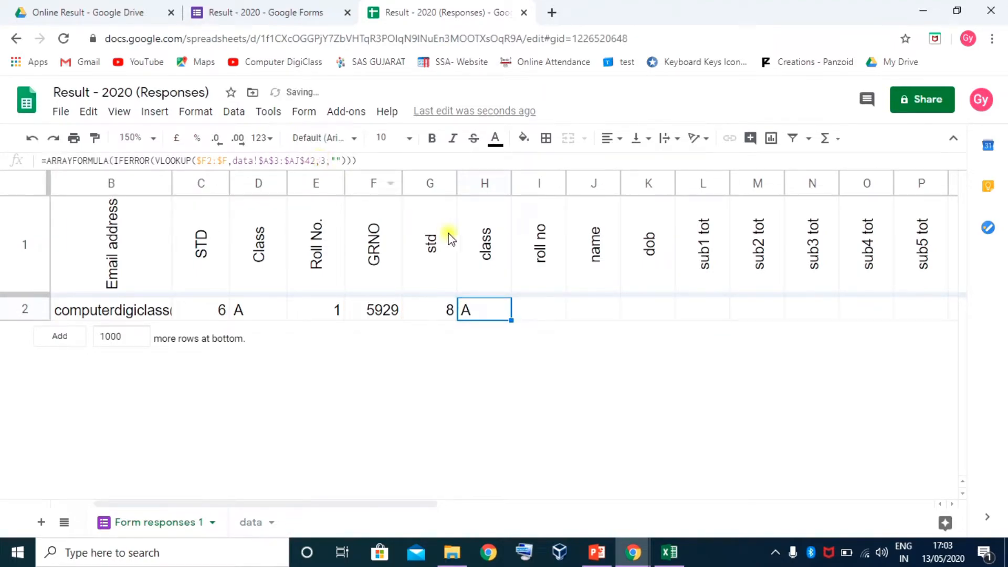
# Copy the lookup into I2 with column index 4 for roll no
pyautogui.moveTo(511, 320); pyautogui.dragTo(533, 320)
pyautogui.click(537, 314)
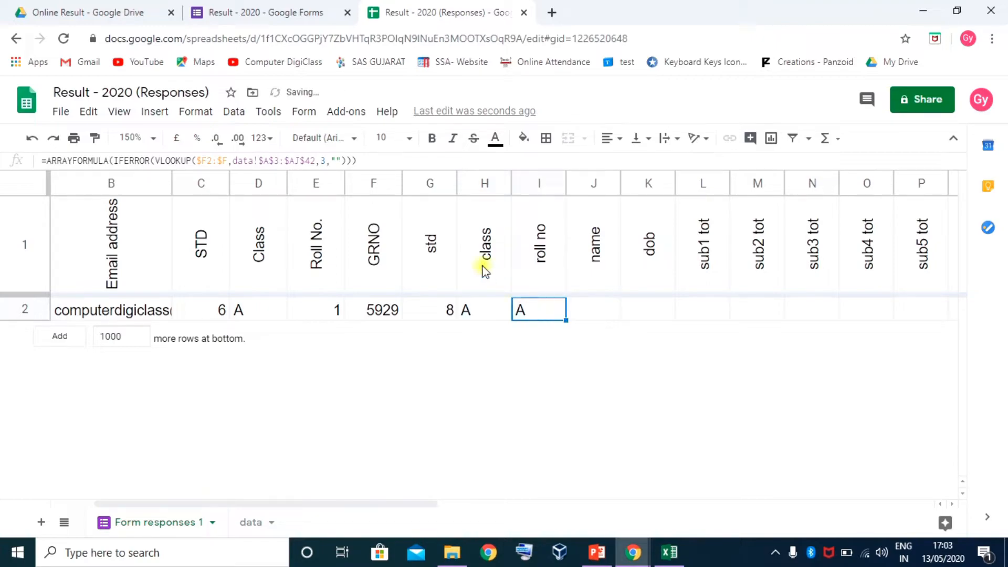
pyautogui.doubleClick(526, 309)
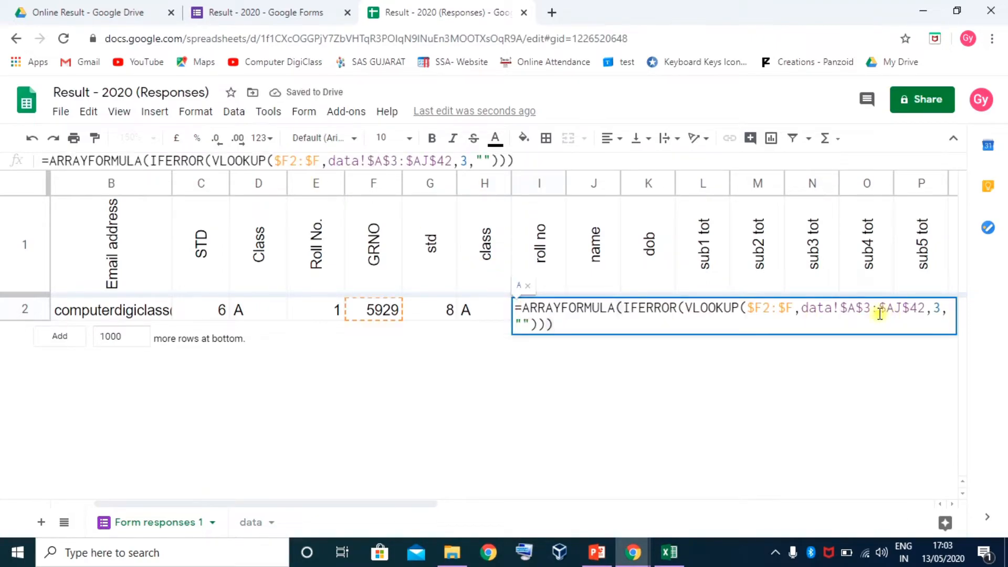
pyautogui.doubleClick(933, 306)
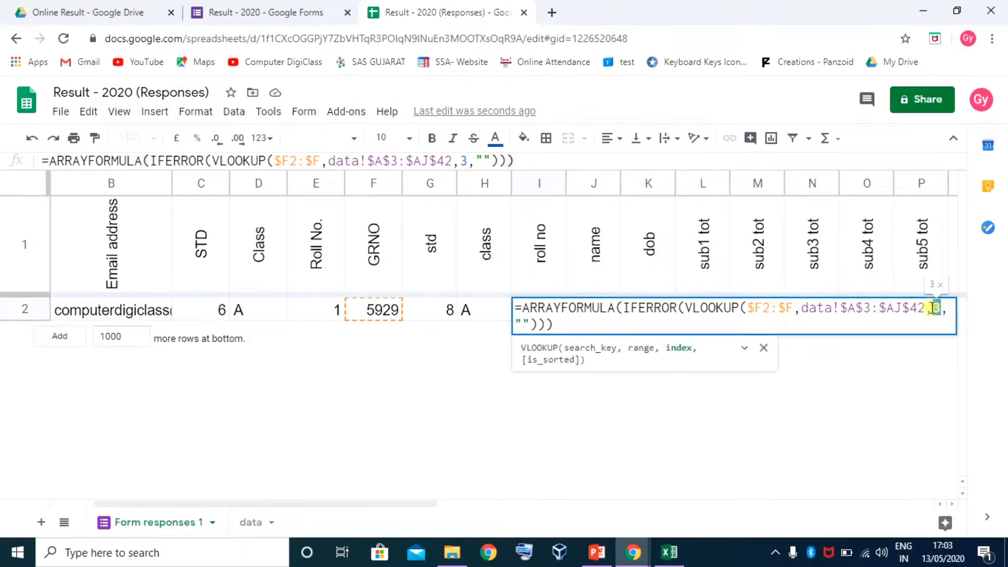
pyautogui.write('4')
pyautogui.press('Return')
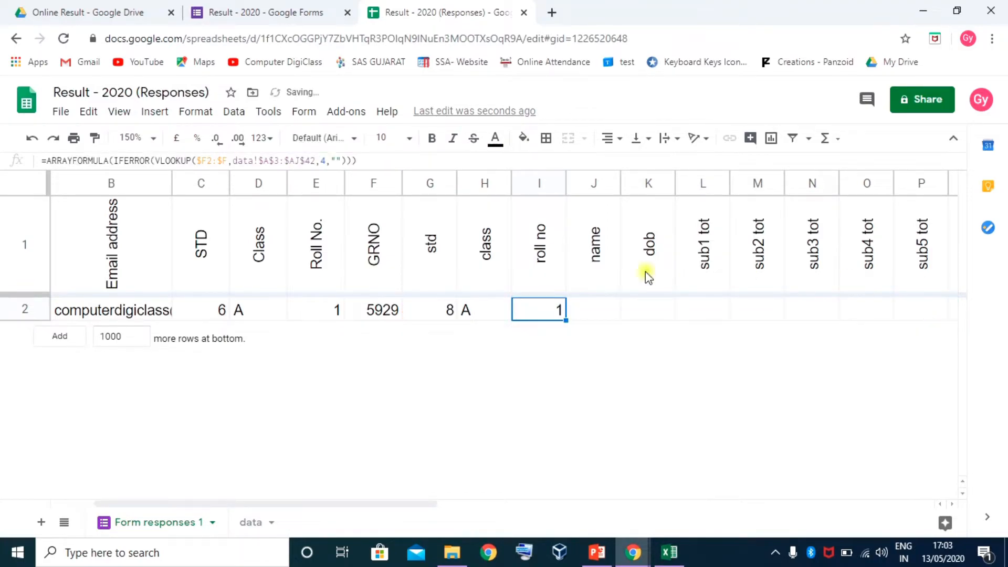
# Copy the lookup into J2 with column index 5 for the student's name
pyautogui.moveTo(566, 321); pyautogui.dragTo(604, 310)
pyautogui.doubleClick(596, 310)
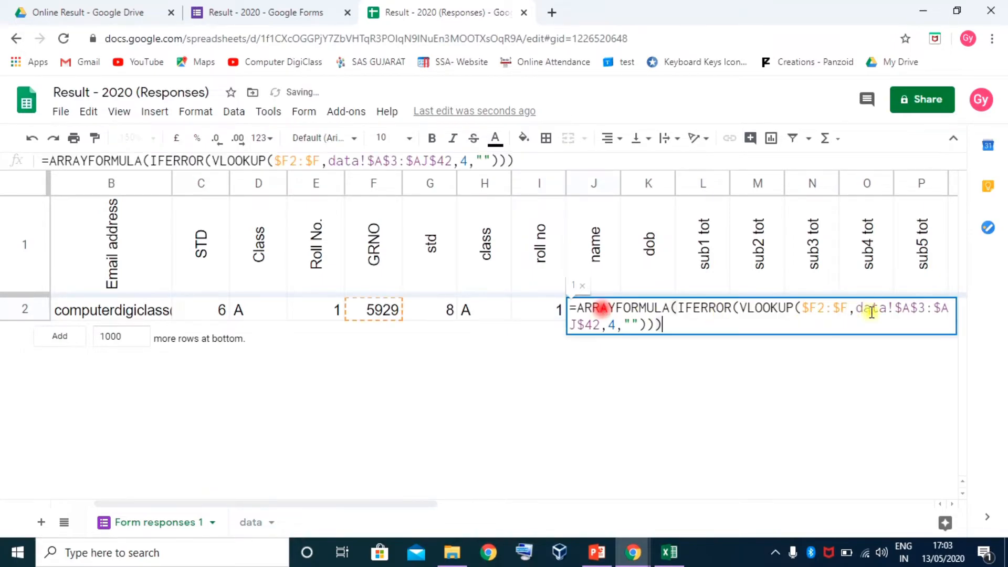
pyautogui.doubleClick(613, 324)
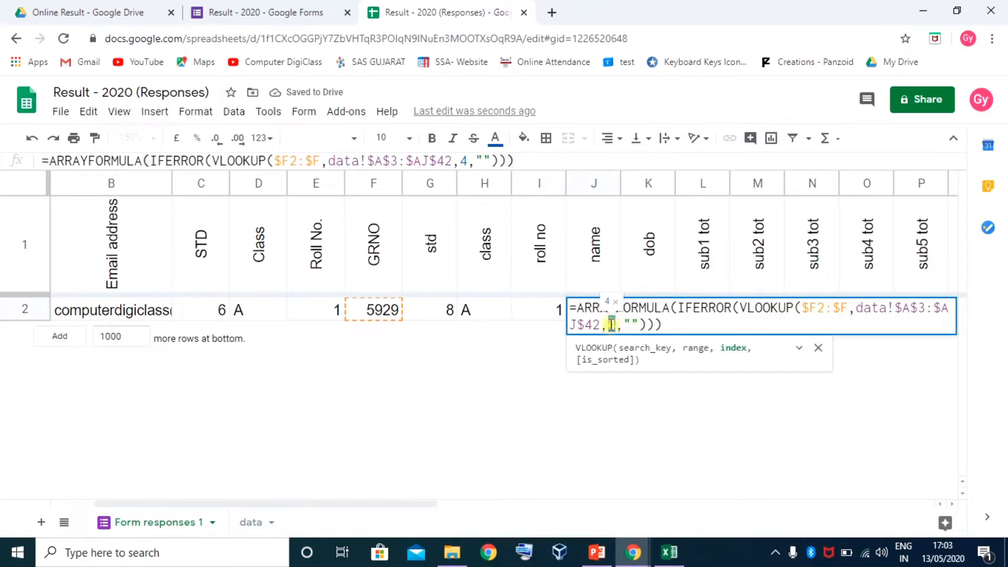
pyautogui.write('5')
pyautogui.press('Return')
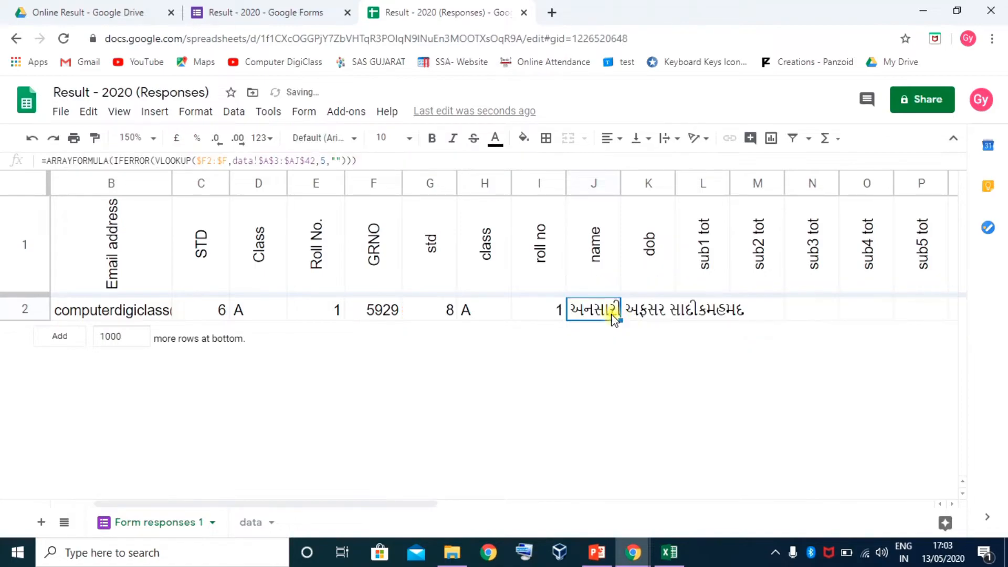
# Copy the name lookup into the dob column and widen column J to fit the full name
pyautogui.moveTo(618, 319); pyautogui.dragTo(645, 321)
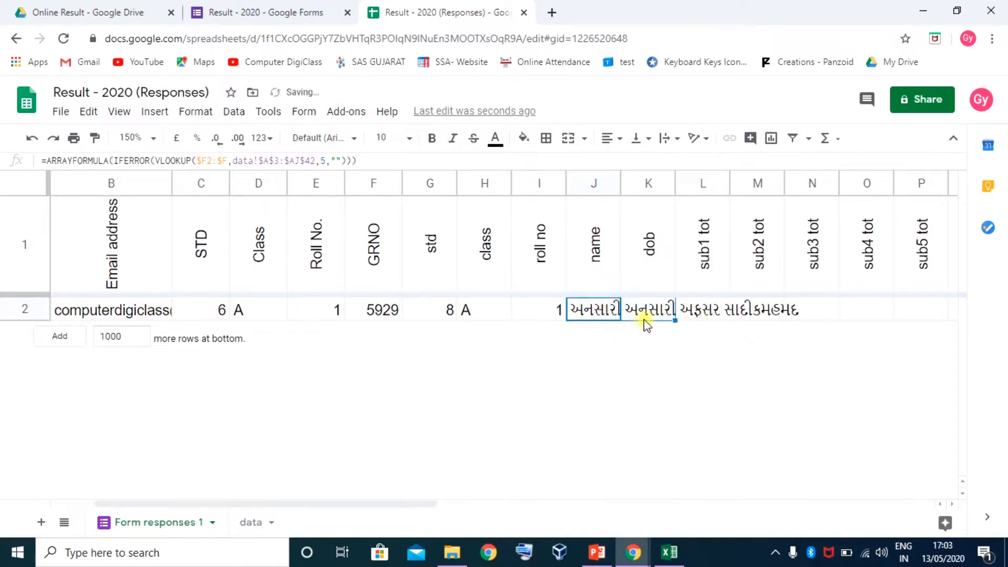
pyautogui.click(655, 311)
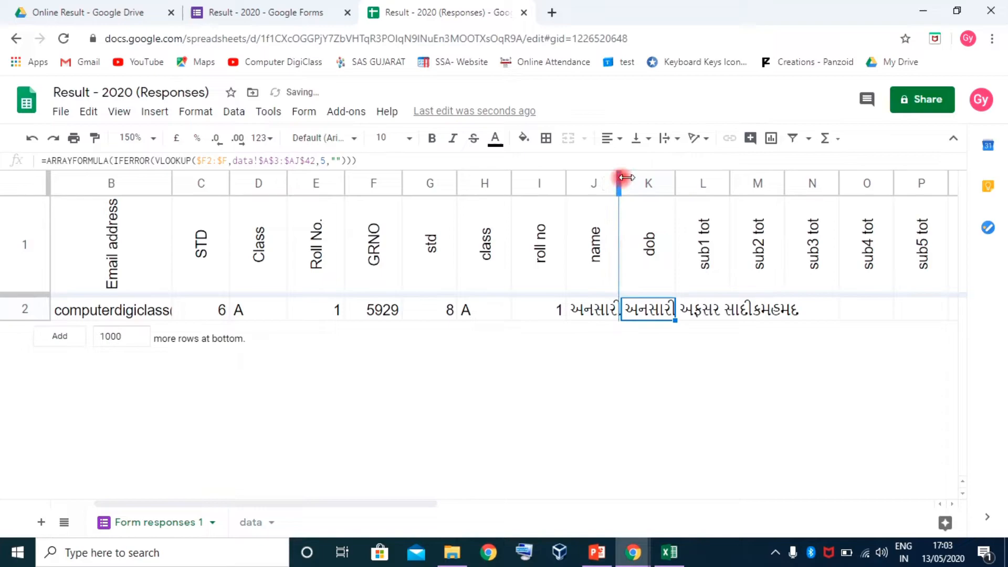
pyautogui.moveTo(621, 180); pyautogui.dragTo(785, 186)
pyautogui.moveTo(793, 187); pyautogui.dragTo(795, 187)
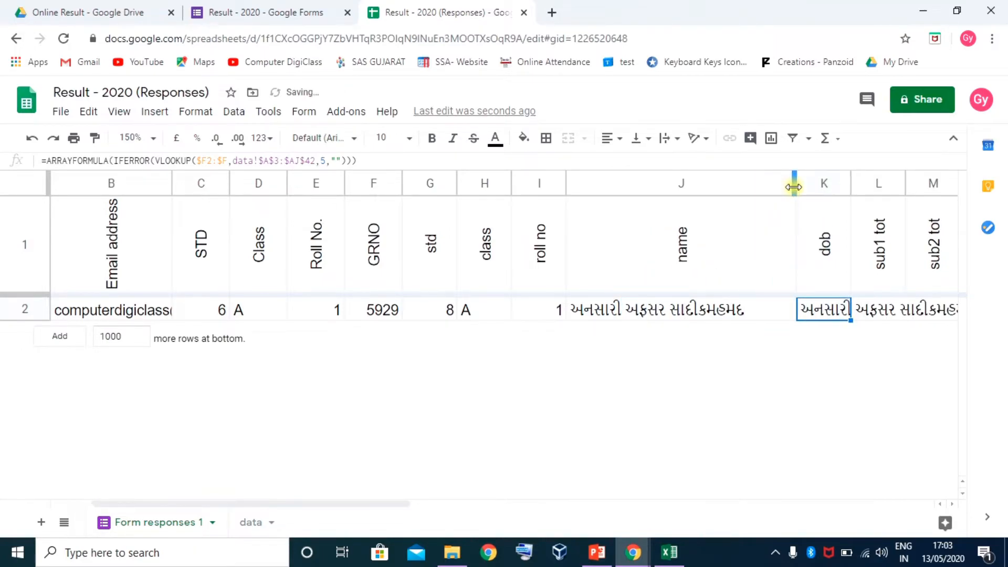
pyautogui.moveTo(399, 499); pyautogui.dragTo(465, 505)
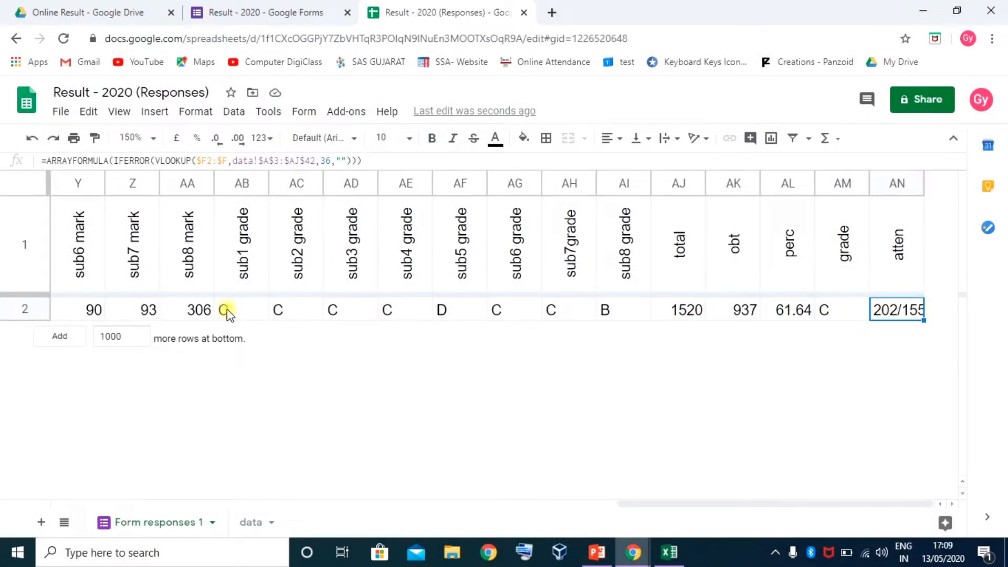
# Review the sub3–sub8 grade lookups and the total formula in AJ2
pyautogui.click(337, 311)
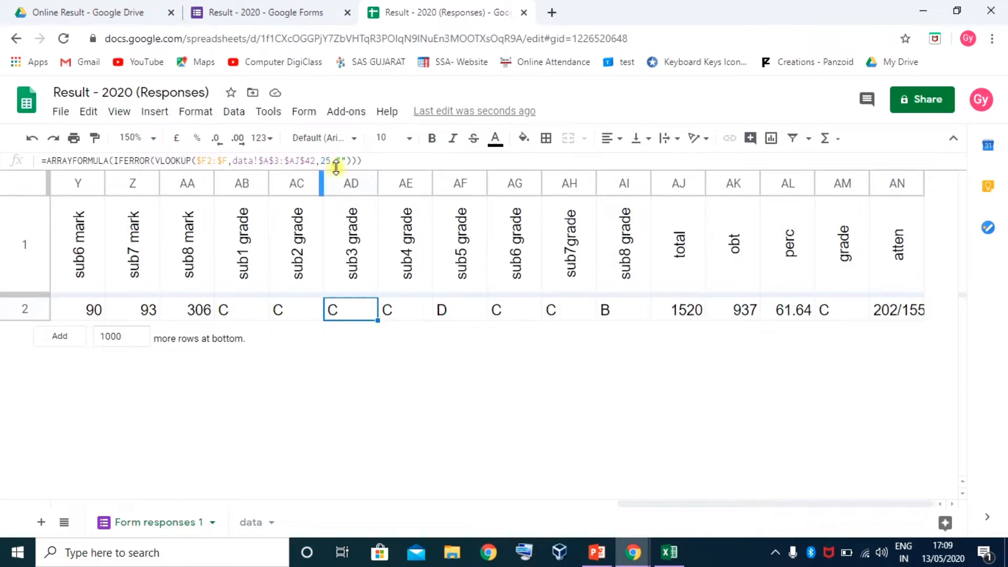
pyautogui.click(409, 313)
pyautogui.click(462, 311)
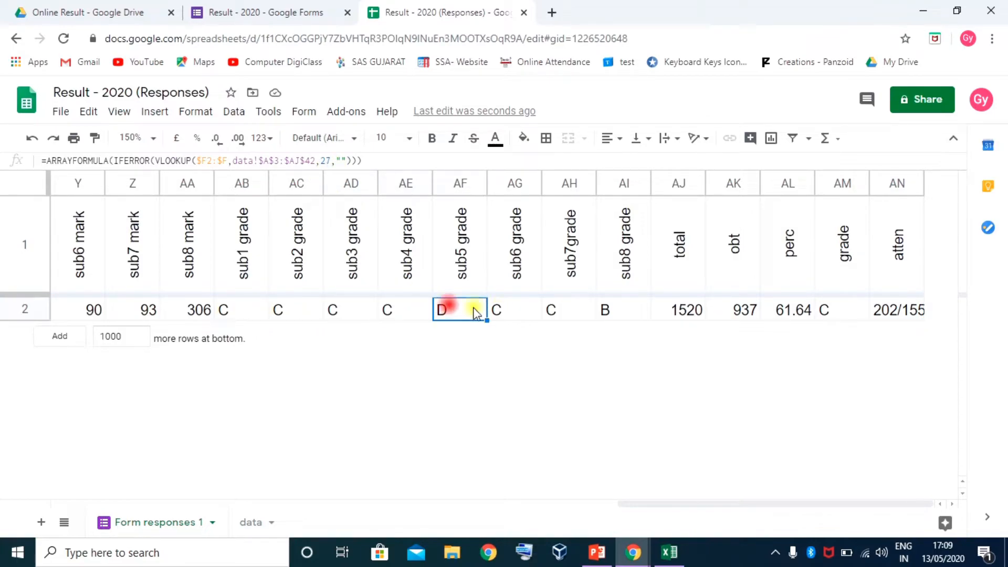
pyautogui.click(502, 311)
pyautogui.click(558, 311)
pyautogui.click(604, 310)
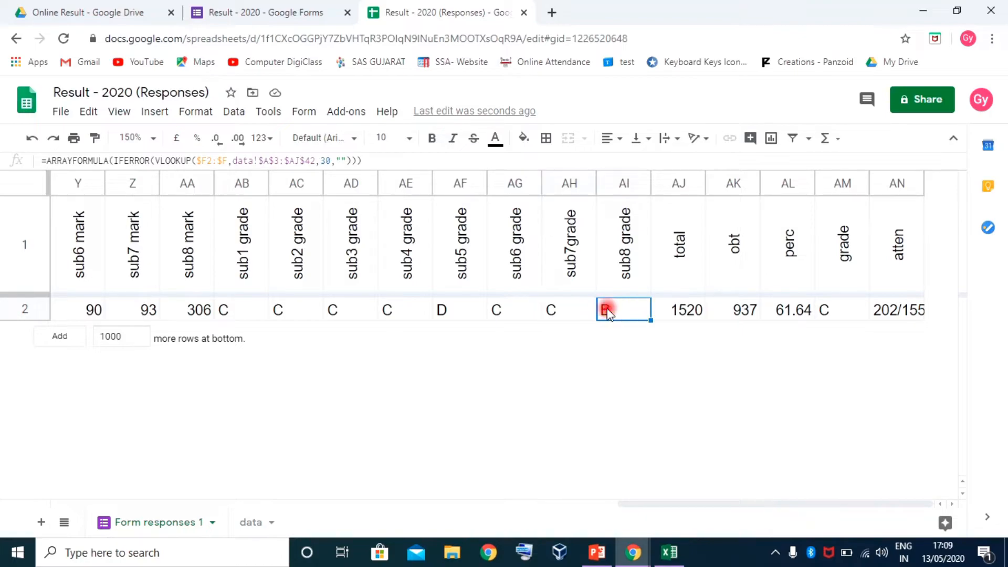
pyautogui.doubleClick(603, 310)
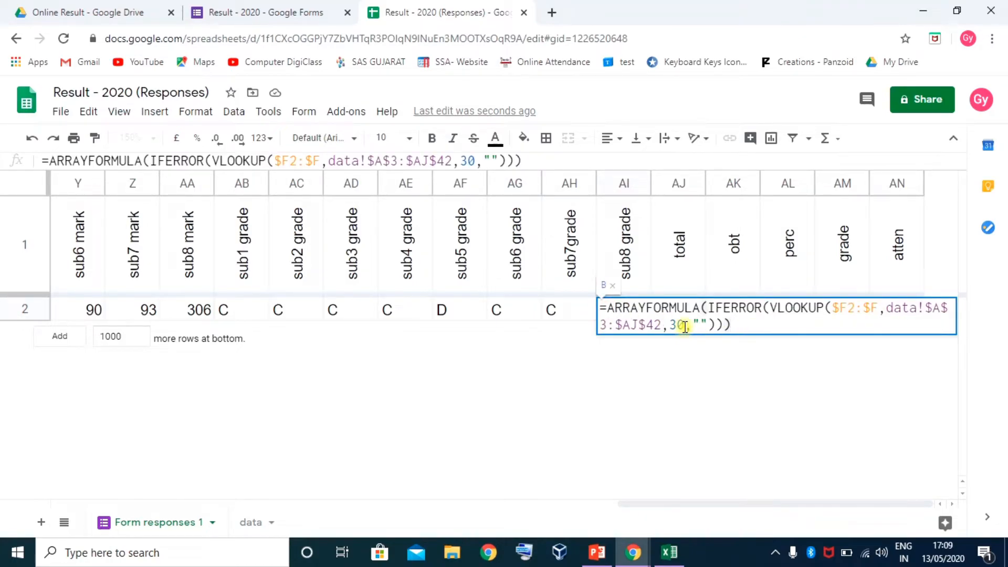
pyautogui.click(677, 310)
pyautogui.doubleClick(671, 310)
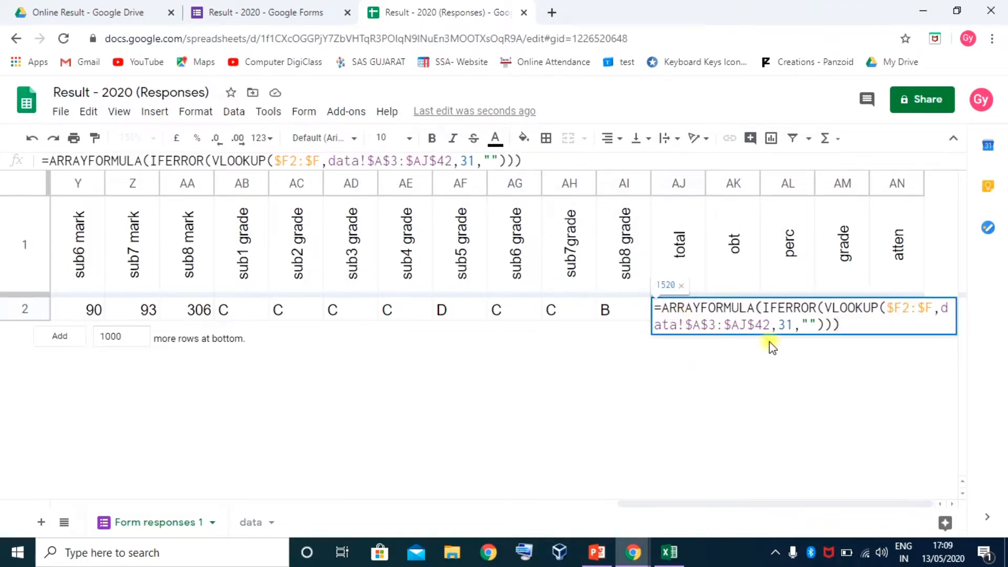
pyautogui.press('Escape')
# Review the obt, perc, grade and atten formulas in AK2–AN2: 937, 61.64, C, 202/155
pyautogui.doubleClick(732, 310)
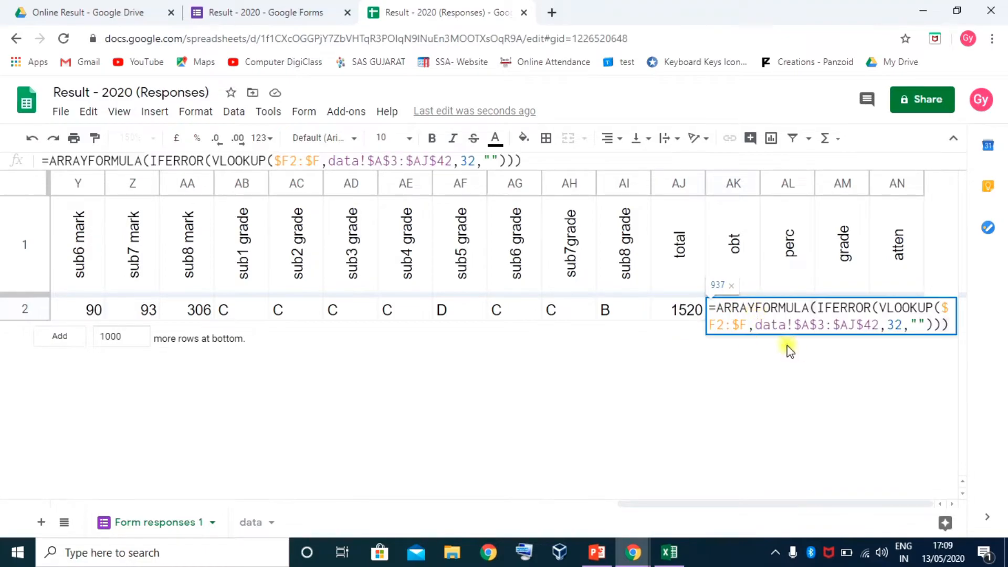
pyautogui.press('Escape')
pyautogui.click(788, 310)
pyautogui.doubleClick(788, 310)
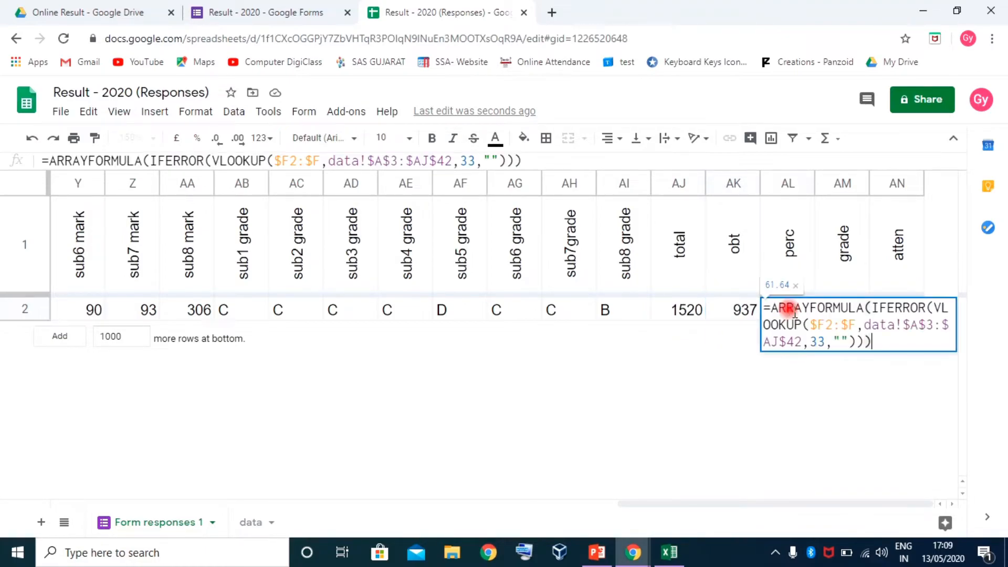
pyautogui.press('Escape')
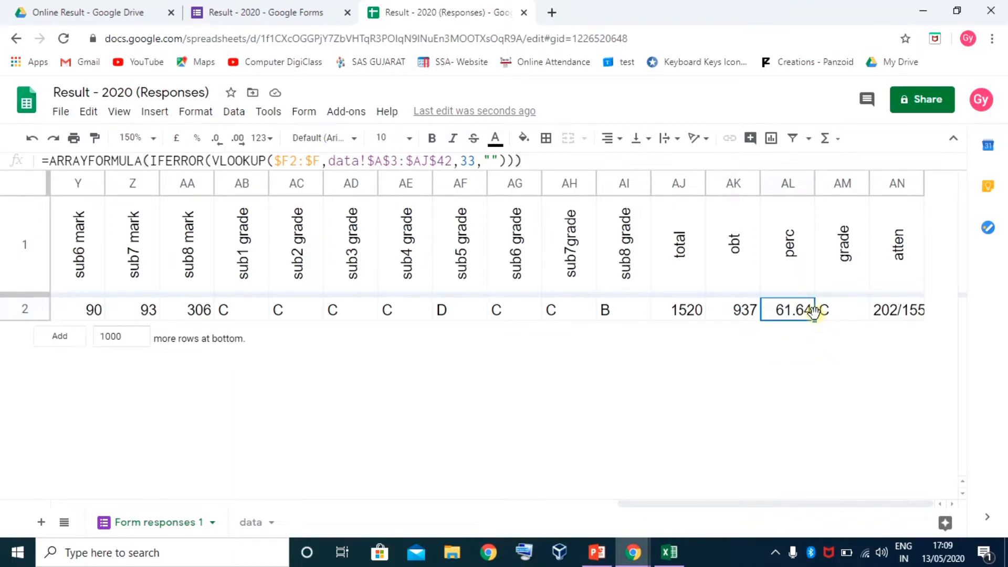
pyautogui.click(828, 311)
pyautogui.click(890, 311)
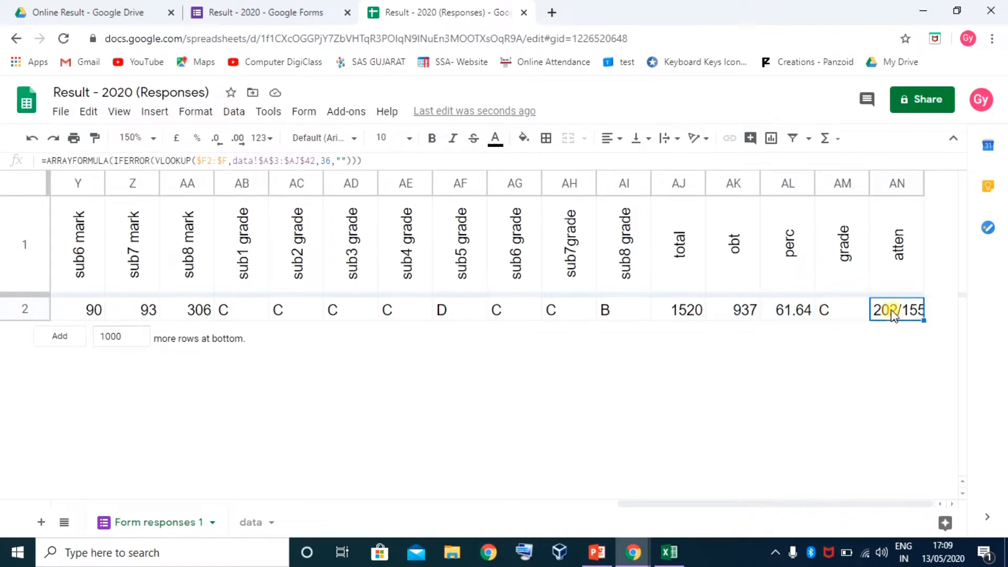
pyautogui.doubleClick(893, 312)
pyautogui.press('Escape')
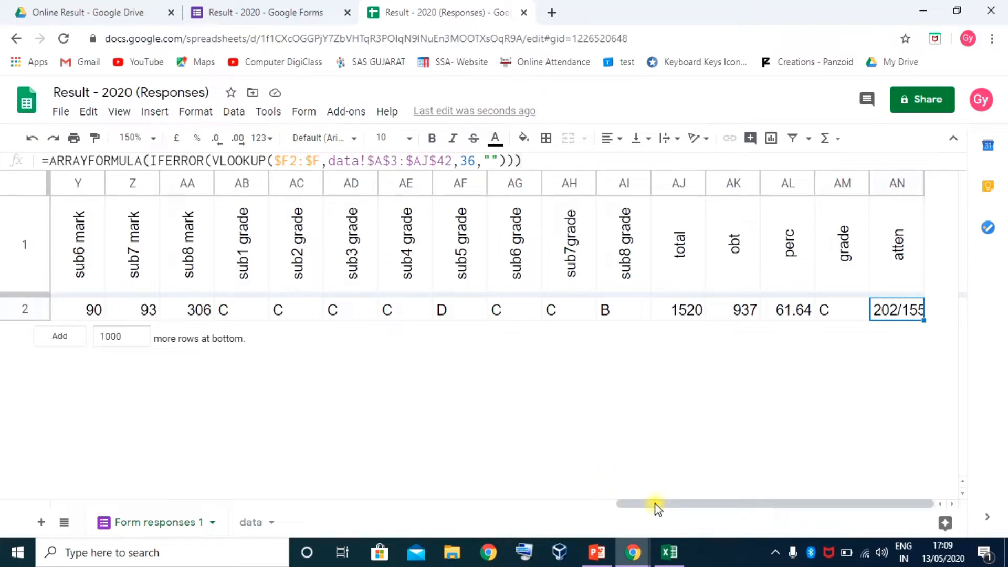
pyautogui.moveTo(654, 504); pyautogui.dragTo(55, 496)
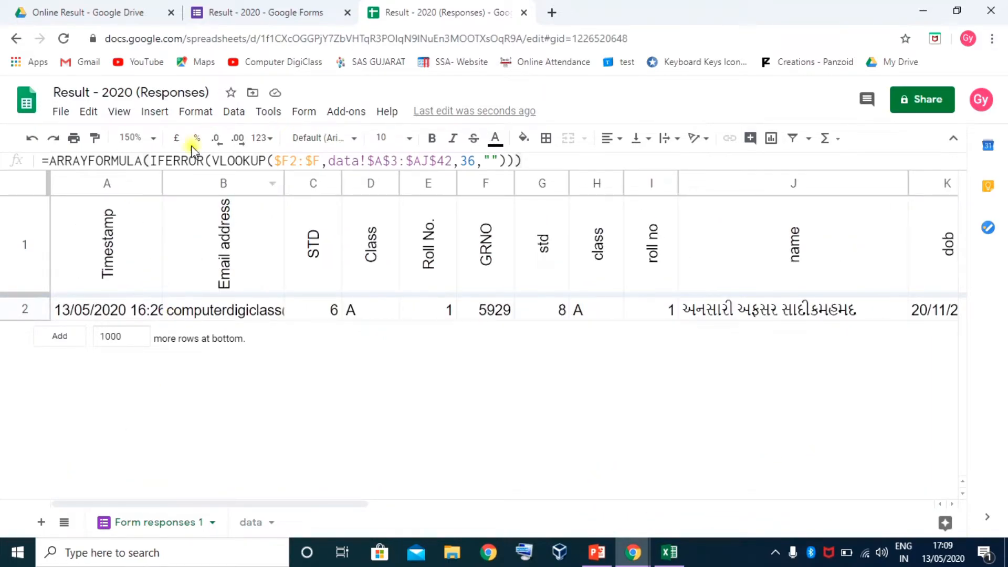
# Zoom the sheet to 100%, review row 2, then go to the Result - 2020 form's responses
pyautogui.click(140, 141)
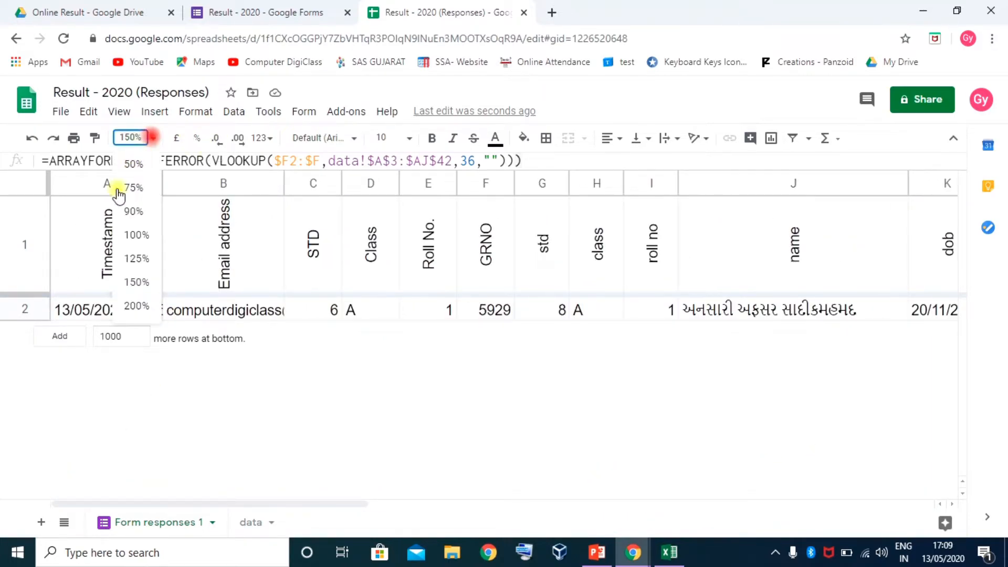
pyautogui.click(132, 235)
pyautogui.moveTo(376, 503); pyautogui.dragTo(333, 515)
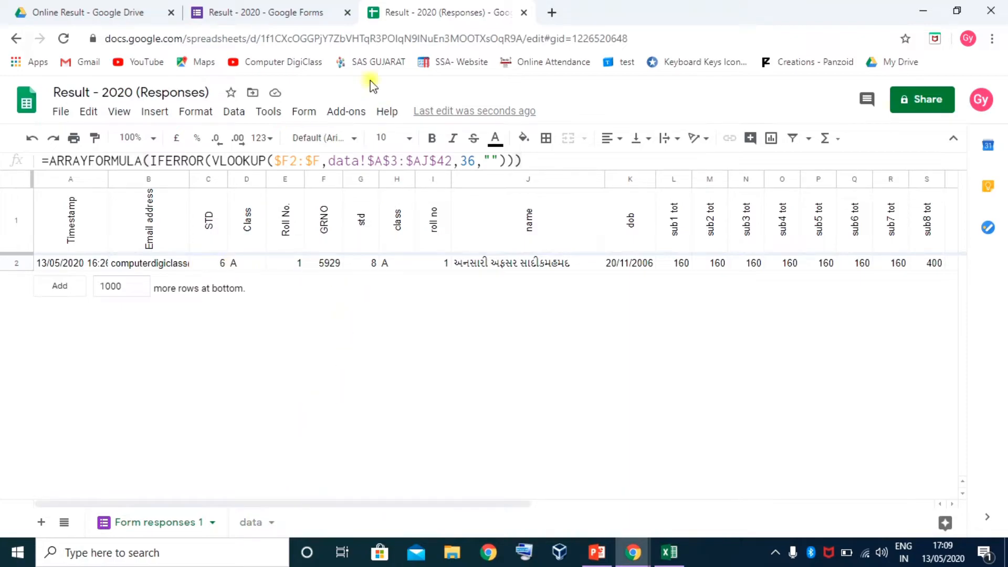
pyautogui.click(263, 11)
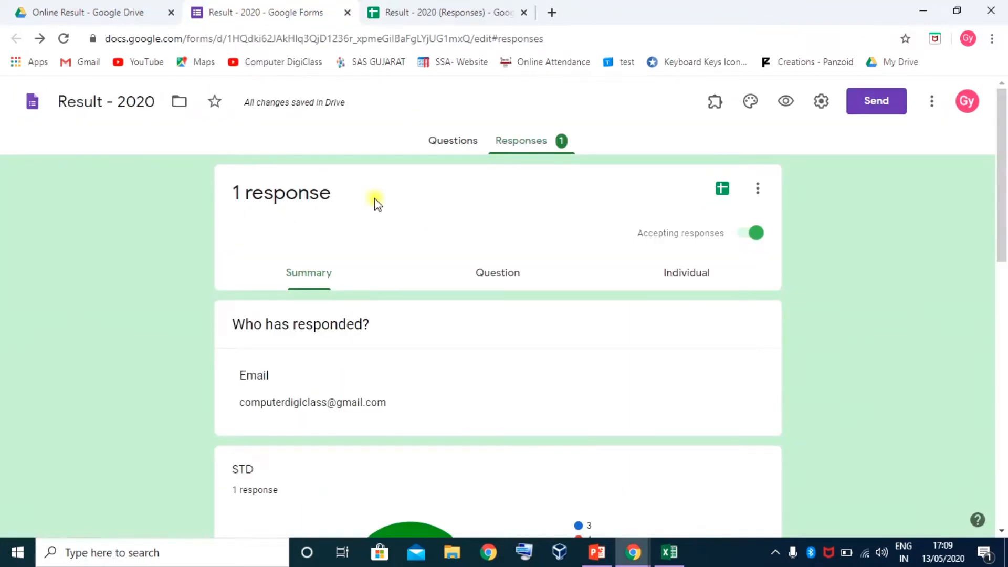
# Review the form's questions and the data sheet's student records before testing
pyautogui.click(450, 141)
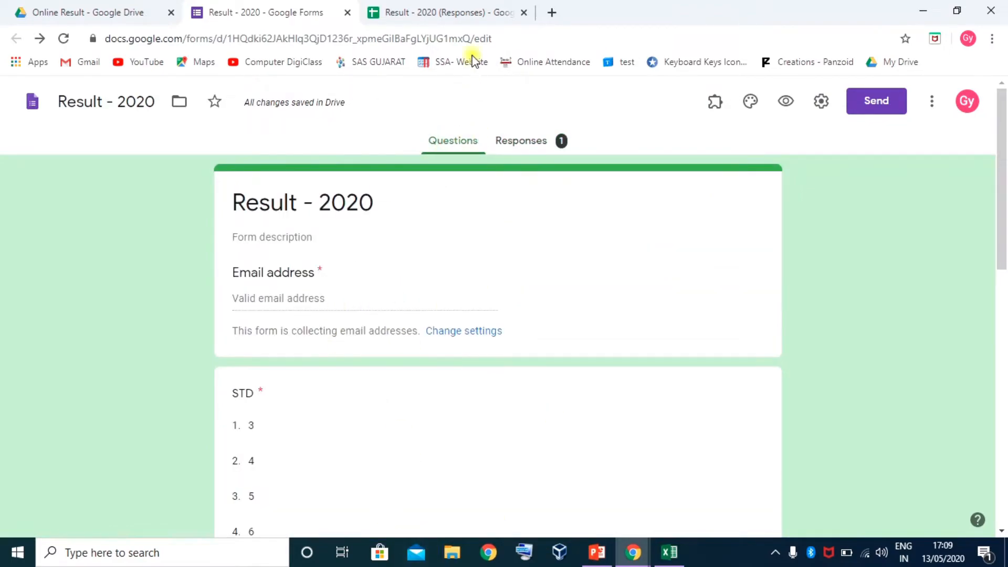
pyautogui.click(455, 12)
pyautogui.click(247, 522)
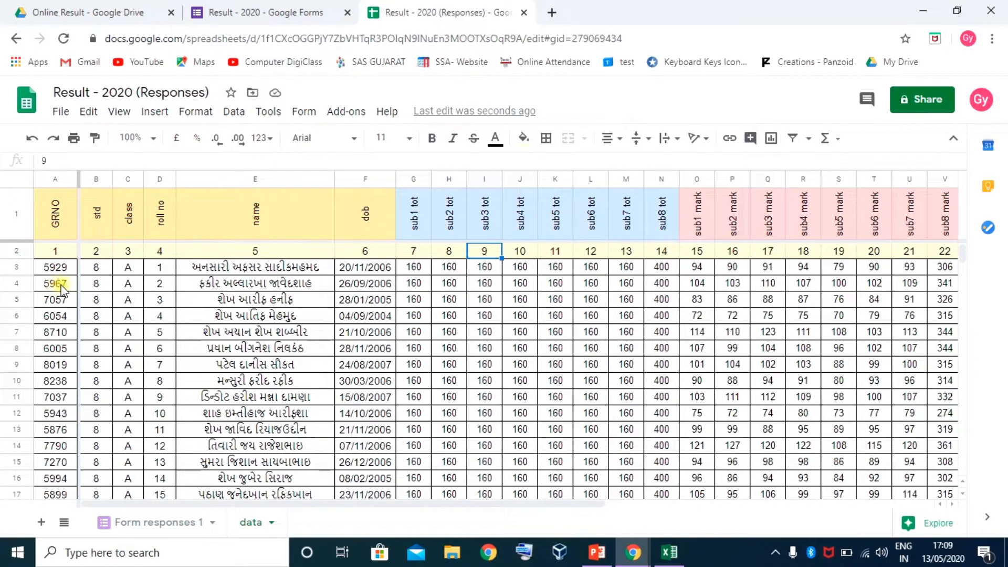
pyautogui.click(252, 12)
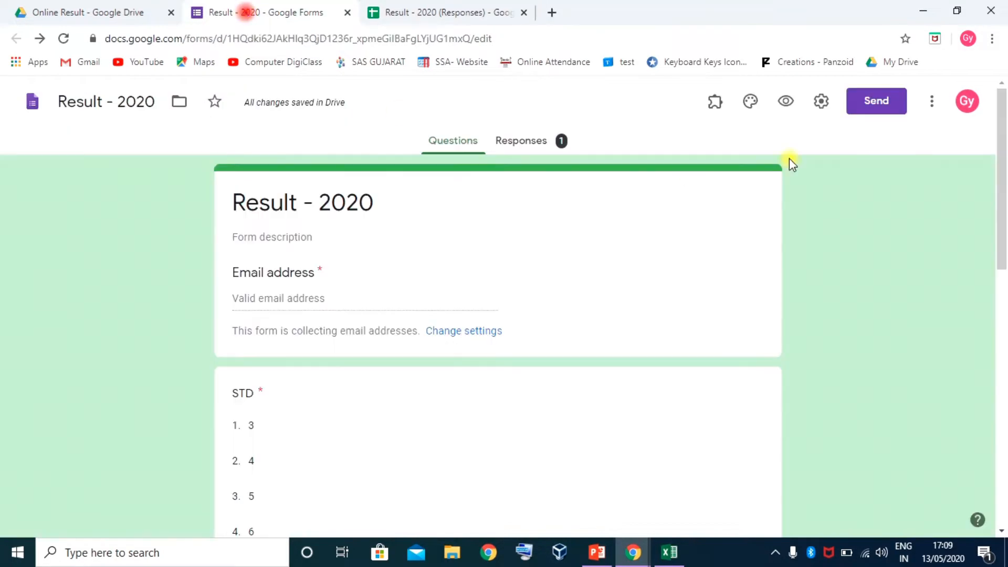
# In the live form, choose the respondent's e-mail, STD 4 and Class B
pyautogui.click(783, 101)
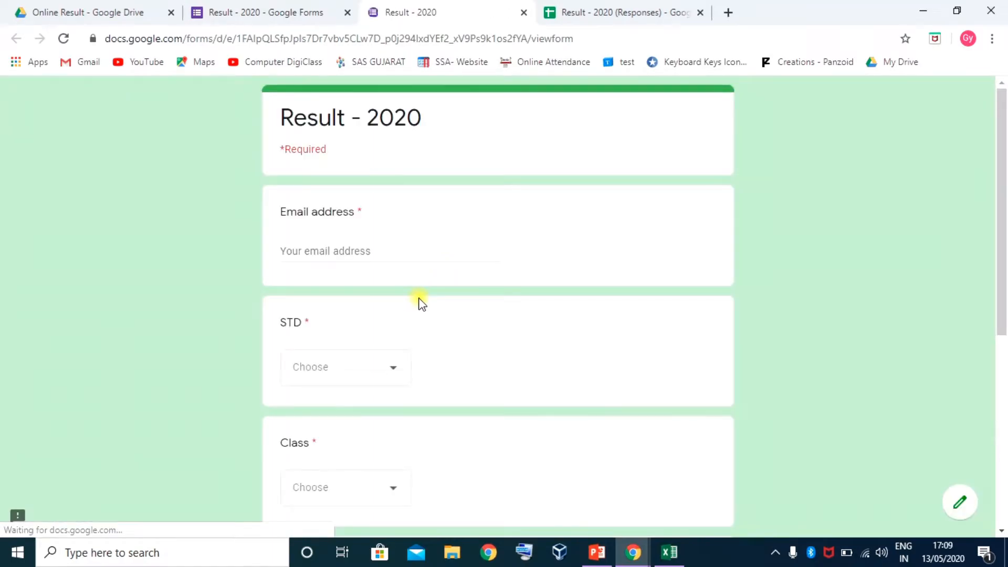
pyautogui.click(370, 247)
pyautogui.click(369, 280)
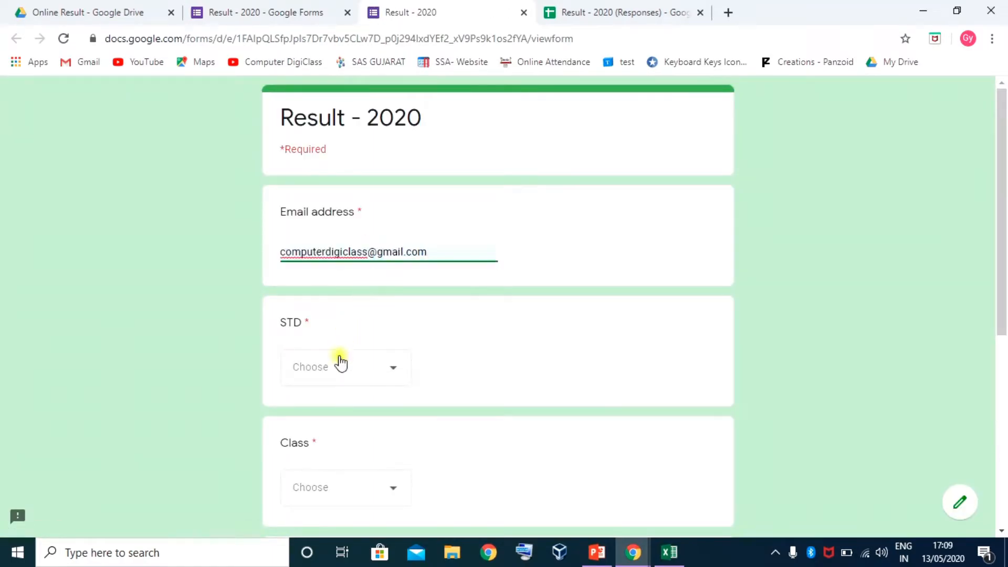
pyautogui.click(376, 367)
pyautogui.click(305, 354)
pyautogui.scroll(-3, 322, 350)
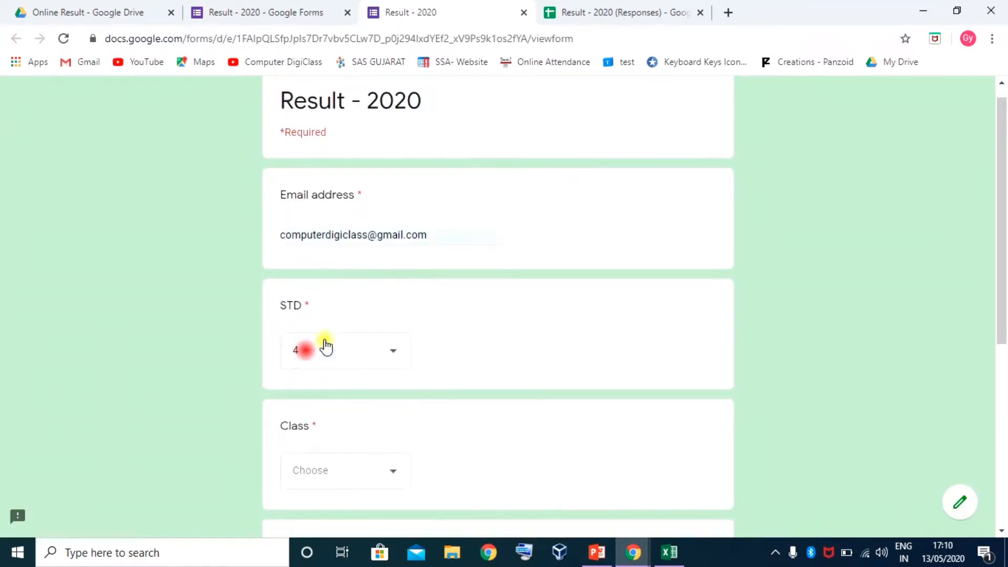
pyautogui.click(344, 341)
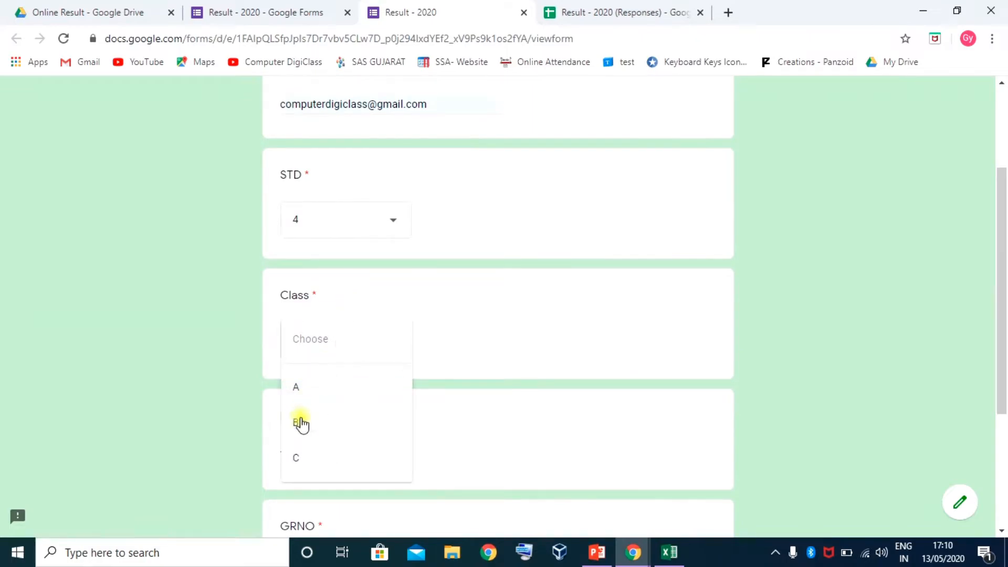
pyautogui.click(300, 419)
# Enter Roll No. 3 and GRNO 5967, then submit the test response
pyautogui.scroll(-3, 352, 367)
pyautogui.click(334, 308)
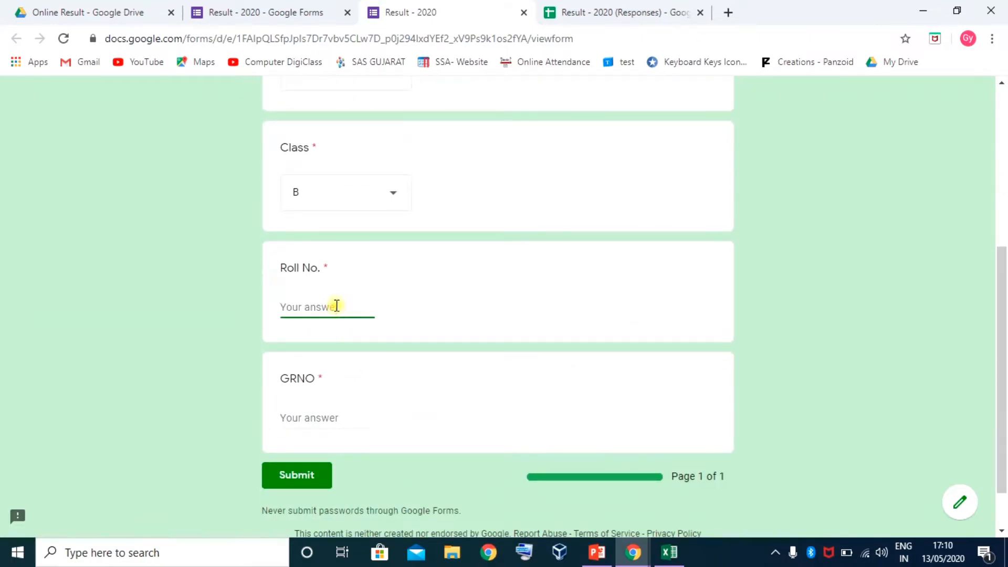
pyautogui.write('3')
pyautogui.click(450, 367)
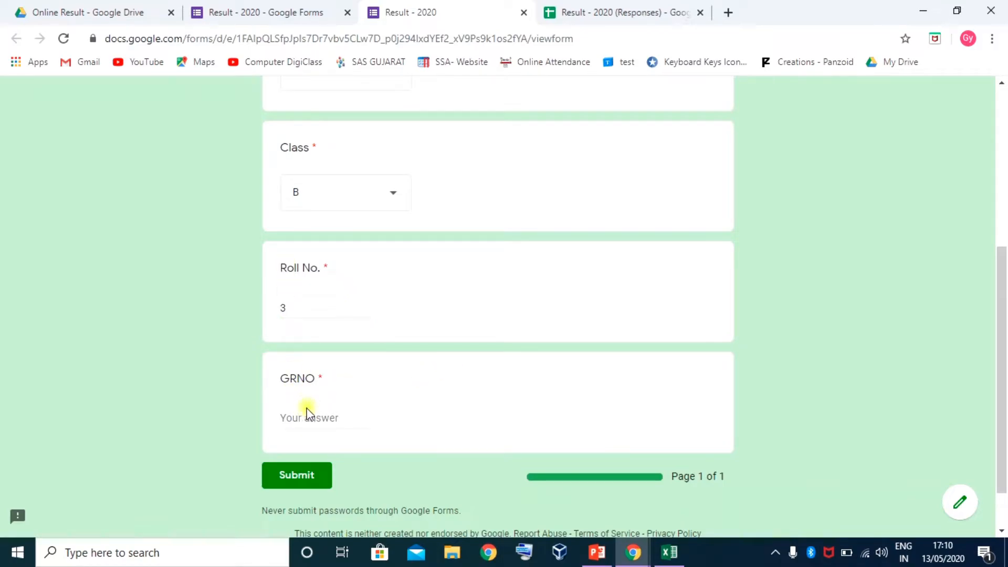
pyautogui.click(297, 417)
pyautogui.write('5967')
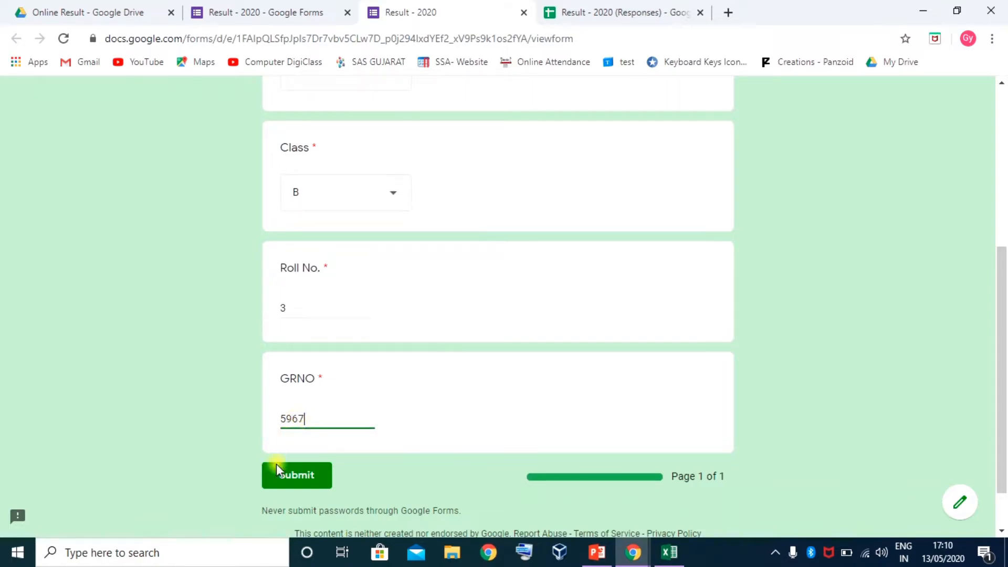
pyautogui.click(298, 474)
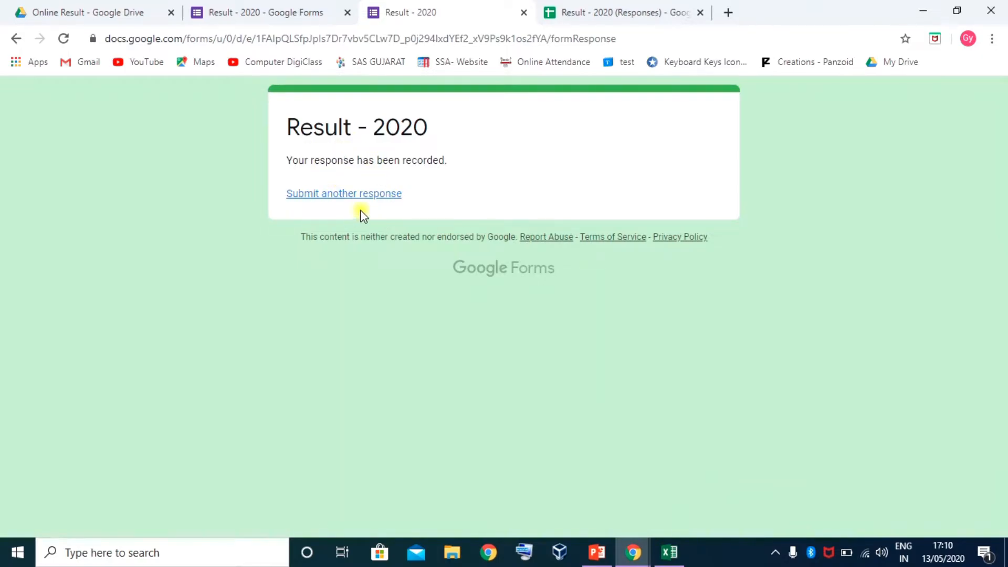
pyautogui.click(614, 15)
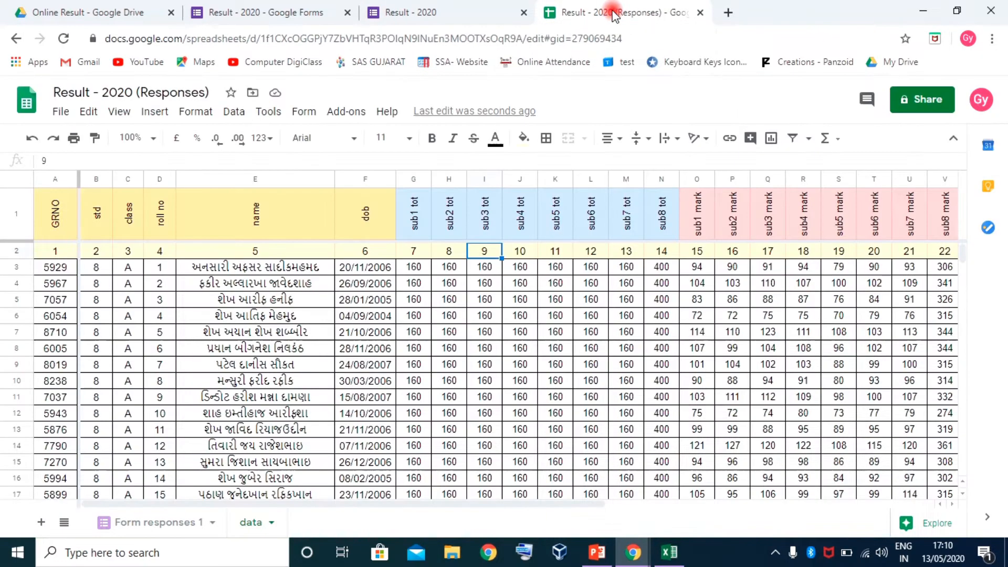
pyautogui.click(162, 523)
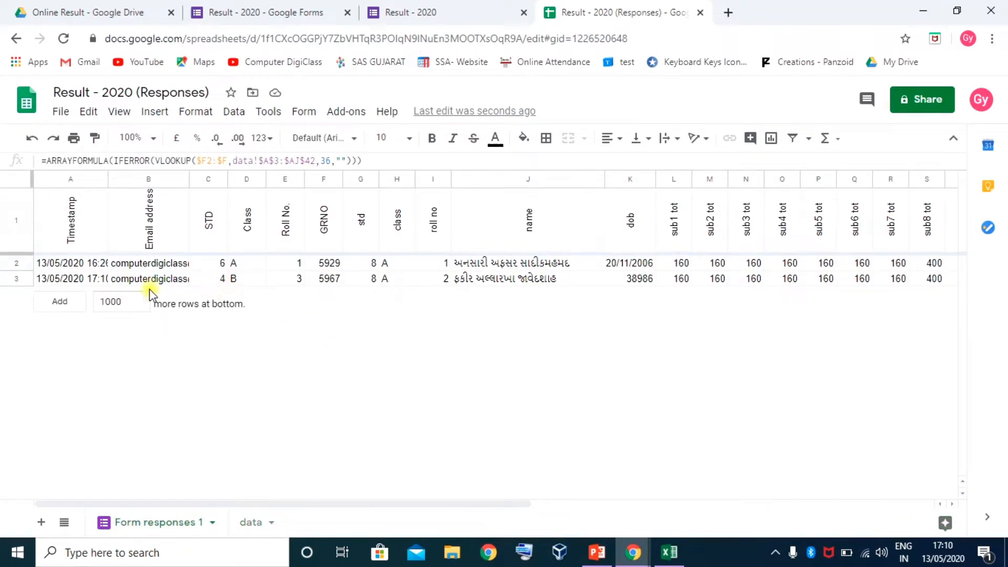
pyautogui.click(329, 279)
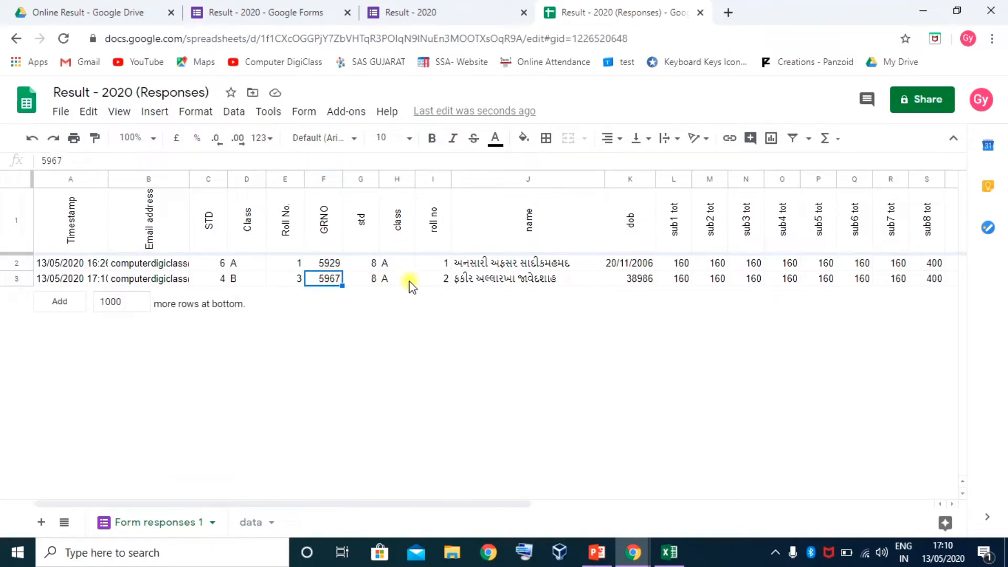
pyautogui.click(638, 279)
pyautogui.moveTo(546, 505); pyautogui.dragTo(1006, 525)
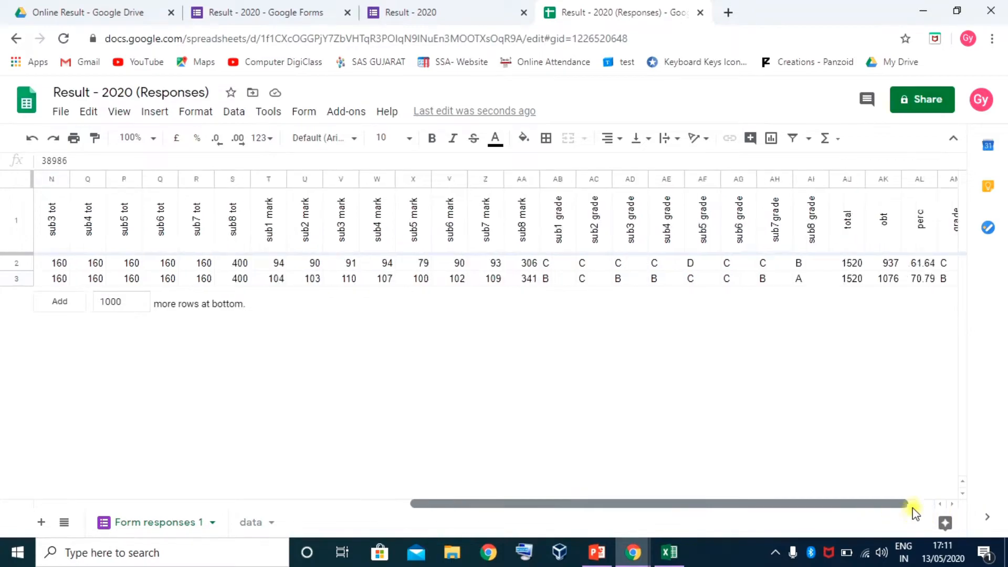
pyautogui.click(952, 504)
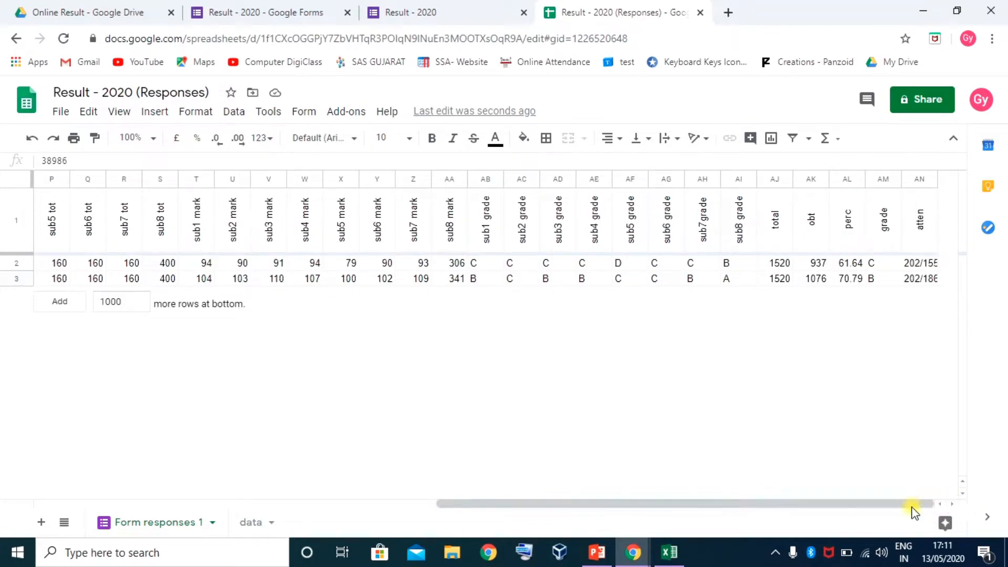
pyautogui.moveTo(912, 505); pyautogui.dragTo(490, 504)
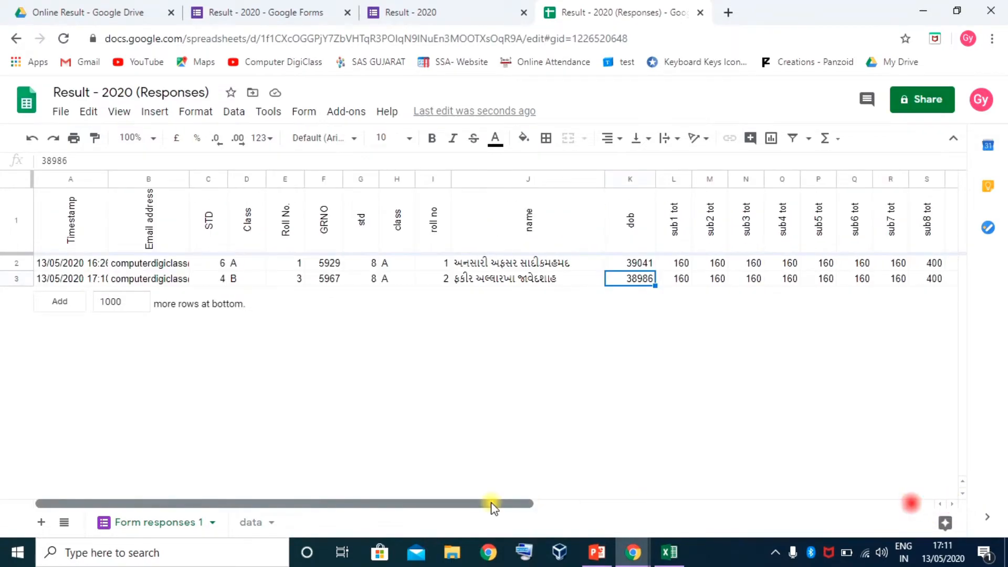
pyautogui.click(297, 386)
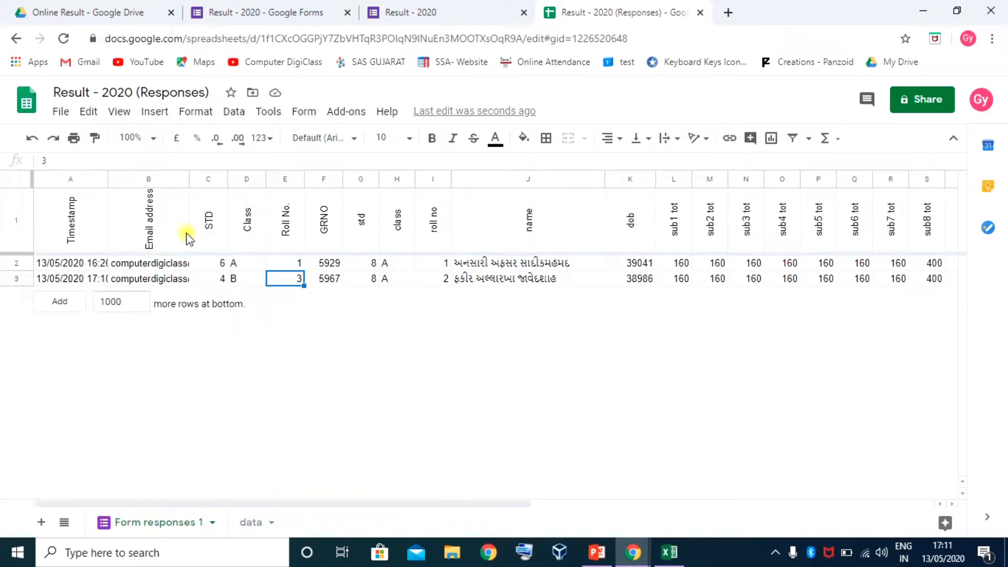
# Launch the Script editor from the responses spreadsheet's Tools menu to start a new script project
pyautogui.click(280, 116)
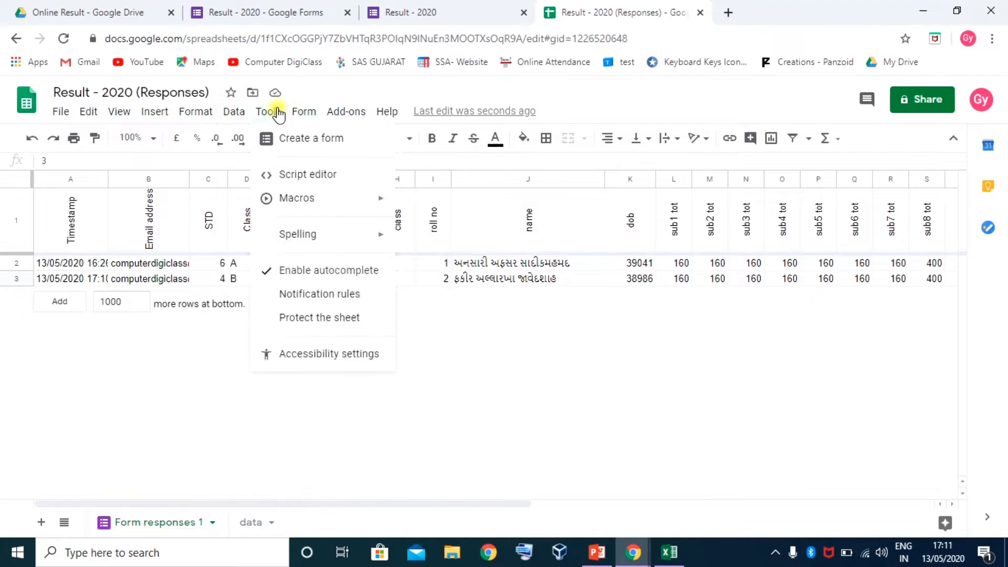
pyautogui.click(318, 182)
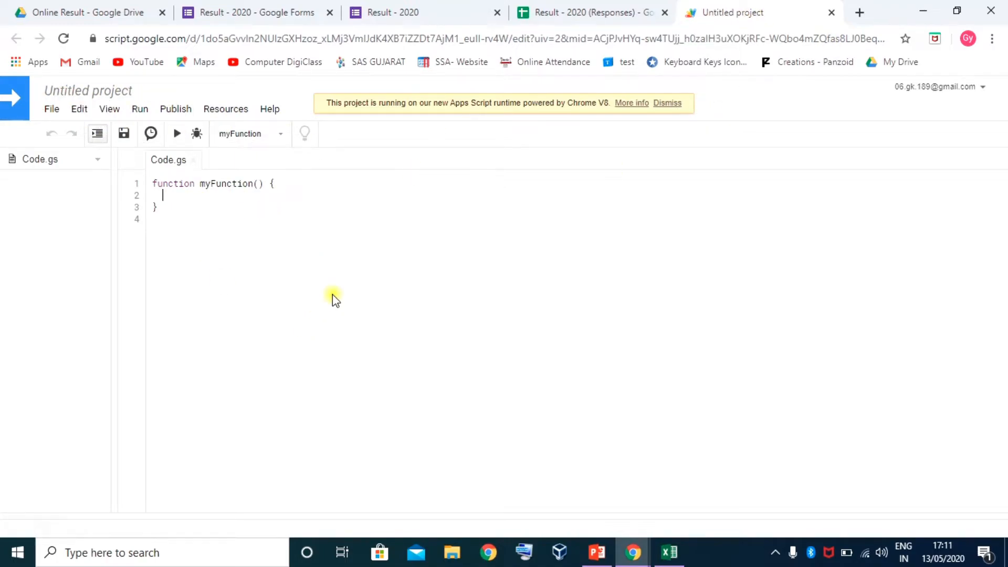
# Name the untitled Apps Script project 'Result - 2020' in the Edit Project Name dialog
pyautogui.click(92, 93)
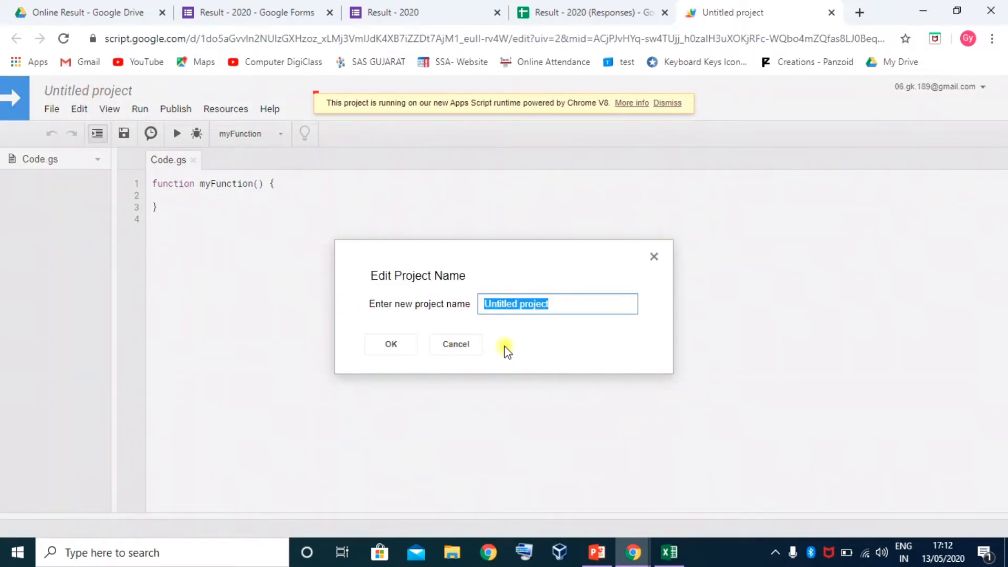
pyautogui.write('Result - 2020')
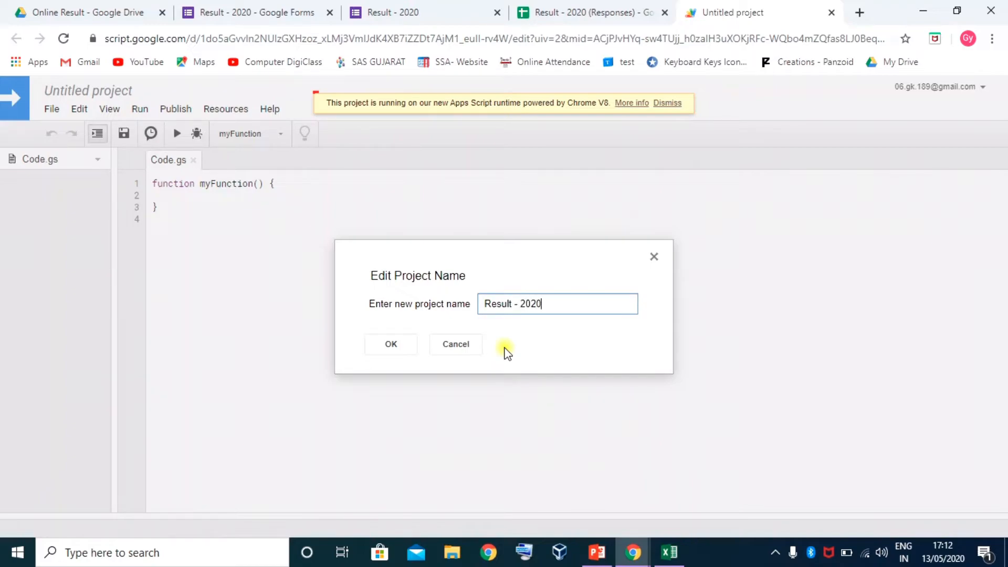
pyautogui.click(391, 344)
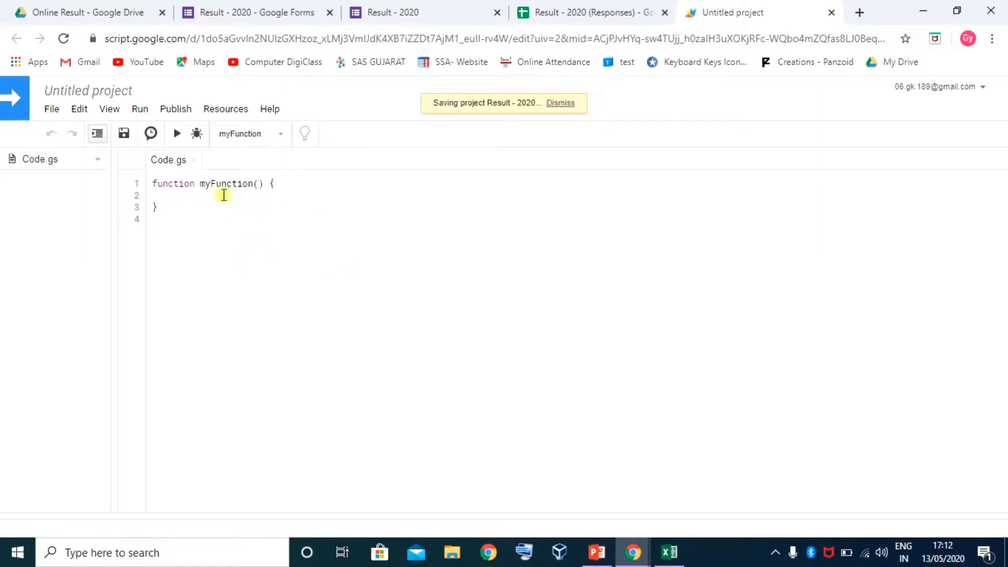
pyautogui.click(205, 184)
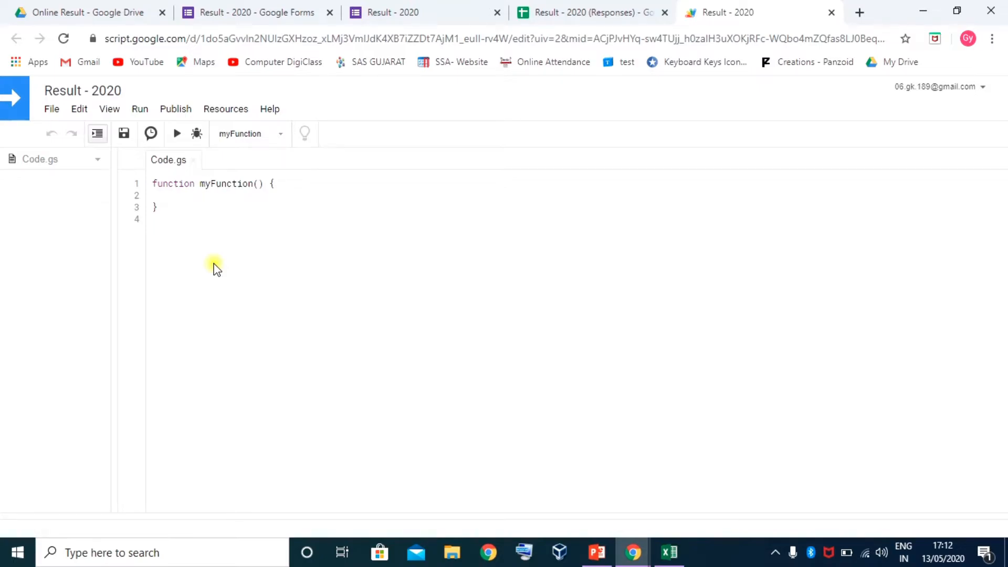
# Rename myFunction to result, save the script, and pick result in the run list
pyautogui.doubleClick(201, 182)
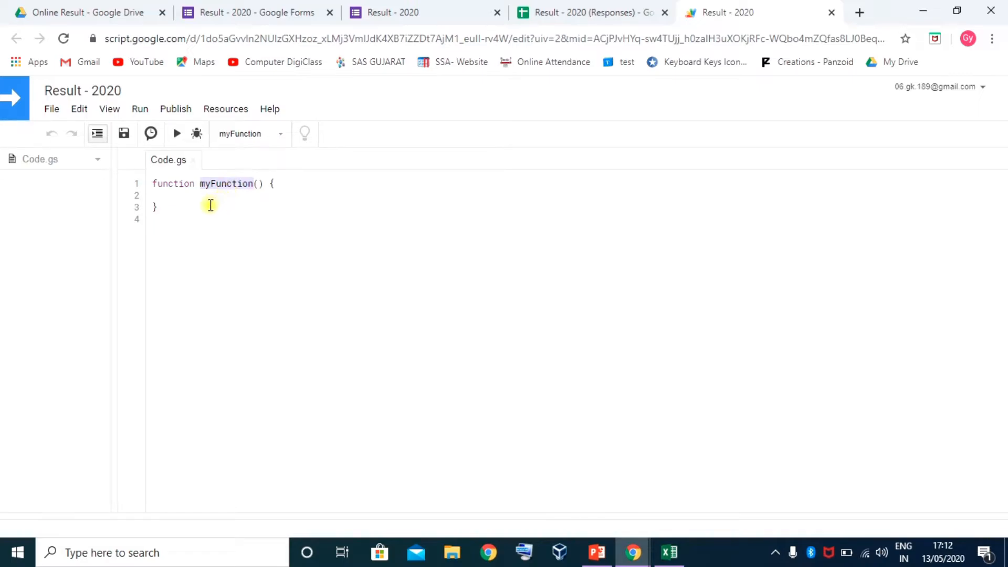
pyautogui.write('resul')
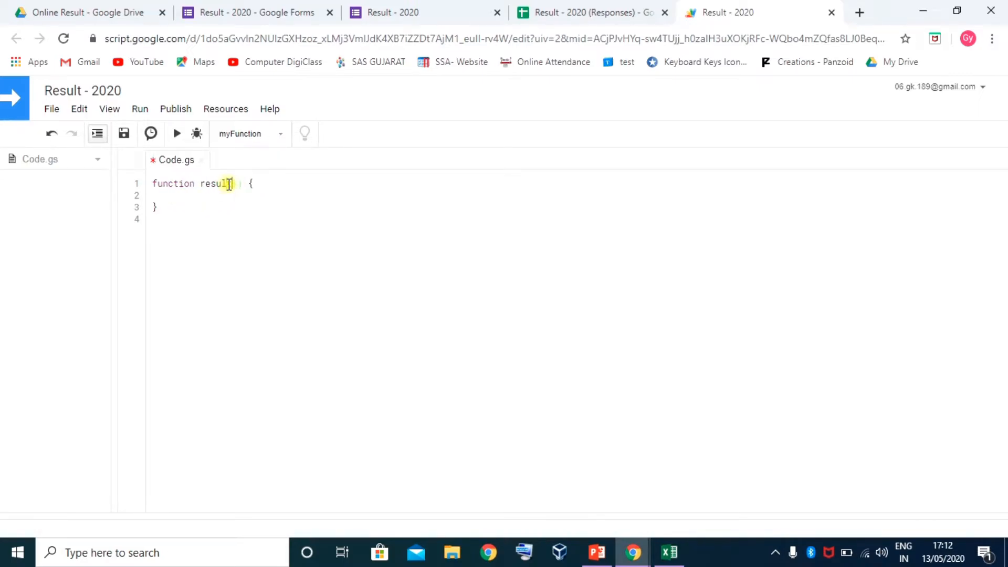
pyautogui.click(243, 204)
pyautogui.click(248, 192)
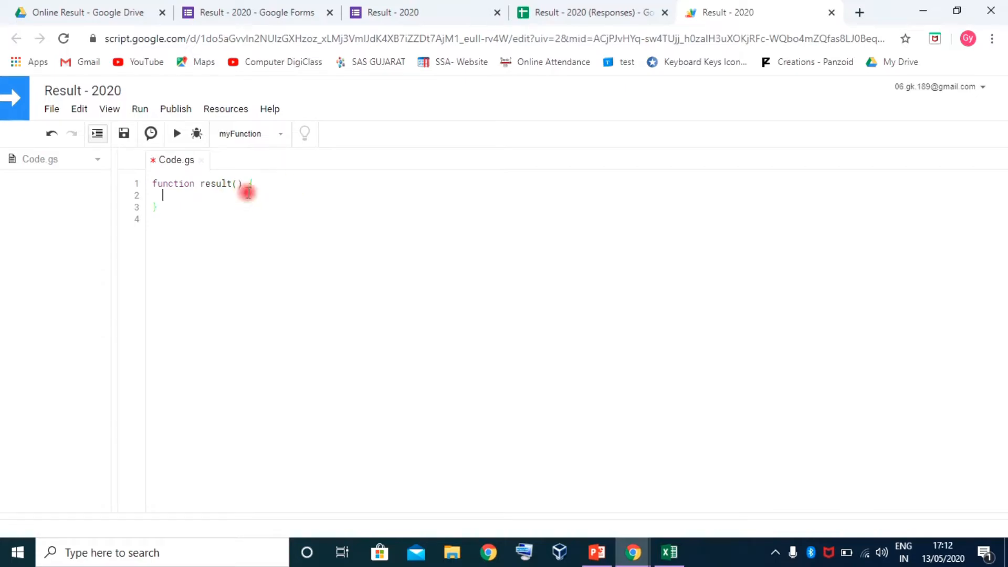
pyautogui.click(125, 135)
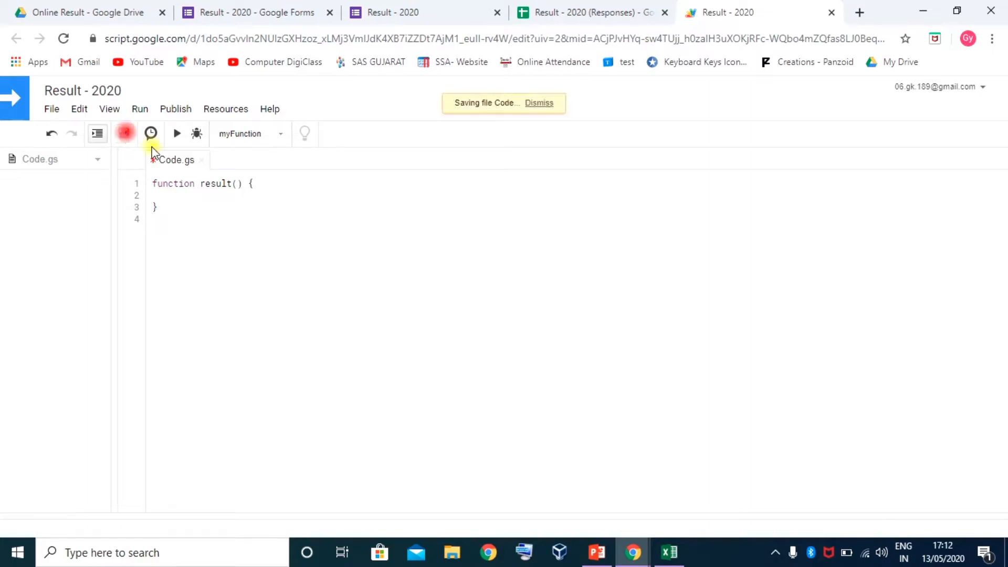
pyautogui.click(279, 133)
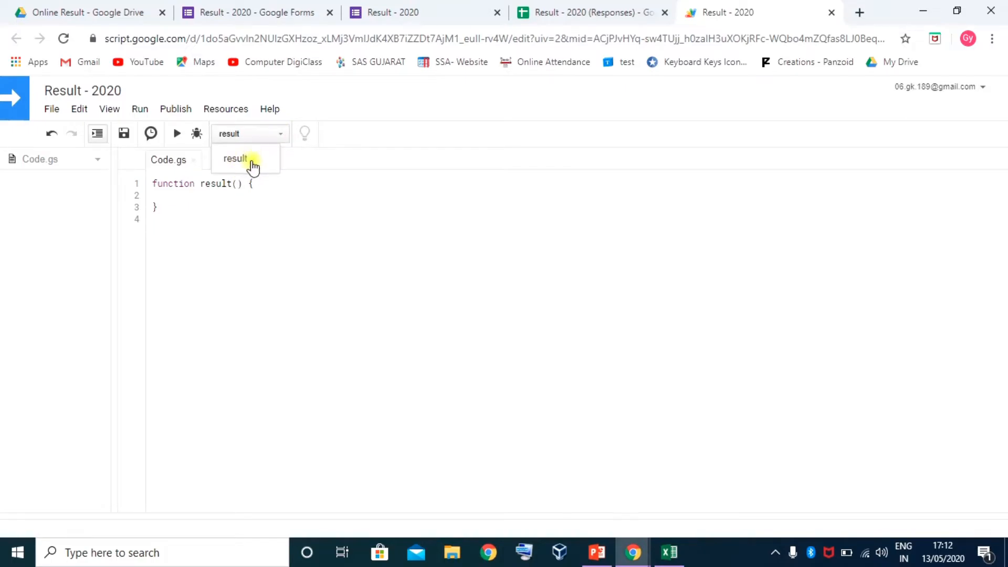
pyautogui.click(252, 163)
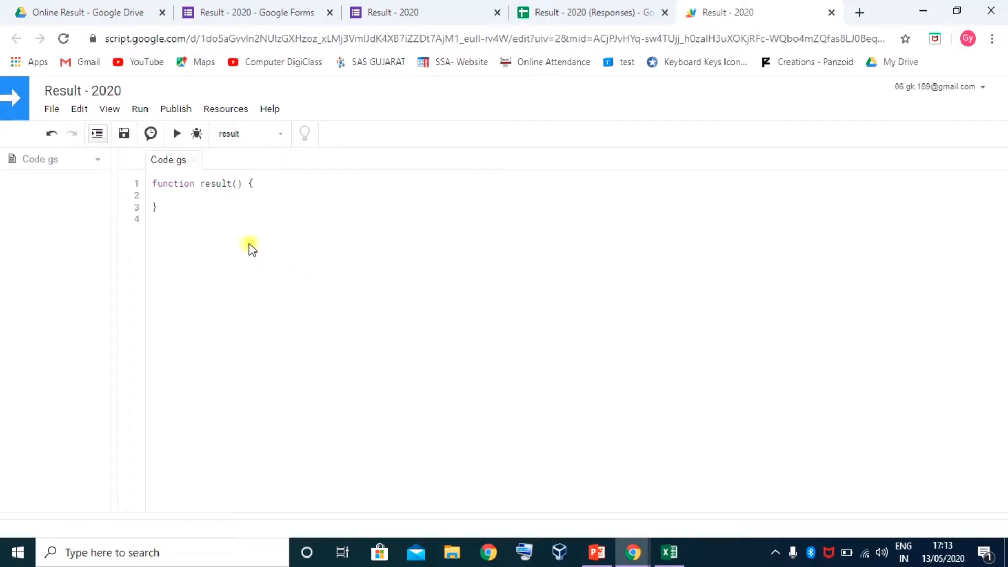
# Add an empty line after the opening brace of result() and bring up the Notepad result script
pyautogui.moveTo(152, 183); pyautogui.dragTo(243, 183)
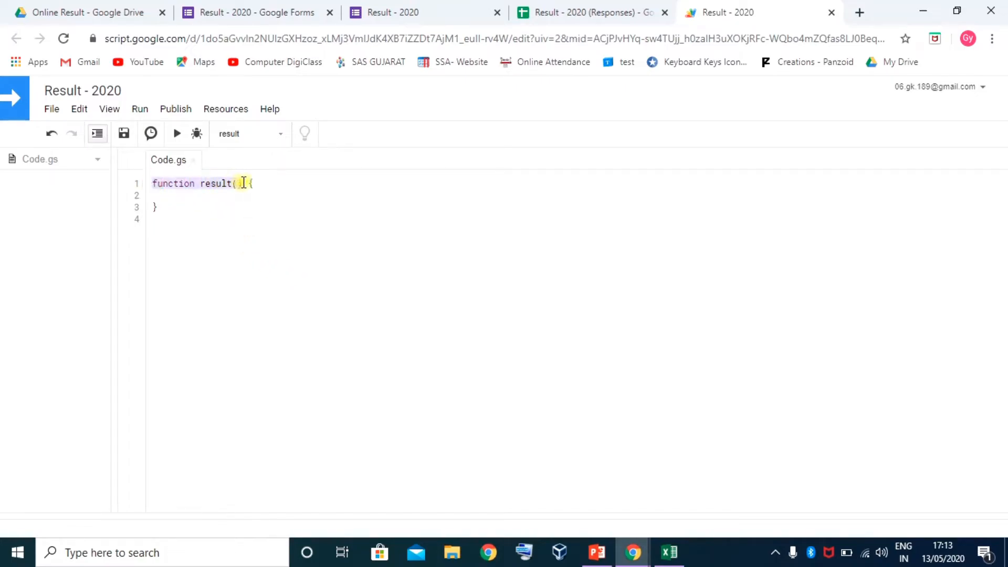
pyautogui.click(227, 186)
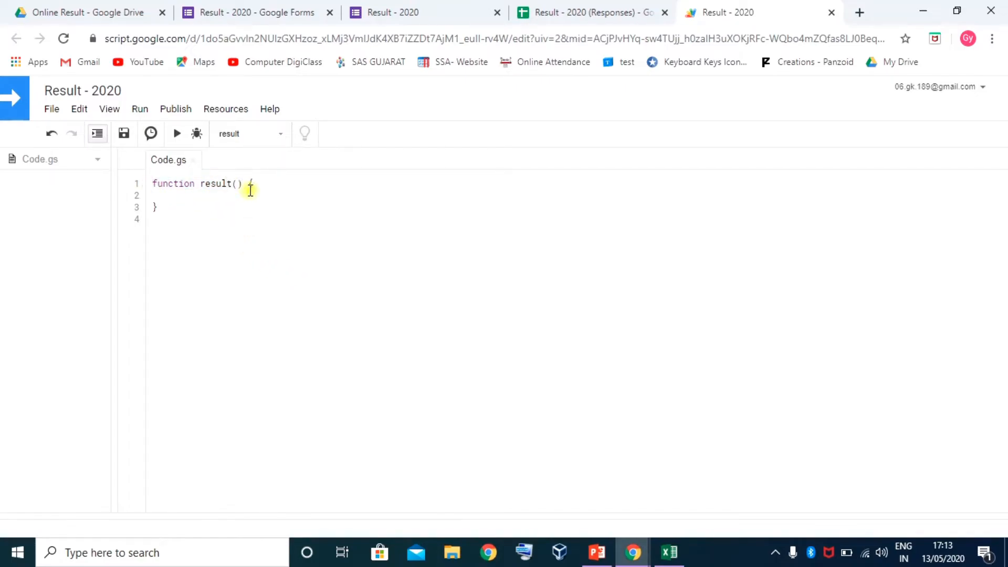
pyautogui.click(266, 185)
pyautogui.press('Return')
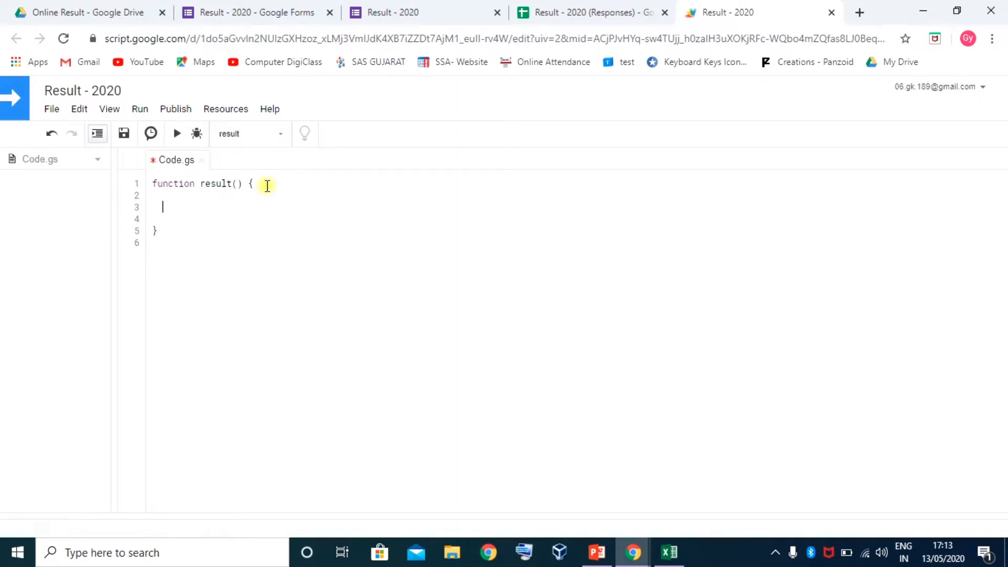
pyautogui.click(500, 475)
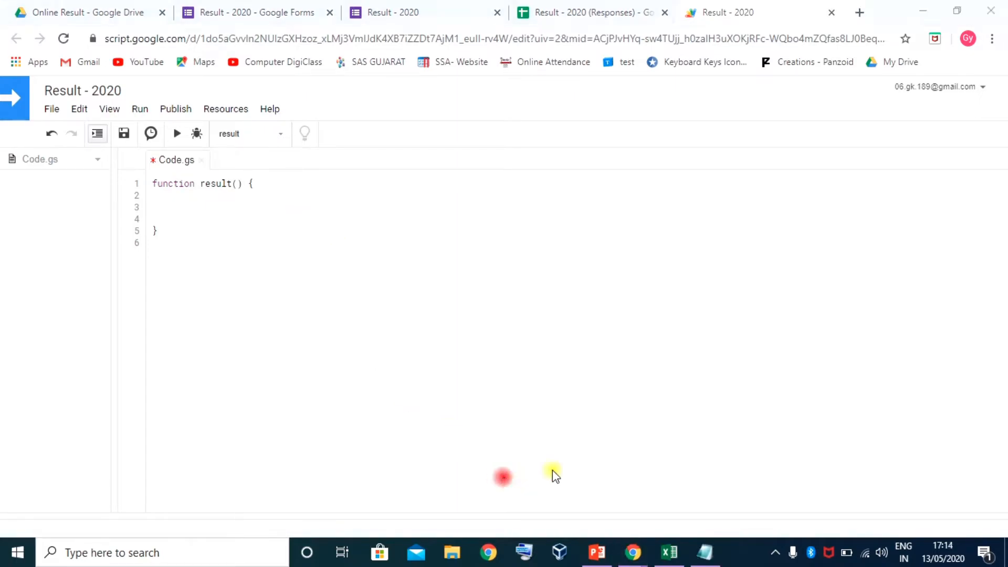
pyautogui.click(164, 204)
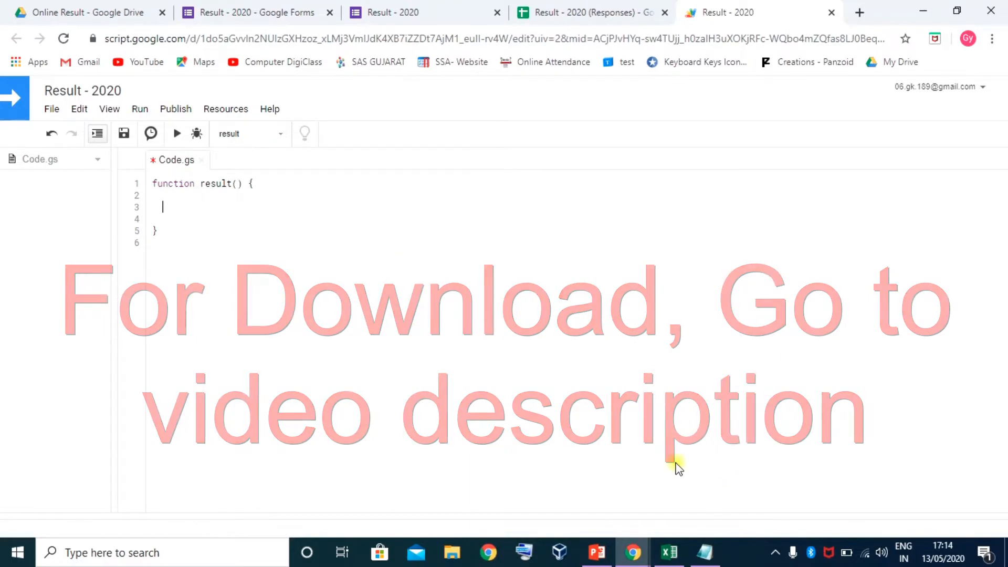
pyautogui.click(717, 549)
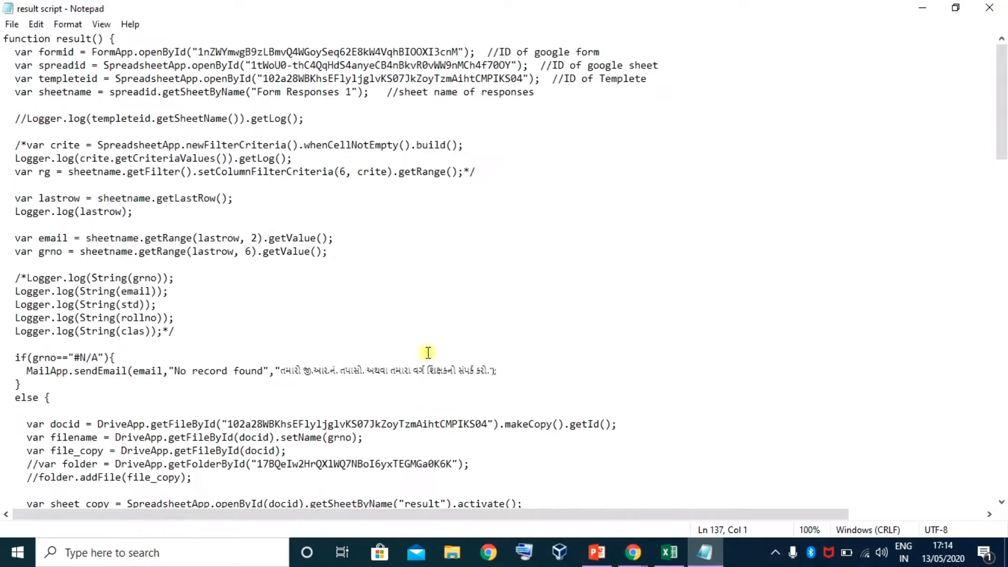
# Look over the result script in Notepad and select all of its text
pyautogui.scroll(-20, 218, 255)
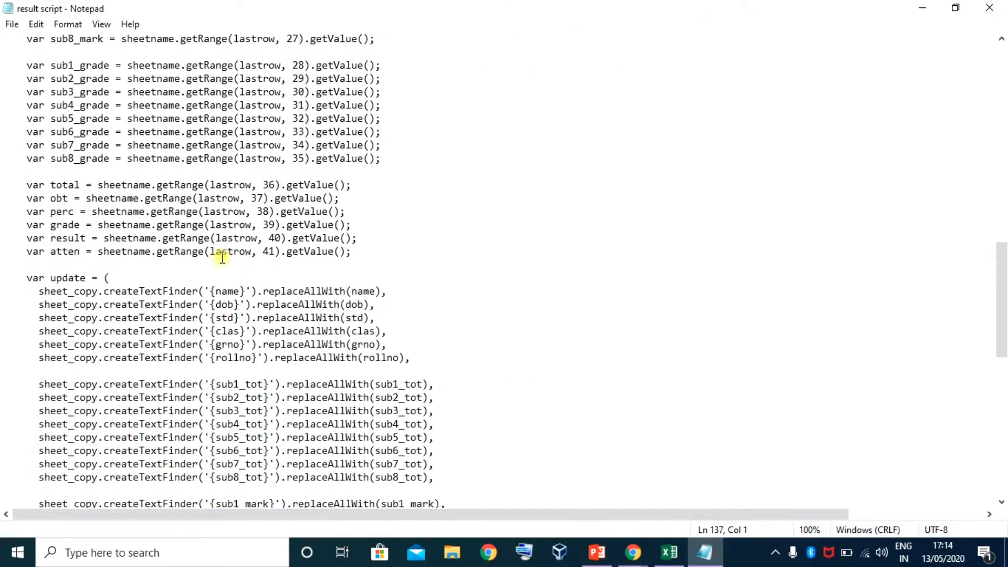
pyautogui.scroll(20, 258, 268)
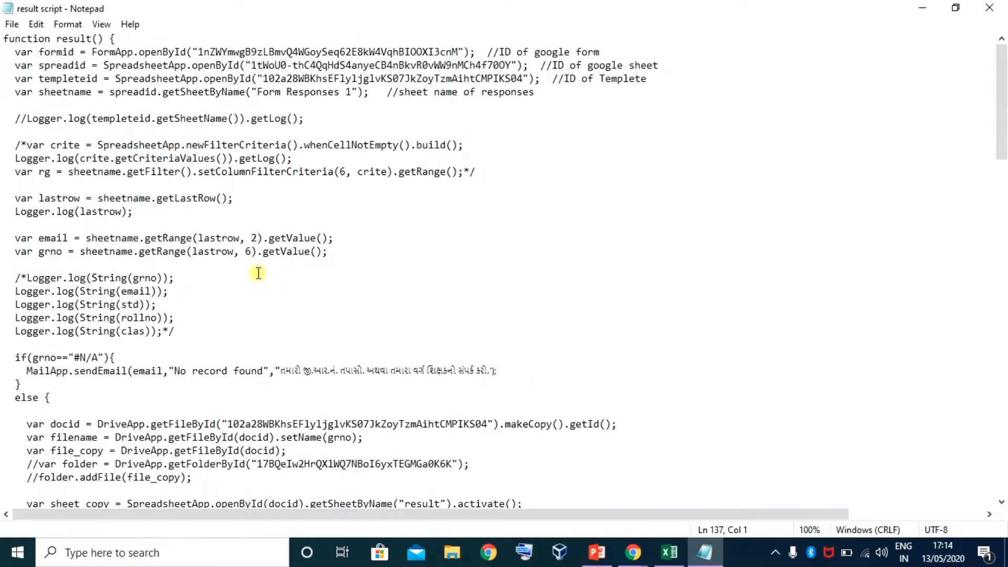
pyautogui.hotkey('ctrl', 'a')
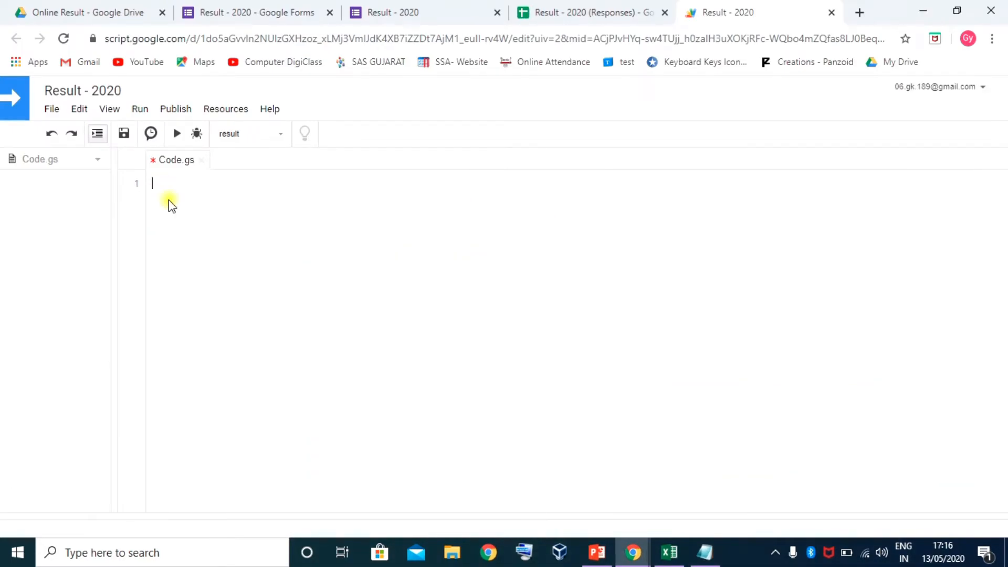
# Paste the full result script into the empty Code.gs
pyautogui.hotkey('ctrl', 'v')
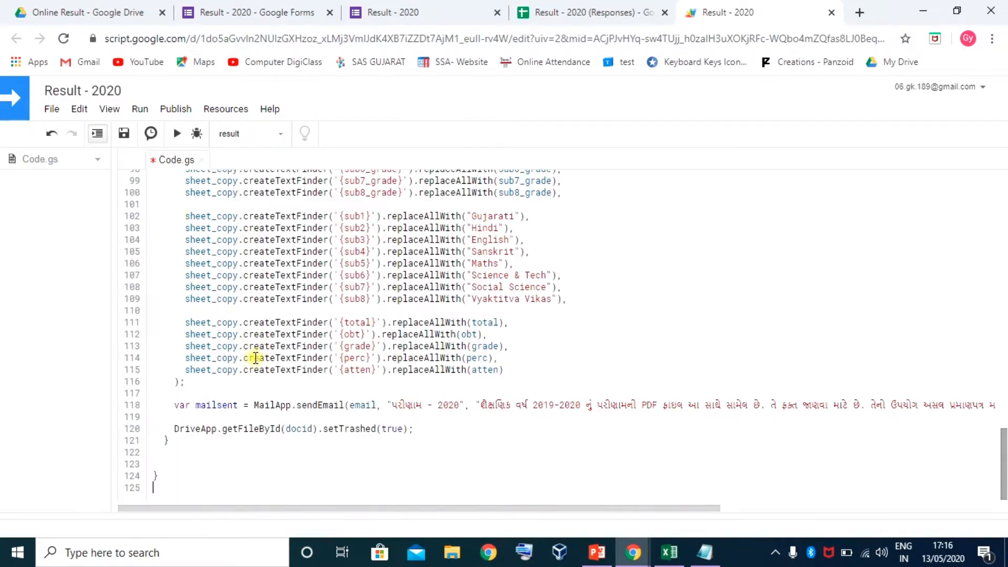
pyautogui.scroll(20, 254, 357)
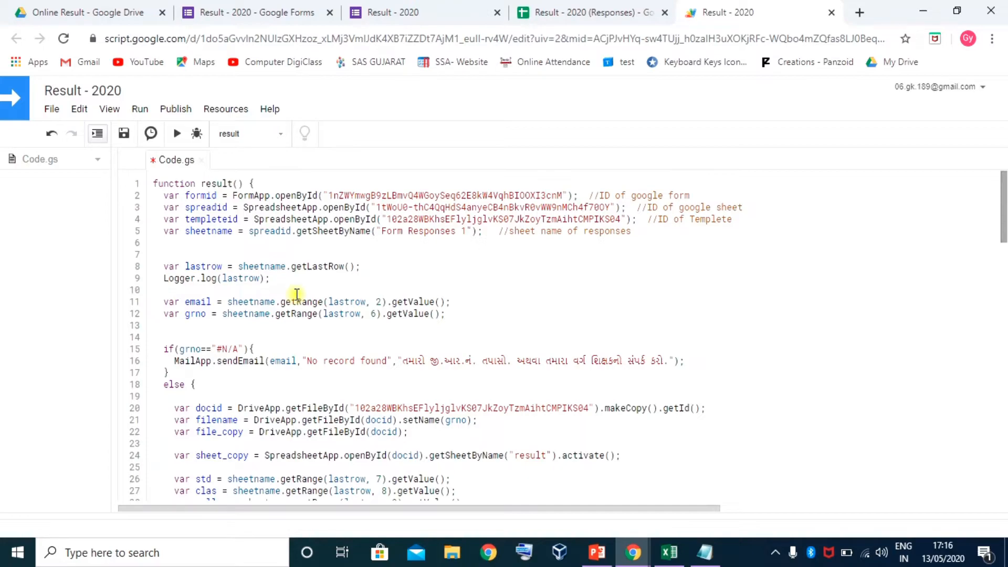
pyautogui.click(110, 110)
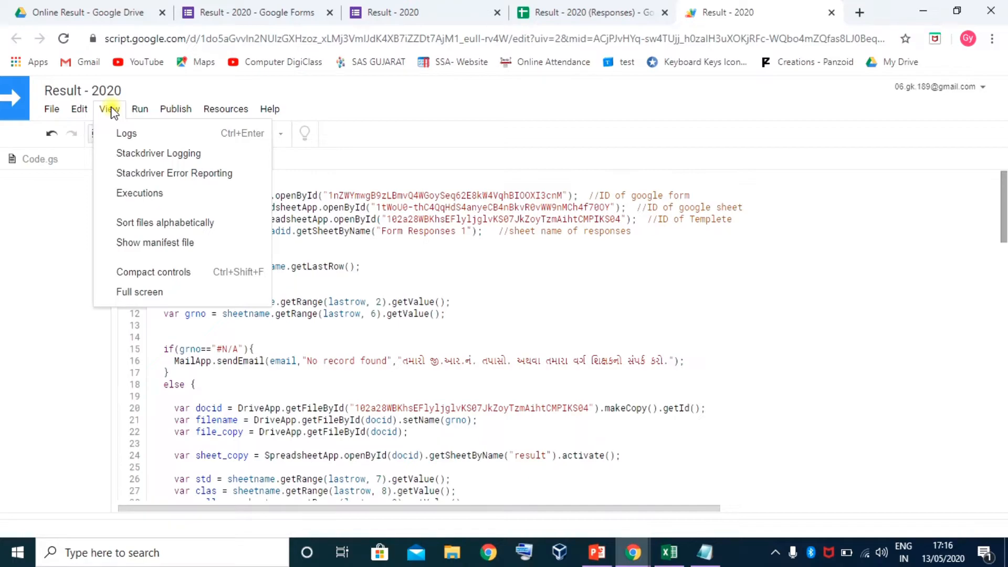
pyautogui.moveTo(59, 110)
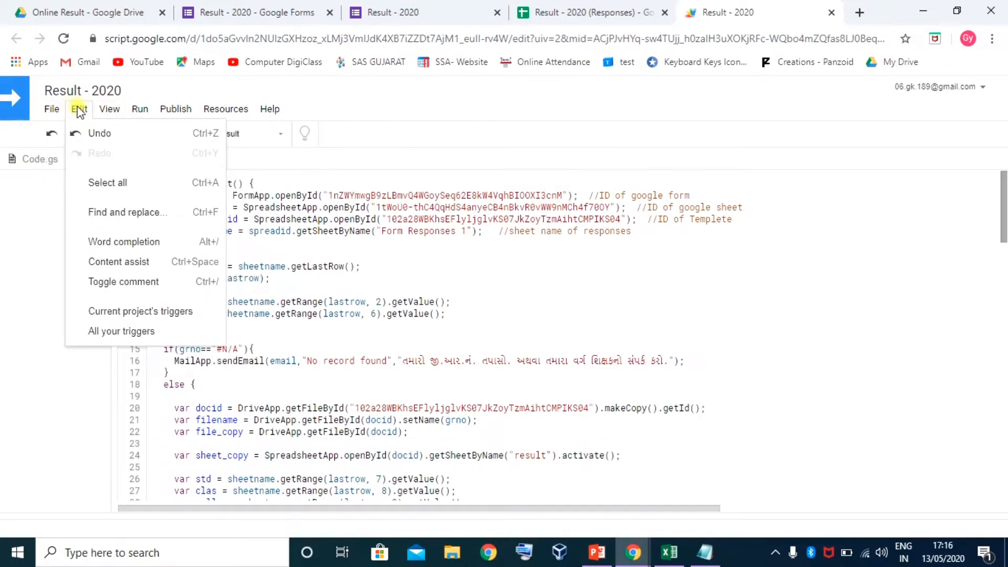
pyautogui.moveTo(168, 114)
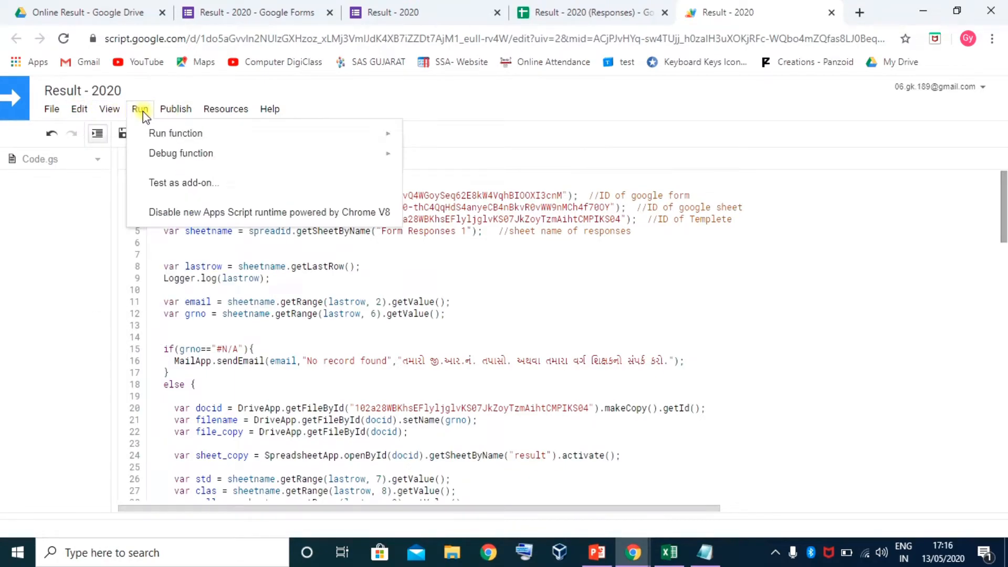
pyautogui.click(563, 275)
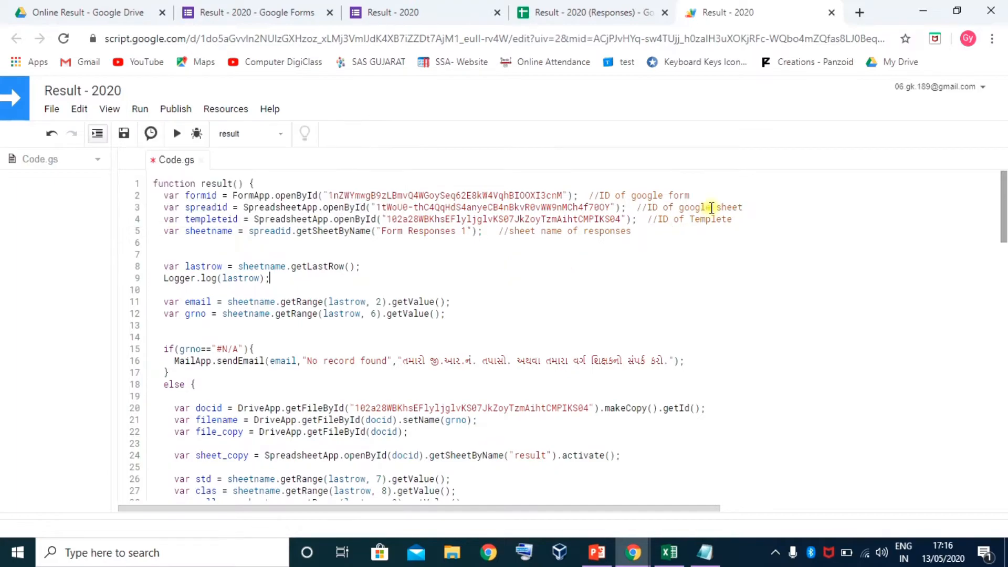
# Insert blank lines after the form ID, spreadsheet ID and template ID lines
pyautogui.click(708, 198)
pyautogui.press('Return')
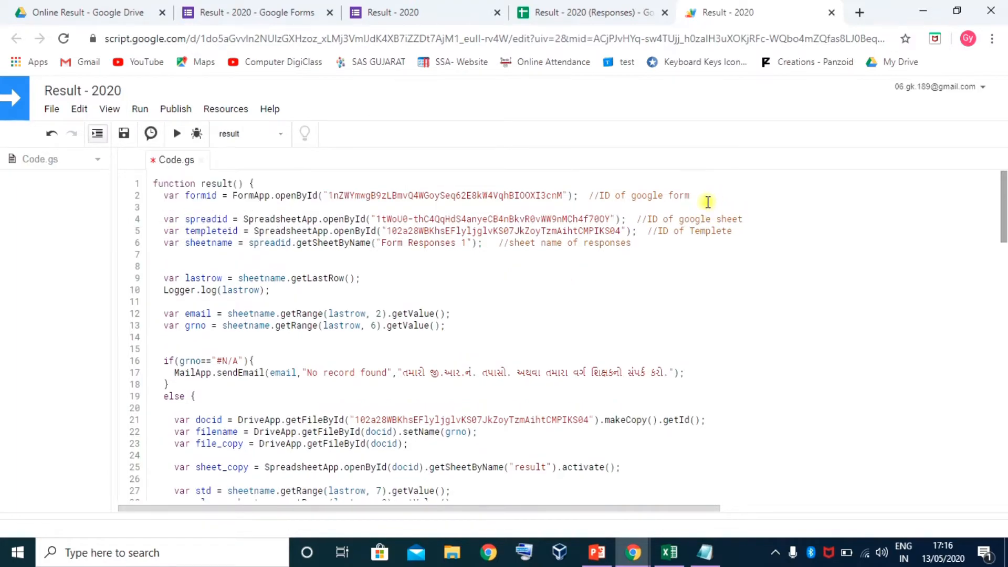
pyautogui.click(773, 221)
pyautogui.press('Return')
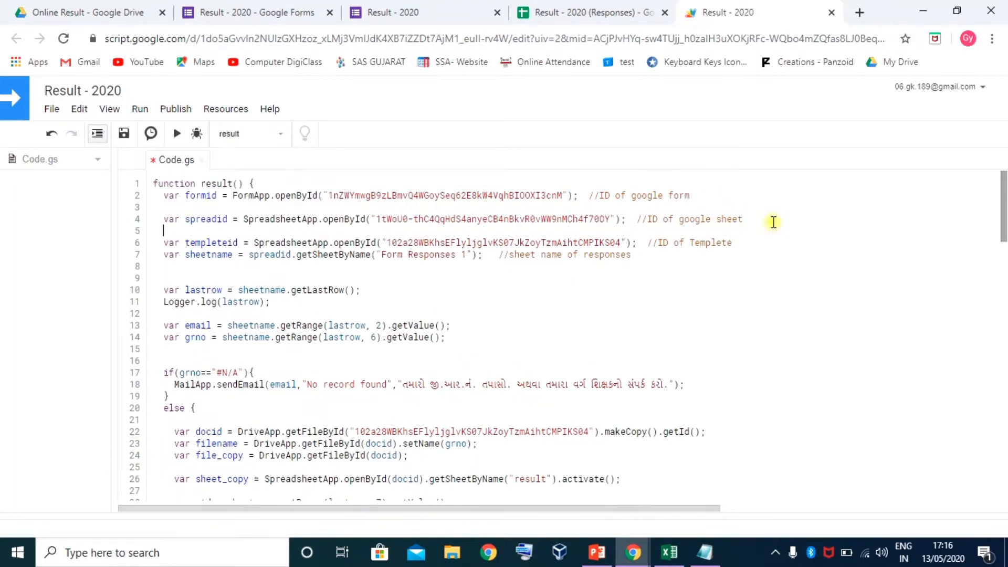
pyautogui.click(770, 243)
pyautogui.press('Return')
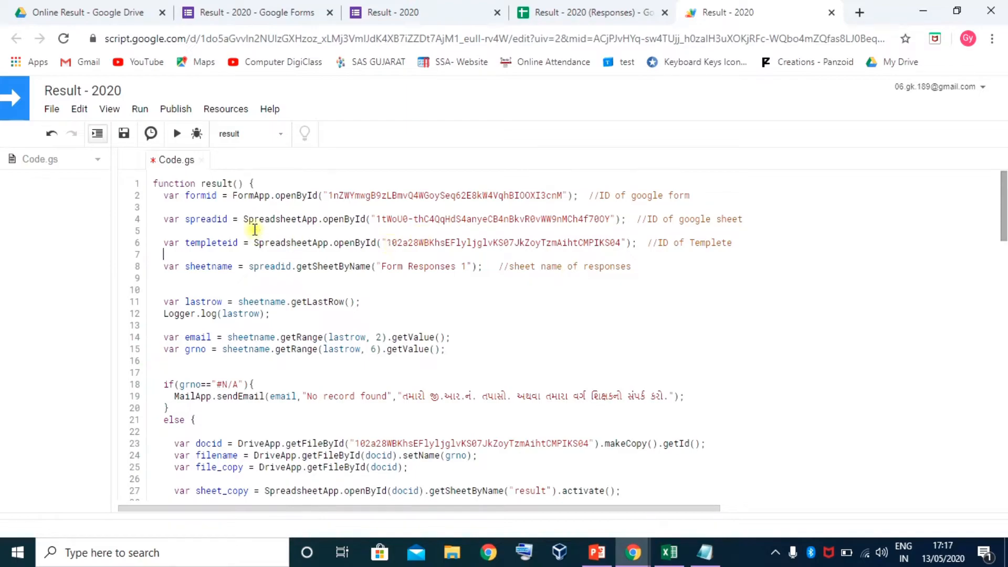
# Select the old form ID on line 2 and go to the Result - 2020 form editor
pyautogui.moveTo(186, 195); pyautogui.dragTo(217, 195)
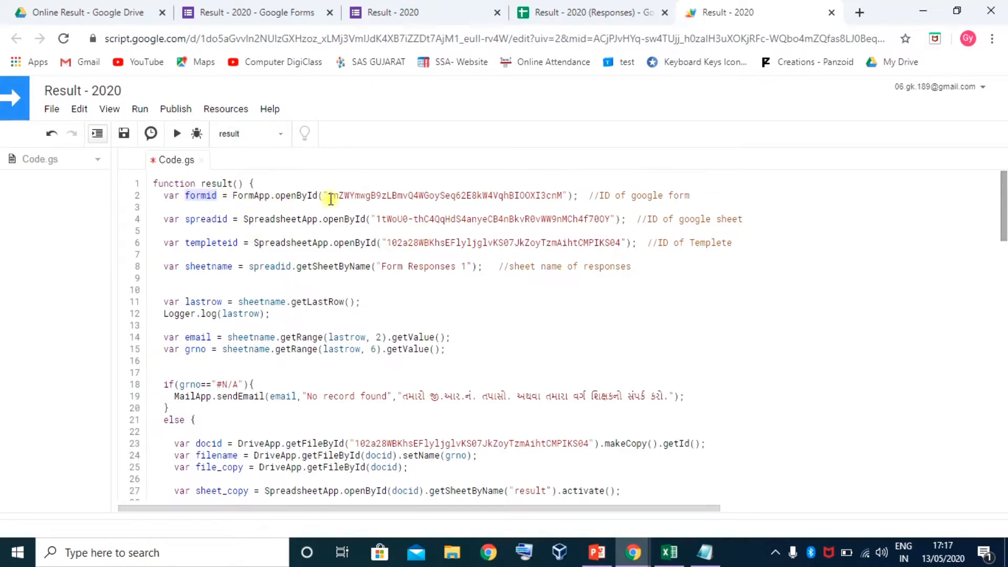
pyautogui.moveTo(328, 194); pyautogui.dragTo(562, 195)
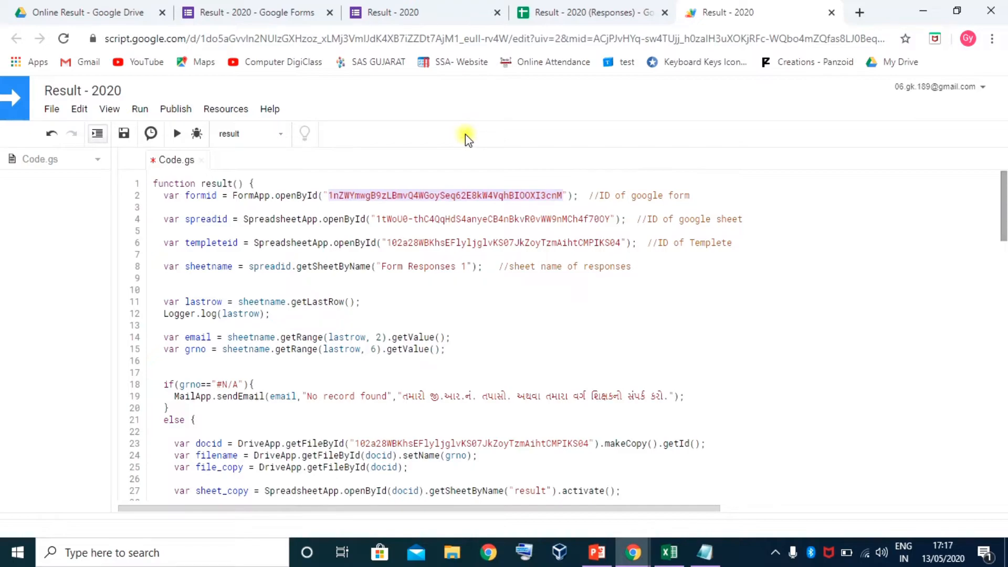
pyautogui.click(258, 12)
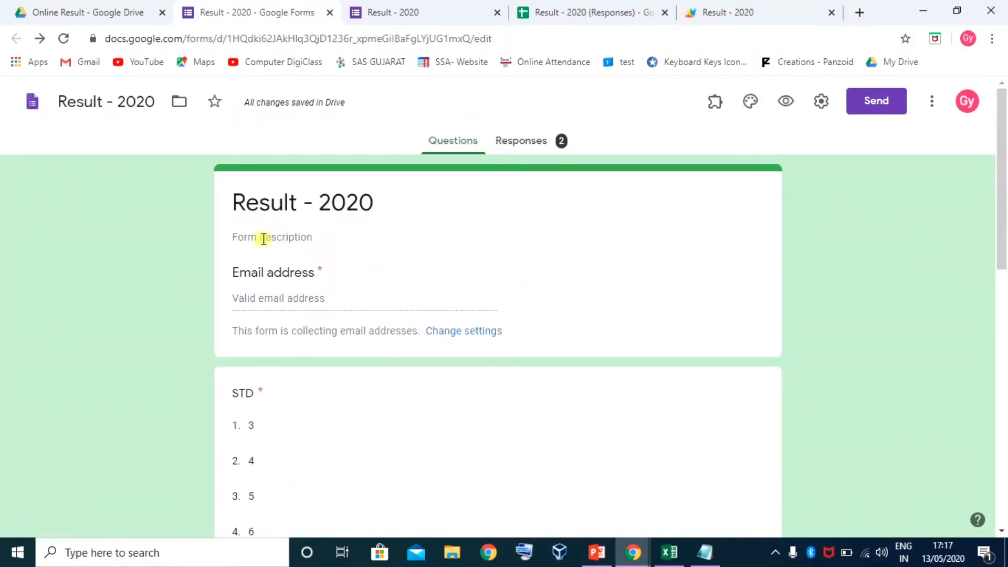
# Paste the Result - 2020 form's address over the old line-2 ID and remove its trailing /edit
pyautogui.click(498, 38)
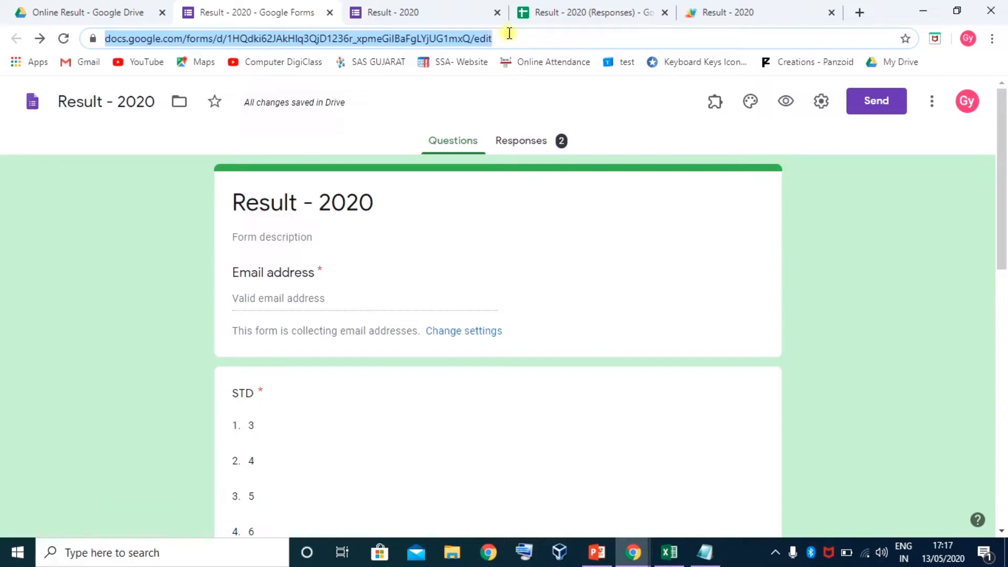
pyautogui.click(721, 14)
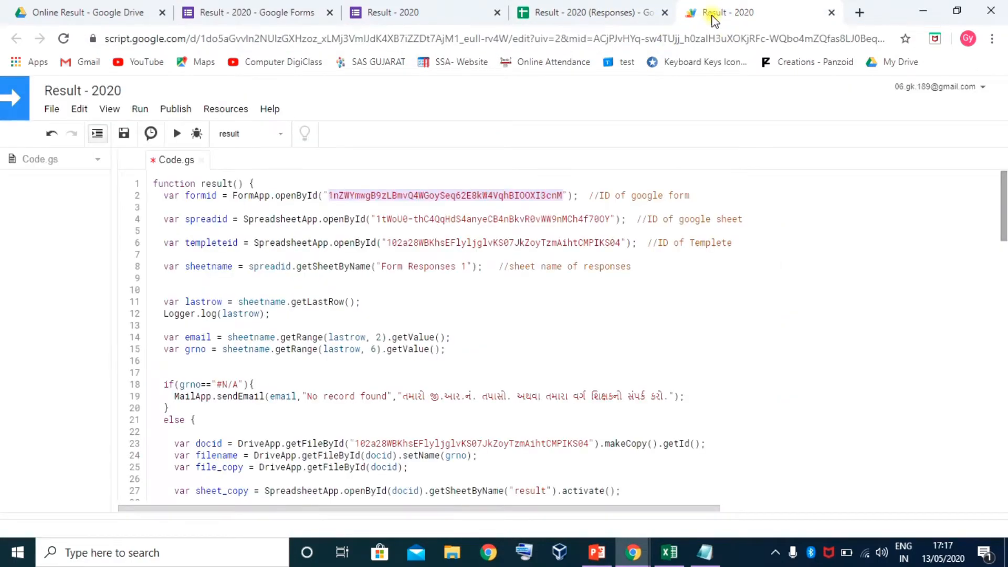
pyautogui.click(329, 195)
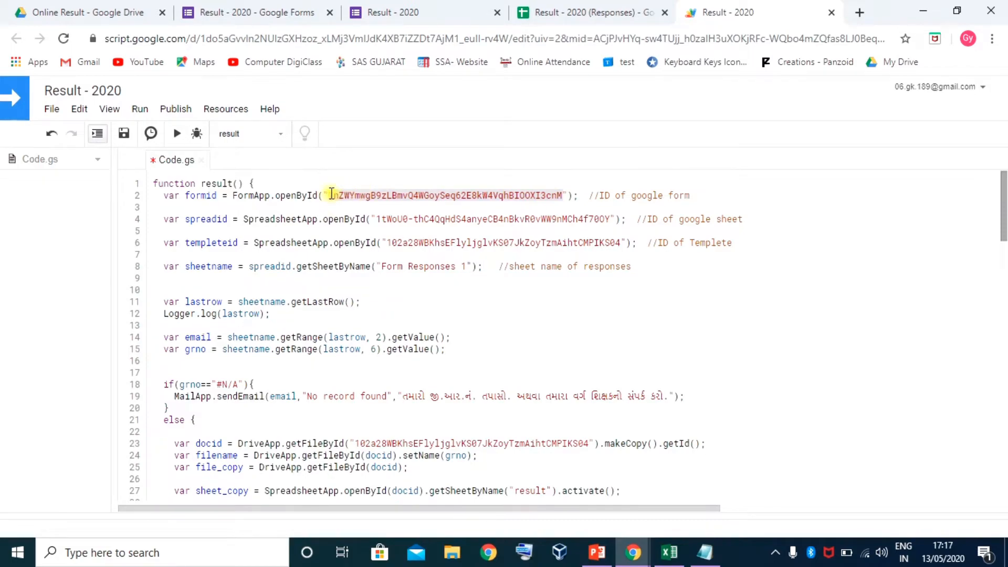
pyautogui.moveTo(329, 195); pyautogui.dragTo(566, 194)
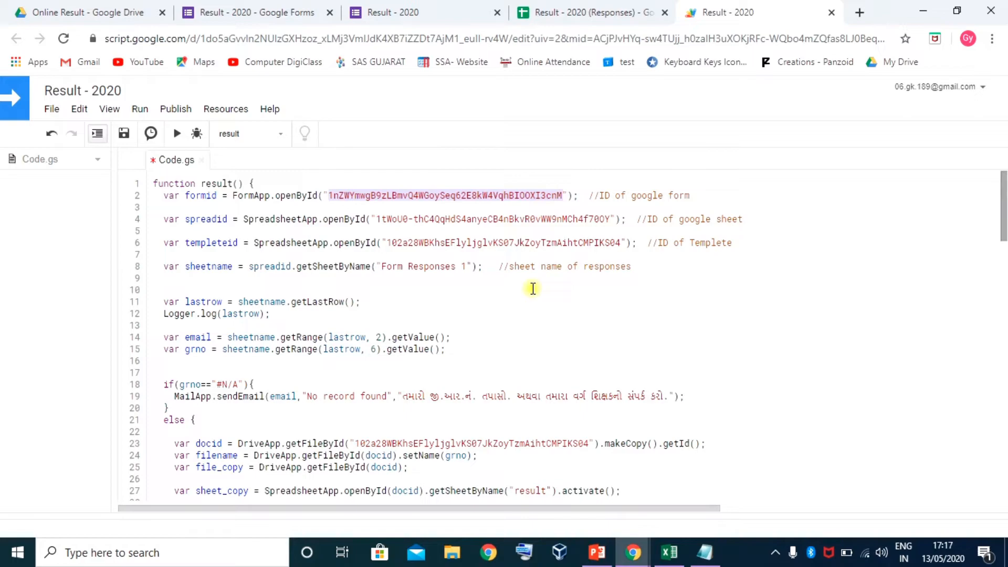
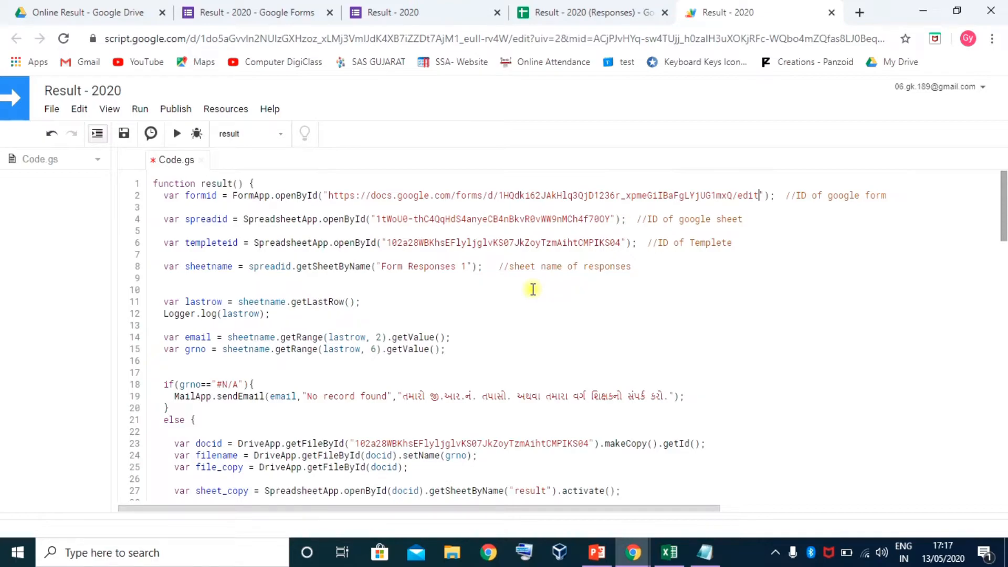
pyautogui.click(737, 194)
pyautogui.moveTo(736, 194); pyautogui.dragTo(759, 195)
pyautogui.press('BackSpace')
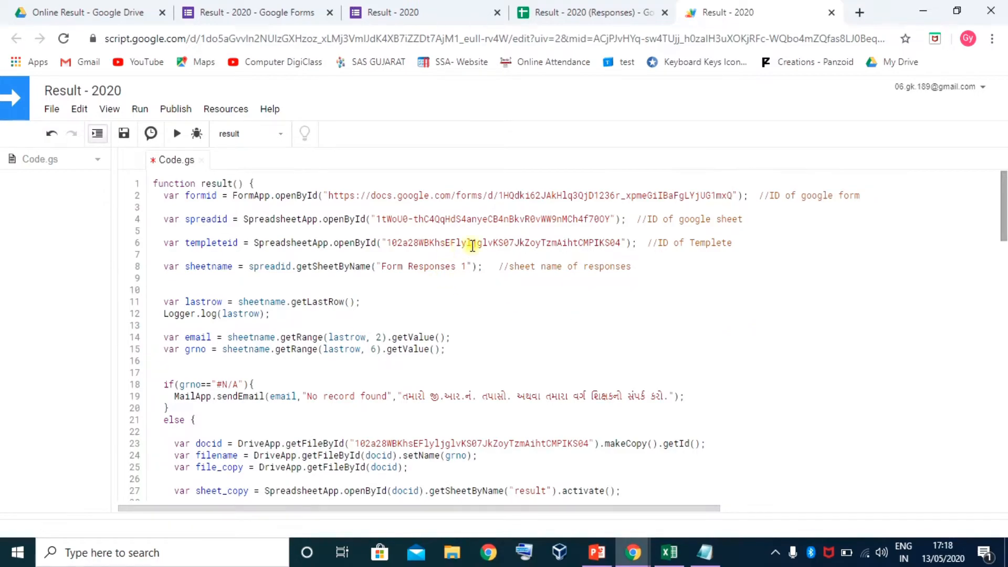
pyautogui.click(492, 195)
pyautogui.moveTo(493, 195); pyautogui.dragTo(331, 196)
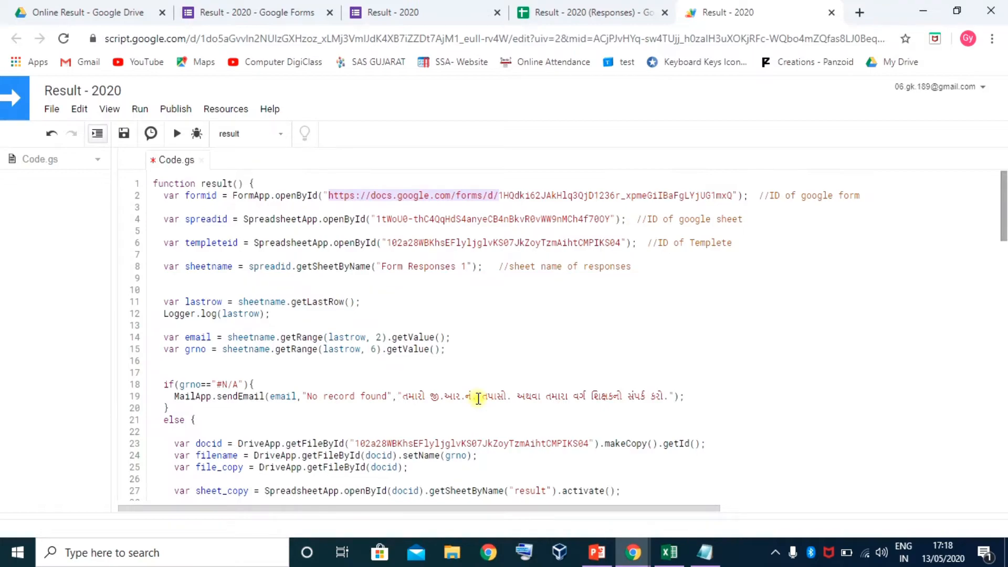
pyautogui.hotkey('ctrl', '+')
pyautogui.hotkey('ctrl', '+')
pyautogui.hotkey('ctrl', '+')
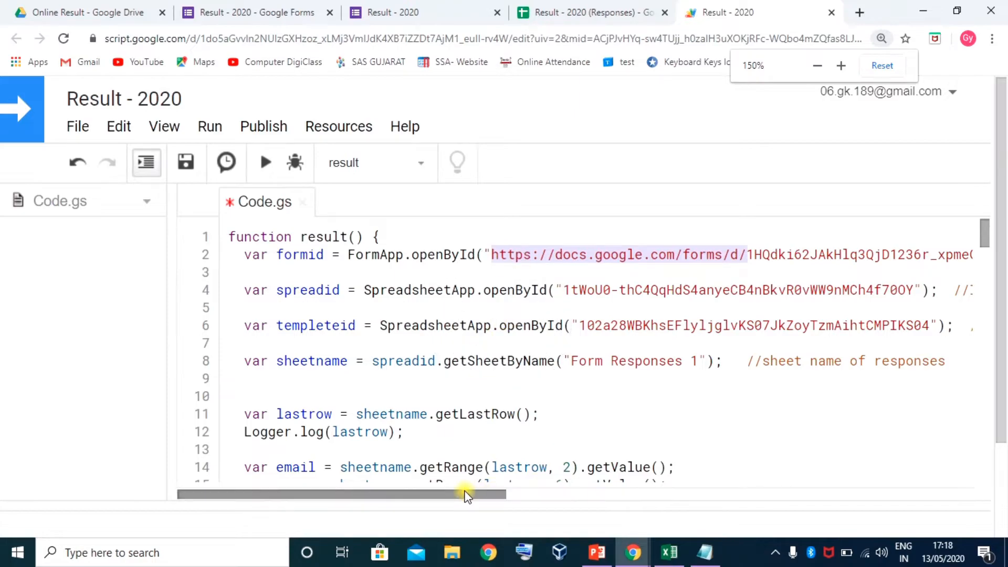
pyautogui.moveTo(466, 494); pyautogui.dragTo(553, 494)
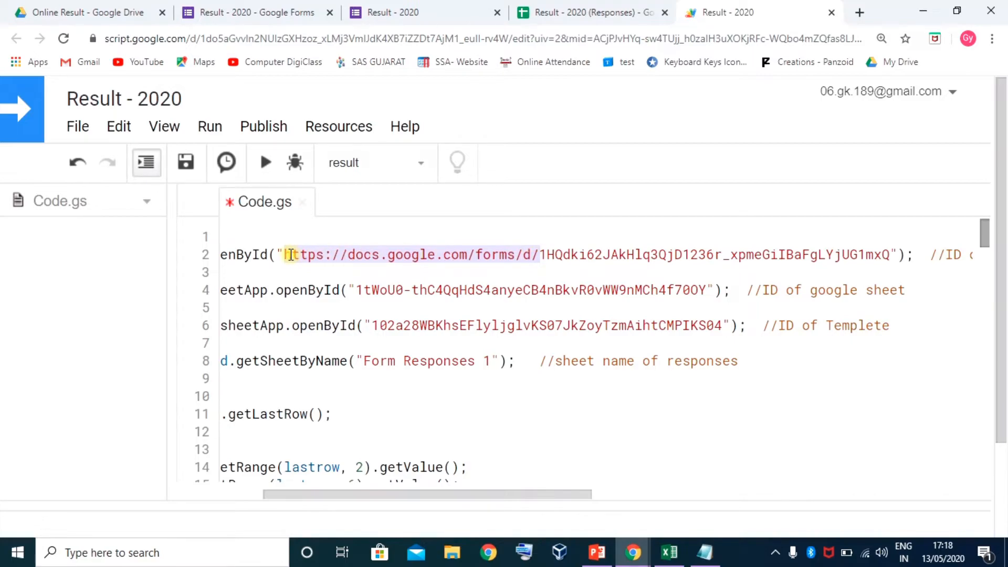
pyautogui.press('BackSpace')
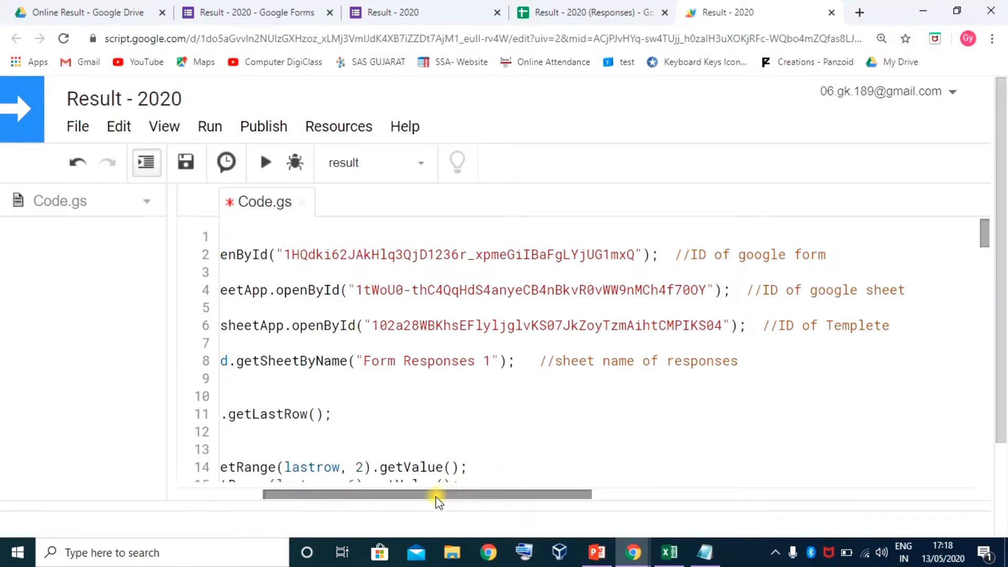
pyautogui.moveTo(435, 496); pyautogui.dragTo(314, 447)
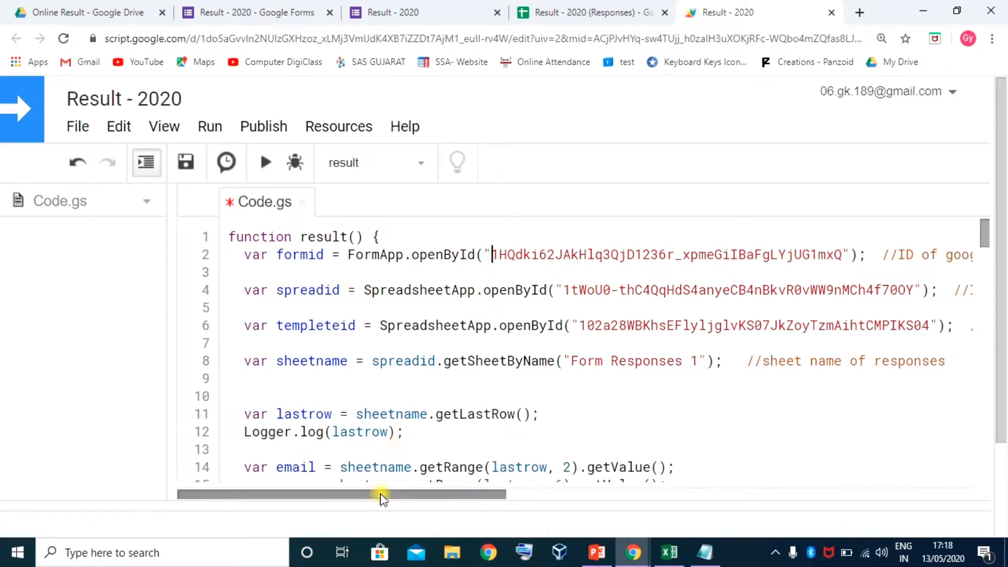
pyautogui.moveTo(353, 497); pyautogui.dragTo(442, 497)
pyautogui.moveTo(357, 288); pyautogui.dragTo(709, 291)
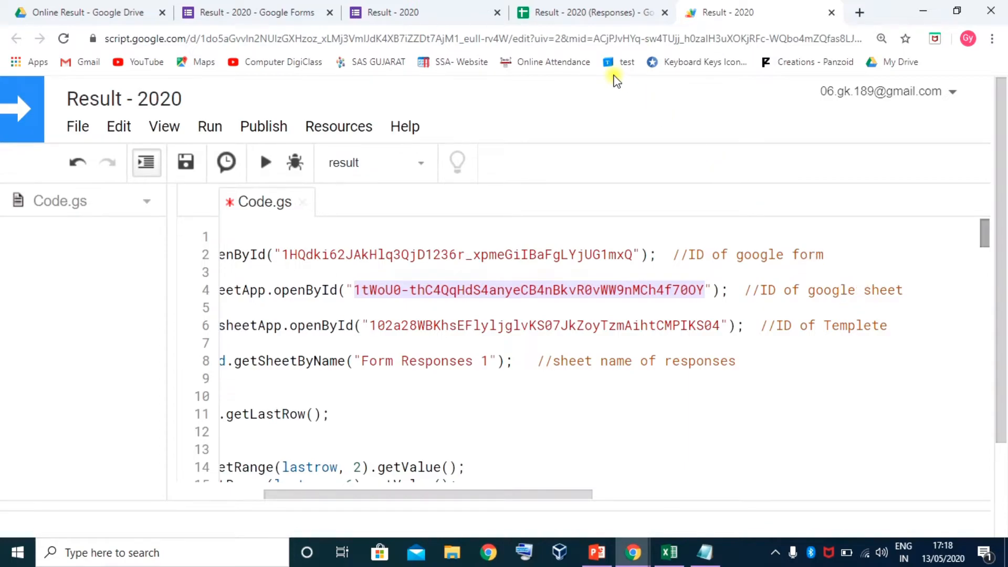
pyautogui.click(575, 13)
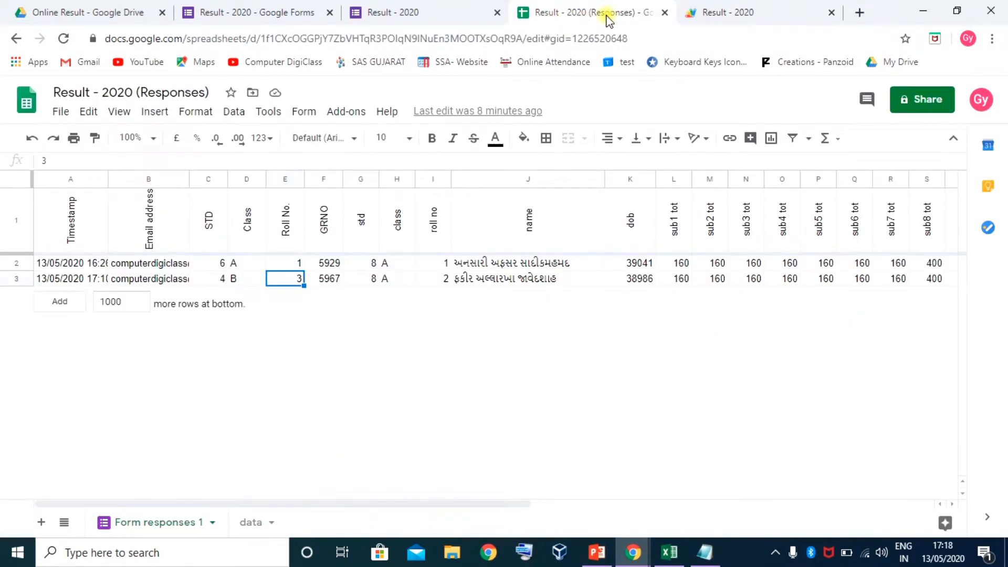
# Paste the Responses spreadsheet's address over the old line-4 sheet ID and delete the /edit#gid suffix
pyautogui.click(651, 39)
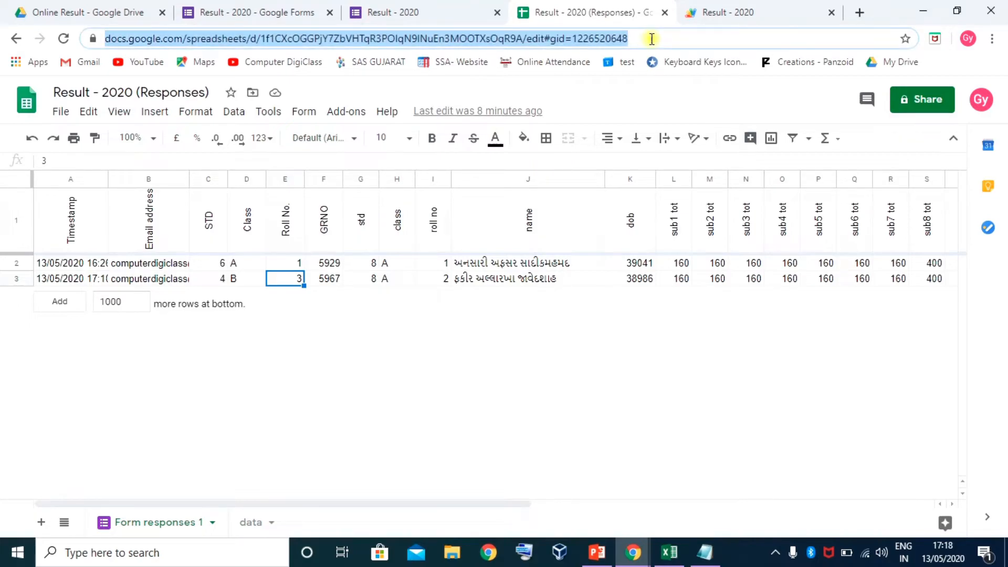
pyautogui.click(709, 12)
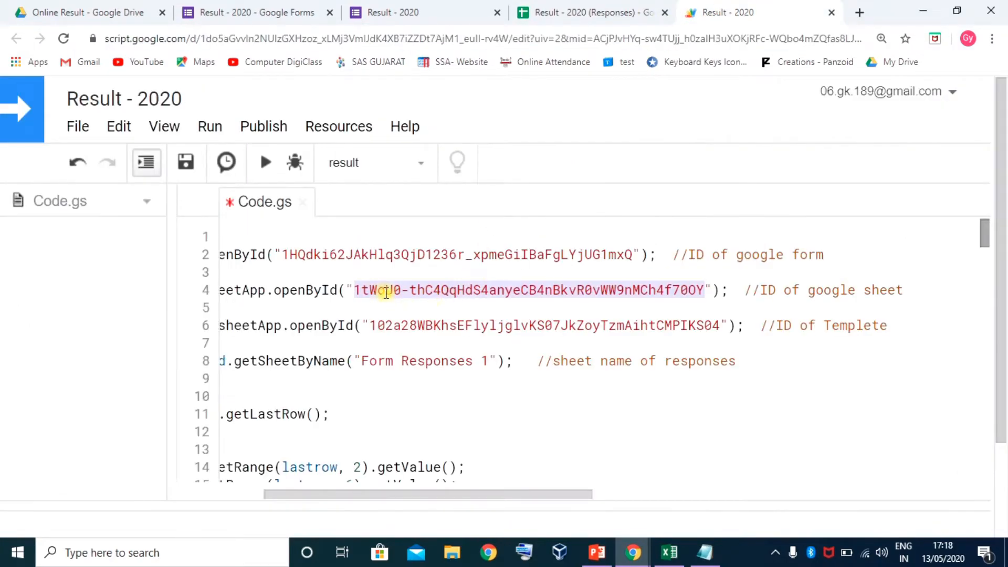
pyautogui.moveTo(354, 290); pyautogui.dragTo(704, 289)
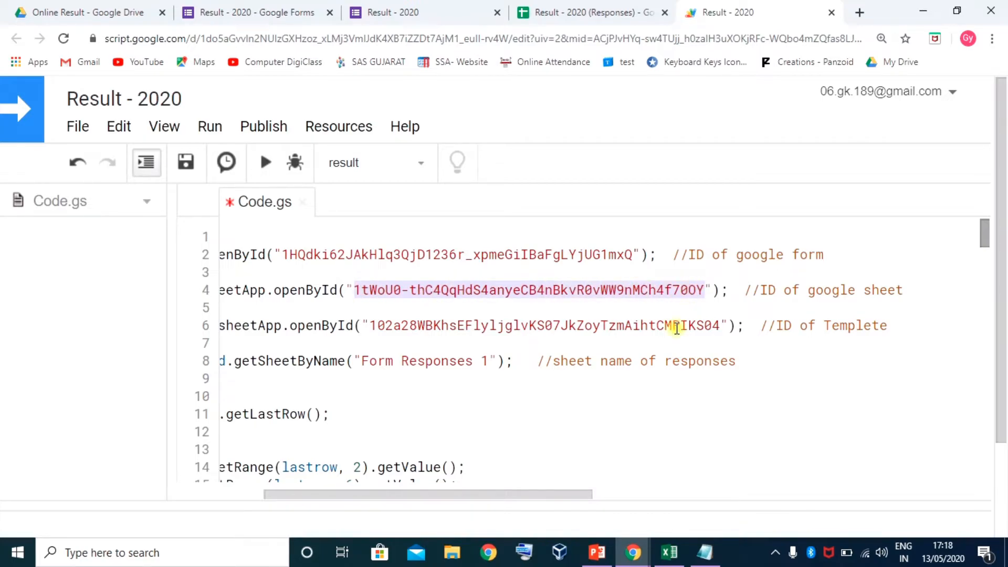
pyautogui.hotkey('ctrl', 'v')
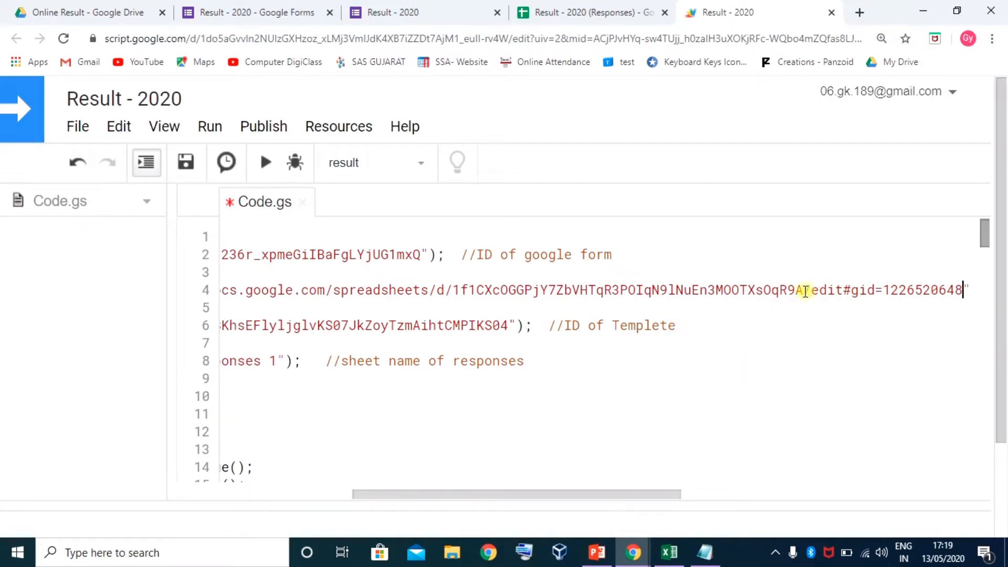
pyautogui.moveTo(816, 290); pyautogui.dragTo(960, 285)
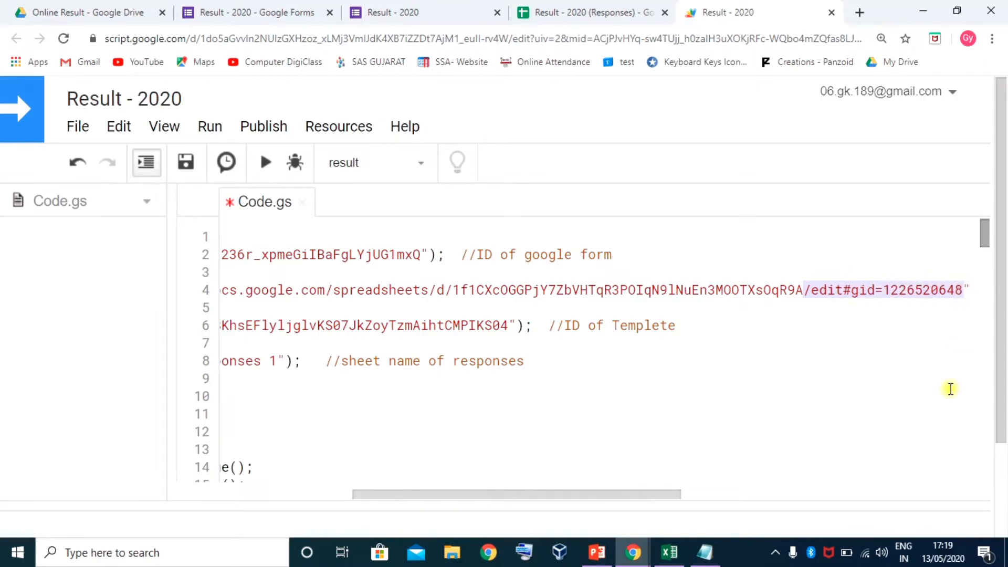
pyautogui.press('BackSpace')
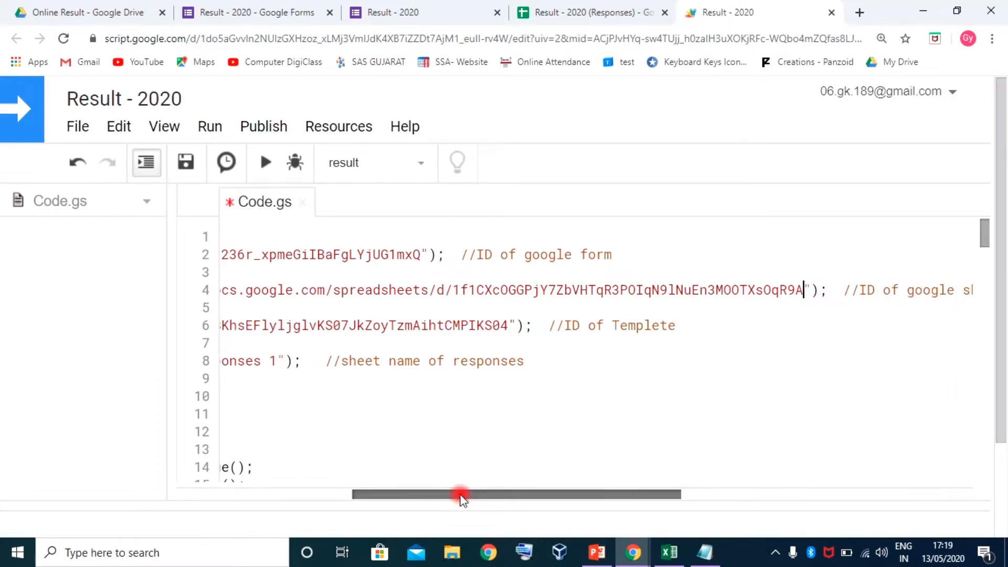
# Delete the address prefix so the spreadid line keeps only the sheet ID
pyautogui.moveTo(459, 494); pyautogui.dragTo(410, 498)
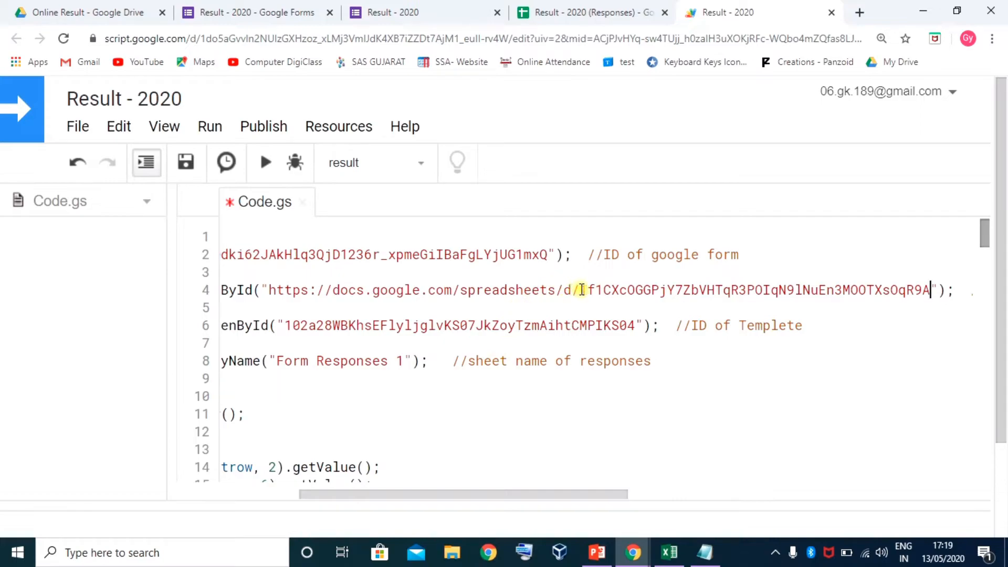
pyautogui.moveTo(579, 290); pyautogui.dragTo(281, 292)
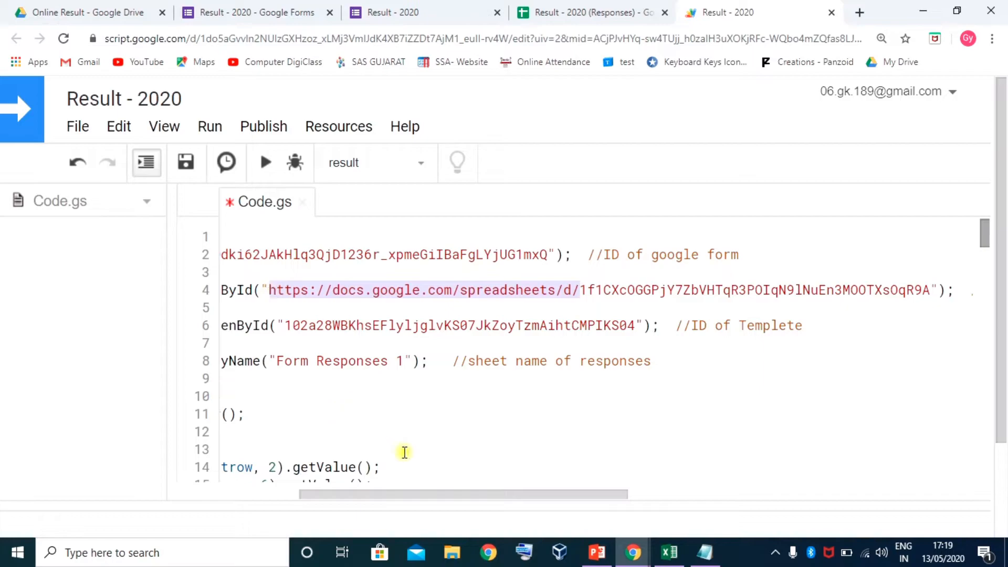
pyautogui.press('BackSpace')
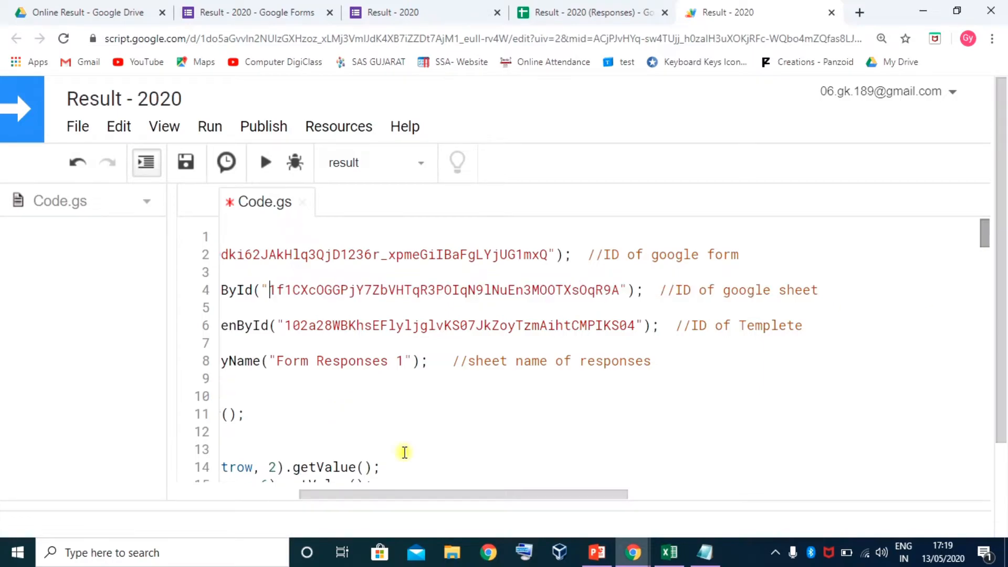
pyautogui.moveTo(417, 490); pyautogui.dragTo(288, 489)
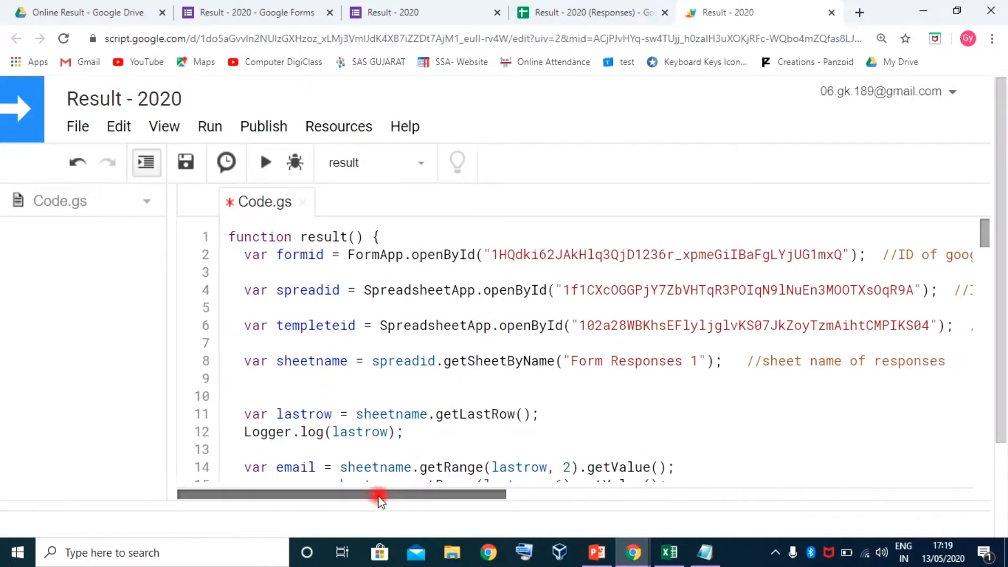
pyautogui.moveTo(378, 497)
pyautogui.mouseDown()
pyautogui.moveTo(419, 497)
pyautogui.moveTo(394, 501)
pyautogui.mouseUp()
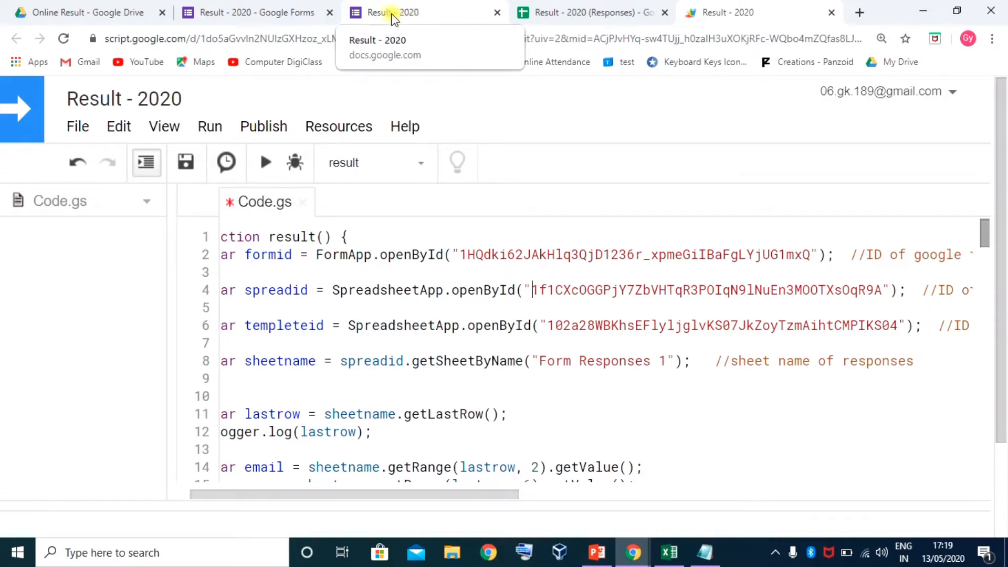
pyautogui.click(108, 12)
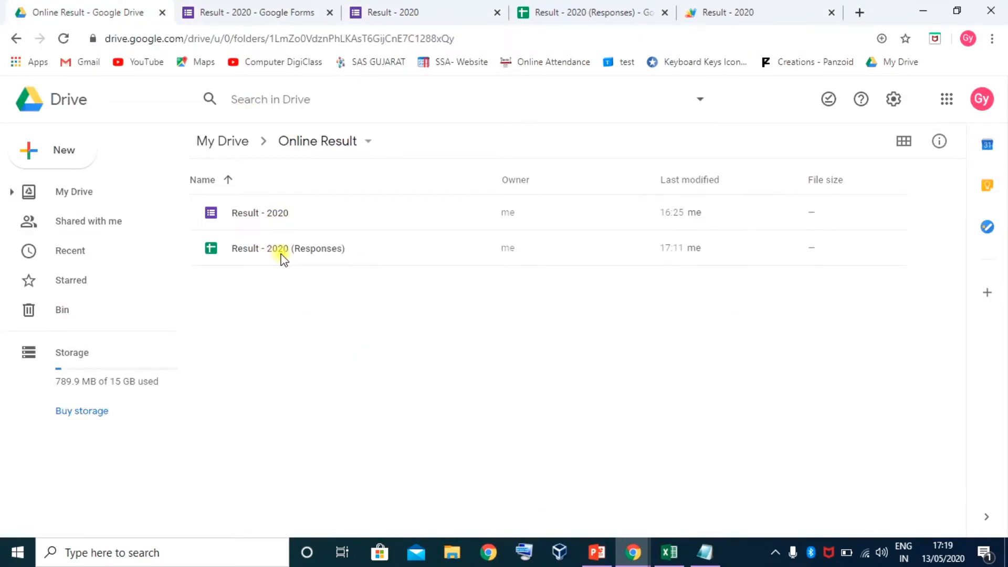
# Choose New > Google Sheets > From a template inside the Online Result folder
pyautogui.click(67, 153)
pyautogui.moveTo(74, 321)
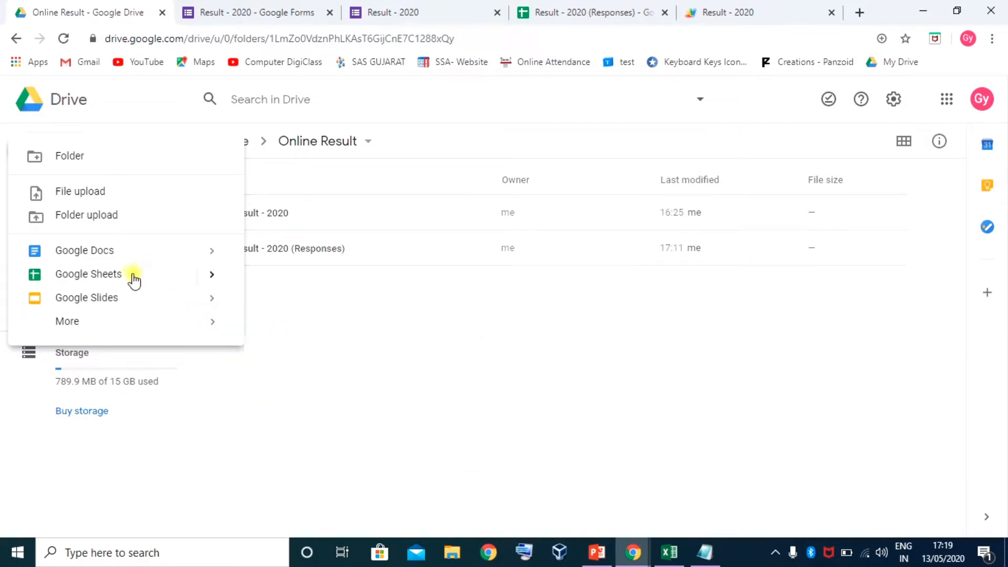
pyautogui.moveTo(210, 278)
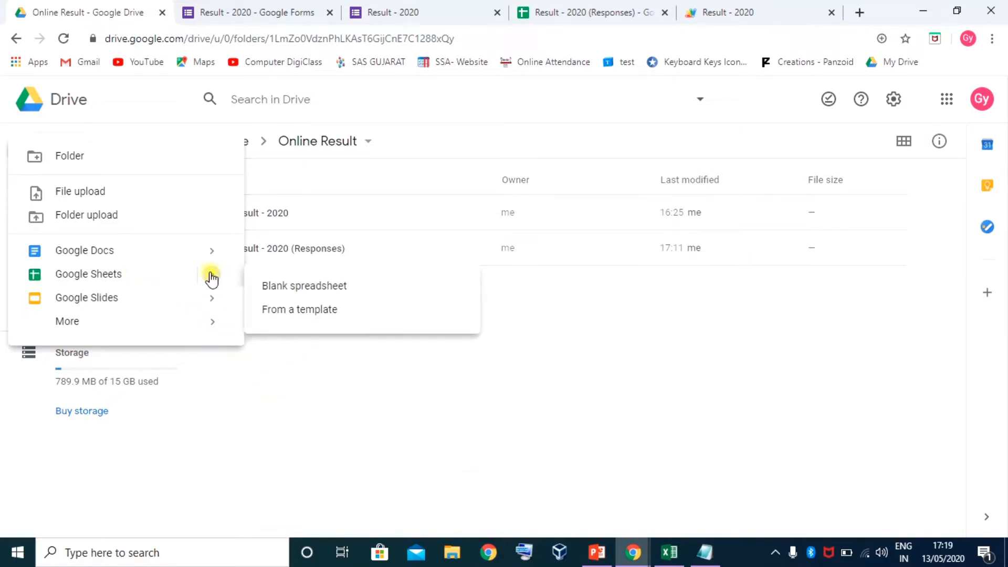
pyautogui.click(309, 314)
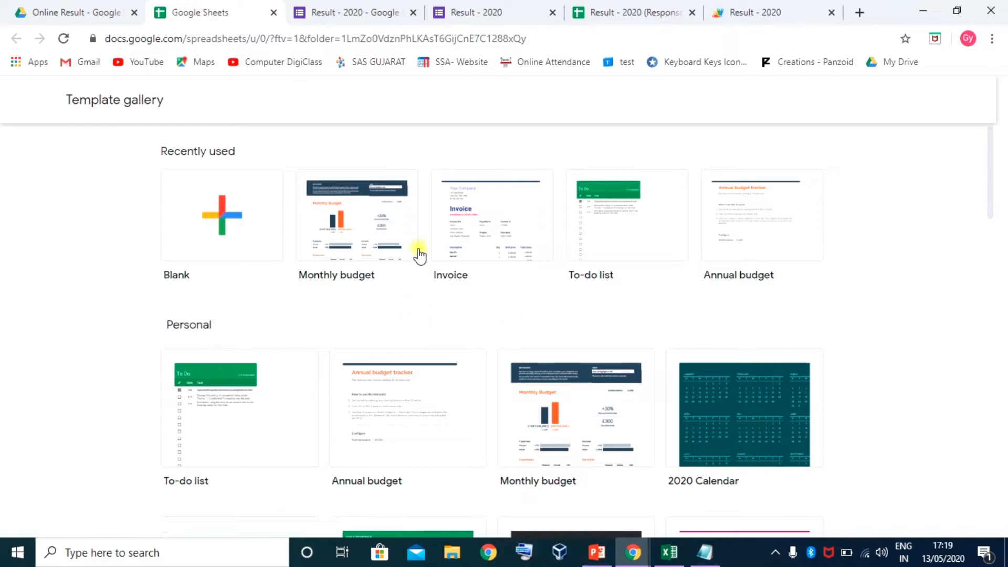
# Create a spreadsheet from the To-do list template and drag the frozen-rows bar to the top
pyautogui.click(629, 266)
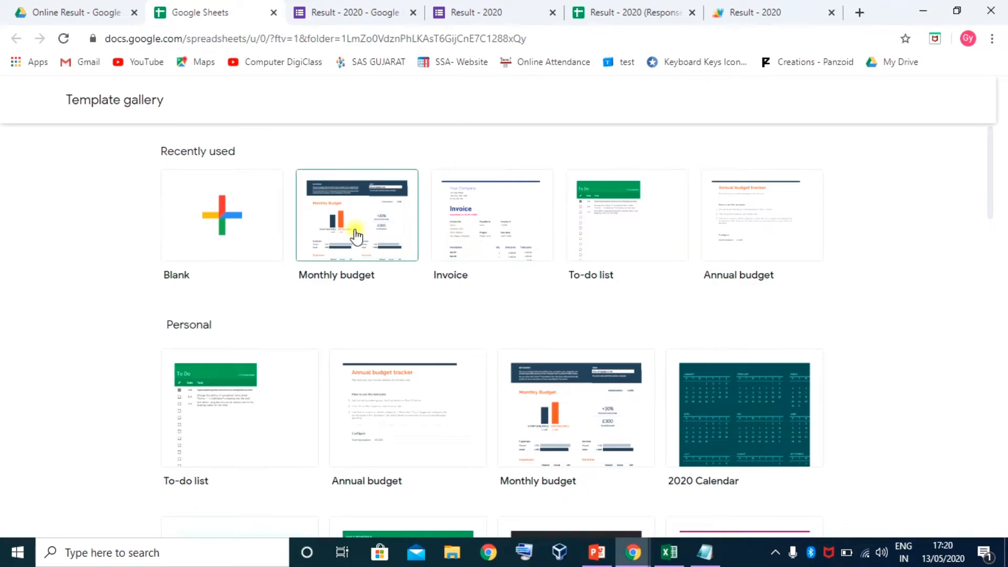
pyautogui.click(625, 229)
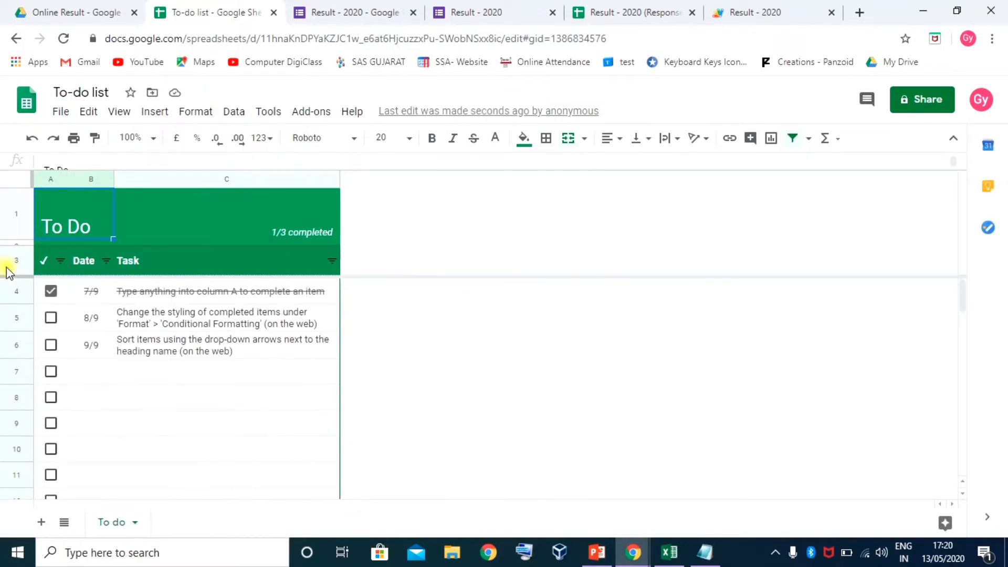
pyautogui.moveTo(14, 276); pyautogui.dragTo(13, 189)
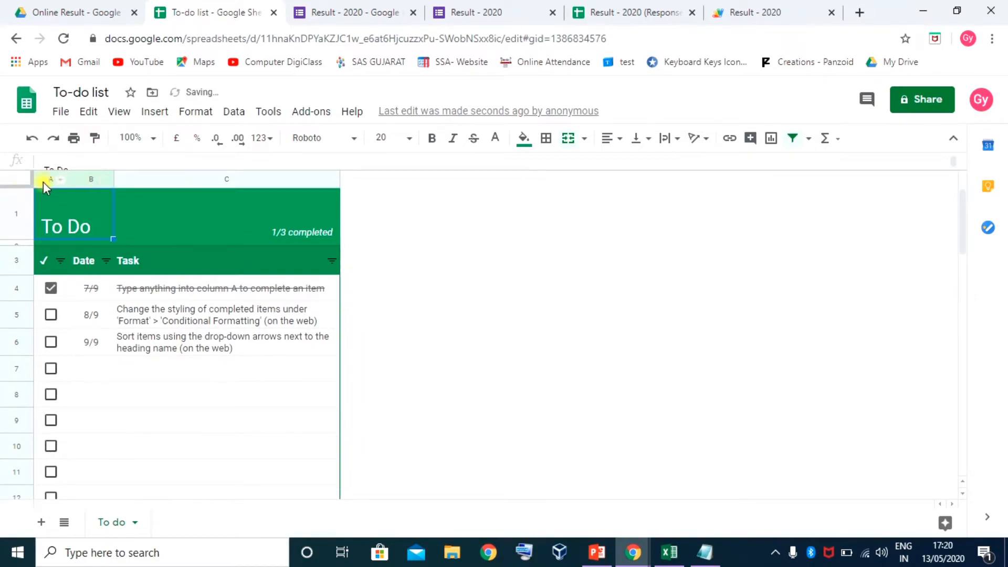
pyautogui.scroll(-5, 232, 289)
# Check columns A–C and unhide row 2 between the To Do title and the headers
pyautogui.scroll(5, 233, 298)
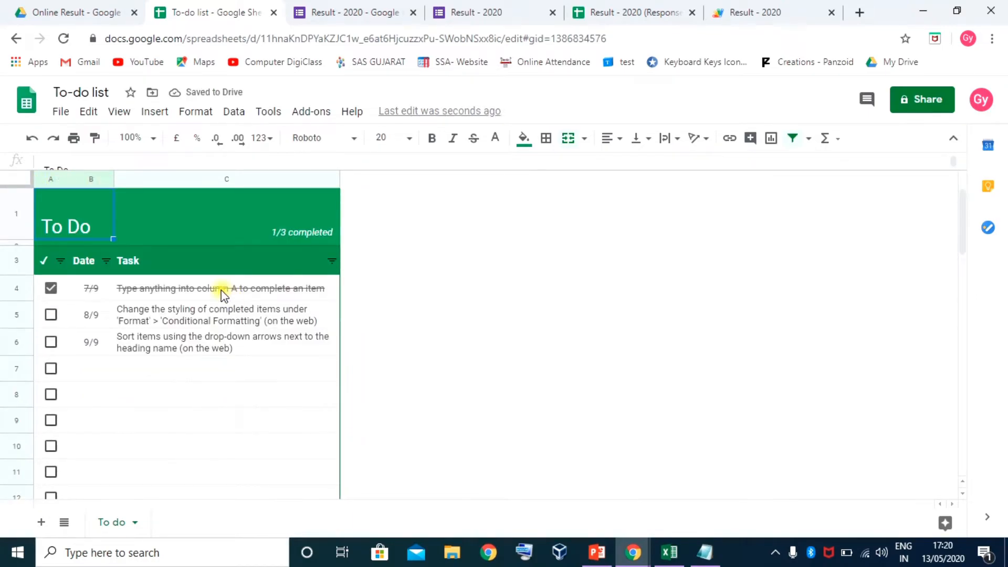
pyautogui.scroll(-1, 225, 294)
pyautogui.scroll(1, 69, 229)
pyautogui.click(333, 180)
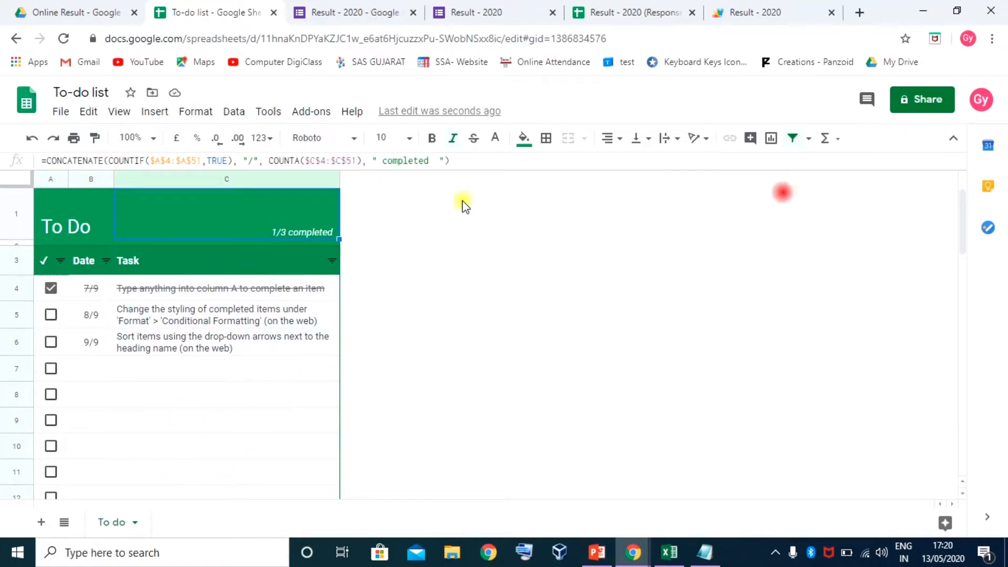
pyautogui.click(320, 289)
pyautogui.click(303, 175)
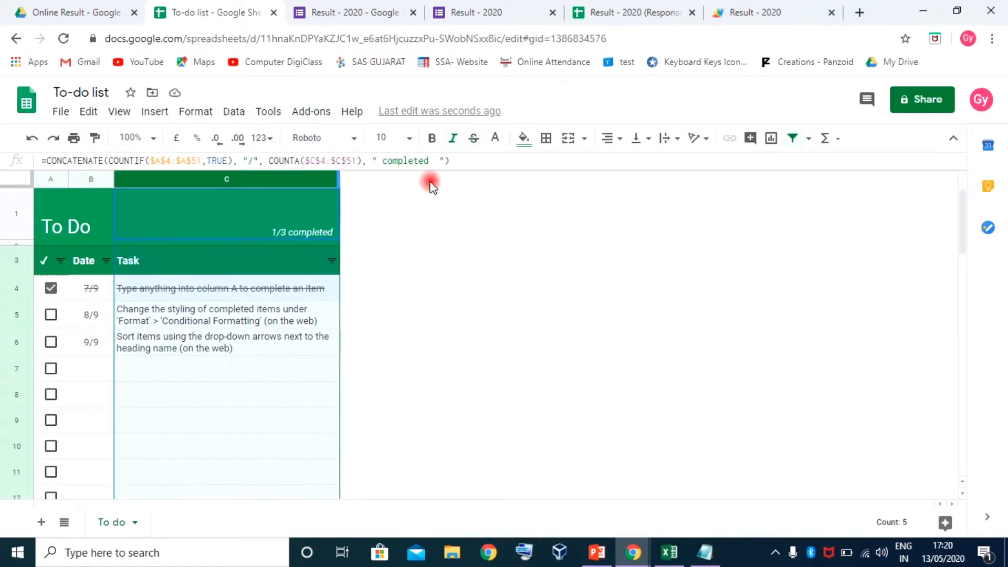
pyautogui.click(91, 180)
pyautogui.click(49, 179)
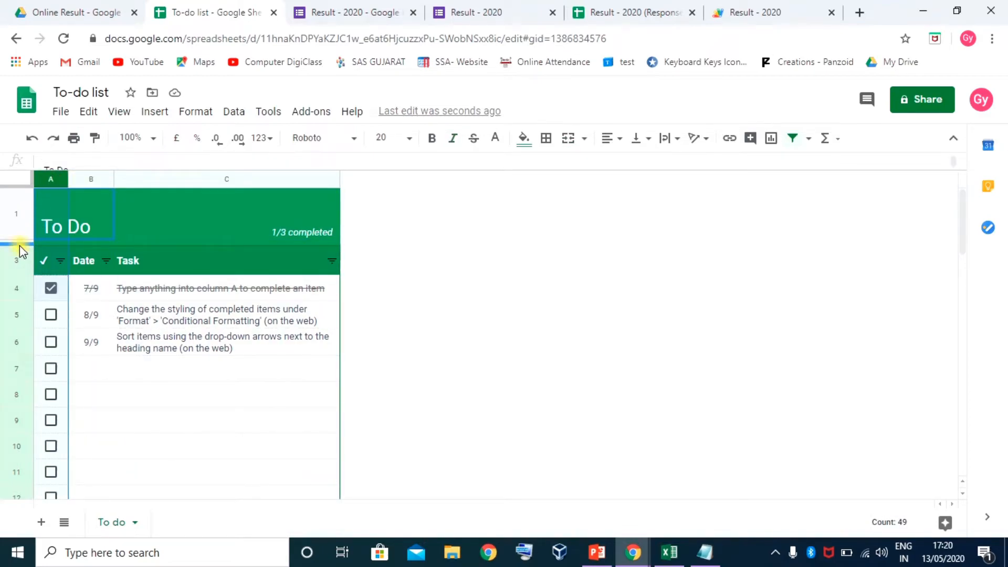
pyautogui.moveTo(20, 245); pyautogui.dragTo(21, 275)
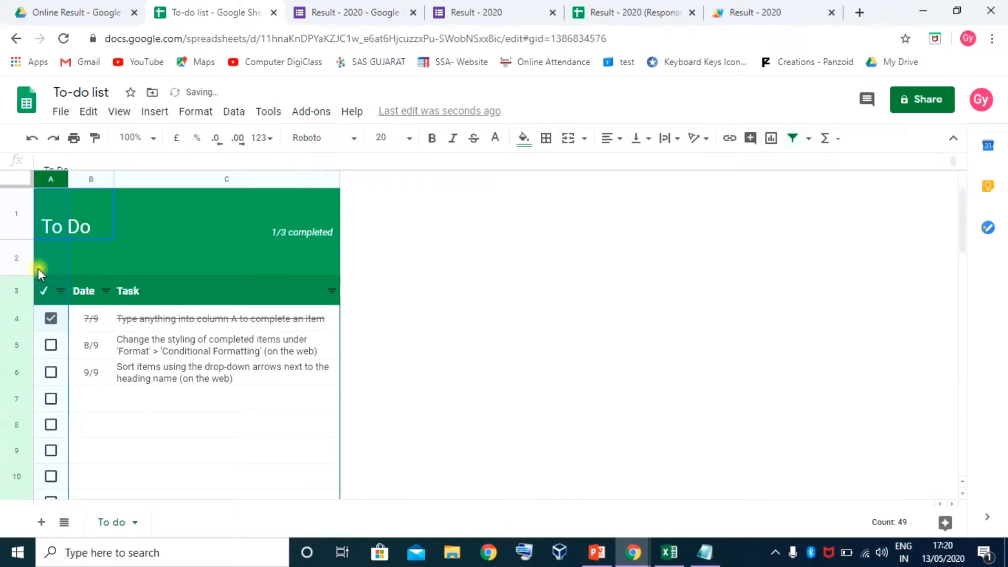
pyautogui.scroll(-6, 231, 272)
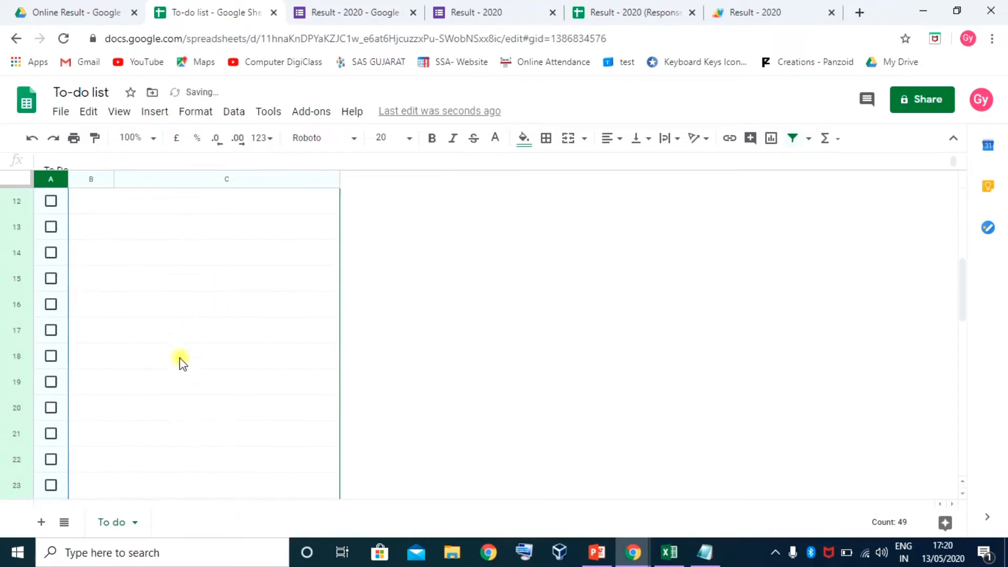
# Rename the To do sheet tab to result
pyautogui.doubleClick(111, 523)
pyautogui.click(178, 523)
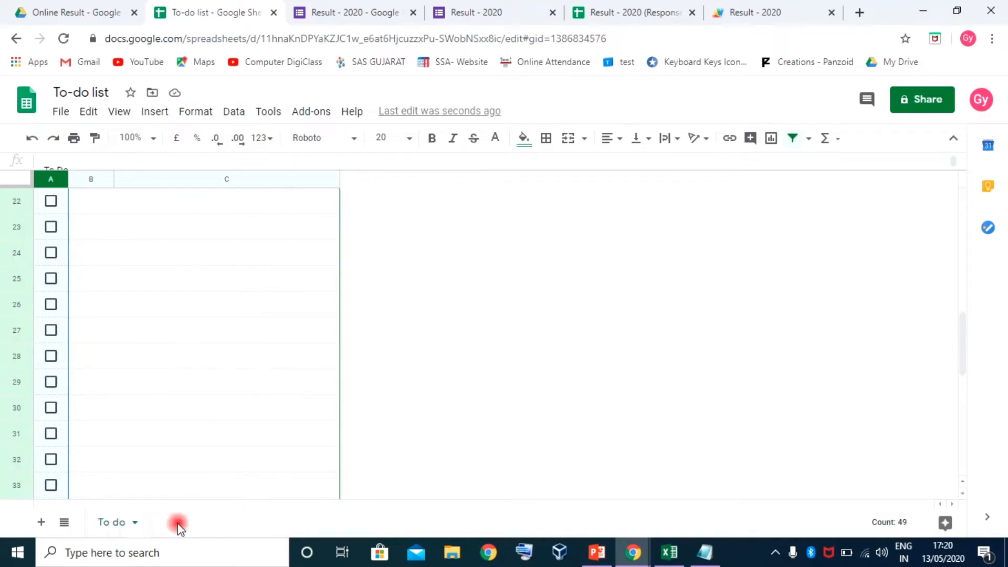
pyautogui.click(136, 523)
pyautogui.click(121, 336)
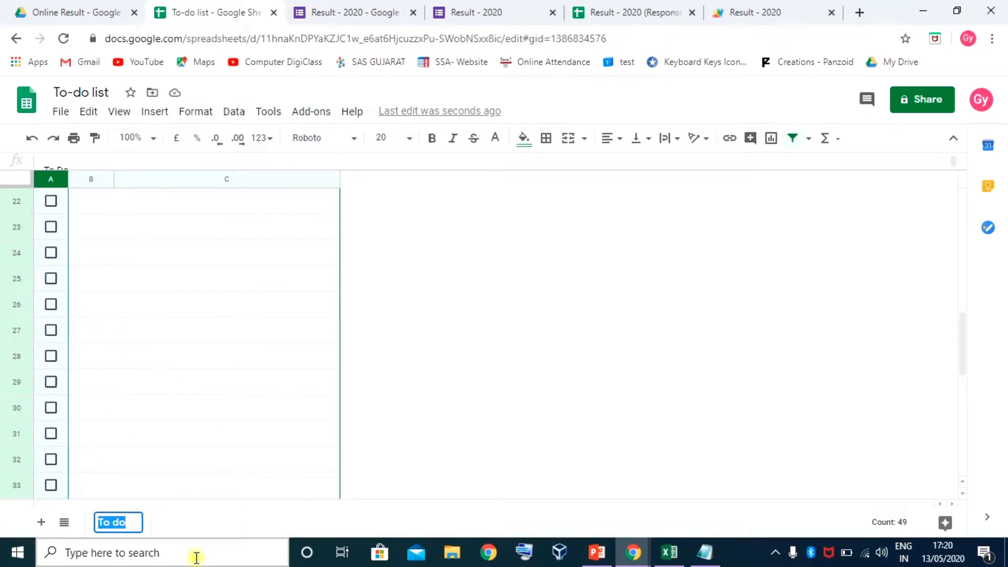
pyautogui.write('result')
pyautogui.press('Return')
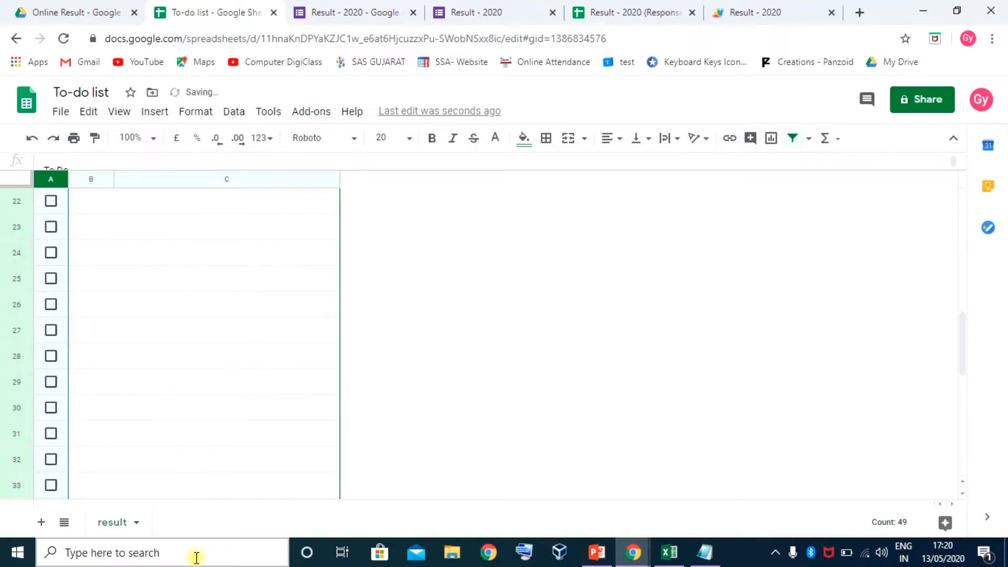
# Insert three blank columns, then three more, to the left of the To Do block
pyautogui.scroll(10, 140, 398)
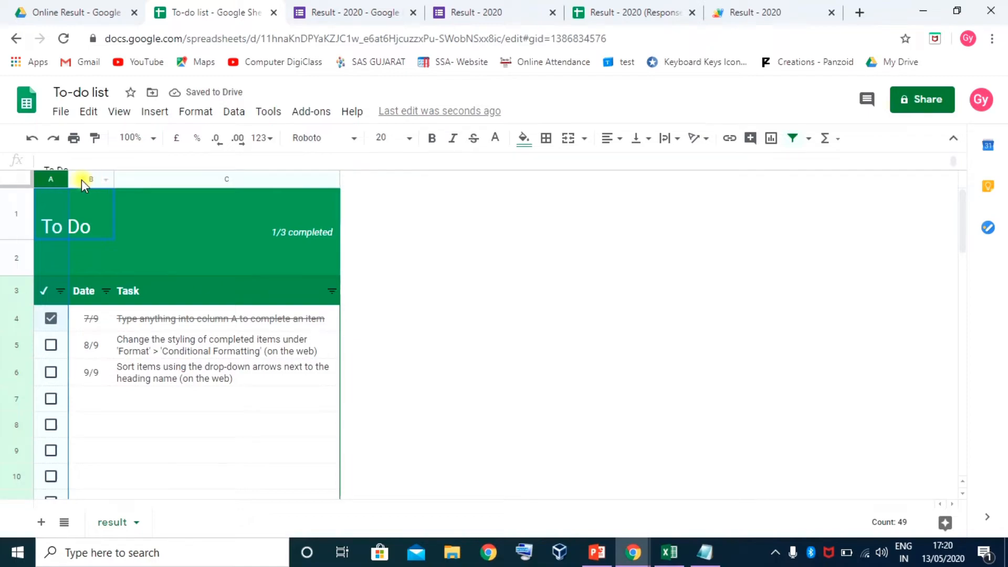
pyautogui.click(45, 183)
pyautogui.moveTo(46, 183); pyautogui.dragTo(61, 185)
pyautogui.click(115, 183)
pyautogui.click(130, 179)
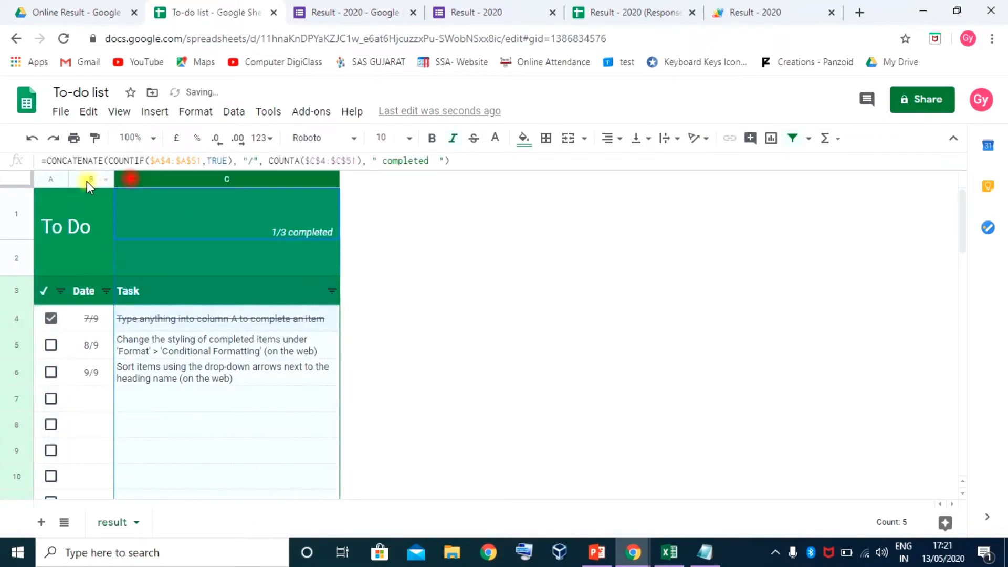
pyautogui.moveTo(50, 181); pyautogui.dragTo(187, 179)
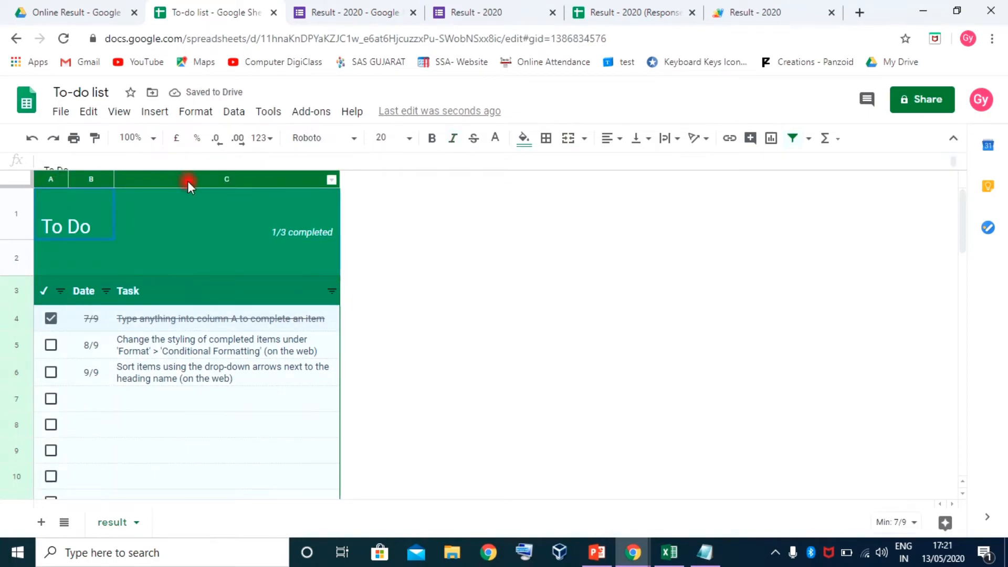
pyautogui.rightClick(188, 183)
pyautogui.click(247, 241)
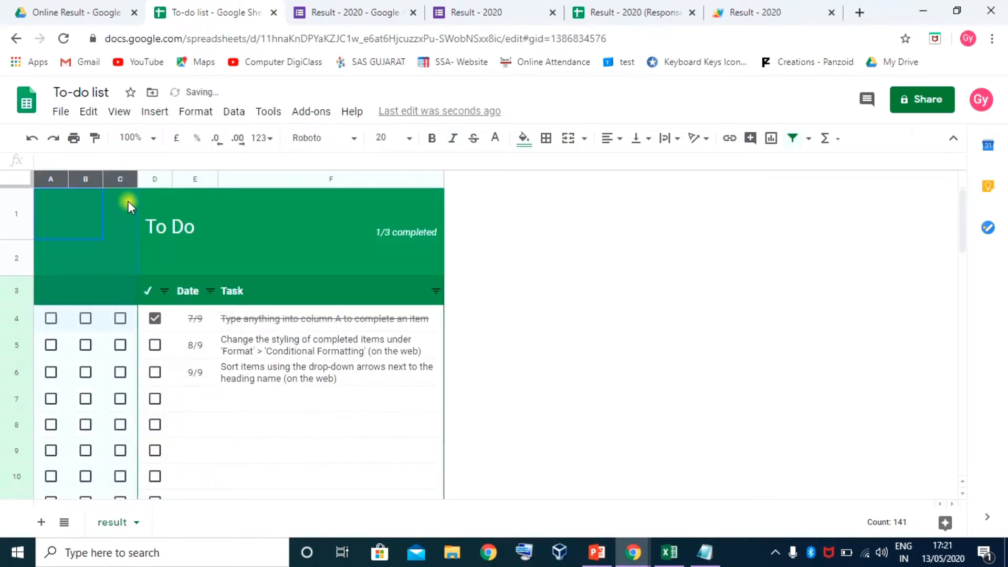
pyautogui.rightClick(84, 181)
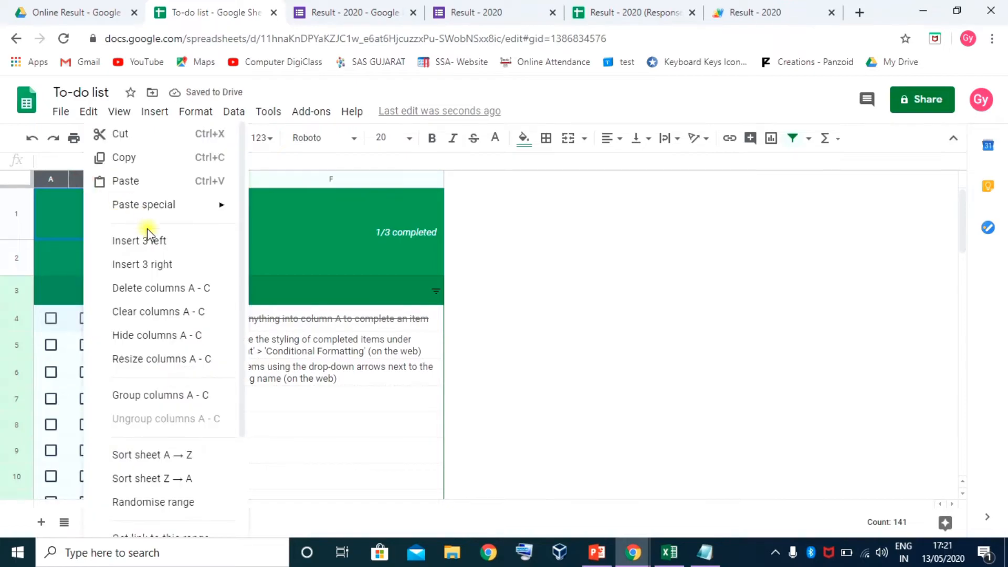
pyautogui.click(152, 243)
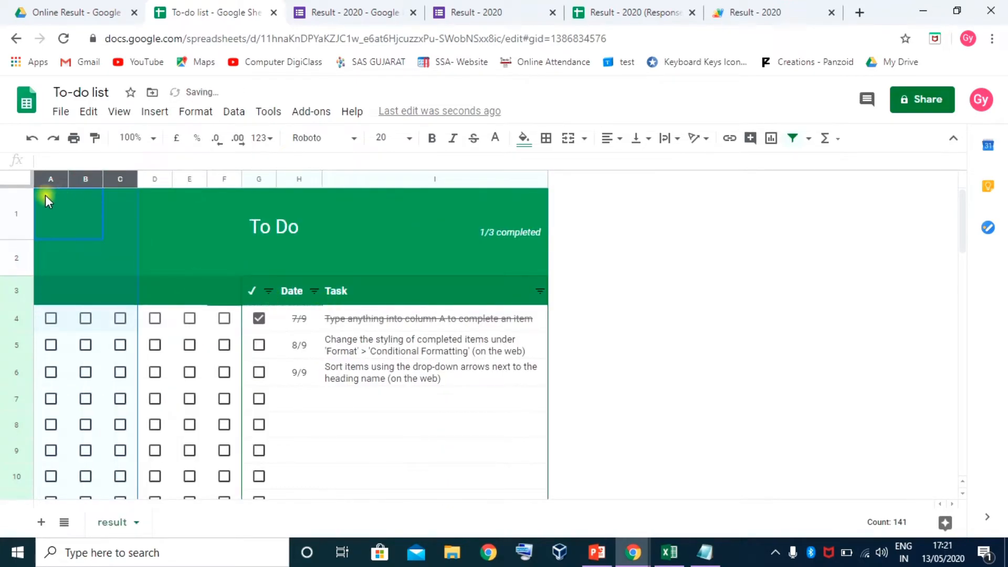
# Select columns A–I down to row 50 and delete the checkboxes
pyautogui.moveTo(45, 199); pyautogui.dragTo(455, 437)
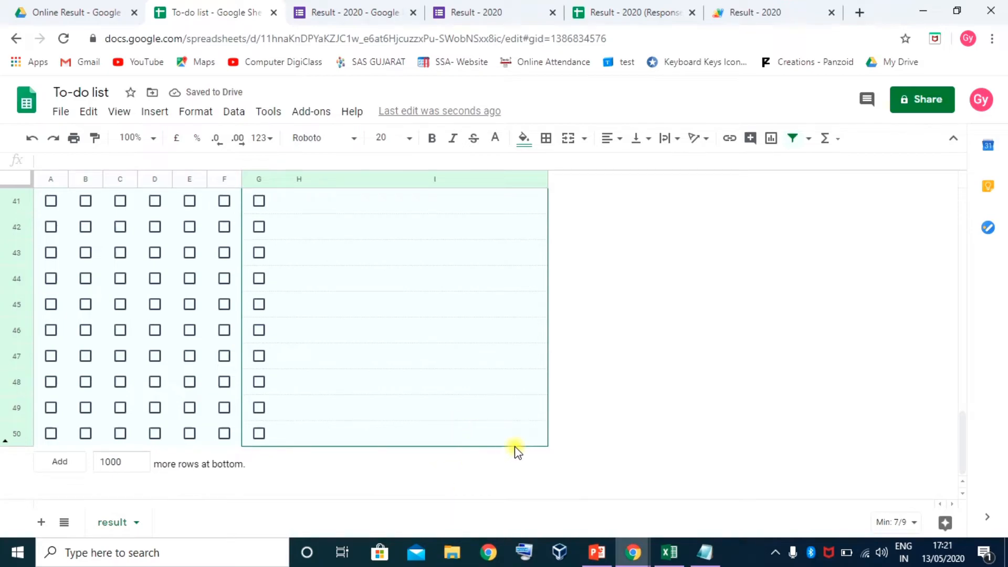
pyautogui.moveTo(517, 451); pyautogui.dragTo(517, 451)
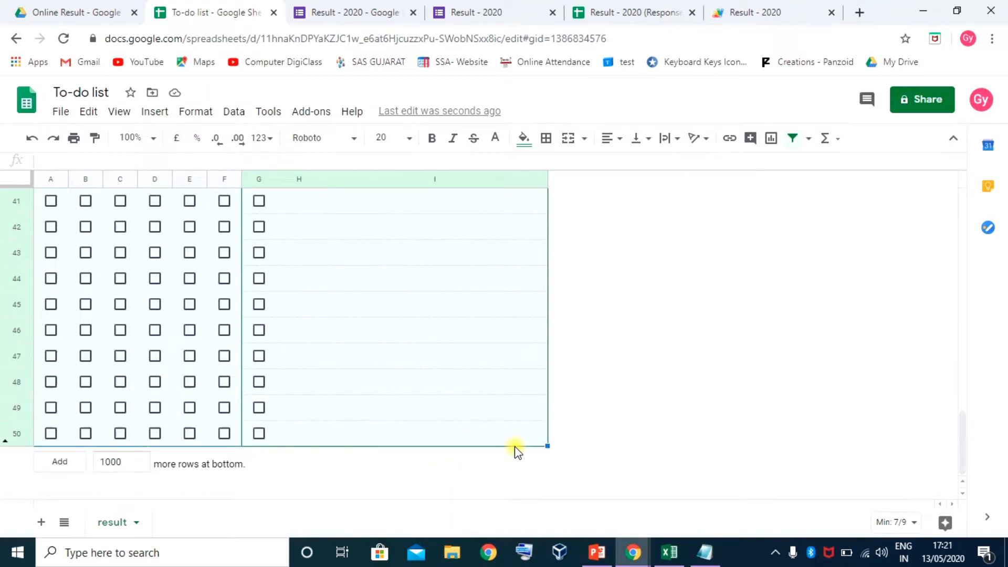
pyautogui.press('Delete')
pyautogui.scroll(15, 257, 315)
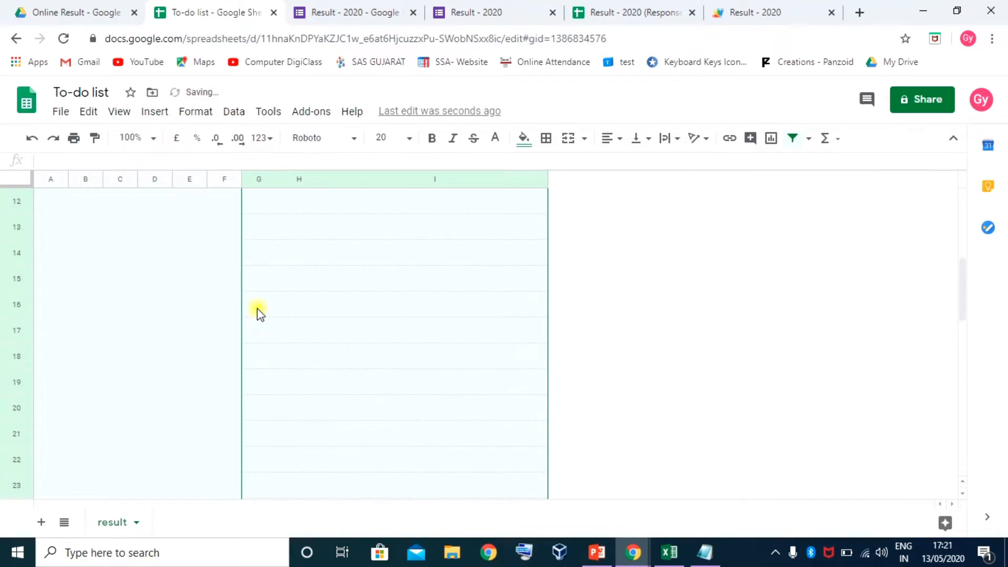
pyautogui.click(157, 288)
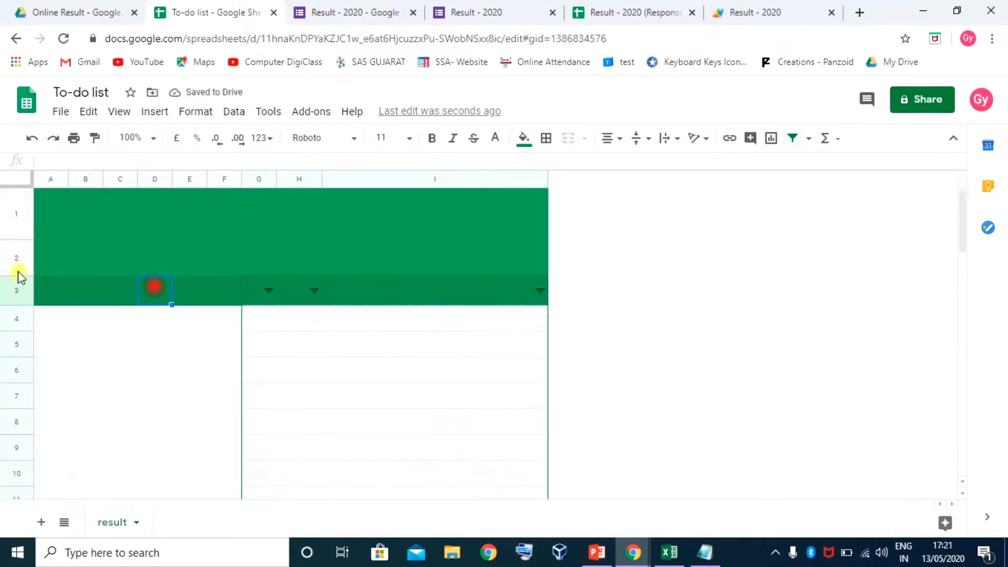
# Clear all contents and formatting from rows 1–50
pyautogui.click(16, 223)
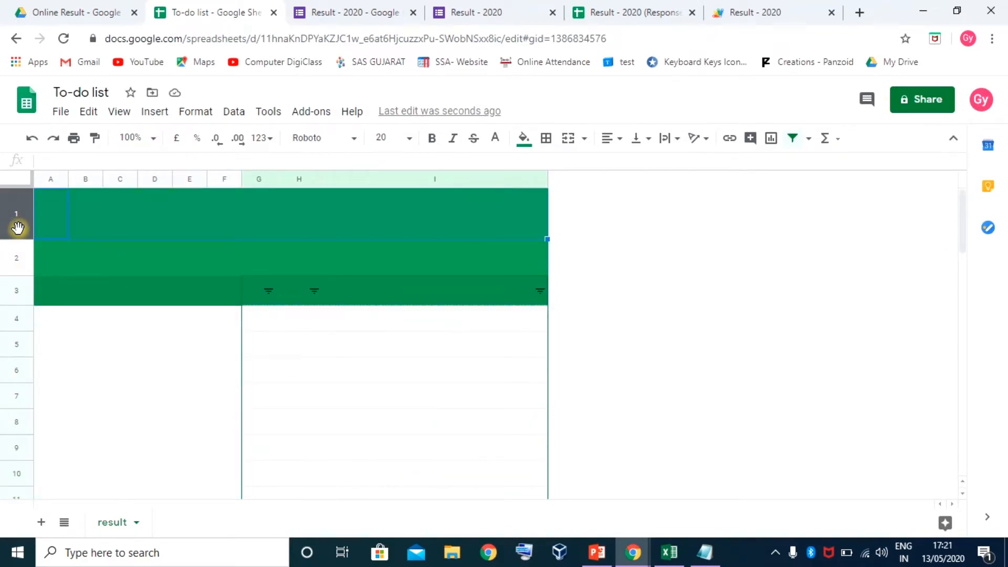
pyautogui.hotkey('ctrl', 'shift', 'Down')
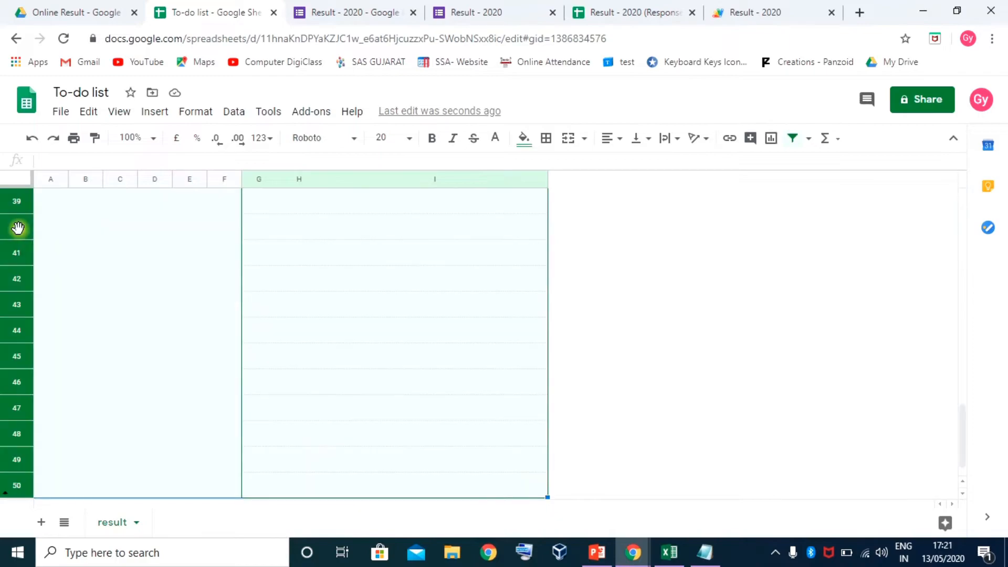
pyautogui.rightClick(13, 258)
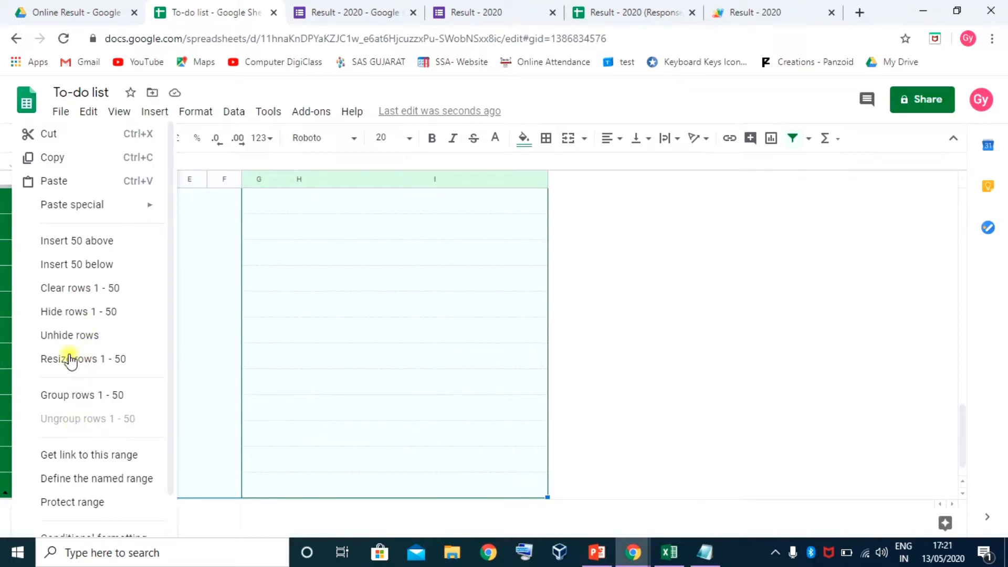
pyautogui.click(79, 289)
pyautogui.click(163, 328)
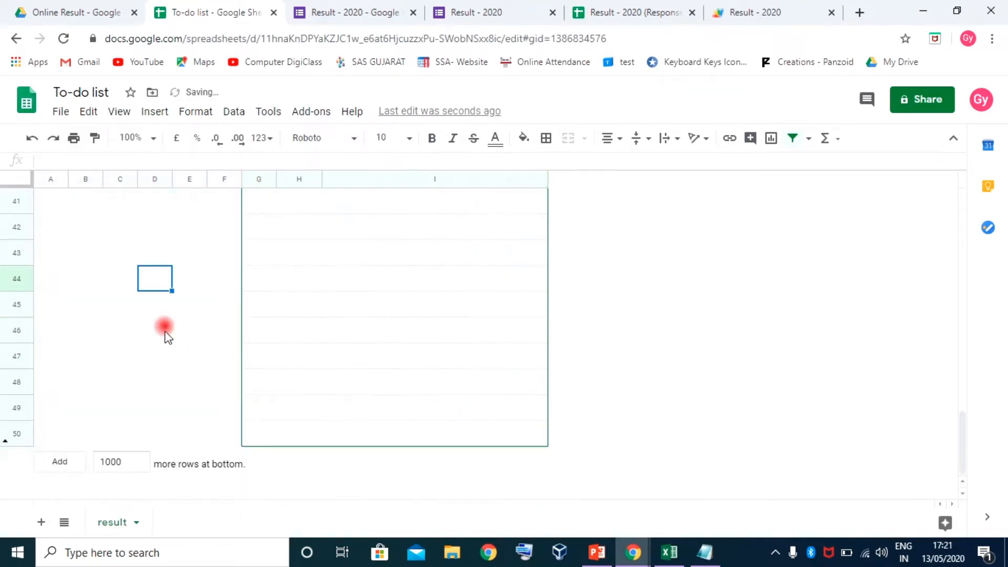
# Delete rows 1–49, leaving a single blank row
pyautogui.click(21, 403)
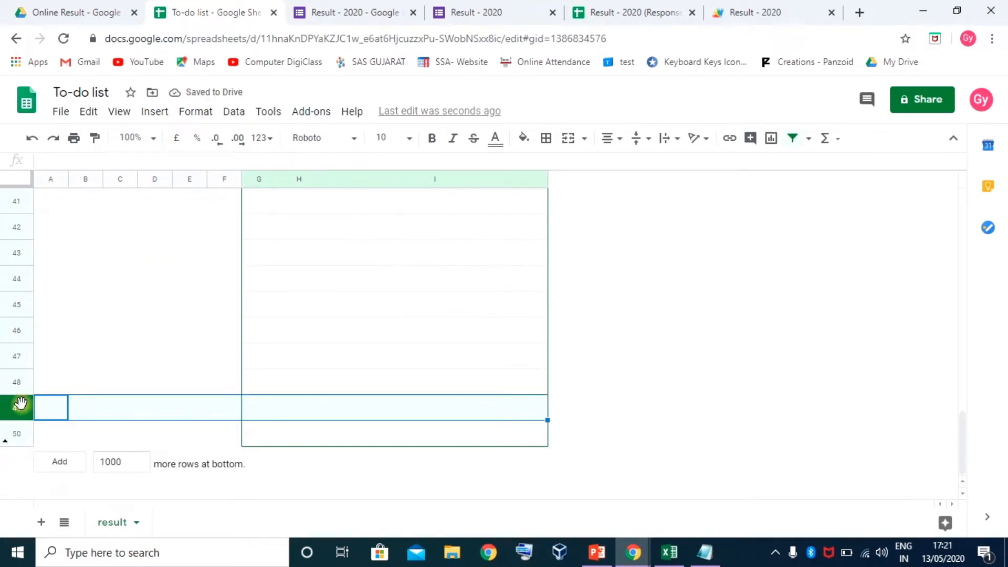
pyautogui.hotkey('ctrl', 'shift', 'Up')
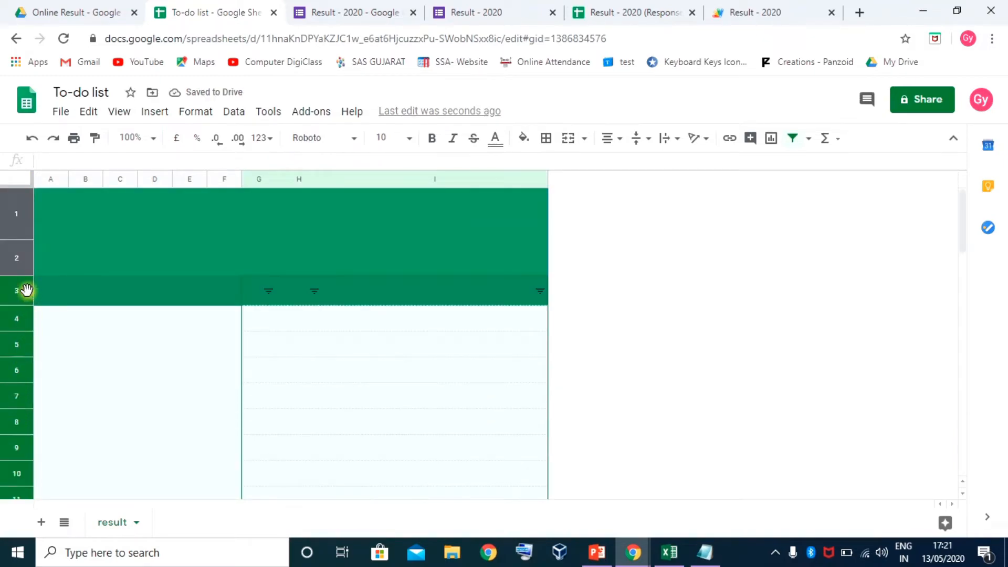
pyautogui.rightClick(19, 262)
pyautogui.click(87, 289)
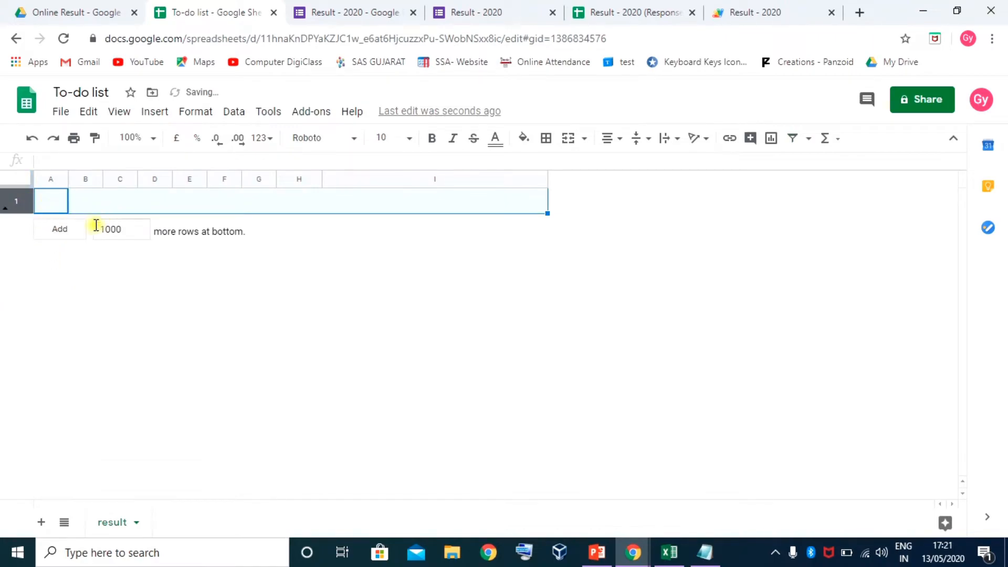
# Add 40 more empty rows at the bottom of the sheet
pyautogui.doubleClick(125, 228)
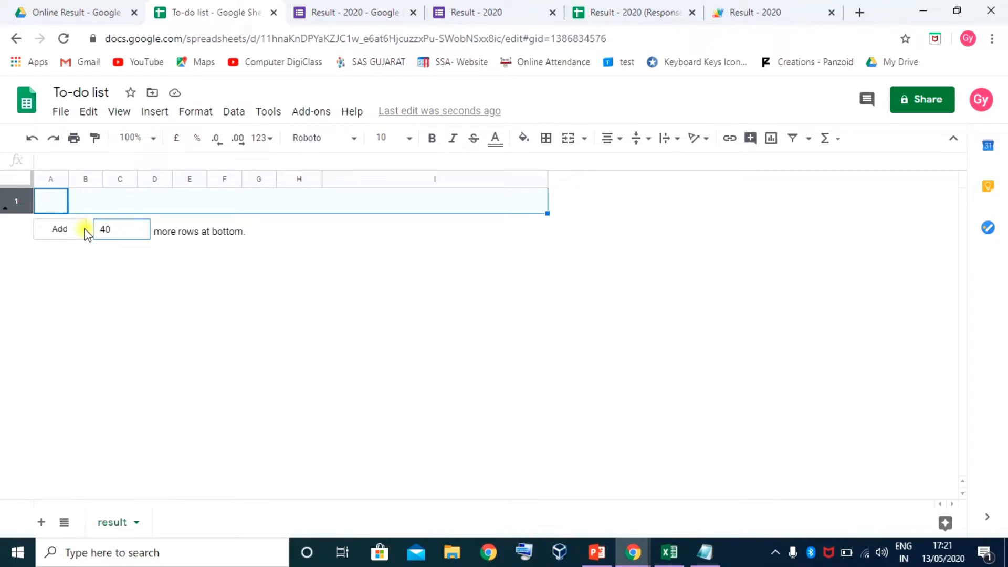
pyautogui.write('40')
pyautogui.click(63, 231)
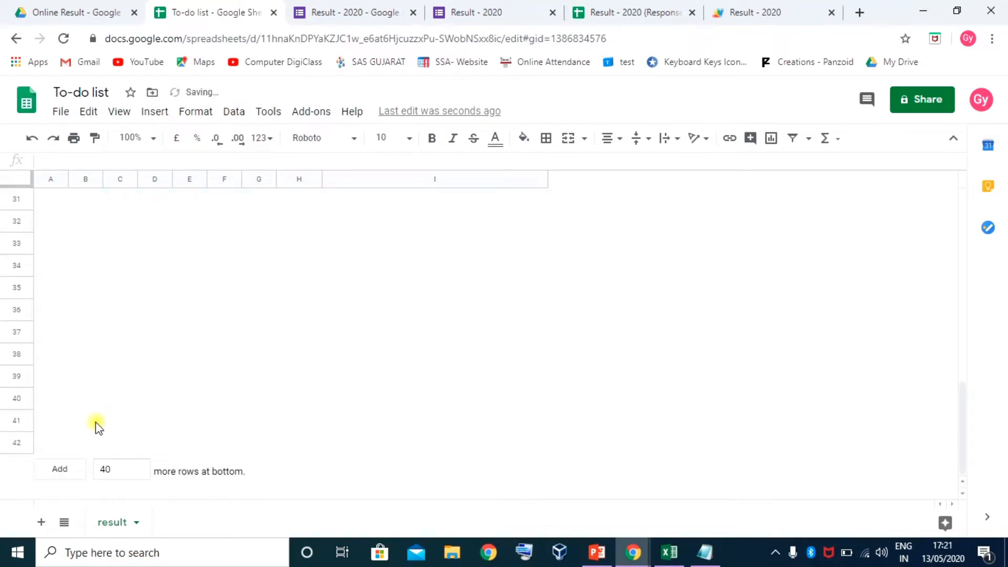
pyautogui.scroll(5, 89, 410)
pyautogui.scroll(3, 87, 401)
pyautogui.click(93, 234)
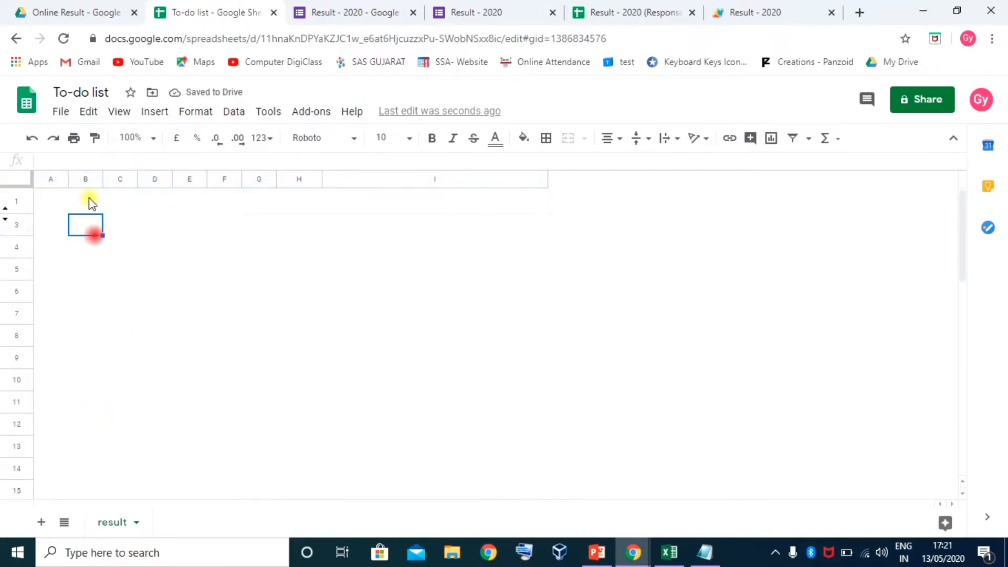
# Unhide row 2 and select the template area A1:I12
pyautogui.click(92, 202)
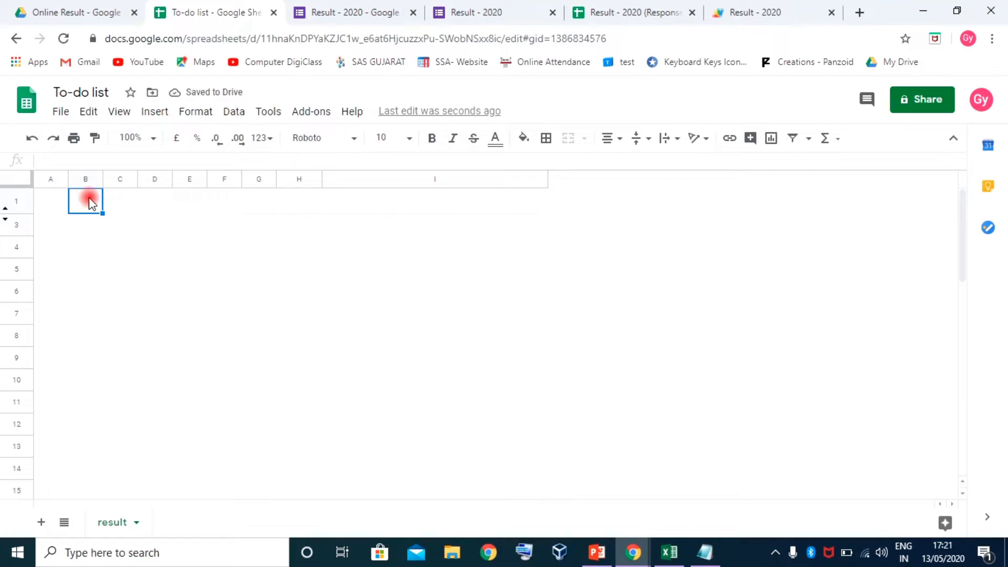
pyautogui.click(6, 210)
pyautogui.click(87, 226)
pyautogui.click(55, 202)
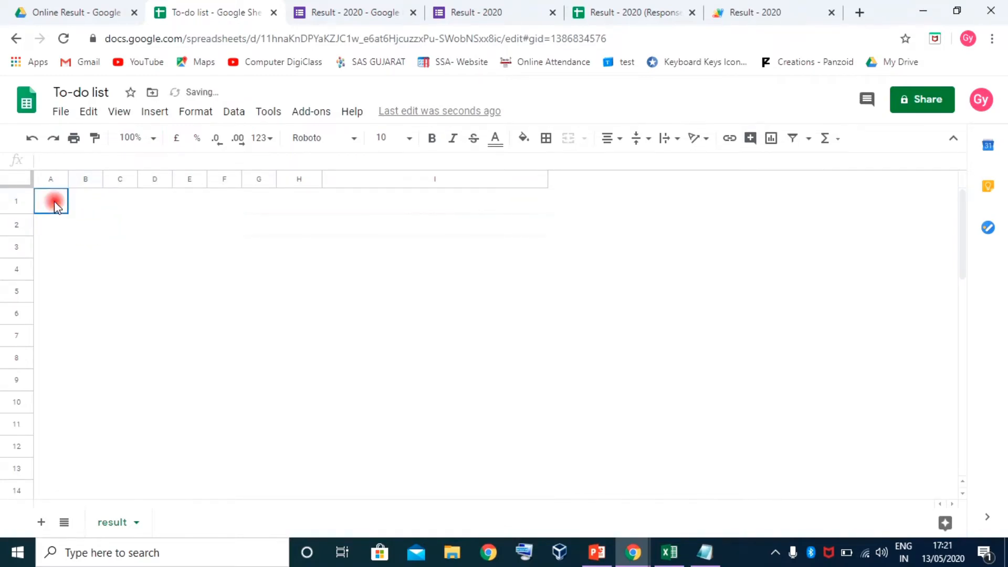
pyautogui.moveTo(57, 205); pyautogui.dragTo(489, 247)
pyautogui.click(434, 207)
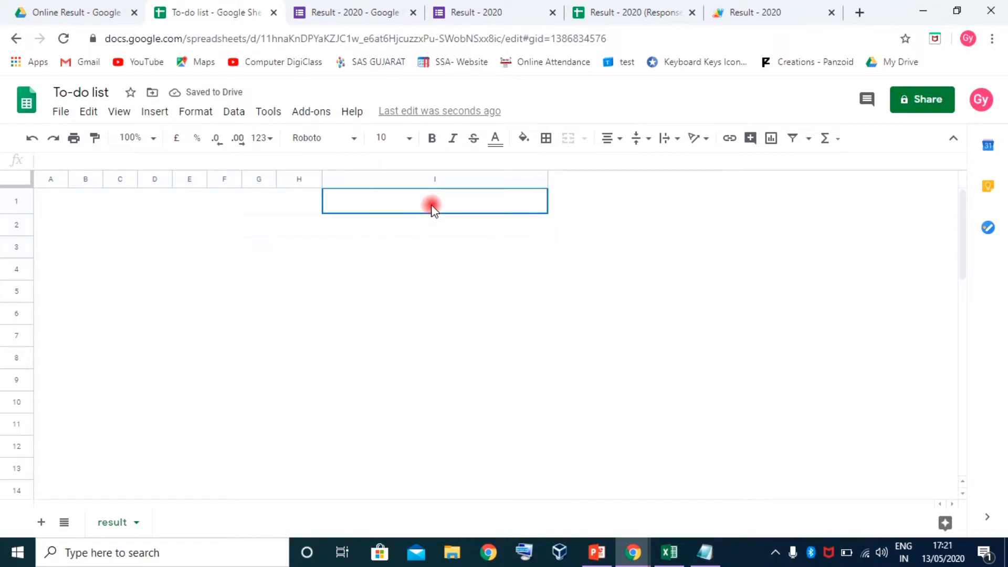
pyautogui.moveTo(46, 202); pyautogui.dragTo(436, 117)
pyautogui.click(212, 200)
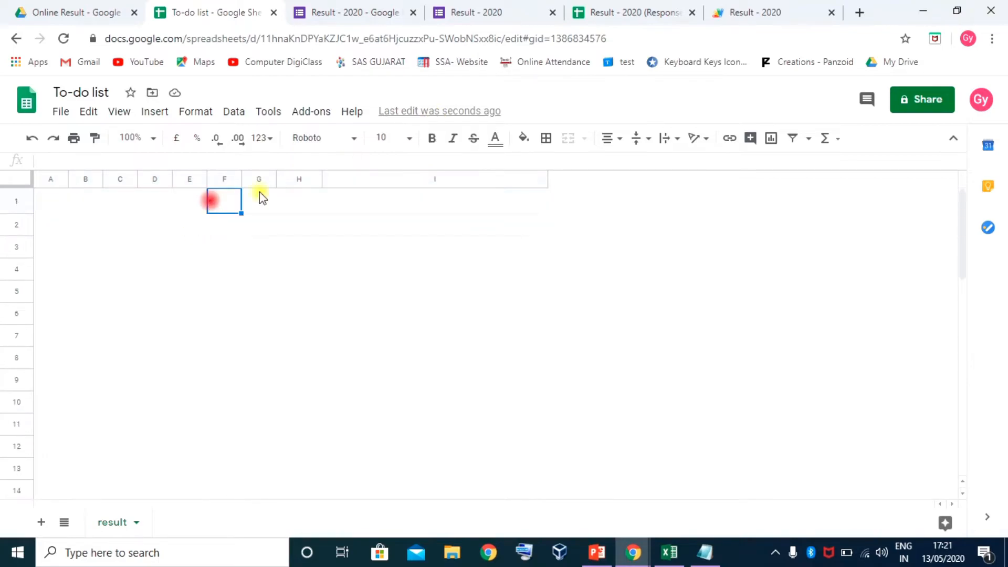
# Make columns A–I equally narrow, then switch to the Excel result workbook
pyautogui.moveTo(46, 181); pyautogui.dragTo(349, 198)
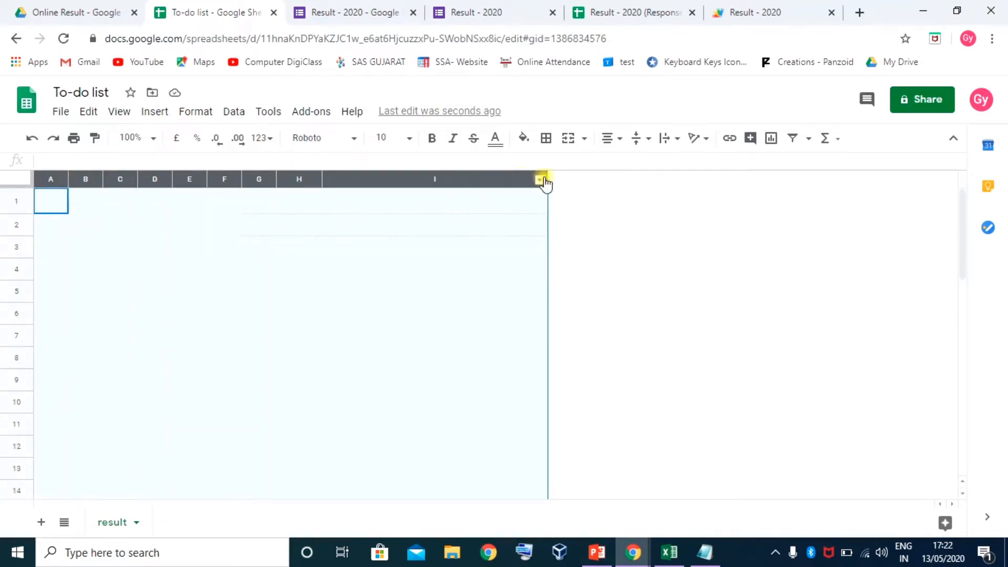
pyautogui.moveTo(546, 177); pyautogui.dragTo(391, 218)
pyautogui.click(171, 197)
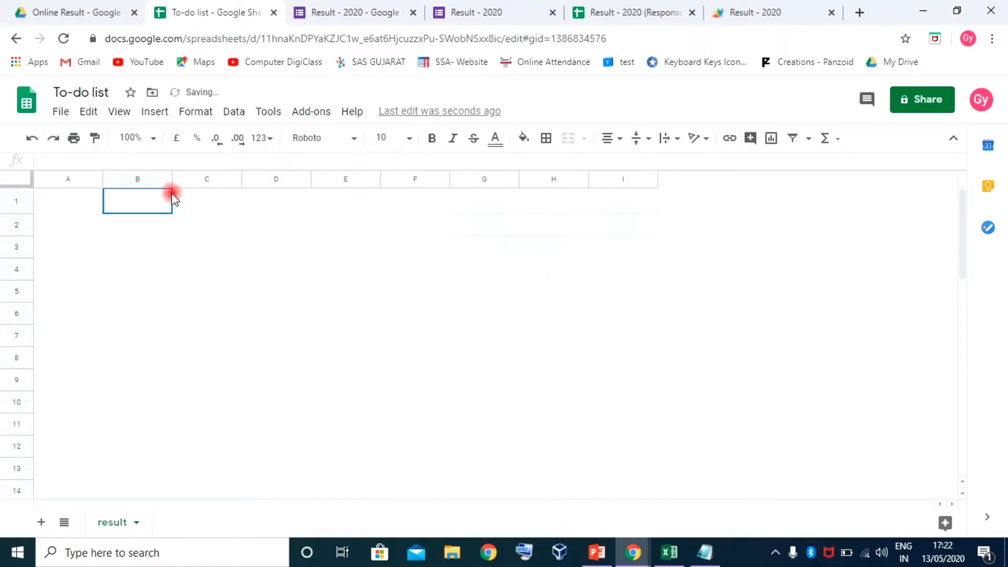
pyautogui.scroll(-10, 407, 320)
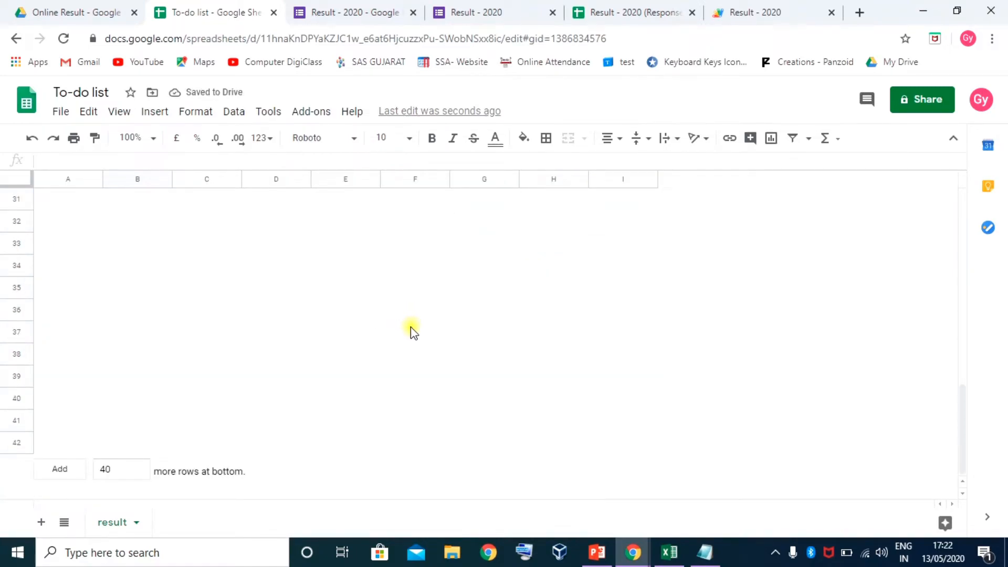
pyautogui.scroll(10, 413, 332)
pyautogui.click(207, 243)
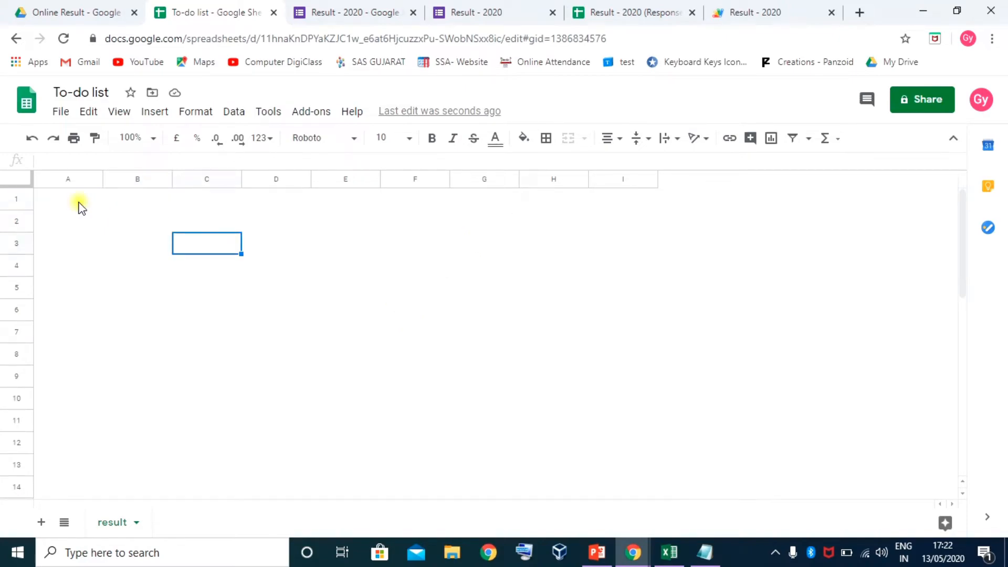
pyautogui.click(672, 552)
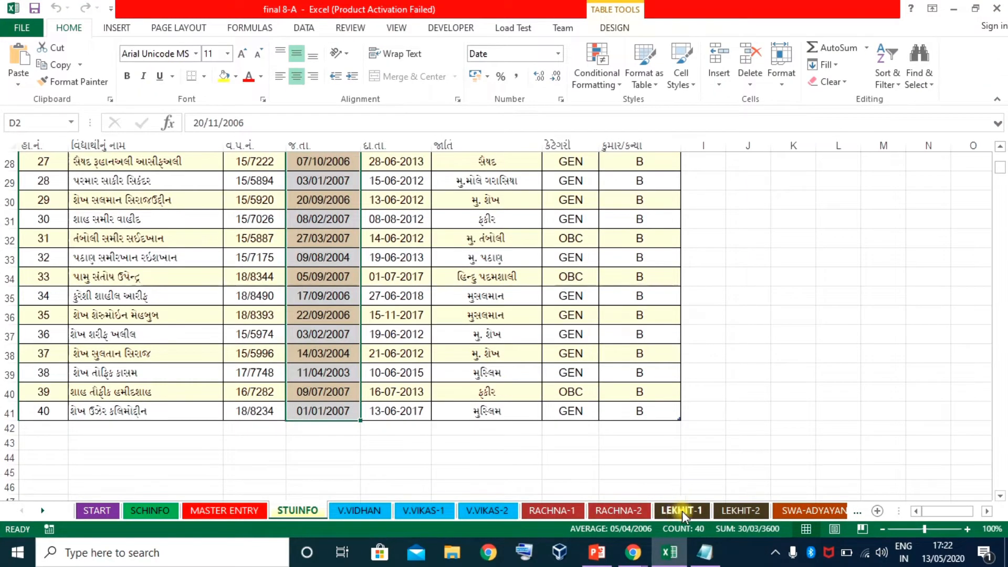
# Browse the workbook's sheets from RACHNA-1 through RESULT-2
pyautogui.click(565, 512)
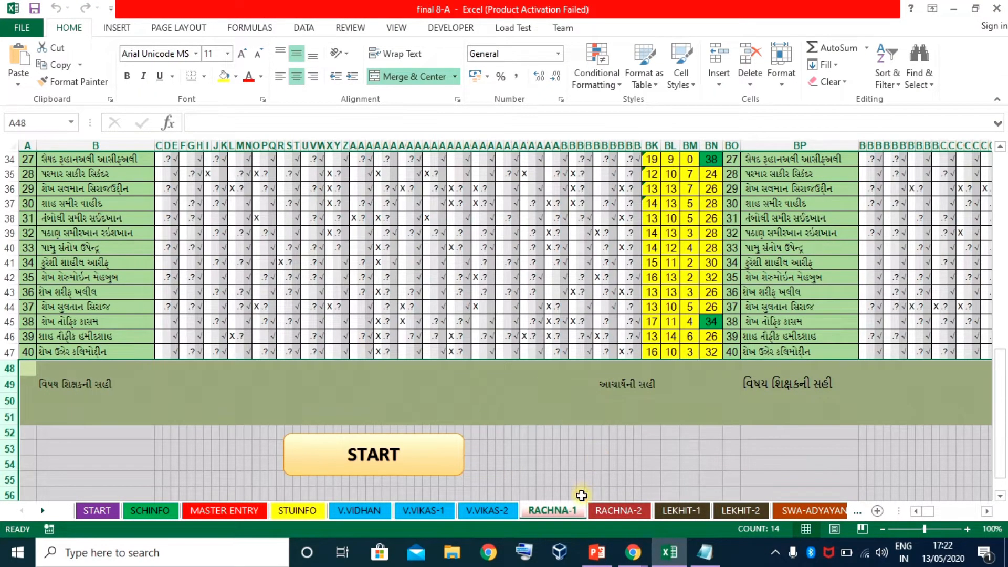
pyautogui.click(825, 514)
pyautogui.click(833, 516)
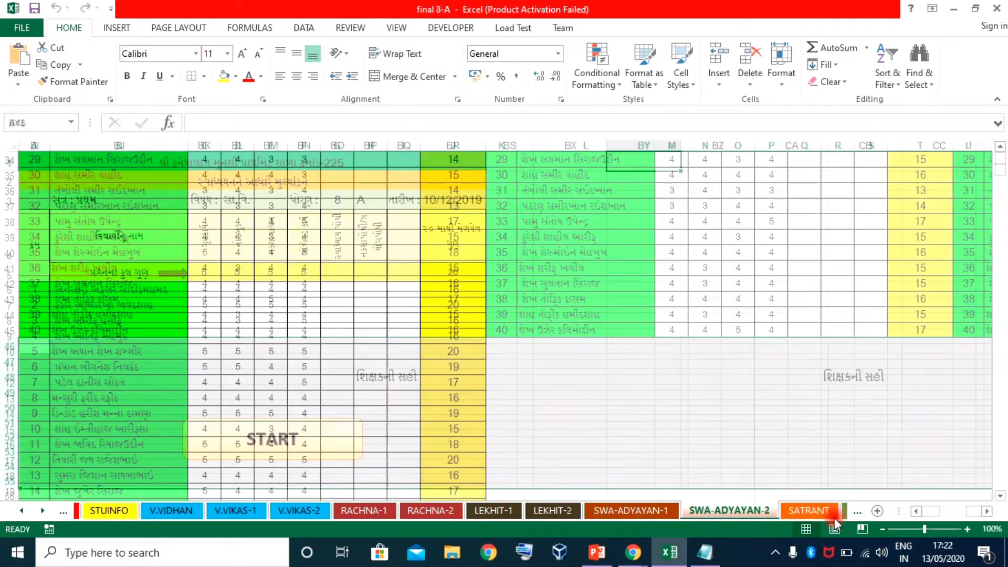
pyautogui.click(834, 517)
pyautogui.click(827, 512)
pyautogui.click(834, 514)
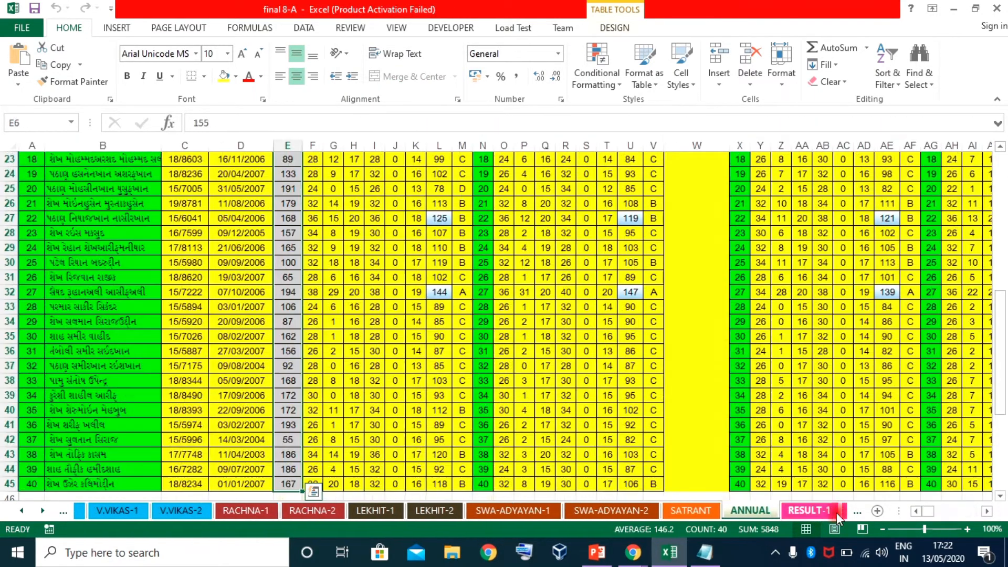
pyautogui.click(837, 512)
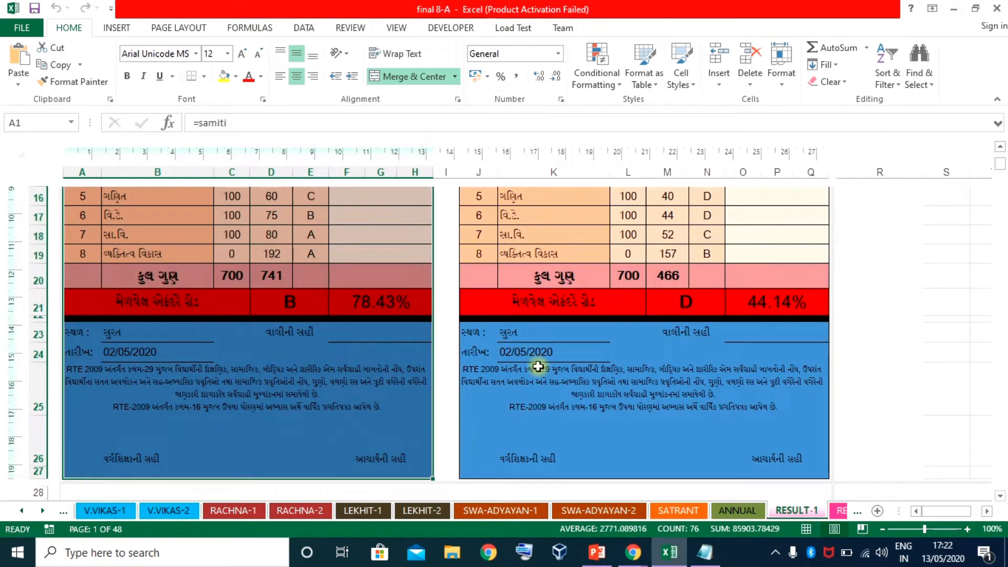
pyautogui.click(839, 512)
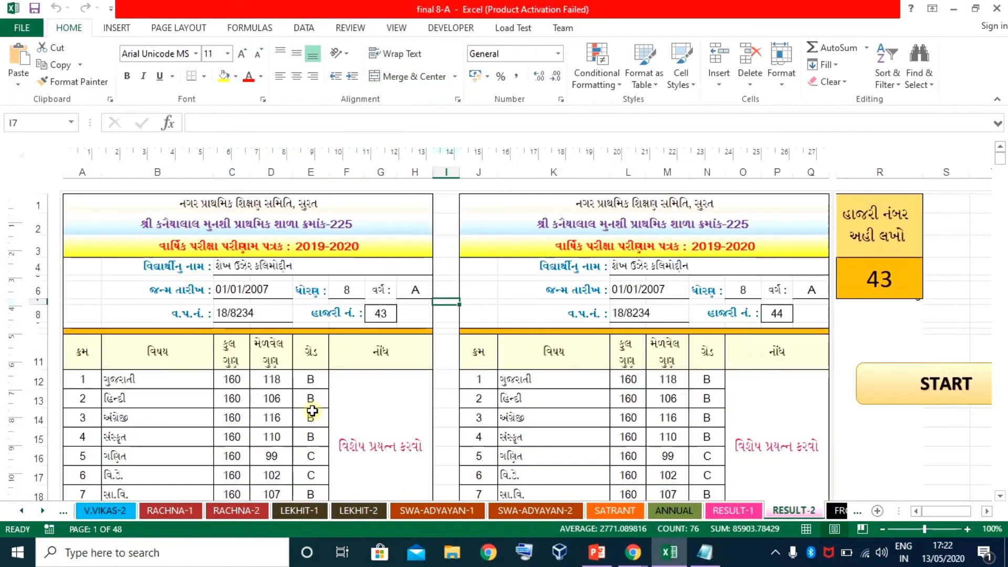
pyautogui.scroll(-3, 310, 412)
pyautogui.scroll(1, 312, 410)
pyautogui.scroll(1, 312, 410)
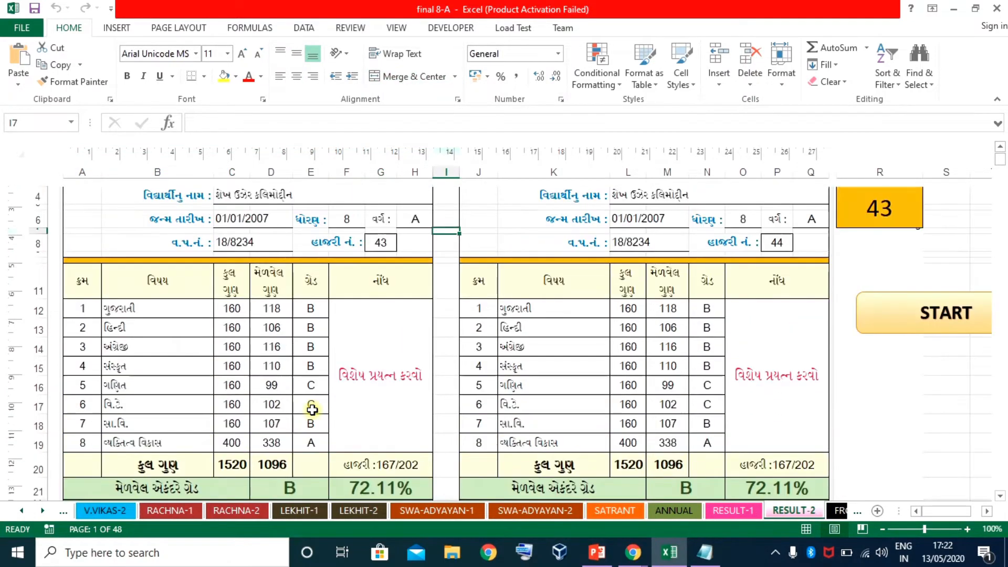
pyautogui.scroll(-5, 378, 393)
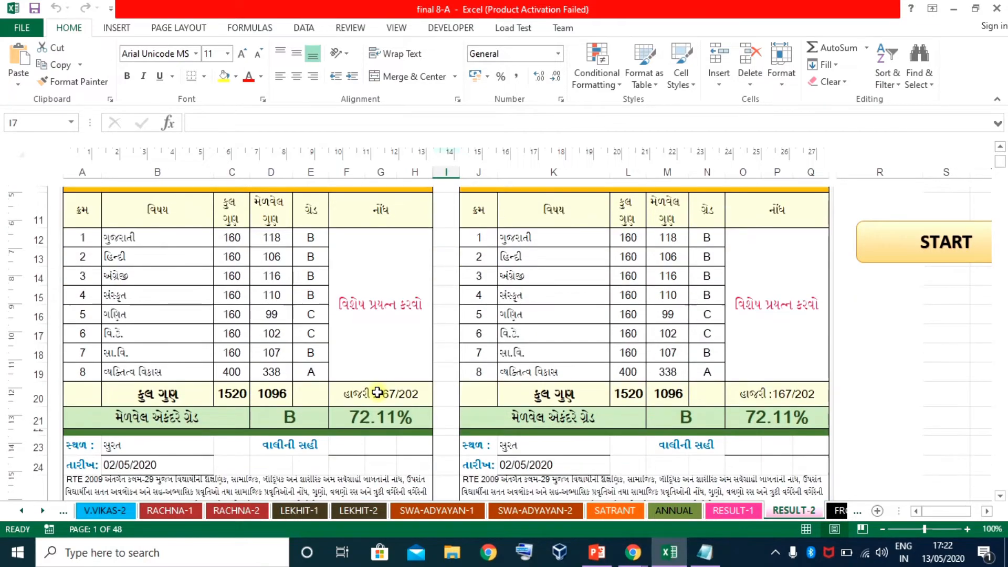
pyautogui.scroll(4, 377, 393)
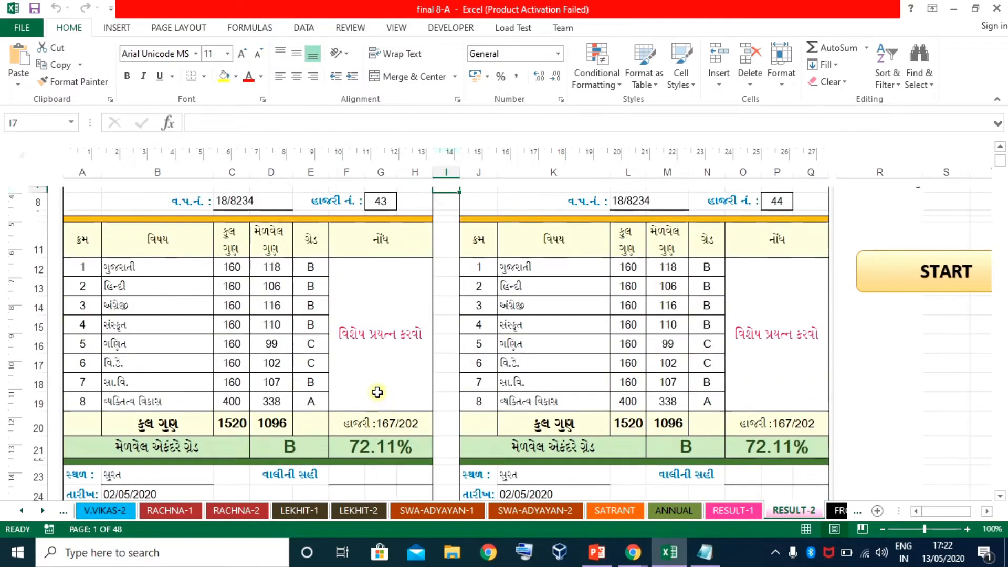
pyautogui.scroll(1, 377, 393)
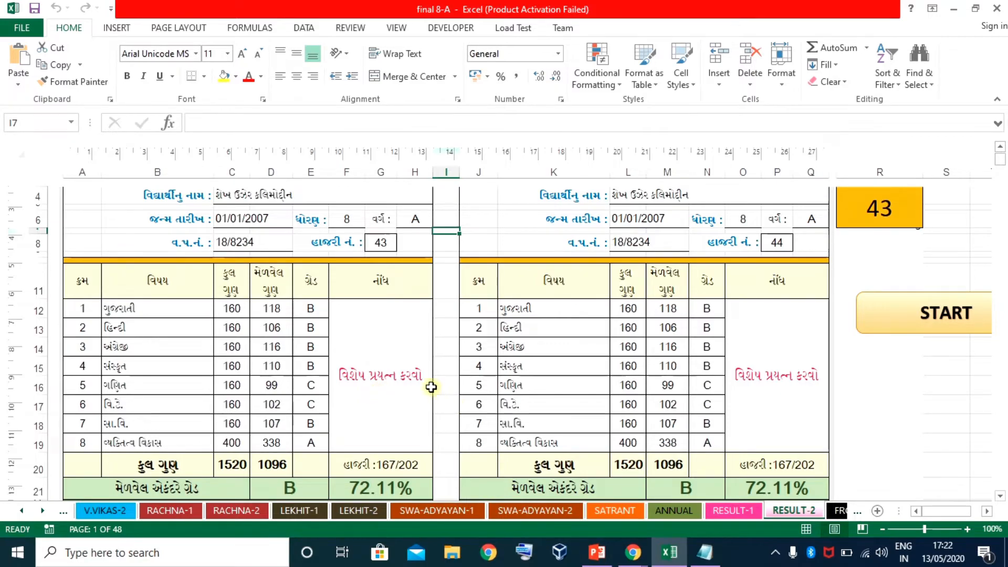
# Copy the first student's RESULT-1 card (columns A:H) and return to Google Sheets at A1
pyautogui.click(745, 514)
pyautogui.scroll(-3, 395, 394)
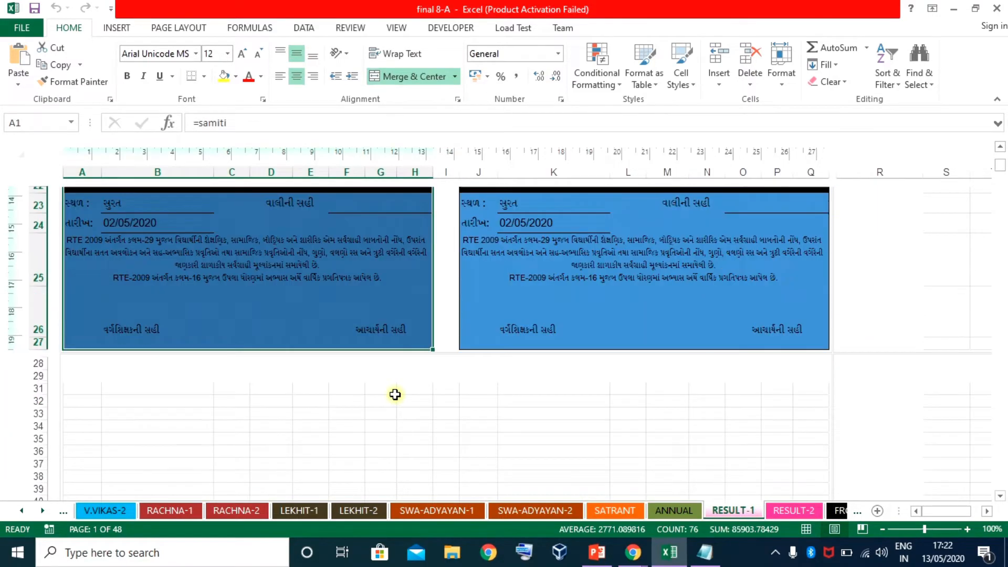
pyautogui.scroll(3, 395, 394)
pyautogui.scroll(4, 367, 368)
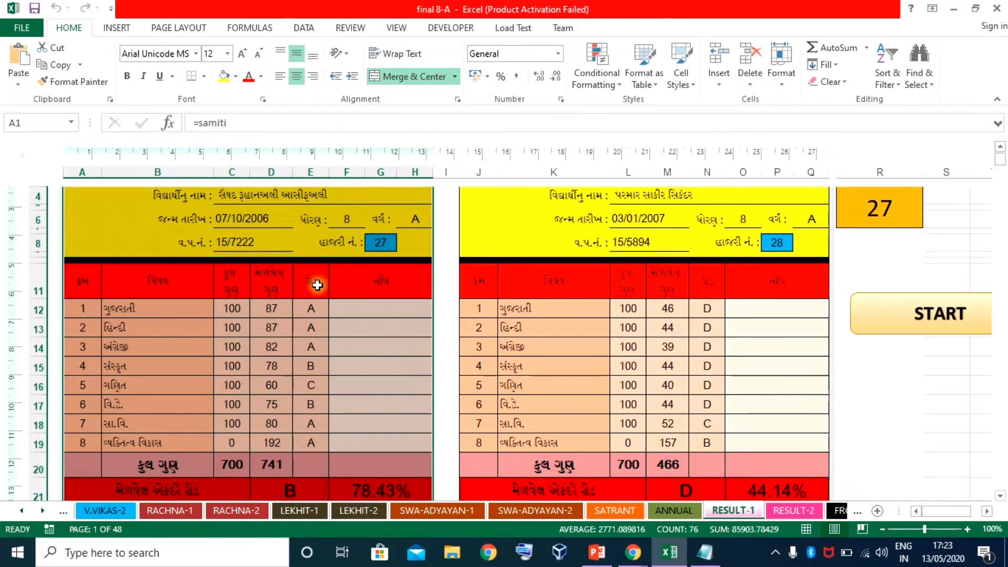
pyautogui.scroll(-1, 277, 384)
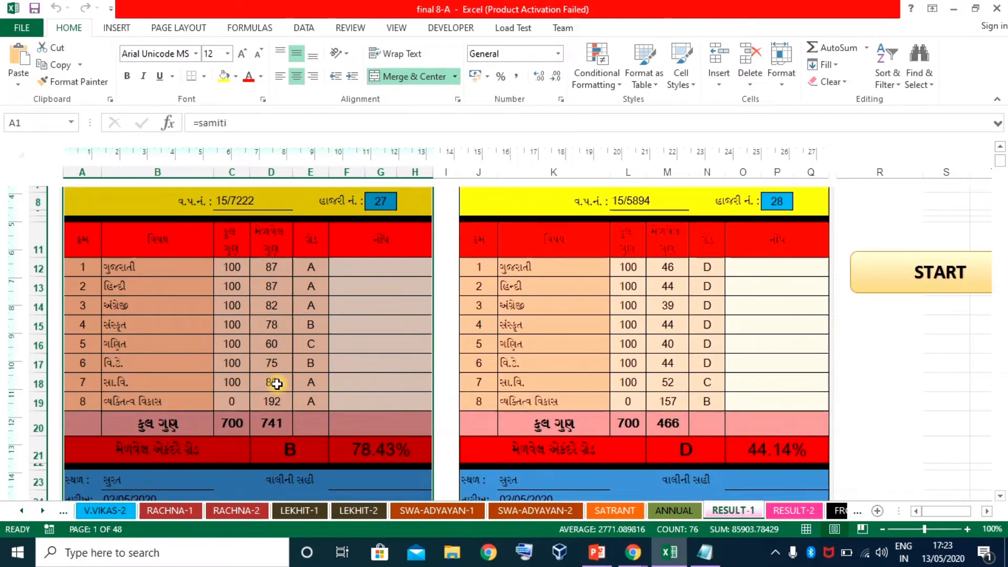
pyautogui.scroll(-3, 277, 384)
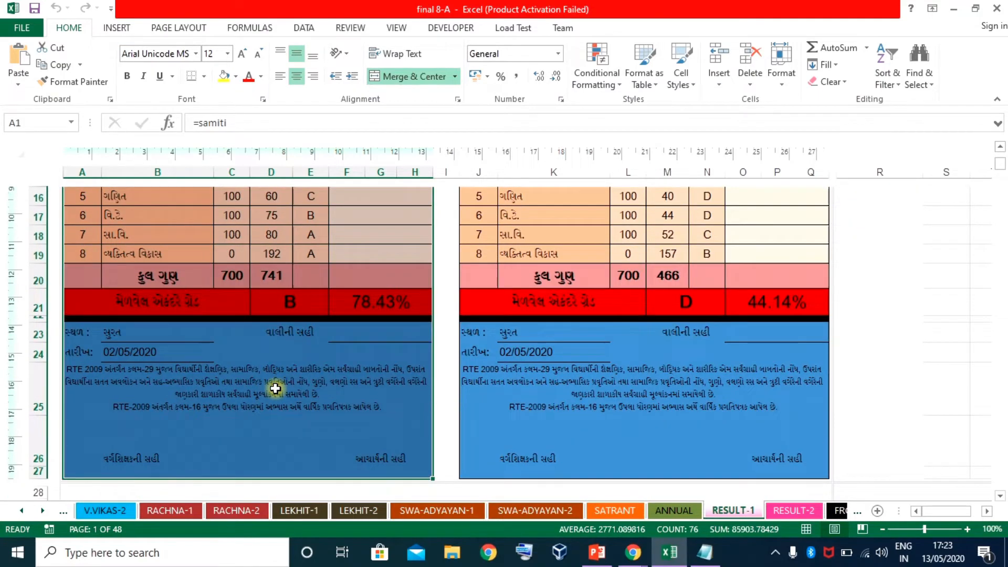
pyautogui.hotkey('ctrl', 'c')
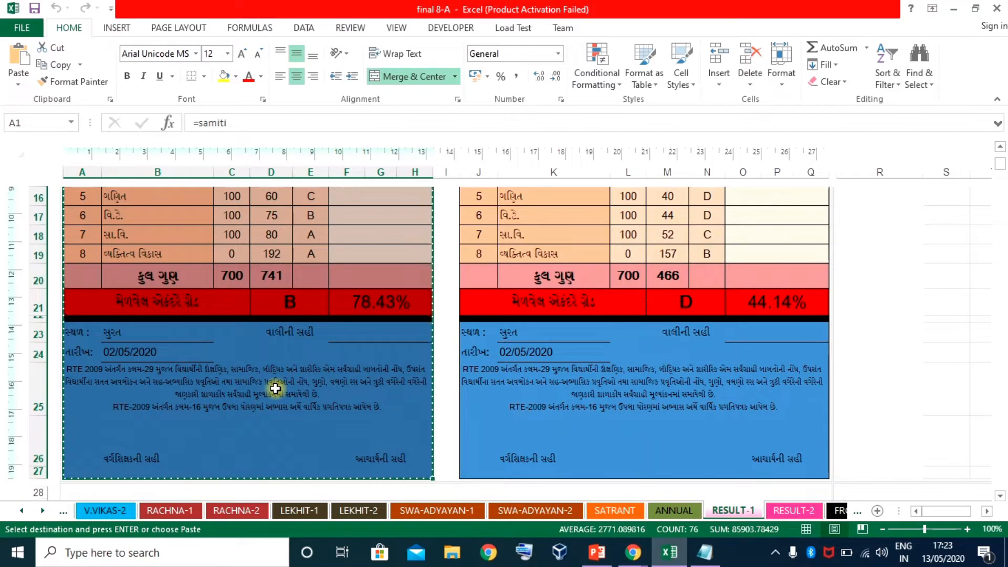
pyautogui.click(954, 8)
pyautogui.click(59, 204)
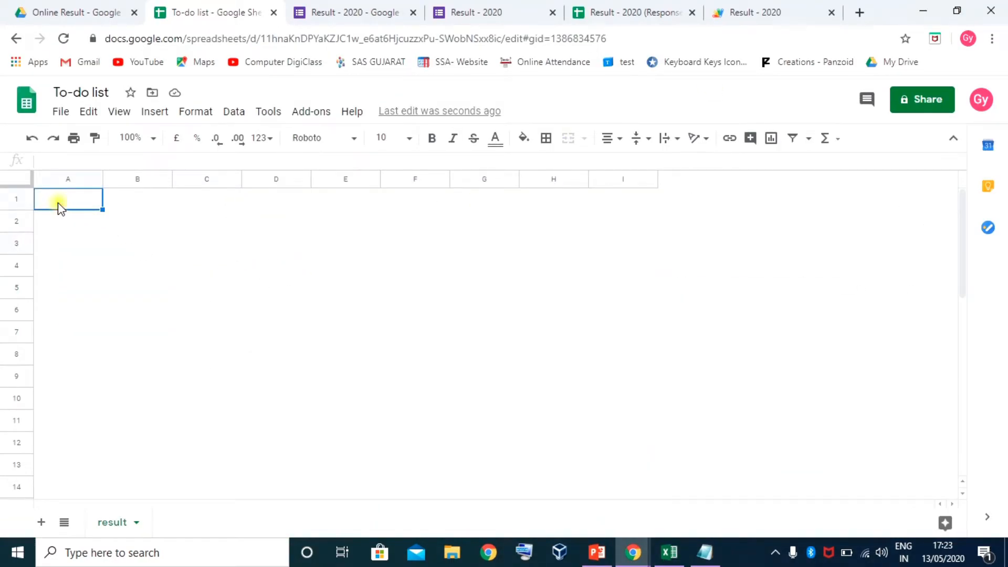
# Paste the result card, fill row 1 light yellow 2 and row 2 light green 3
pyautogui.hotkey('ctrl', 'v')
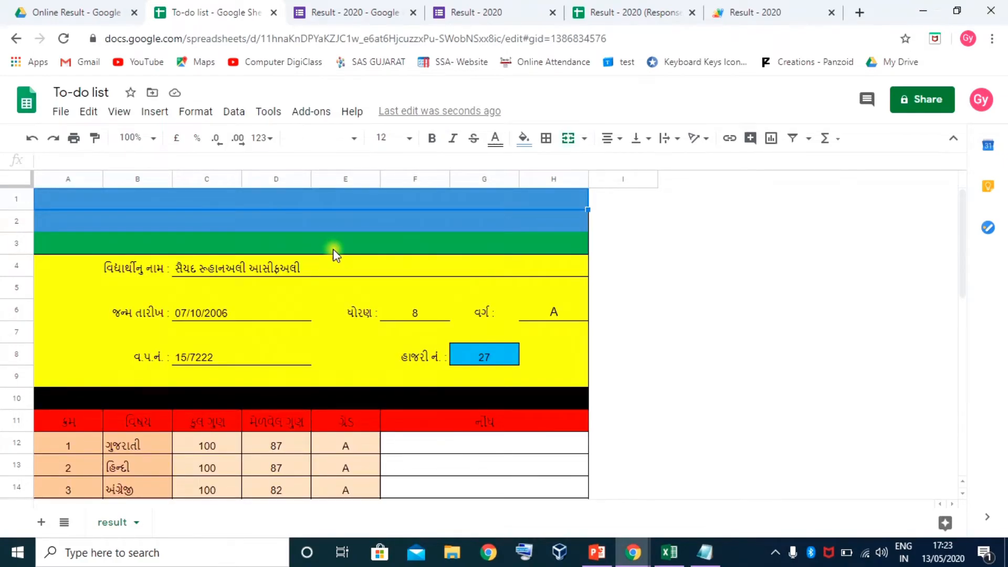
pyautogui.click(352, 203)
pyautogui.click(523, 138)
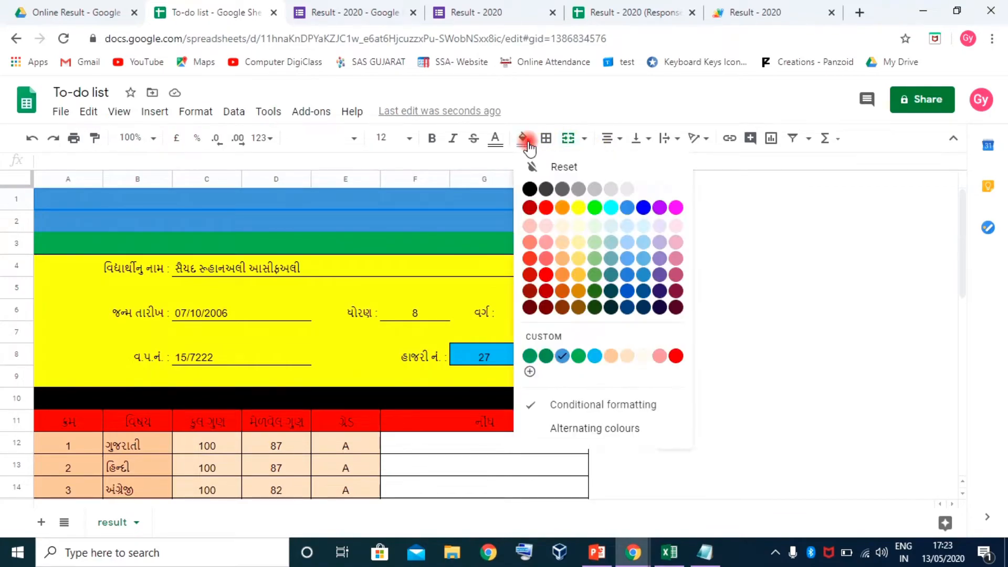
pyautogui.click(579, 243)
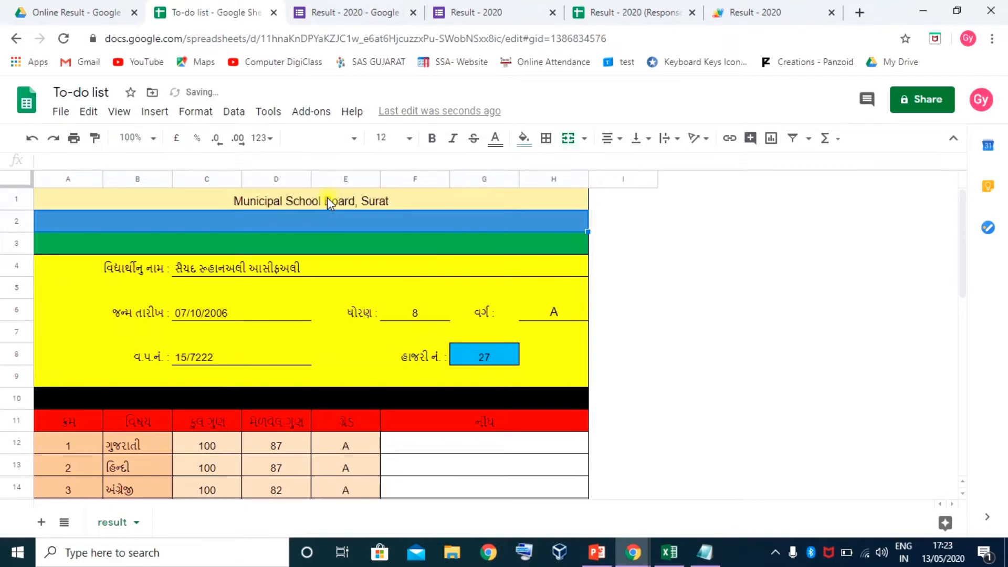
pyautogui.click(287, 195)
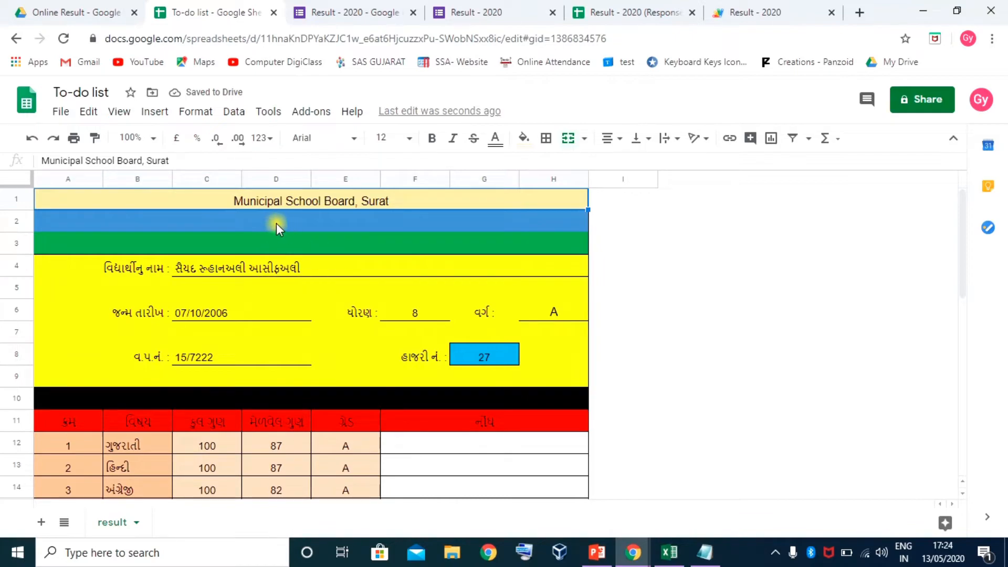
pyautogui.click(284, 219)
pyautogui.click(524, 138)
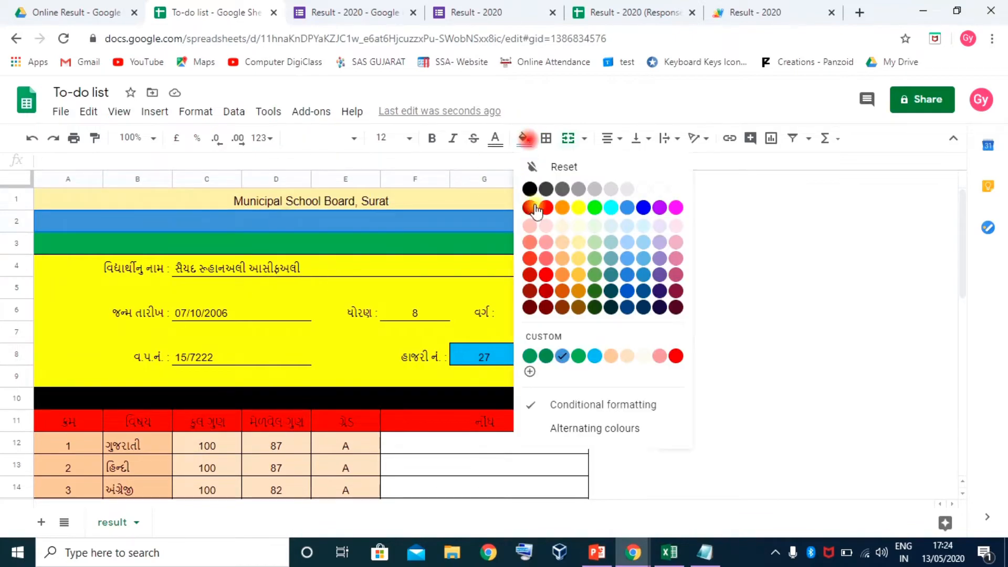
pyautogui.click(595, 228)
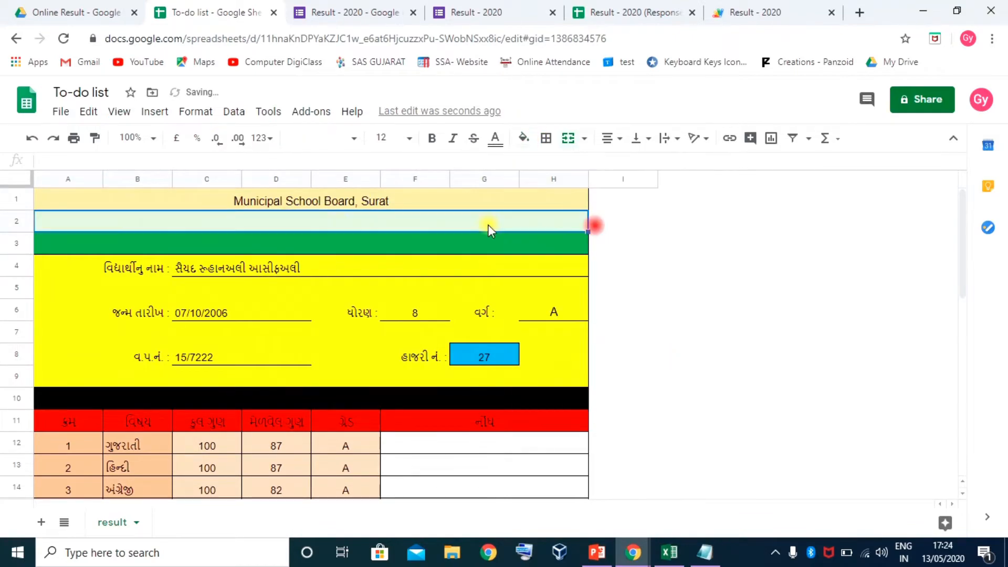
# Give row 2 a different light green, then merge row 3 and fill it light blue
pyautogui.click(271, 246)
pyautogui.click(314, 222)
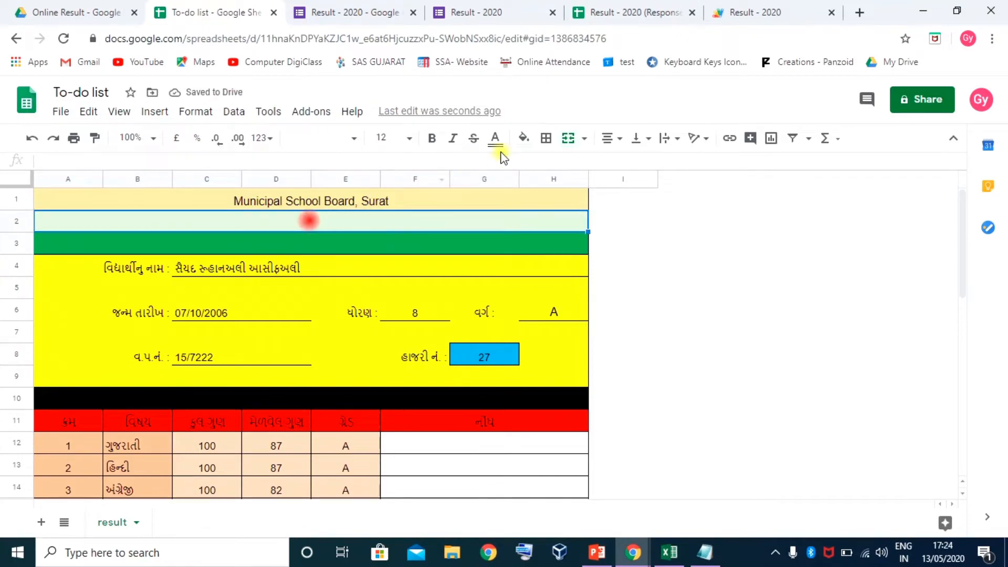
pyautogui.click(524, 137)
pyautogui.click(592, 244)
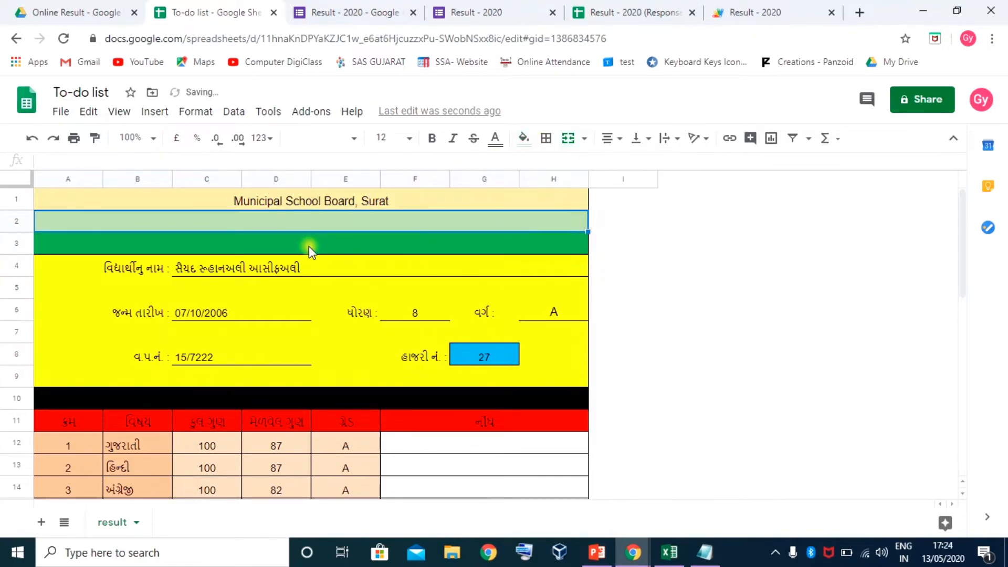
pyautogui.click(270, 245)
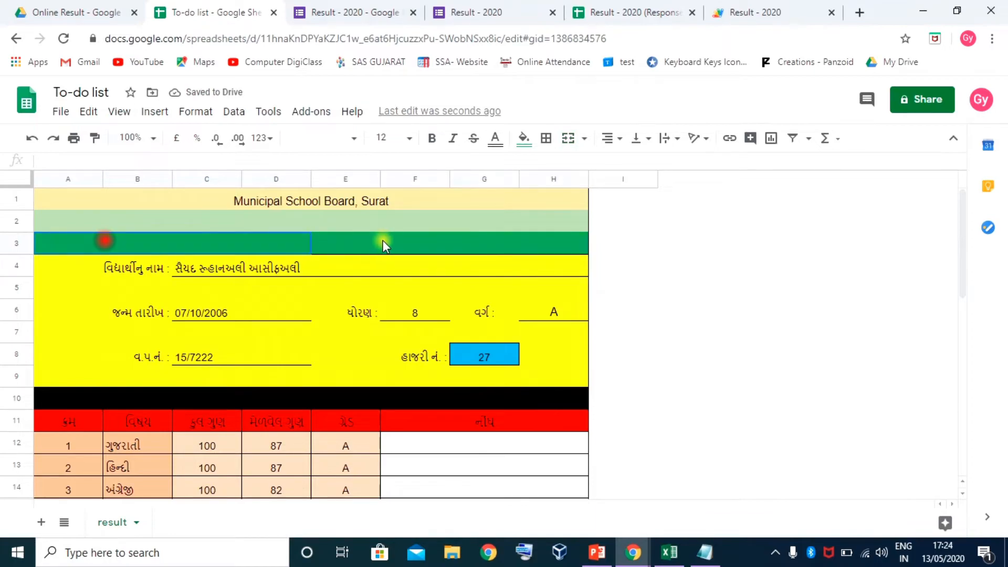
pyautogui.keyDown('shift'); pyautogui.click(487, 246); pyautogui.keyUp('shift')
pyautogui.click(568, 139)
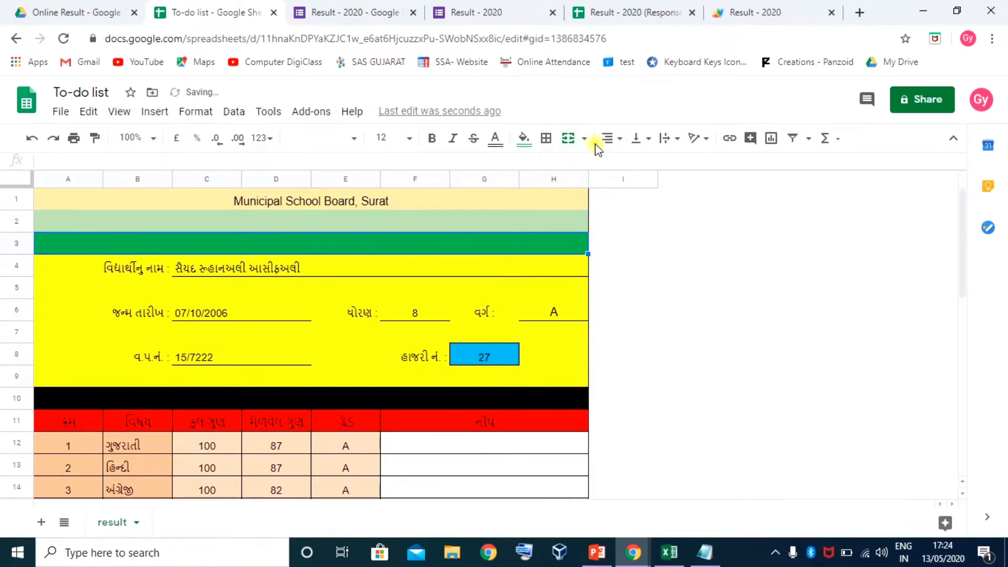
pyautogui.click(523, 138)
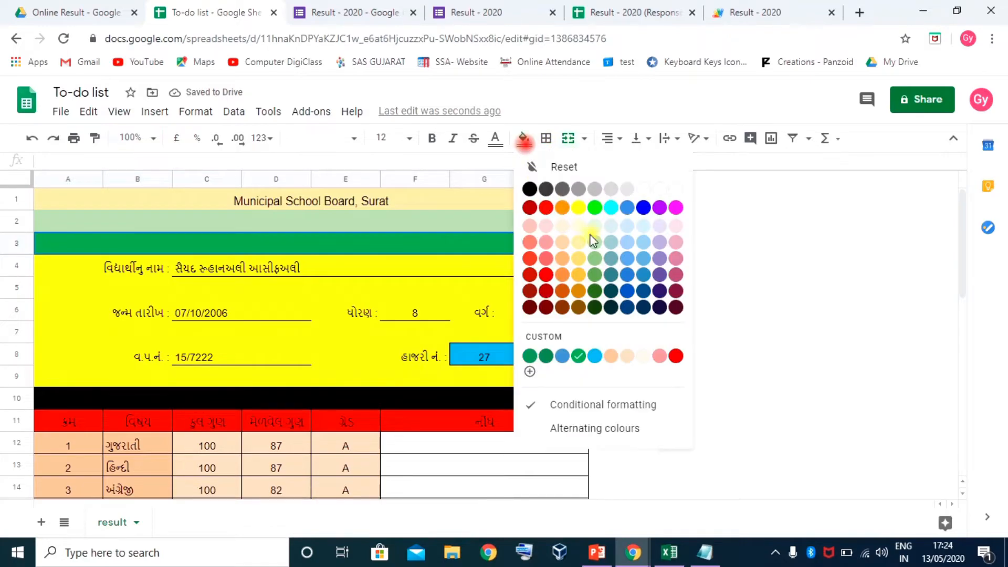
pyautogui.click(627, 227)
# Fill the student details block A4:H9 with light yellow 3
pyautogui.click(303, 267)
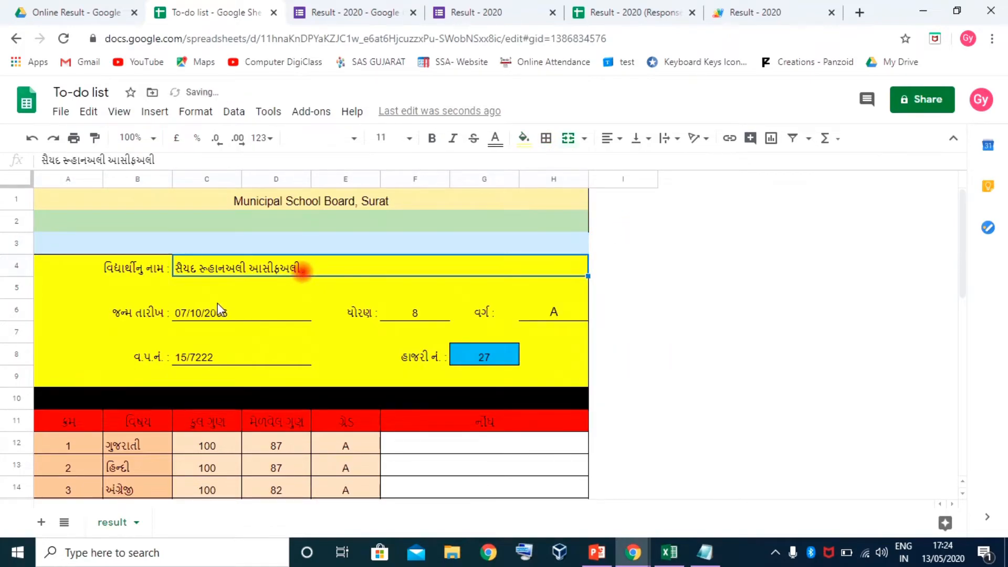
pyautogui.click(49, 265)
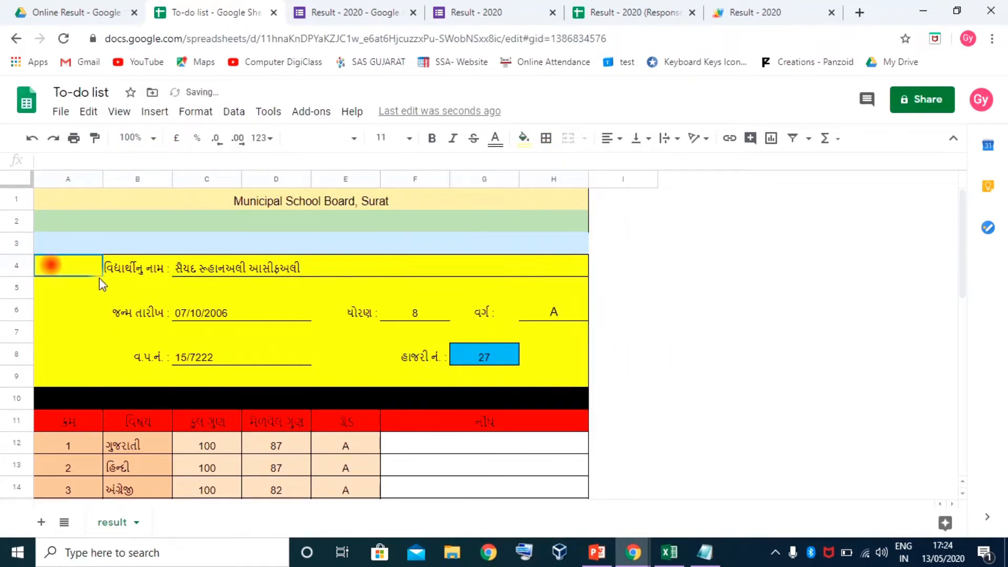
pyautogui.keyDown('shift'); pyautogui.click(563, 384); pyautogui.keyUp('shift')
pyautogui.click(524, 139)
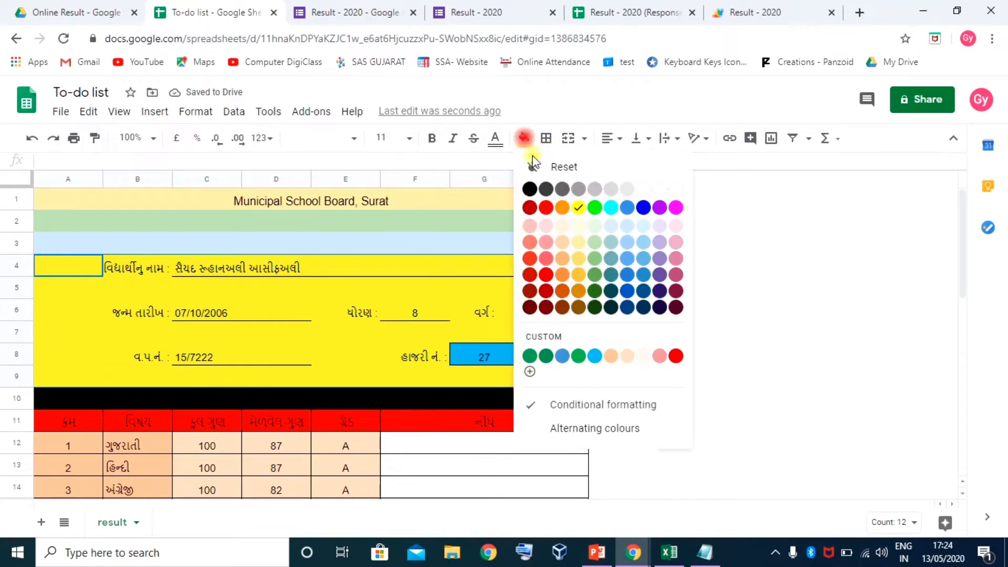
pyautogui.click(579, 228)
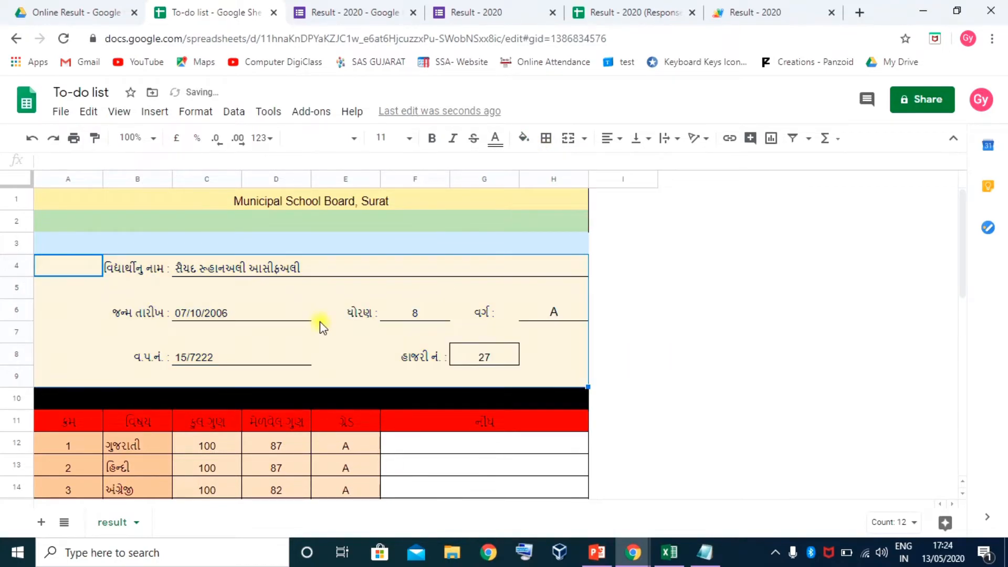
# Make divider row 10 thinner and fill it orange, then select the marks table to row 35
pyautogui.scroll(-1, 322, 327)
pyautogui.click(46, 353)
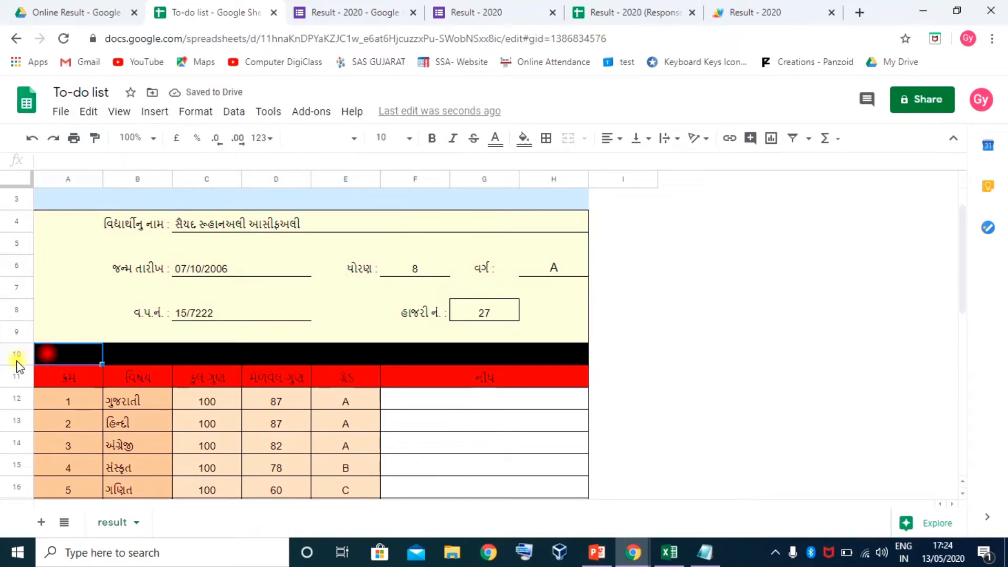
pyautogui.moveTo(20, 365); pyautogui.dragTo(572, 348)
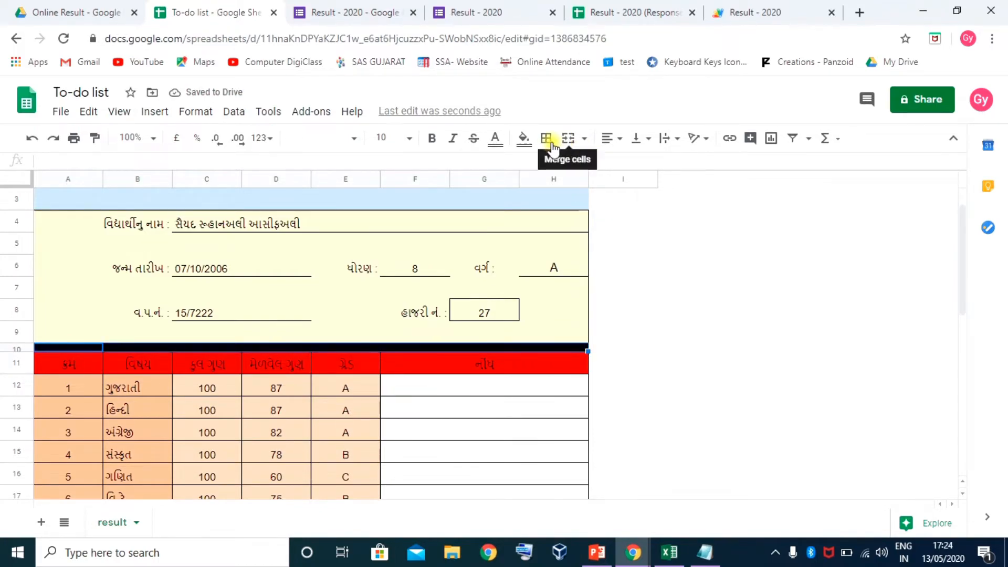
pyautogui.click(524, 139)
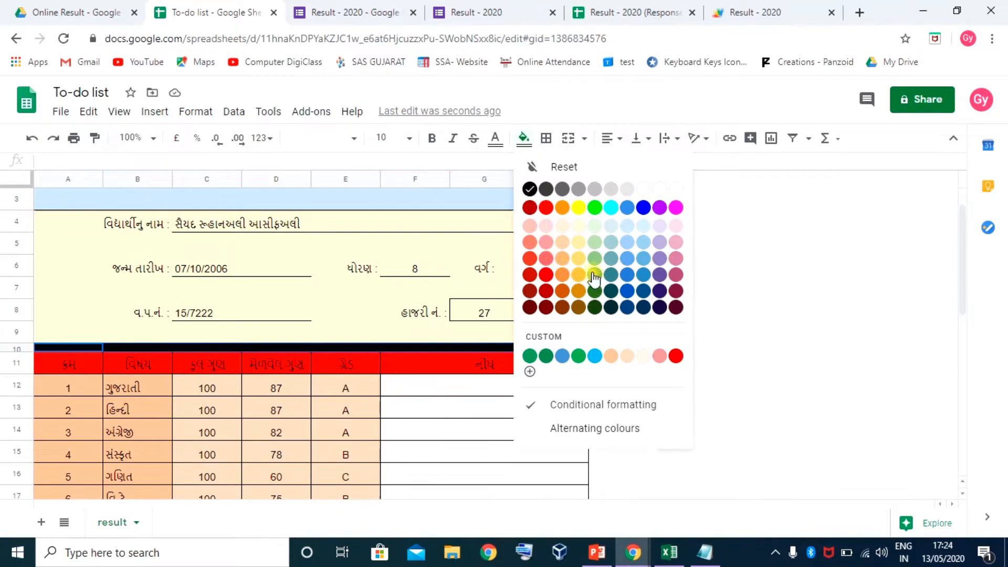
pyautogui.click(562, 207)
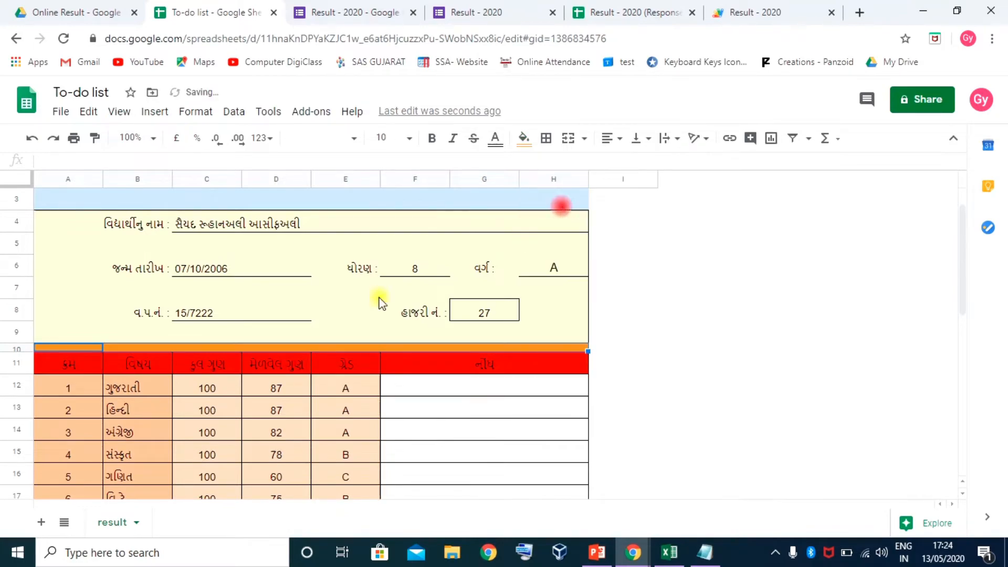
pyautogui.scroll(-1, 203, 342)
pyautogui.moveTo(21, 332); pyautogui.dragTo(20, 339)
pyautogui.click(79, 326)
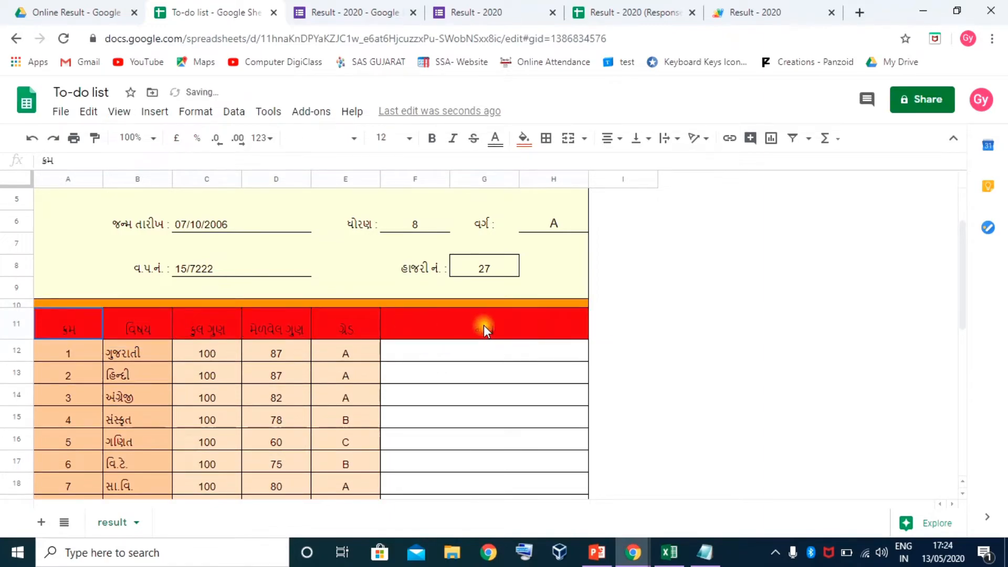
pyautogui.moveTo(502, 325); pyautogui.dragTo(497, 498)
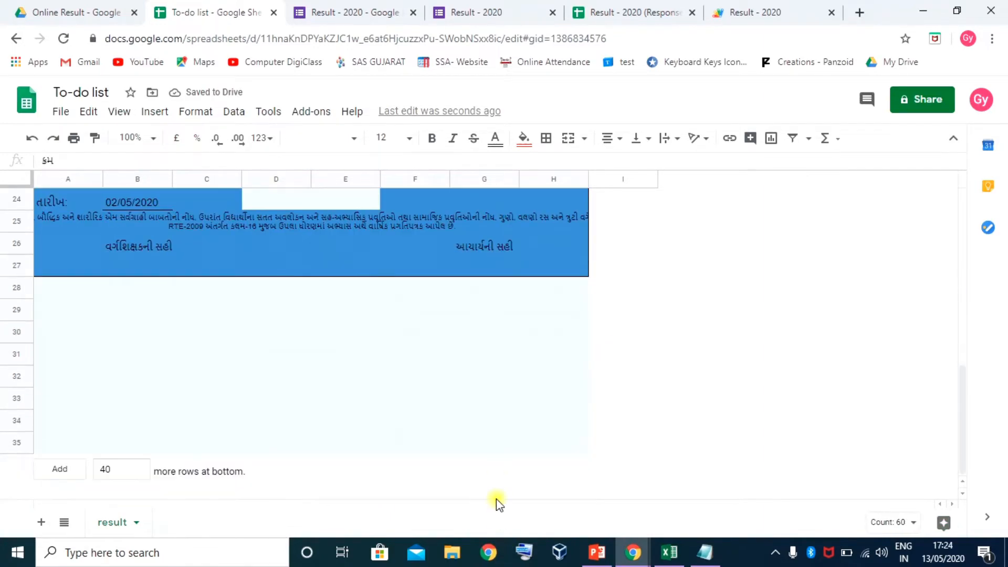
pyautogui.press('Delete')
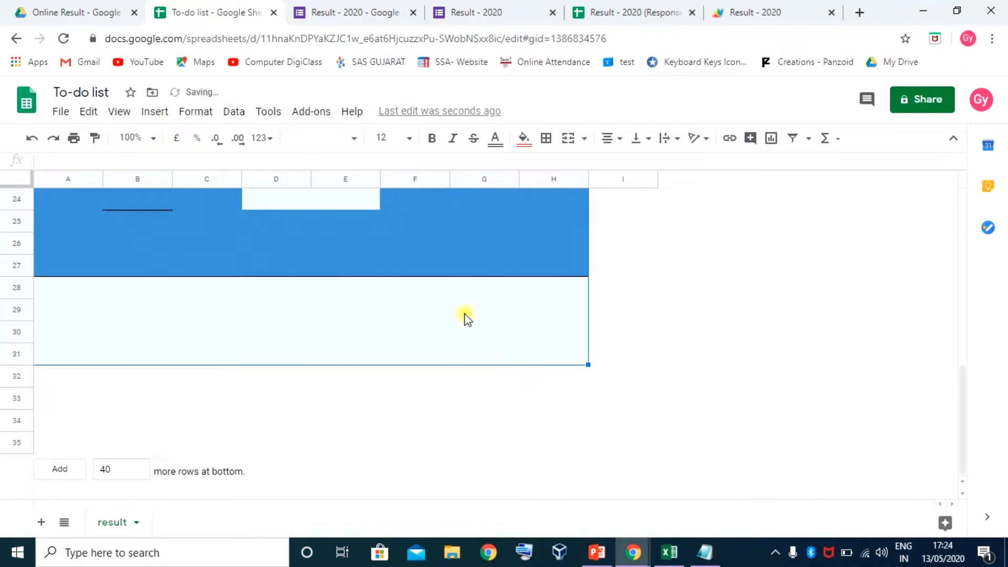
pyautogui.scroll(3, 222, 388)
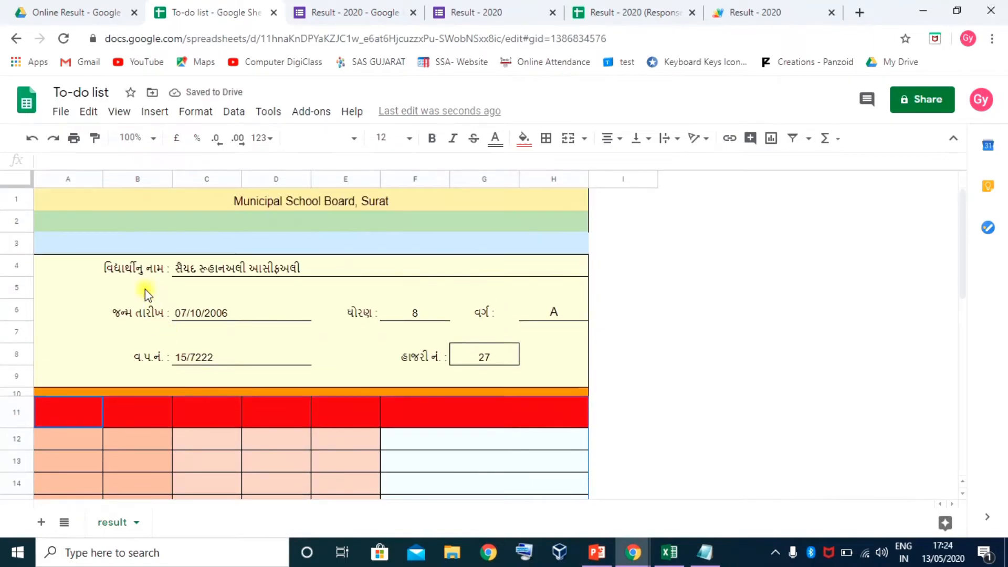
pyautogui.click(138, 274)
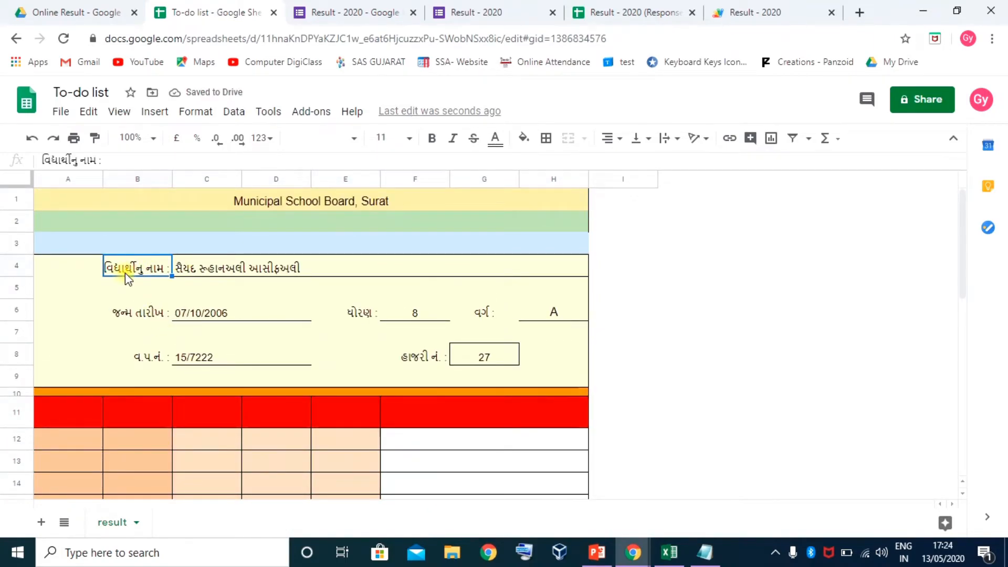
pyautogui.scroll(-2, 203, 308)
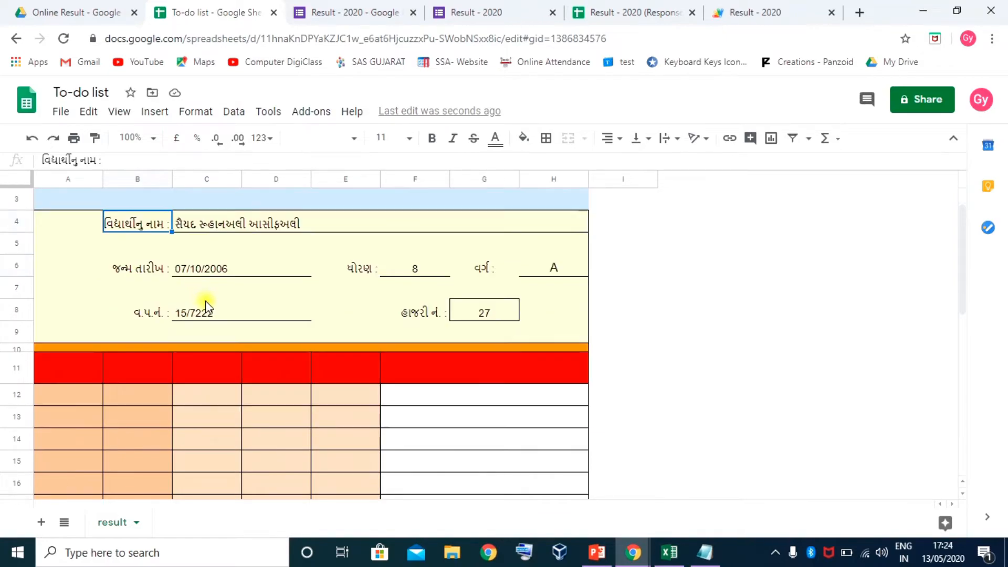
pyautogui.scroll(2, 226, 300)
pyautogui.scroll(-3, 218, 371)
pyautogui.click(83, 307)
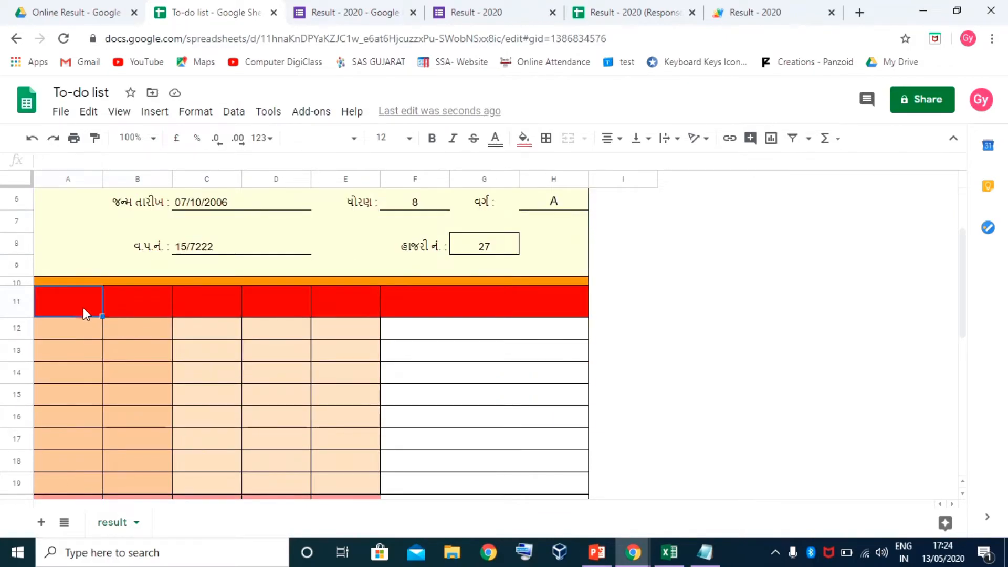
pyautogui.scroll(-5, 222, 321)
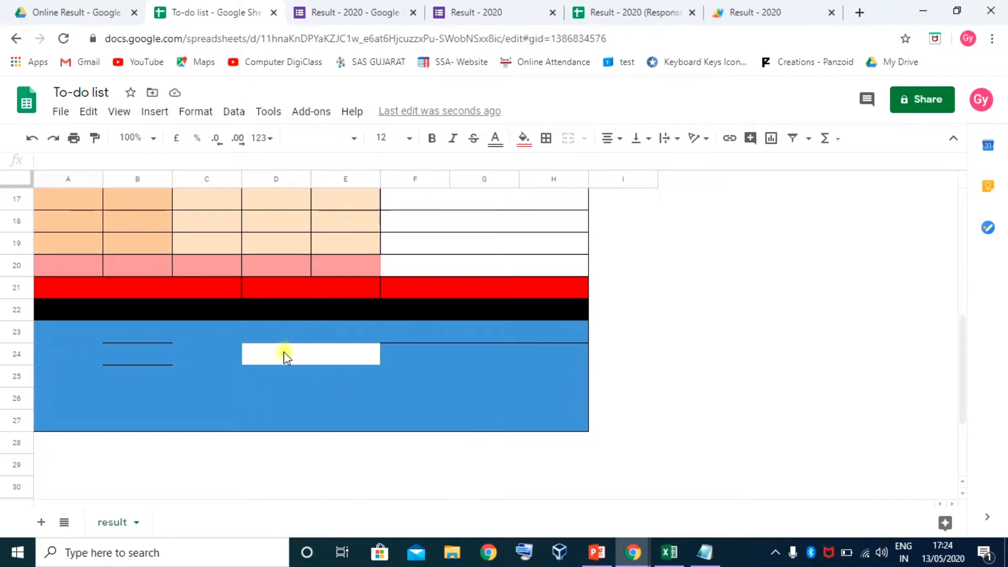
pyautogui.scroll(5, 304, 326)
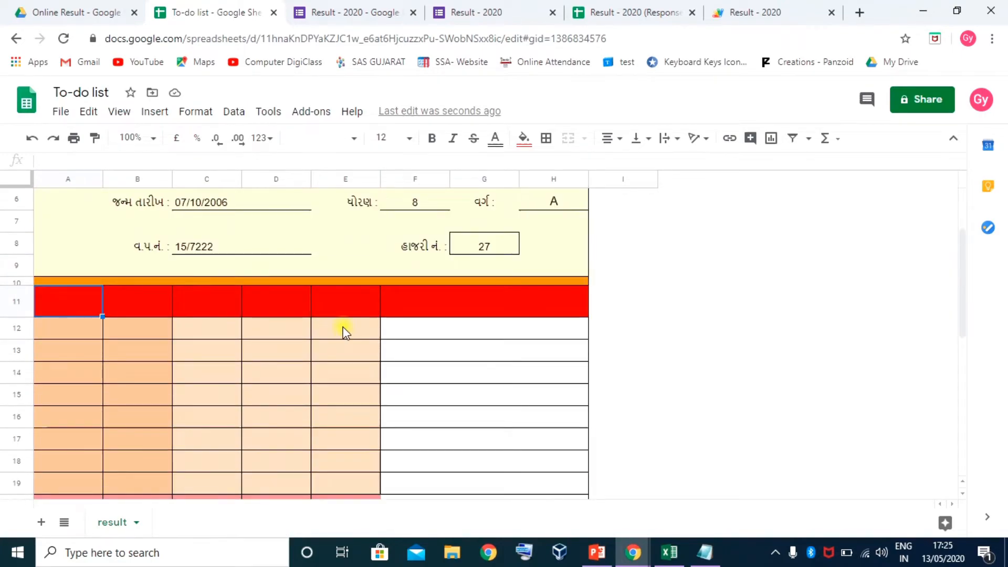
pyautogui.scroll(-5, 344, 331)
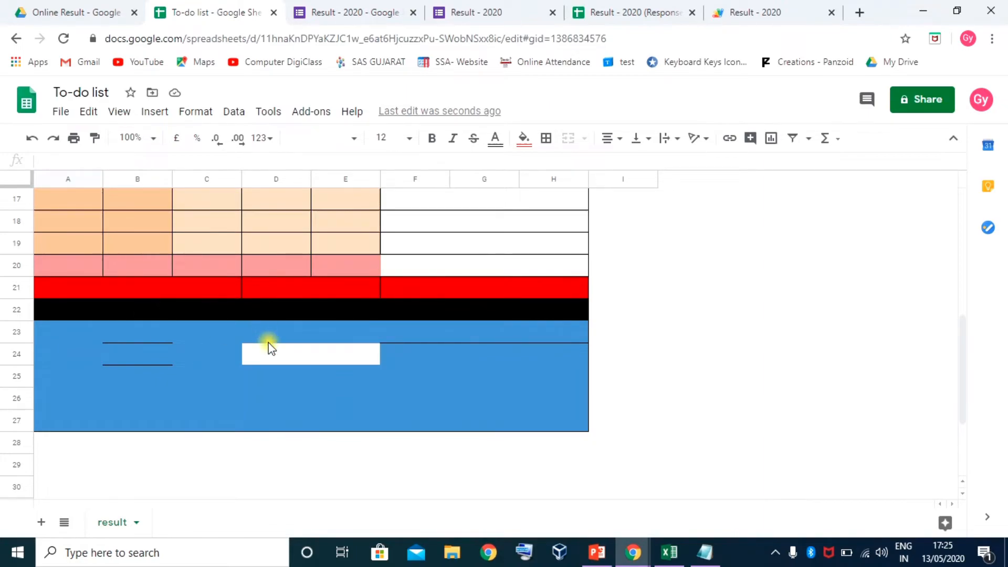
pyautogui.click(282, 354)
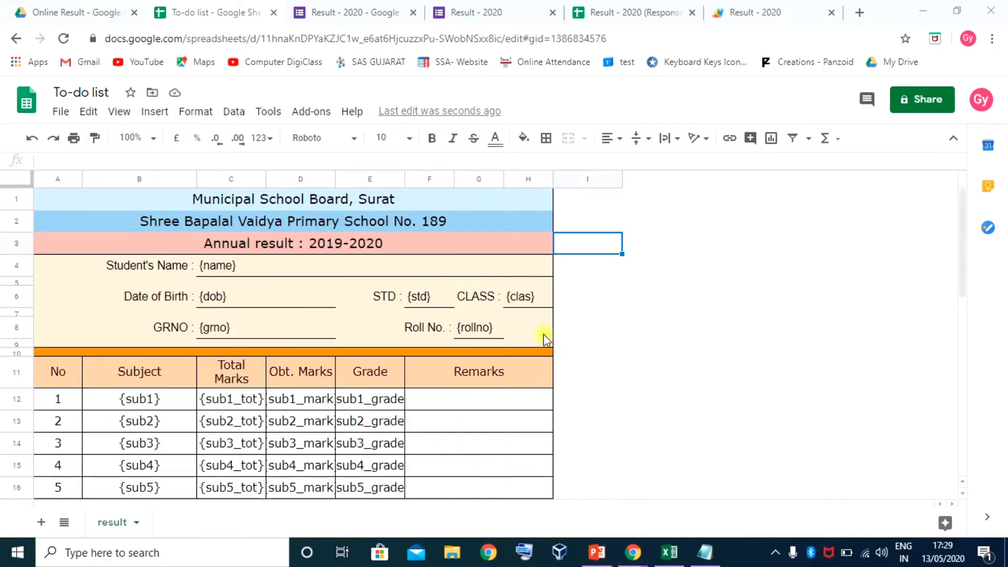
# Shrink dark green row 22 and merge it into one thin strip across the card
pyautogui.click(591, 302)
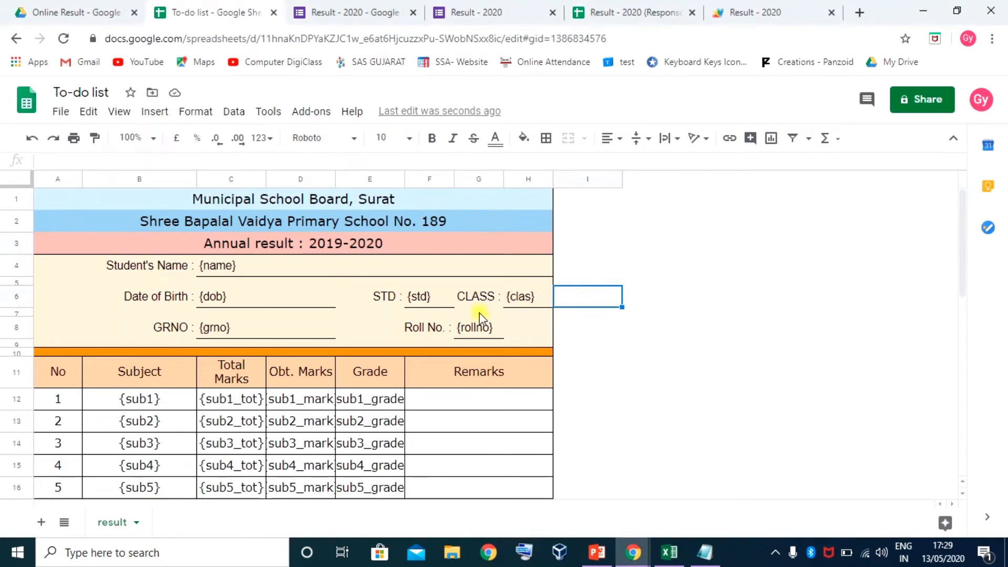
pyautogui.scroll(-5, 334, 251)
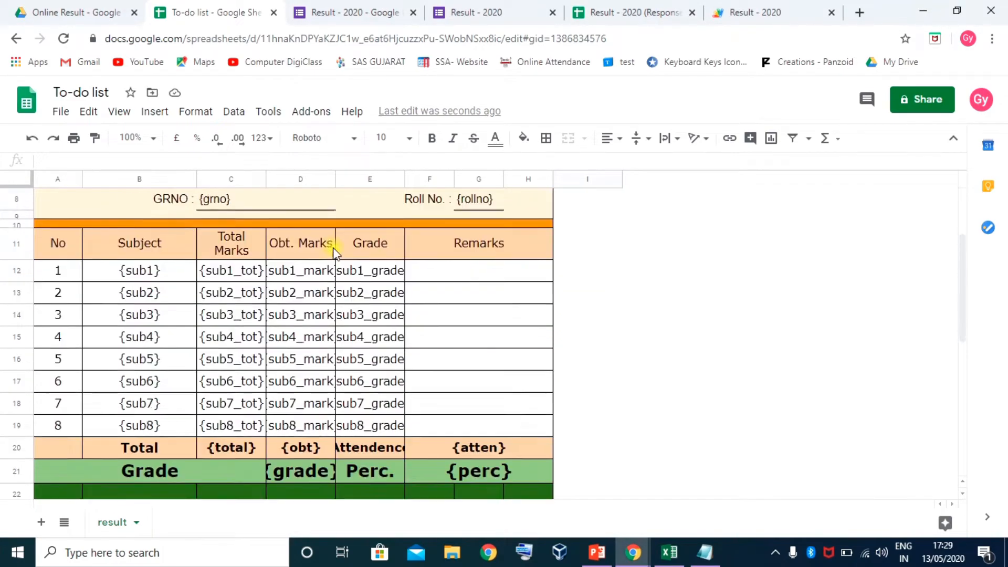
pyautogui.scroll(5, 334, 250)
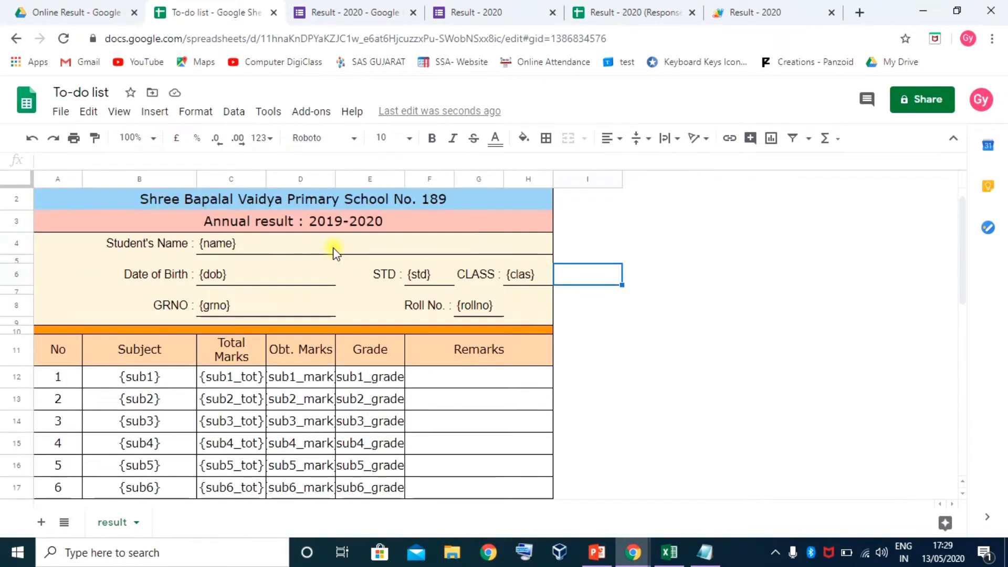
pyautogui.scroll(-8, 319, 271)
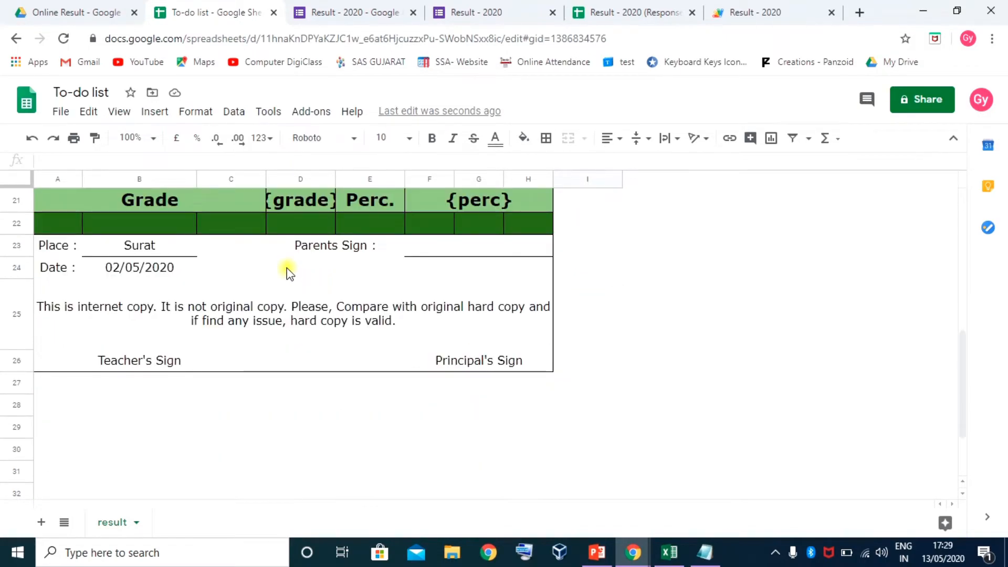
pyautogui.scroll(1, 282, 256)
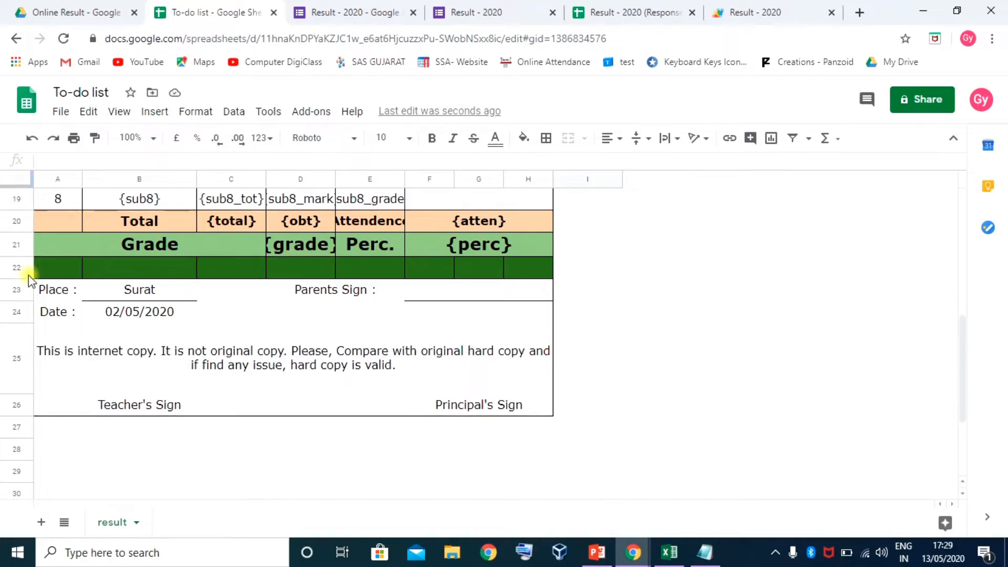
pyautogui.moveTo(24, 276); pyautogui.dragTo(541, 265)
pyautogui.click(571, 145)
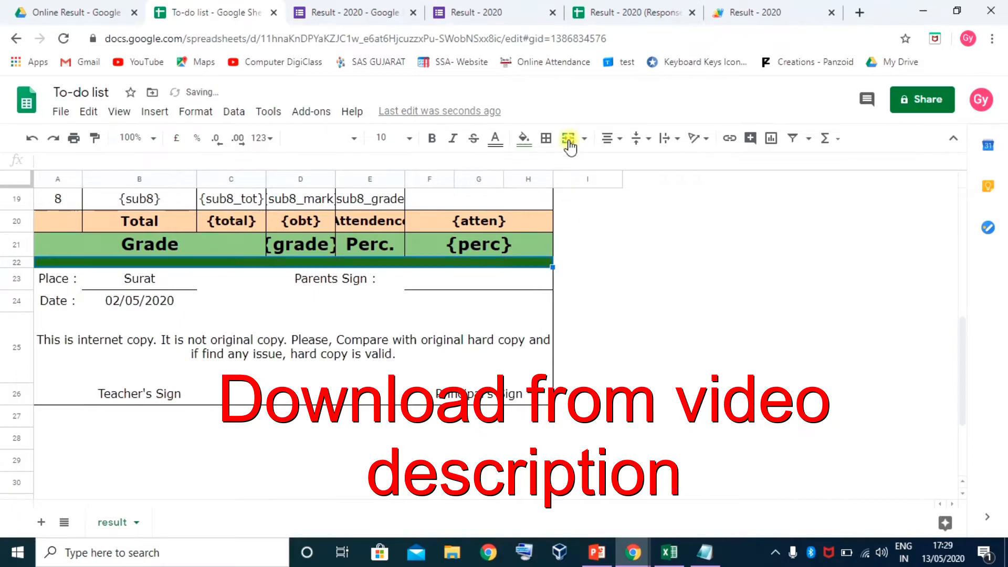
pyautogui.moveTo(23, 269); pyautogui.dragTo(24, 264)
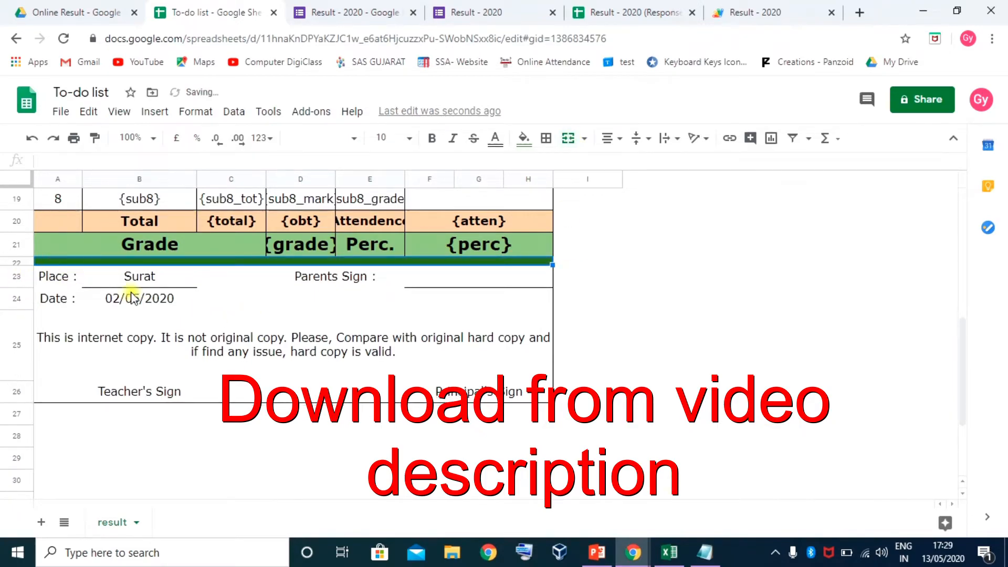
pyautogui.click(238, 251)
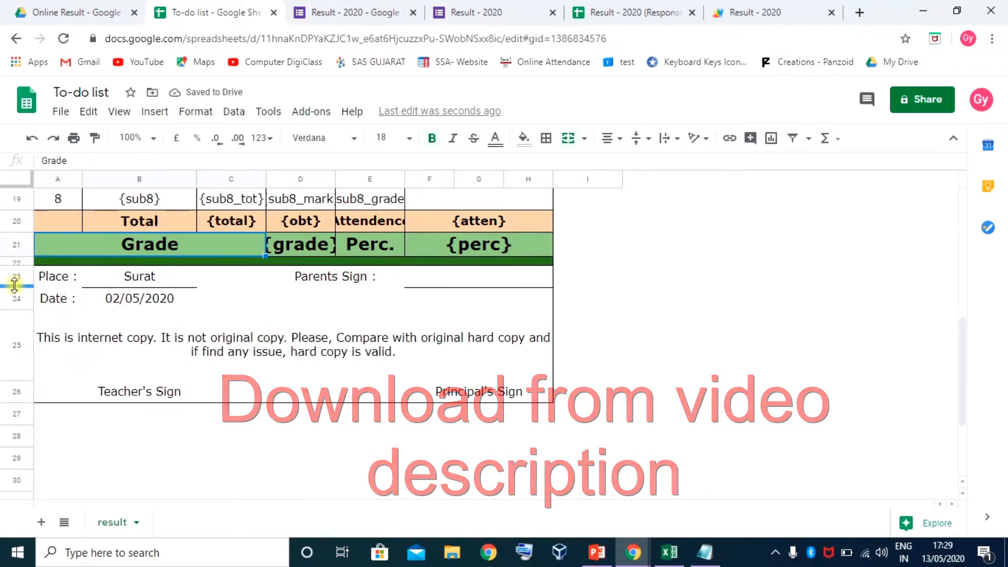
# Make the Place row slightly taller and open the print preview
pyautogui.moveTo(14, 287); pyautogui.dragTo(15, 293)
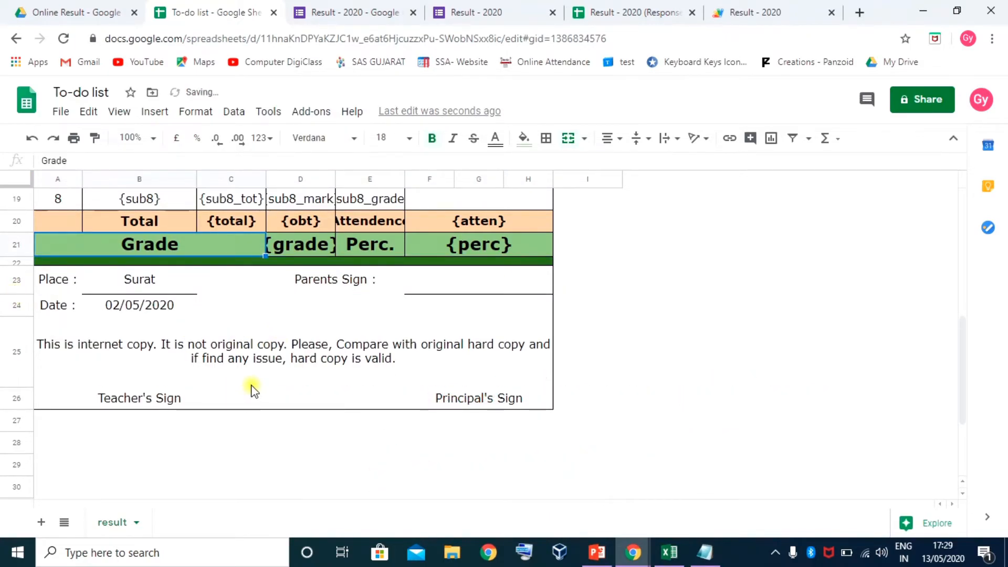
pyautogui.scroll(10, 252, 388)
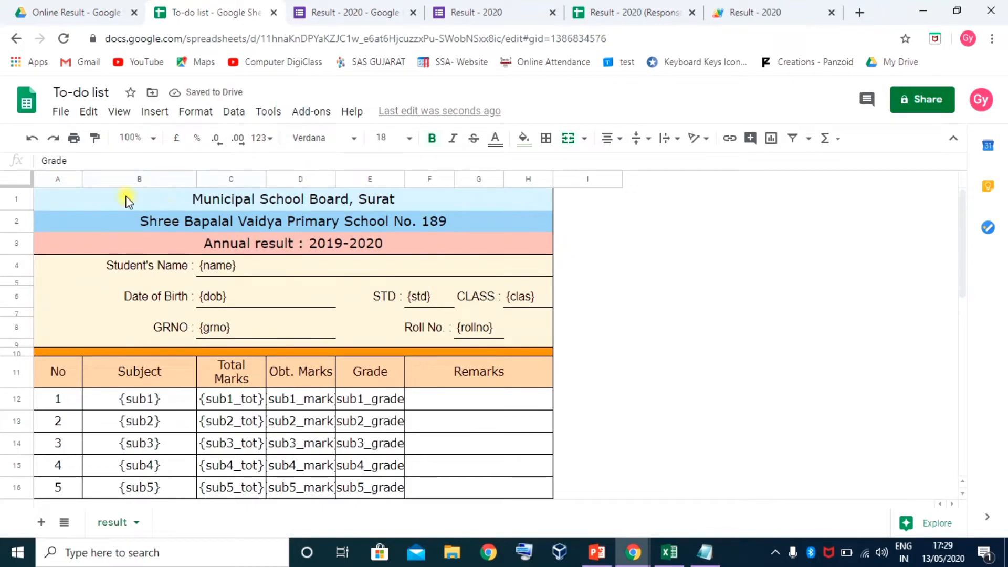
pyautogui.click(75, 138)
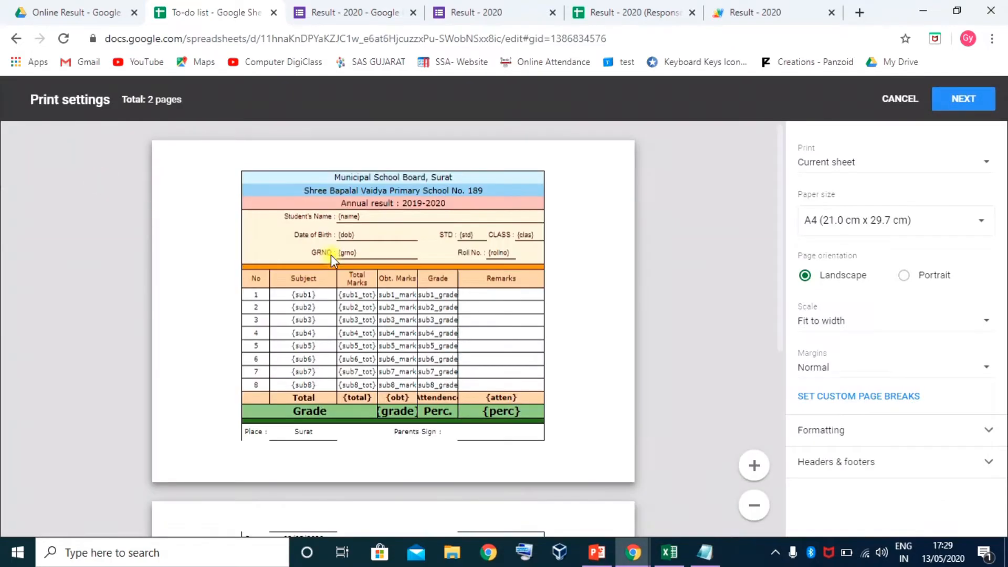
pyautogui.scroll(-5, 446, 357)
pyautogui.scroll(5, 462, 357)
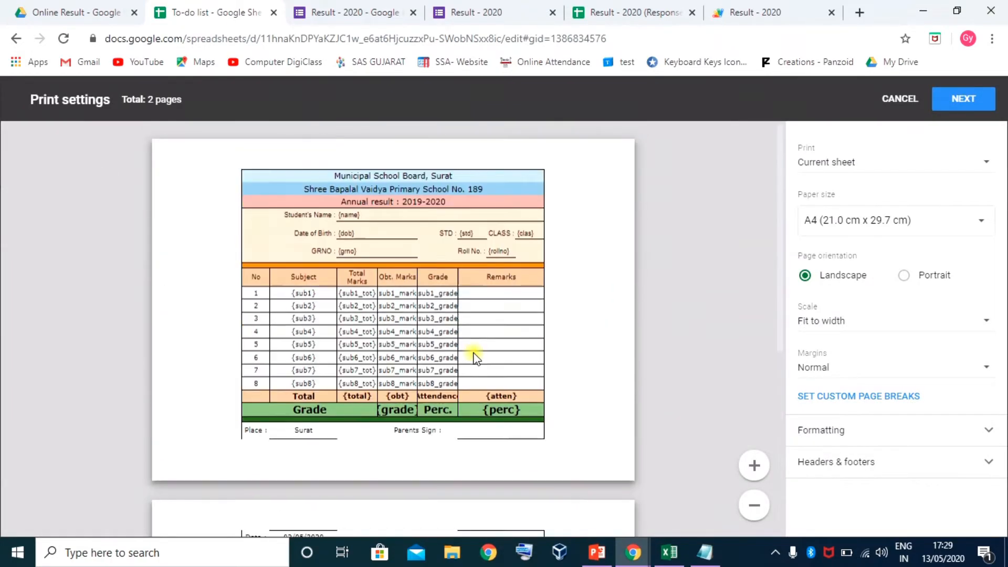
pyautogui.scroll(-5, 472, 353)
pyautogui.scroll(5, 475, 358)
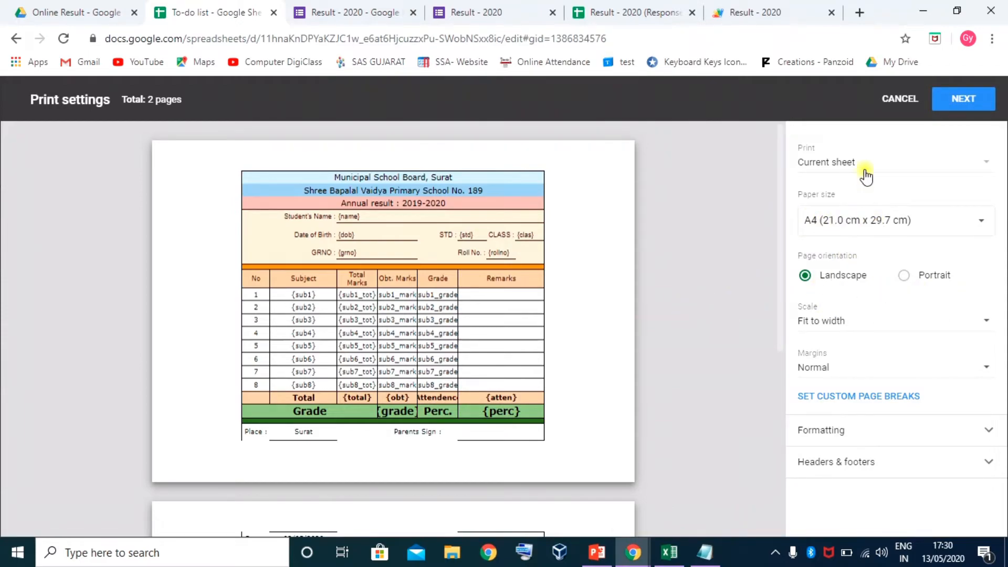
pyautogui.click(906, 276)
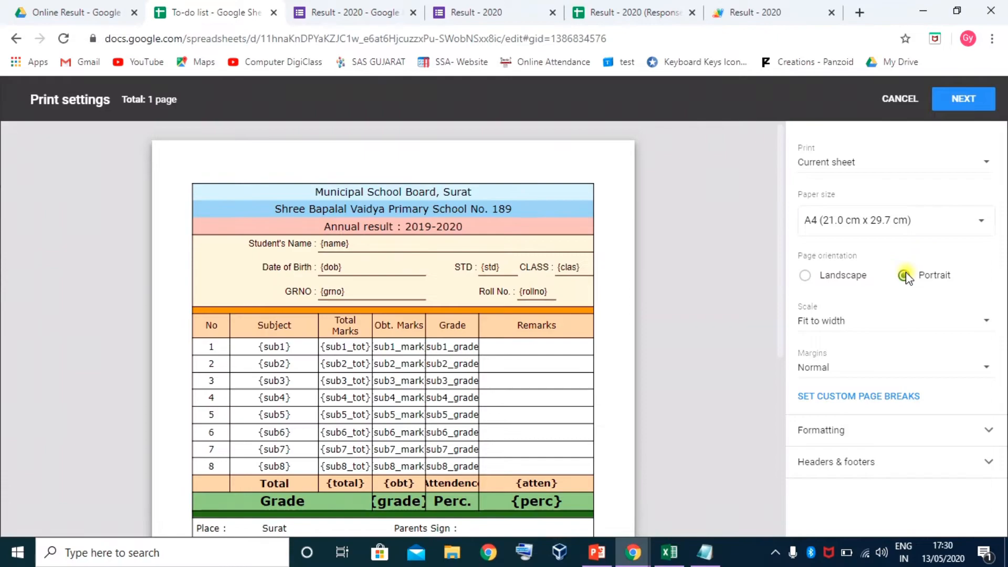
pyautogui.scroll(-6, 535, 331)
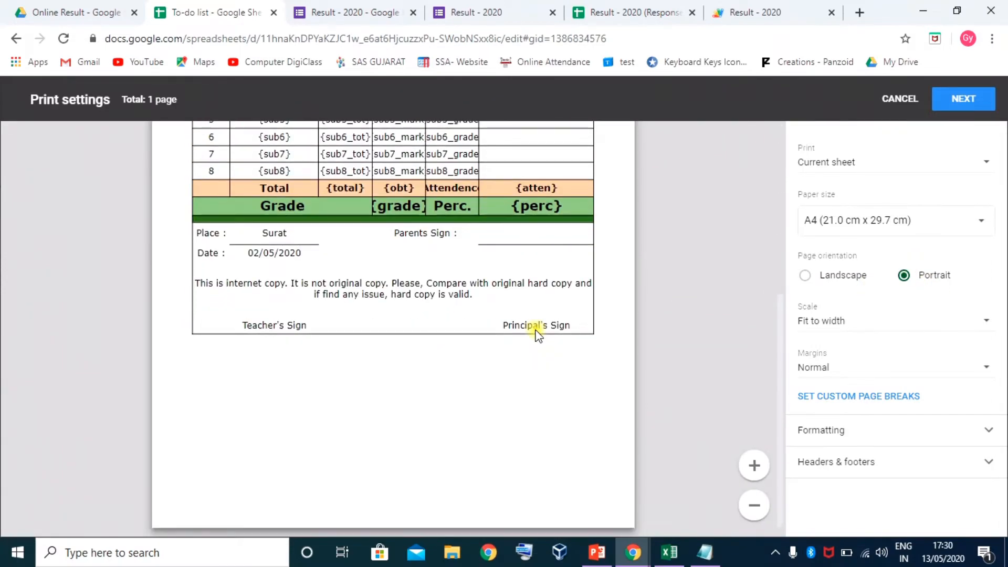
pyautogui.scroll(8, 594, 332)
pyautogui.scroll(-4, 593, 332)
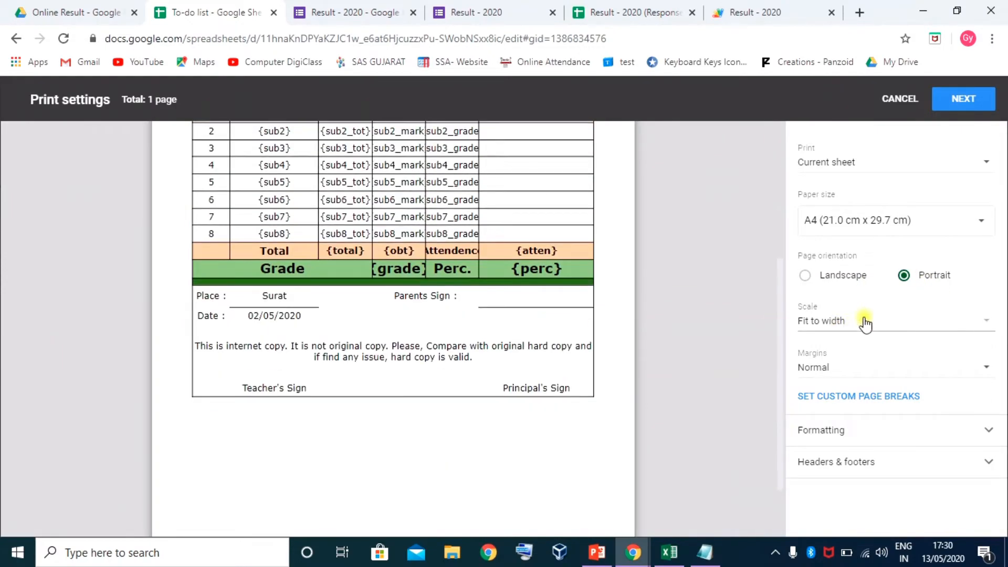
pyautogui.scroll(-2, 397, 388)
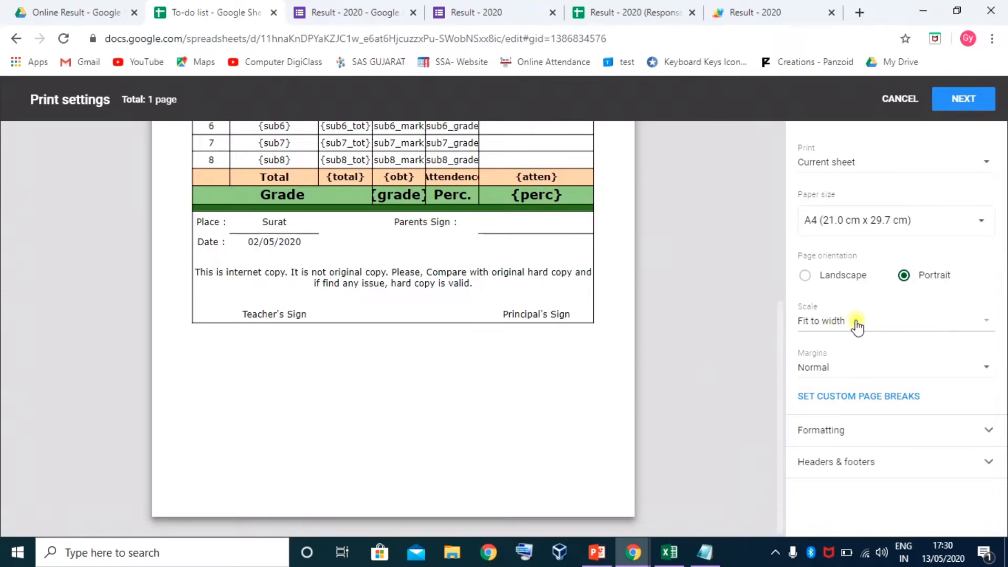
pyautogui.scroll(1, 481, 307)
pyautogui.scroll(5, 480, 307)
pyautogui.scroll(-6, 482, 315)
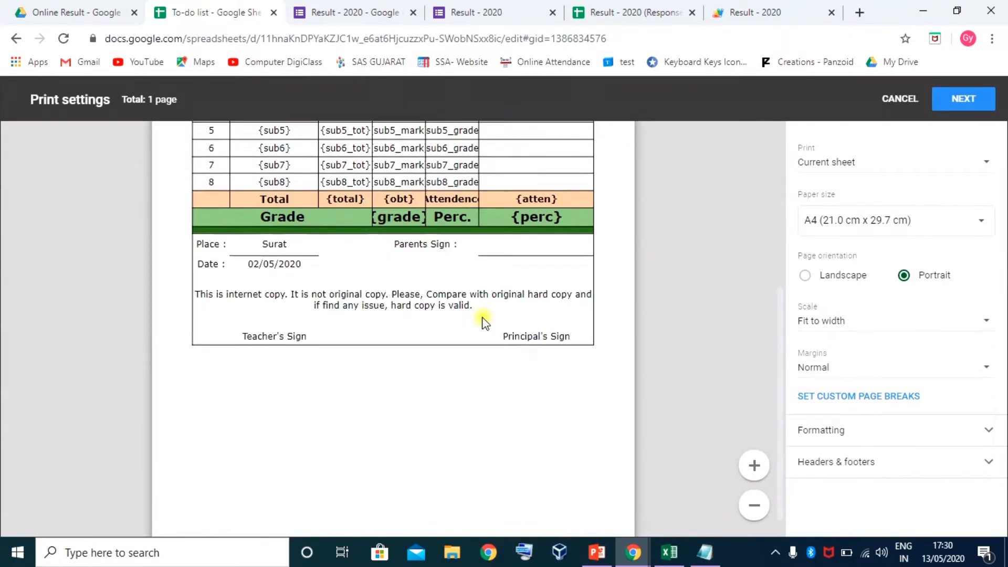
pyautogui.scroll(5, 404, 471)
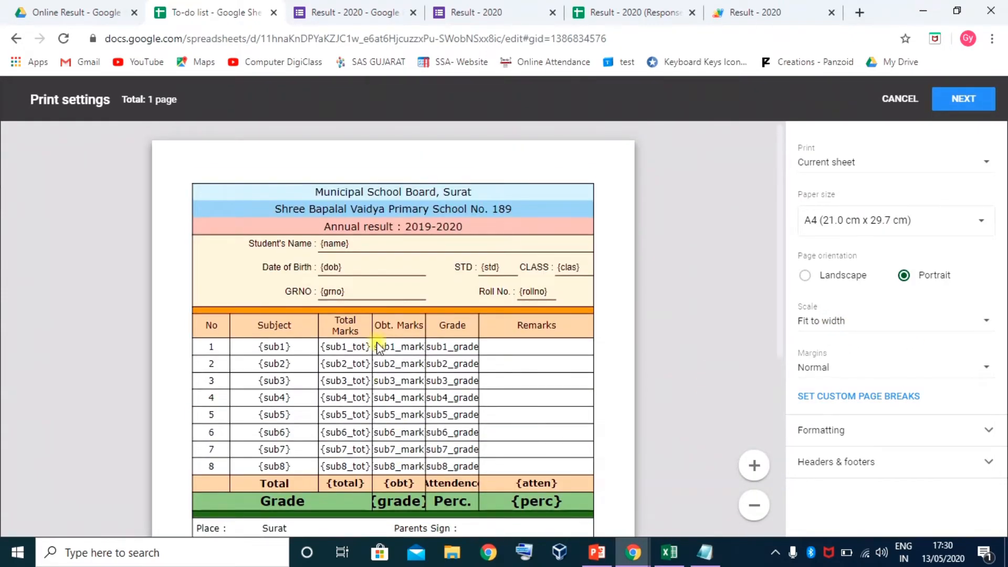
pyautogui.scroll(-6, 359, 417)
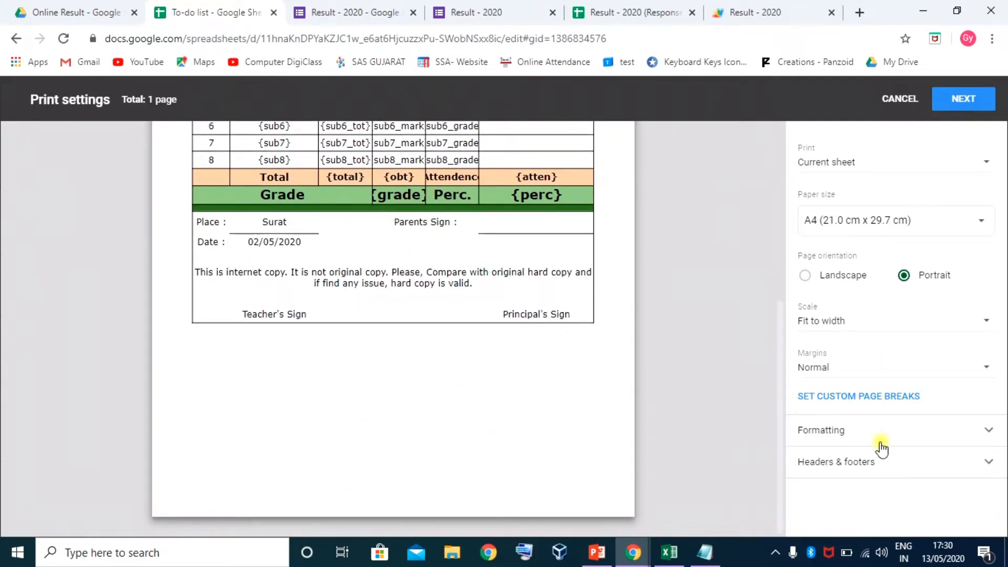
pyautogui.click(966, 99)
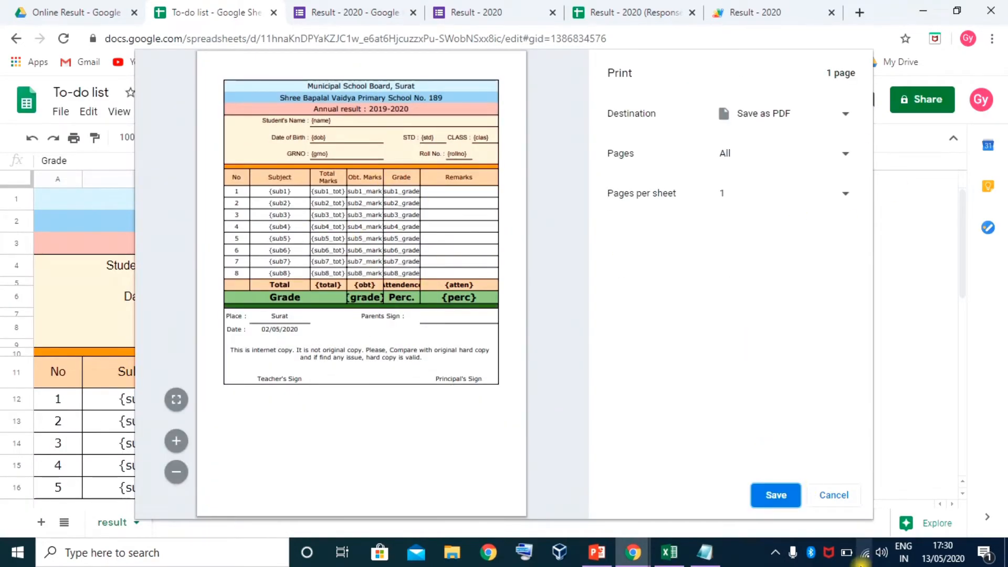
pyautogui.click(834, 496)
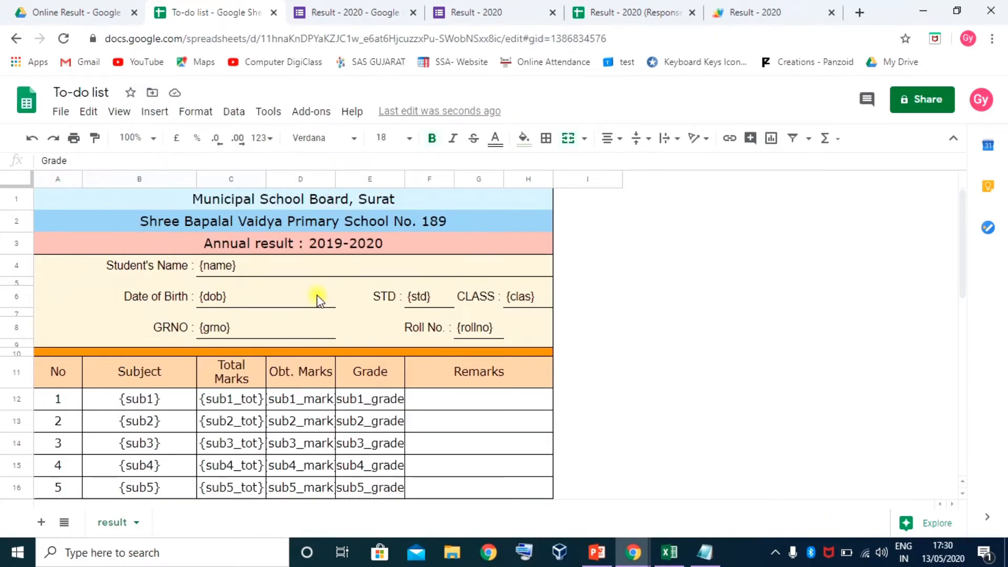
# Make table header row 11 and subject rows 12–19 taller
pyautogui.scroll(-3, 317, 300)
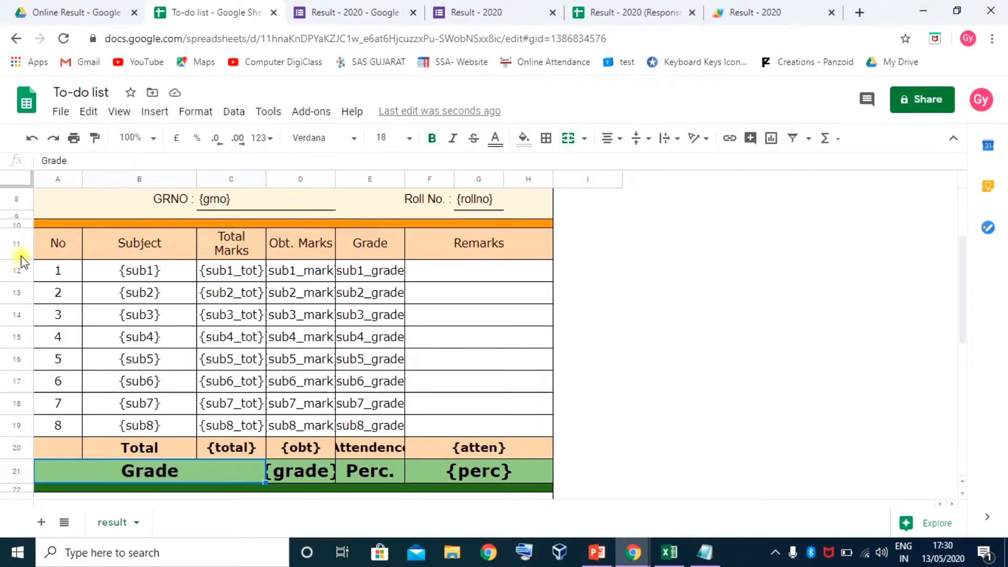
pyautogui.moveTo(13, 259); pyautogui.dragTo(18, 449)
pyautogui.moveTo(17, 280); pyautogui.dragTo(18, 448)
pyautogui.scroll(3, 153, 309)
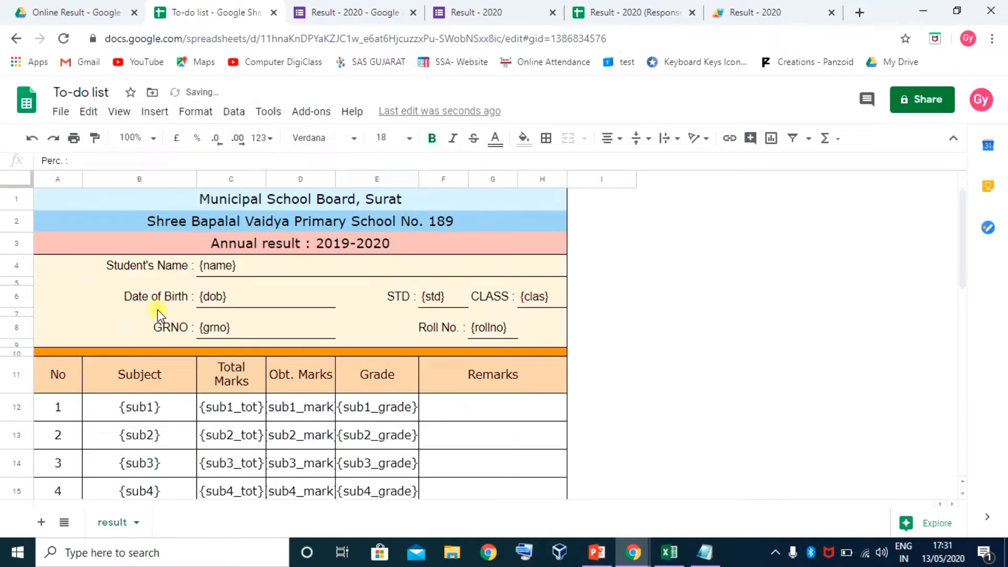
# Check the card's print preview and close it without printing
pyautogui.click(74, 138)
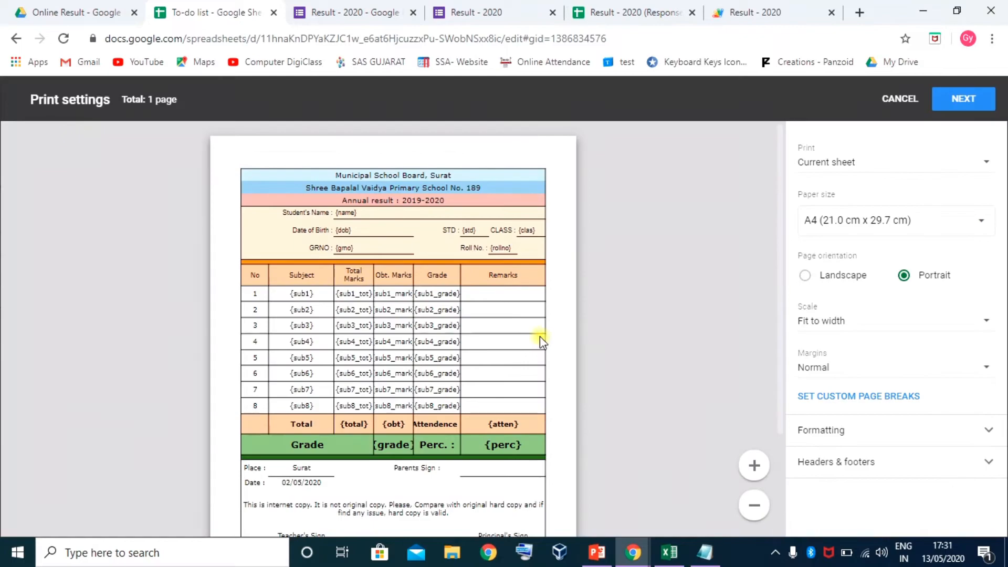
pyautogui.scroll(-3, 546, 351)
pyautogui.scroll(3, 436, 378)
pyautogui.scroll(-2, 473, 376)
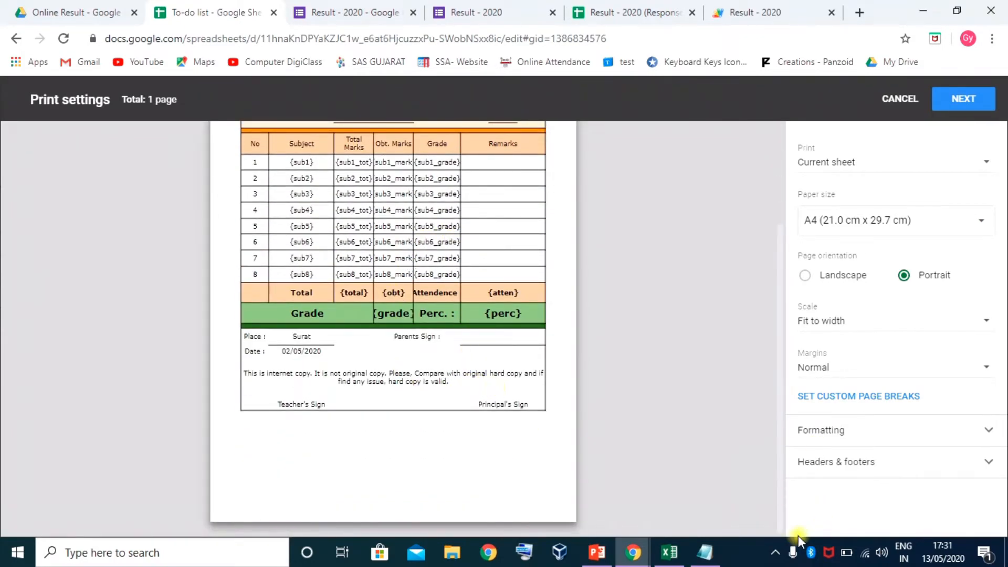
pyautogui.click(899, 99)
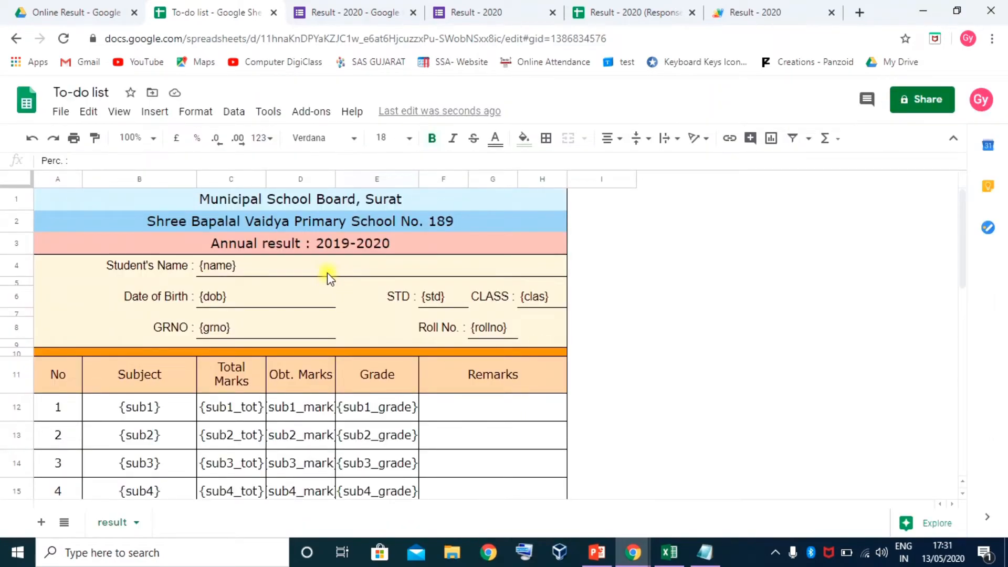
# Review the template's {name}, {dob}, {std} and {clas} placeholder cells
pyautogui.click(149, 265)
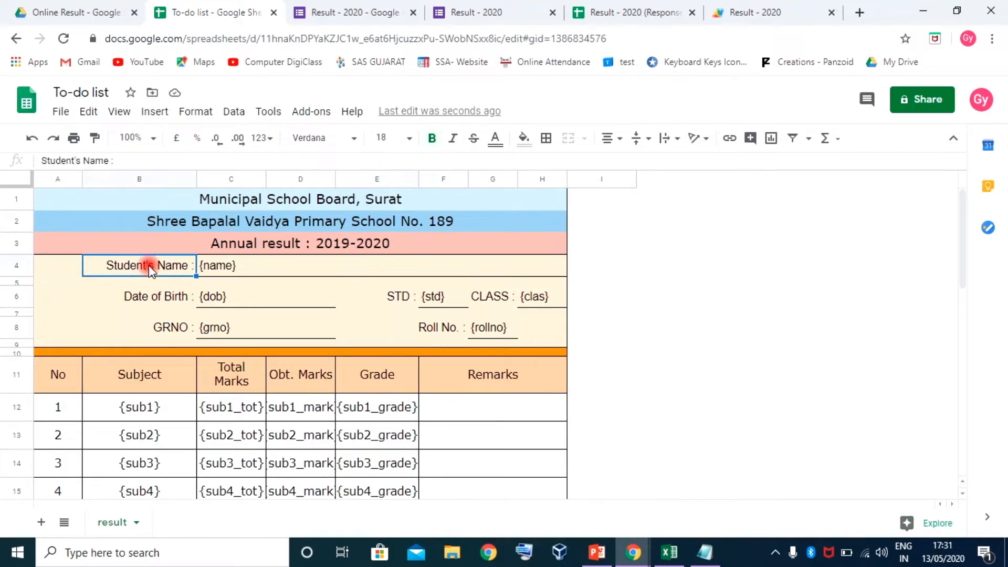
pyautogui.click(226, 267)
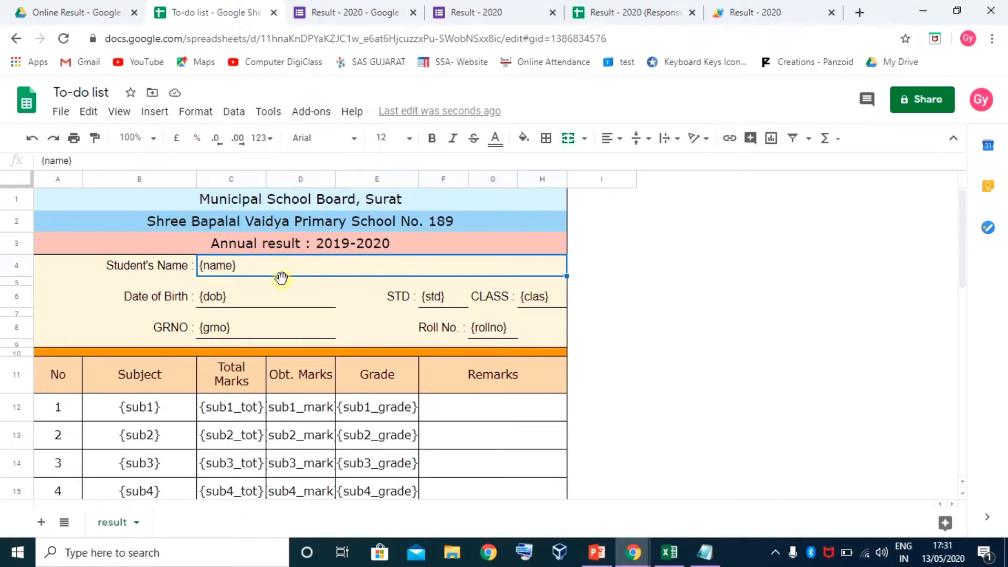
pyautogui.scroll(-5, 273, 307)
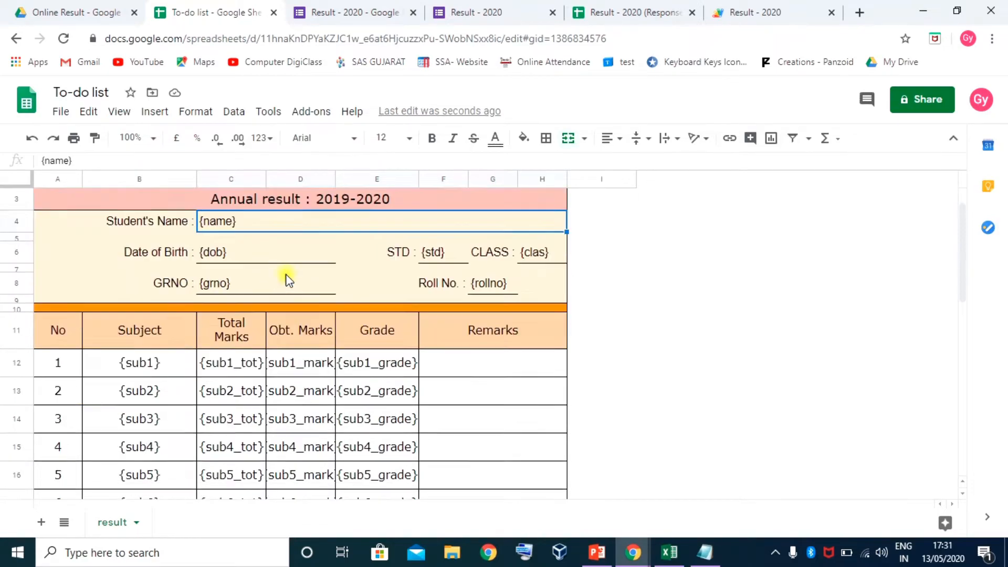
pyautogui.scroll(2, 285, 314)
pyautogui.scroll(2, 286, 314)
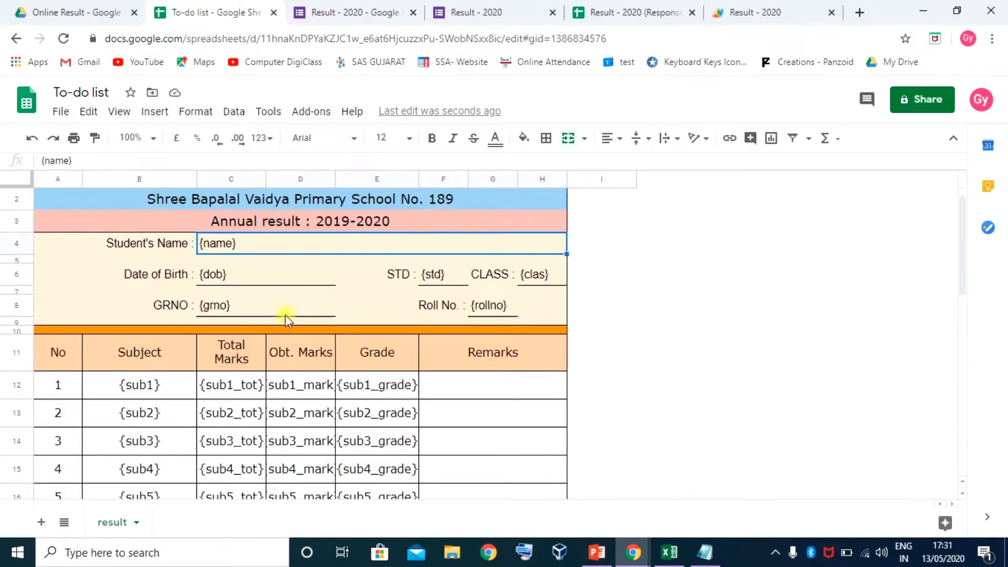
pyautogui.click(240, 276)
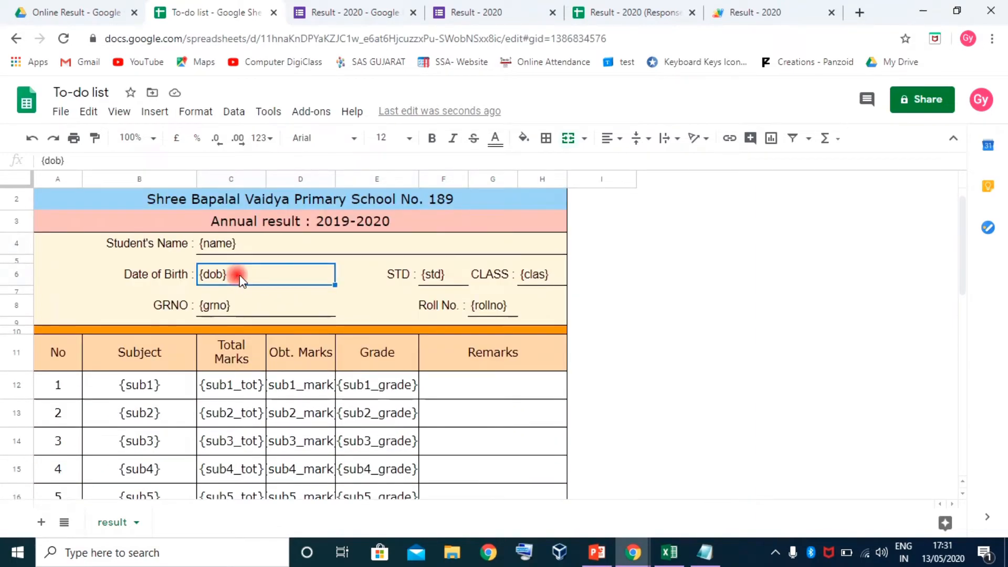
pyautogui.click(431, 274)
pyautogui.click(535, 274)
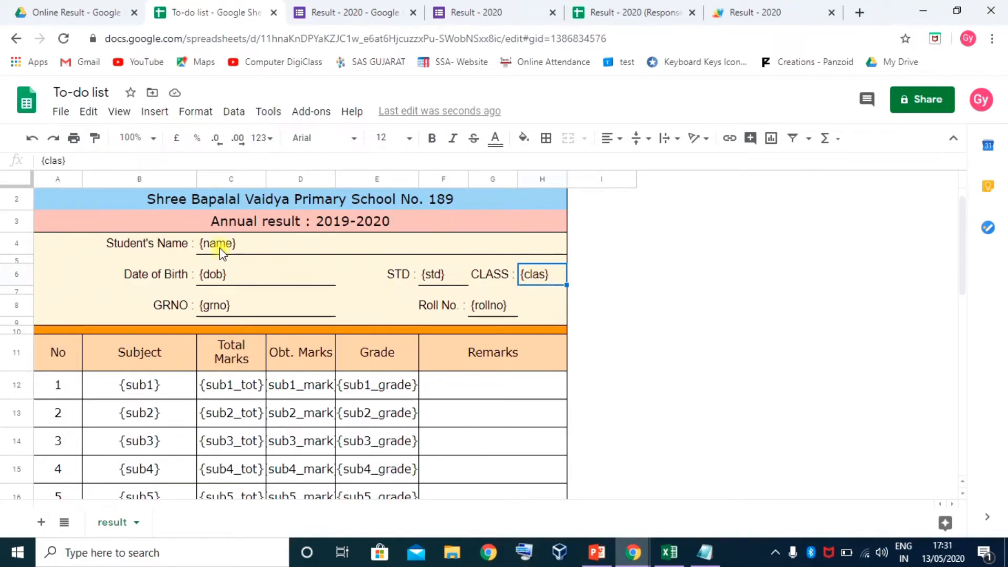
# Re-enter the {name} and {clas} placeholder cells, leaving their contents unchanged
pyautogui.click(241, 247)
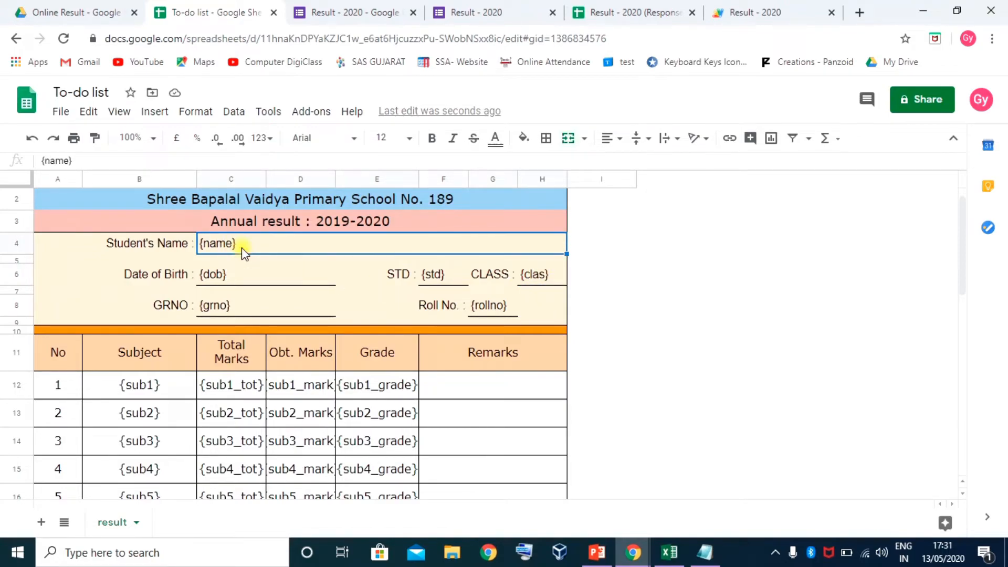
pyautogui.click(99, 163)
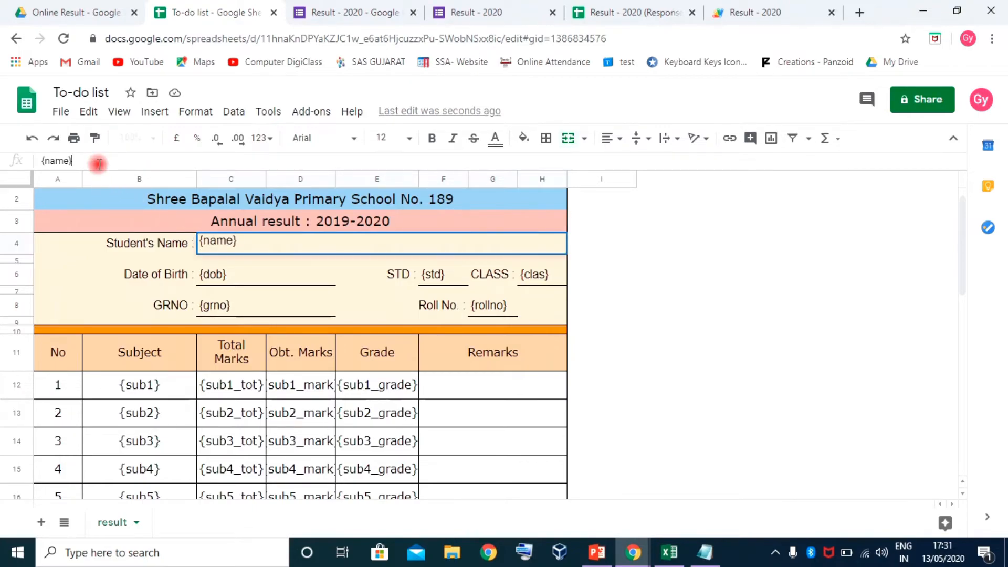
pyautogui.press('Return')
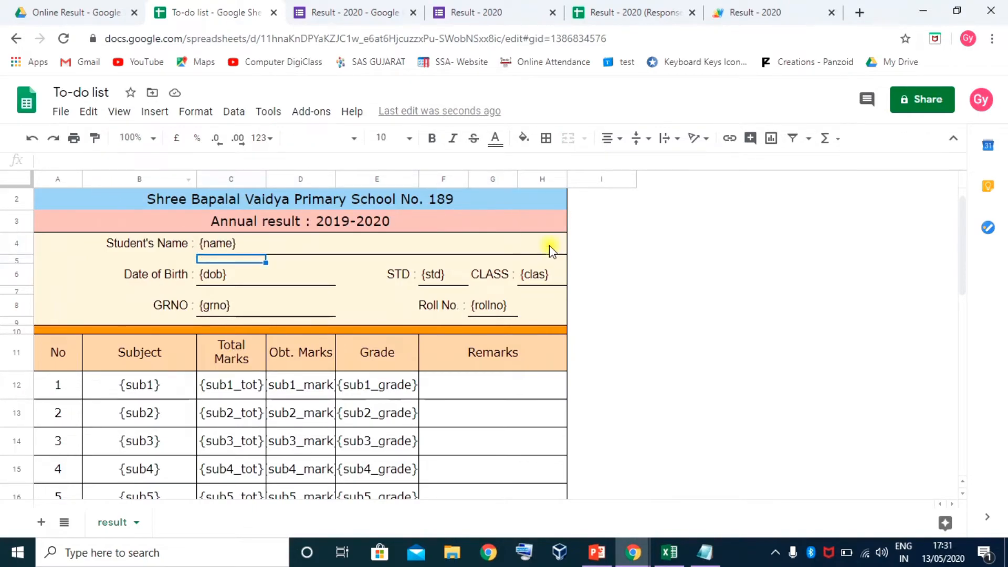
pyautogui.click(542, 276)
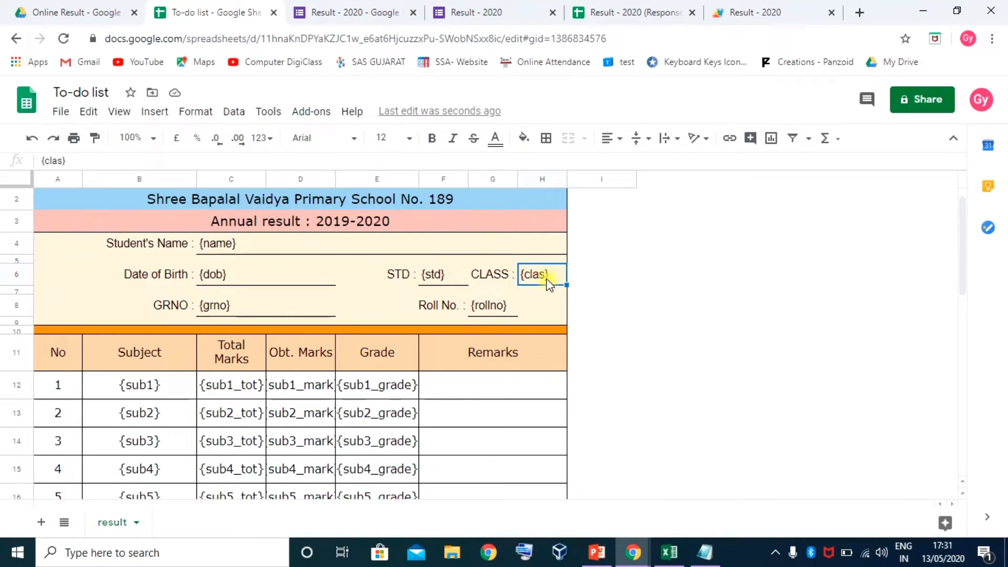
pyautogui.click(350, 159)
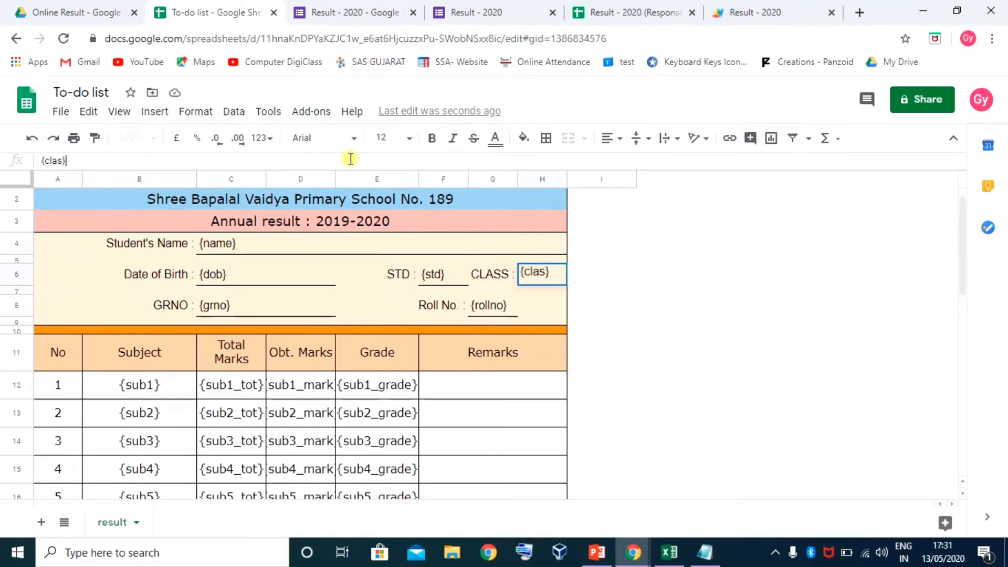
pyautogui.press('Return')
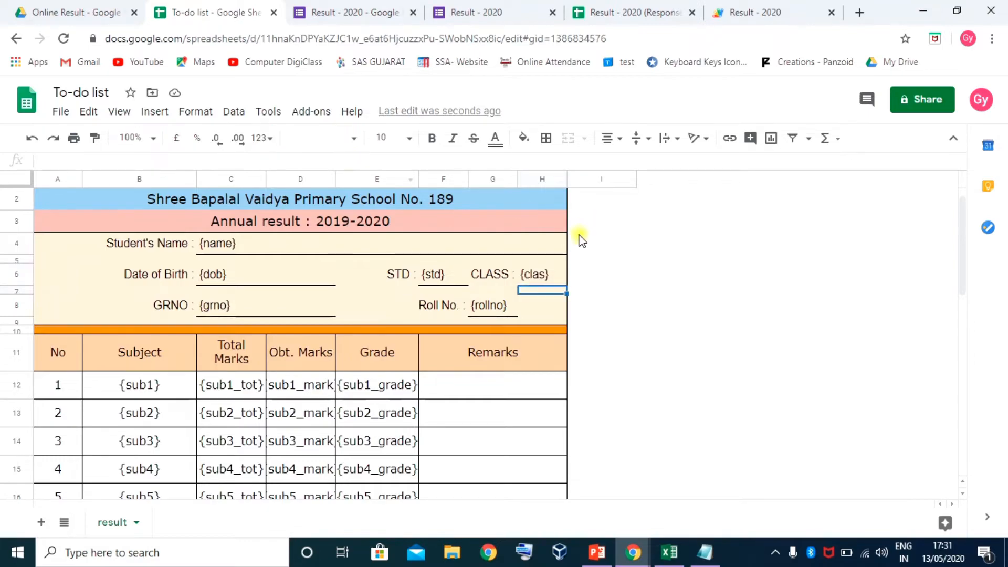
# Check the {std}, {rollno}, {grno} and {name} placeholders, then bring up Result - 2020 (Responses)
pyautogui.click(435, 273)
pyautogui.click(483, 310)
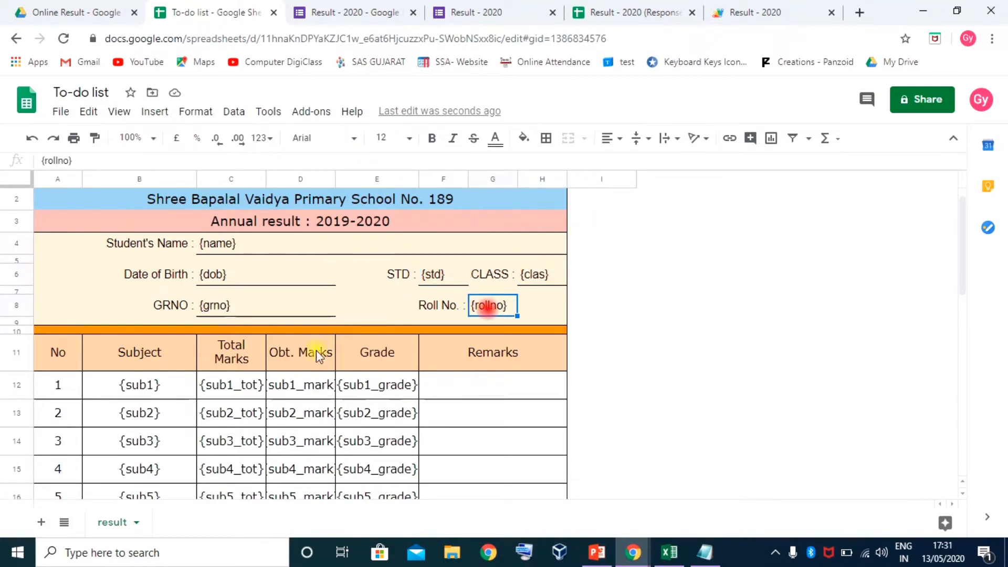
pyautogui.click(216, 311)
pyautogui.scroll(-1, 269, 321)
pyautogui.scroll(-1, 269, 321)
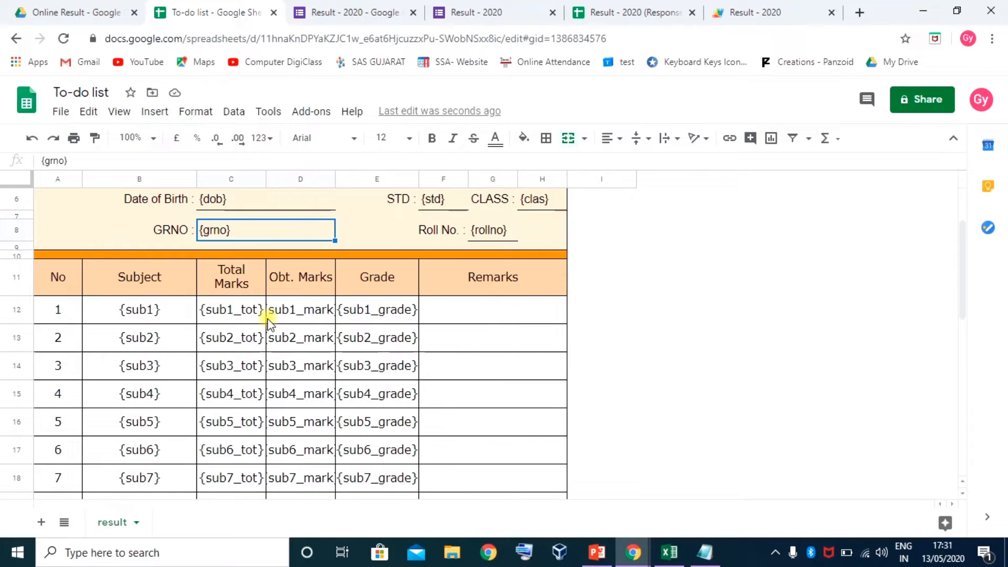
pyautogui.scroll(-5, 163, 313)
pyautogui.scroll(1, 281, 327)
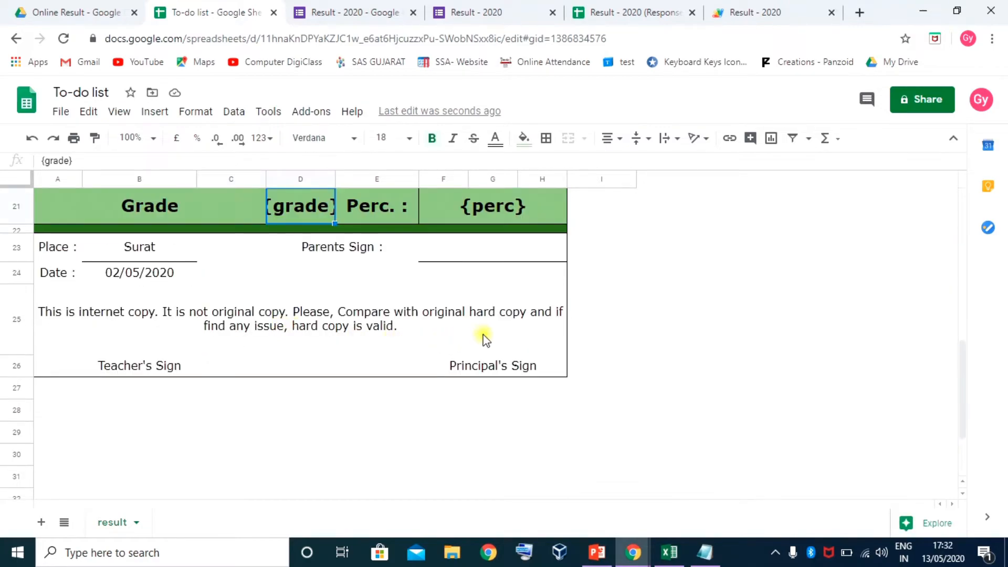
pyautogui.scroll(6, 327, 332)
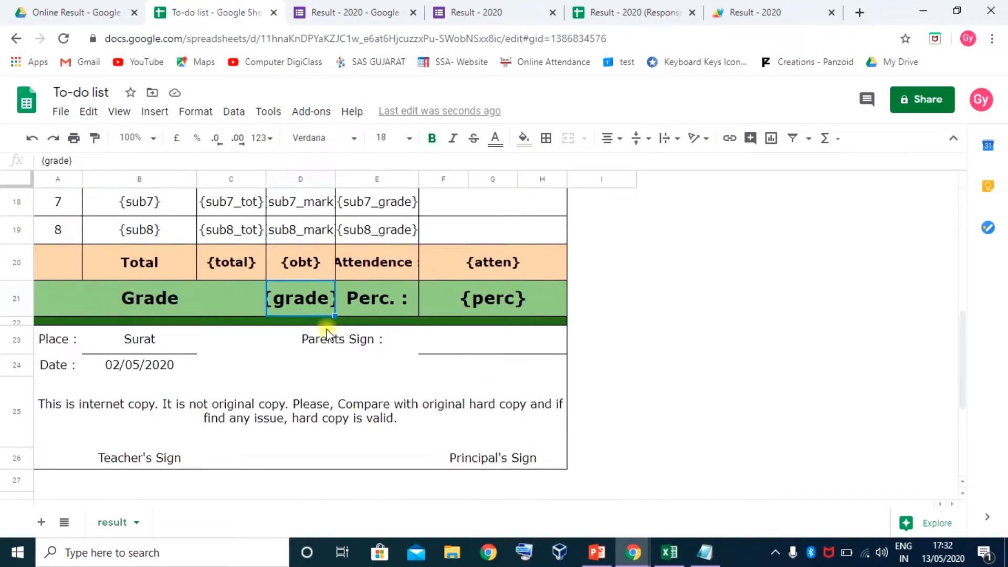
pyautogui.scroll(2, 329, 332)
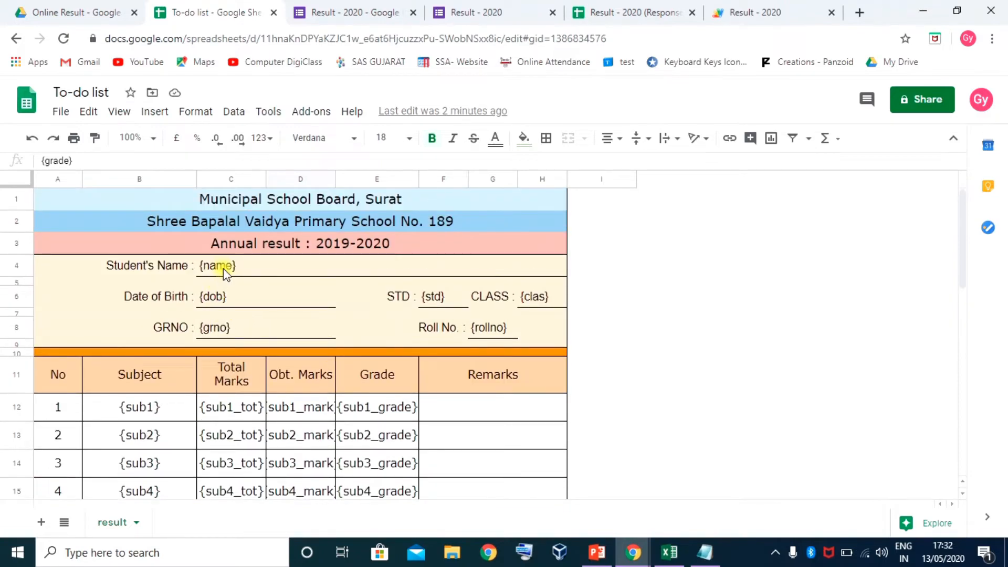
pyautogui.click(237, 266)
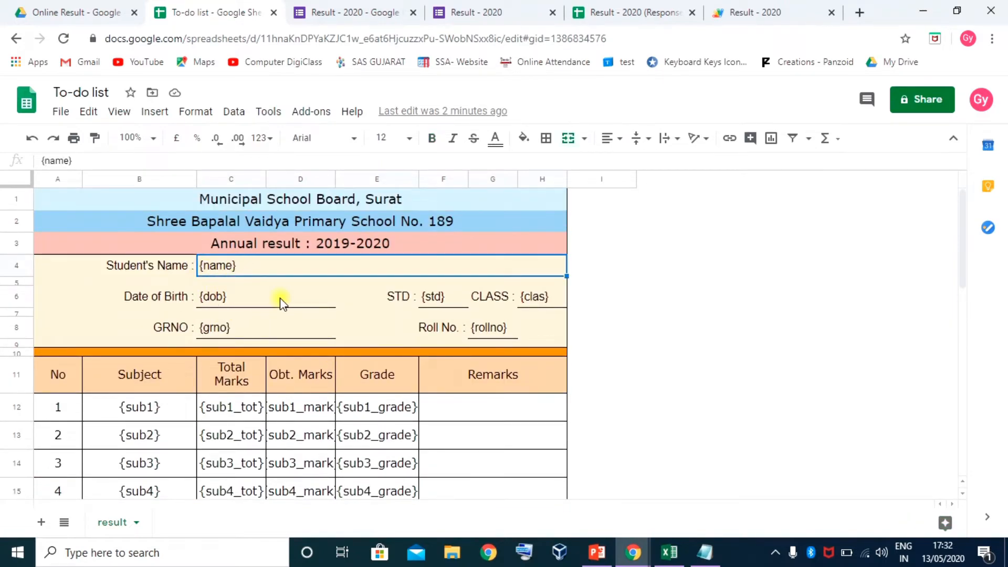
pyautogui.scroll(-2, 355, 333)
pyautogui.scroll(2, 353, 336)
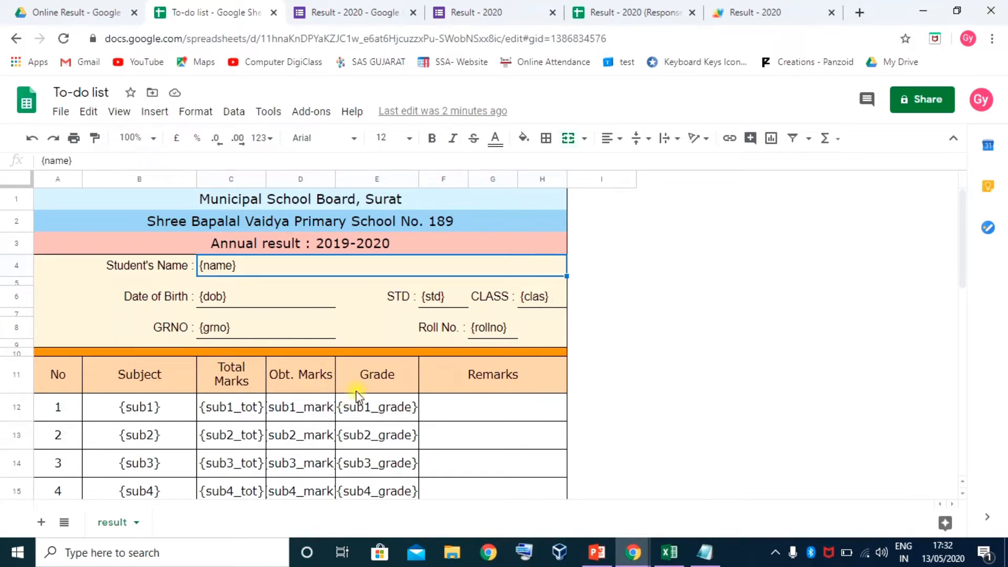
pyautogui.click(652, 13)
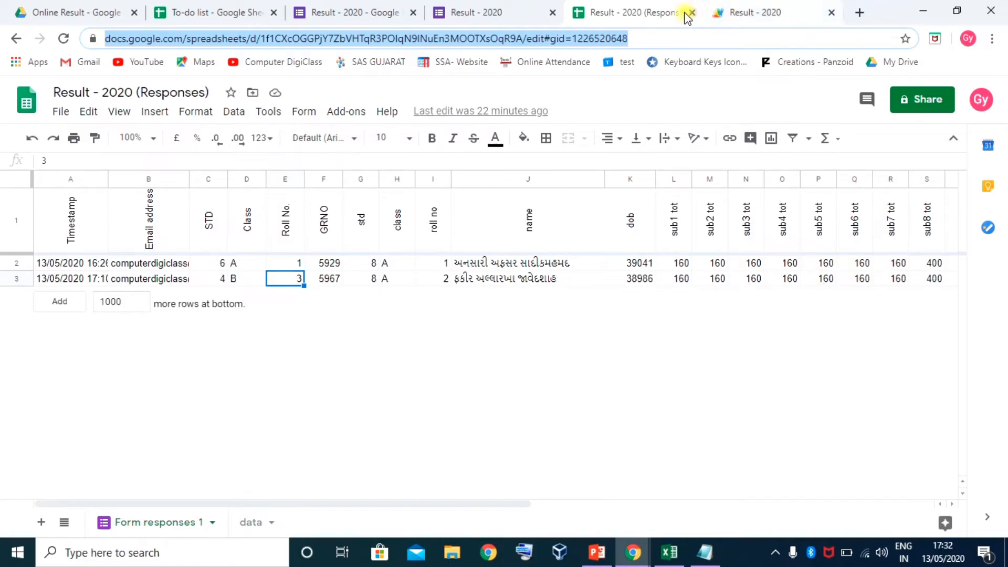
# Retitle the To-do list template spreadsheet as 'Result format'
pyautogui.click(215, 14)
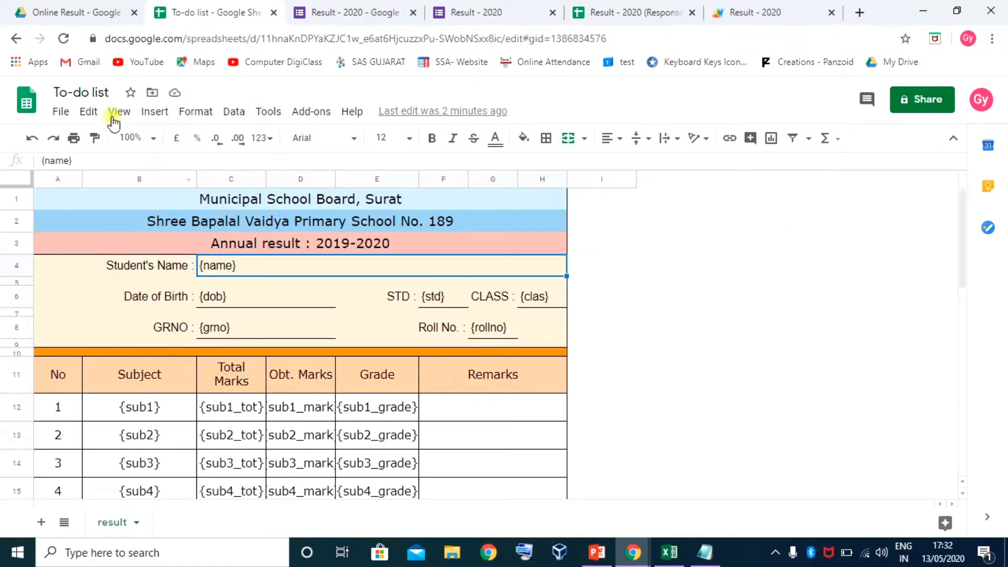
pyautogui.click(75, 92)
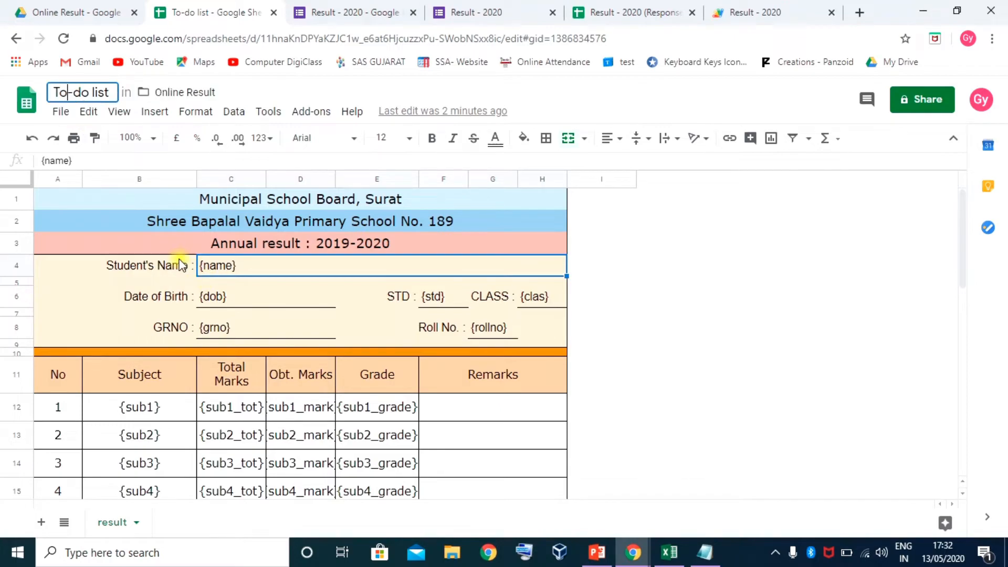
pyautogui.hotkey('ctrl', 'a')
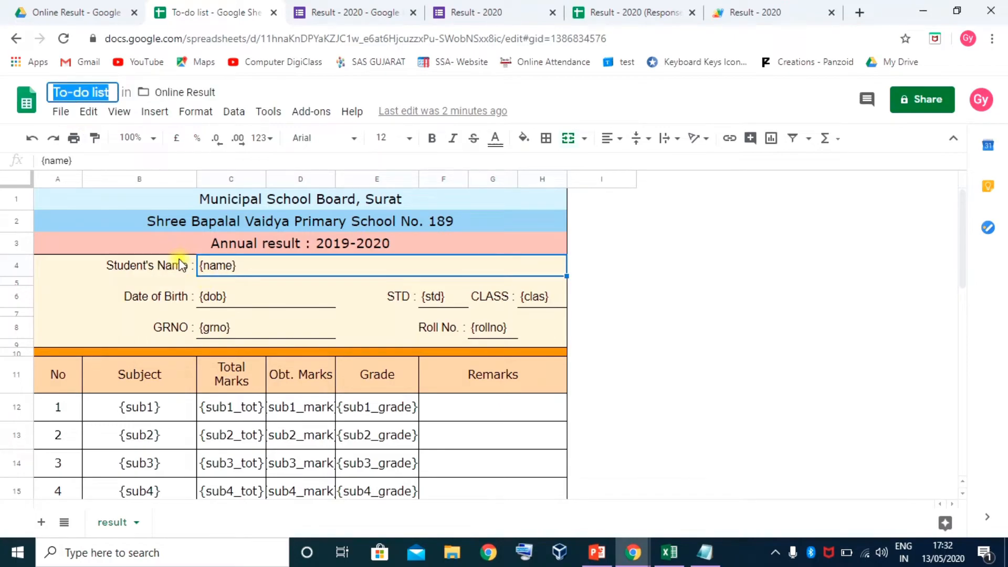
pyautogui.write('r')
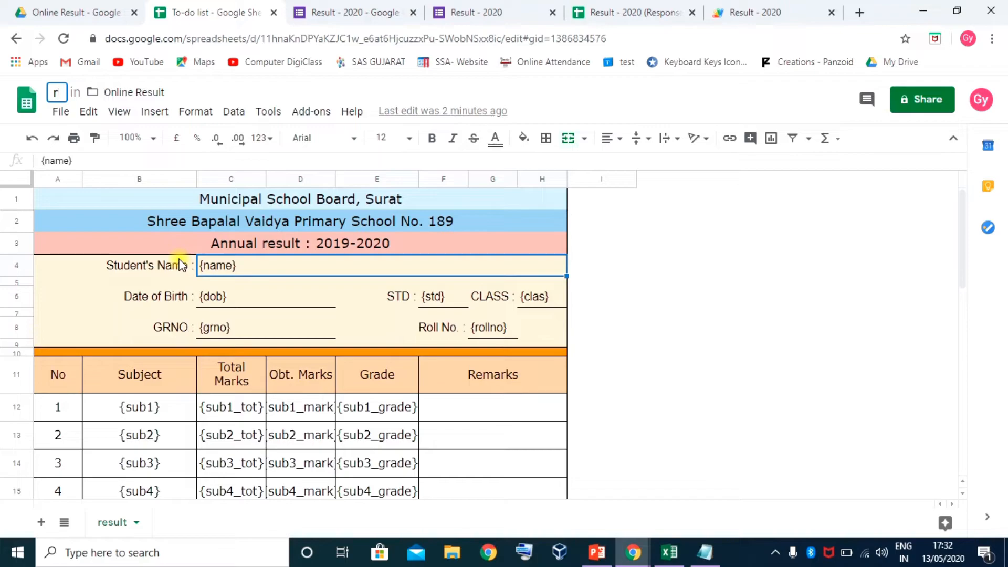
pyautogui.press('BackSpace')
pyautogui.write('Resu')
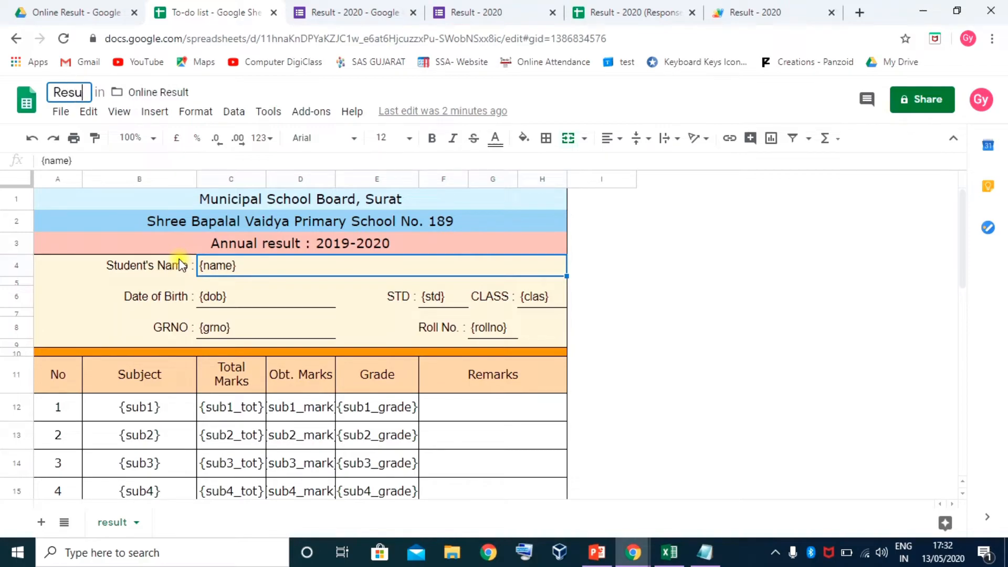
pyautogui.write('lt format')
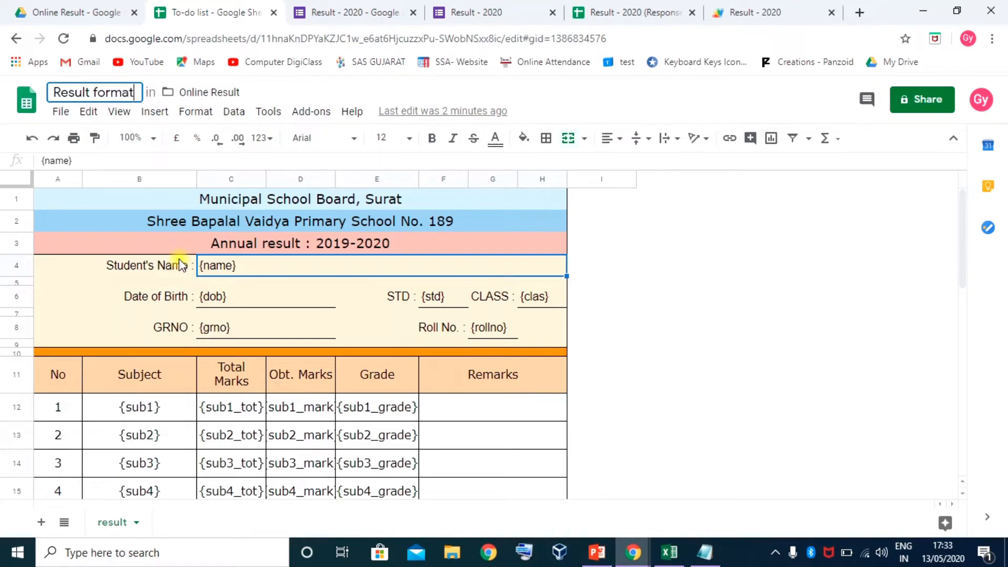
pyautogui.press('Return')
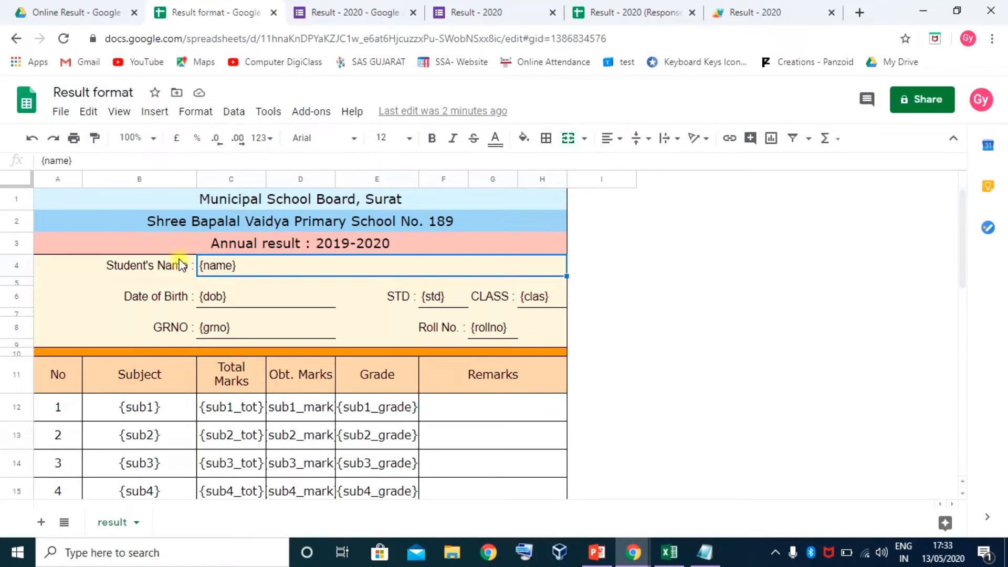
# Close the Result format tab and reopen it from Drive's Online Result folder
pyautogui.click(274, 12)
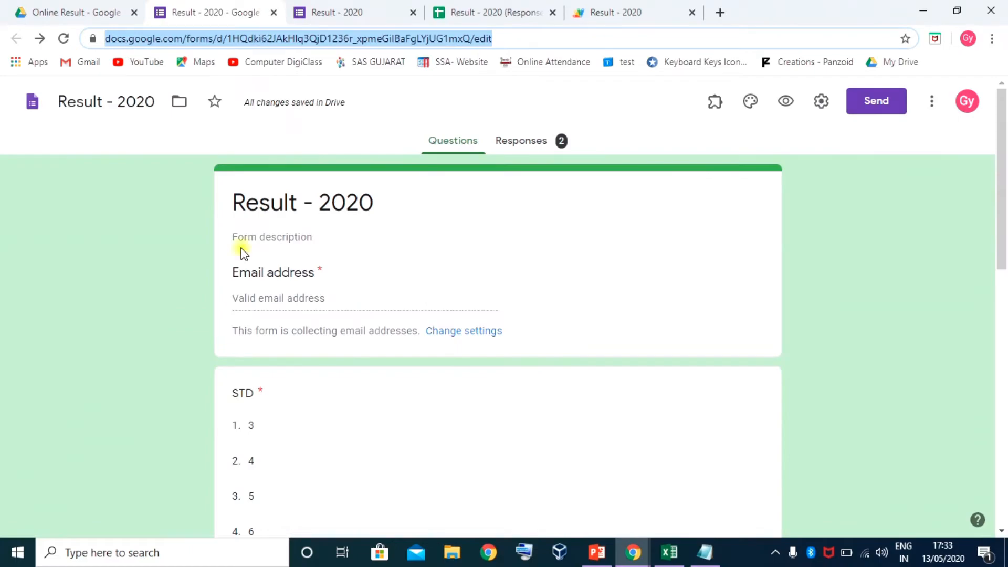
pyautogui.click(84, 12)
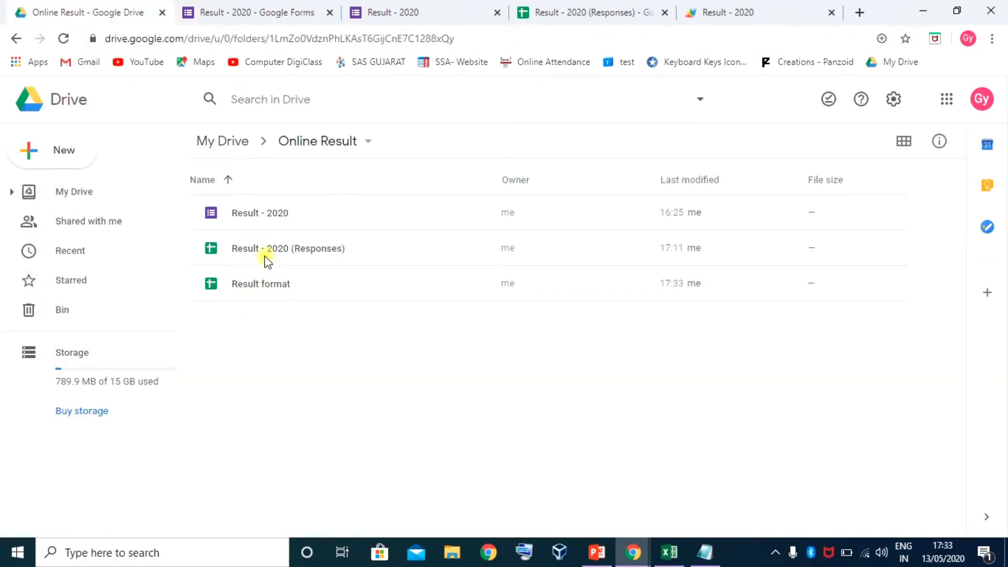
pyautogui.doubleClick(277, 286)
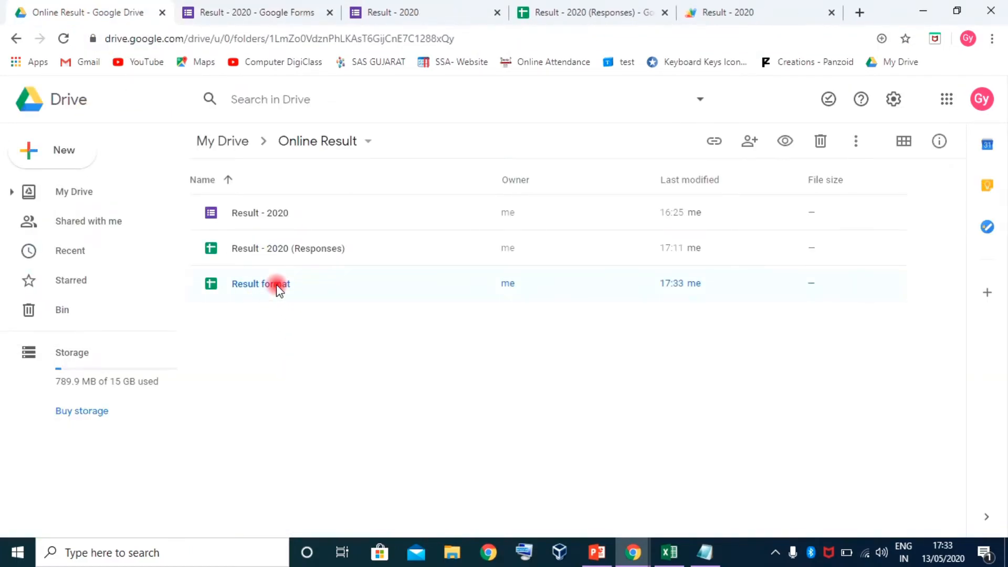
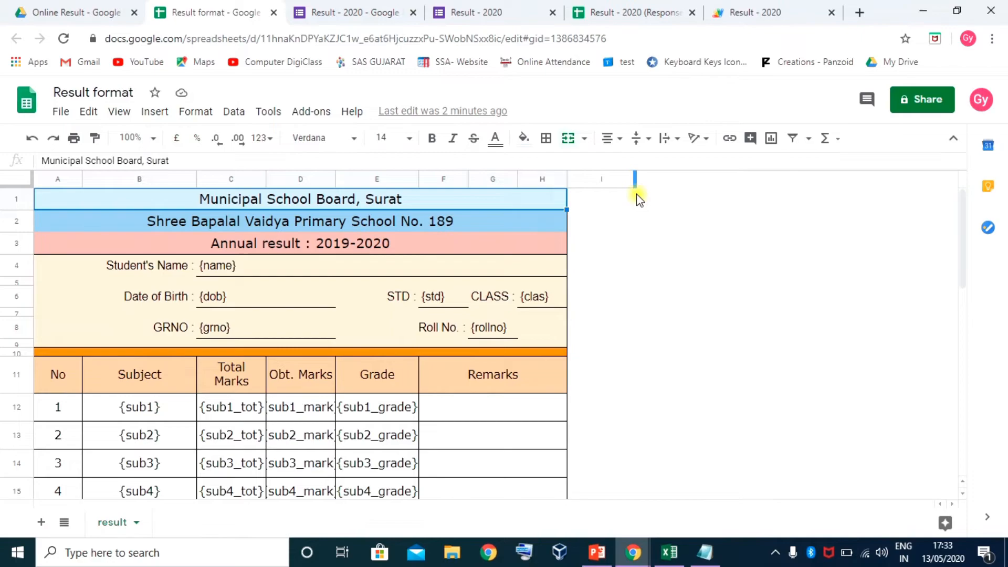
# Paste the Result format spreadsheet's URL over the old template ID on line 6
pyautogui.click(762, 14)
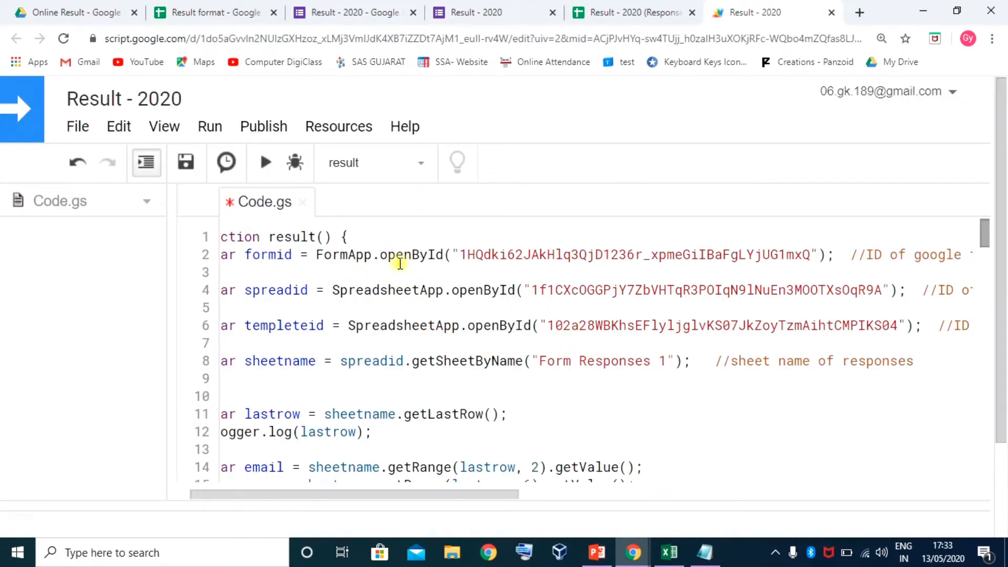
pyautogui.click(532, 290)
pyautogui.moveTo(507, 487)
pyautogui.mouseDown()
pyautogui.moveTo(455, 493)
pyautogui.moveTo(520, 496)
pyautogui.mouseUp()
pyautogui.moveTo(427, 325); pyautogui.dragTo(764, 325)
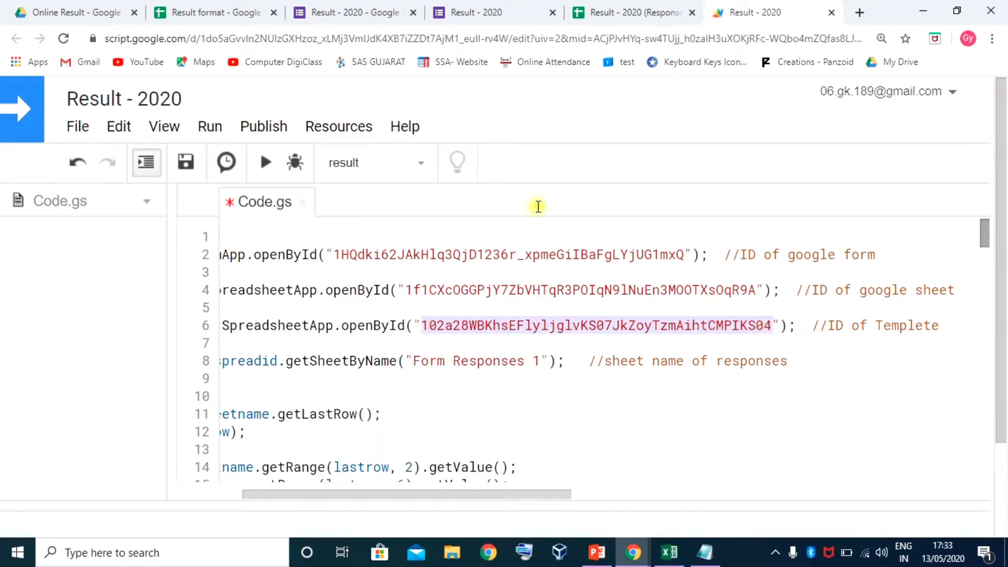
pyautogui.click(199, 11)
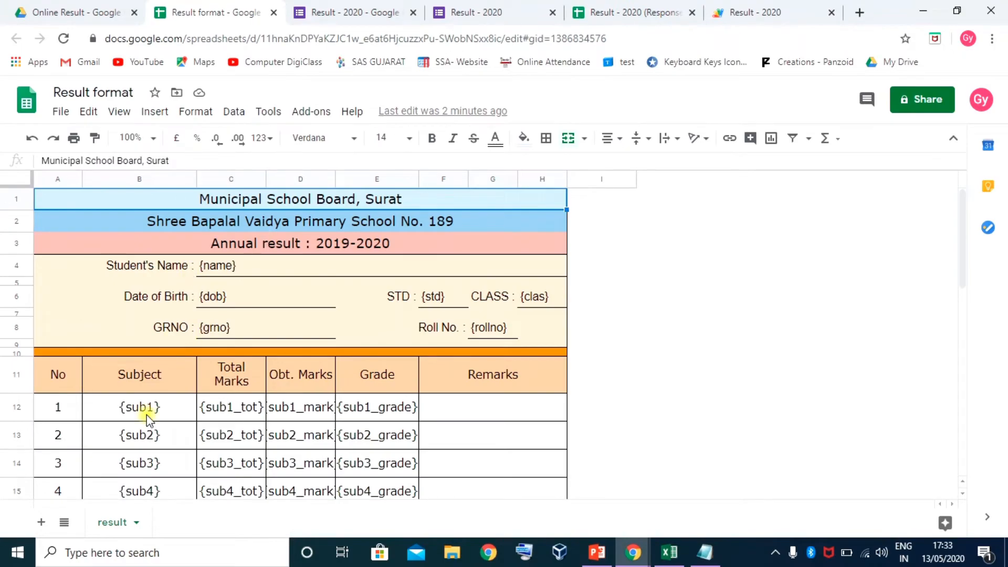
pyautogui.click(377, 38)
pyautogui.hotkey('ctrl', 'c')
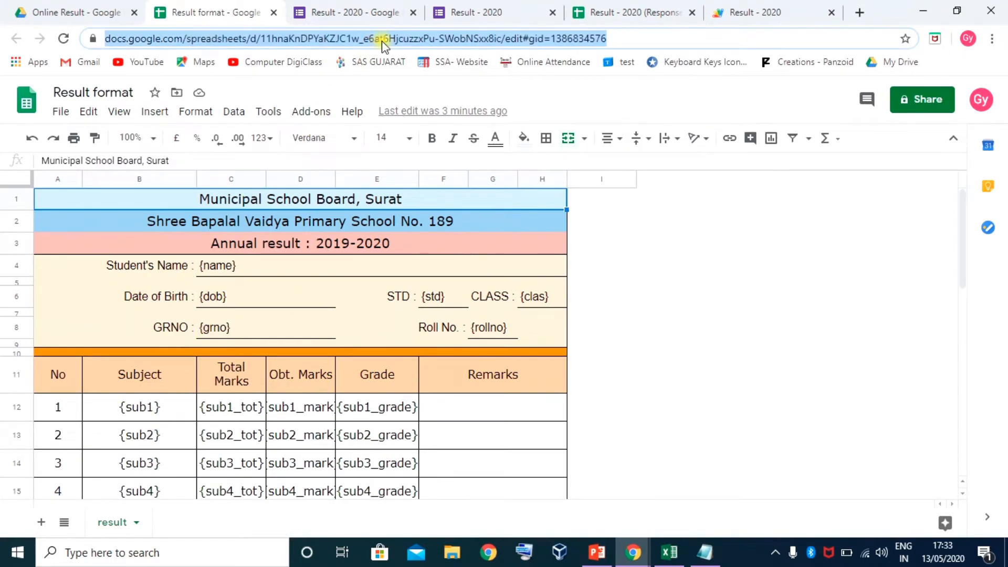
pyautogui.click(760, 13)
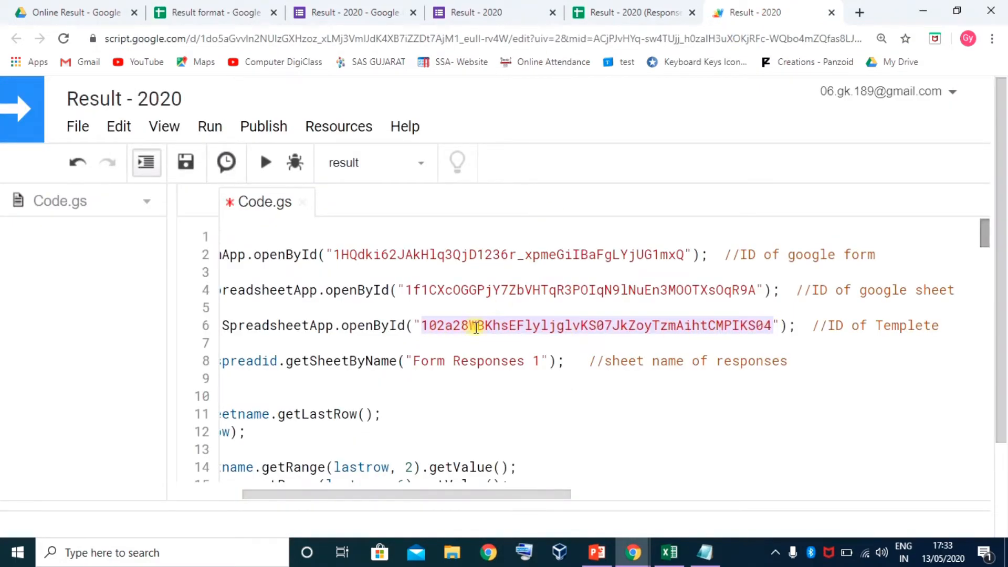
pyautogui.hotkey('ctrl', 'v')
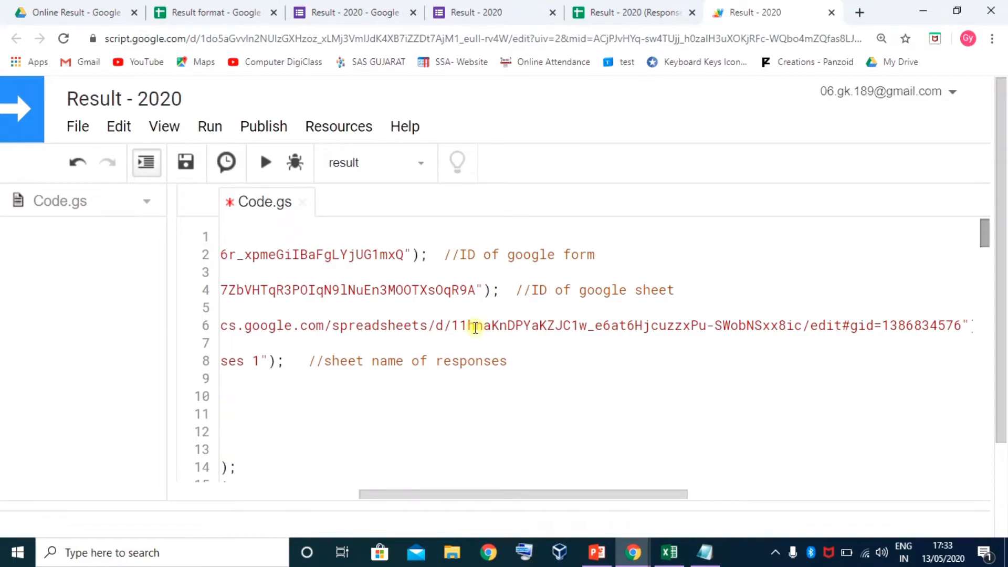
# Trim the pasted URL to the bare sheet ID by deleting its prefix and /edit#gid suffix
pyautogui.moveTo(477, 499); pyautogui.dragTo(378, 491)
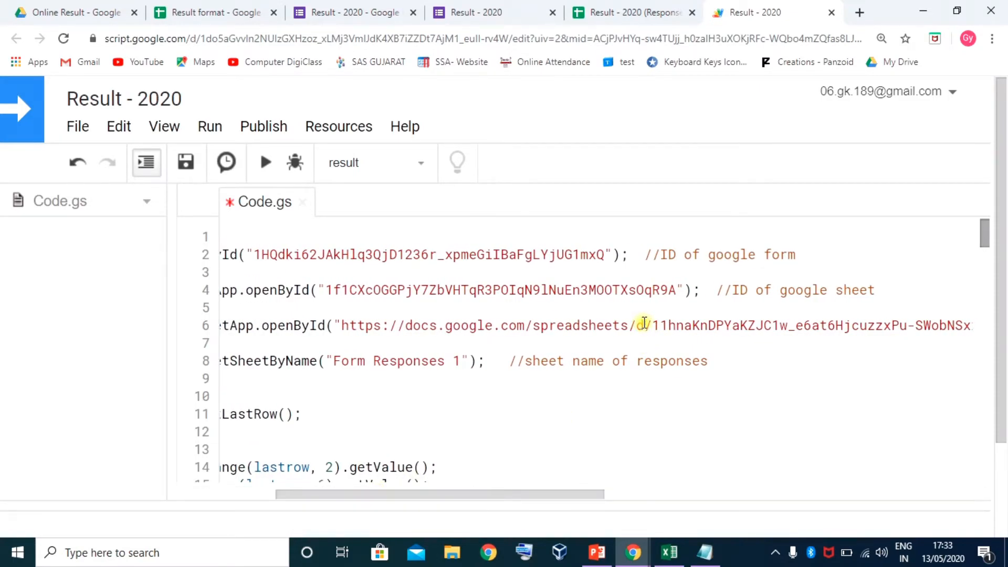
pyautogui.moveTo(652, 324); pyautogui.dragTo(340, 320)
pyautogui.press('BackSpace')
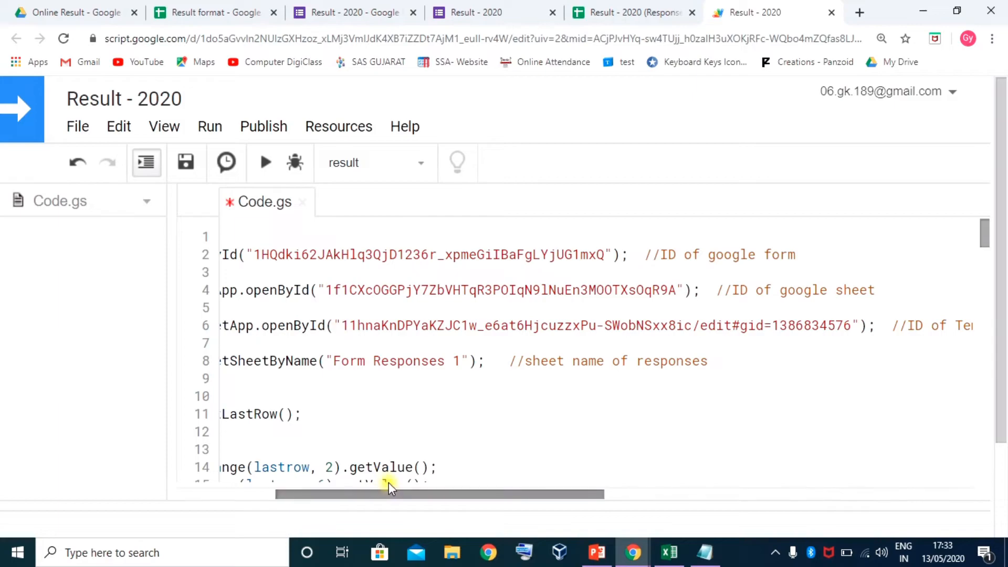
pyautogui.moveTo(403, 496); pyautogui.dragTo(474, 497)
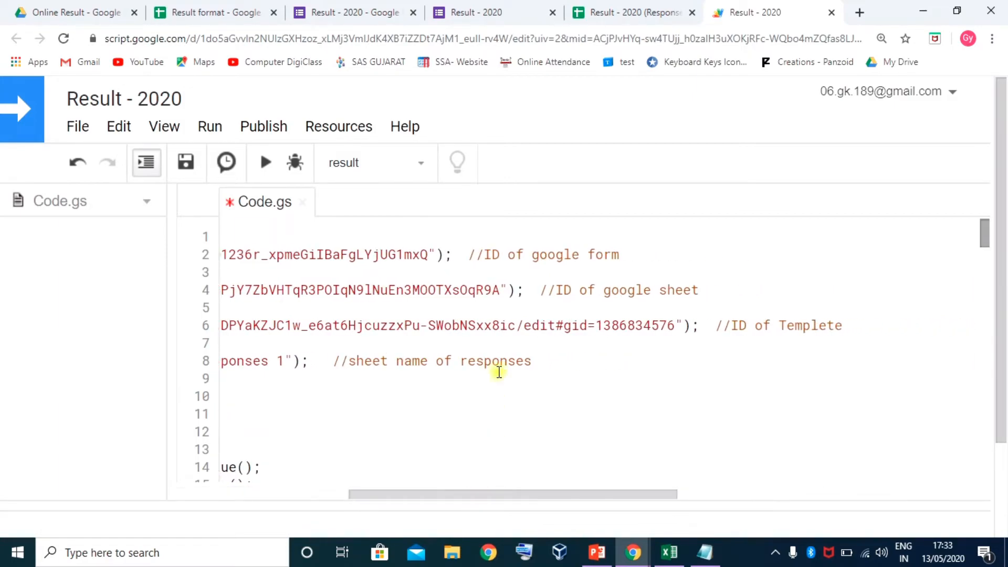
pyautogui.moveTo(517, 324); pyautogui.dragTo(673, 328)
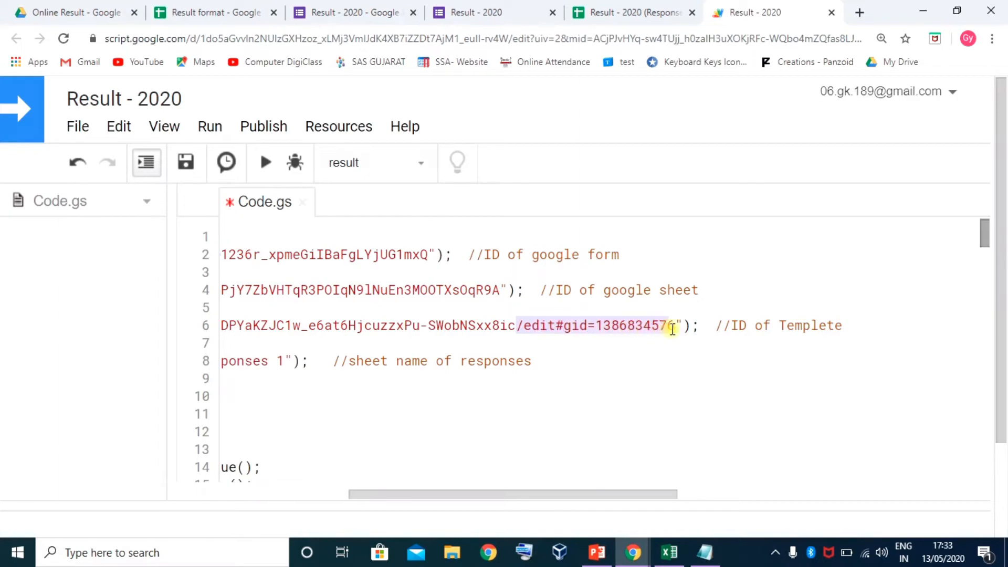
pyautogui.press('BackSpace')
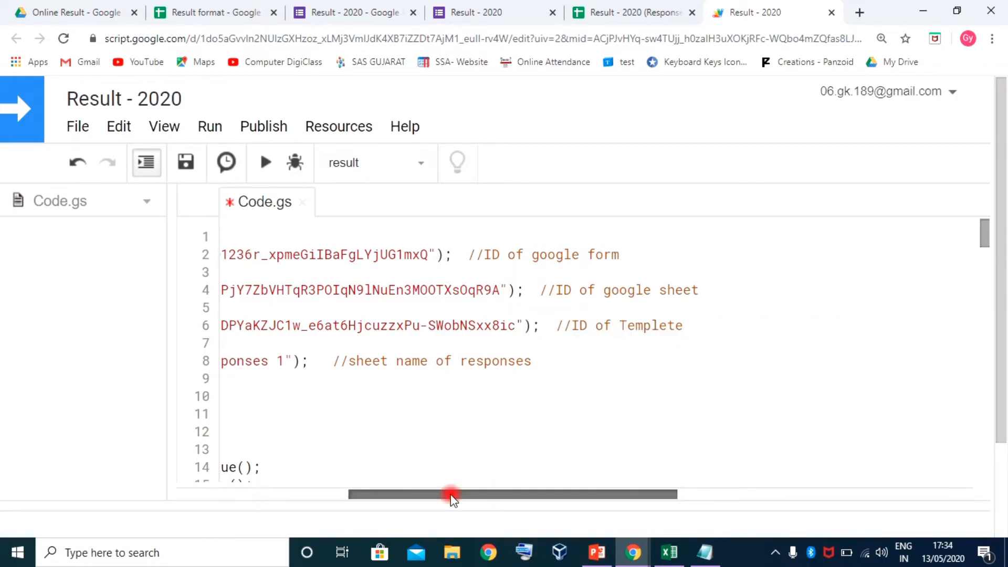
pyautogui.moveTo(450, 497); pyautogui.dragTo(281, 499)
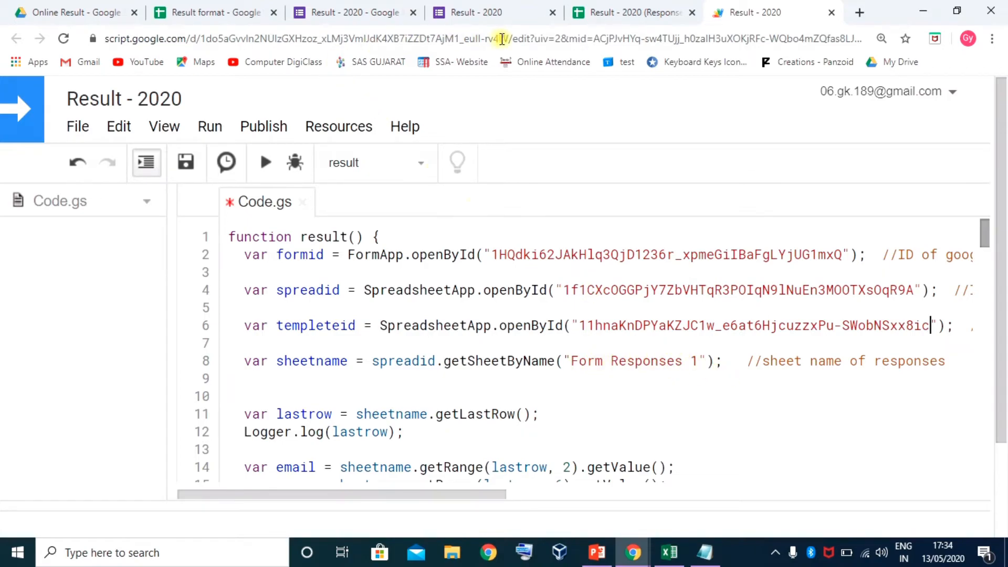
# Replace the line 8 sheet name with 'Form responses 1', copied from the sheet tab
pyautogui.click(630, 12)
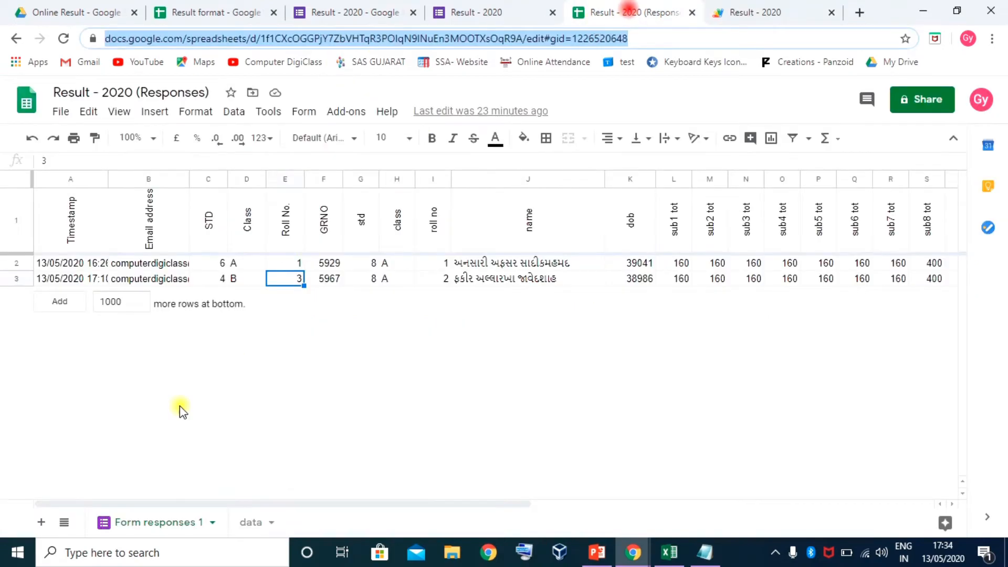
pyautogui.doubleClick(173, 522)
pyautogui.hotkey('ctrl', 'c')
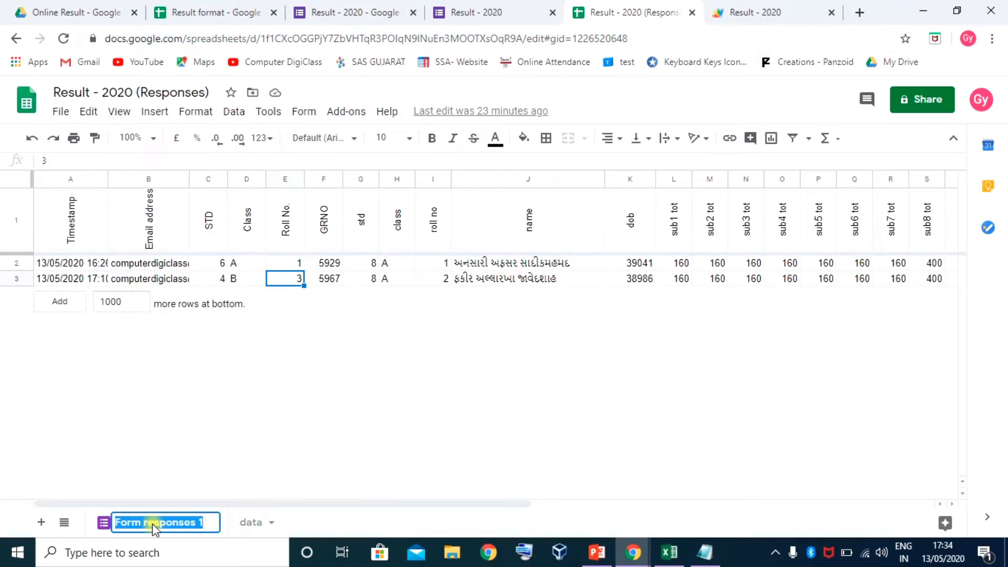
pyautogui.press('Escape')
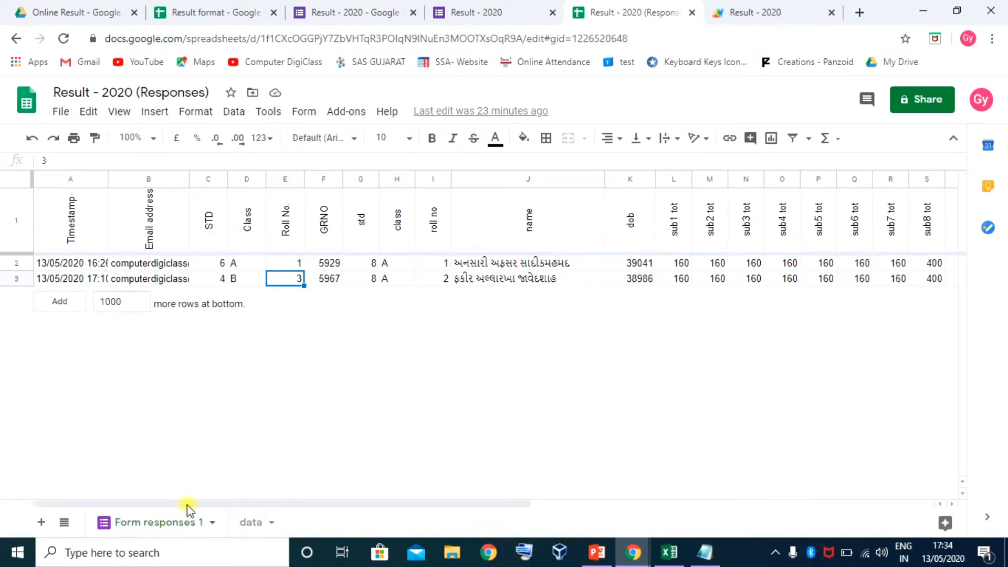
pyautogui.click(765, 15)
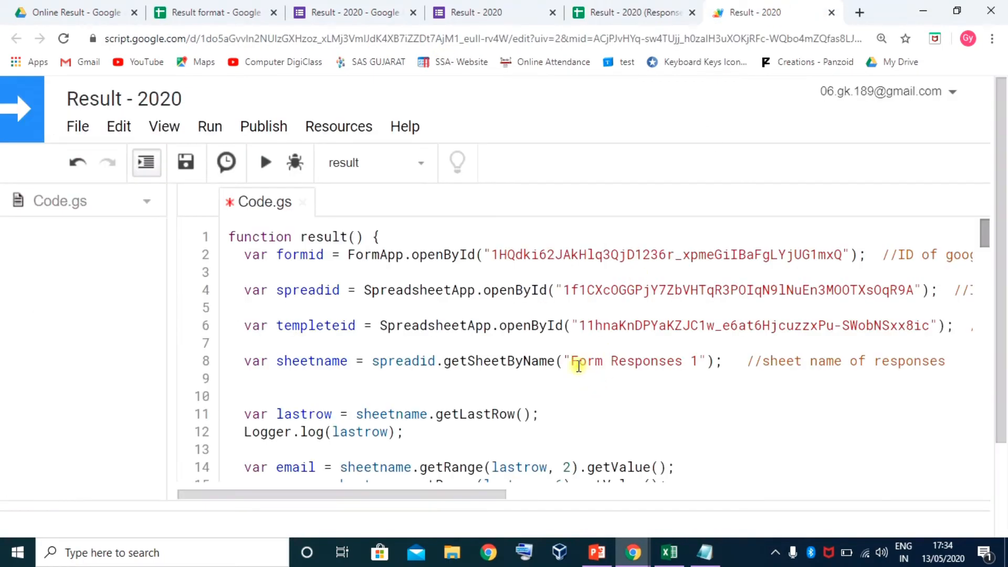
pyautogui.moveTo(571, 361); pyautogui.dragTo(697, 359)
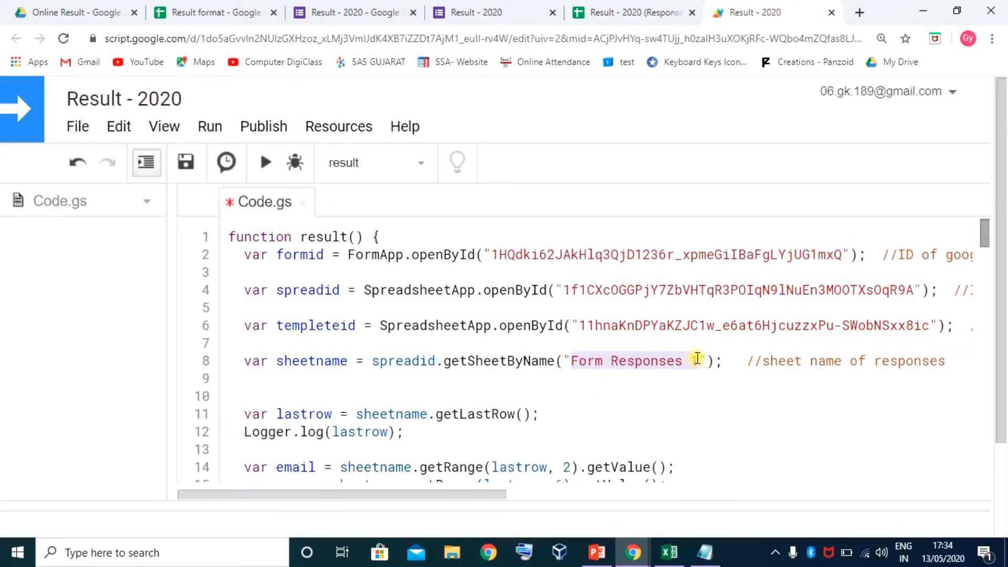
pyautogui.hotkey('ctrl', 'v')
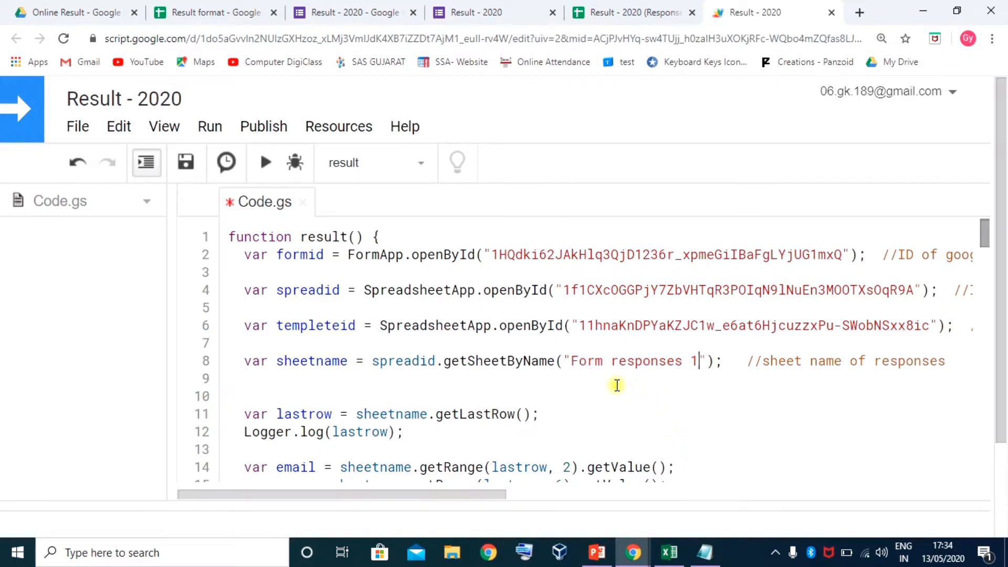
# Scroll down the code and select the old template file ID on line 23
pyautogui.scroll(-3, 396, 346)
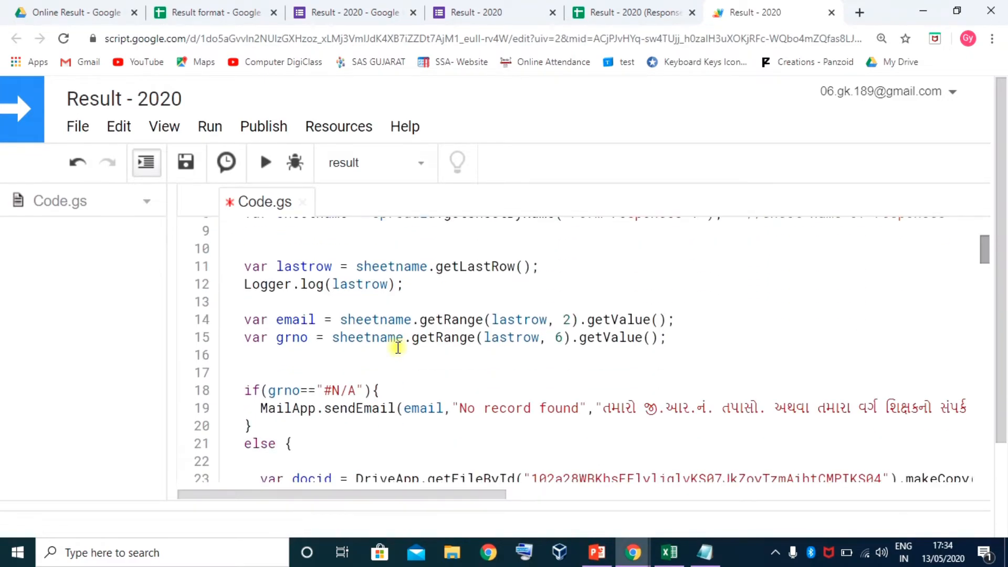
pyautogui.scroll(3, 472, 349)
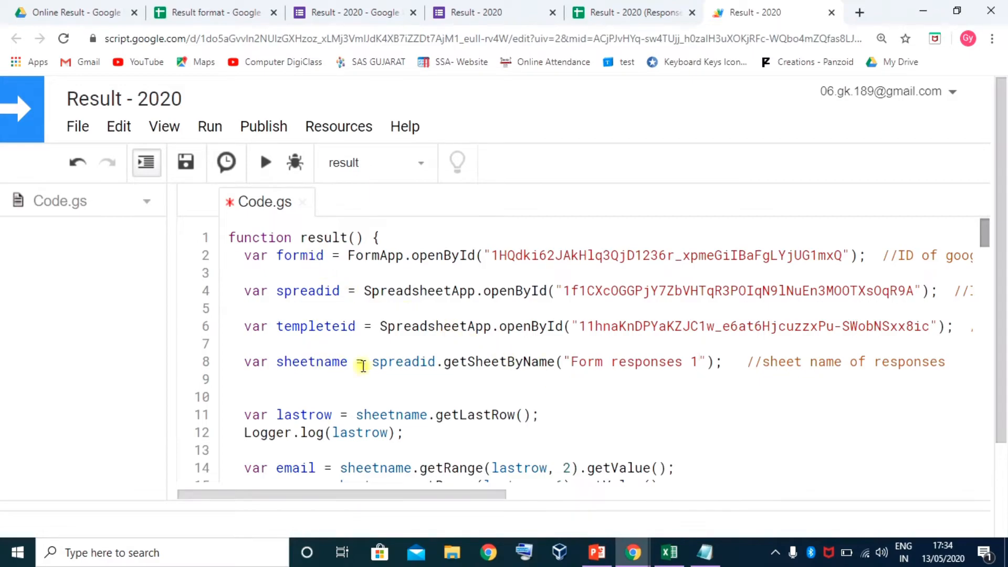
pyautogui.scroll(-3, 612, 386)
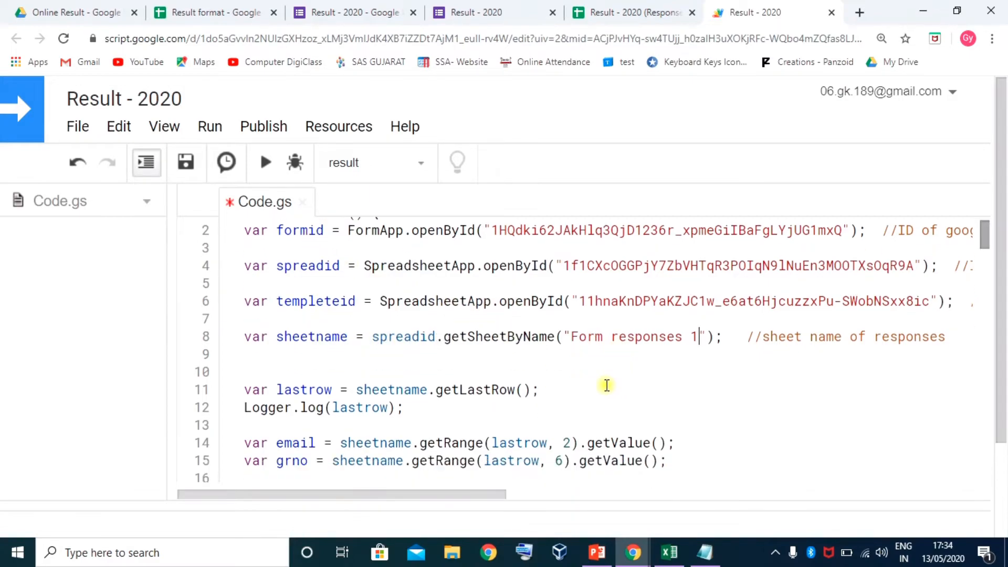
pyautogui.scroll(-3, 414, 326)
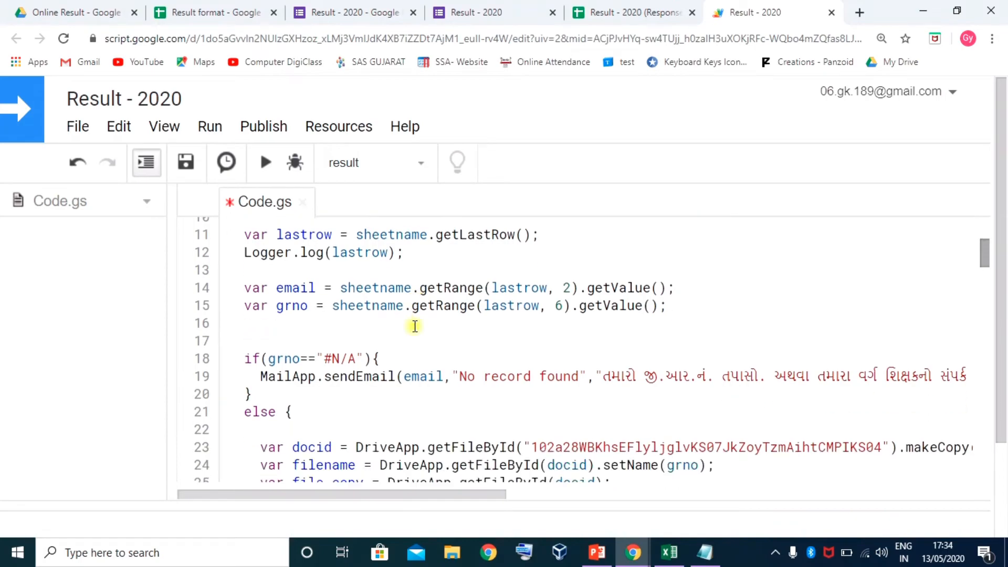
pyautogui.scroll(2, 388, 301)
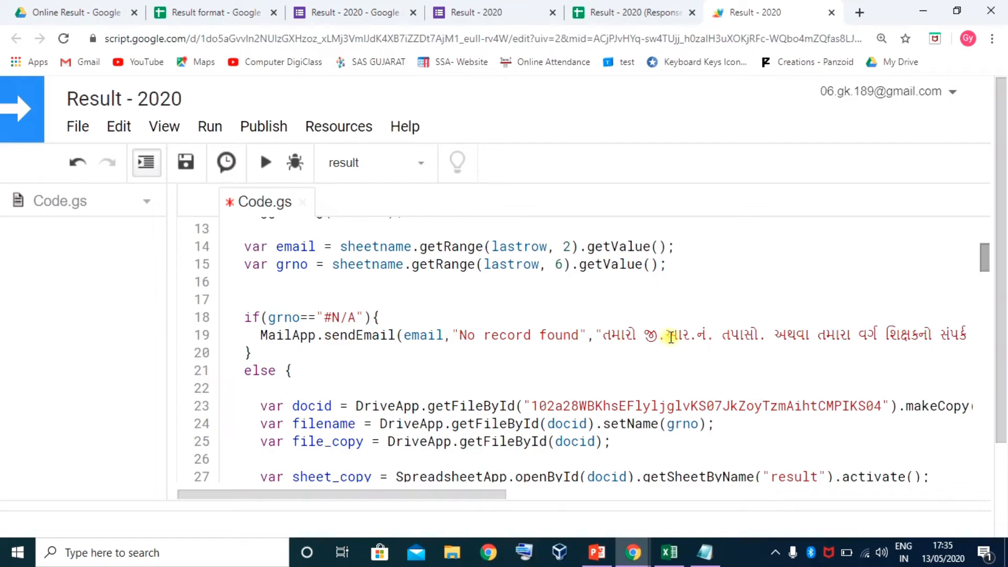
pyautogui.scroll(-3, 483, 332)
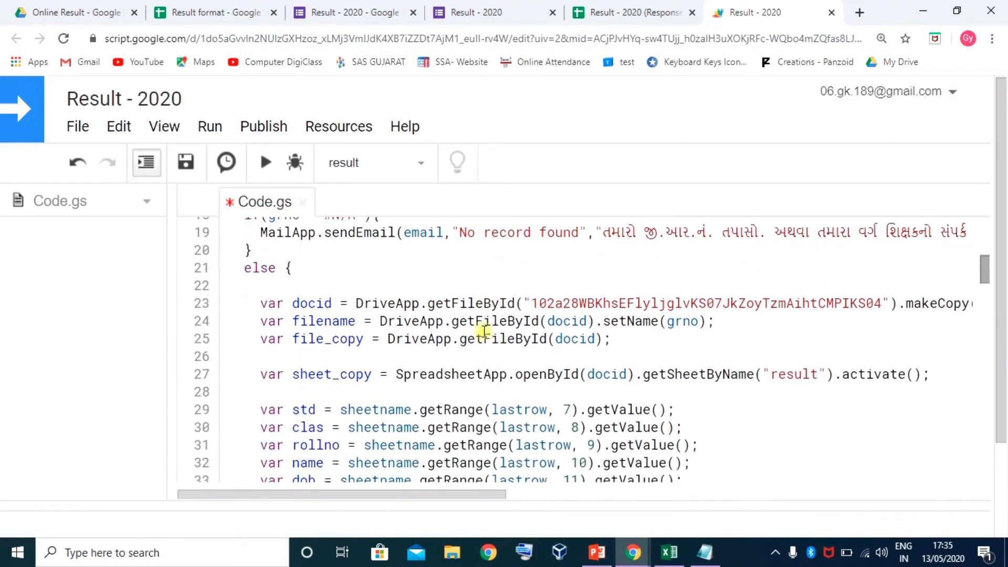
pyautogui.scroll(1, 326, 304)
pyautogui.scroll(-2, 385, 358)
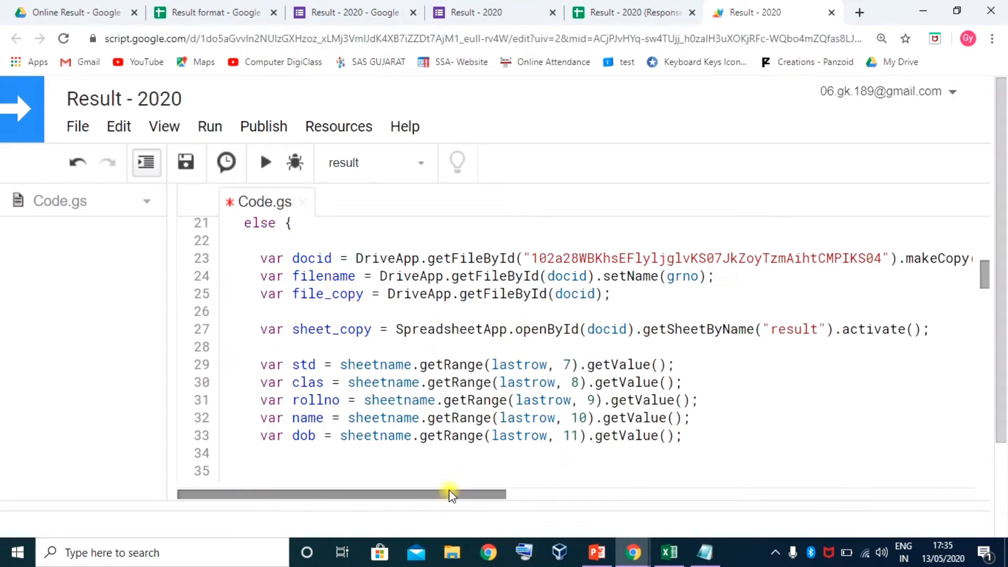
pyautogui.moveTo(450, 494); pyautogui.dragTo(420, 497)
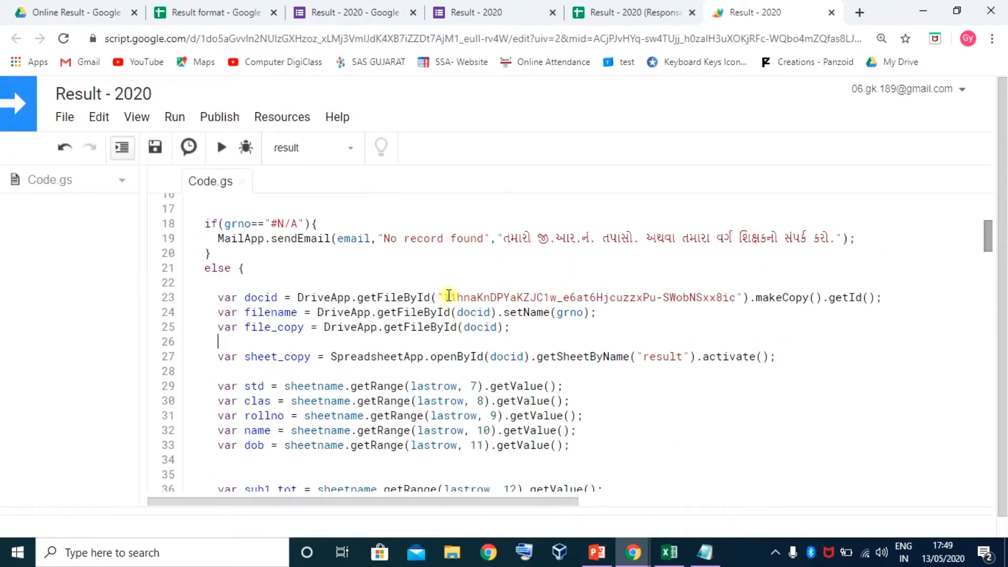
pyautogui.moveTo(446, 297); pyautogui.dragTo(738, 297)
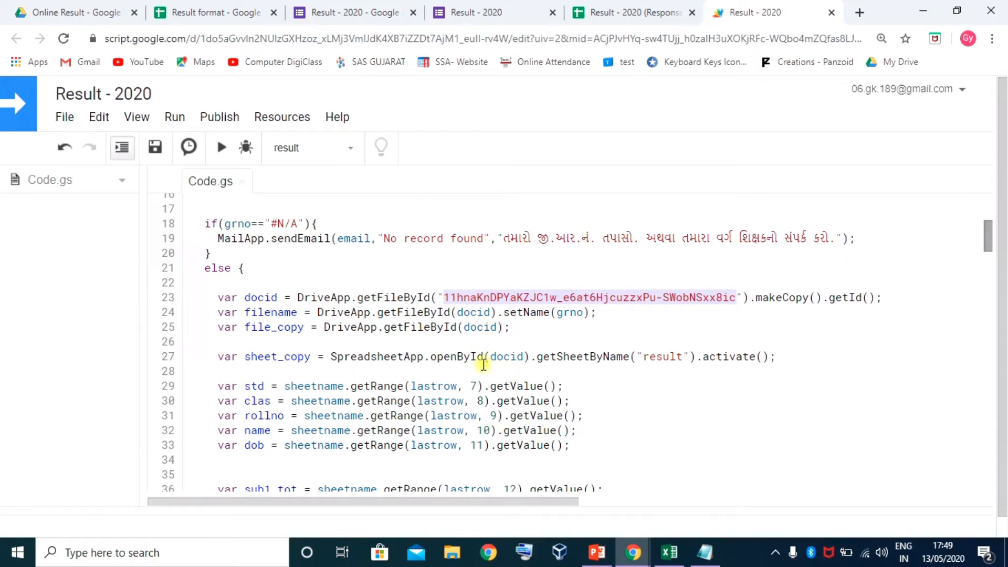
# Replace the getFileById ID on line 23 with the template ID copied from line 6
pyautogui.scroll(5, 483, 362)
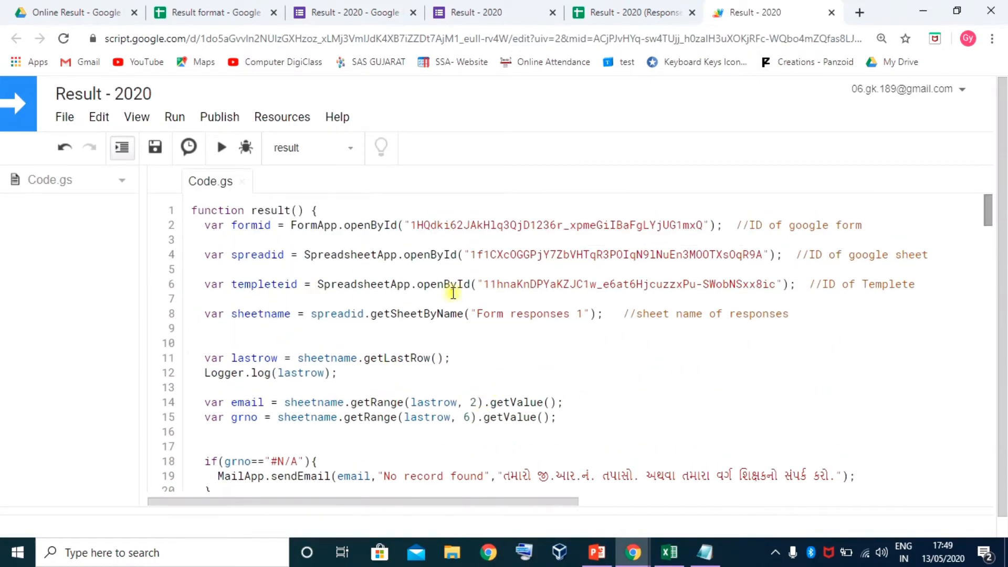
pyautogui.moveTo(484, 284); pyautogui.dragTo(776, 290)
pyautogui.hotkey('ctrl', 'c')
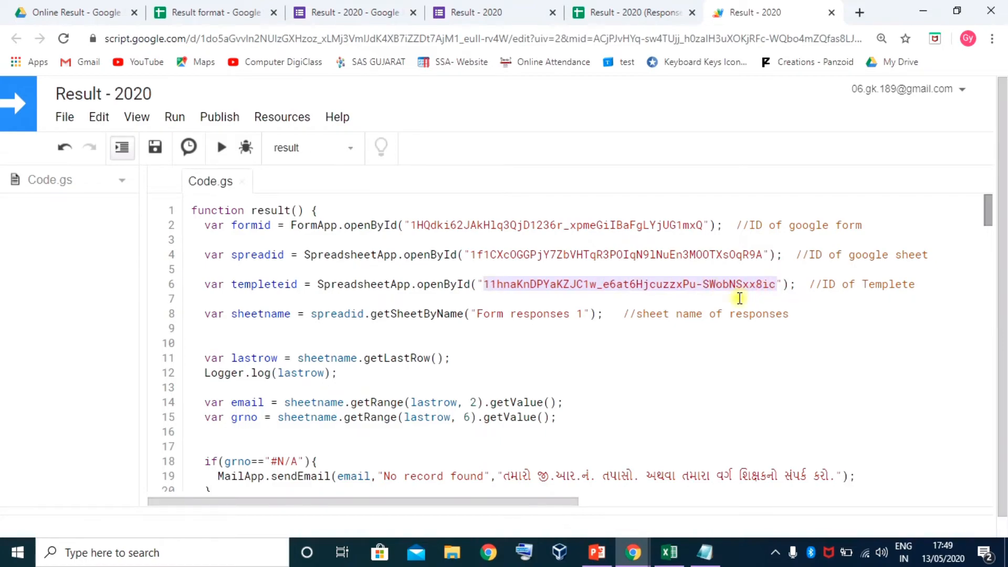
pyautogui.scroll(-5, 534, 326)
pyautogui.scroll(2, 525, 315)
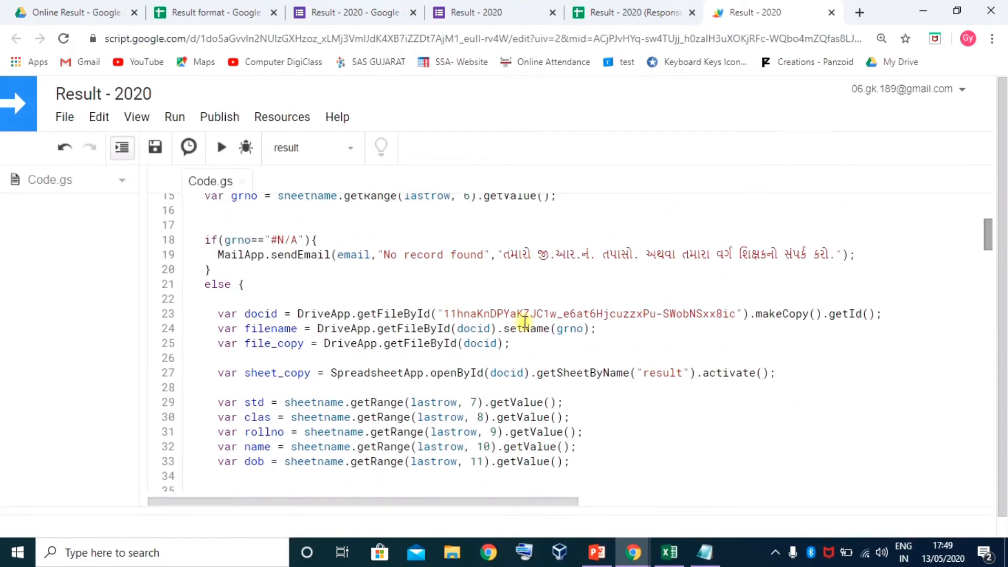
pyautogui.moveTo(448, 313); pyautogui.dragTo(735, 314)
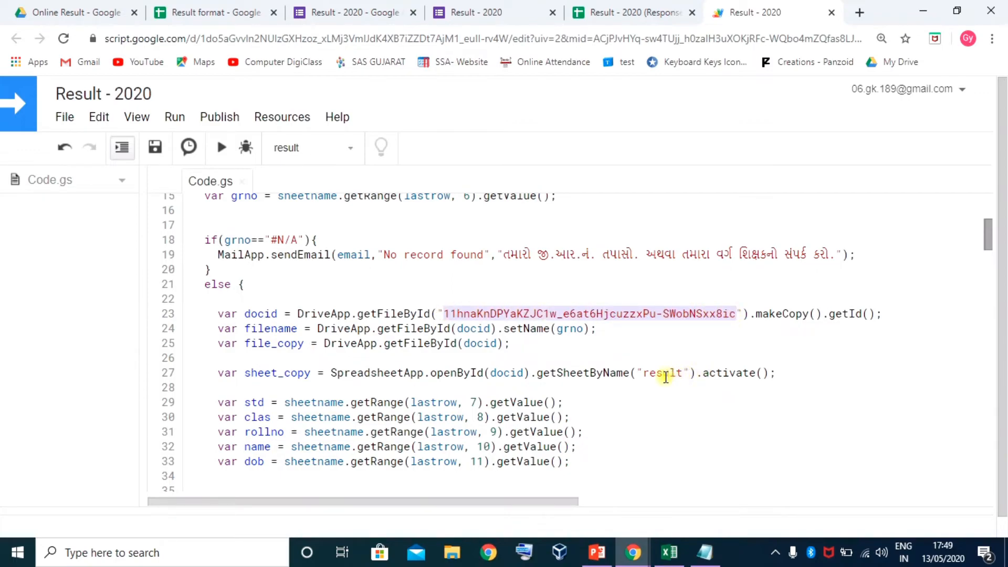
pyautogui.hotkey('ctrl', 'v')
pyautogui.click(613, 332)
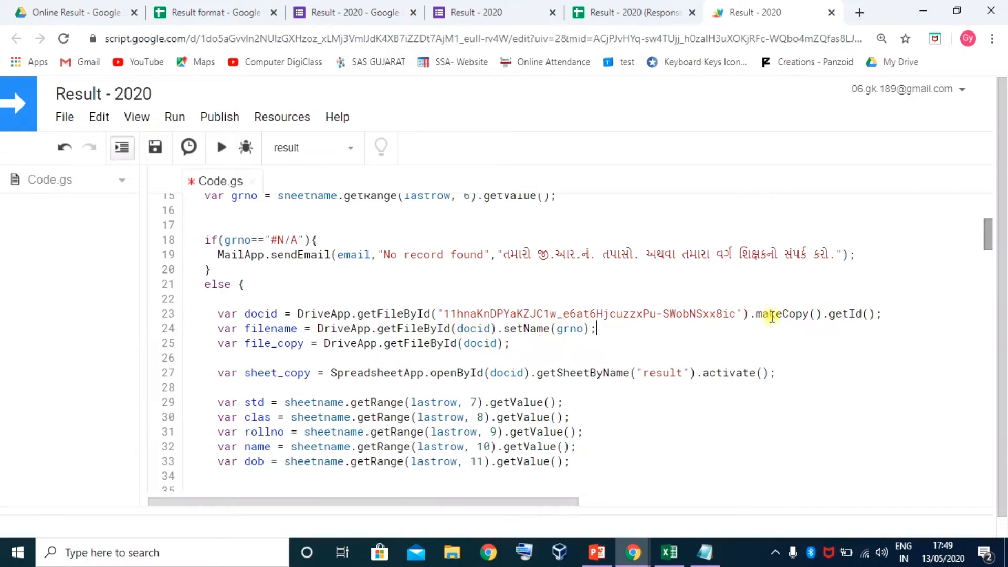
# Glance at the Result format sheet, then save the edited script
pyautogui.scroll(-3, 398, 328)
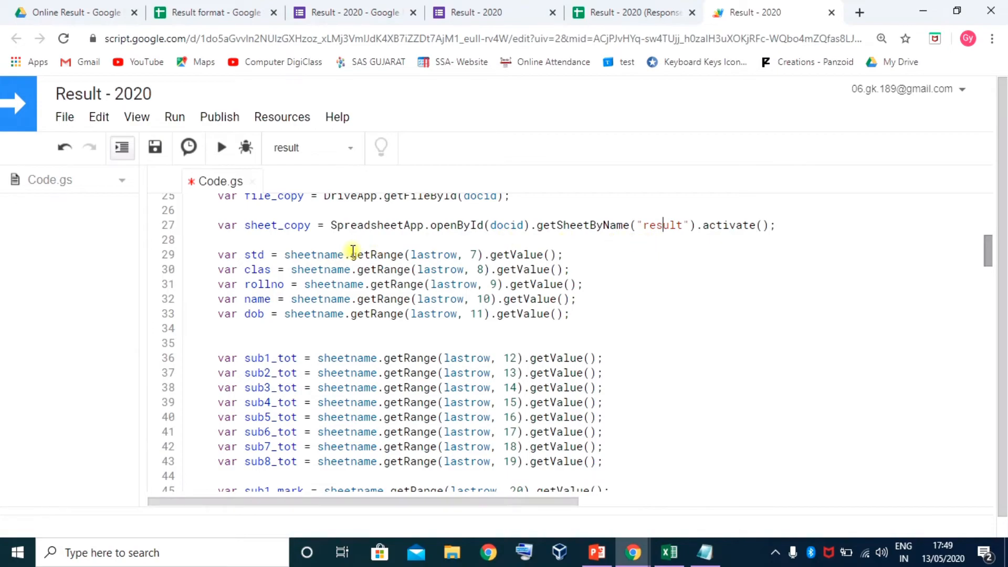
pyautogui.scroll(2, 562, 269)
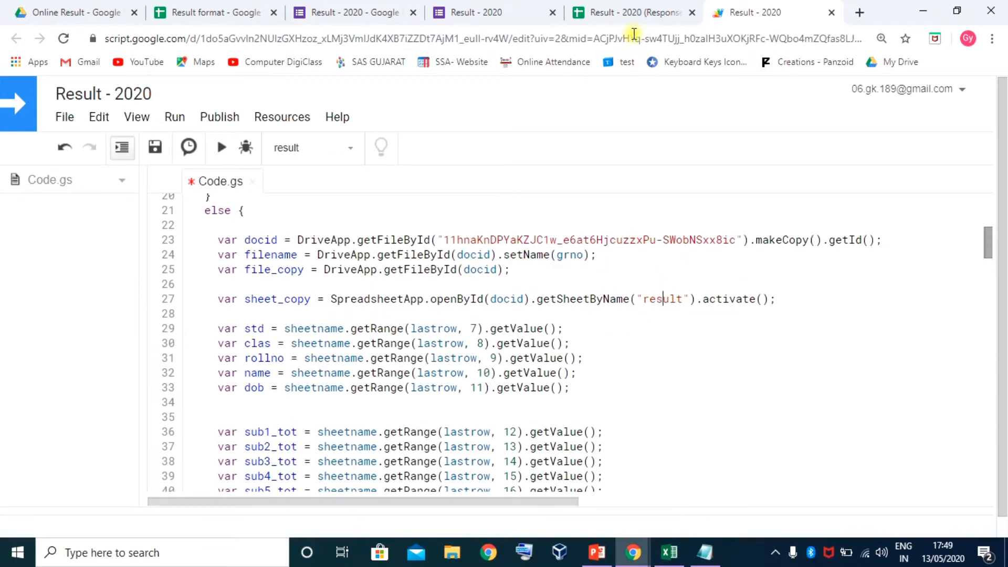
pyautogui.click(234, 14)
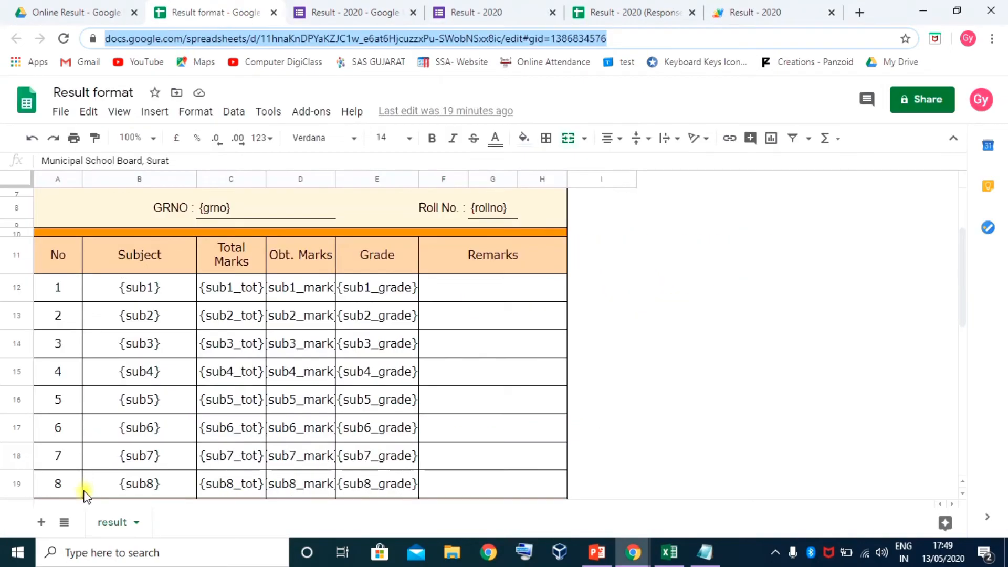
pyautogui.click(743, 11)
pyautogui.scroll(-2, 425, 347)
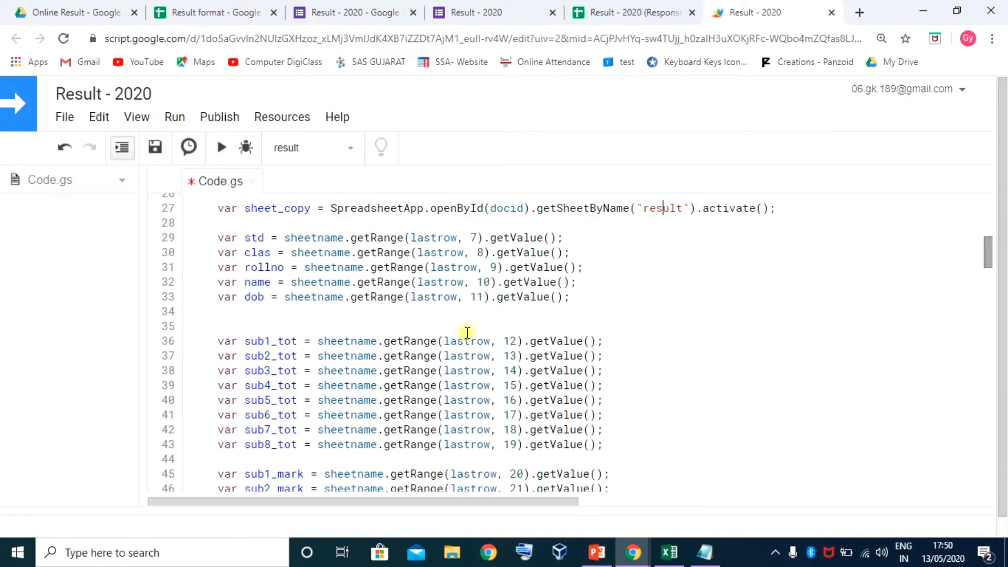
pyautogui.scroll(3, 466, 331)
pyautogui.click(156, 148)
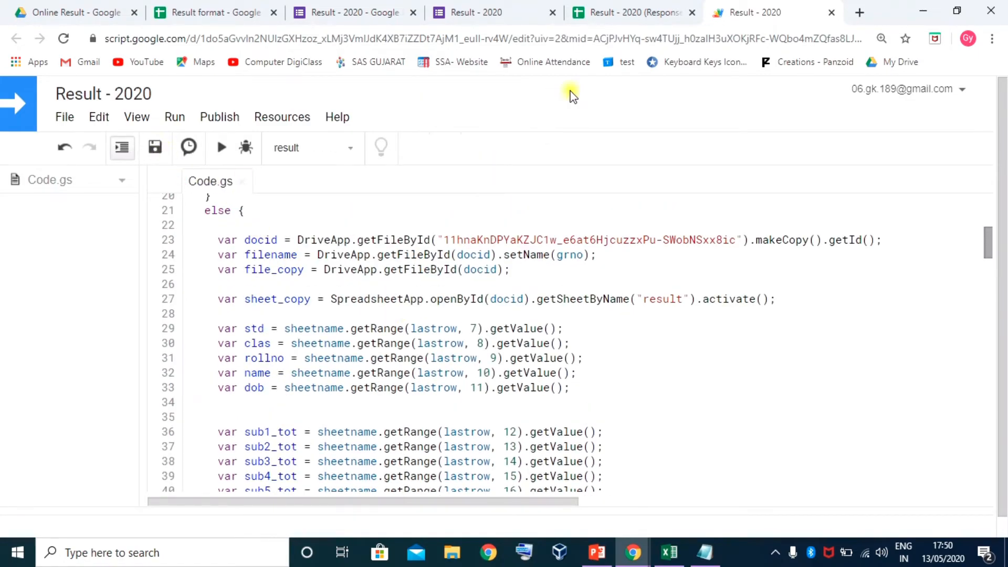
pyautogui.scroll(-2, 522, 350)
pyautogui.scroll(-2, 522, 350)
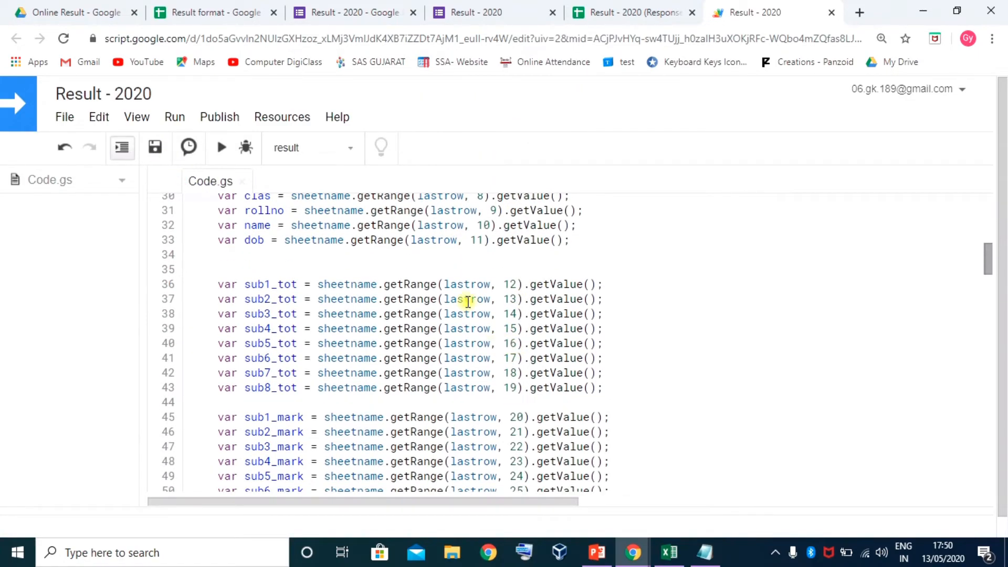
pyautogui.scroll(3, 465, 299)
pyautogui.scroll(-1, 471, 300)
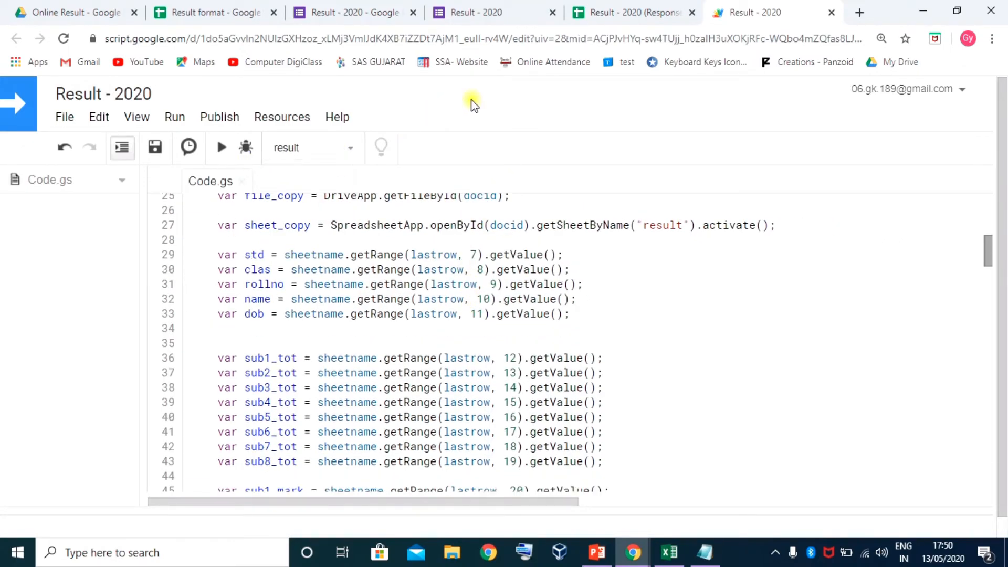
pyautogui.scroll(-5, 432, 321)
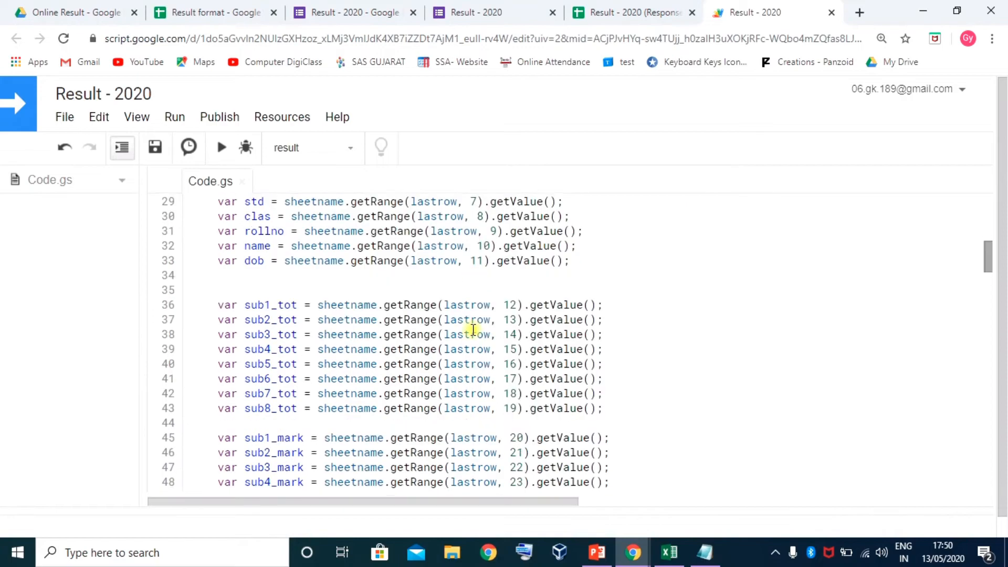
pyautogui.scroll(3, 411, 308)
pyautogui.scroll(5, 411, 309)
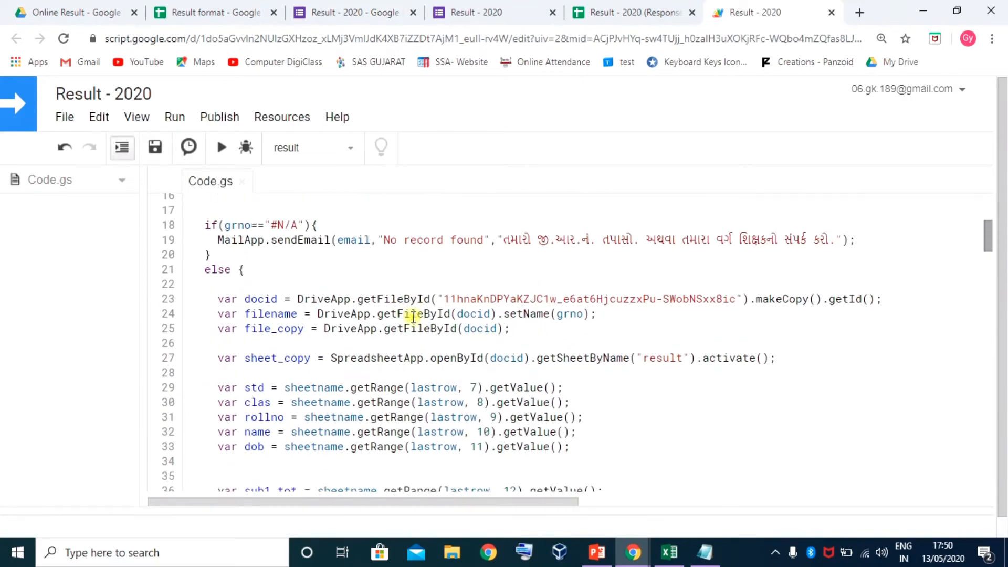
pyautogui.scroll(-8, 431, 314)
# Review the std, clas and sub1_tot lines in the script
pyautogui.scroll(-4, 434, 314)
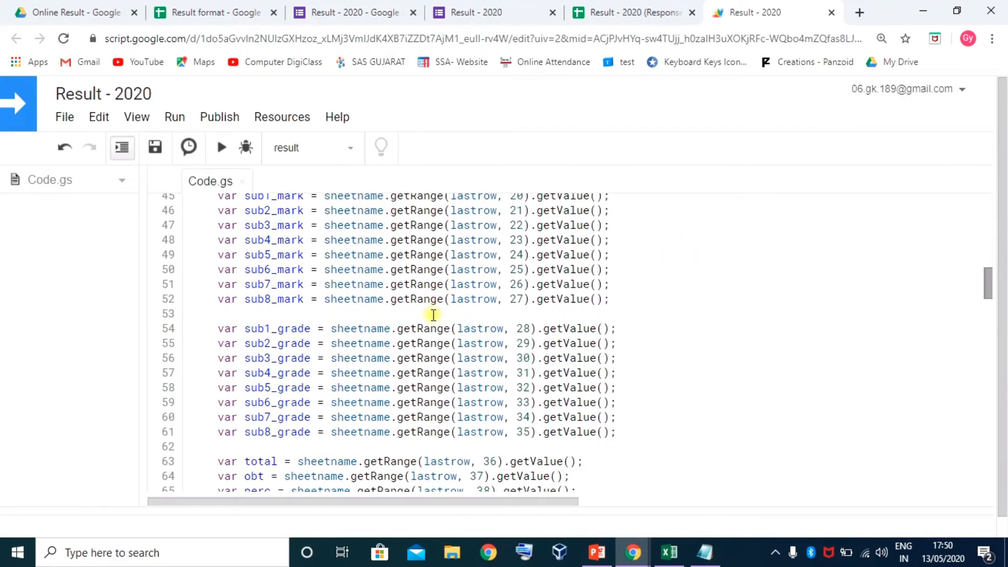
pyautogui.scroll(7, 434, 314)
pyautogui.scroll(2, 336, 309)
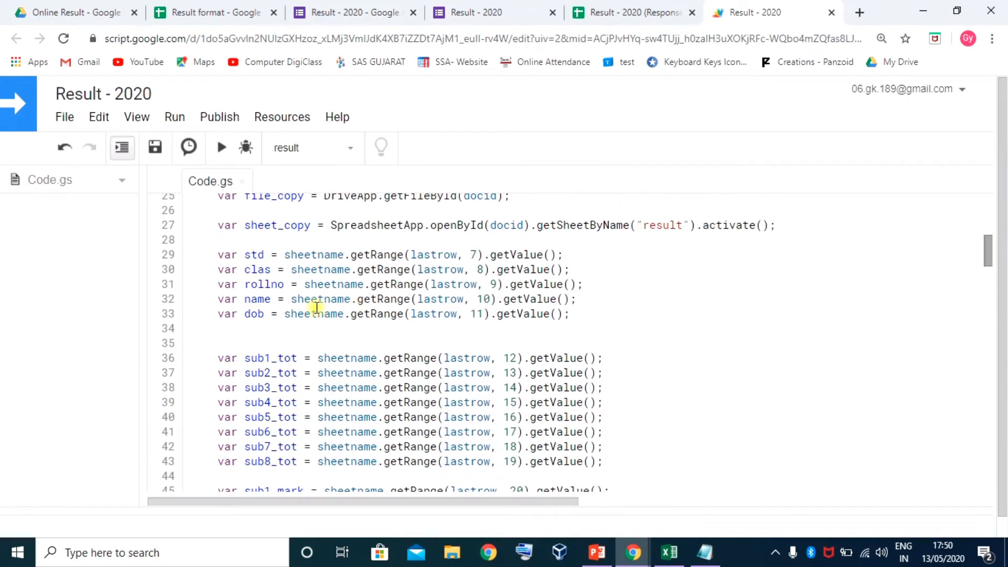
pyautogui.moveTo(245, 254); pyautogui.dragTo(248, 265)
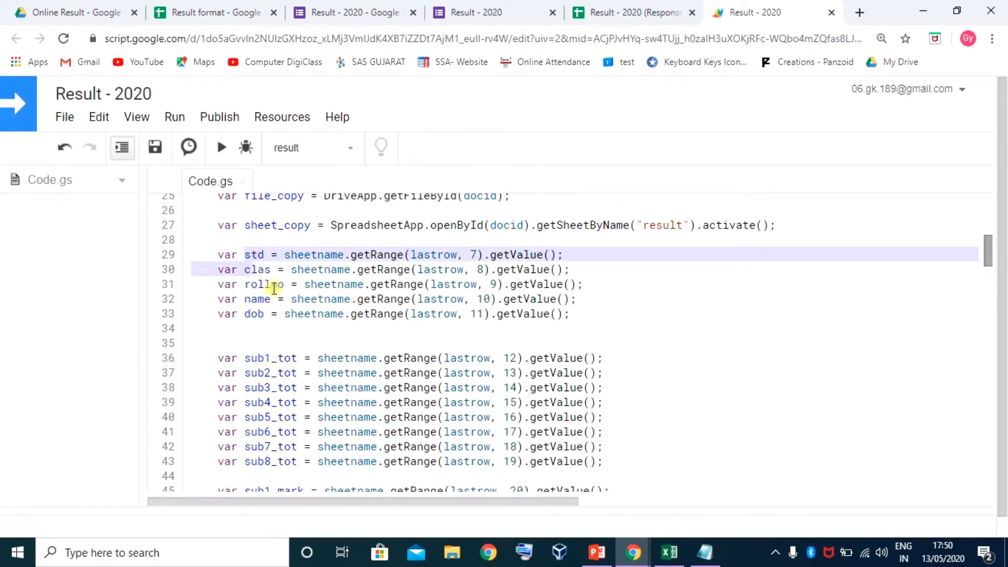
pyautogui.click(266, 358)
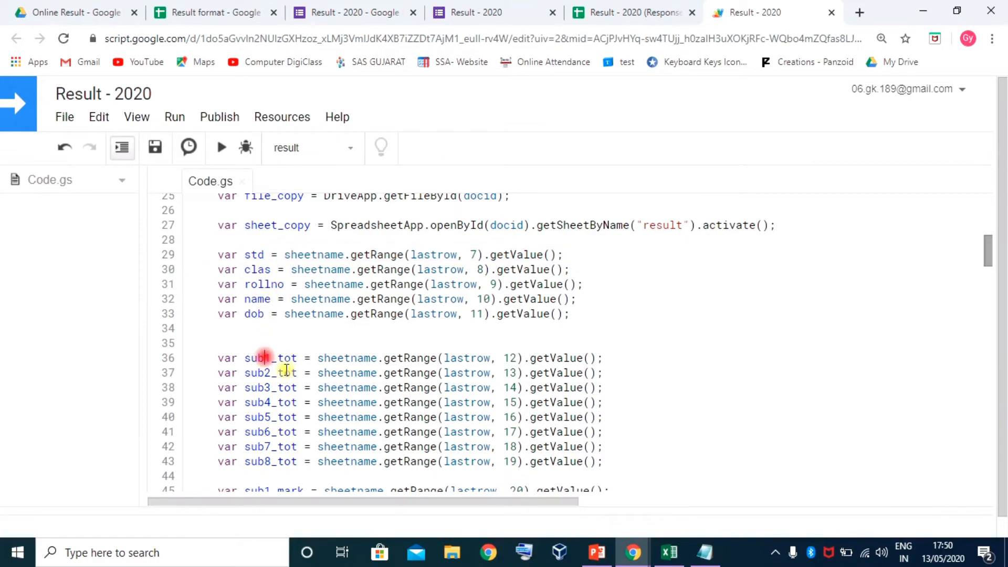
pyautogui.scroll(-4, 283, 359)
pyautogui.scroll(2, 288, 283)
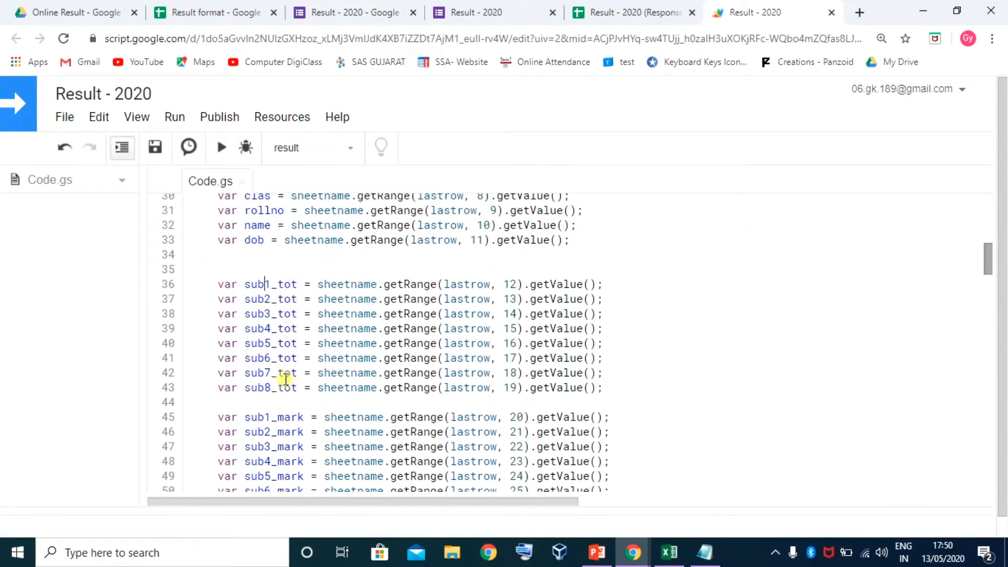
pyautogui.scroll(-3, 283, 378)
pyautogui.scroll(-3, 273, 365)
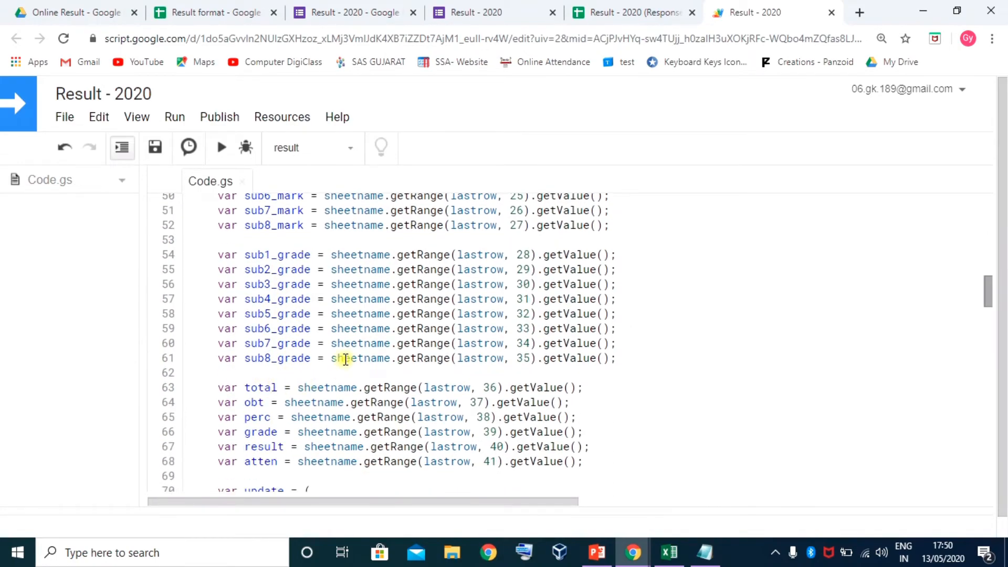
pyautogui.scroll(8, 345, 359)
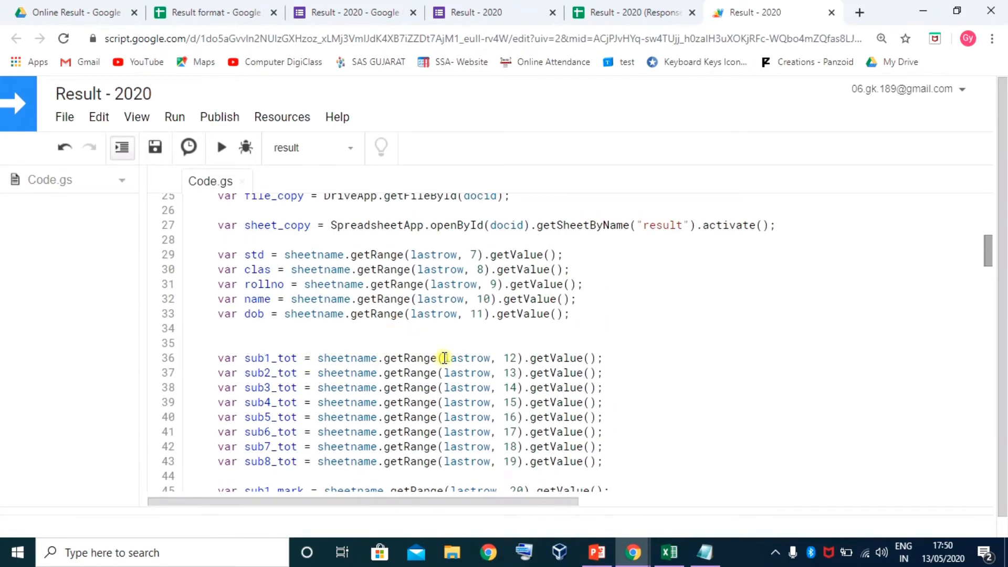
pyautogui.click(267, 358)
pyautogui.scroll(-3, 308, 389)
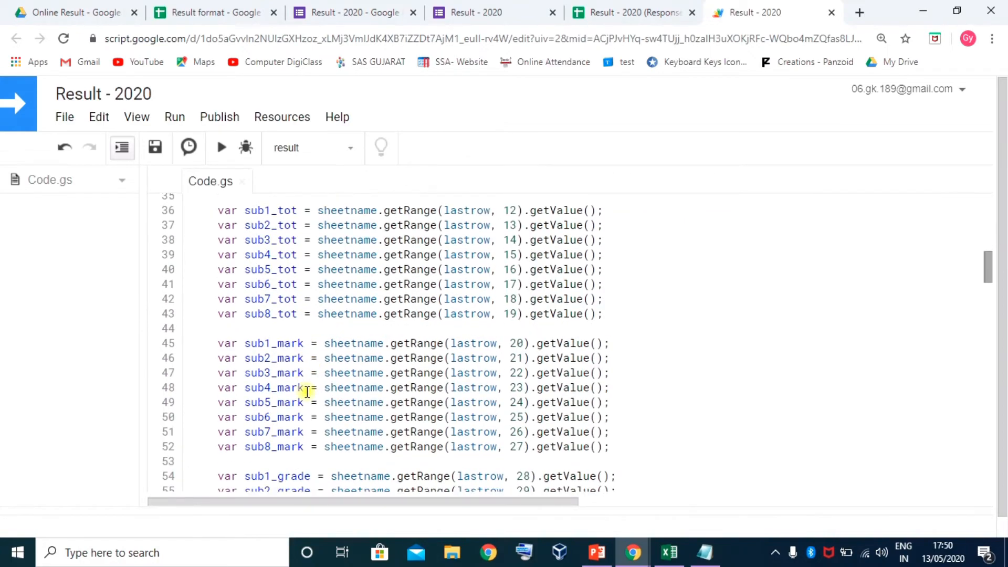
# Compare the lastrow line with the last response's email cell in the responses sheet
pyautogui.click(578, 13)
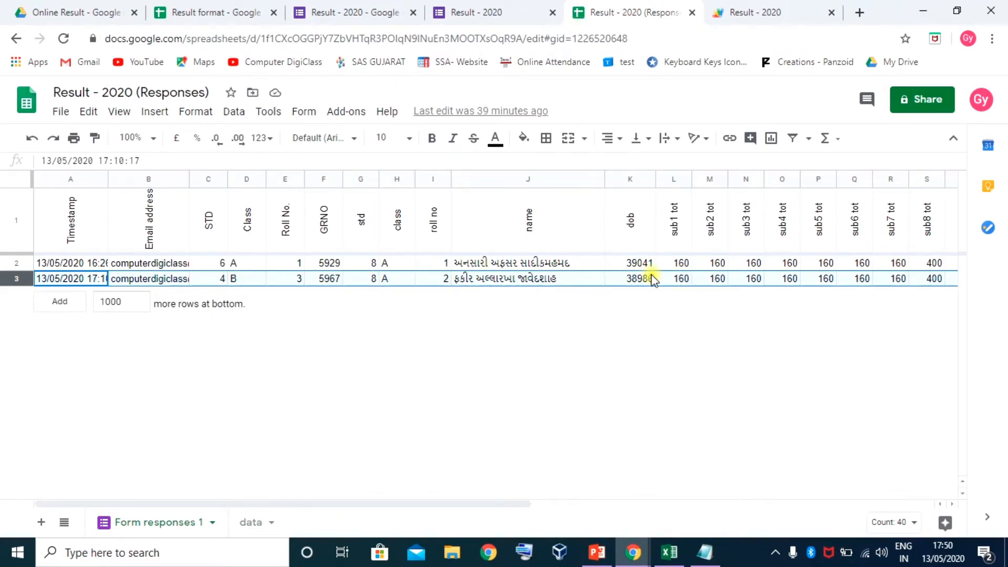
pyautogui.click(745, 10)
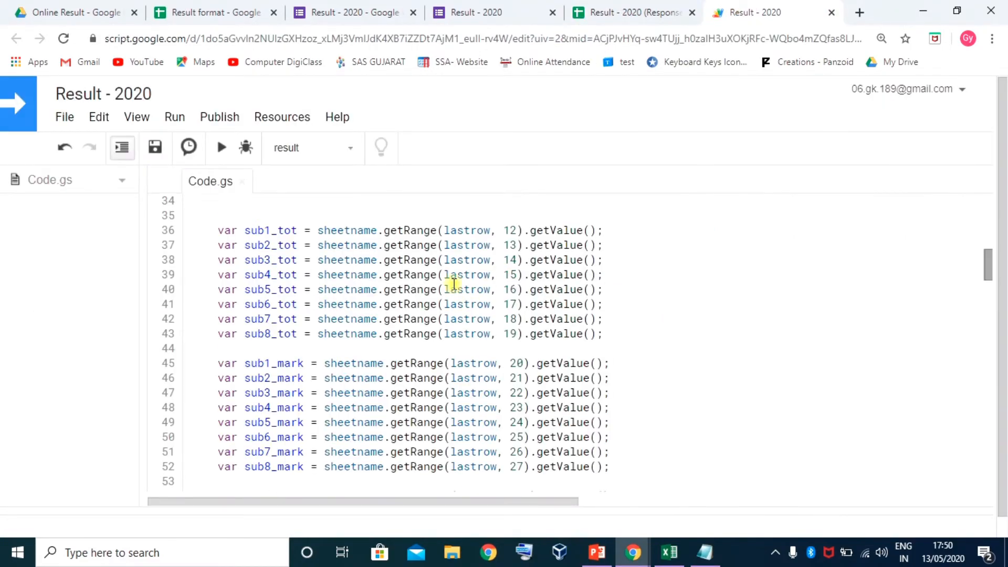
pyautogui.scroll(7, 450, 281)
pyautogui.scroll(2, 300, 314)
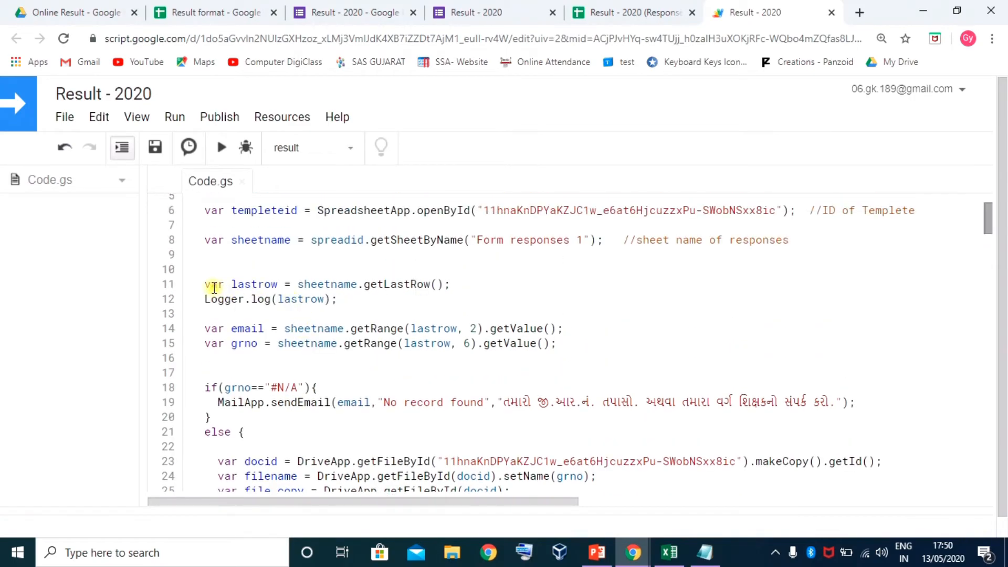
pyautogui.moveTo(207, 285); pyautogui.dragTo(439, 285)
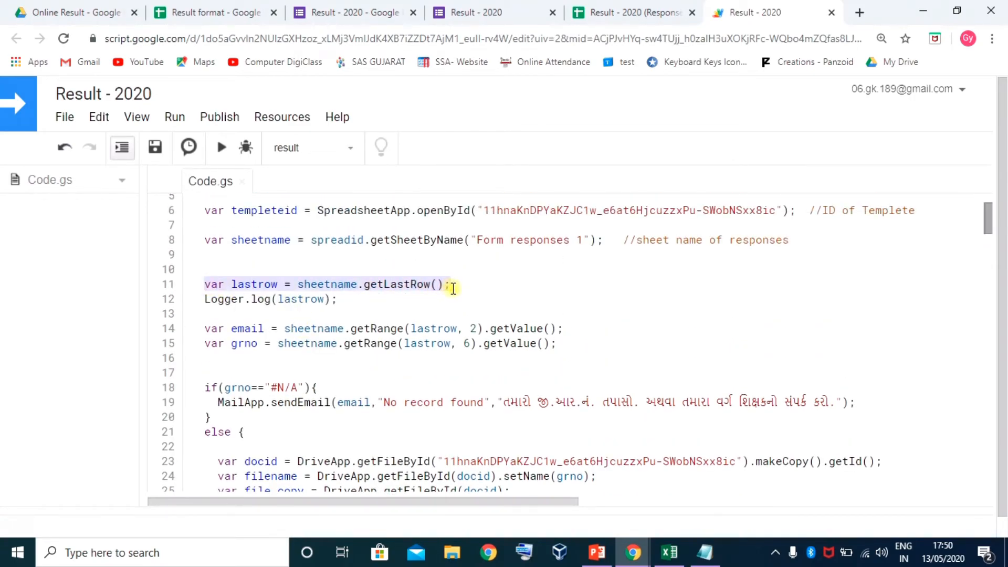
pyautogui.click(632, 14)
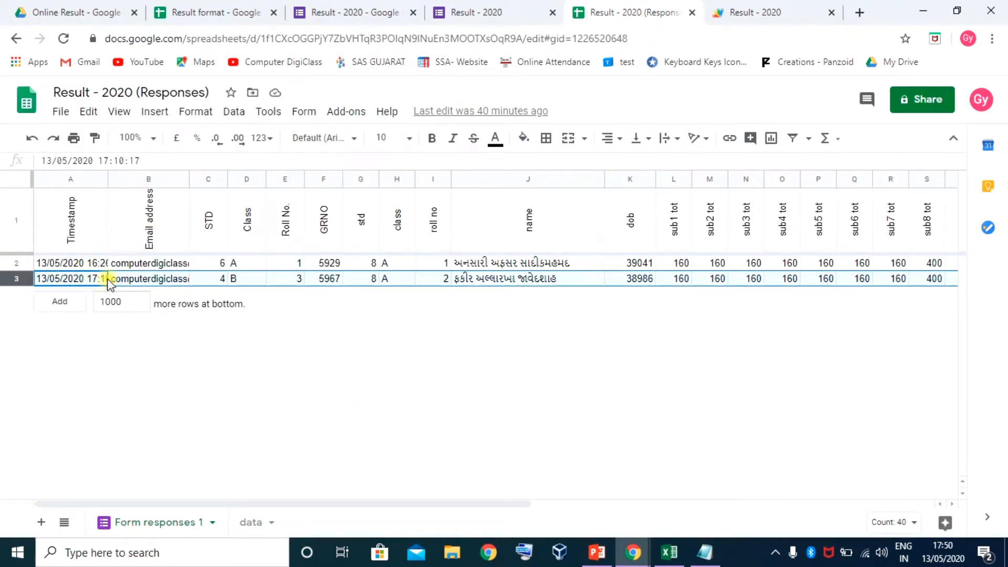
pyautogui.click(132, 279)
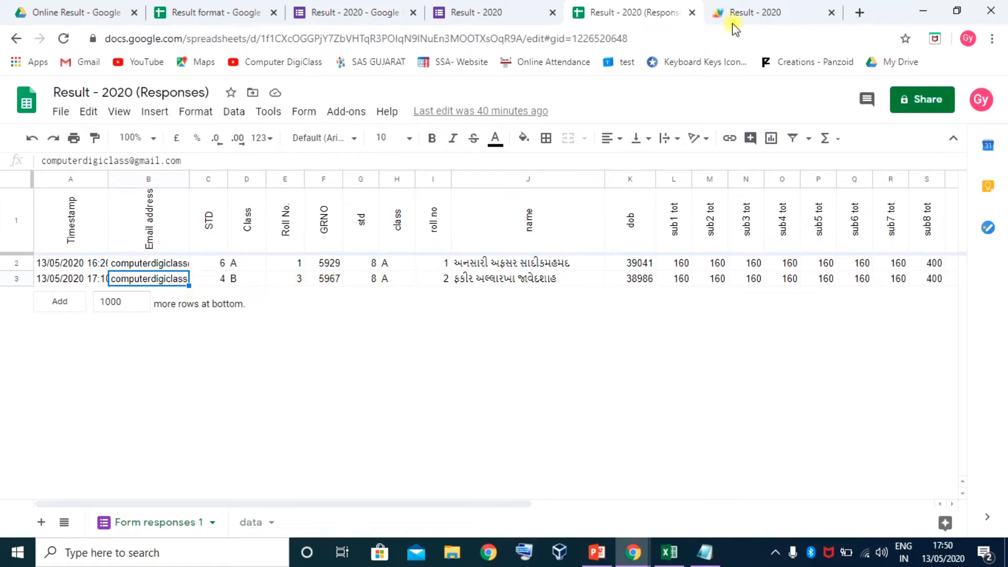
pyautogui.click(764, 16)
pyautogui.scroll(-12, 359, 336)
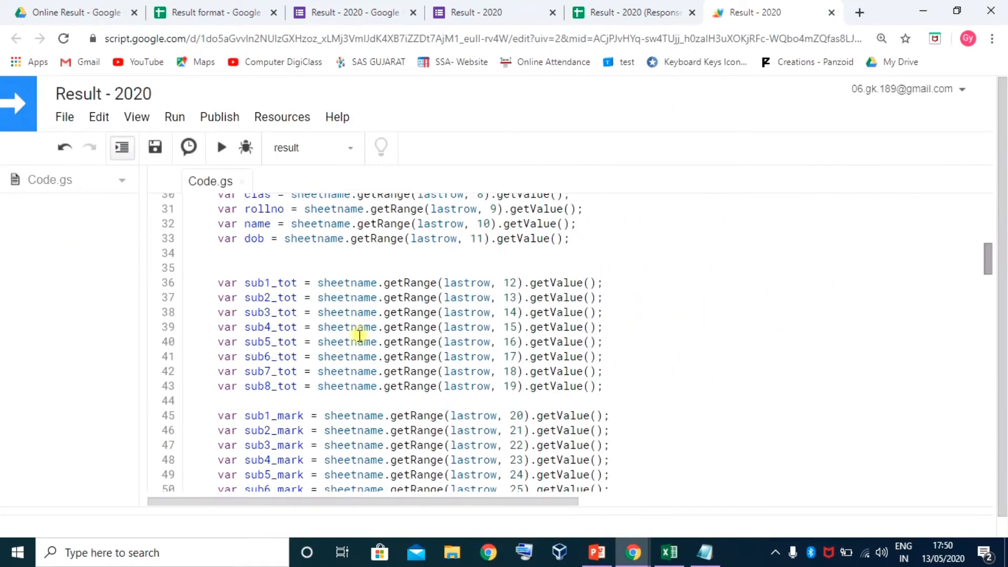
pyautogui.scroll(-7, 359, 336)
pyautogui.scroll(3, 362, 334)
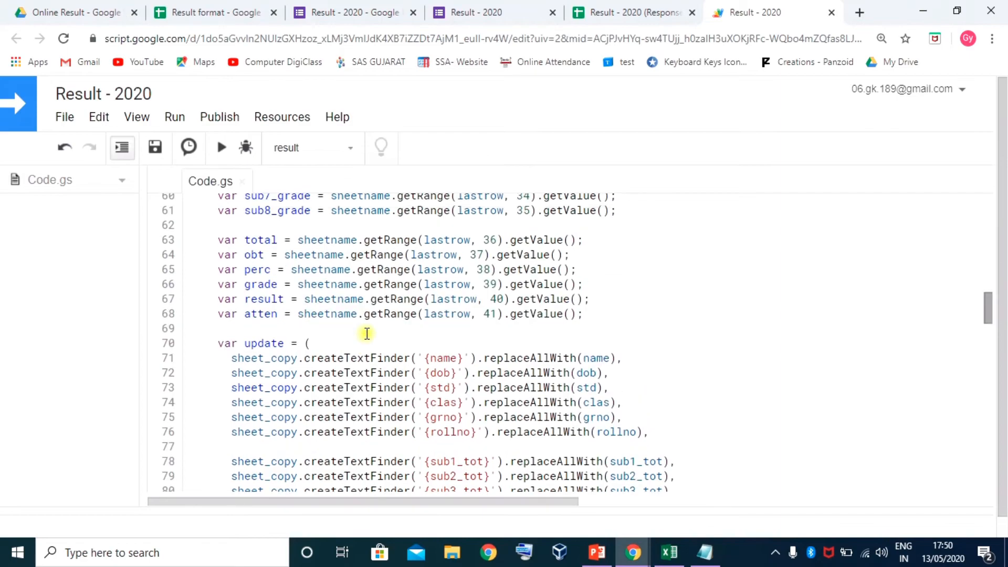
pyautogui.scroll(-1, 303, 340)
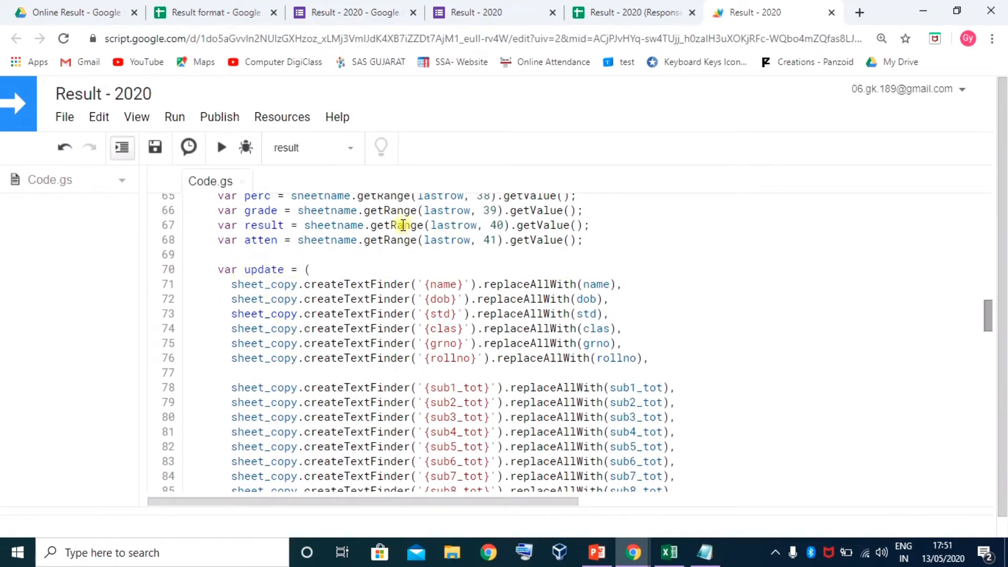
pyautogui.moveTo(428, 284); pyautogui.dragTo(462, 284)
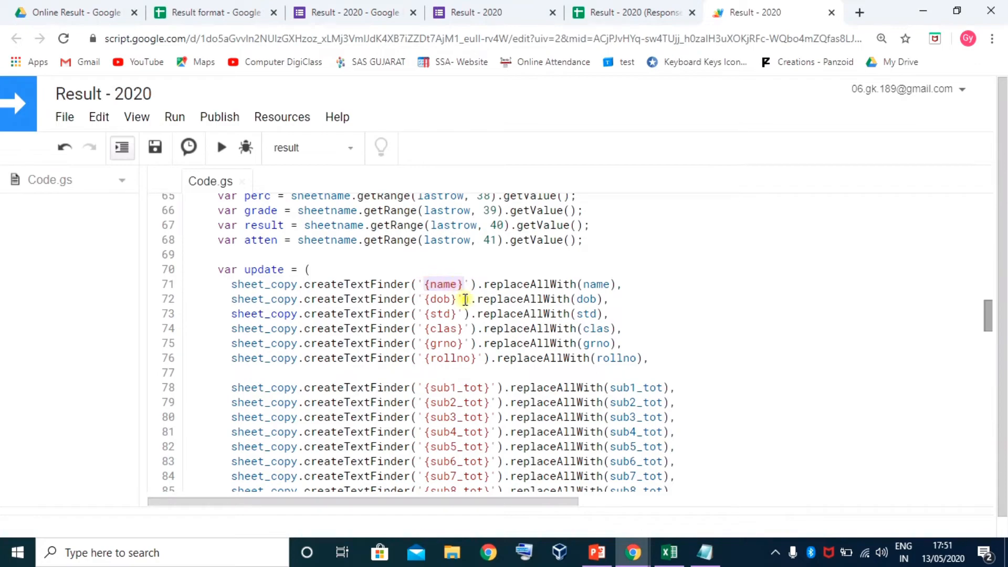
pyautogui.scroll(-1, 457, 305)
pyautogui.moveTo(425, 314); pyautogui.dragTo(481, 317)
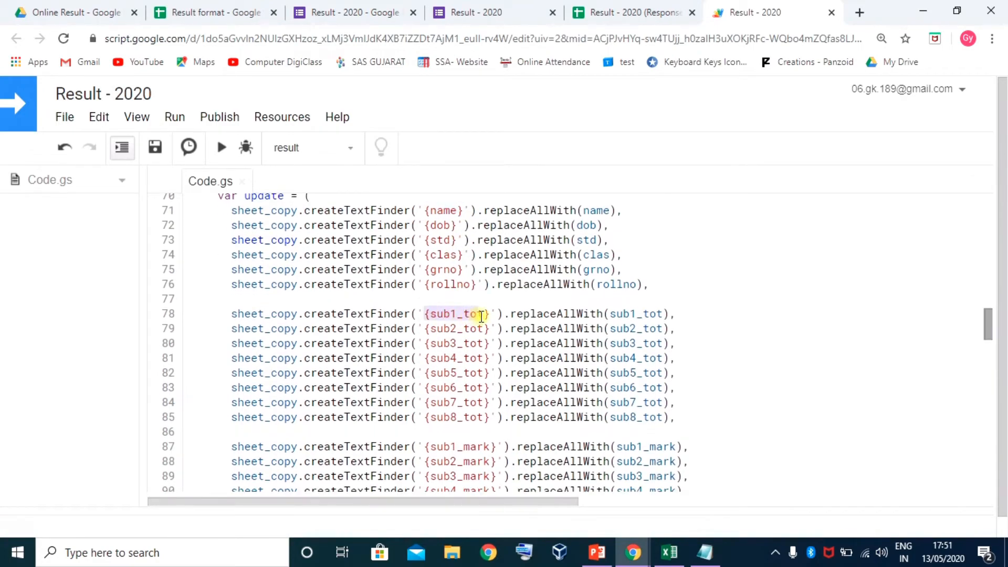
pyautogui.scroll(-2, 447, 340)
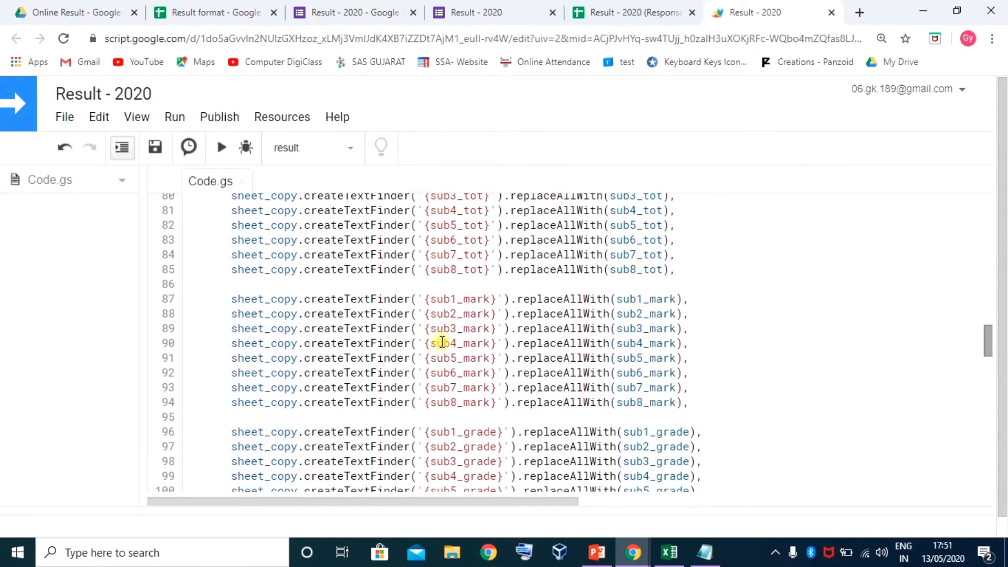
pyautogui.scroll(2, 443, 341)
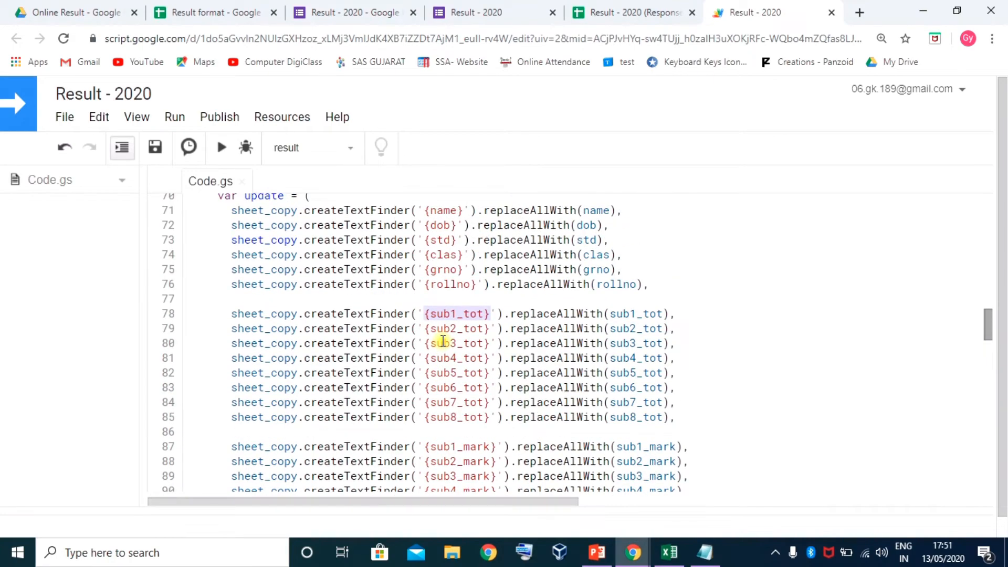
pyautogui.click(430, 315)
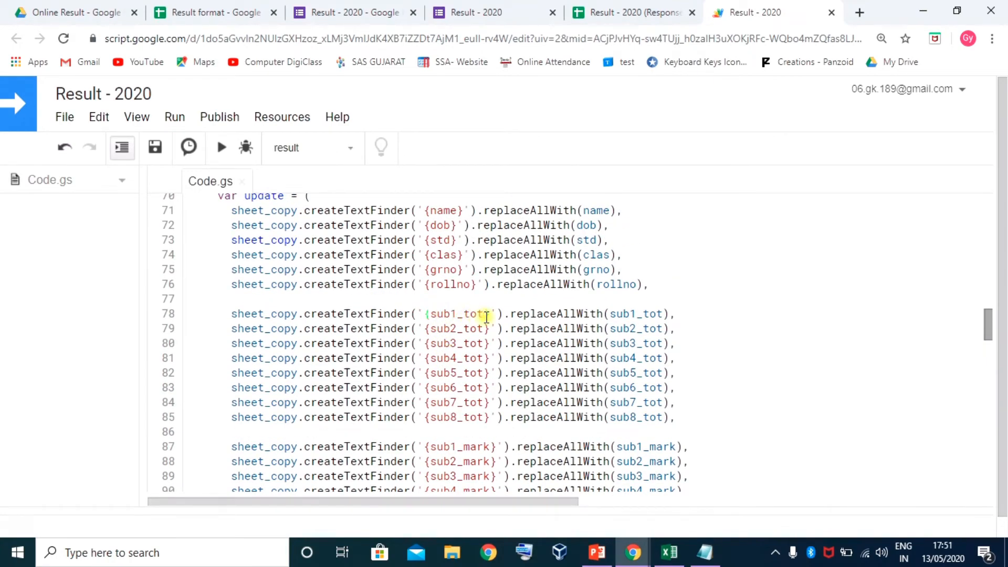
pyautogui.click(508, 344)
pyautogui.scroll(-3, 449, 405)
pyautogui.click(203, 11)
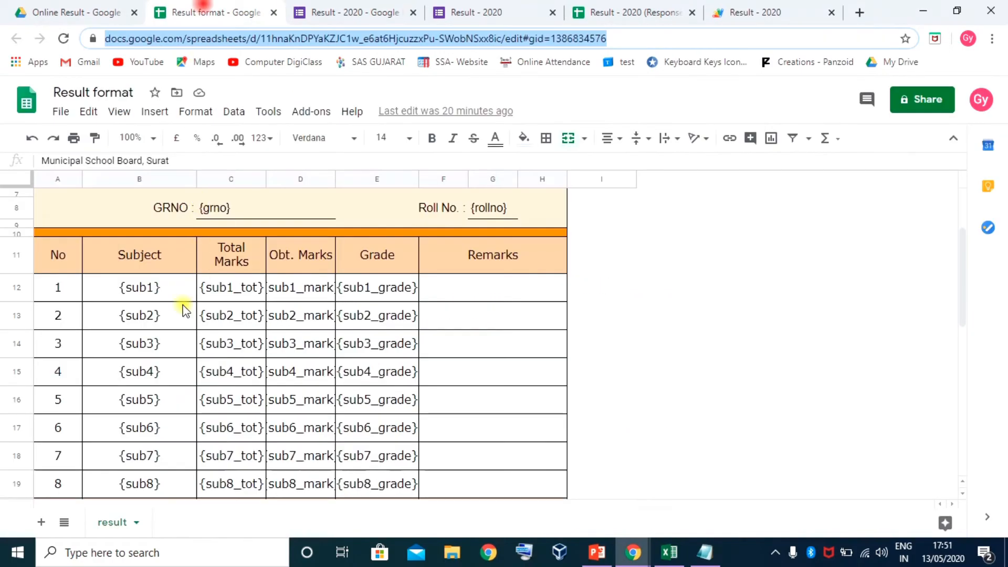
pyautogui.scroll(-3, 300, 313)
pyautogui.scroll(-1, 301, 313)
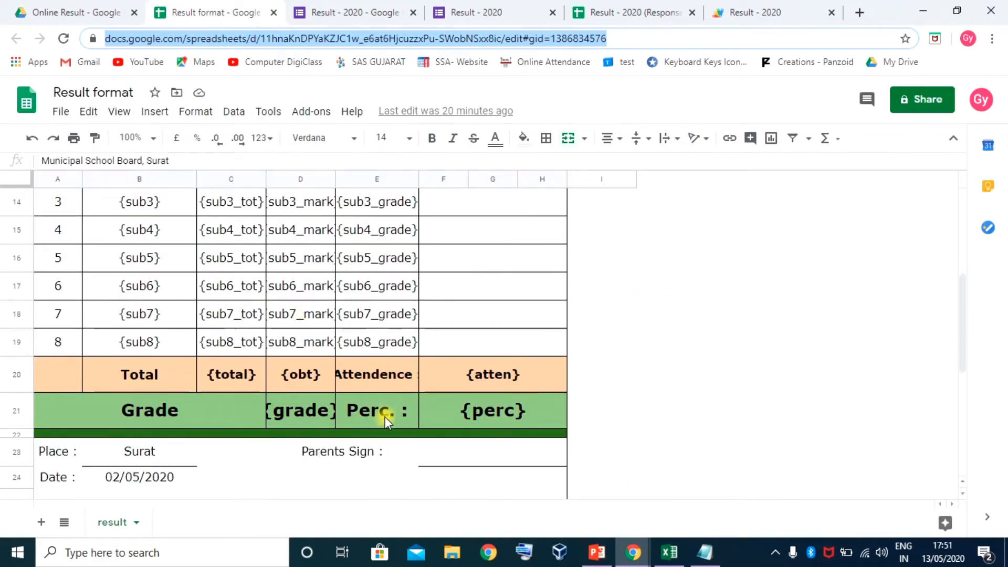
pyautogui.scroll(2, 328, 413)
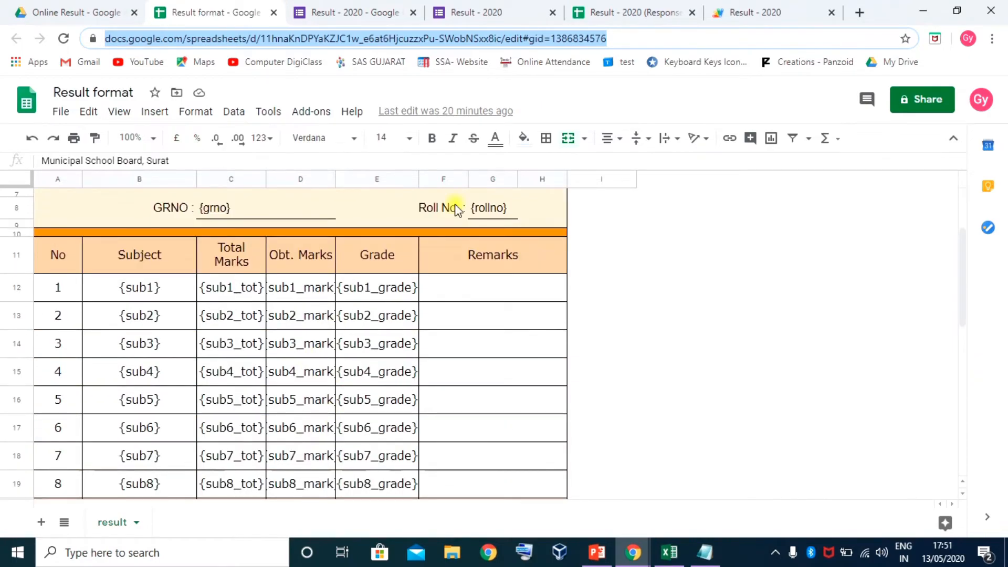
pyautogui.click(738, 13)
pyautogui.scroll(-3, 483, 330)
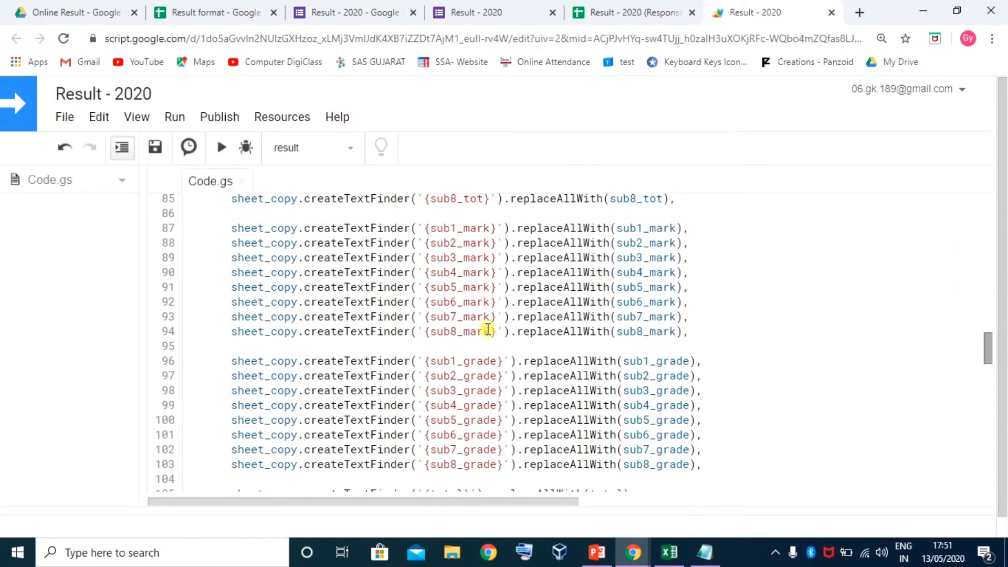
pyautogui.scroll(-3, 491, 334)
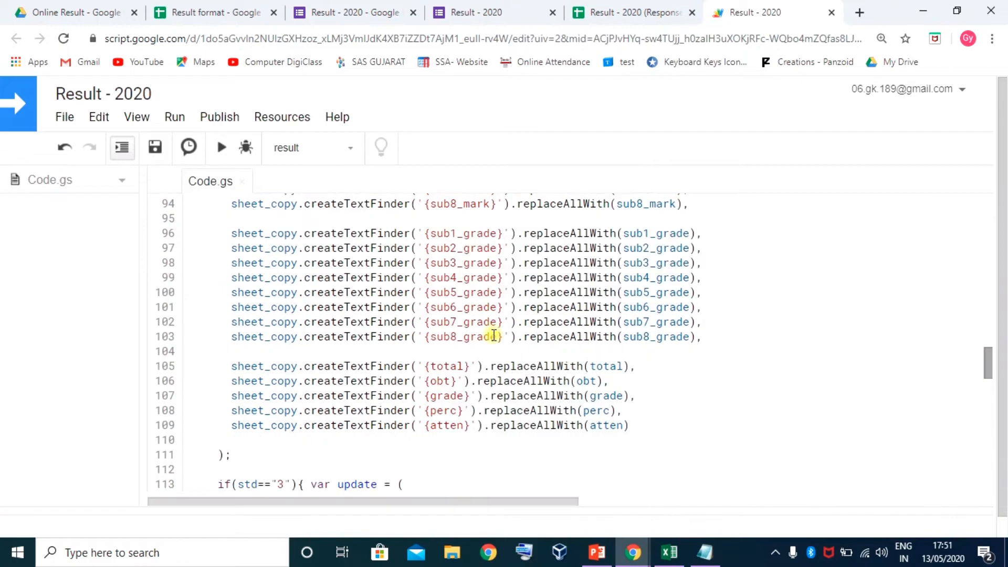
pyautogui.scroll(-2, 363, 330)
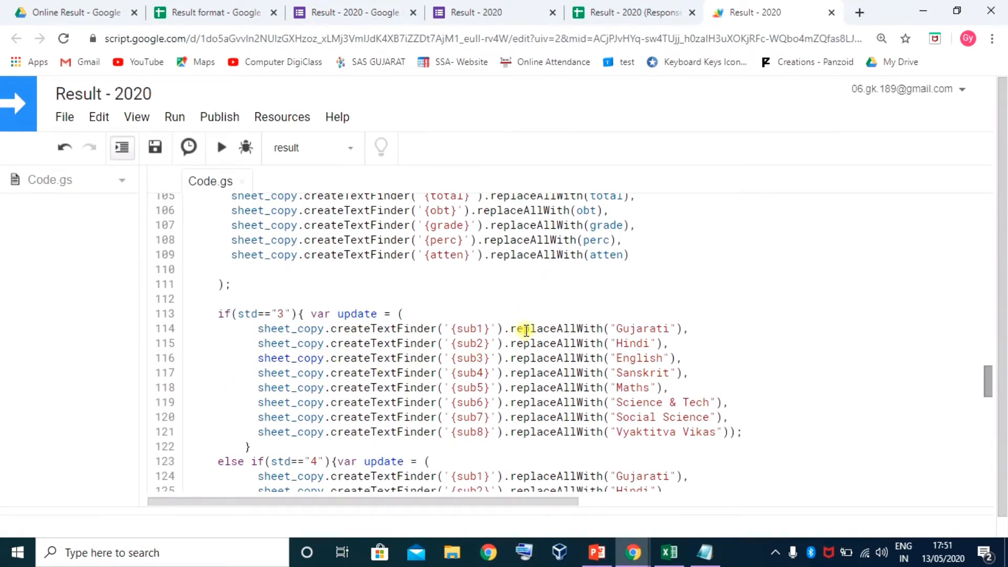
pyautogui.scroll(-2, 526, 330)
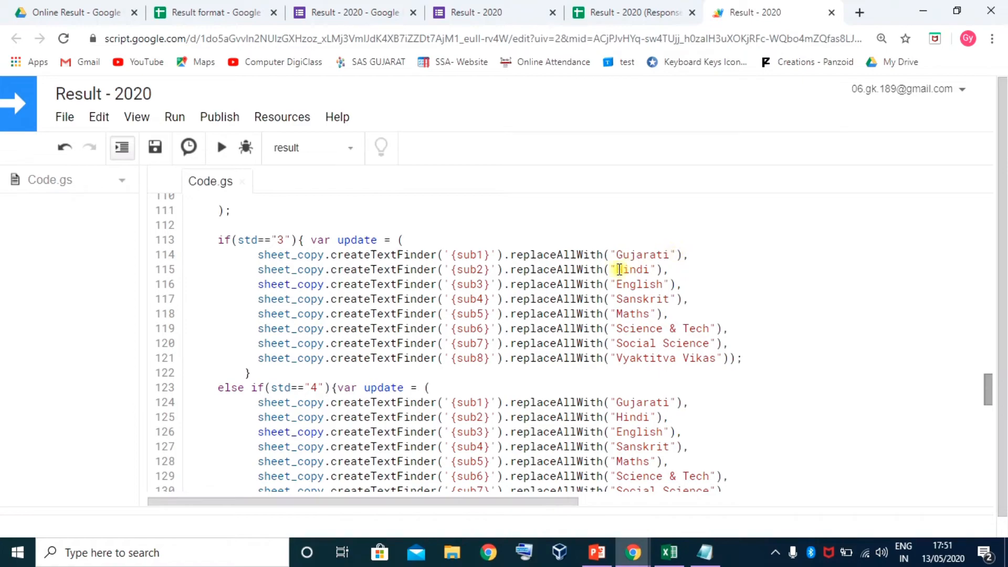
# In the std 3 block, change Hindi, English, Sanskrit to Environment, Maths, Vyaktitva Vikas
pyautogui.moveTo(620, 270); pyautogui.dragTo(650, 269)
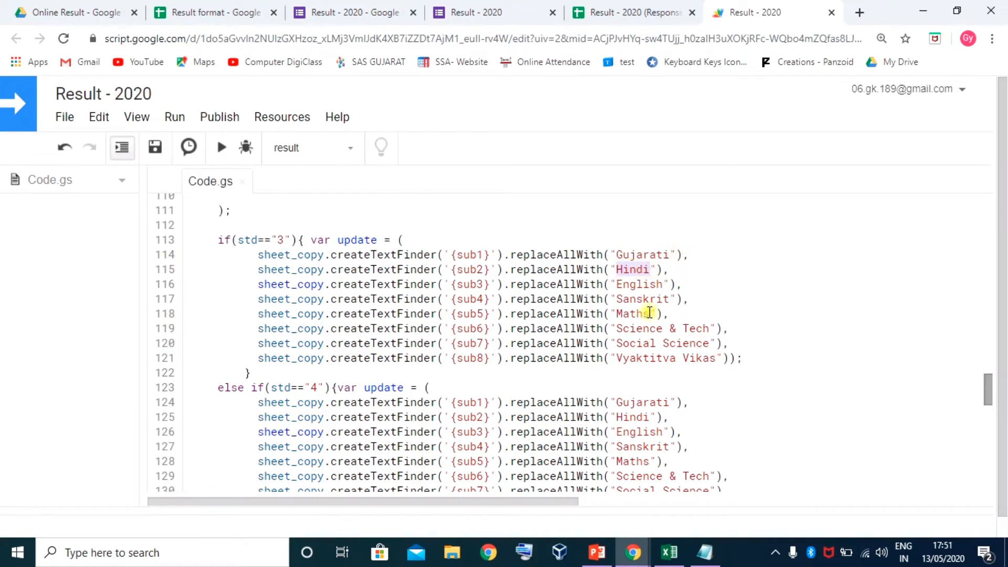
pyautogui.write('Environment')
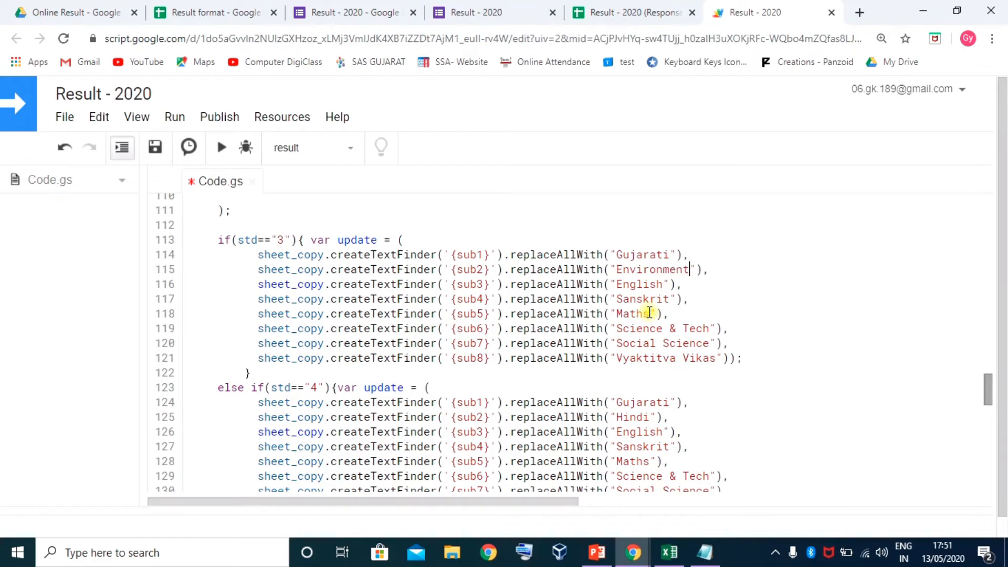
pyautogui.moveTo(618, 284); pyautogui.dragTo(666, 283)
pyautogui.write('Math')
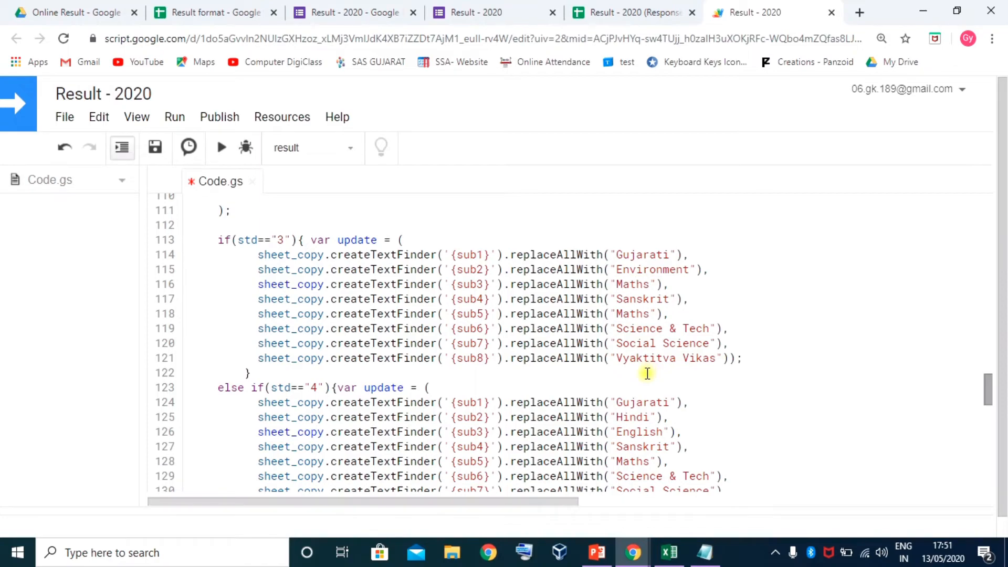
pyautogui.moveTo(619, 298); pyautogui.dragTo(669, 298)
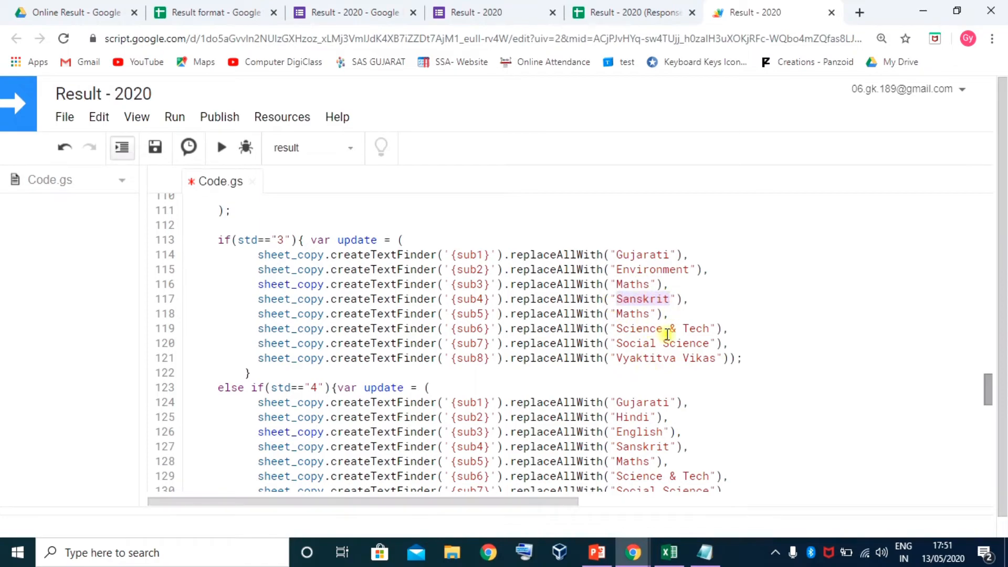
pyautogui.write('Vyaktitva Vikas')
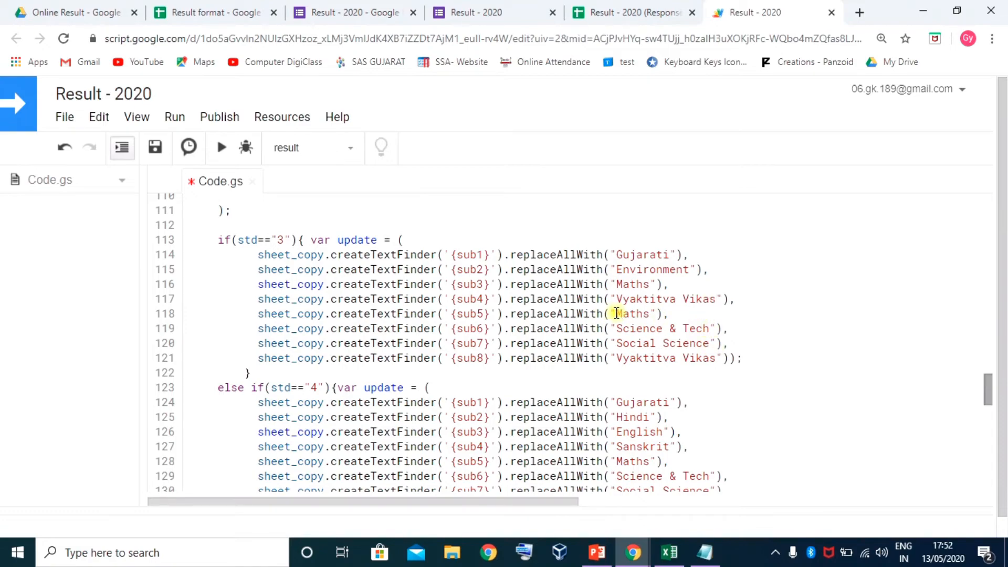
# Blank subjects 5–8 by deleting Maths, Science & Tech, Social Science and Vyaktitva Vikas
pyautogui.moveTo(615, 314); pyautogui.dragTo(709, 325)
pyautogui.press('BackSpace')
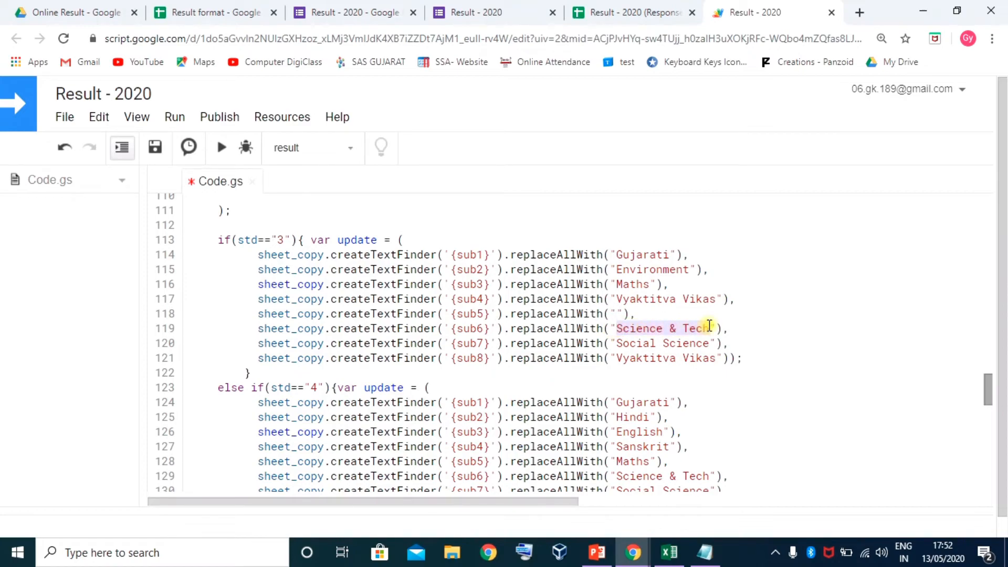
pyautogui.press('BackSpace')
pyautogui.moveTo(621, 342); pyautogui.dragTo(707, 339)
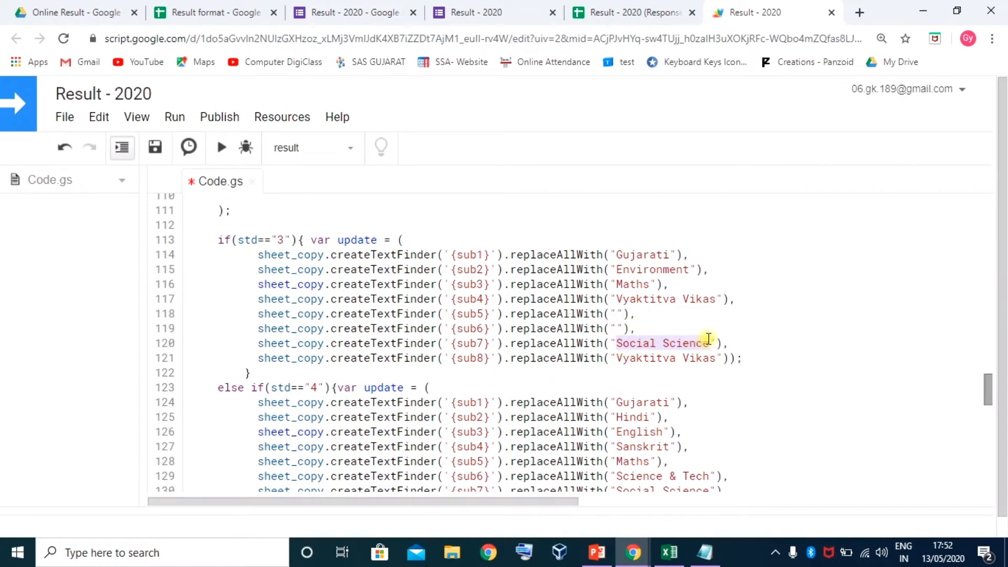
pyautogui.press('BackSpace')
pyautogui.click(617, 358)
pyautogui.moveTo(617, 358); pyautogui.dragTo(712, 352)
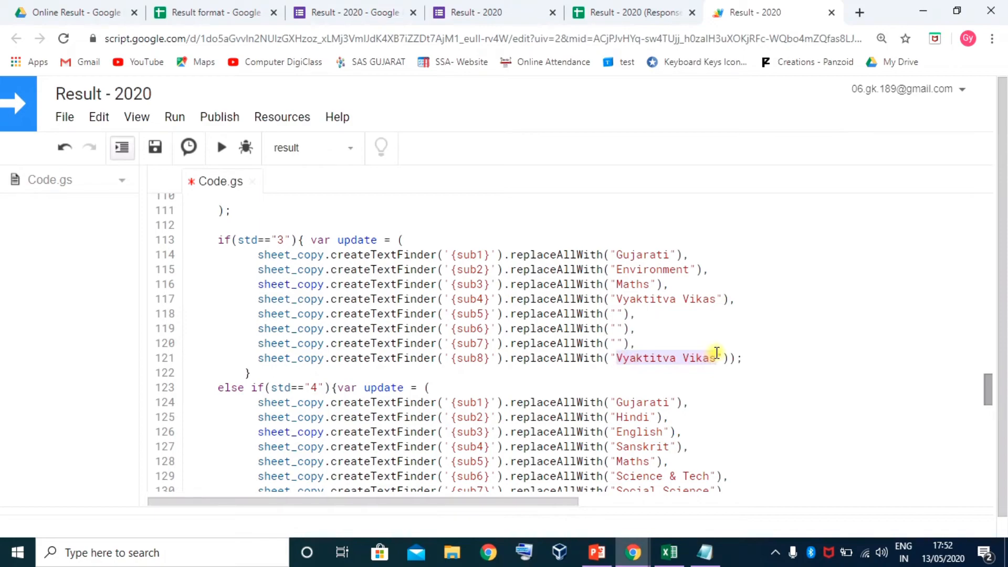
pyautogui.press('BackSpace')
pyautogui.scroll(-2, 644, 387)
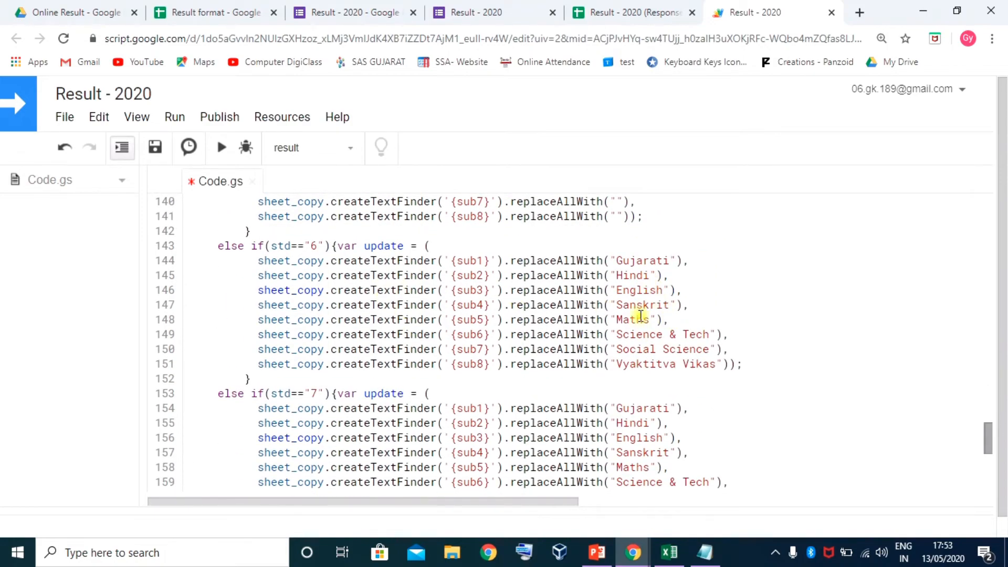
pyautogui.scroll(-5, 641, 368)
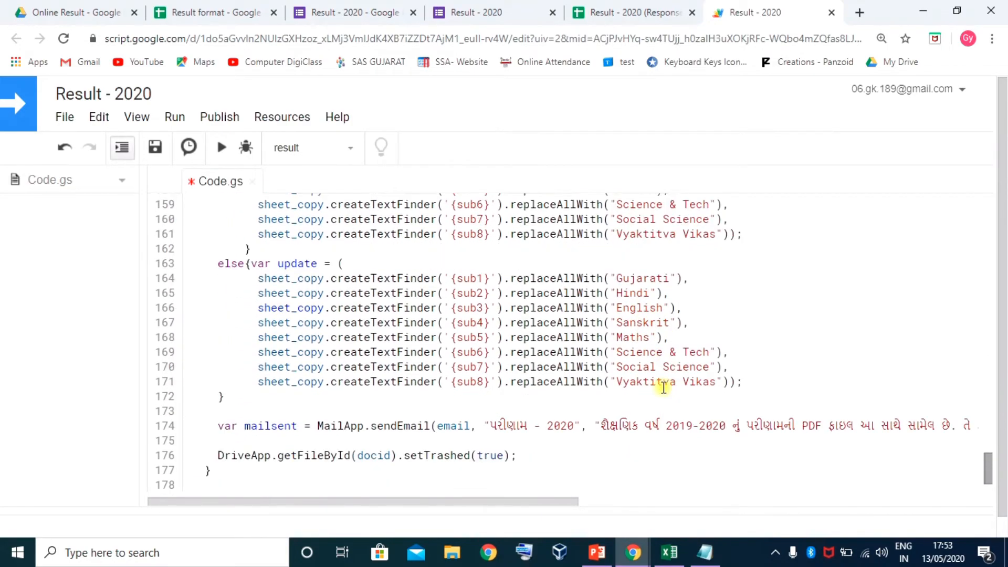
pyautogui.scroll(-1, 664, 387)
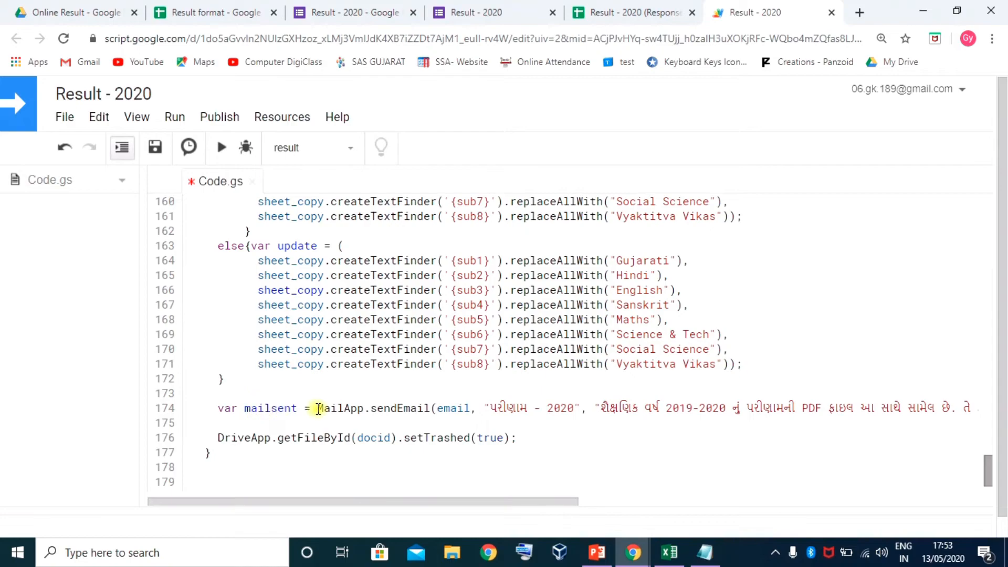
pyautogui.moveTo(318, 409); pyautogui.dragTo(497, 410)
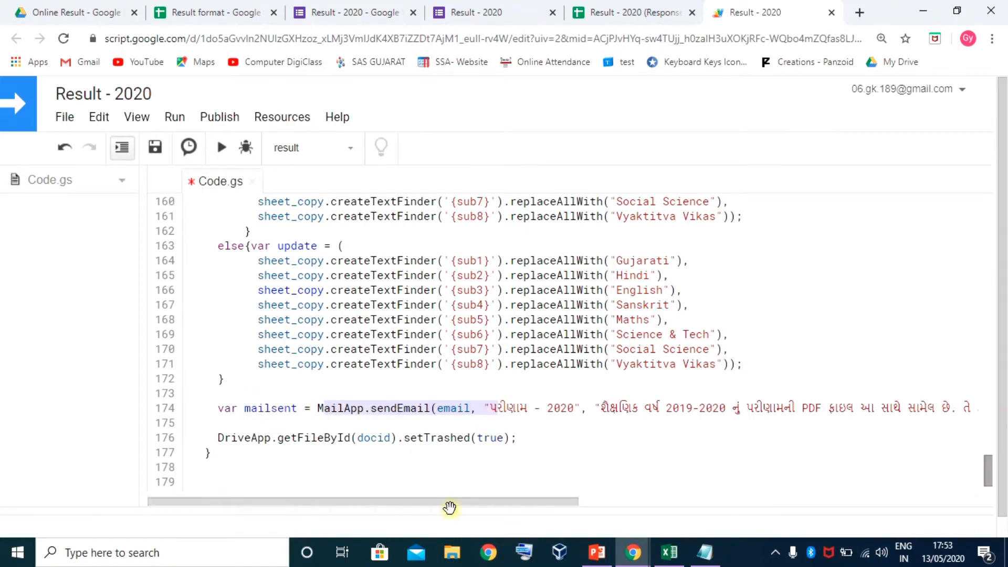
pyautogui.moveTo(450, 507); pyautogui.dragTo(528, 508)
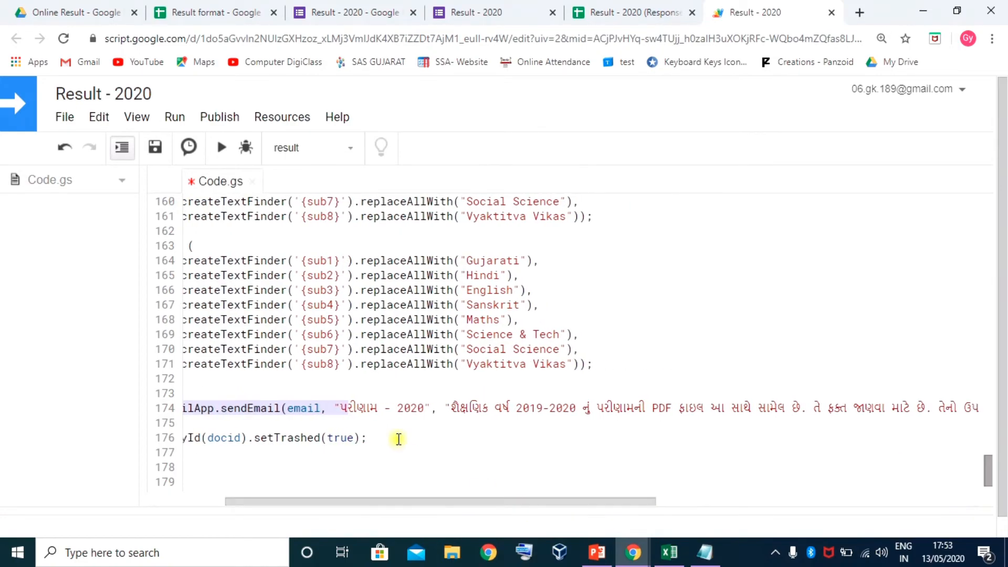
pyautogui.click(350, 406)
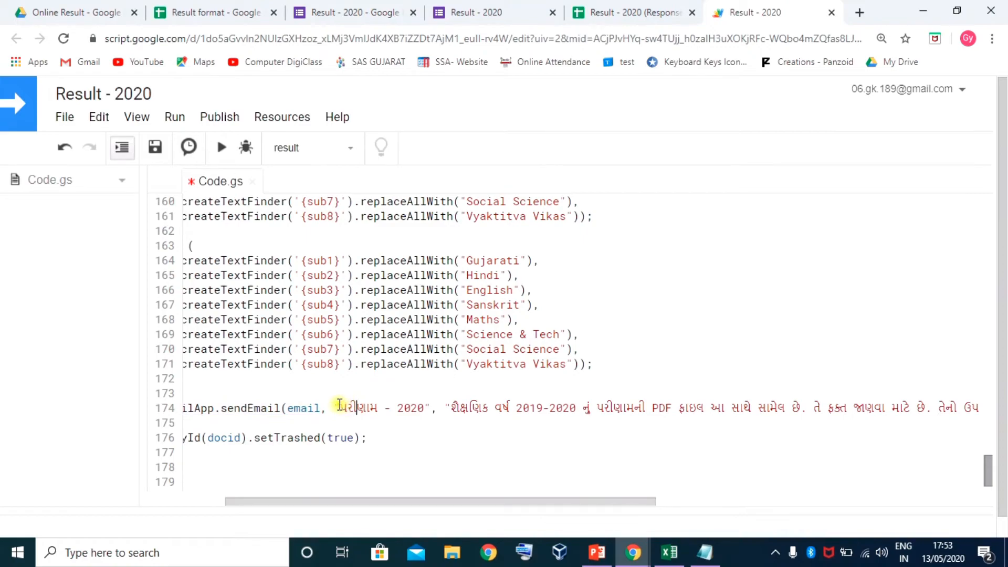
pyautogui.moveTo(342, 407); pyautogui.dragTo(424, 408)
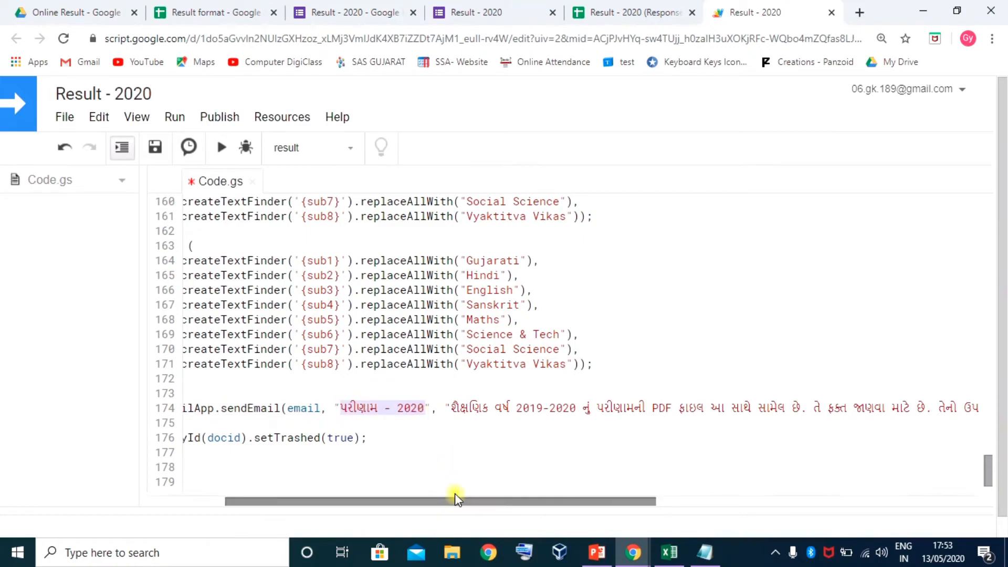
pyautogui.moveTo(460, 507); pyautogui.dragTo(838, 496)
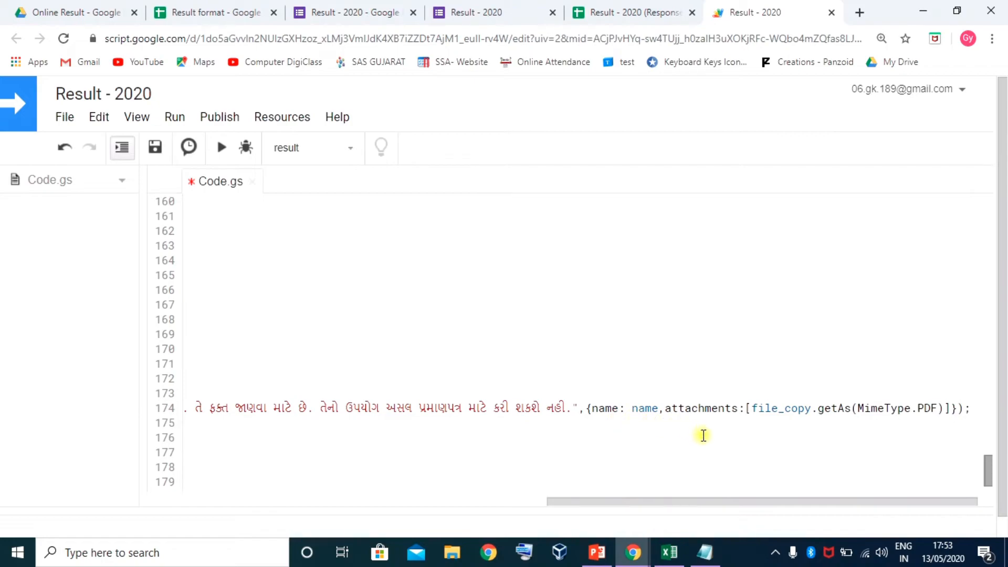
pyautogui.moveTo(586, 410); pyautogui.dragTo(956, 408)
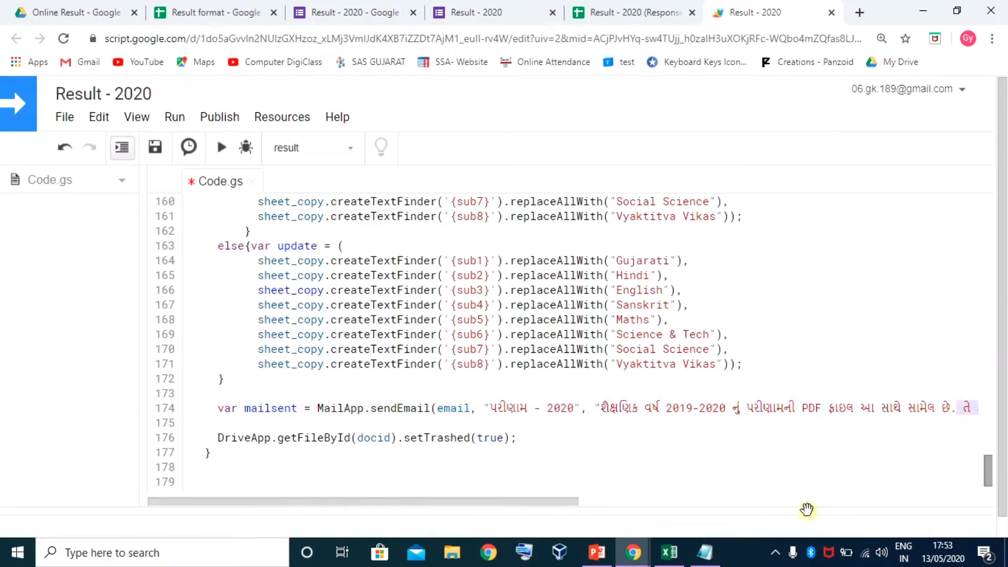
pyautogui.moveTo(559, 505); pyautogui.dragTo(431, 512)
pyautogui.scroll(-1, 254, 405)
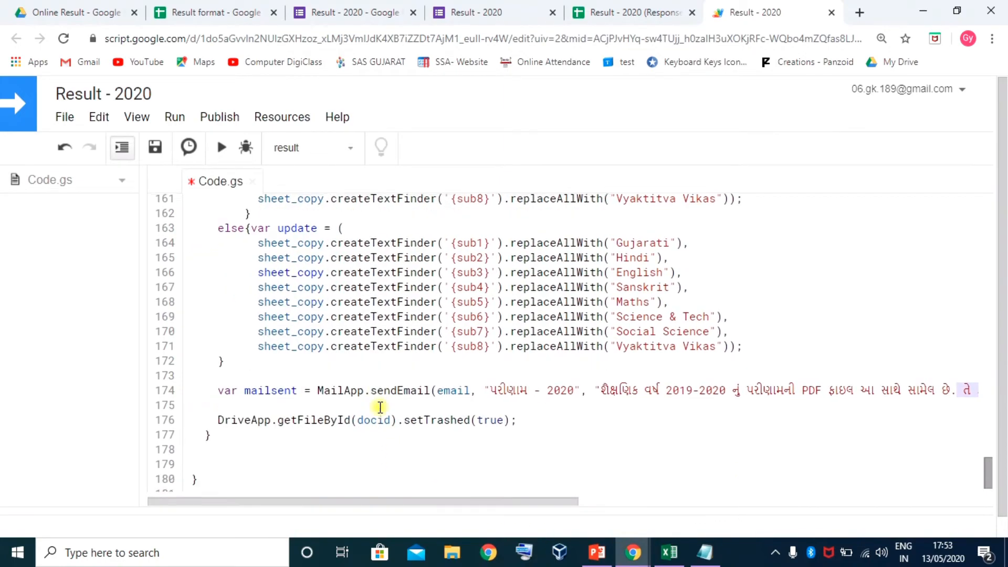
pyautogui.scroll(15, 378, 405)
pyautogui.scroll(1, 288, 293)
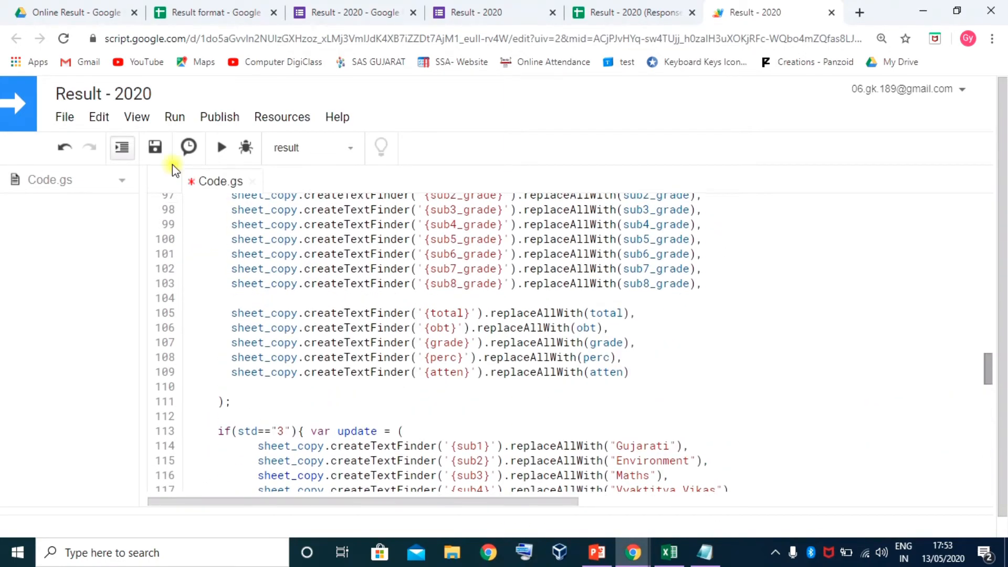
# Save and run result, authorizing the unverified Result - 2020 app via Advanced and Allow
pyautogui.click(155, 147)
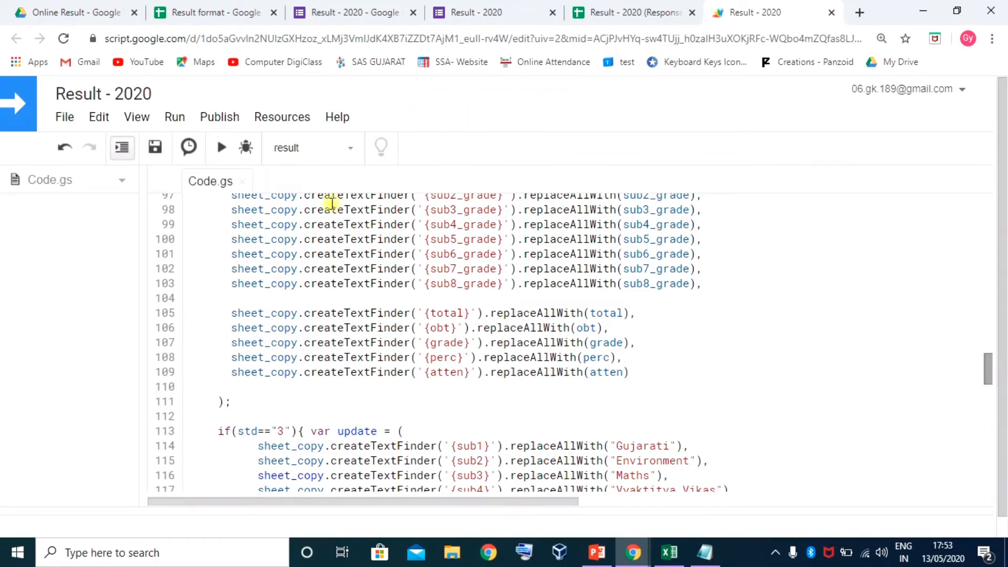
pyautogui.click(220, 150)
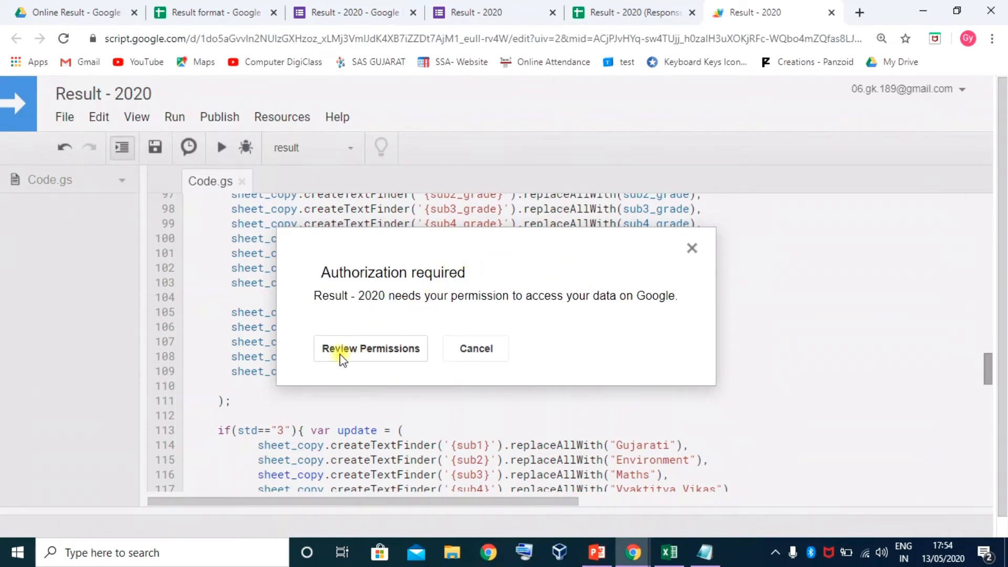
pyautogui.click(376, 352)
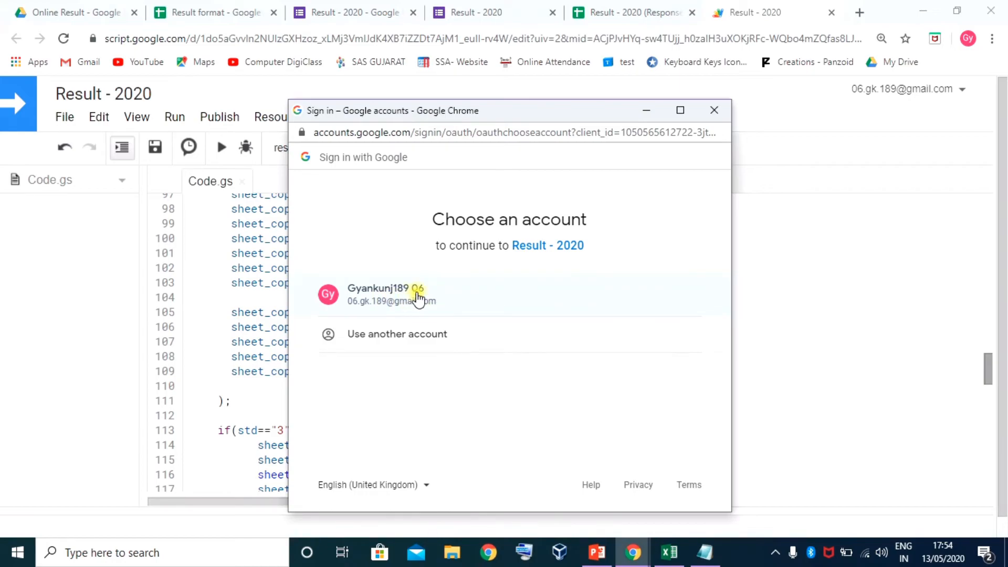
pyautogui.click(413, 294)
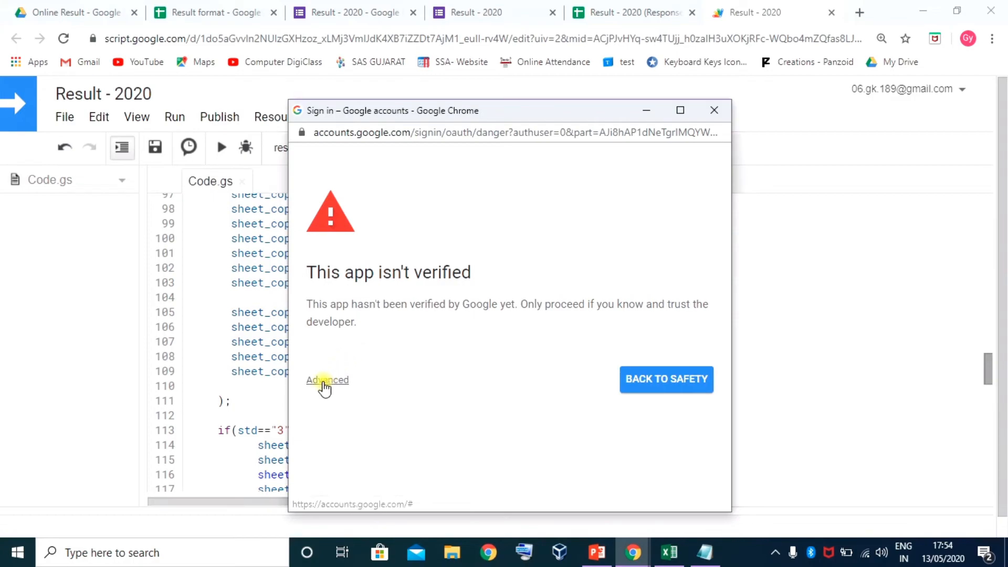
pyautogui.click(324, 381)
pyautogui.scroll(-1, 418, 354)
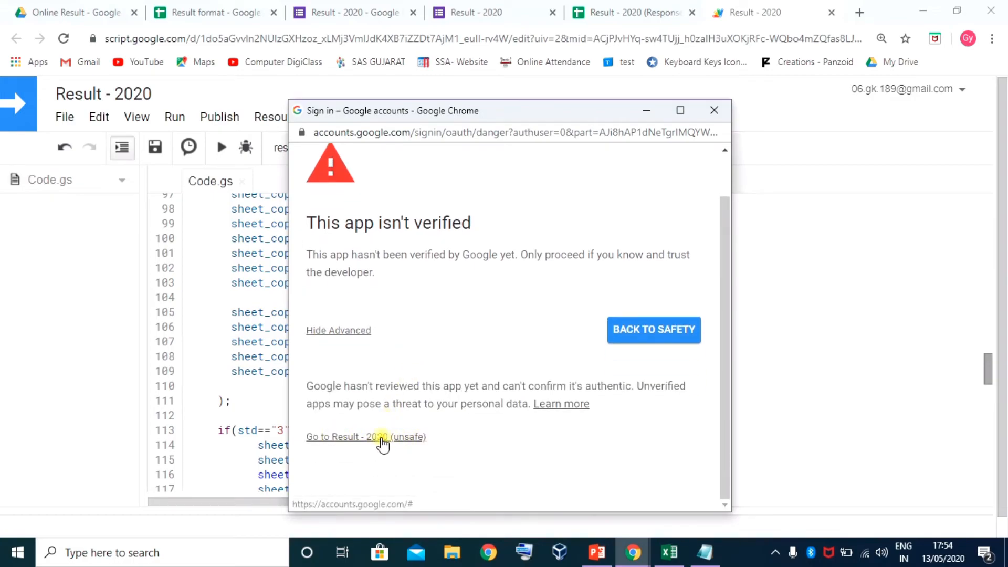
pyautogui.click(382, 438)
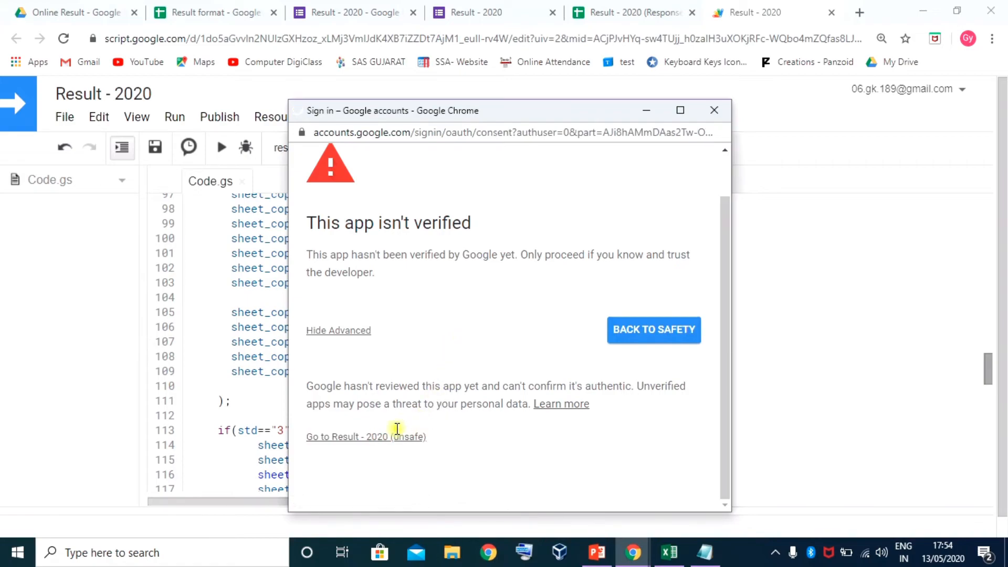
pyautogui.scroll(-5, 430, 383)
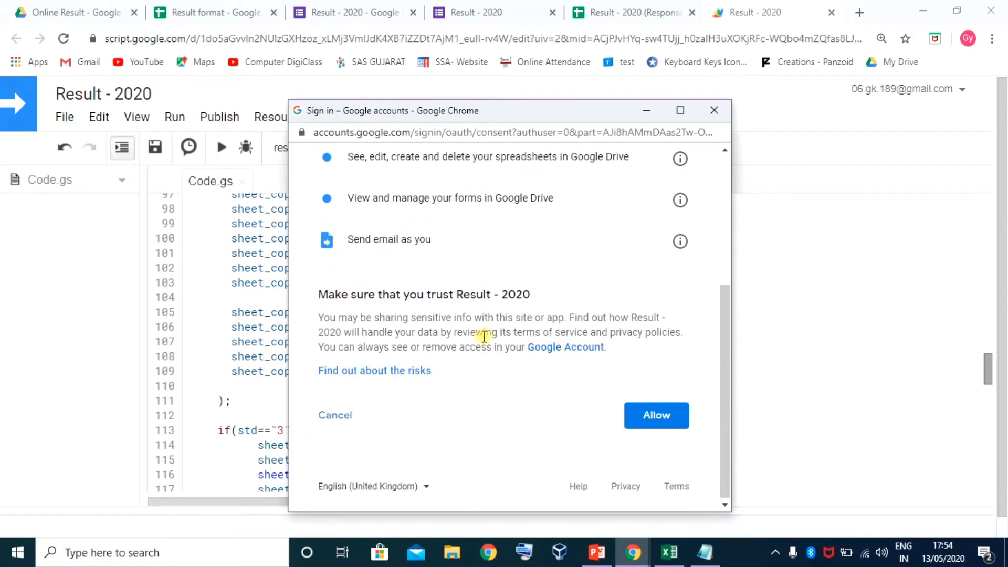
pyautogui.click(659, 415)
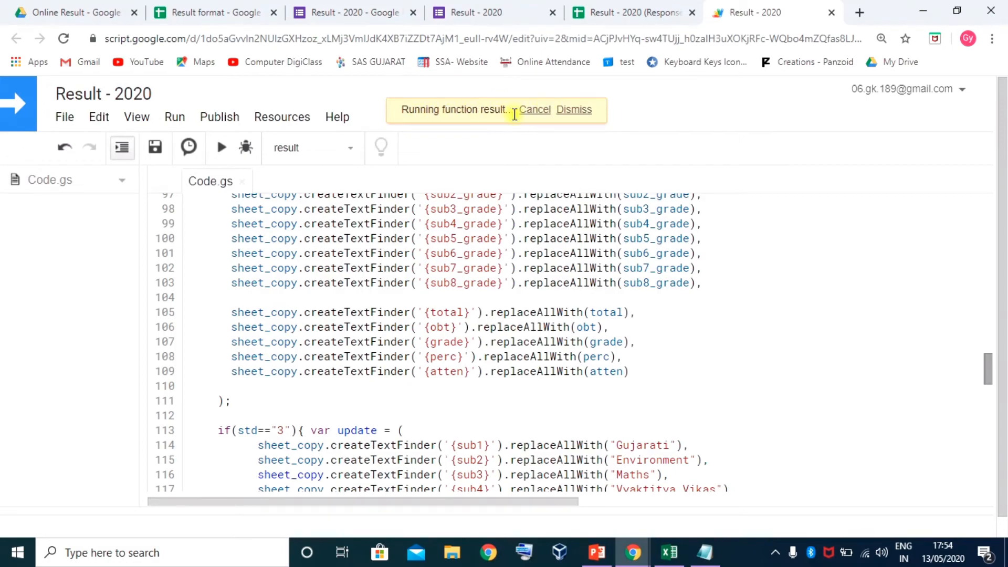
# Dismiss the running-function notice once the result function has finished
pyautogui.click(558, 115)
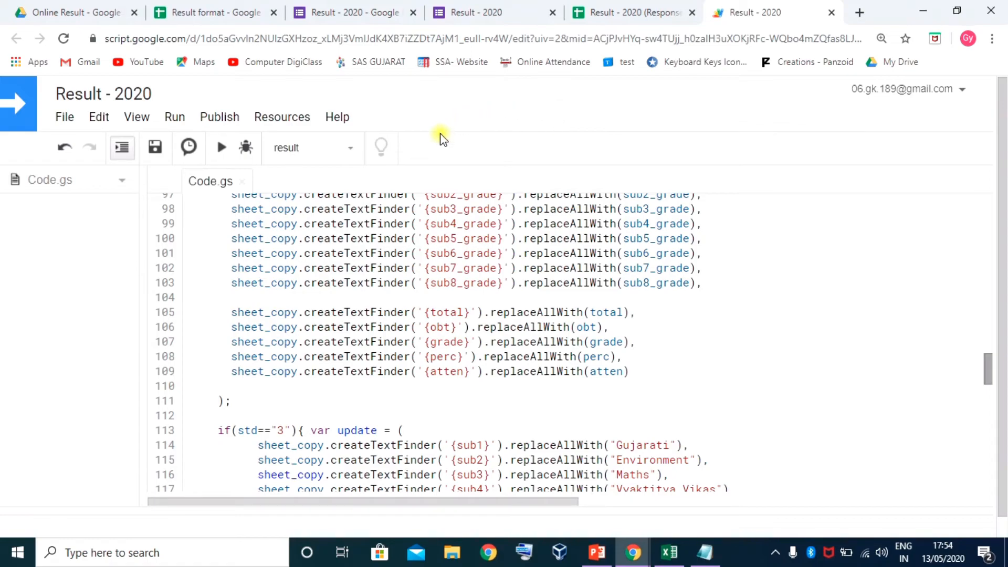
pyautogui.scroll(-3, 493, 298)
pyautogui.scroll(-3, 493, 297)
pyautogui.scroll(3, 490, 292)
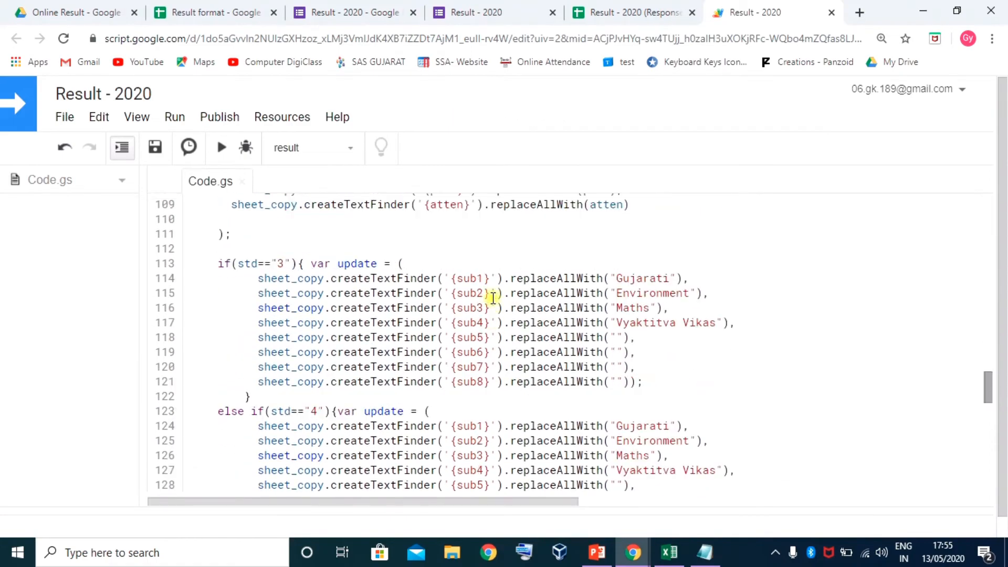
pyautogui.click(631, 12)
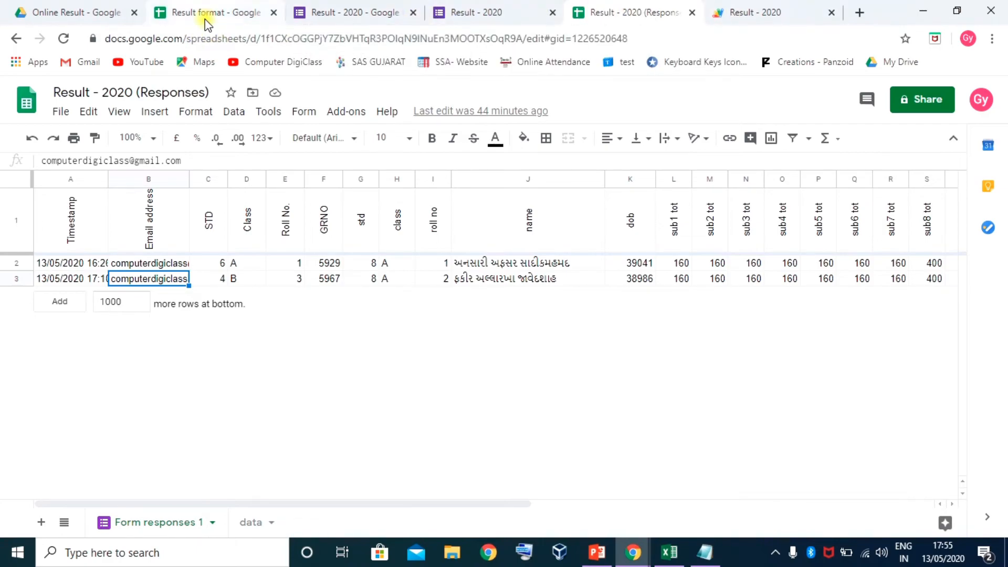
# Look up GRNO 7057 in cell A5 of the data sheet, then go to the form
pyautogui.click(251, 524)
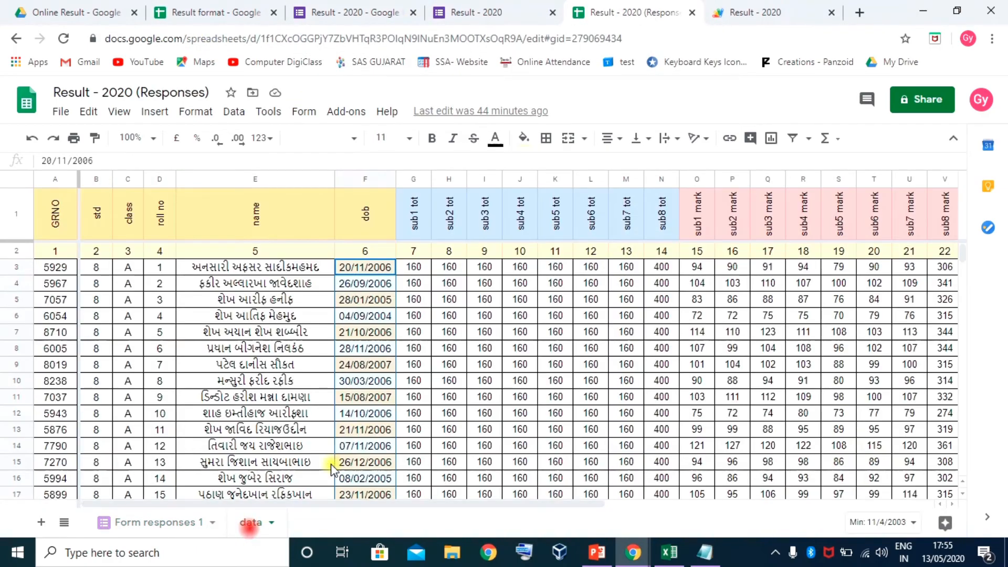
pyautogui.click(51, 303)
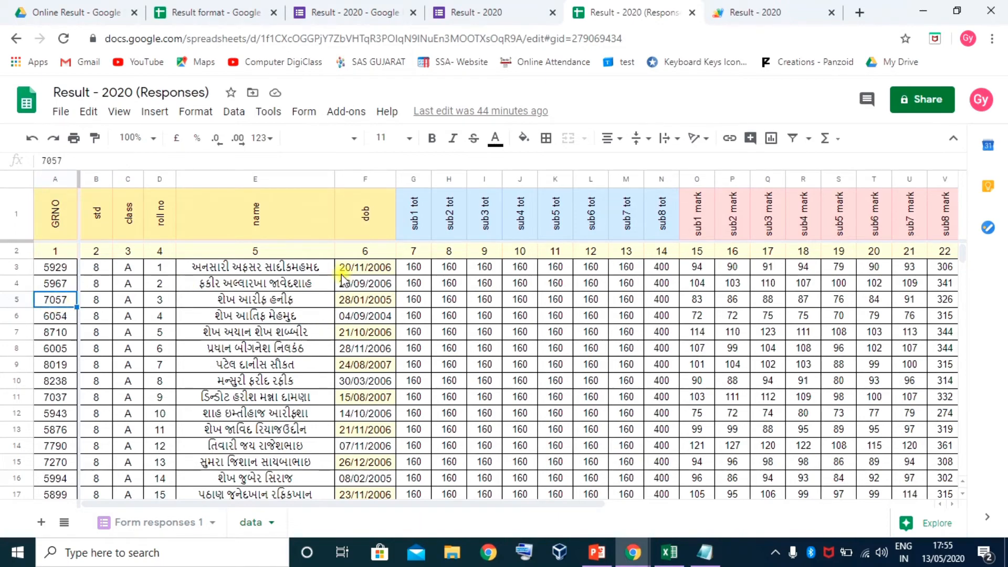
pyautogui.click(469, 16)
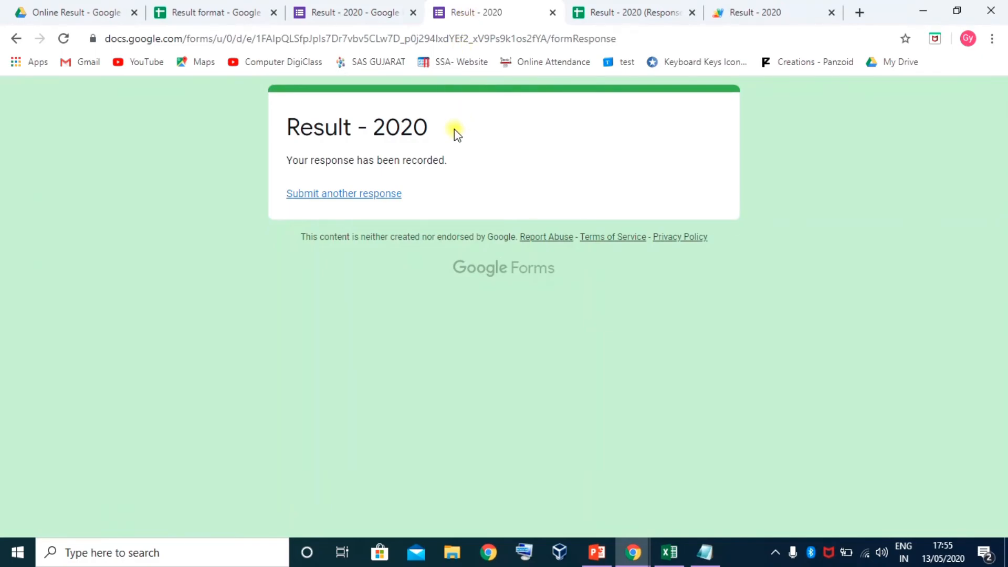
# Submit another response with the respondent's e-mail, Class A, roll number 1 and GRNO 7057
pyautogui.click(369, 194)
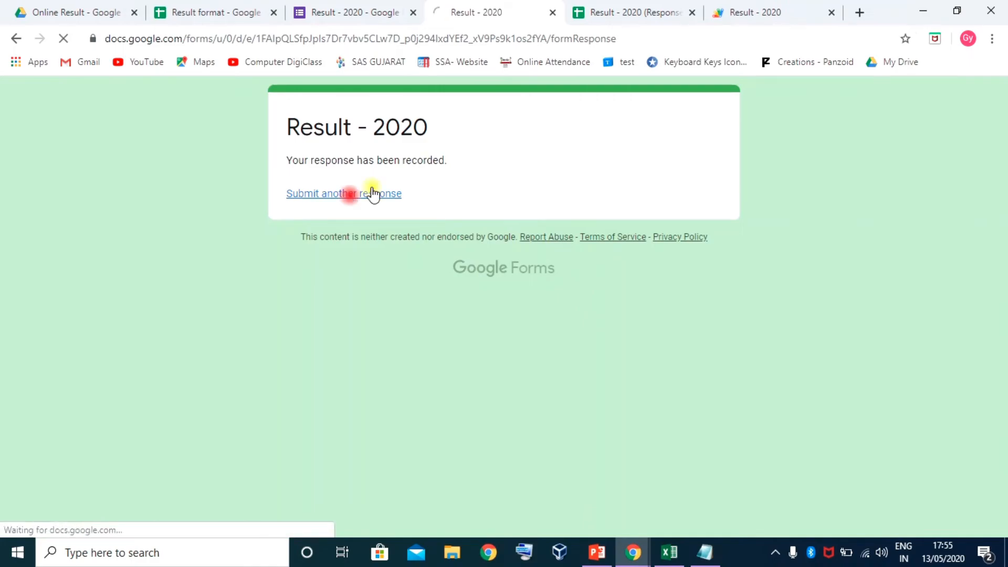
pyautogui.click(338, 250)
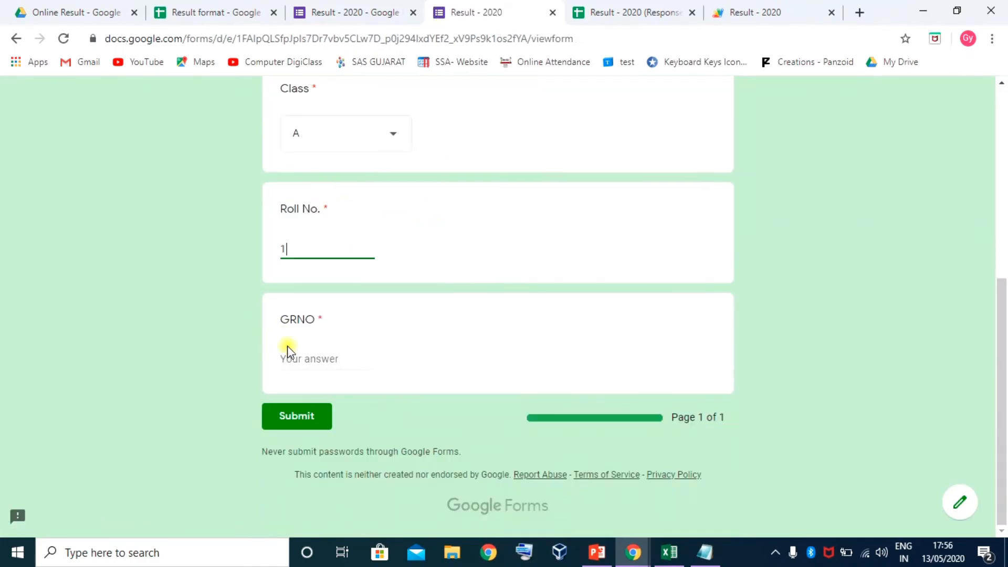
pyautogui.click(289, 352)
pyautogui.write('705')
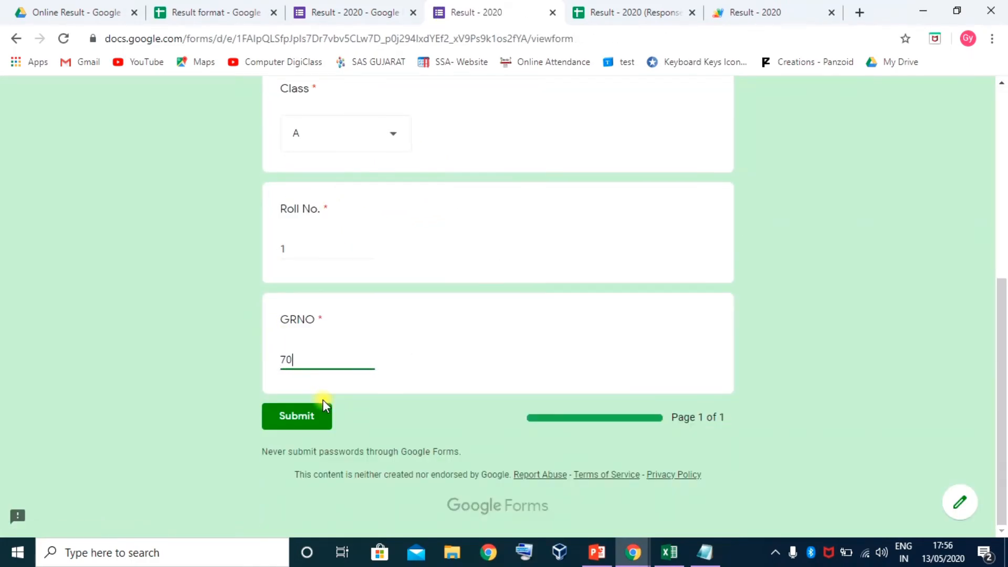
pyautogui.write('7')
pyautogui.click(297, 416)
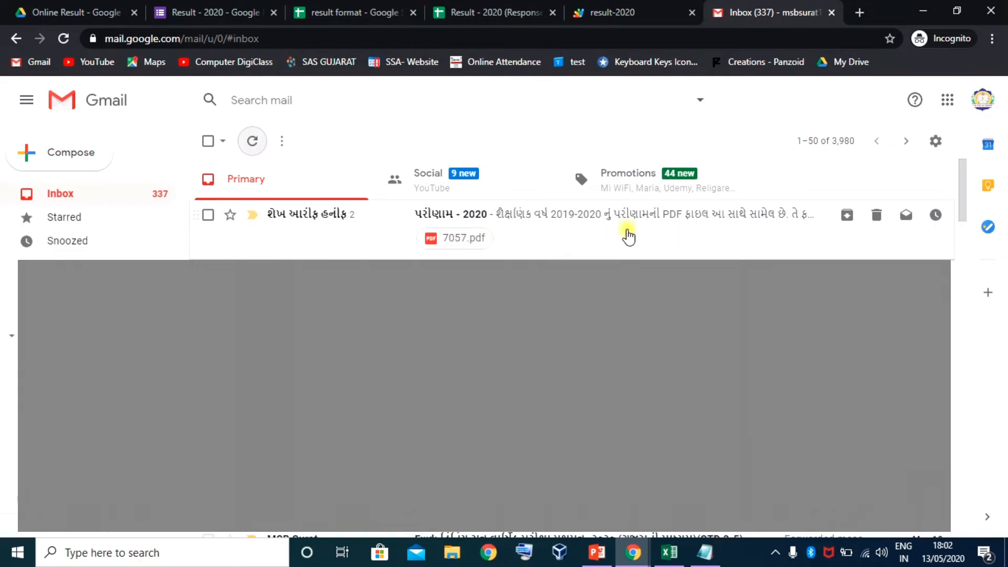
# Open the emailed 7057.pdf, note Date of Birth shows 38380, then close it and minimize Gmail
pyautogui.click(599, 226)
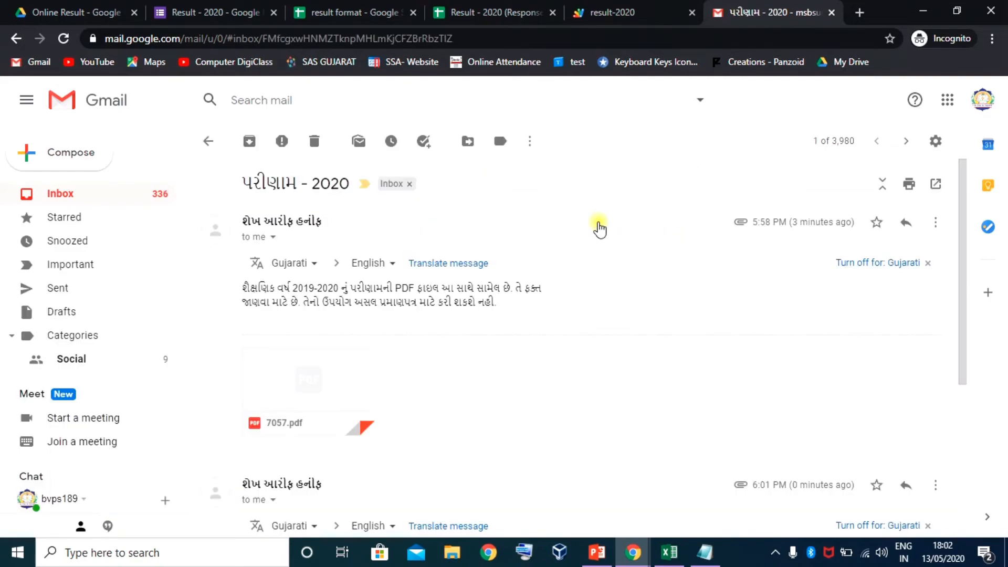
pyautogui.moveTo(332, 362)
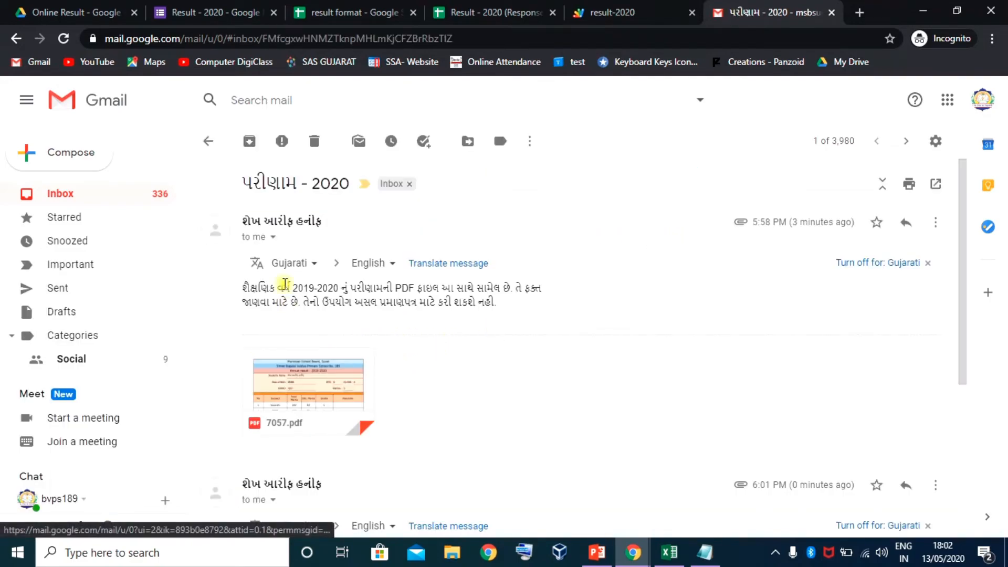
pyautogui.click(327, 378)
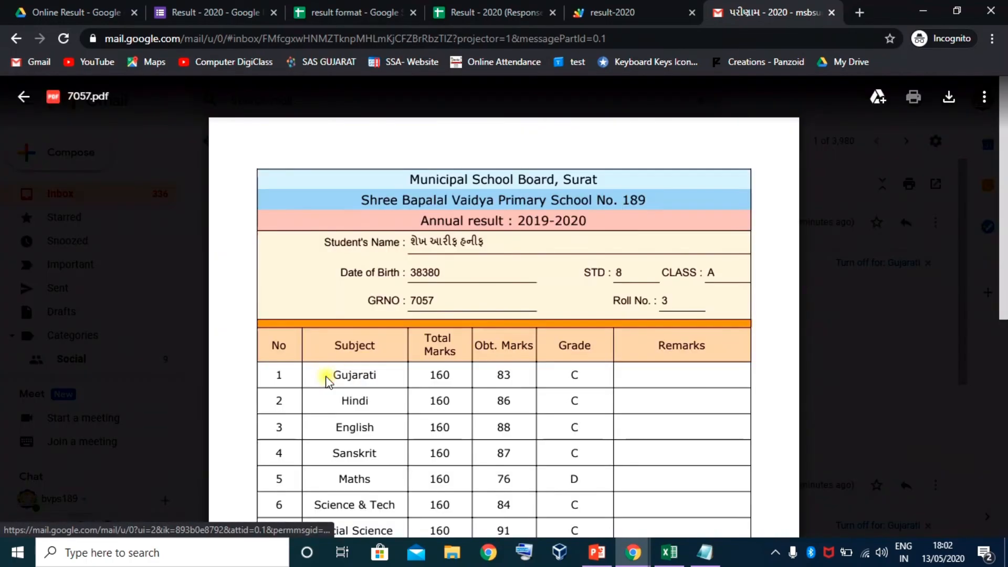
pyautogui.scroll(-3, 553, 330)
pyautogui.scroll(-3, 554, 328)
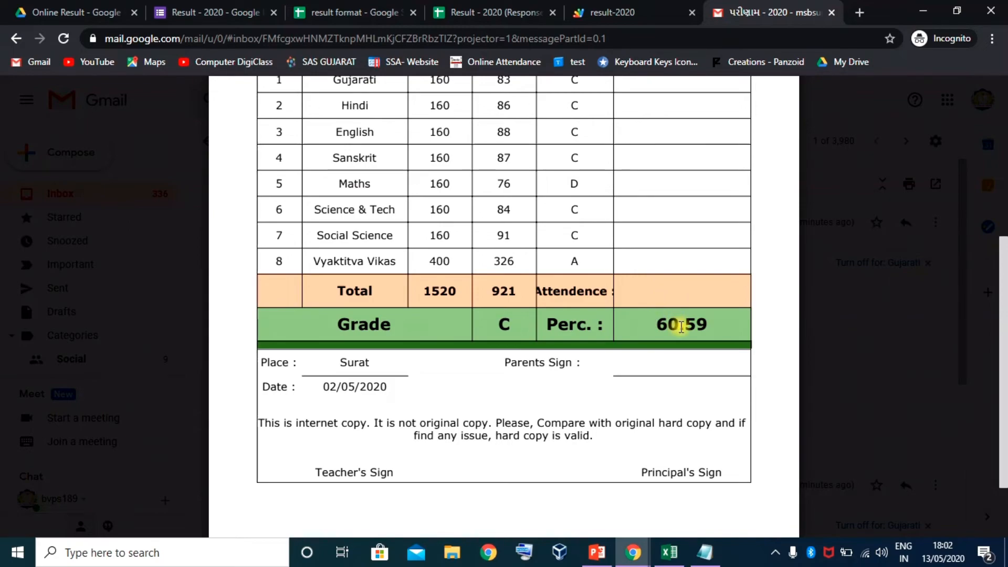
pyautogui.scroll(5, 503, 296)
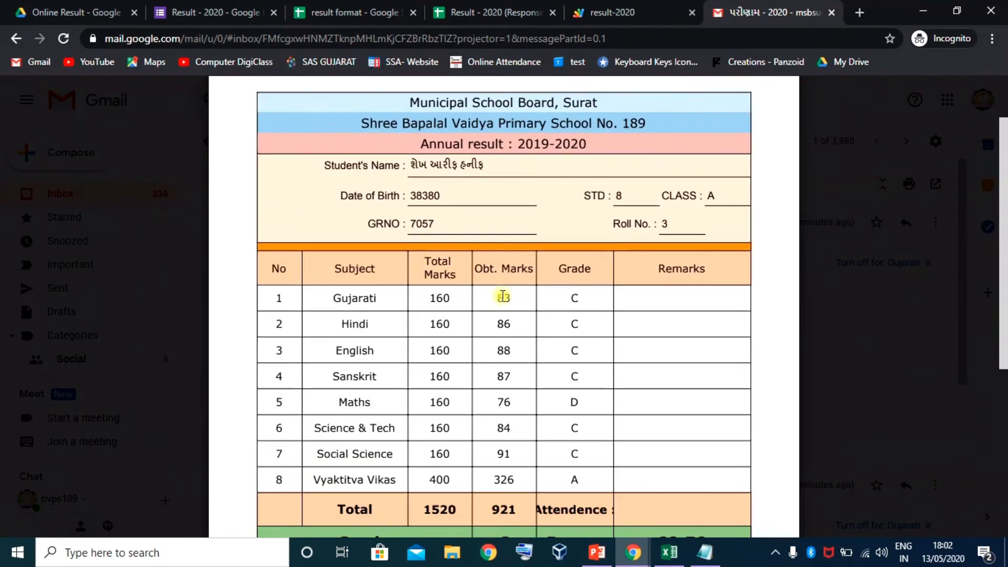
pyautogui.scroll(-3, 576, 400)
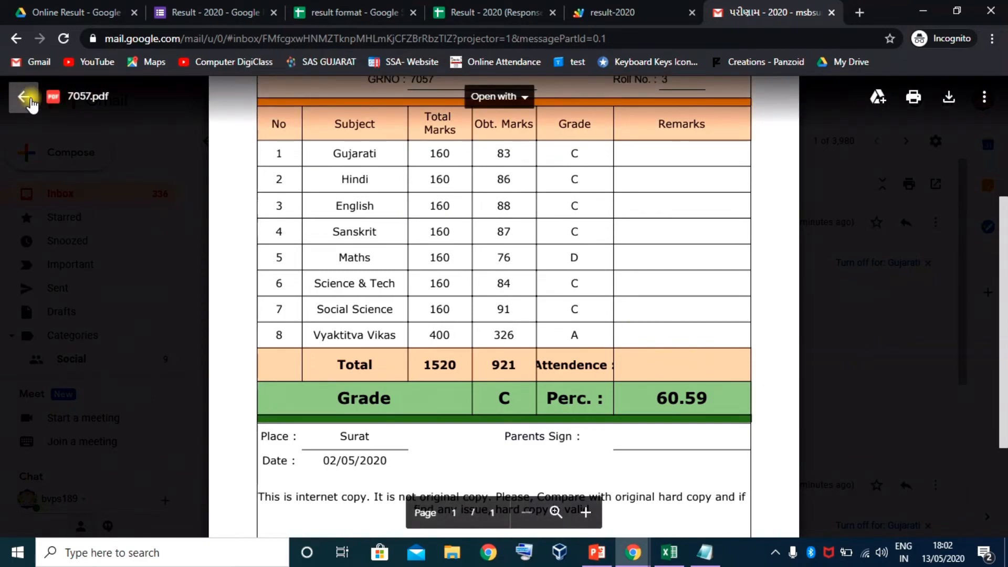
pyautogui.click(25, 97)
pyautogui.click(923, 10)
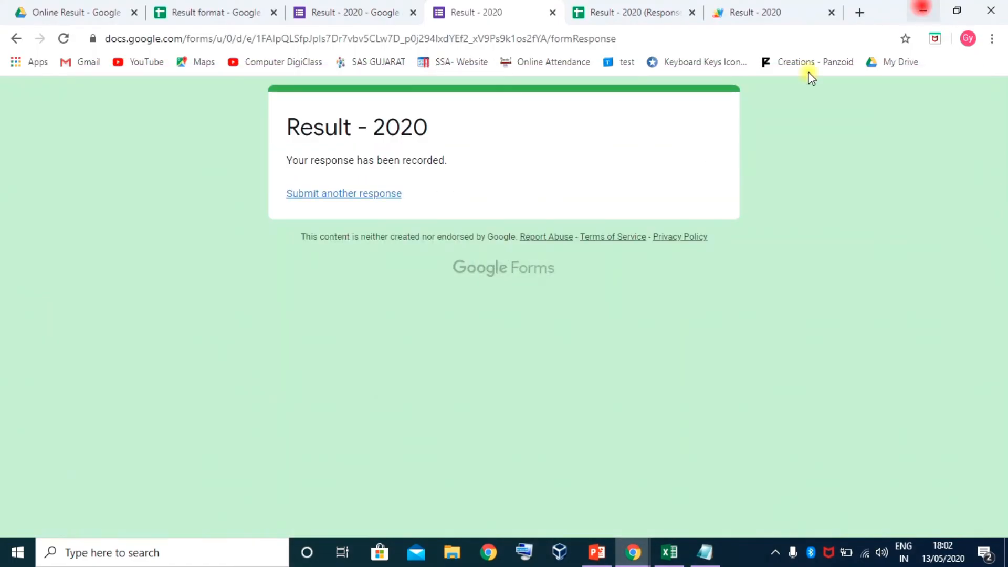
# Scan the Form responses 1 headers out to column AN to find the atten column
pyautogui.click(757, 13)
pyautogui.scroll(-15, 354, 302)
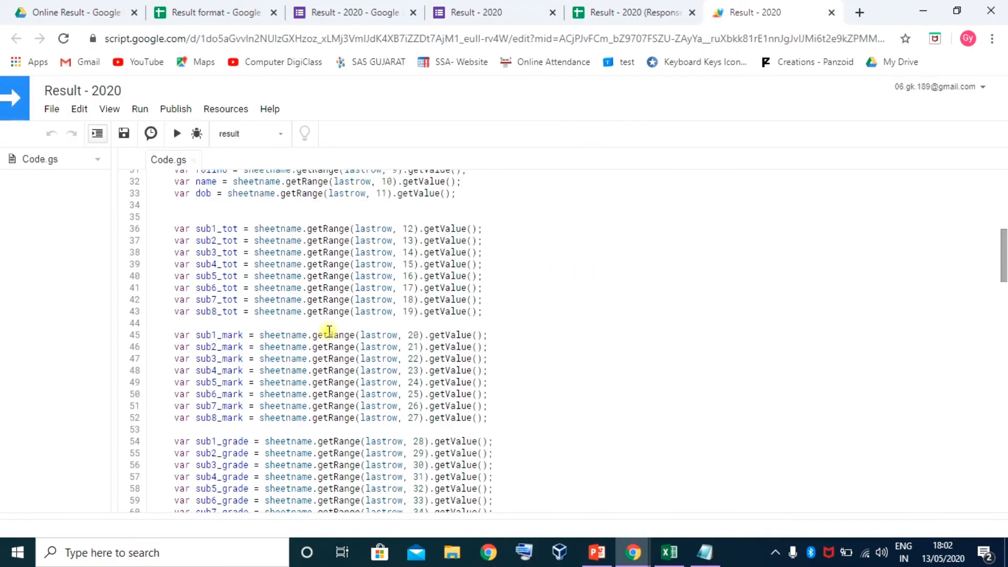
pyautogui.scroll(3, 408, 333)
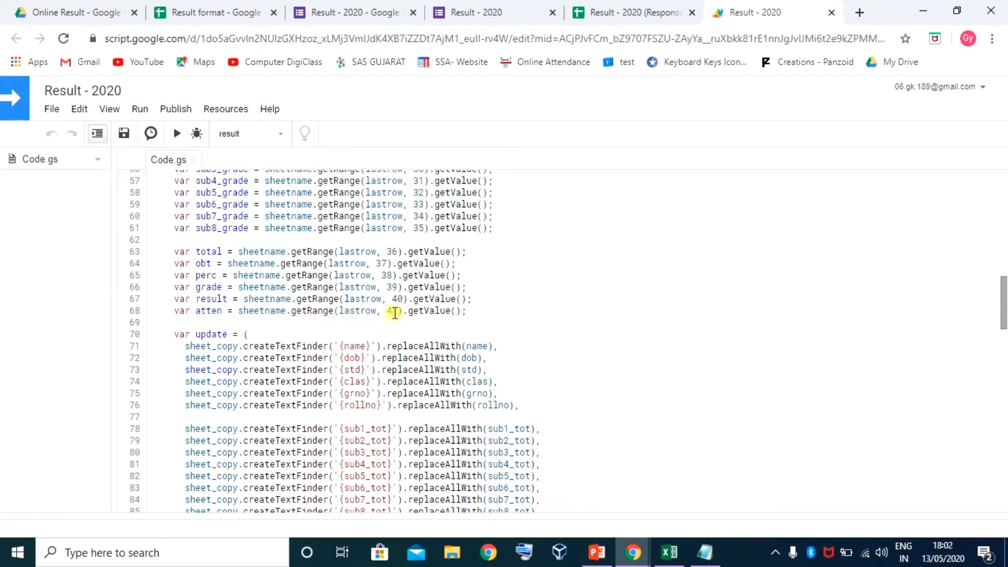
pyautogui.click(619, 13)
pyautogui.click(251, 522)
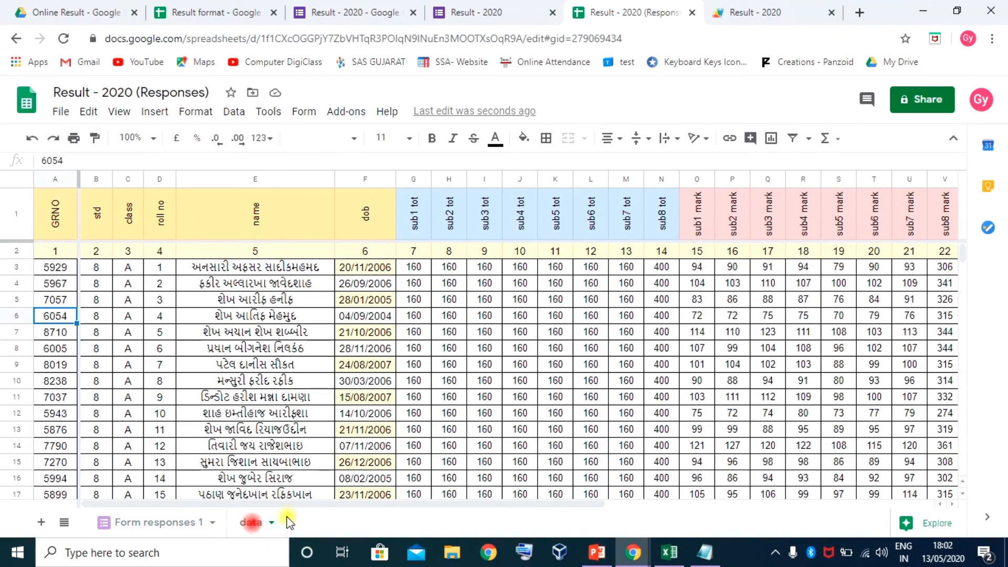
pyautogui.moveTo(310, 504); pyautogui.dragTo(651, 505)
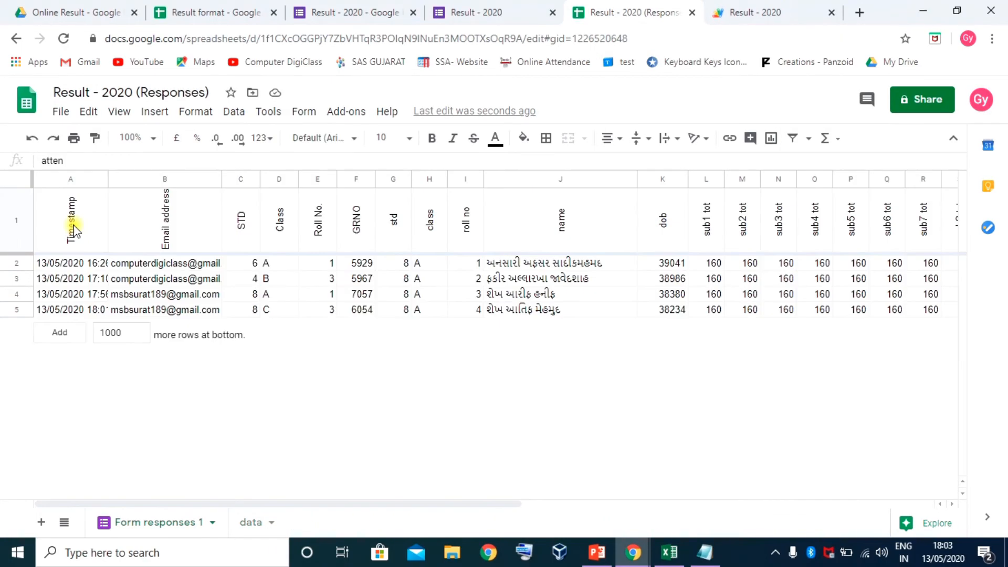
pyautogui.moveTo(74, 230); pyautogui.dragTo(915, 222)
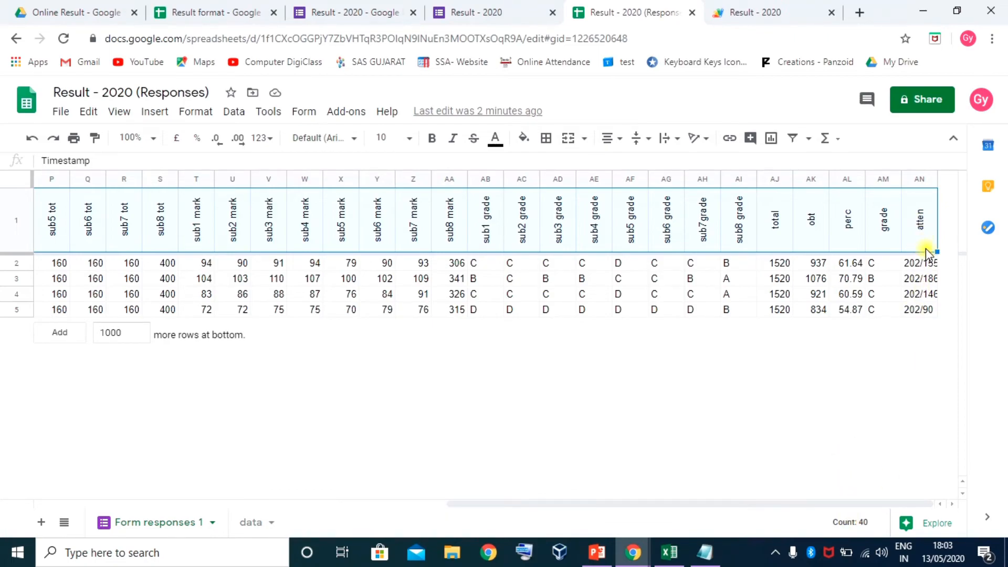
pyautogui.click(743, 11)
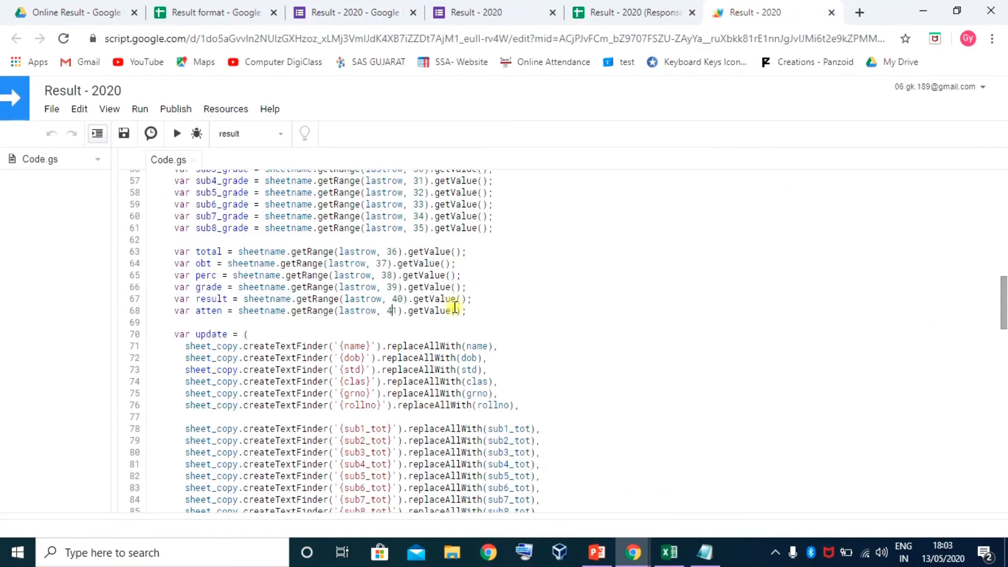
# Change getRange(lastrow, 41) to getRange(lastrow, 40) on line 68 and save Code.gs
pyautogui.click(396, 311)
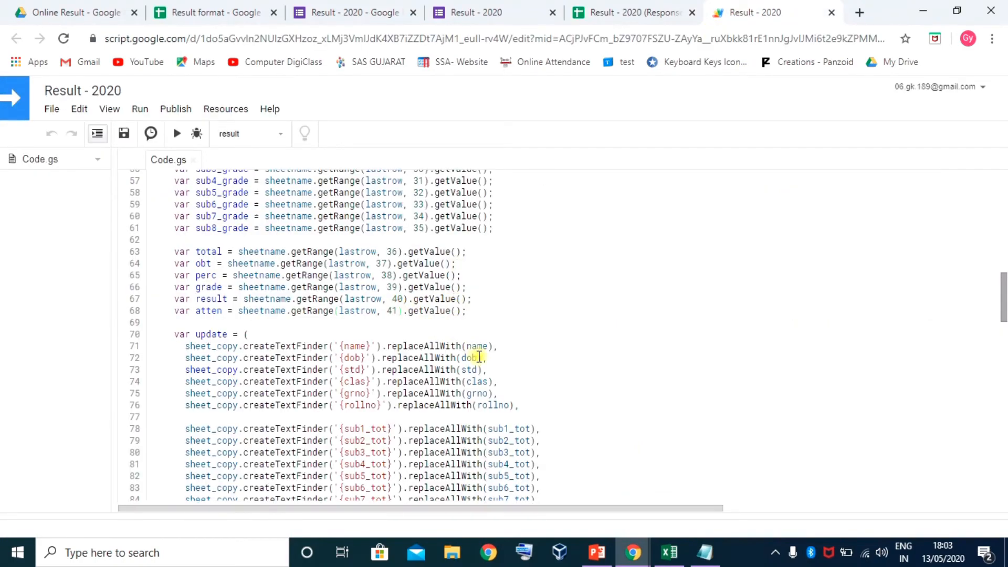
pyautogui.click(398, 310)
pyautogui.press('BackSpace')
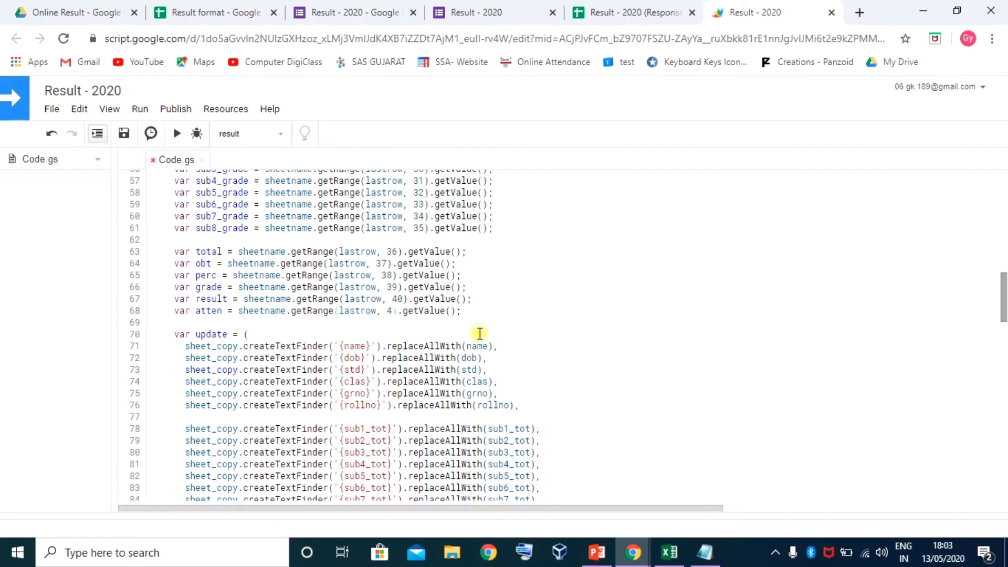
pyautogui.write('0')
pyautogui.click(123, 134)
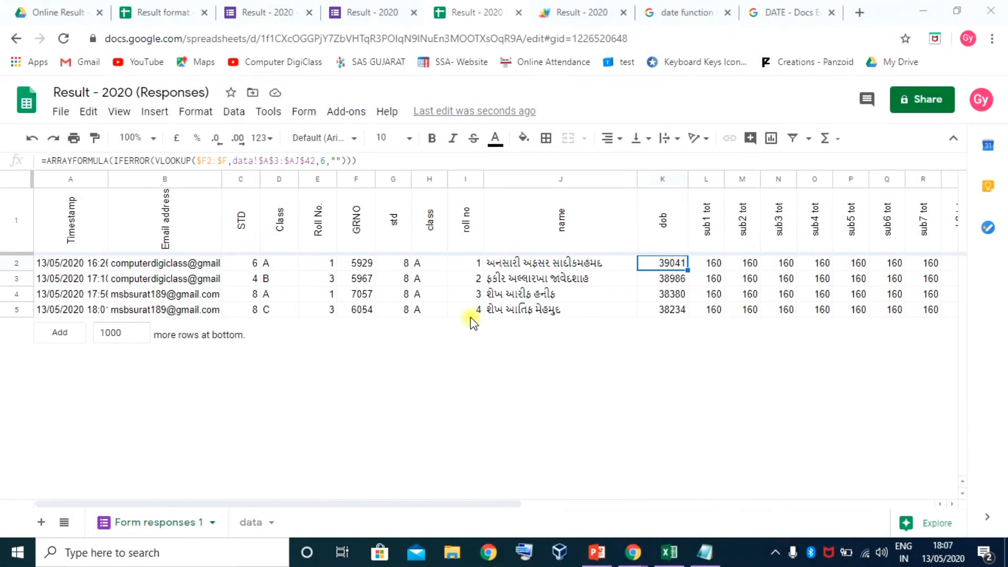
pyautogui.click(669, 286)
# Inspect the dob values and K2 lookup formula, zooming the sheet to 125%
pyautogui.click(670, 310)
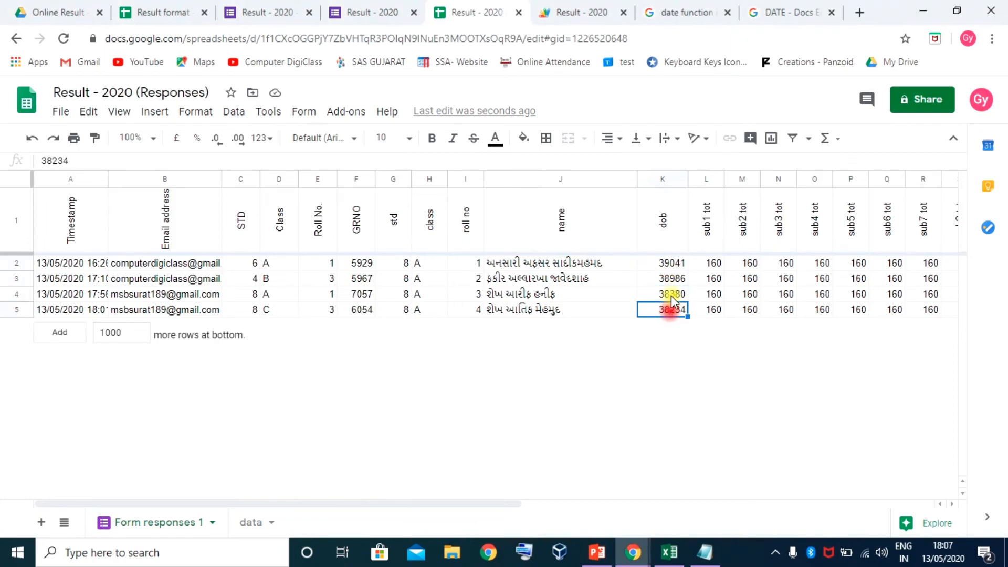
pyautogui.click(671, 294)
pyautogui.click(674, 263)
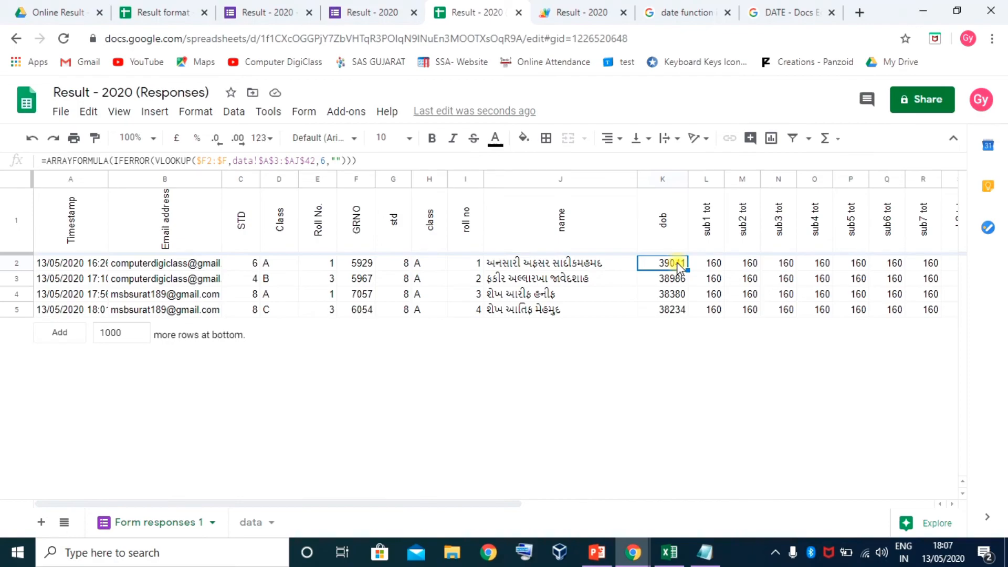
pyautogui.click(152, 138)
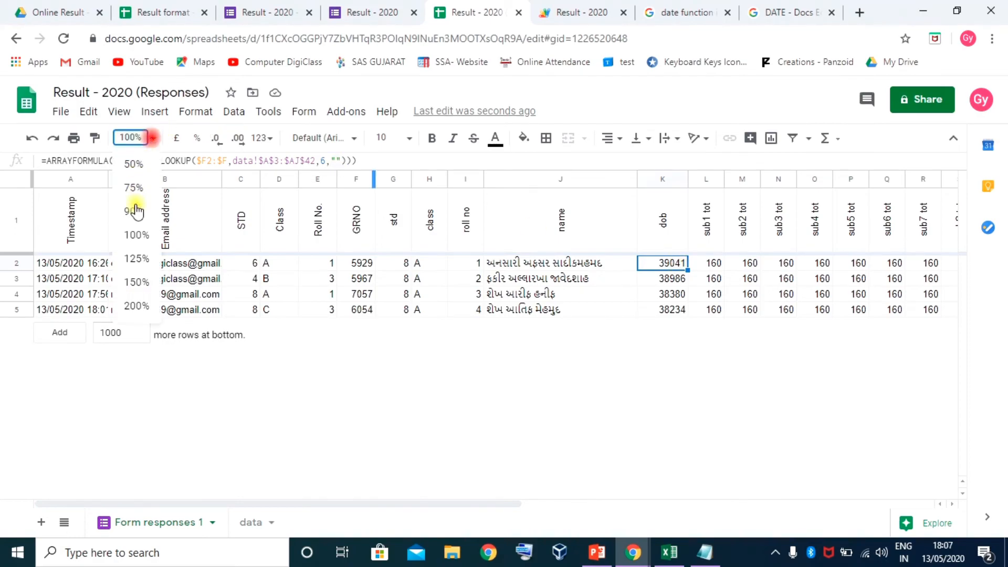
pyautogui.click(136, 259)
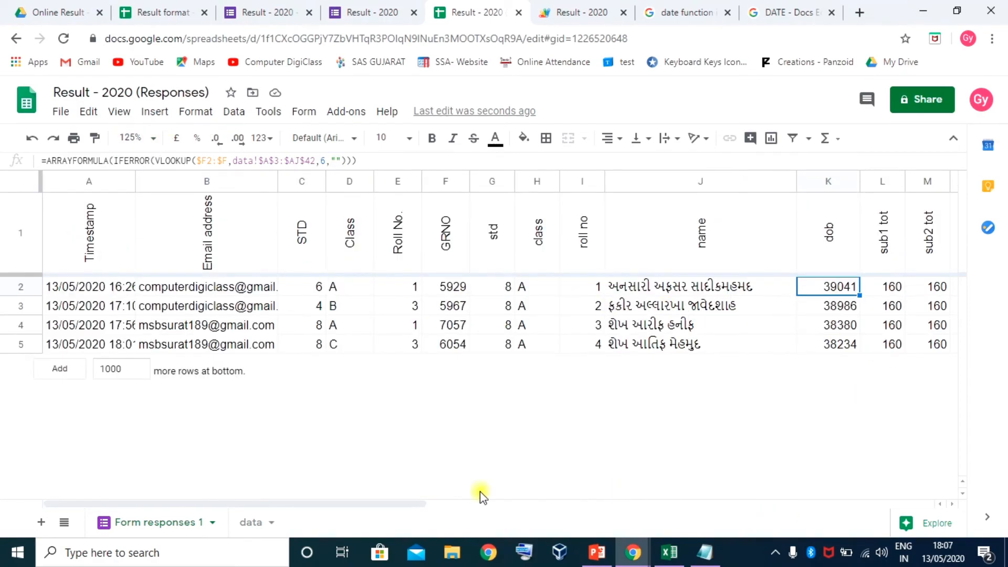
pyautogui.moveTo(418, 505); pyautogui.dragTo(578, 525)
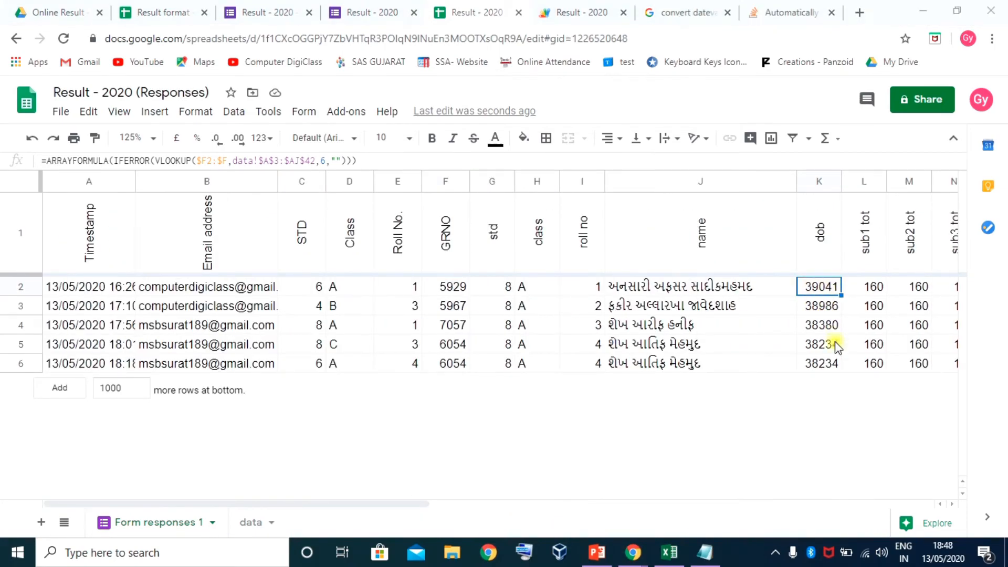
# Wrap the K2 IFERROR(VLOOKUP(...)) lookup inside TO_DATE() and widen column K to fit dates
pyautogui.click(365, 160)
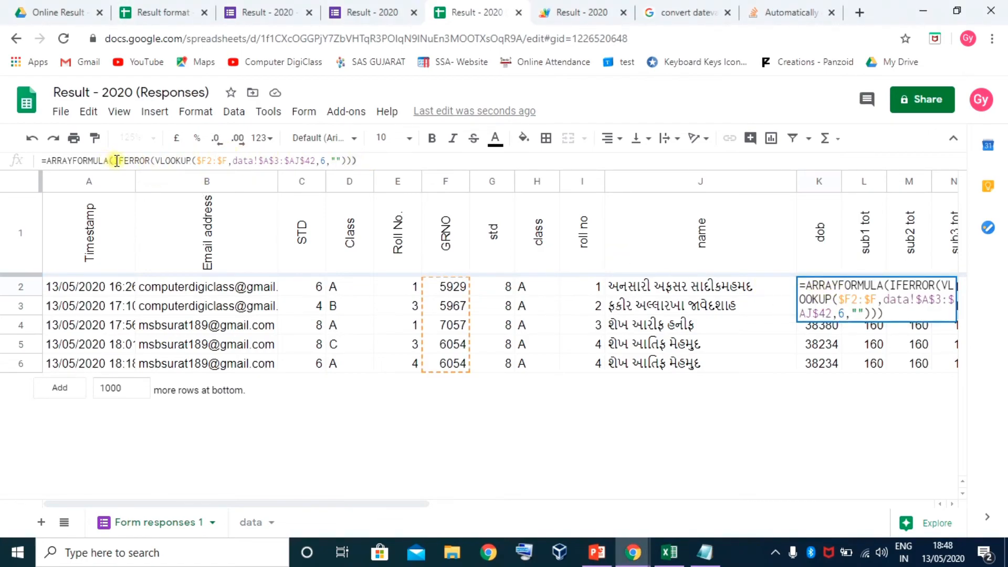
pyautogui.moveTo(116, 161); pyautogui.dragTo(351, 160)
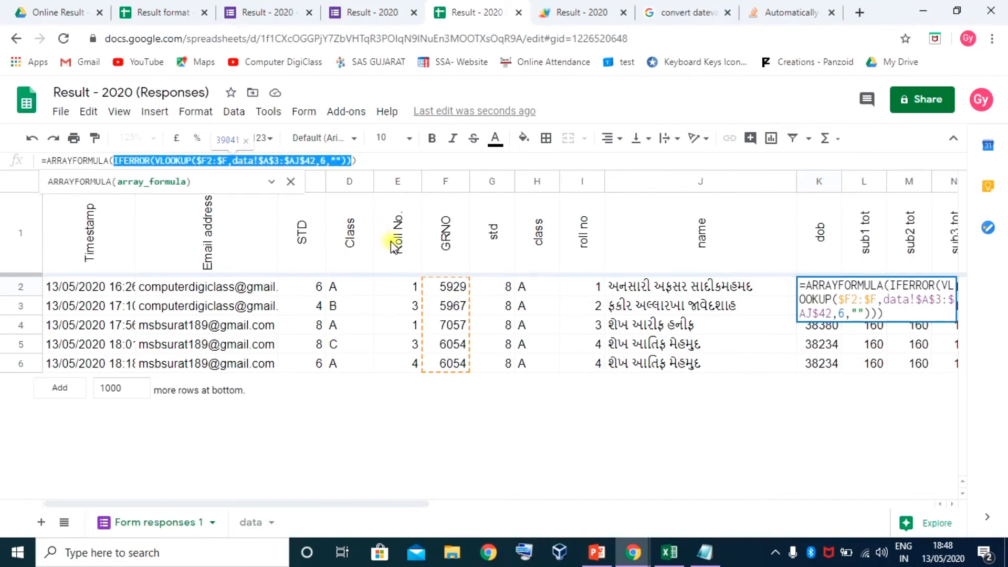
pyautogui.press('BackSpace')
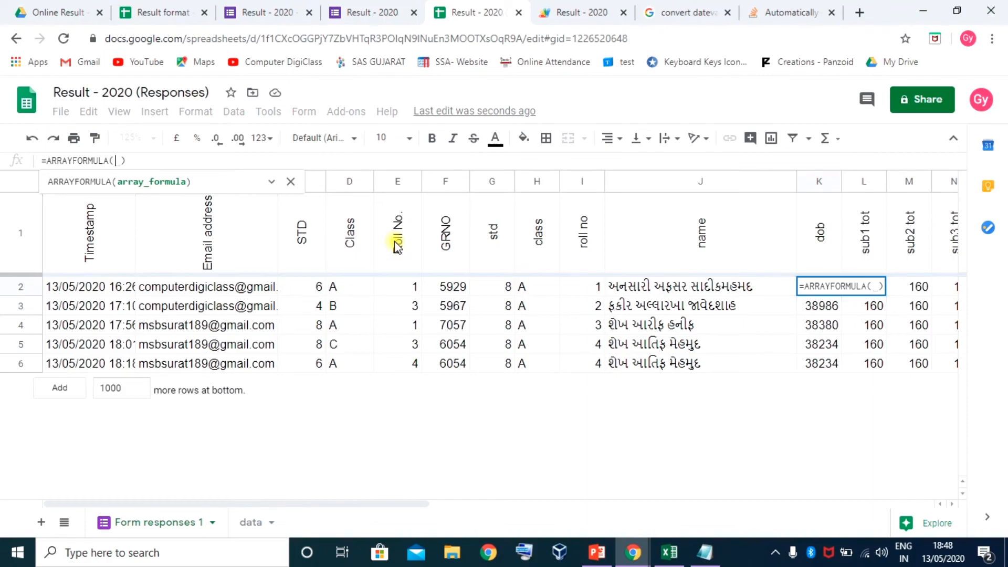
pyautogui.write('to_da')
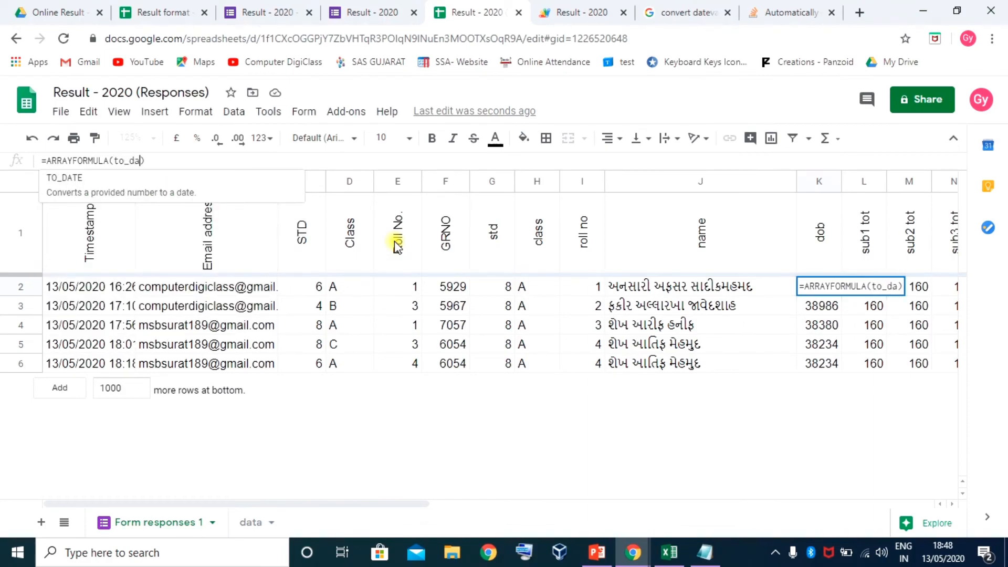
pyautogui.press('Tab')
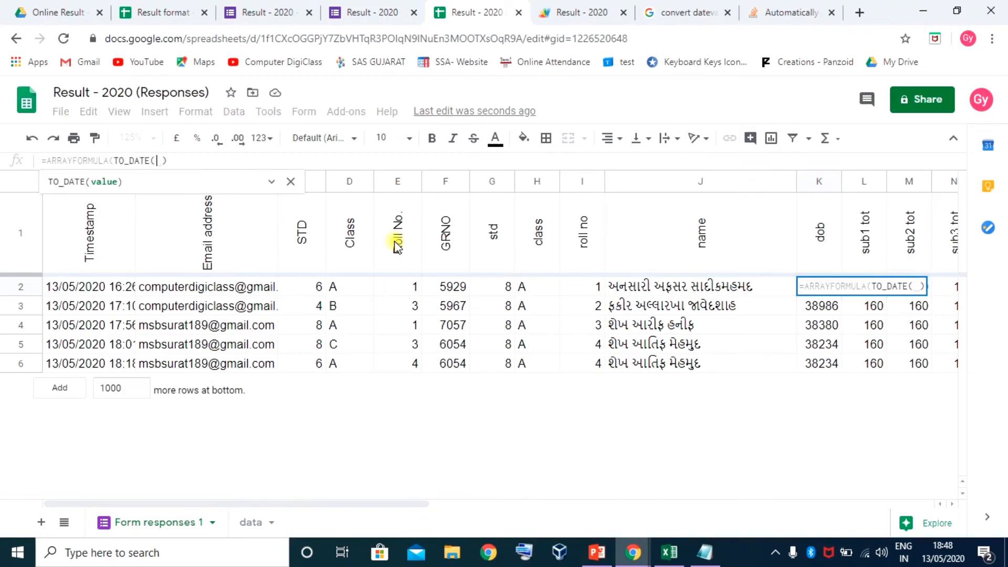
pyautogui.write(')')
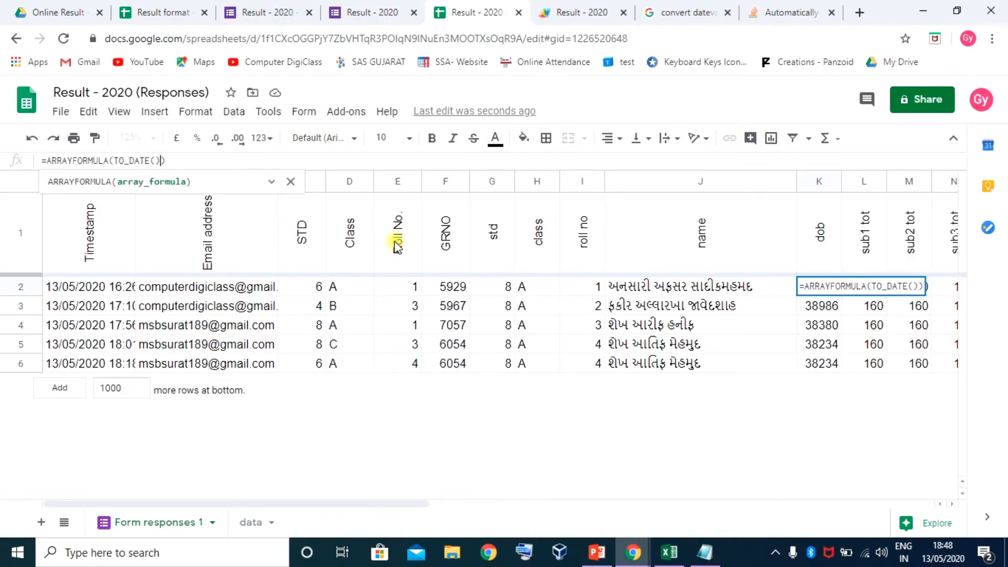
pyautogui.click(154, 159)
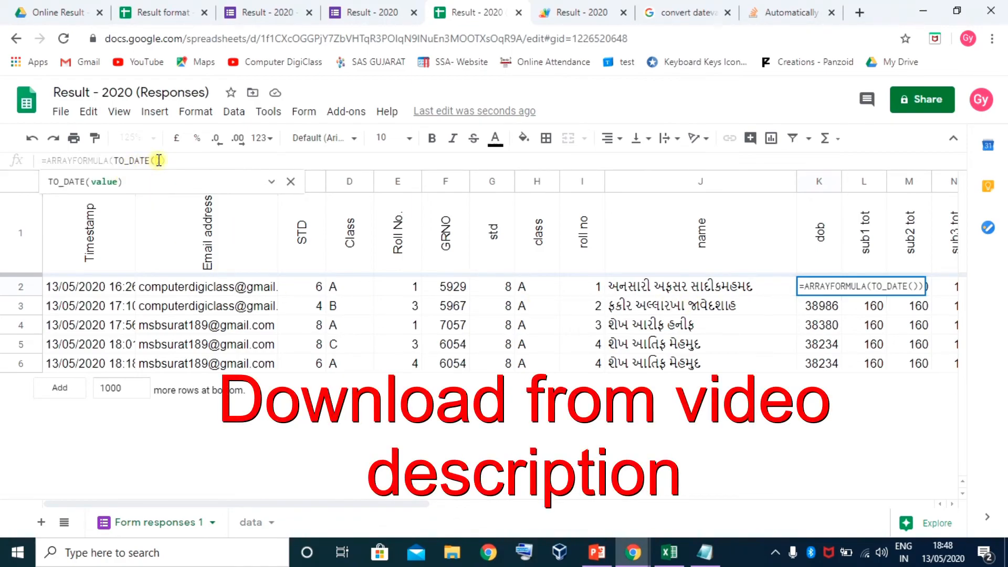
pyautogui.write('IFERROR(VLOOKUP($F2:$F,data!$A$3:$AJ$42,6,""))')
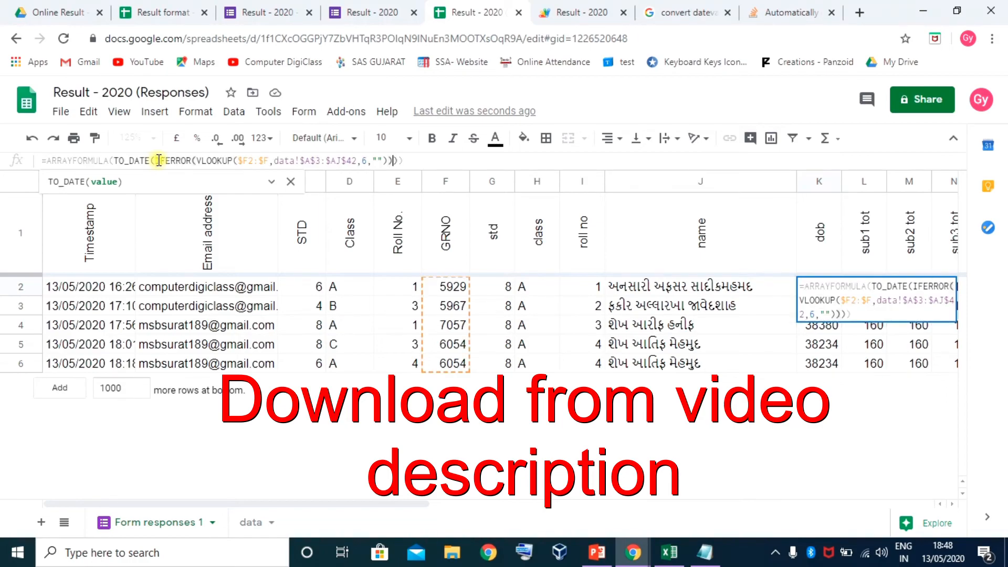
pyautogui.press('Return')
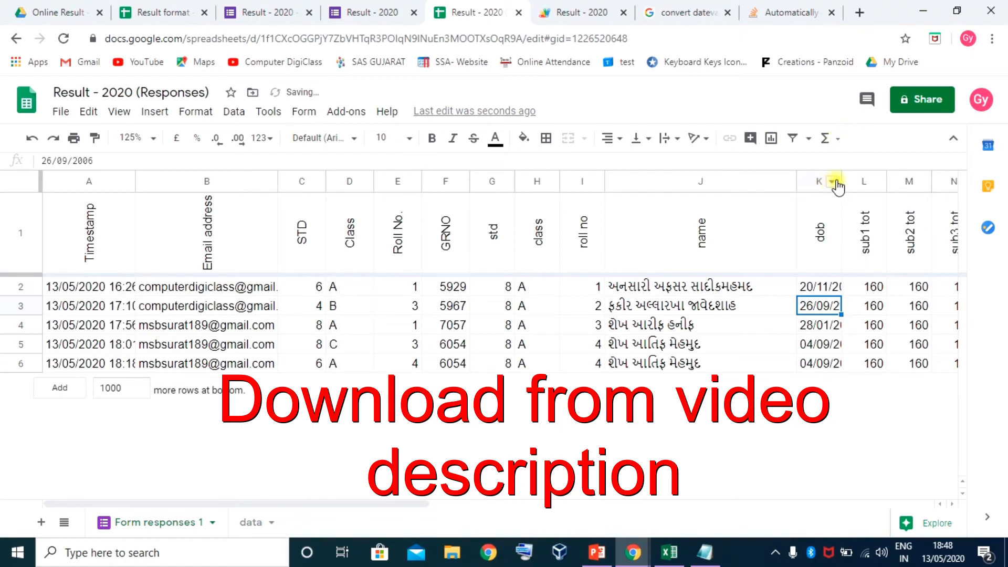
pyautogui.moveTo(842, 184); pyautogui.dragTo(870, 180)
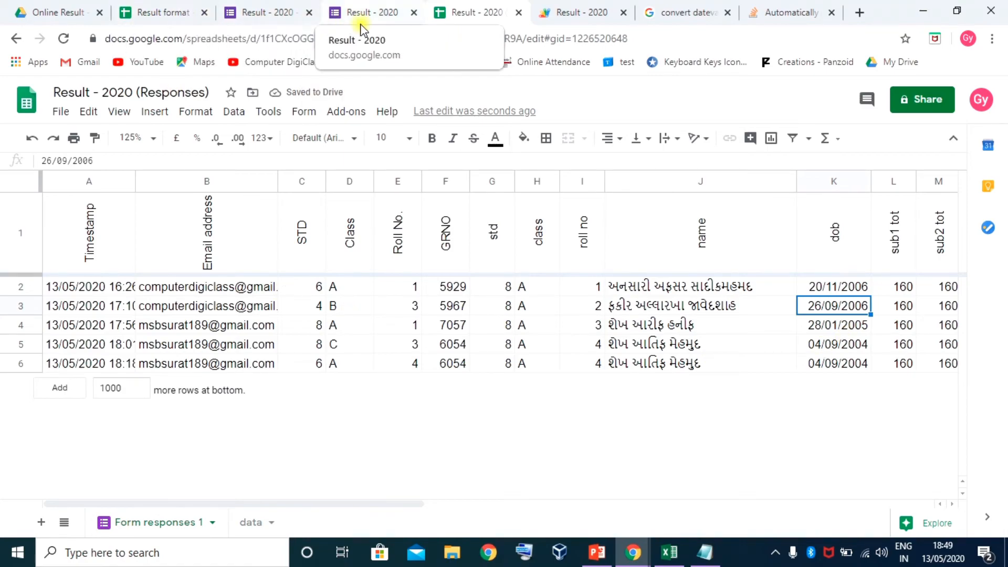
# Close the extra tab, save and run the result function, then open Result - 2020 (Responses)
pyautogui.click(831, 13)
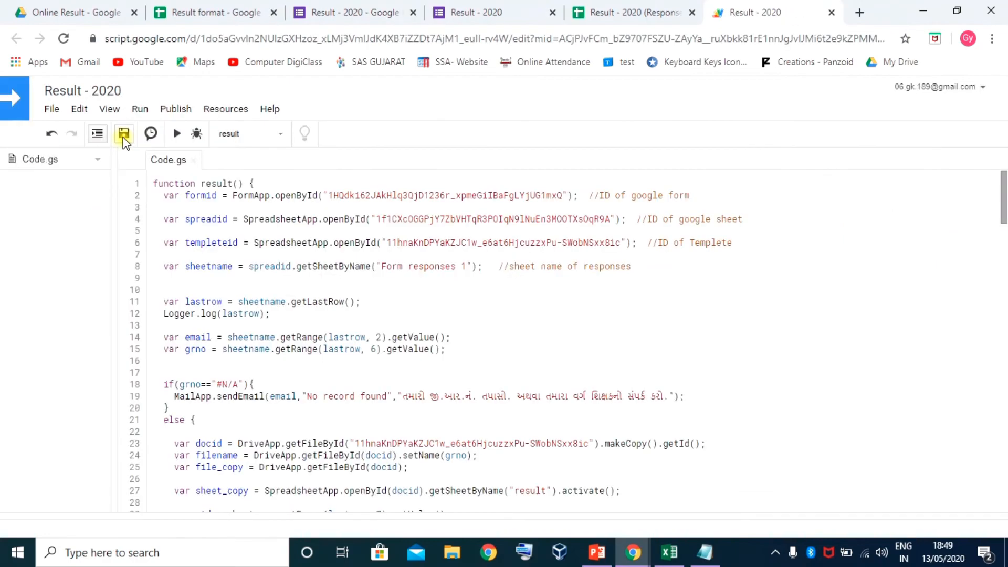
pyautogui.click(124, 136)
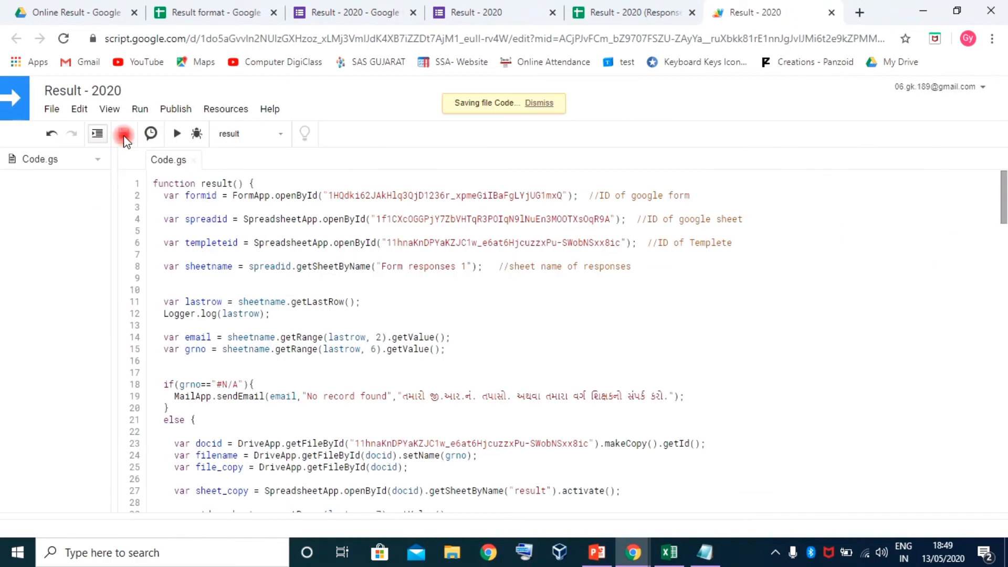
pyautogui.click(178, 135)
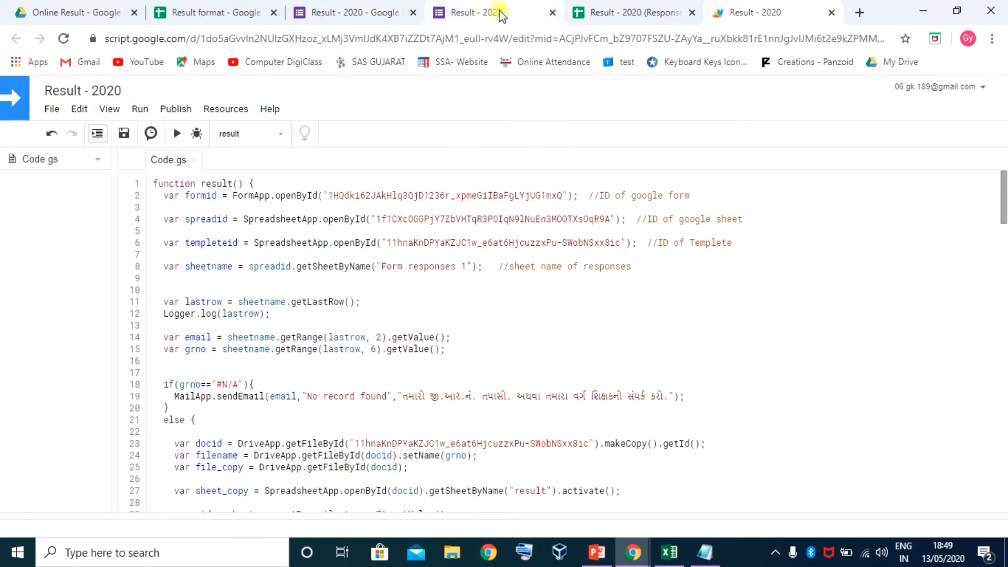
pyautogui.click(621, 17)
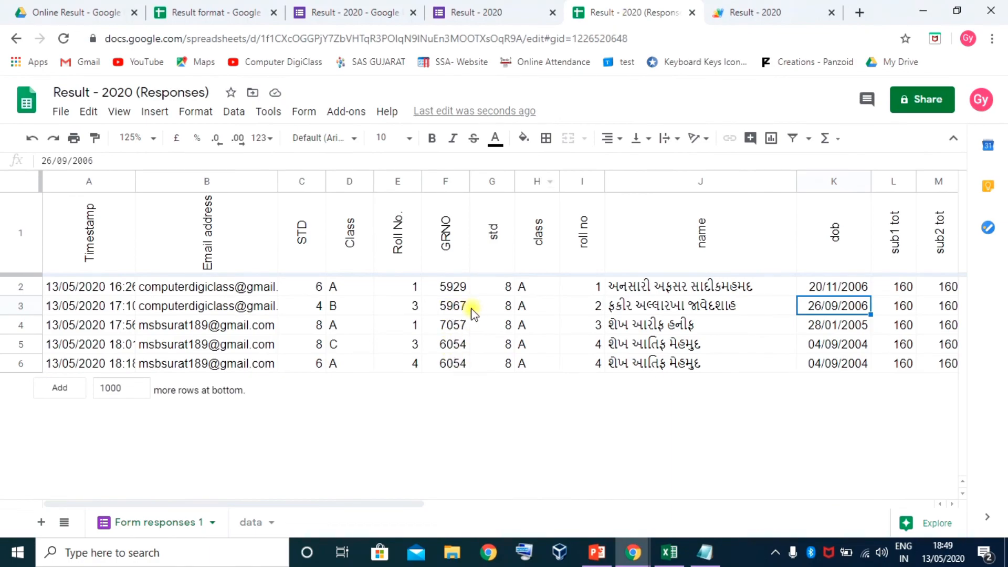
# Reload the Result - 2020 form's response-recorded page
pyautogui.click(482, 13)
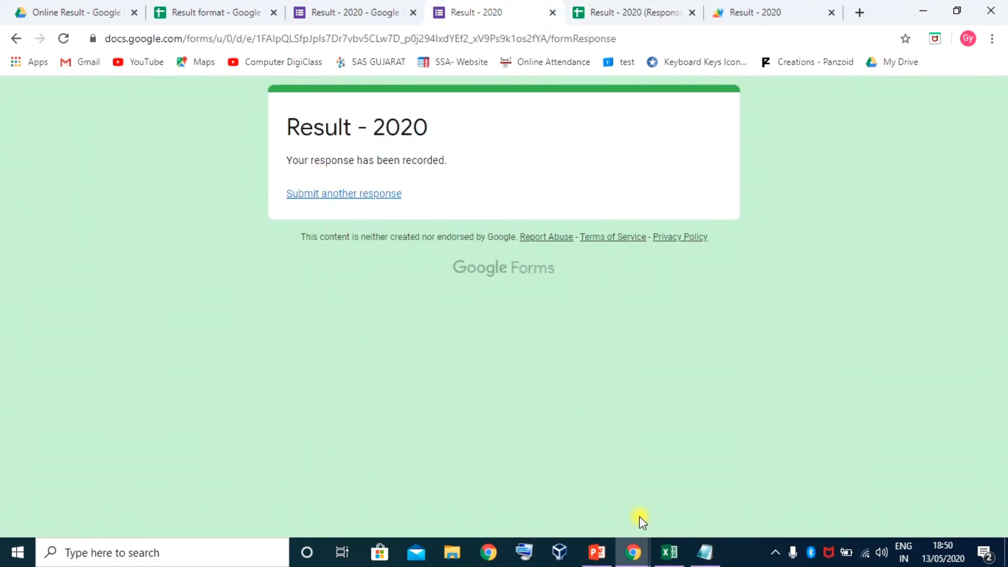
pyautogui.press('F5')
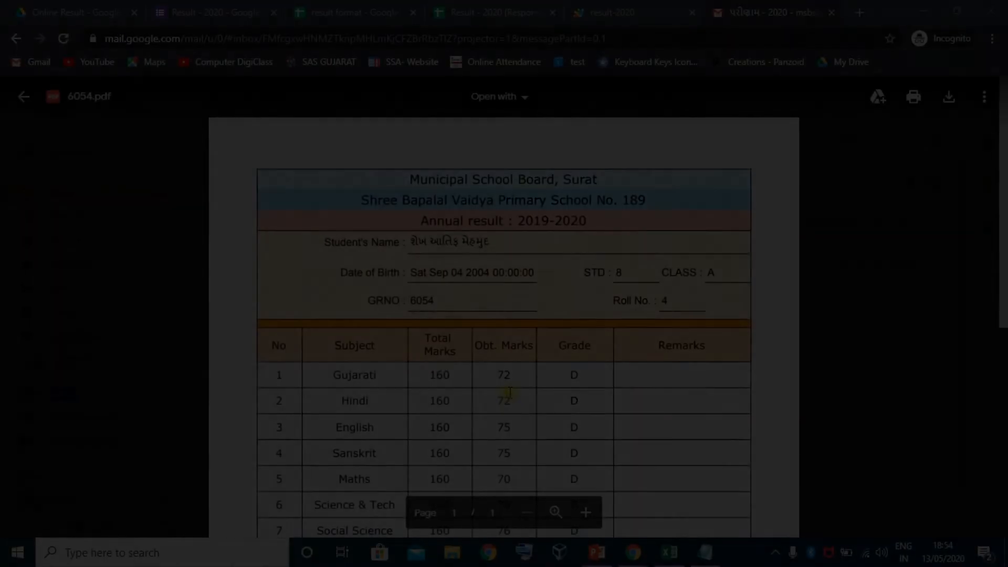
pyautogui.scroll(-5, 659, 360)
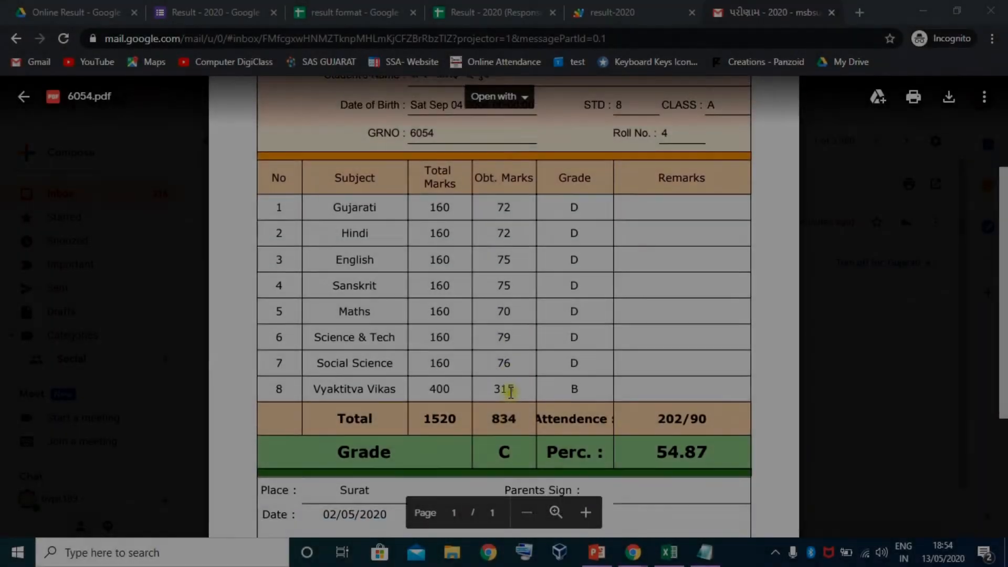
# Scroll the 6054.pdf preview, select its long Date of Birth text, and minimize Gmail
pyautogui.scroll(-3, 513, 409)
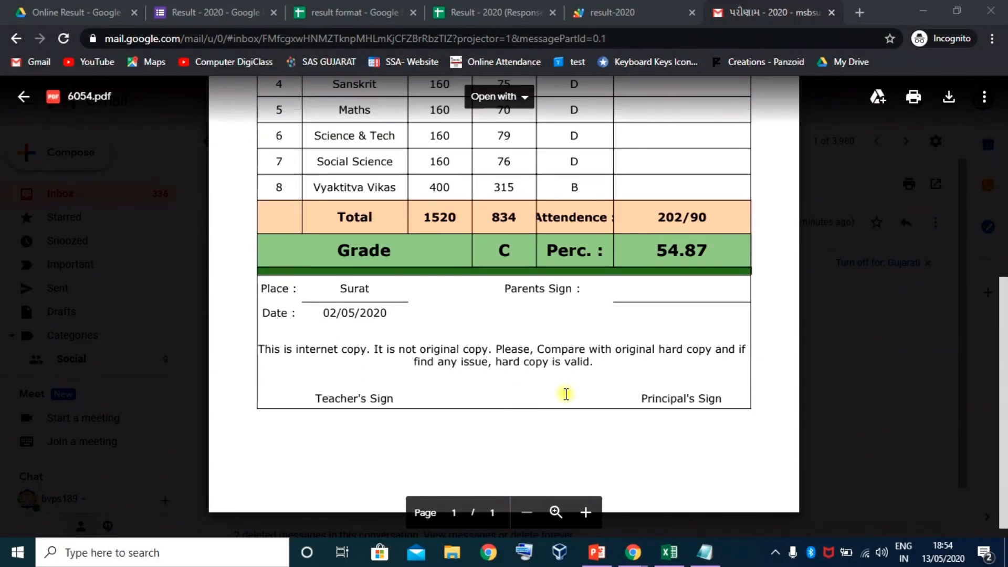
pyautogui.scroll(3, 565, 394)
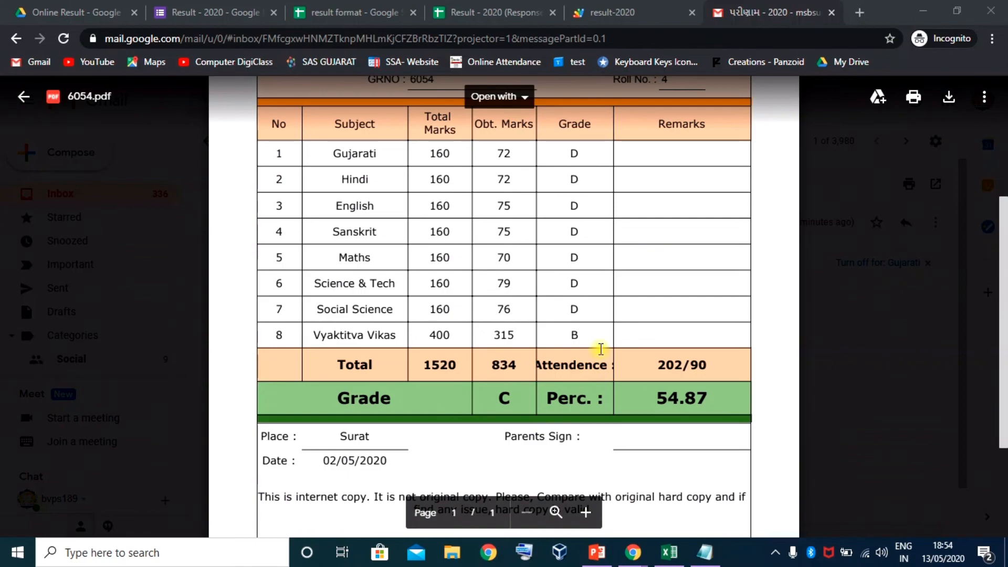
pyautogui.scroll(1, 598, 323)
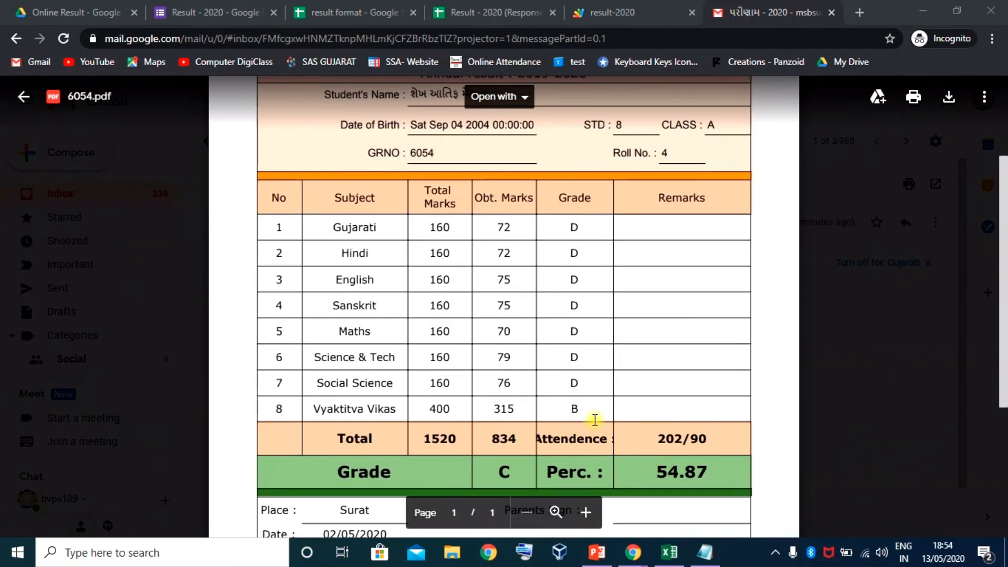
pyautogui.scroll(3, 594, 425)
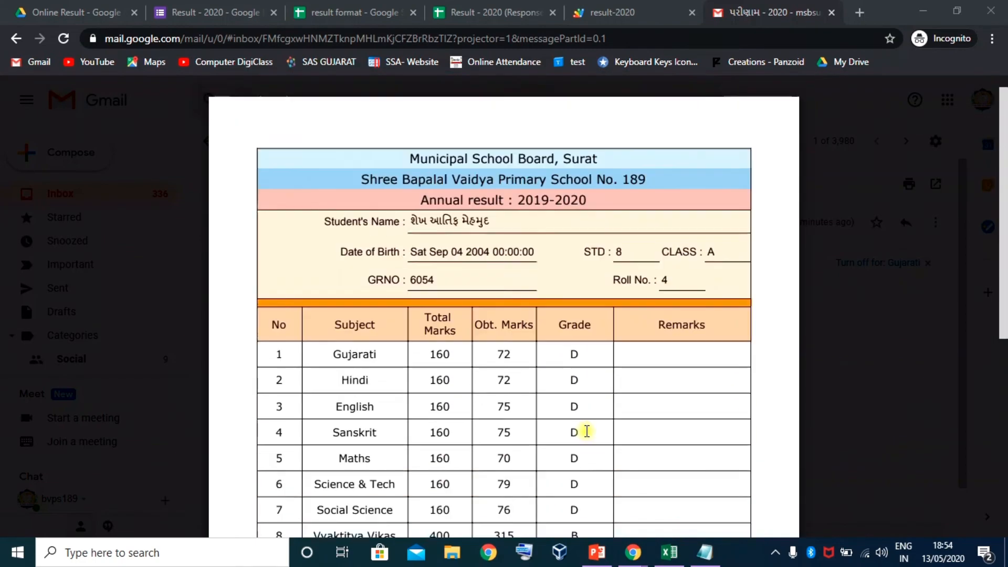
pyautogui.moveTo(412, 271); pyautogui.dragTo(544, 287)
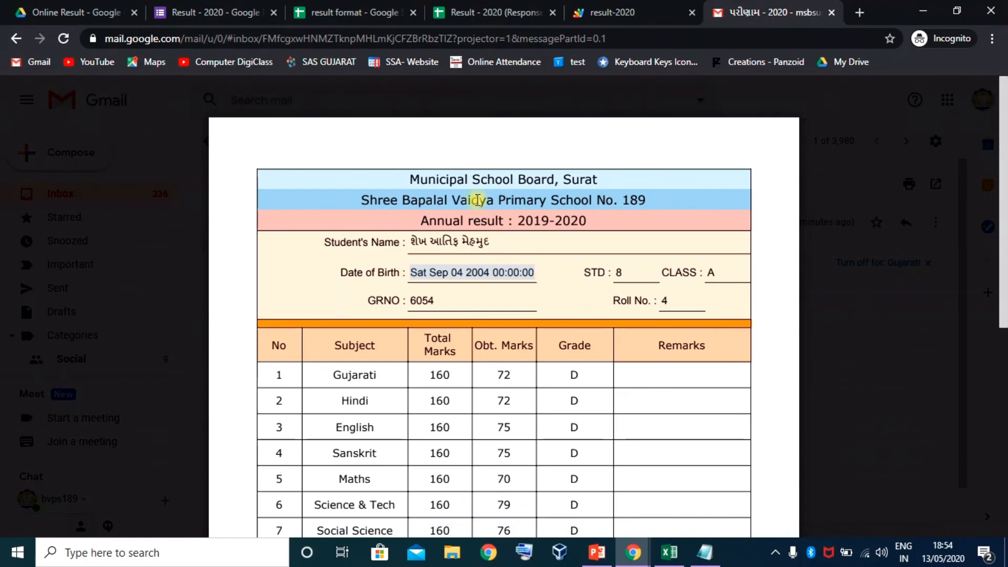
pyautogui.click(922, 11)
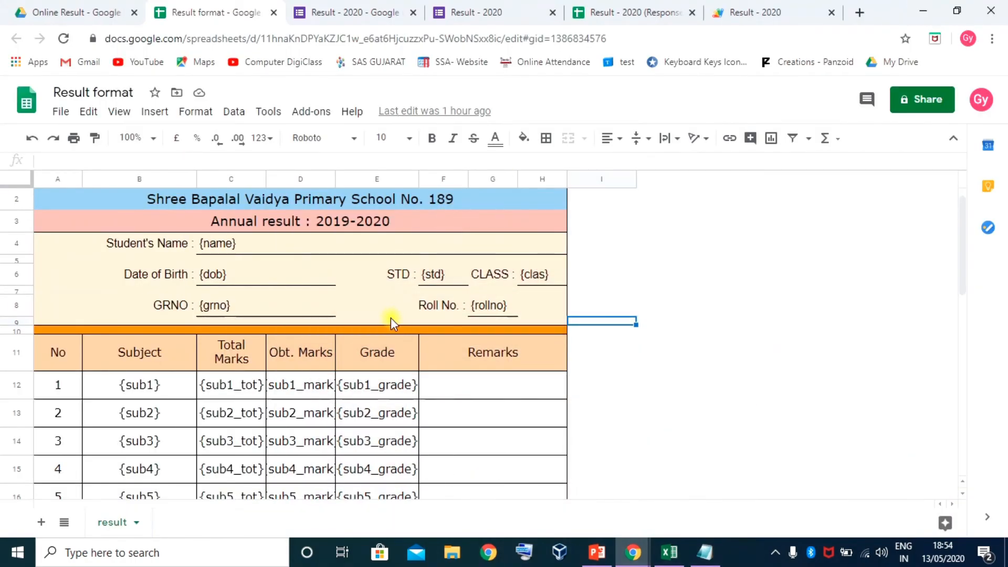
# Format the template's {dob} cell C6 as Date and return to the script
pyautogui.click(260, 278)
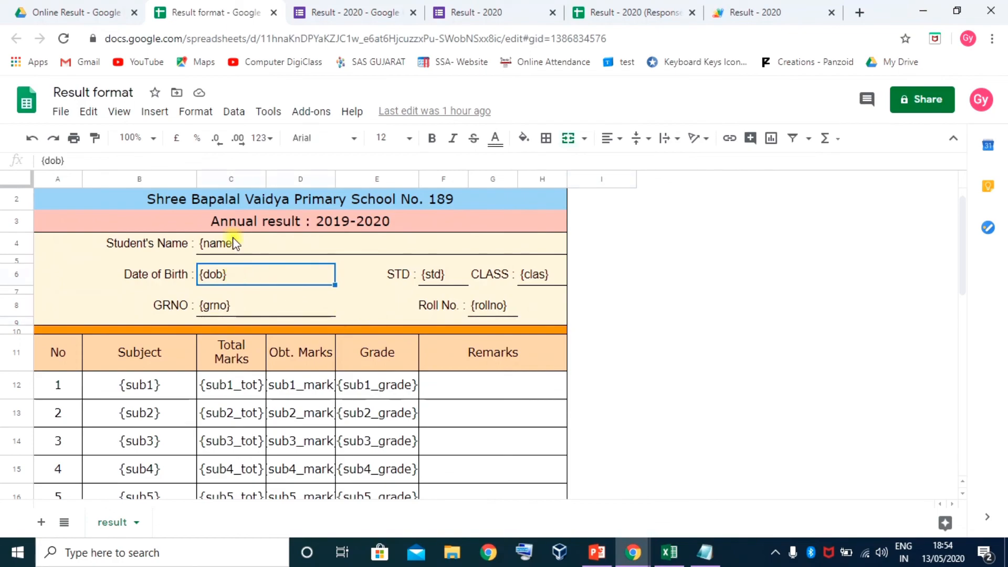
pyautogui.click(262, 139)
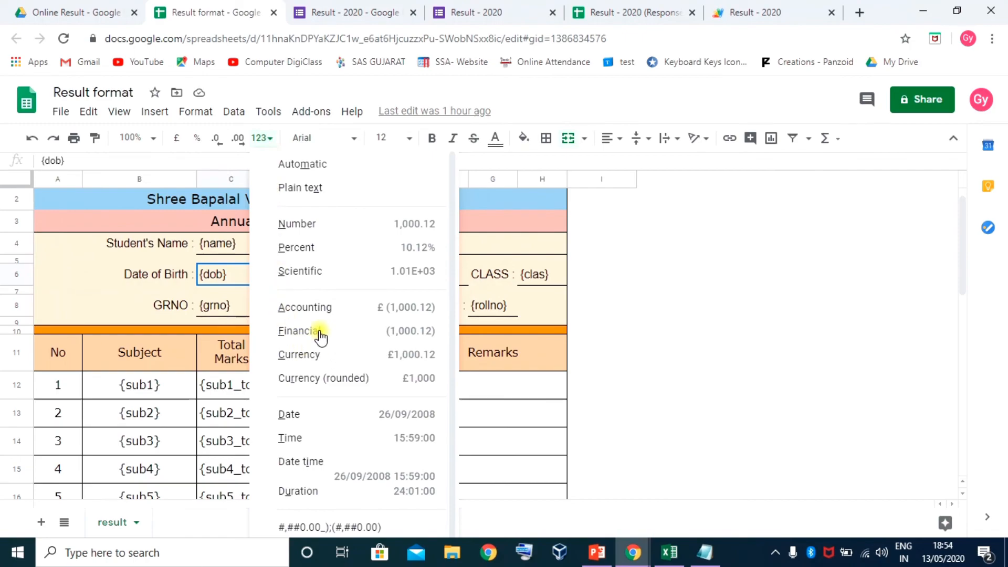
pyautogui.click(299, 413)
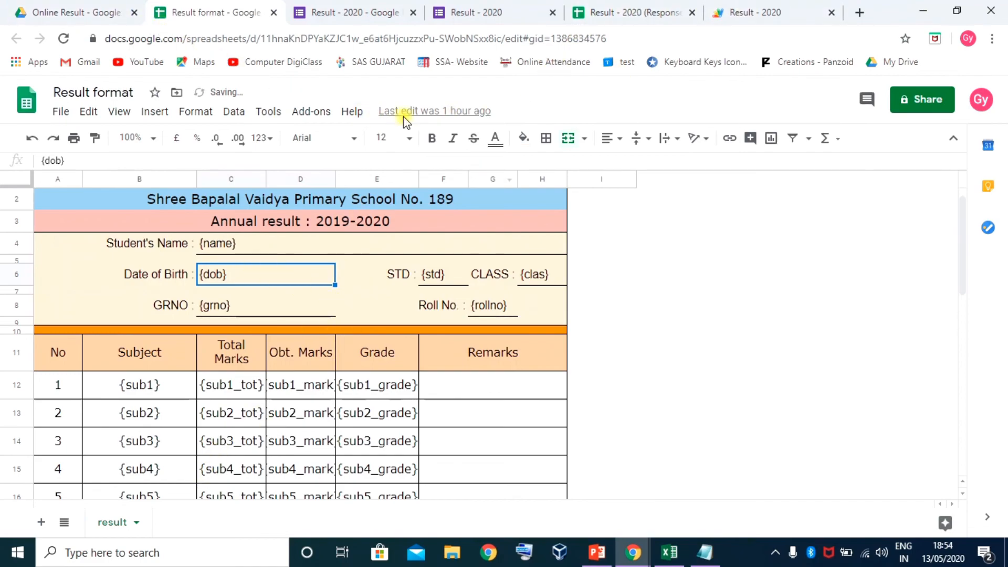
pyautogui.click(728, 11)
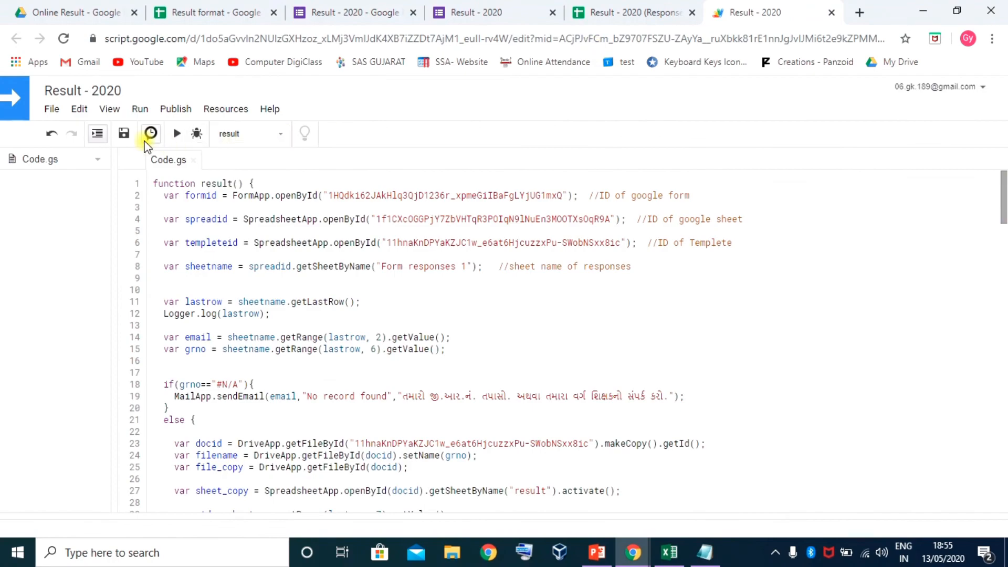
# Save and rerun the result function, then view the Result - 2020 (Responses) sheet
pyautogui.click(124, 133)
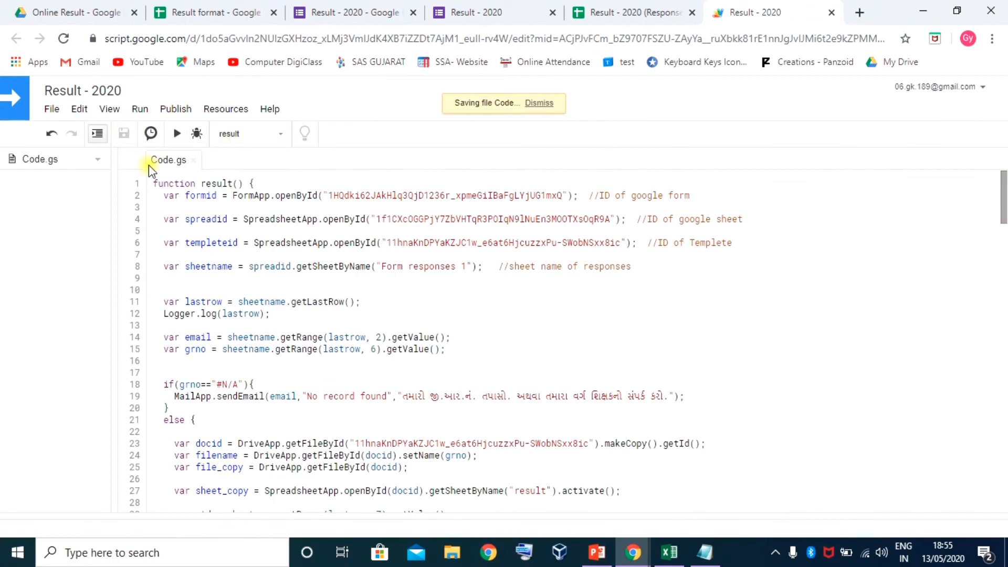
pyautogui.click(177, 135)
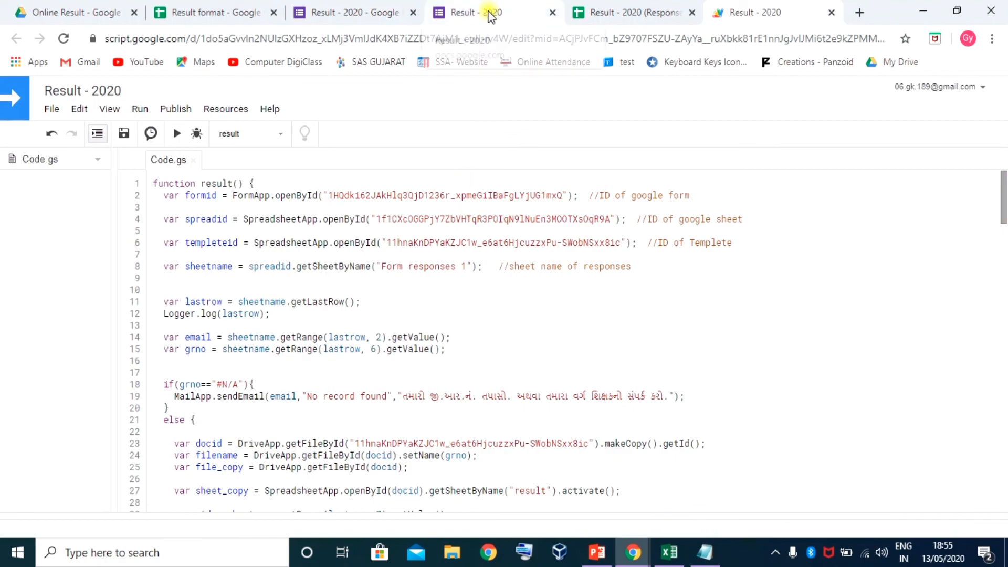
pyautogui.click(609, 15)
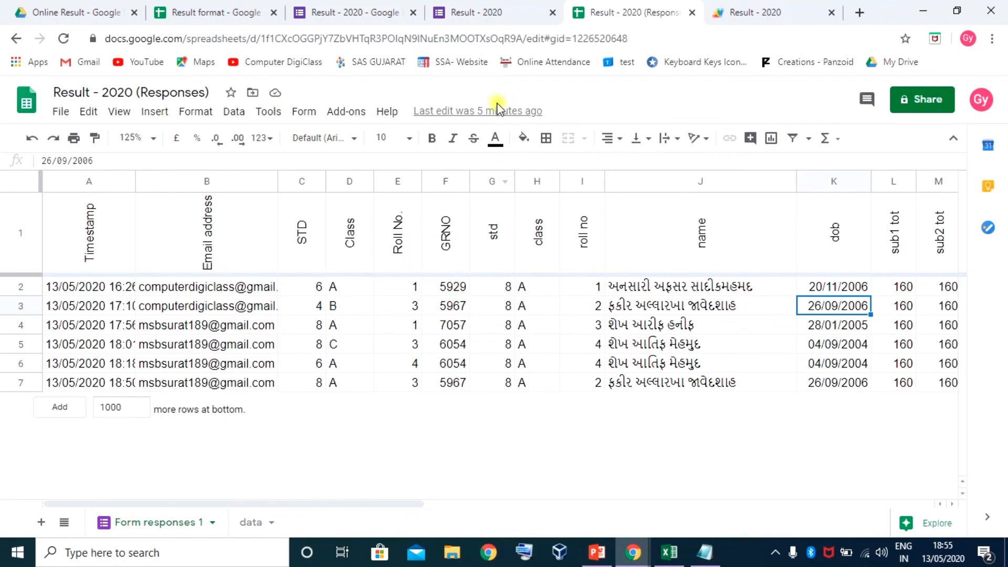
# Submit another Result - 2020 form response after entering the student's GRNO
pyautogui.click(482, 14)
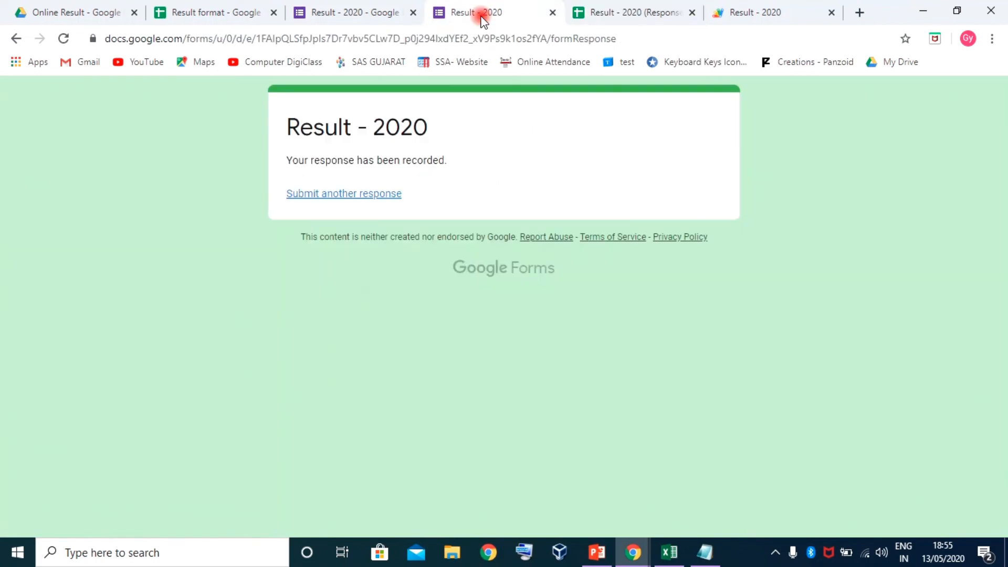
pyautogui.click(348, 200)
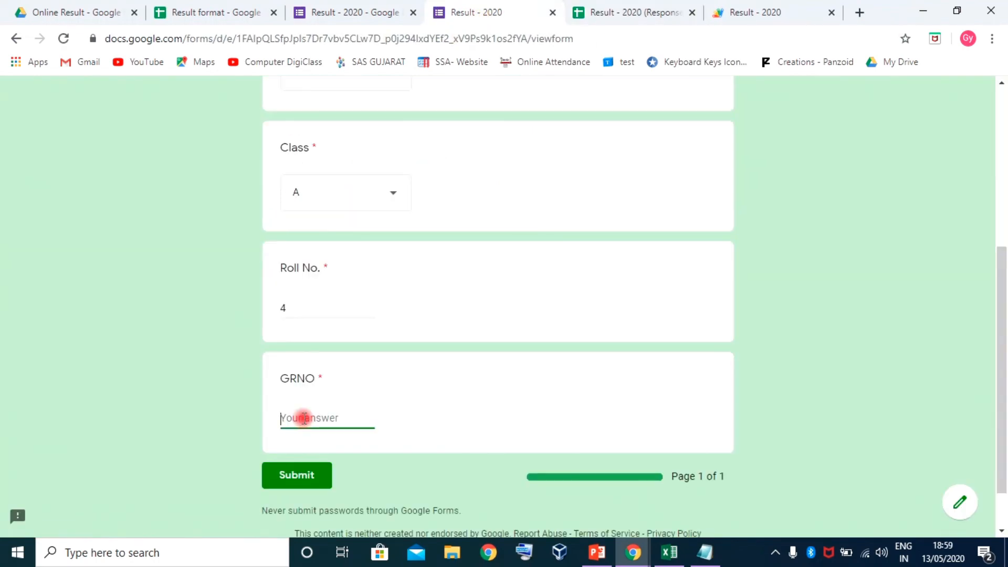
pyautogui.write('7005')
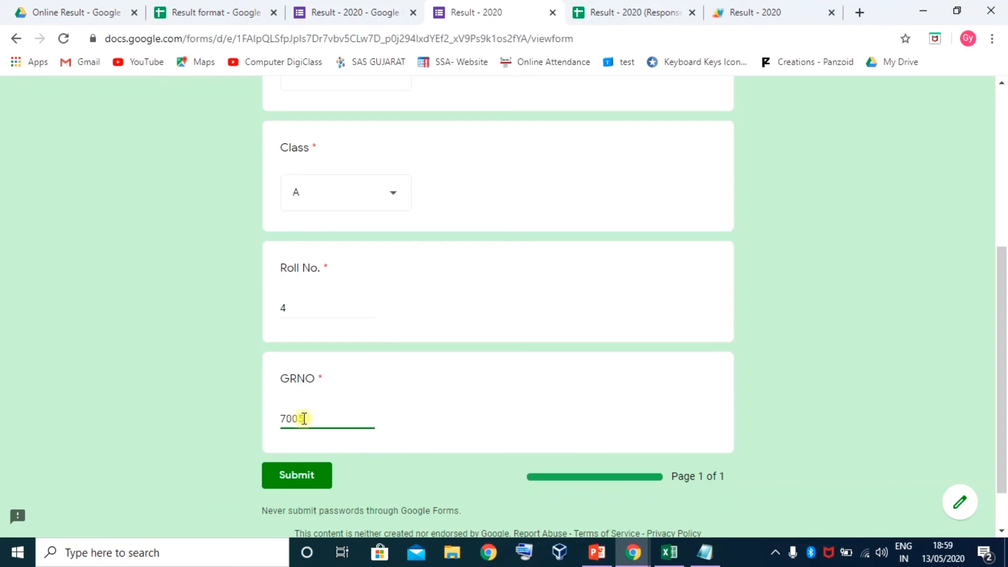
pyautogui.click(303, 474)
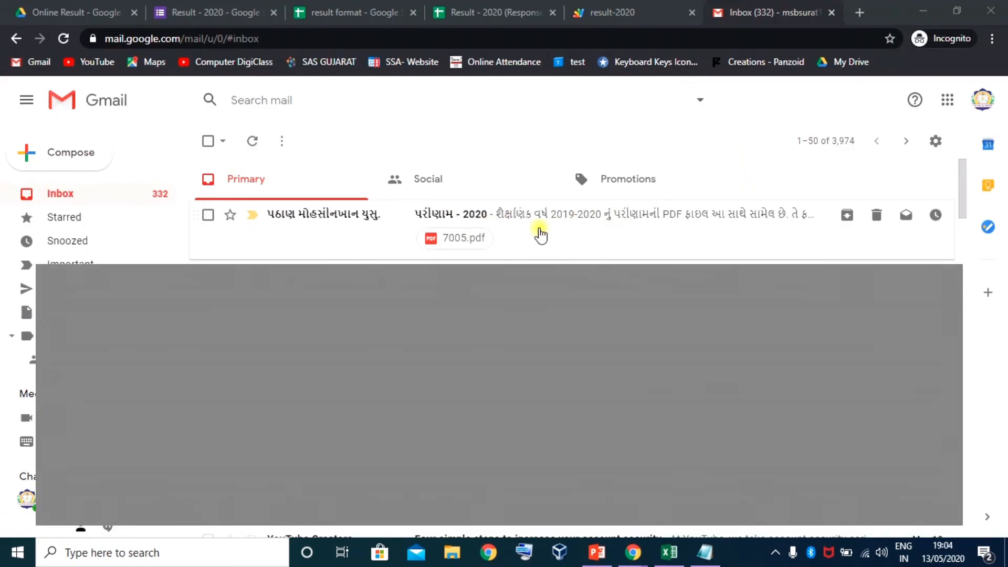
pyautogui.click(551, 225)
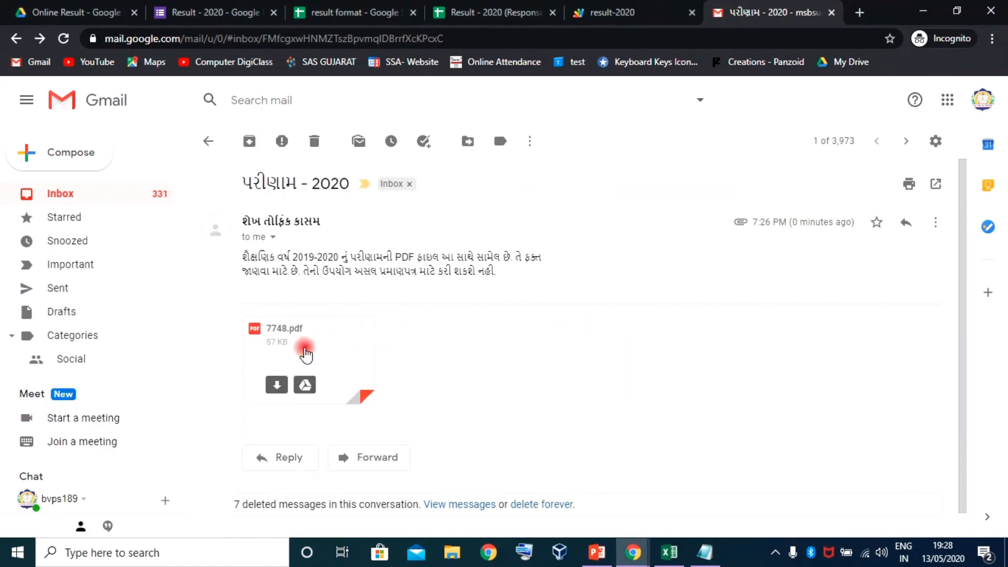
pyautogui.click(304, 353)
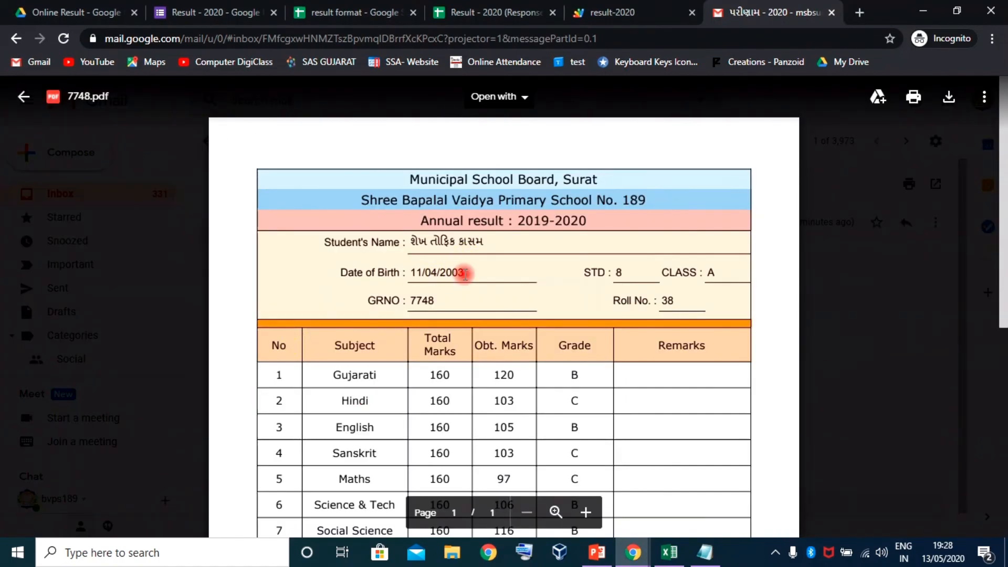
pyautogui.scroll(-3, 515, 332)
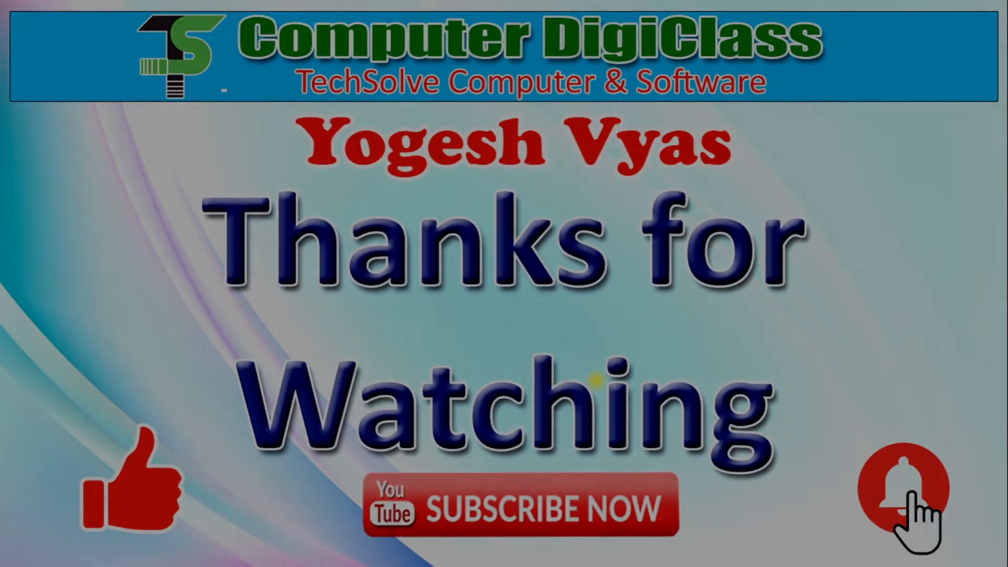